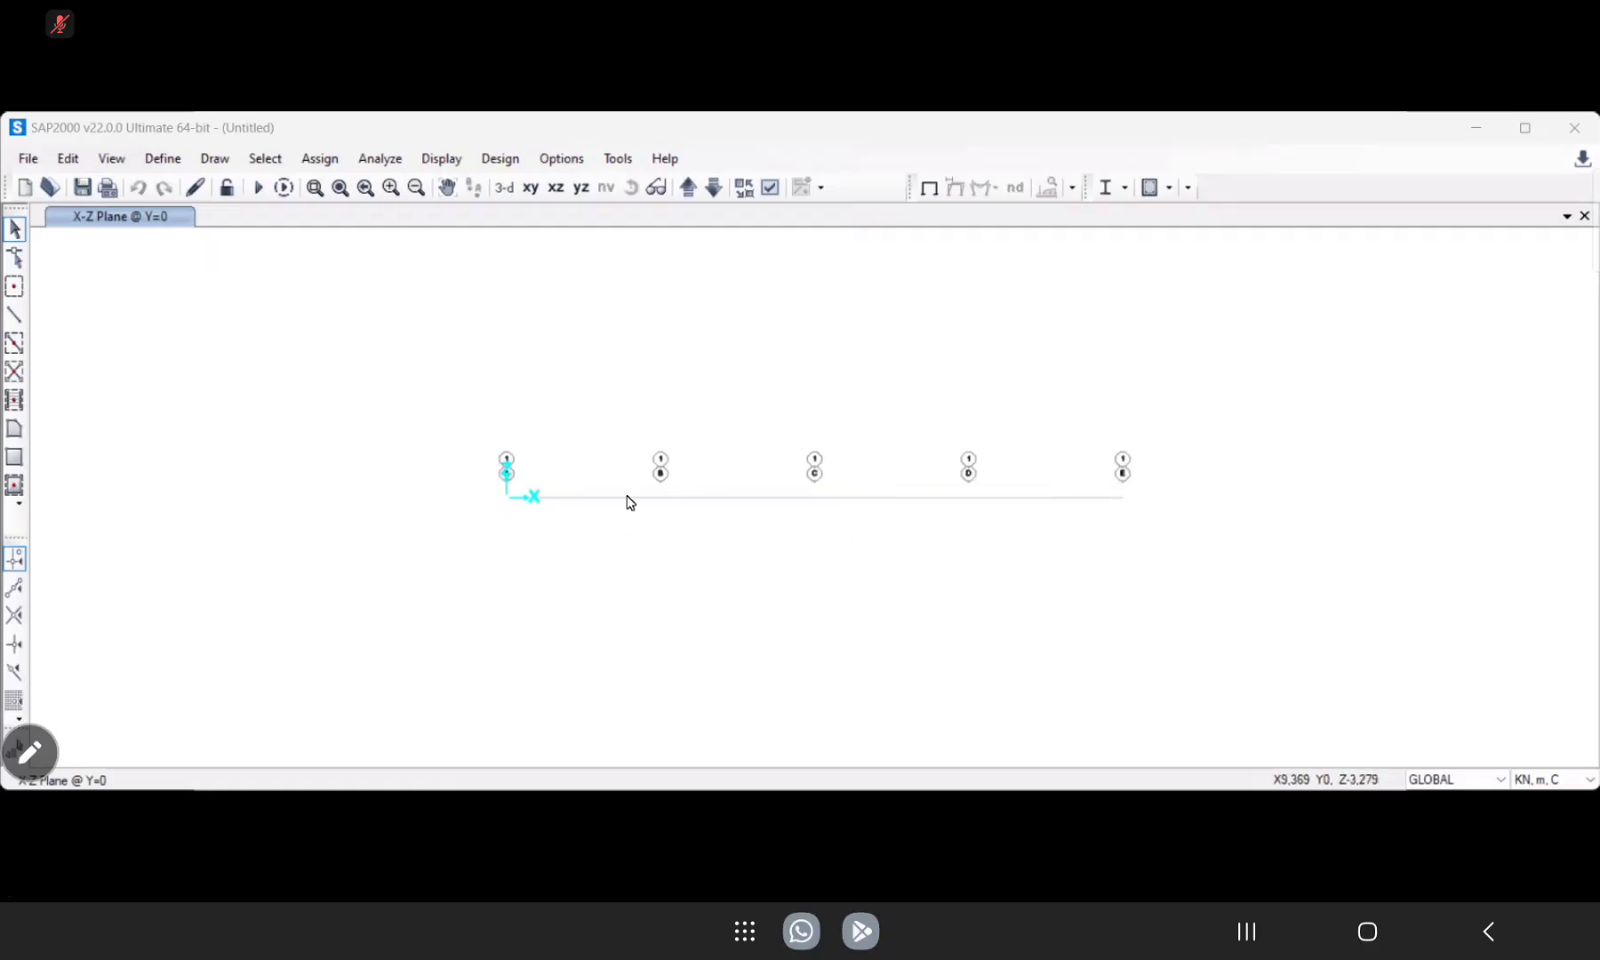
In the GLOBAL grid system, set the X ordinates of grid lines B, C and D to 6, 18 and 24 m.
{"action": "right_click", "coordinate": [634, 384]}
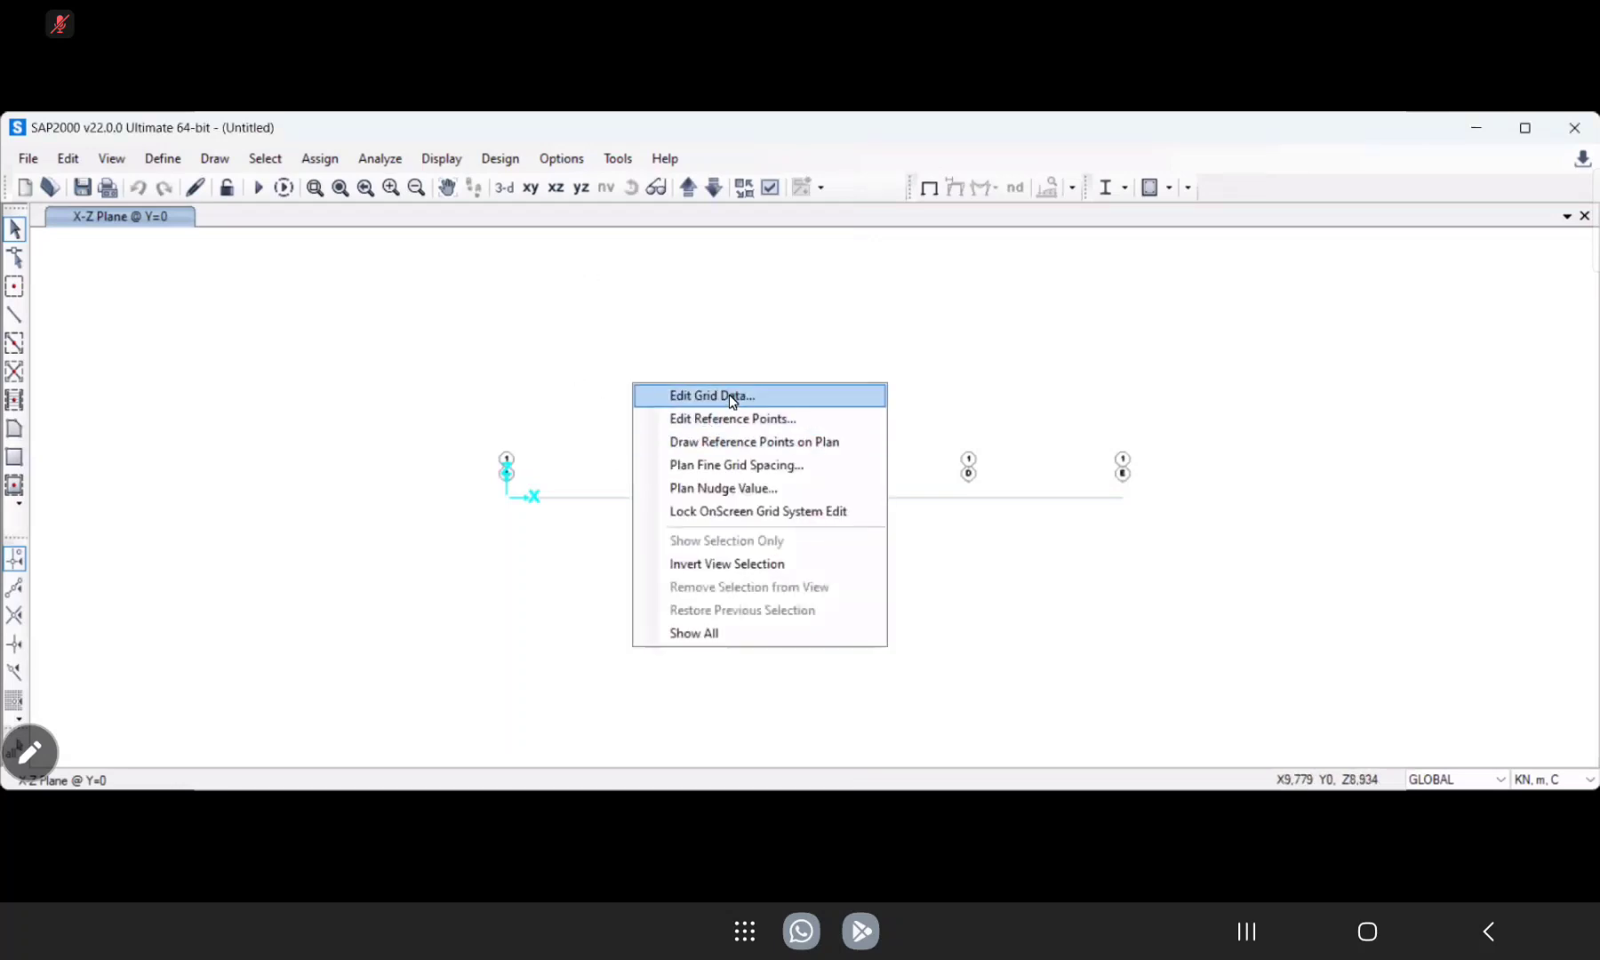
{"action": "left_click", "coordinate": [733, 397]}
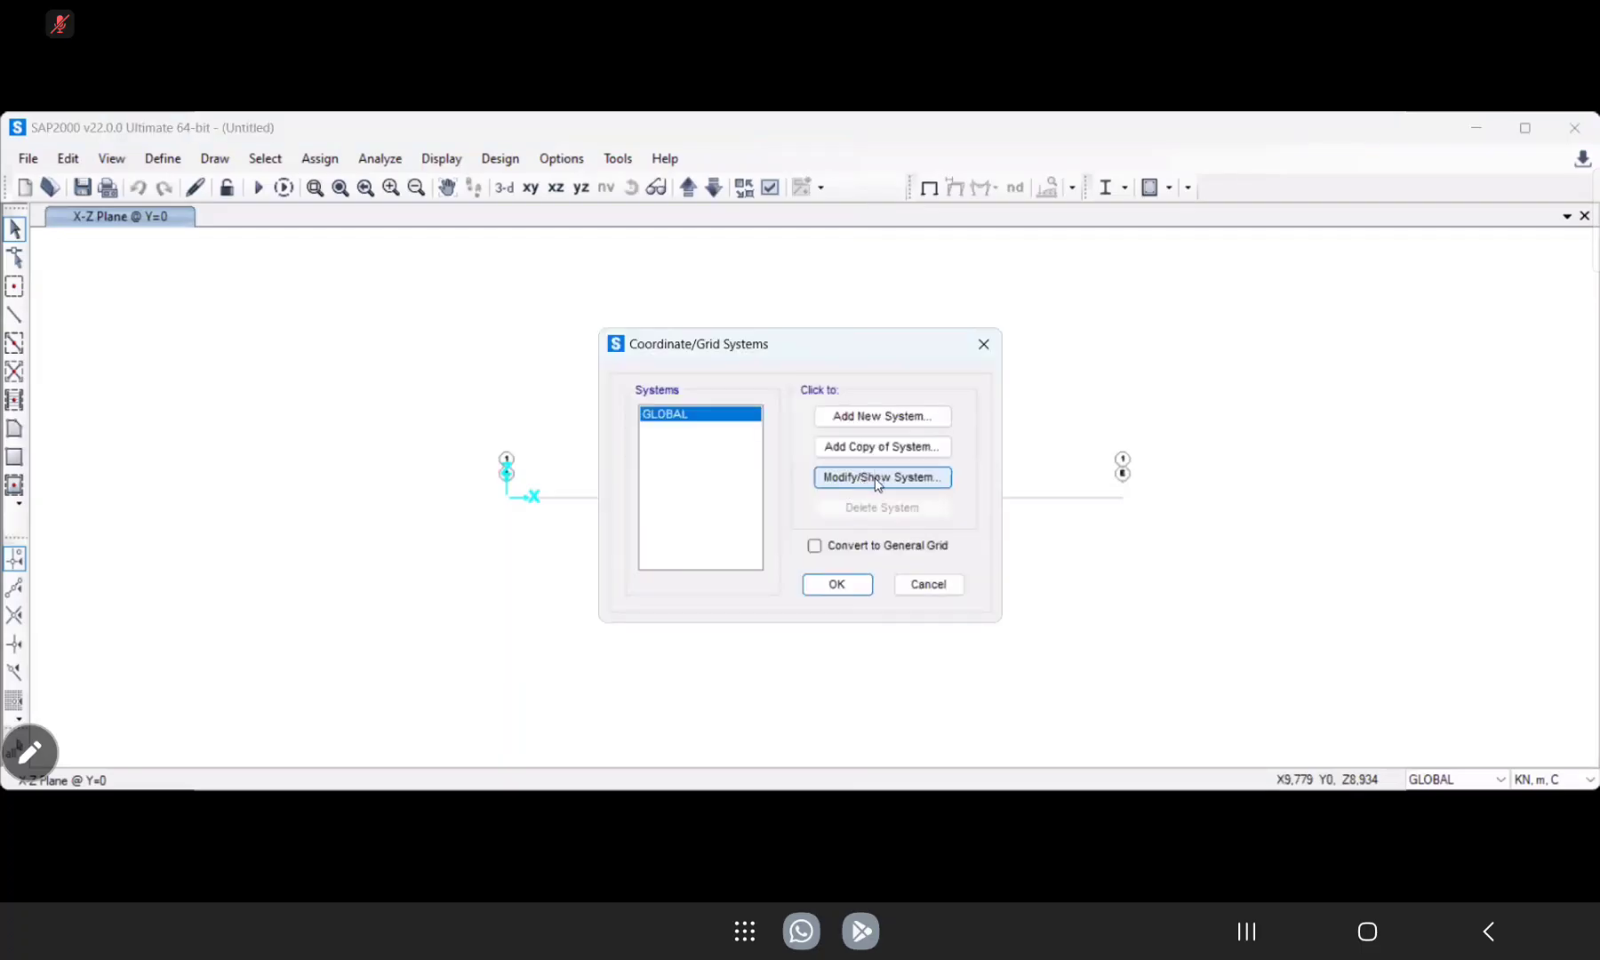
{"action": "left_click", "coordinate": [877, 481]}
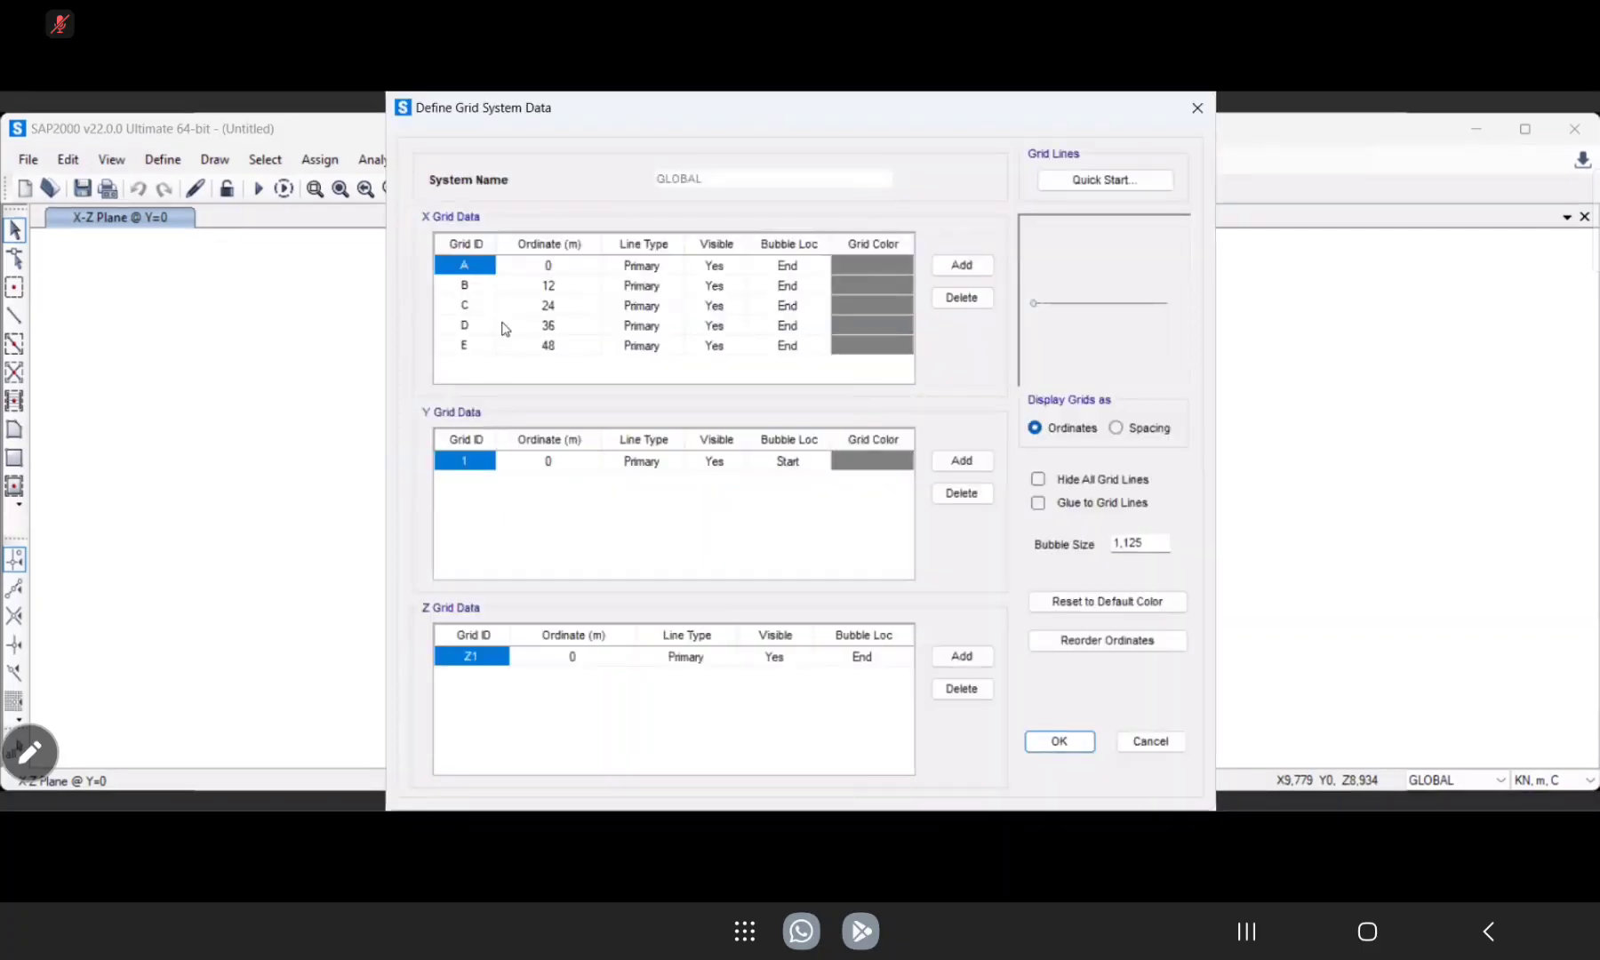
{"action": "left_click", "coordinate": [572, 289]}
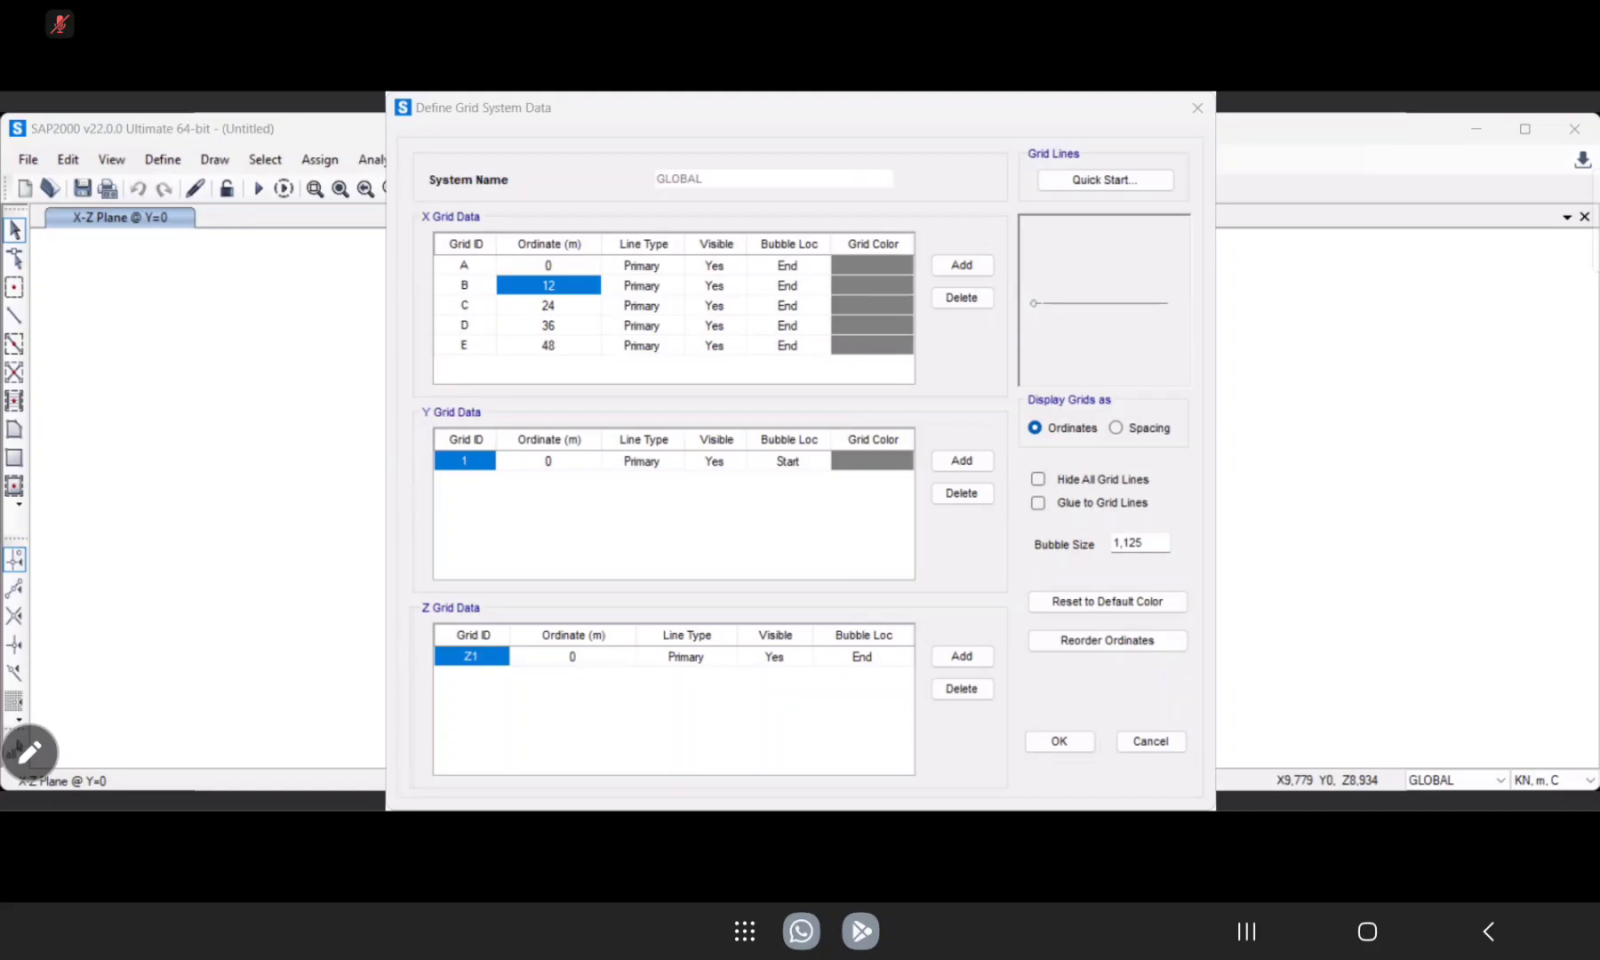
{"action": "type", "text": "6"}
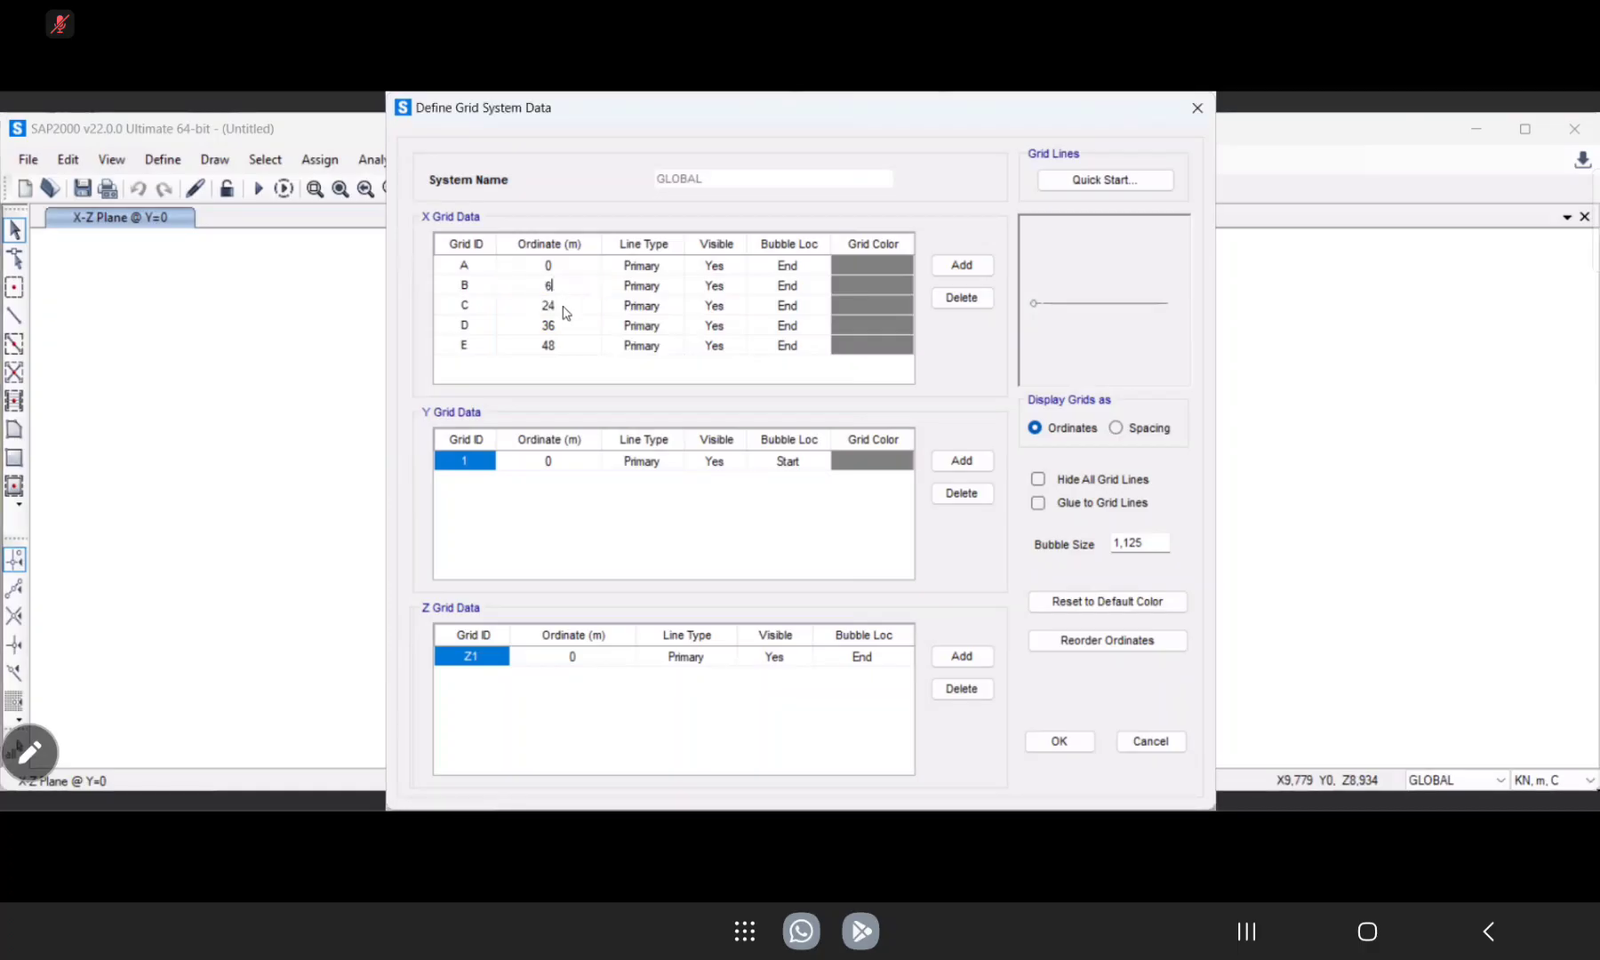
{"action": "left_click", "coordinate": [554, 307]}
{"action": "type", "text": "18"}
{"action": "left_click", "coordinate": [548, 326]}
{"action": "type", "text": "24"}
Enter 25,5 m as grid line E's X ordinate, enable Glue to Grid Lines and apply the grid changes.
{"action": "left_click", "coordinate": [551, 345]}
{"action": "type", "text": "25,5"}
{"action": "left_click", "coordinate": [290, 845]}
{"action": "left_click", "coordinate": [290, 846]}
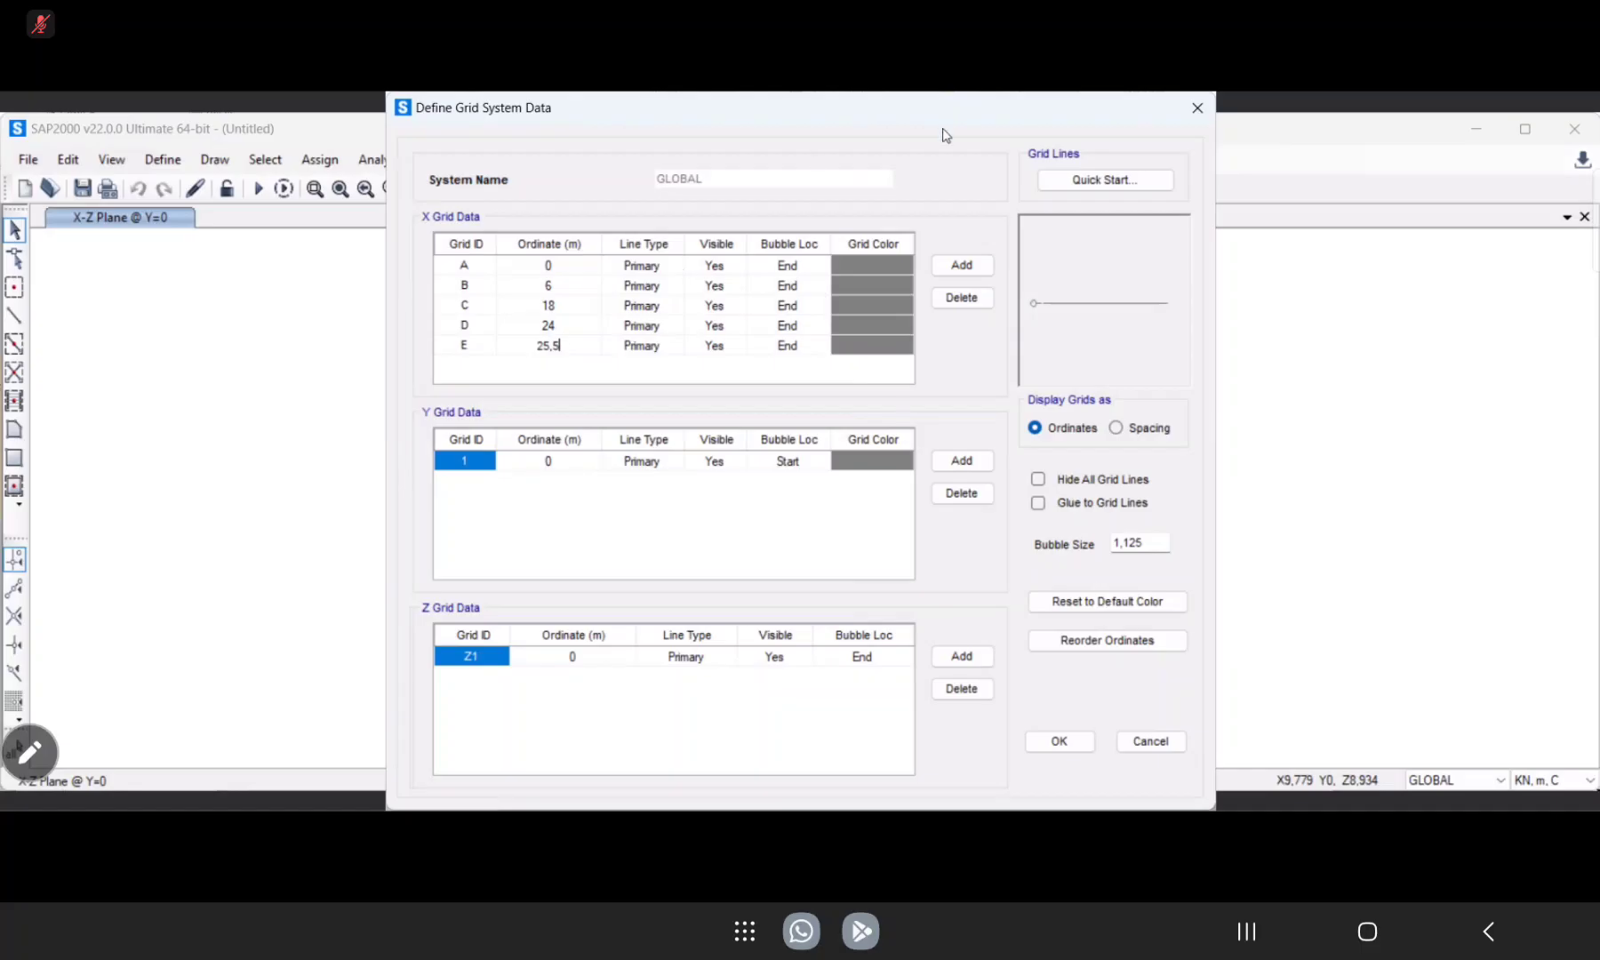
{"action": "left_click", "coordinate": [1039, 503]}
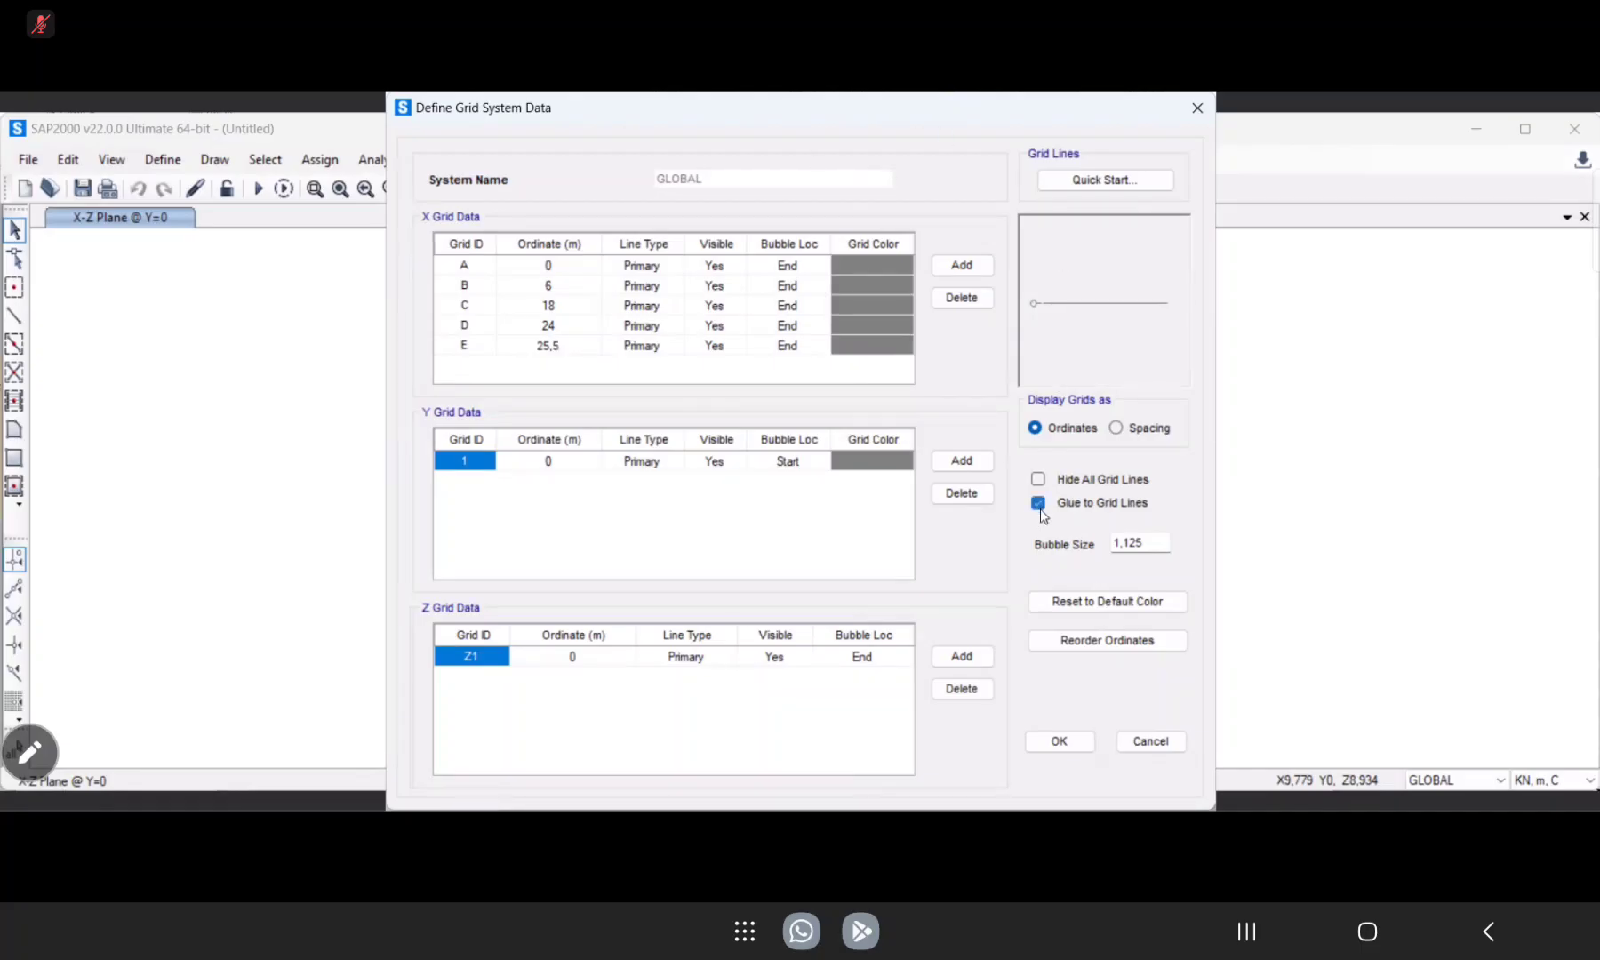
{"action": "left_click", "coordinate": [1076, 751]}
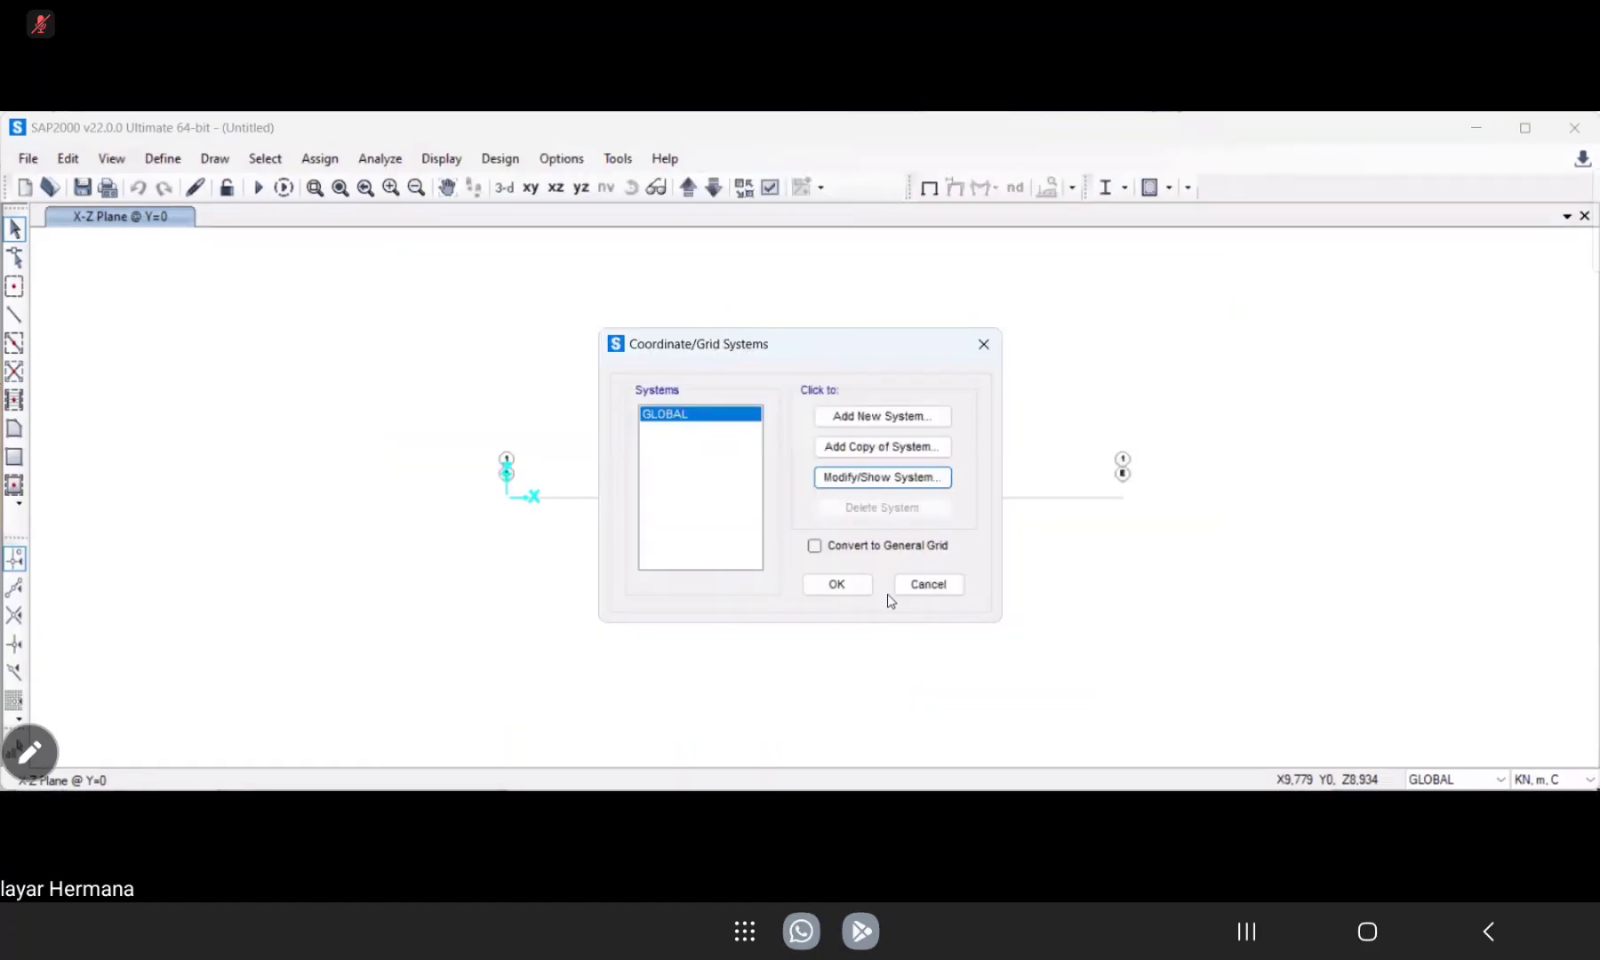
{"action": "left_click", "coordinate": [852, 590]}
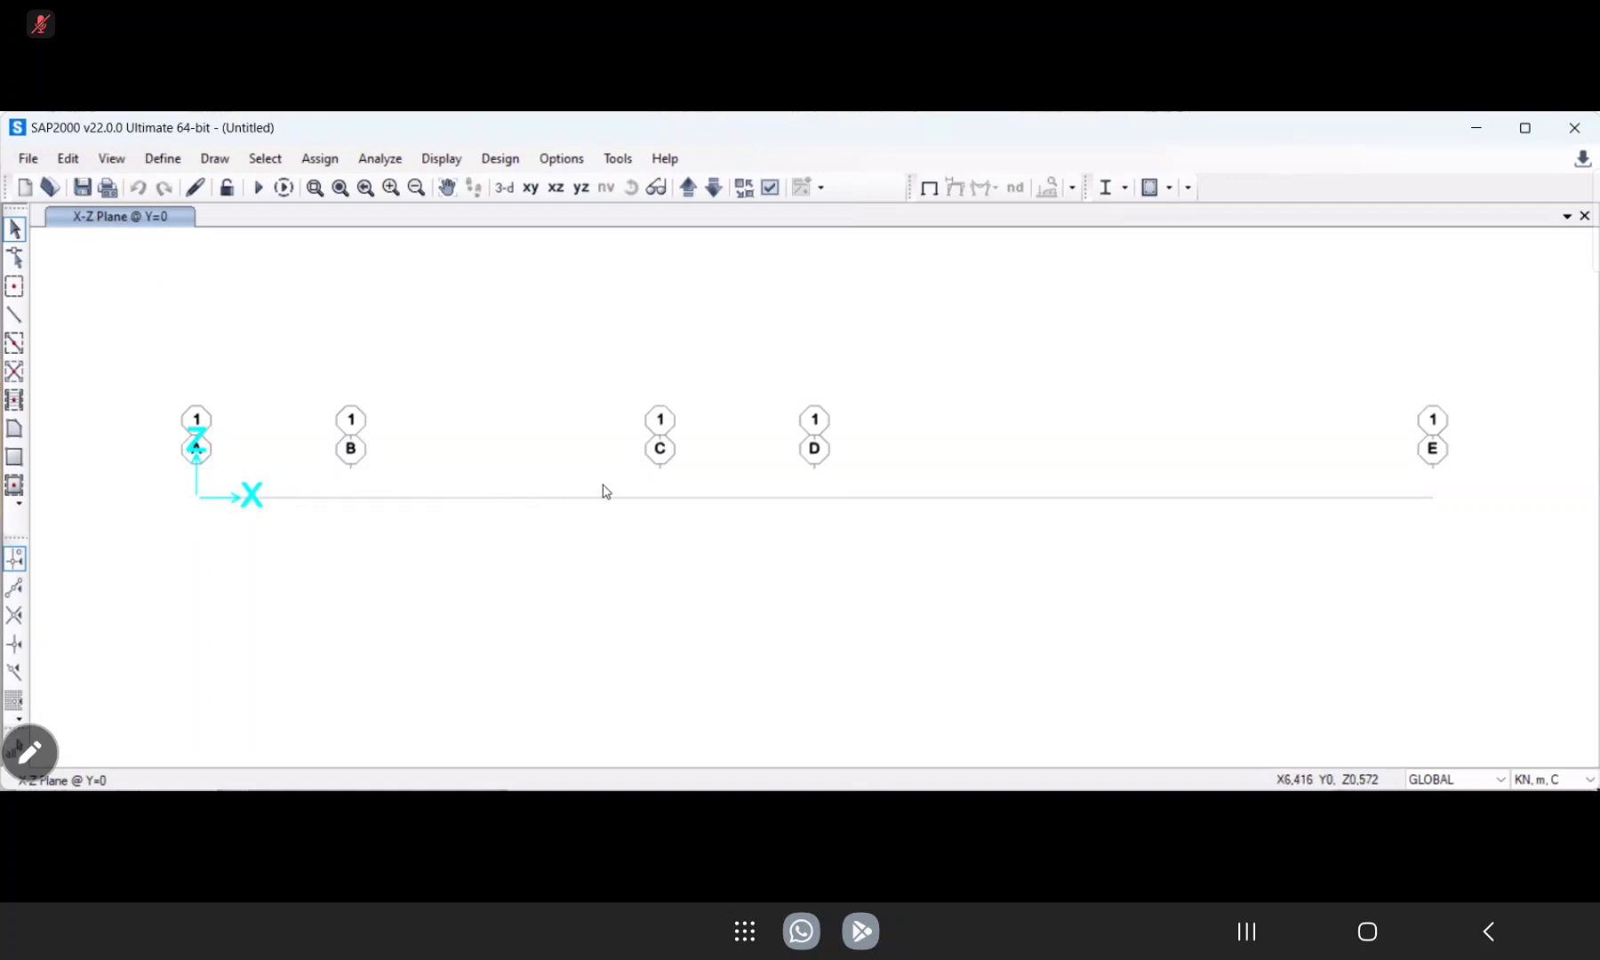
Try to set grid line E's X ordinate to 25.5 m in the GLOBAL grid system.
{"action": "right_click", "coordinate": [534, 480]}
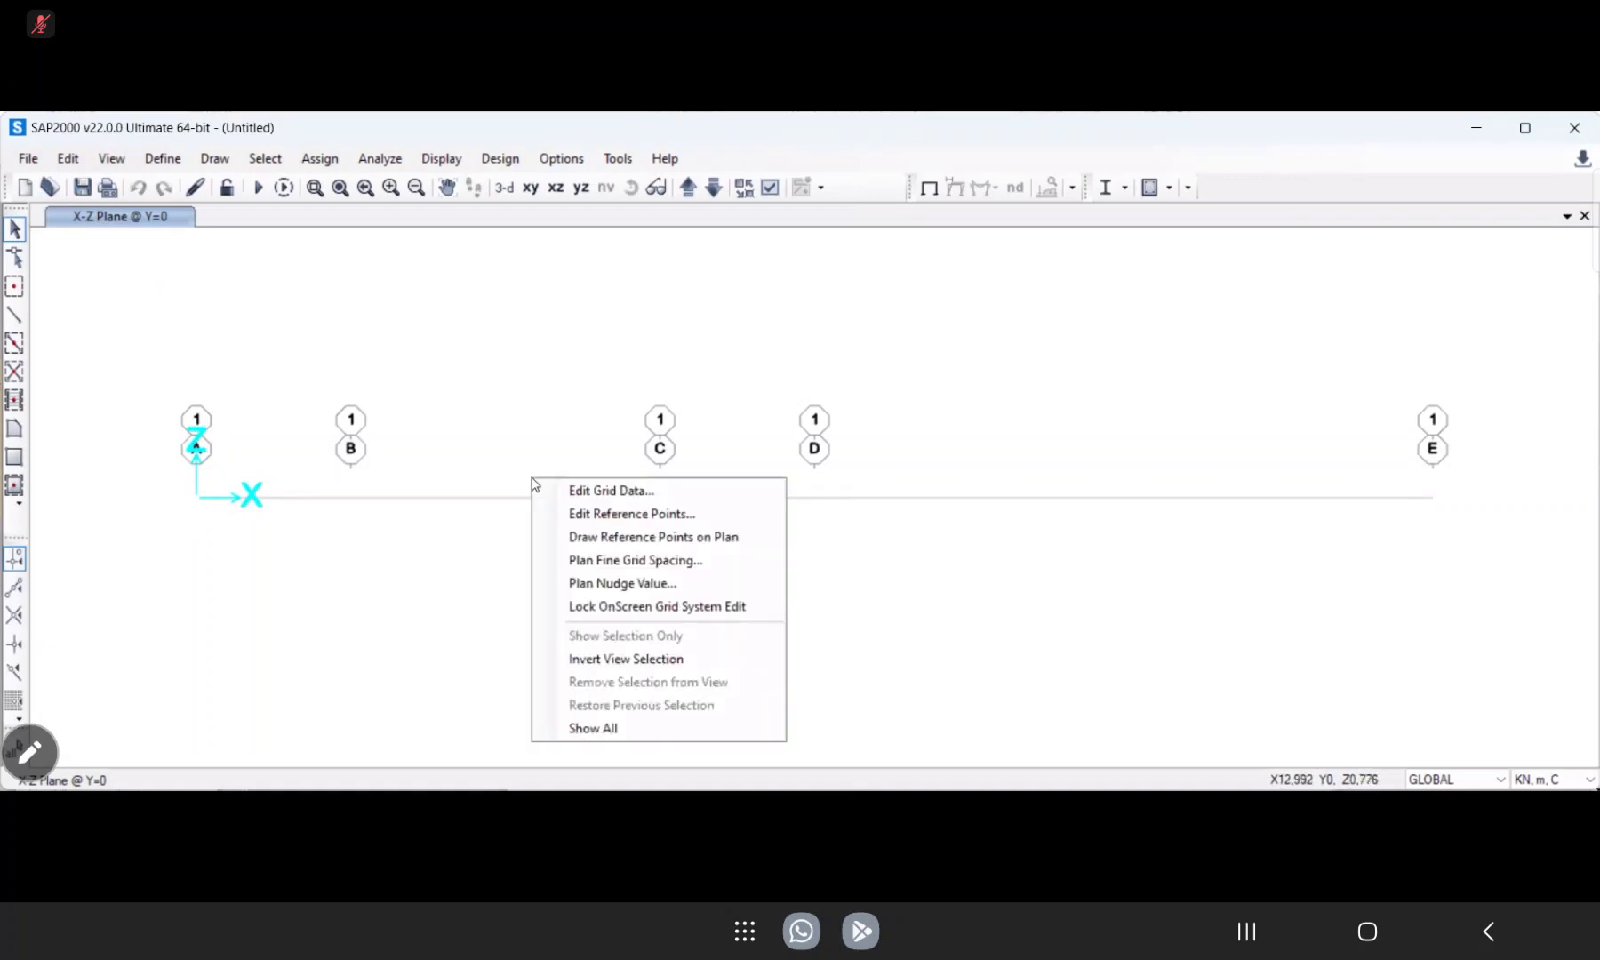
{"action": "left_click", "coordinate": [553, 489]}
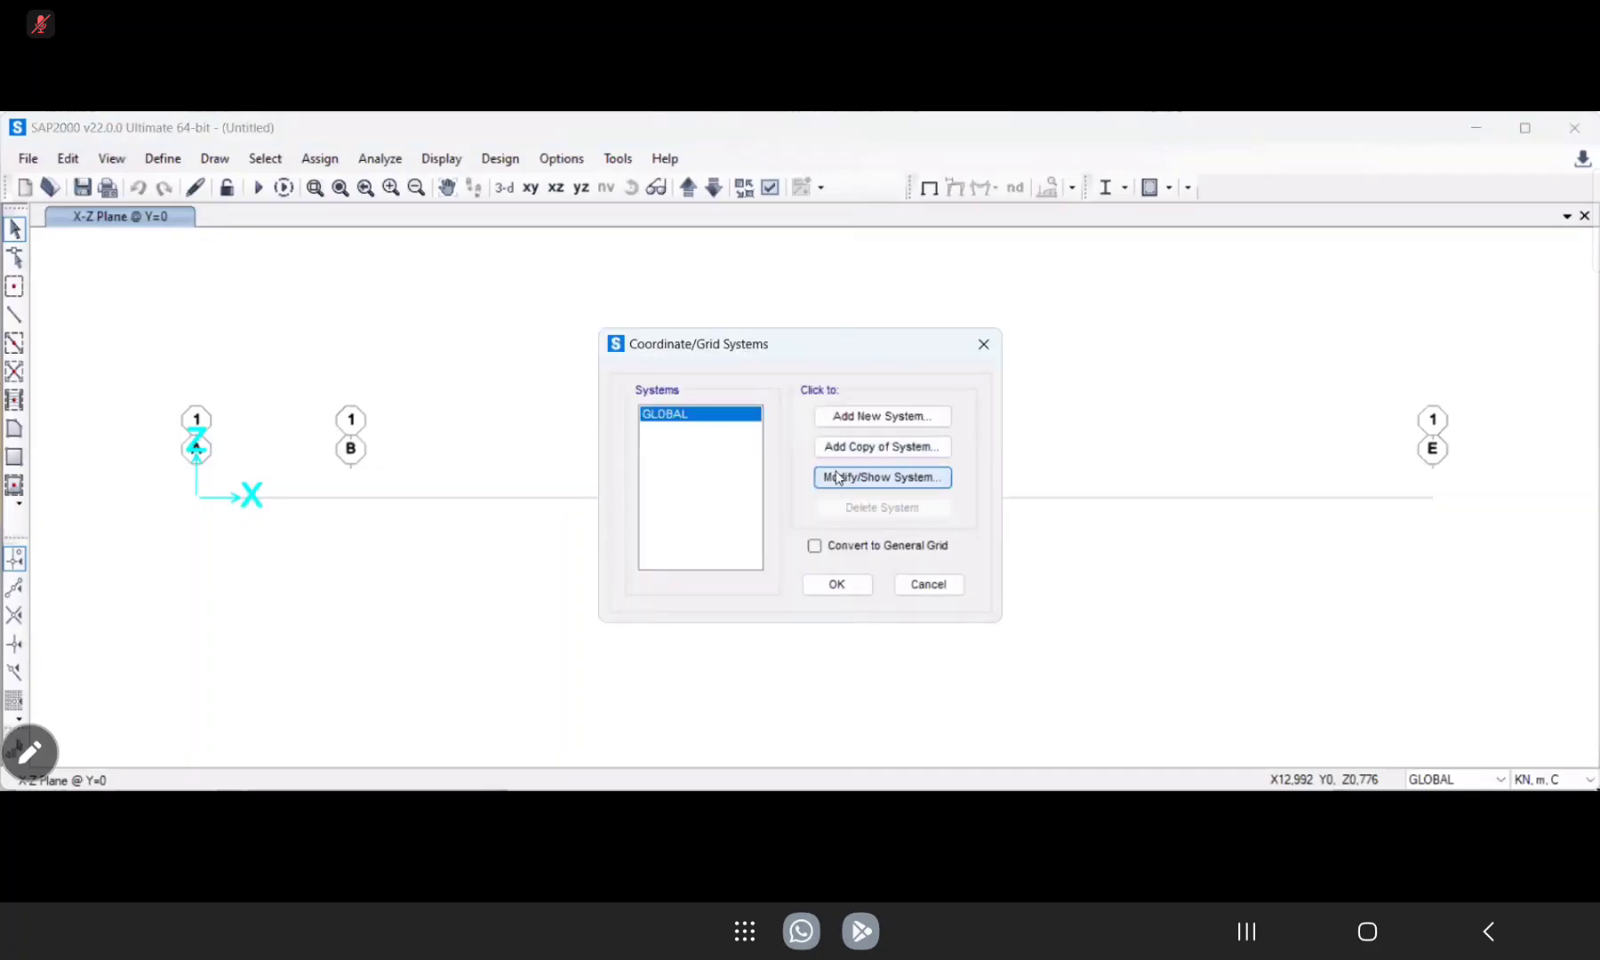
{"action": "left_click", "coordinate": [839, 477]}
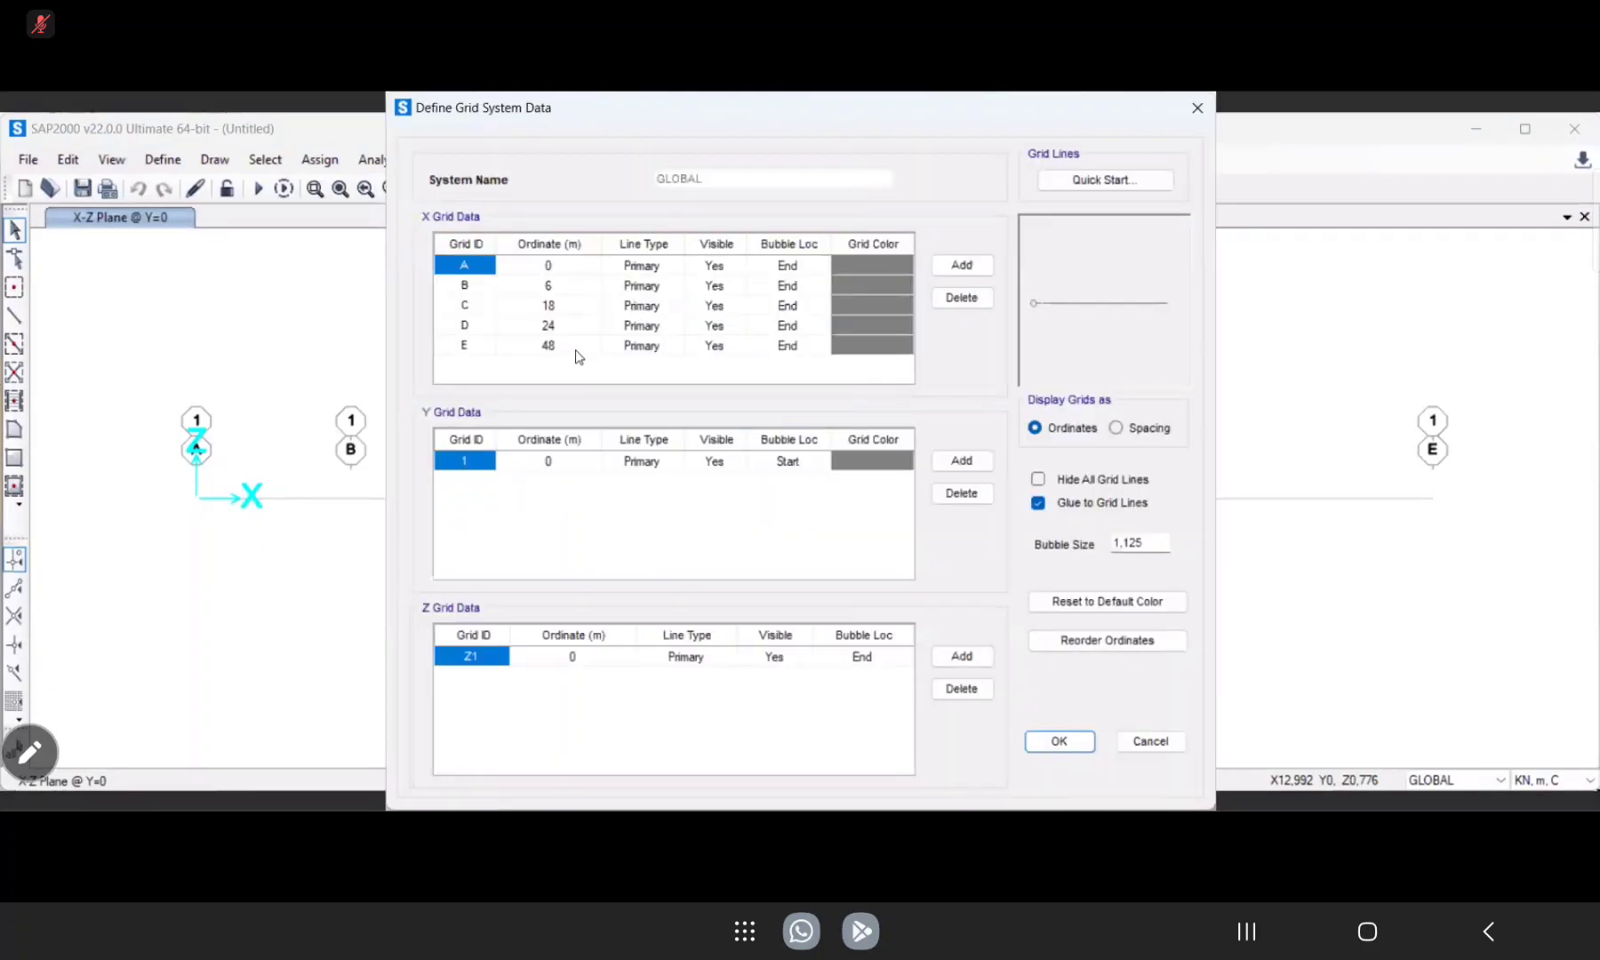
{"action": "left_click", "coordinate": [558, 288]}
{"action": "left_click", "coordinate": [551, 309]}
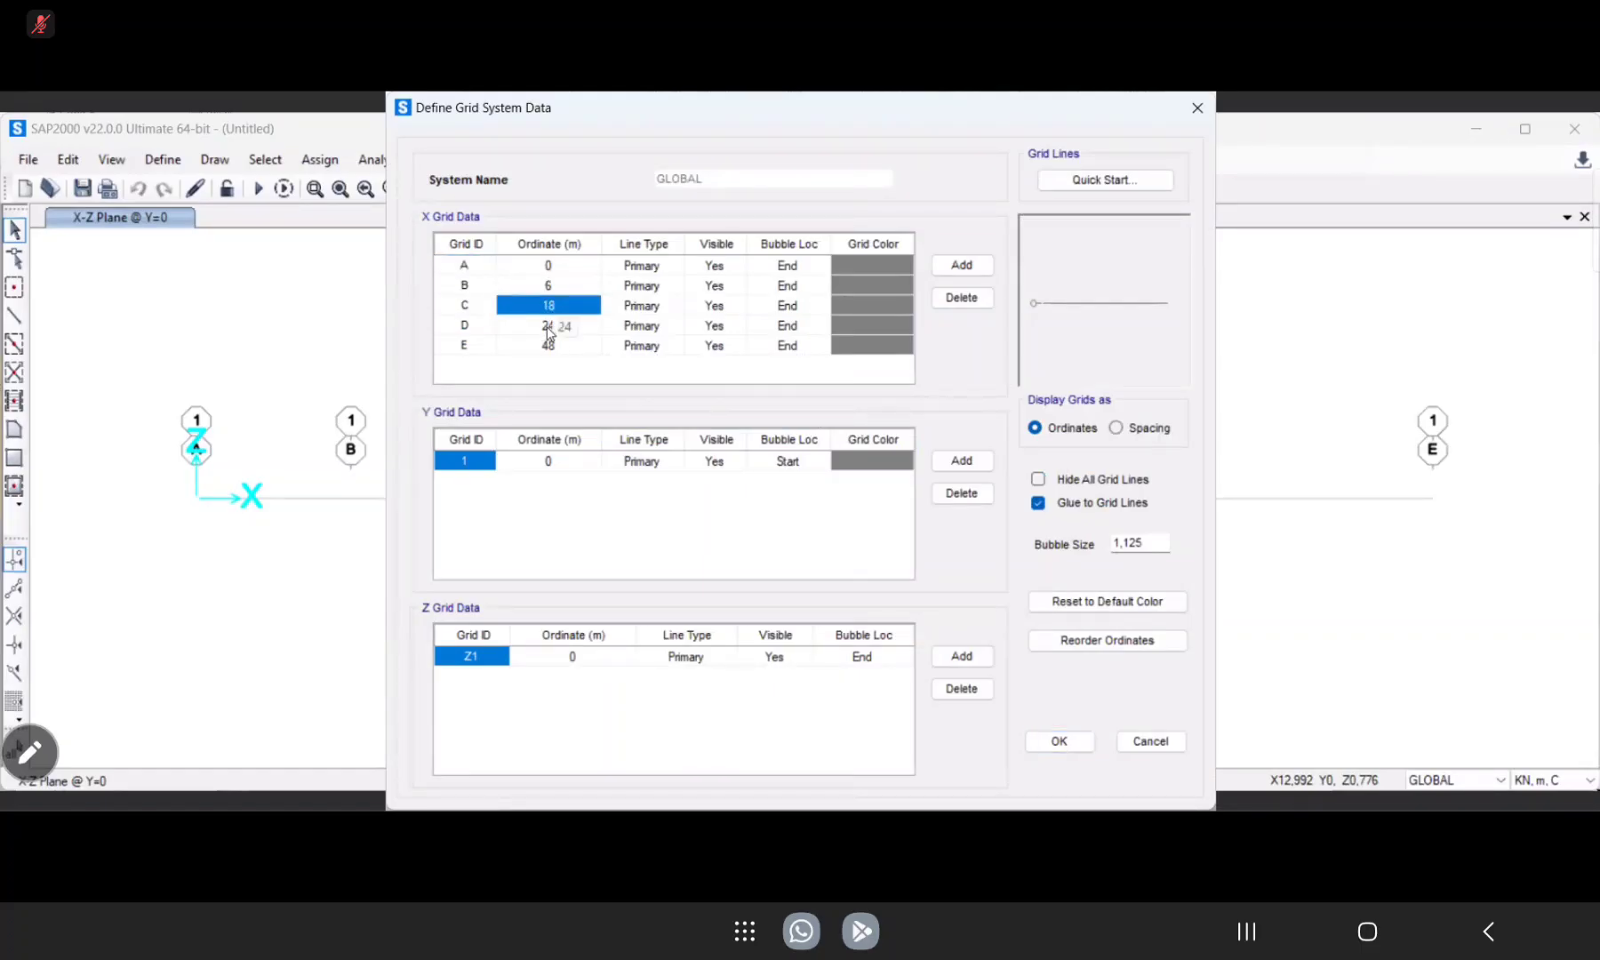
{"action": "left_click", "coordinate": [548, 327]}
{"action": "left_click", "coordinate": [556, 349]}
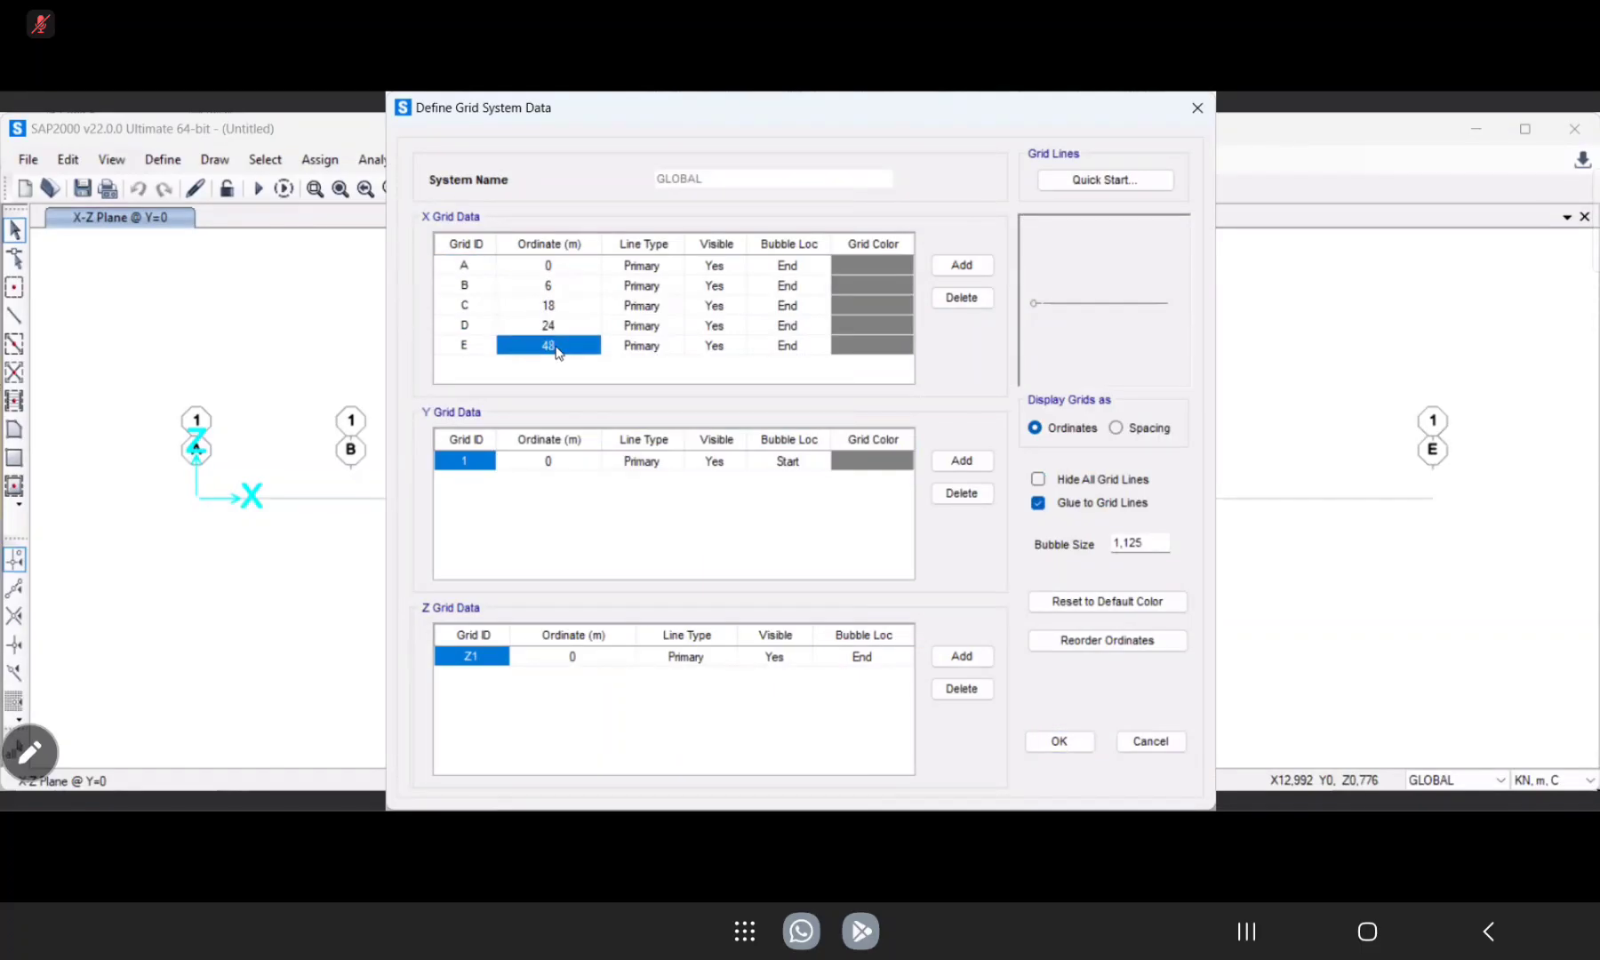
{"action": "type", "text": "25.5"}
{"action": "left_click", "coordinate": [1058, 741]}
{"action": "left_click", "coordinate": [829, 583]}
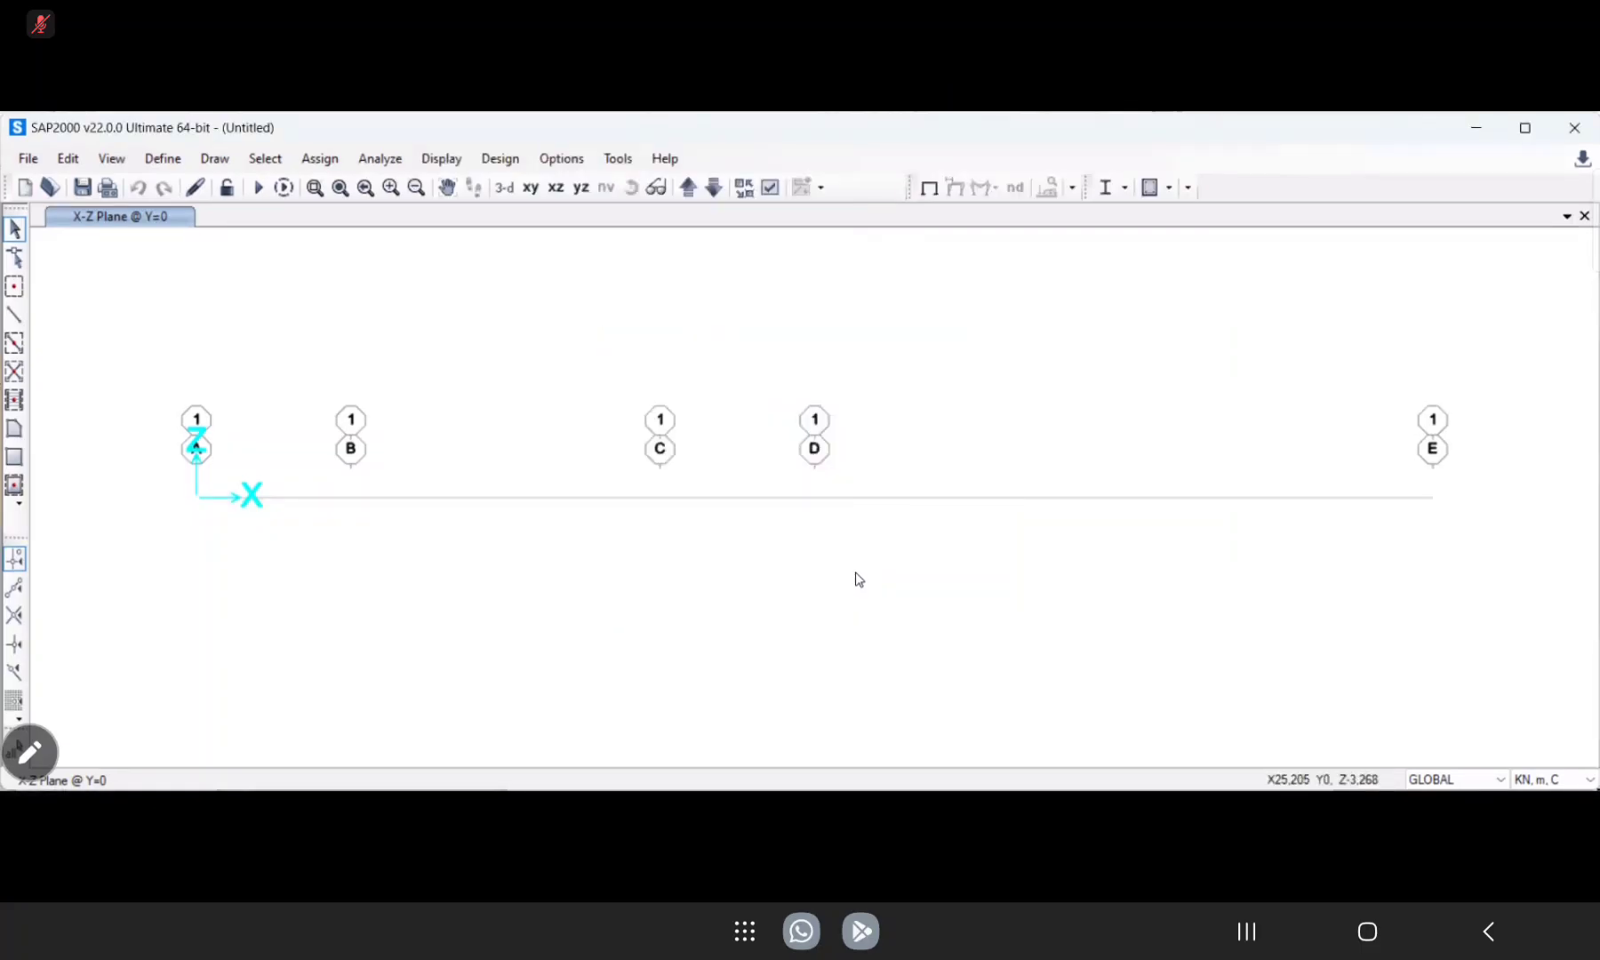
{"action": "scroll", "coordinate": [861, 565], "scroll_direction": "down", "scroll_amount": 3}
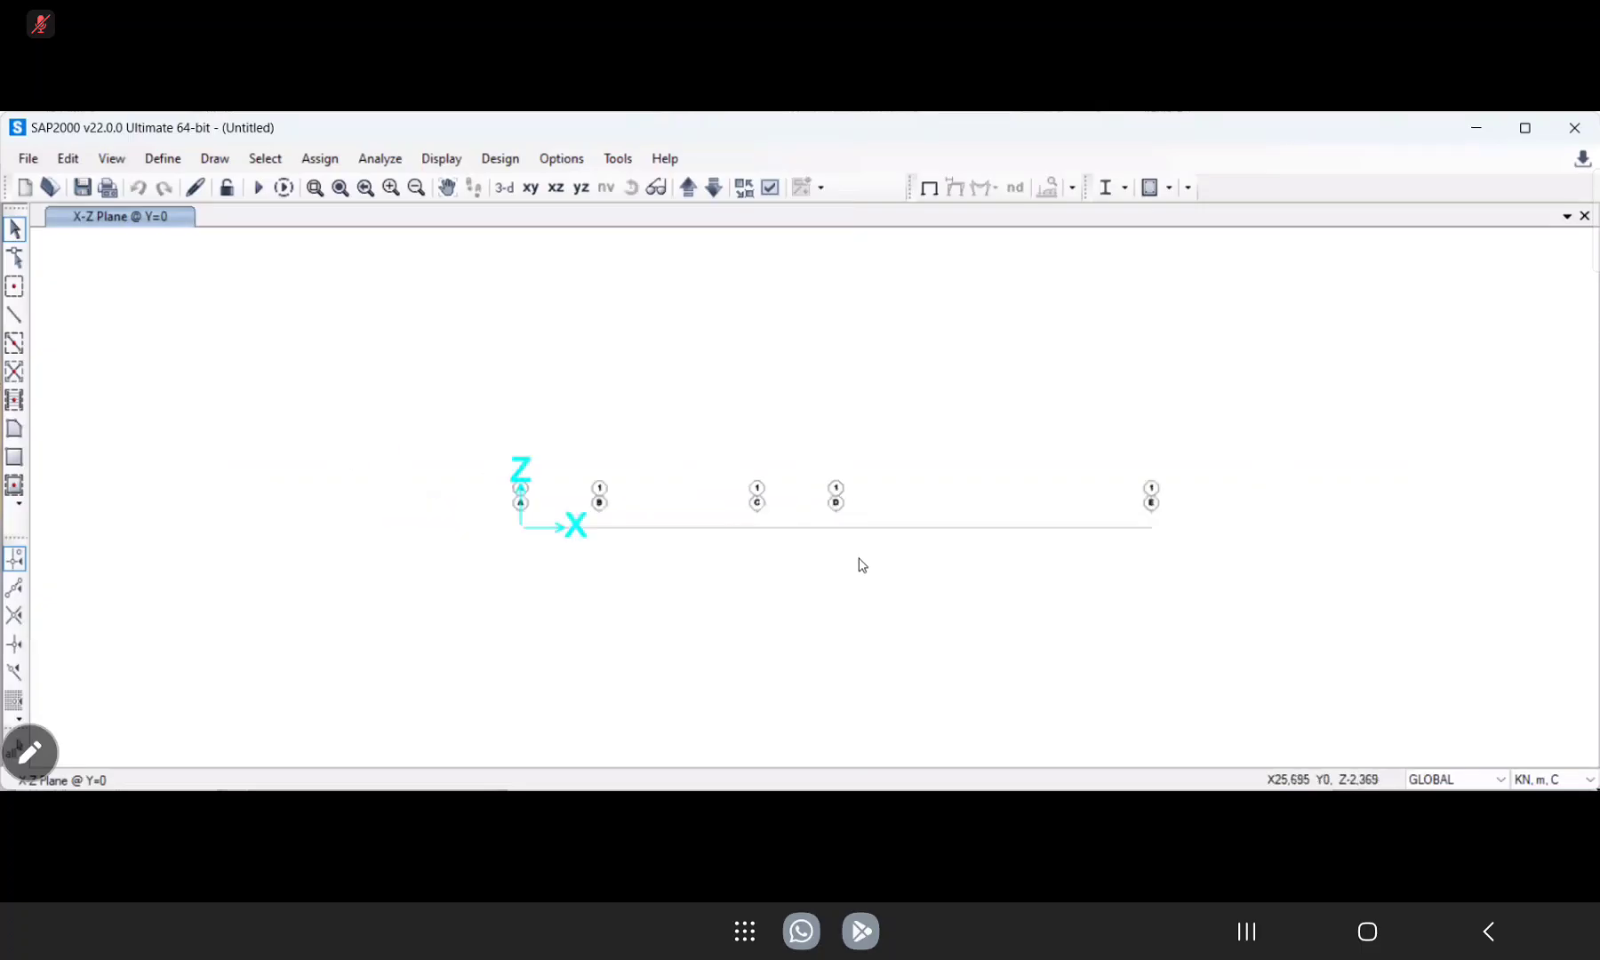
{"action": "scroll", "coordinate": [861, 565], "scroll_direction": "up", "scroll_amount": 3}
{"action": "scroll", "coordinate": [861, 565], "scroll_direction": "down", "scroll_amount": 3}
{"action": "scroll", "coordinate": [862, 565], "scroll_direction": "up", "scroll_amount": 2}
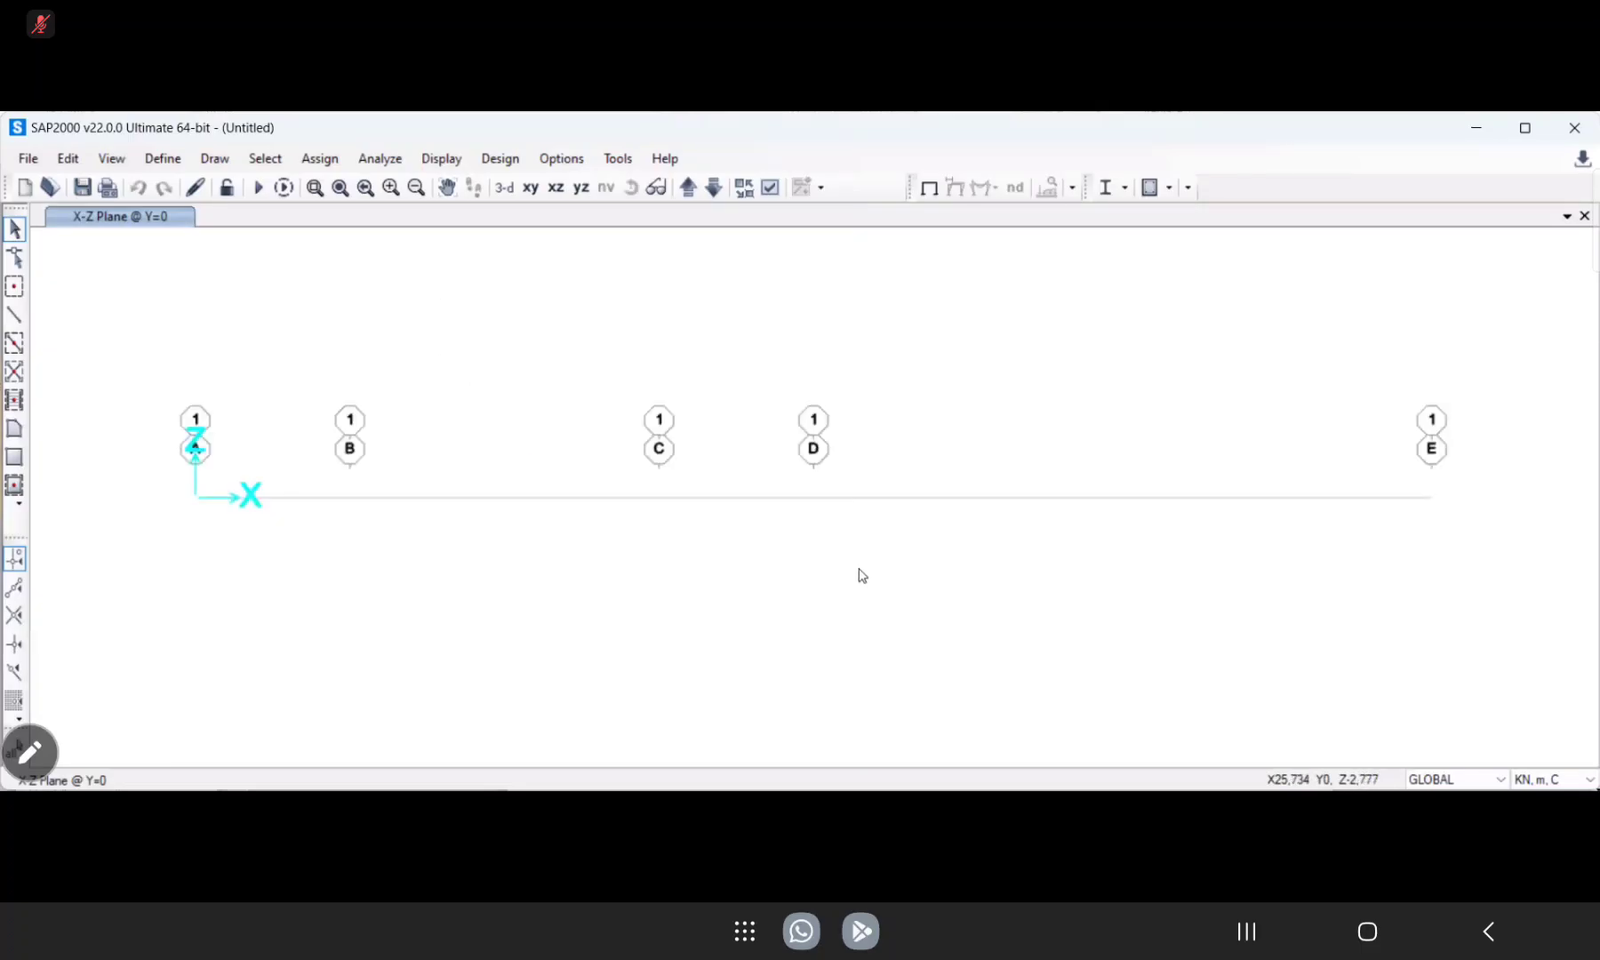
Set grid line E's X ordinate in the GLOBAL grid system to 24+1,5 m and apply the change.
{"action": "right_click", "coordinate": [545, 527]}
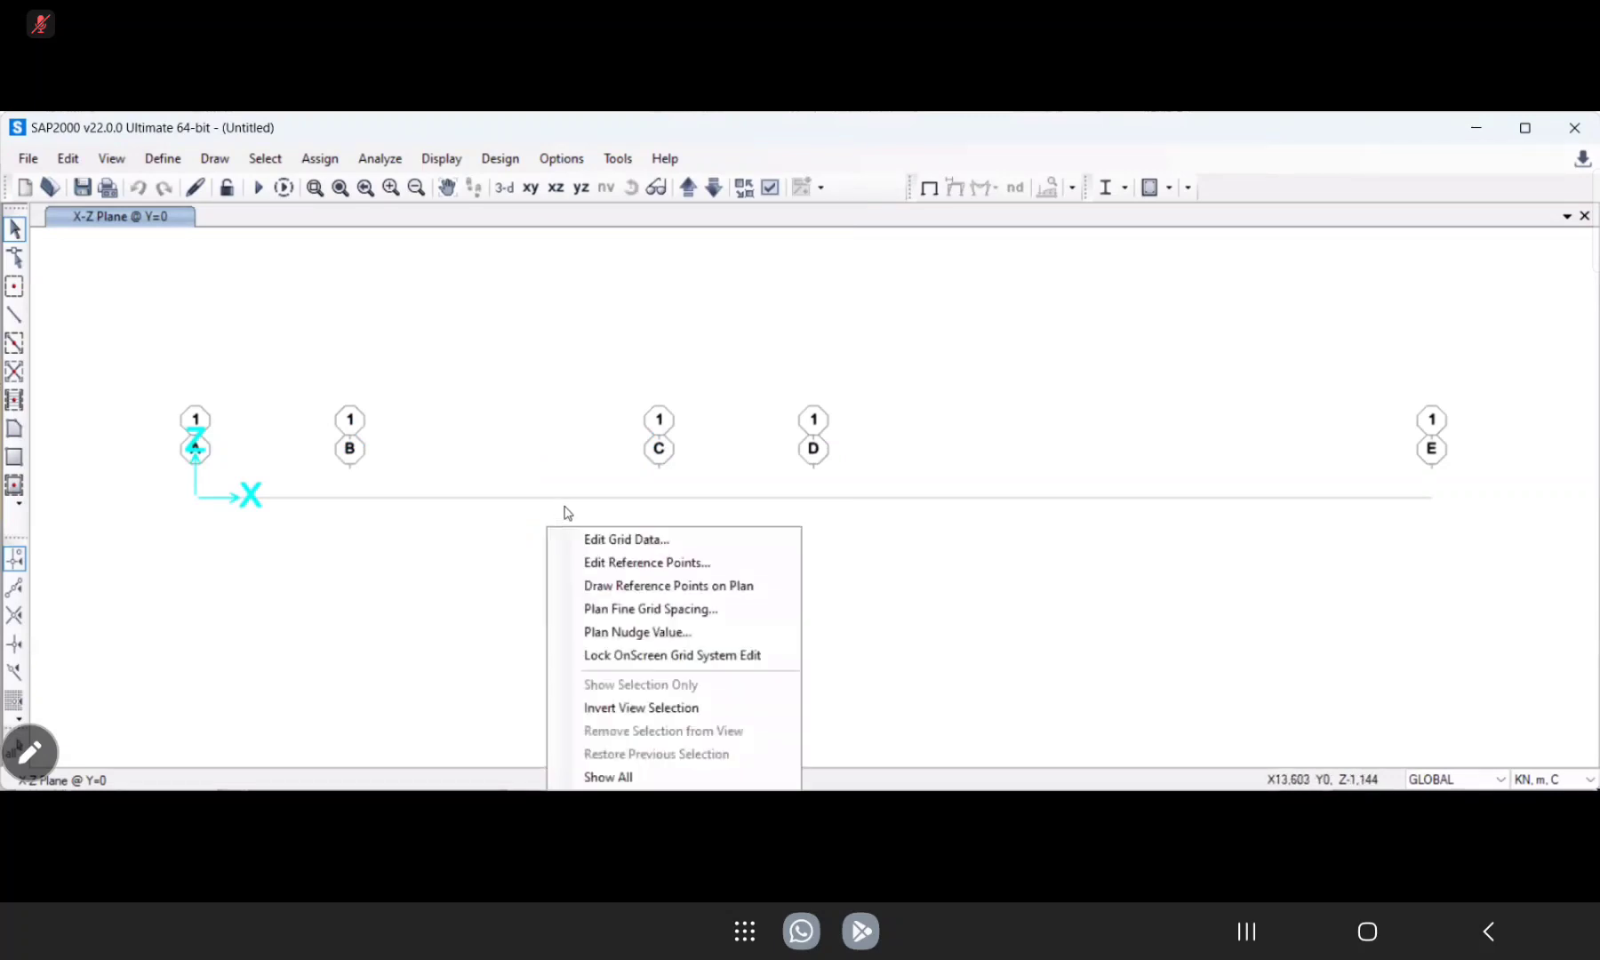
{"action": "left_click", "coordinate": [603, 542]}
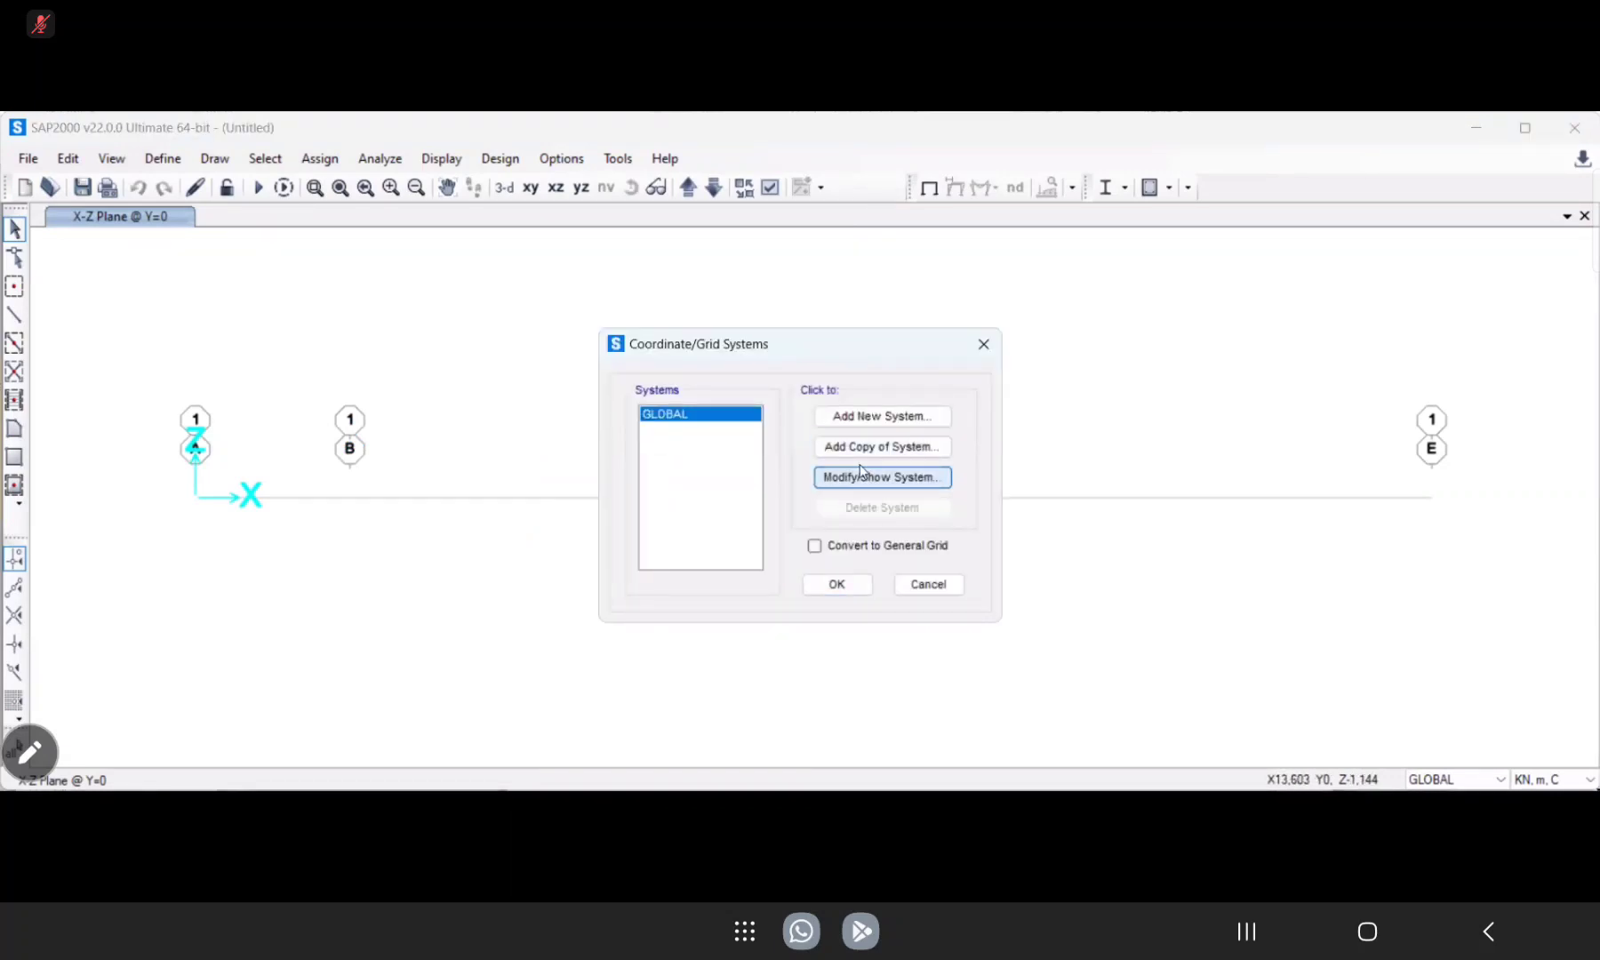
{"action": "left_click", "coordinate": [861, 474]}
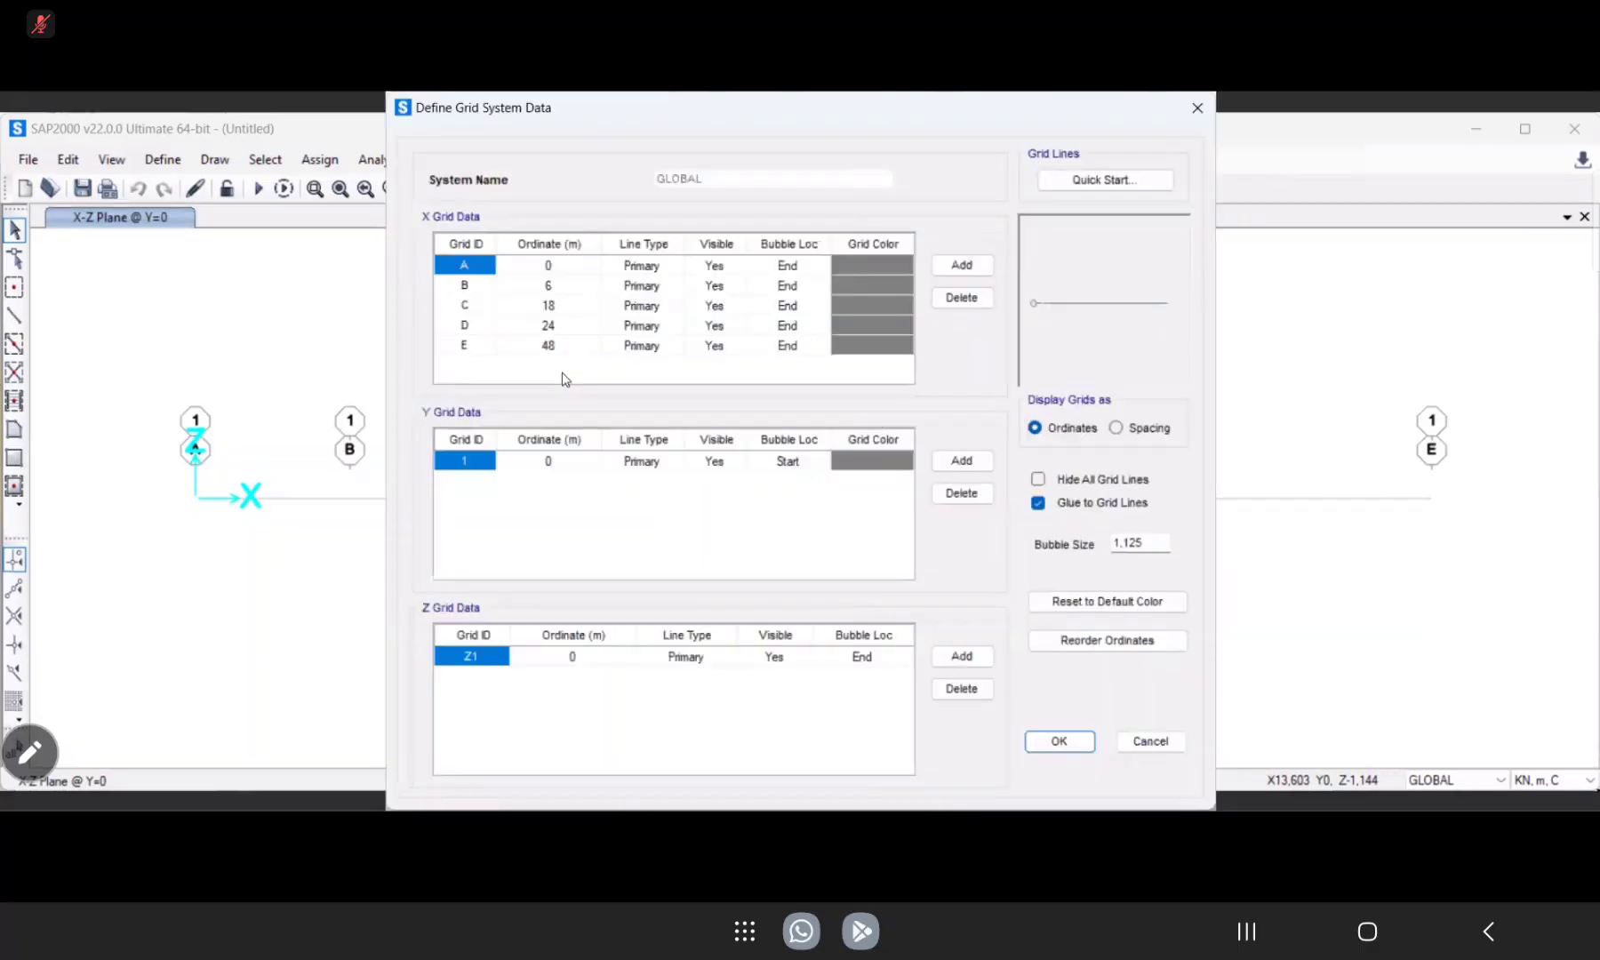
{"action": "left_click", "coordinate": [549, 346]}
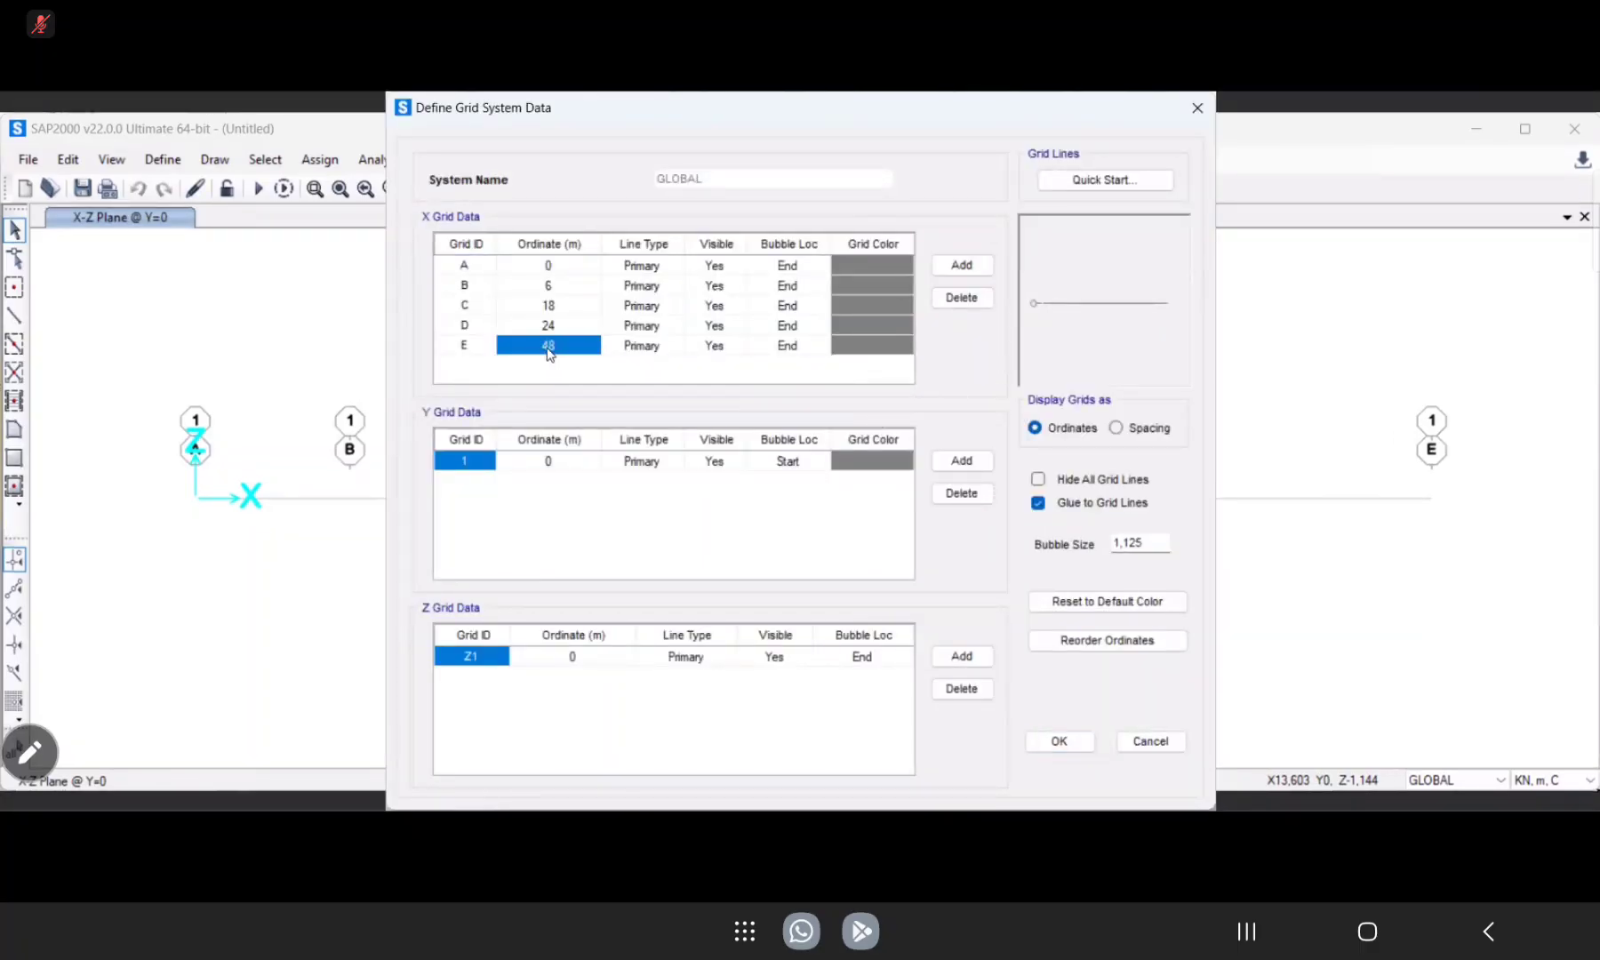
{"action": "type", "text": "255"}
{"action": "key", "text": "BackSpace"}
{"action": "type", "text": ",5"}
{"action": "key", "text": "BackSpace"}
{"action": "key", "text": "BackSpace"}
{"action": "key", "text": "BackSpace"}
{"action": "type", "text": "4+1,5"}
{"action": "key", "text": "Return"}
{"action": "left_click", "coordinate": [1036, 743]}
{"action": "left_click", "coordinate": [832, 593]}
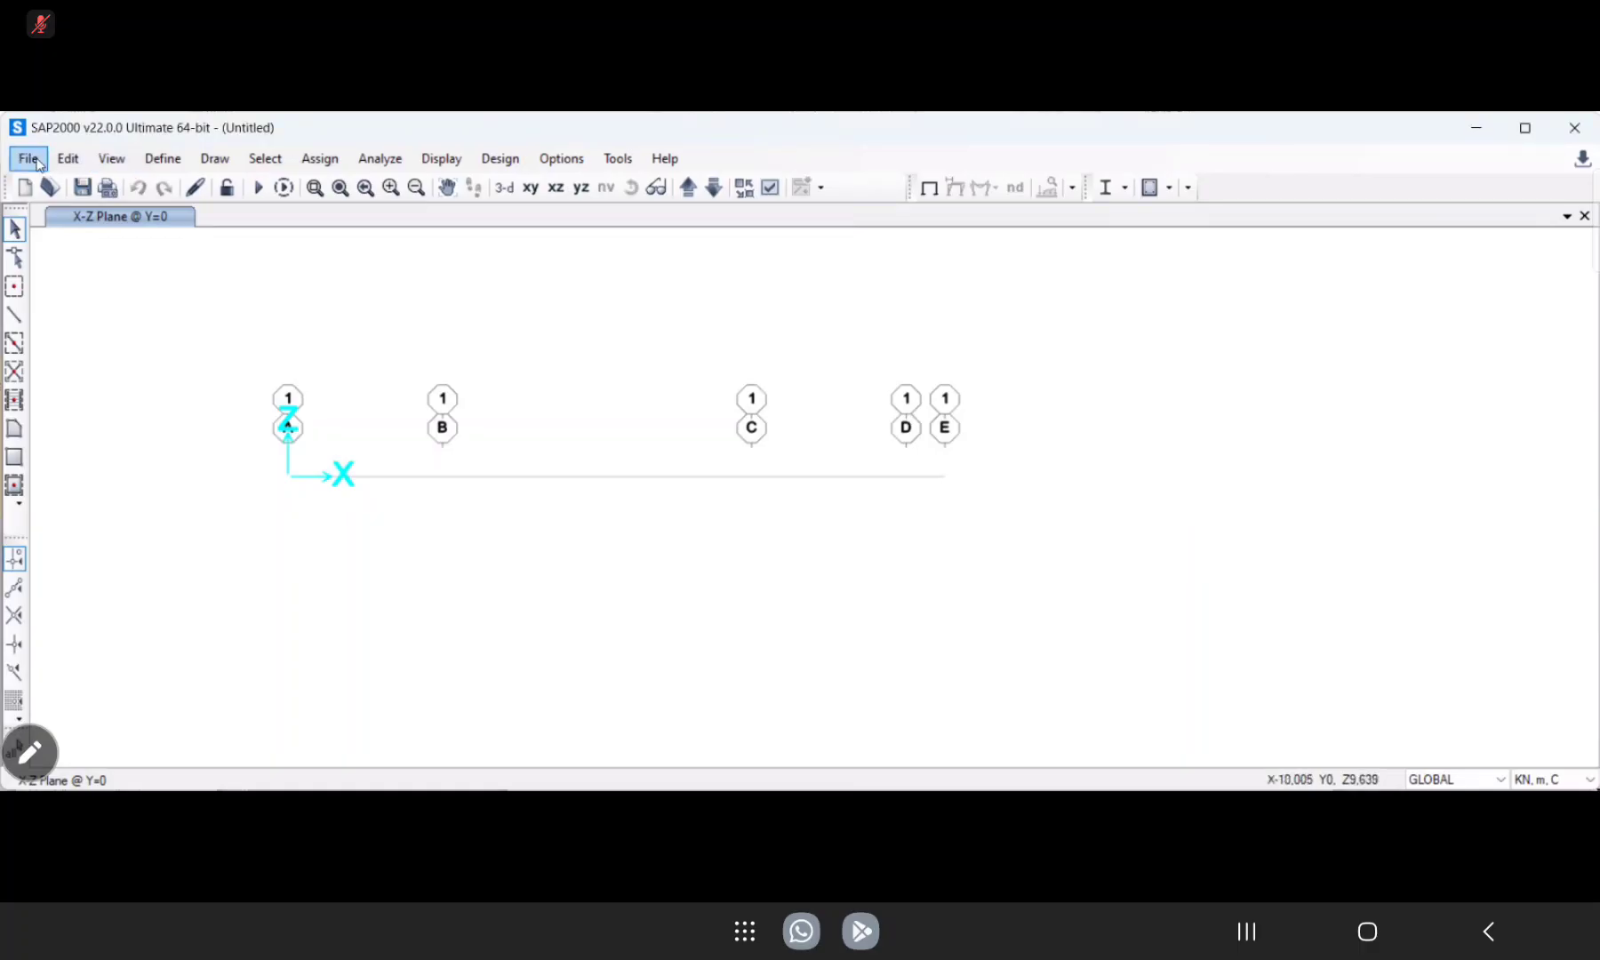
Add a new material property with region User and material type Concrete.
{"action": "left_click", "coordinate": [173, 165]}
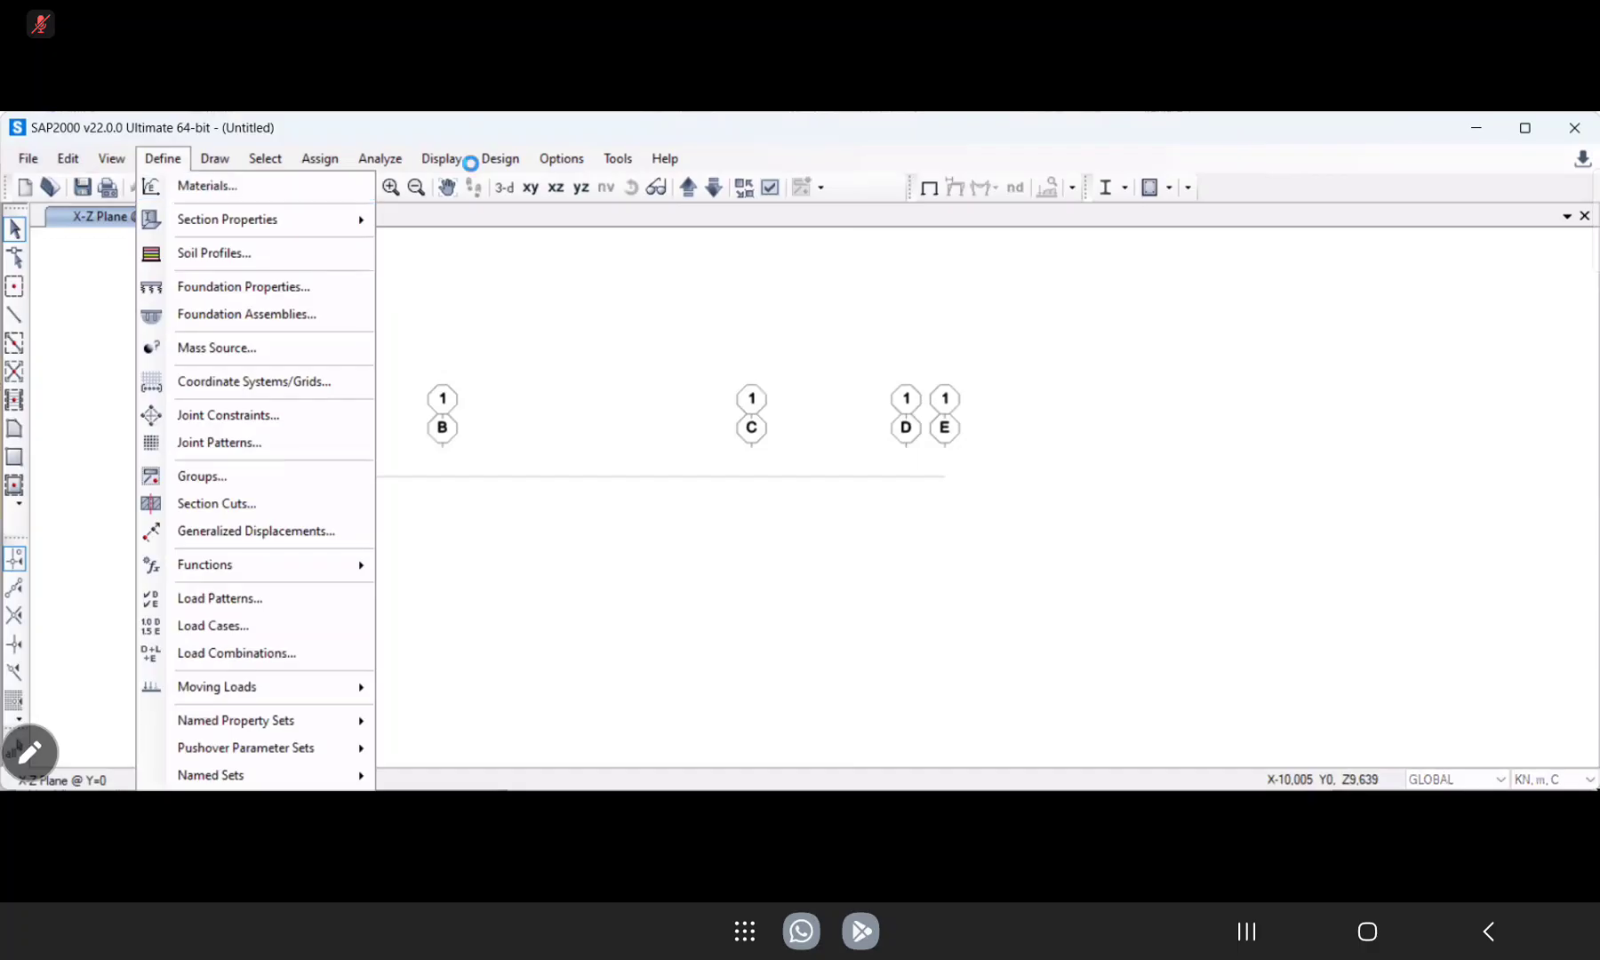
{"action": "left_click", "coordinate": [919, 400]}
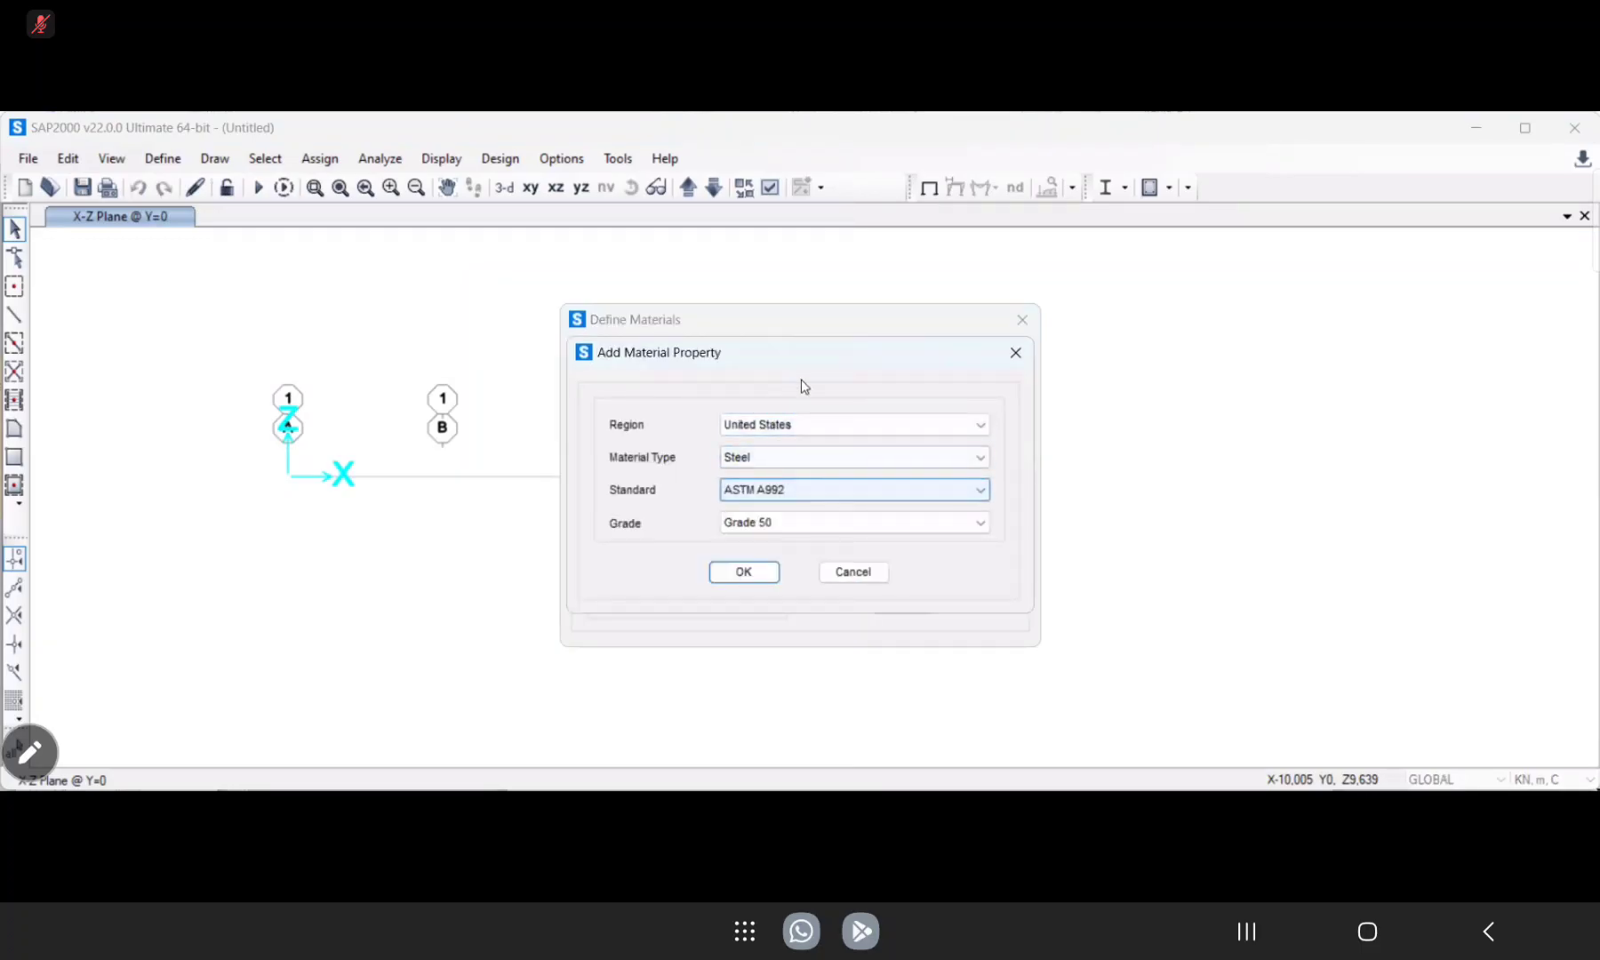
{"action": "left_click", "coordinate": [810, 424]}
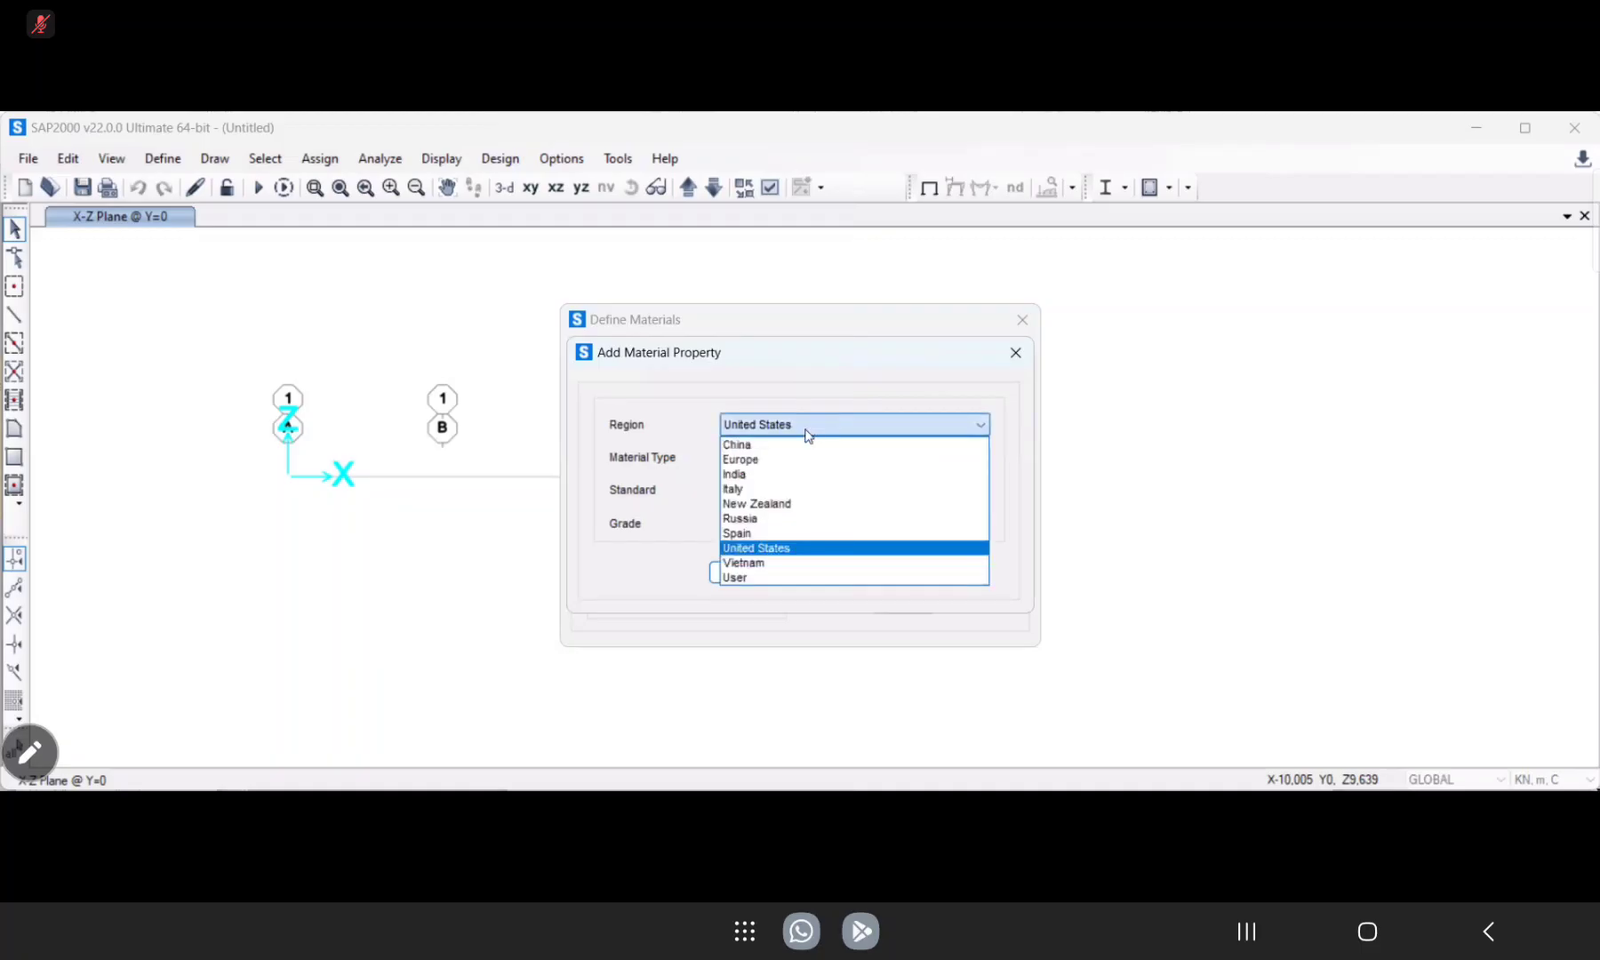
{"action": "left_click", "coordinate": [733, 579]}
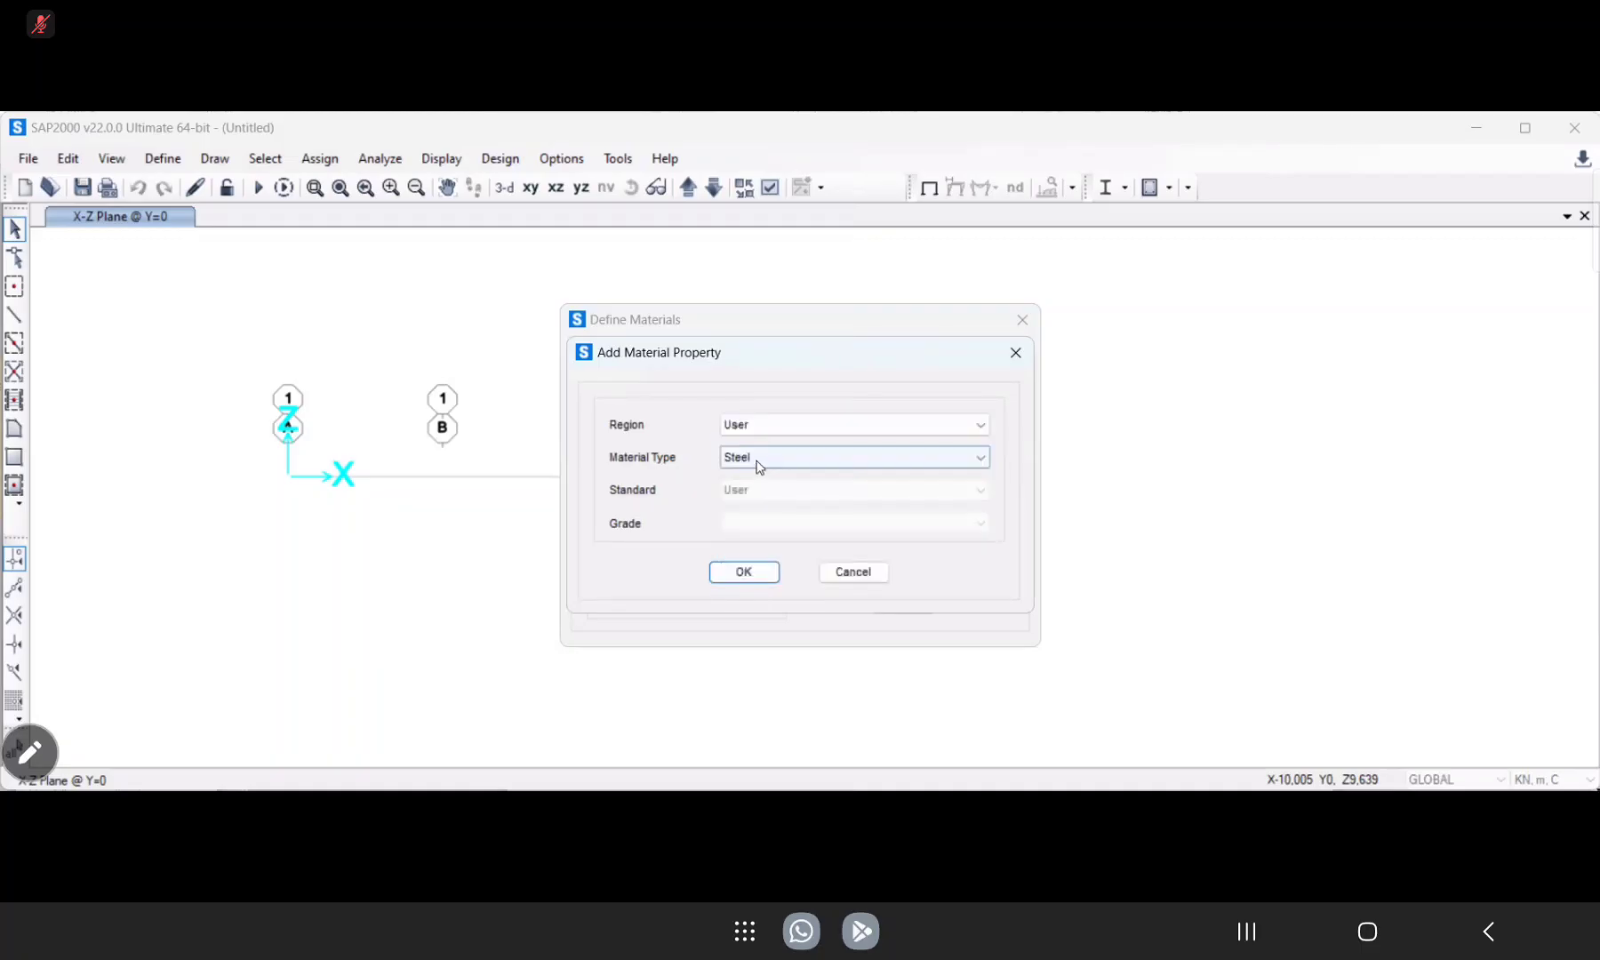
{"action": "left_click", "coordinate": [754, 467]}
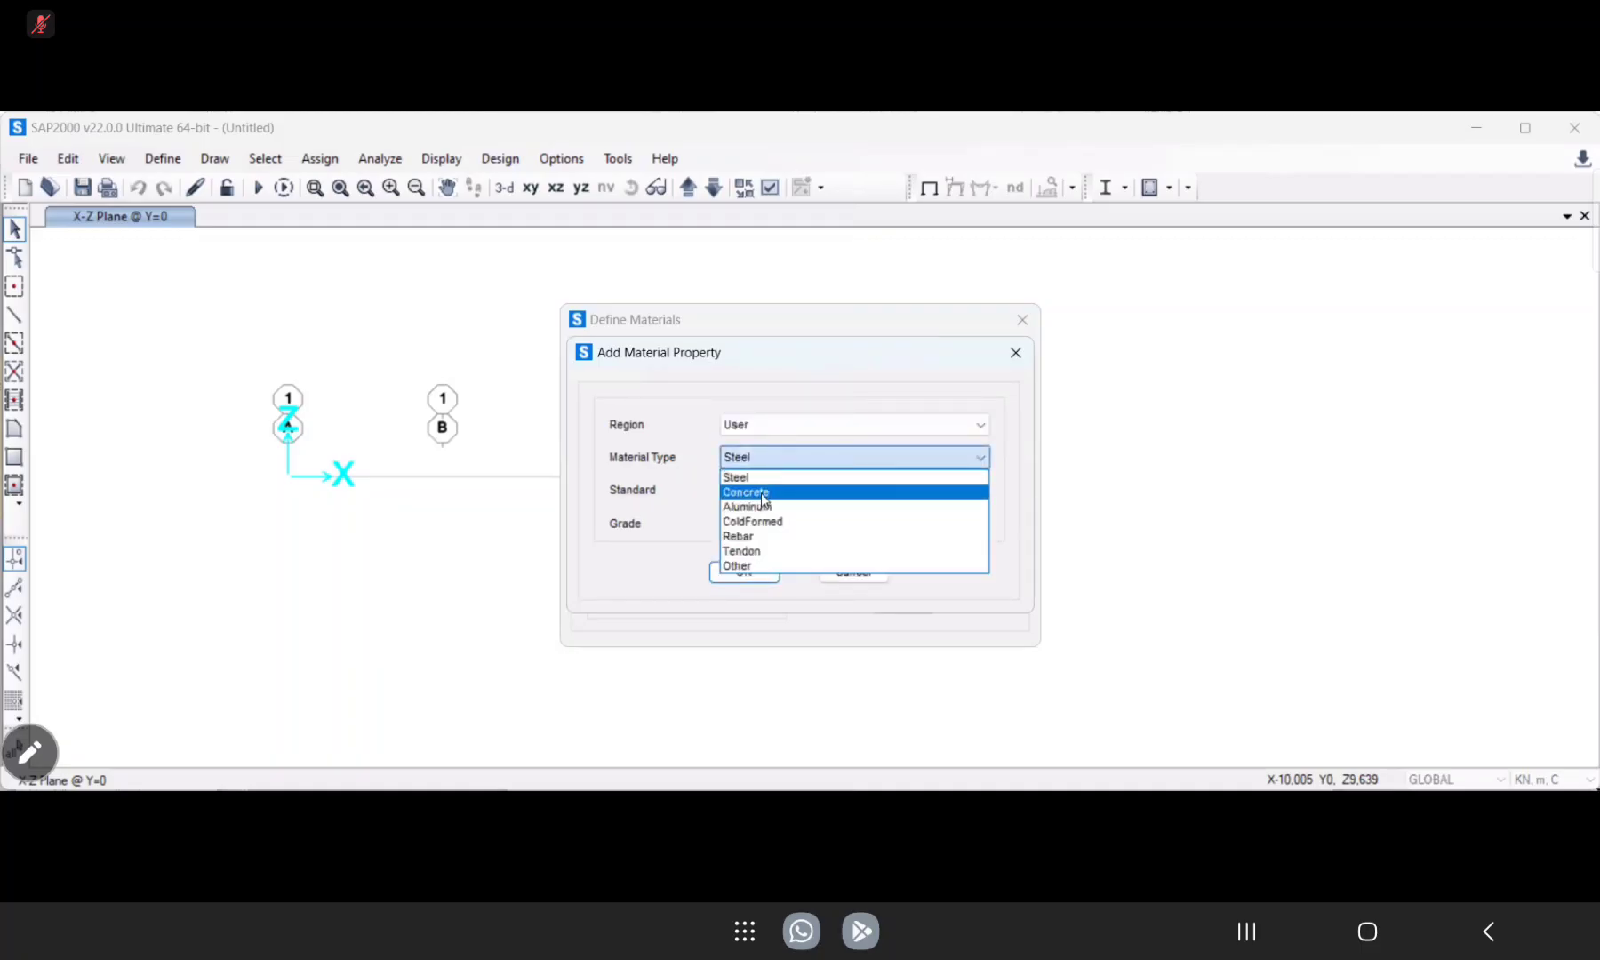
{"action": "left_click", "coordinate": [761, 493]}
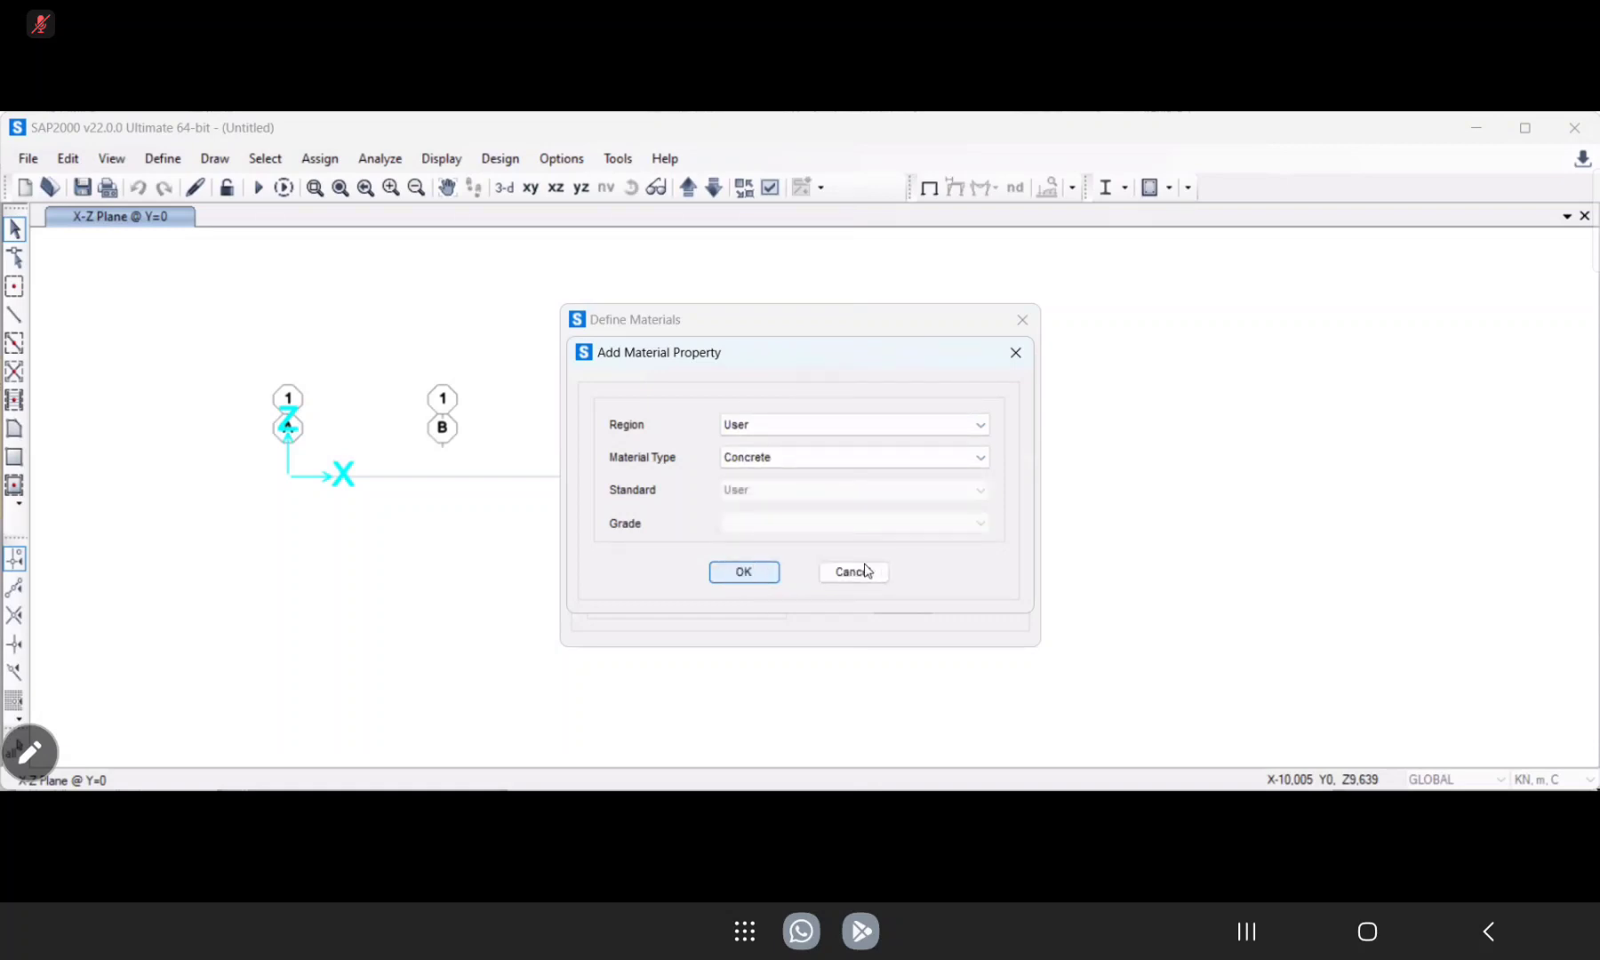
{"action": "left_click", "coordinate": [761, 572]}
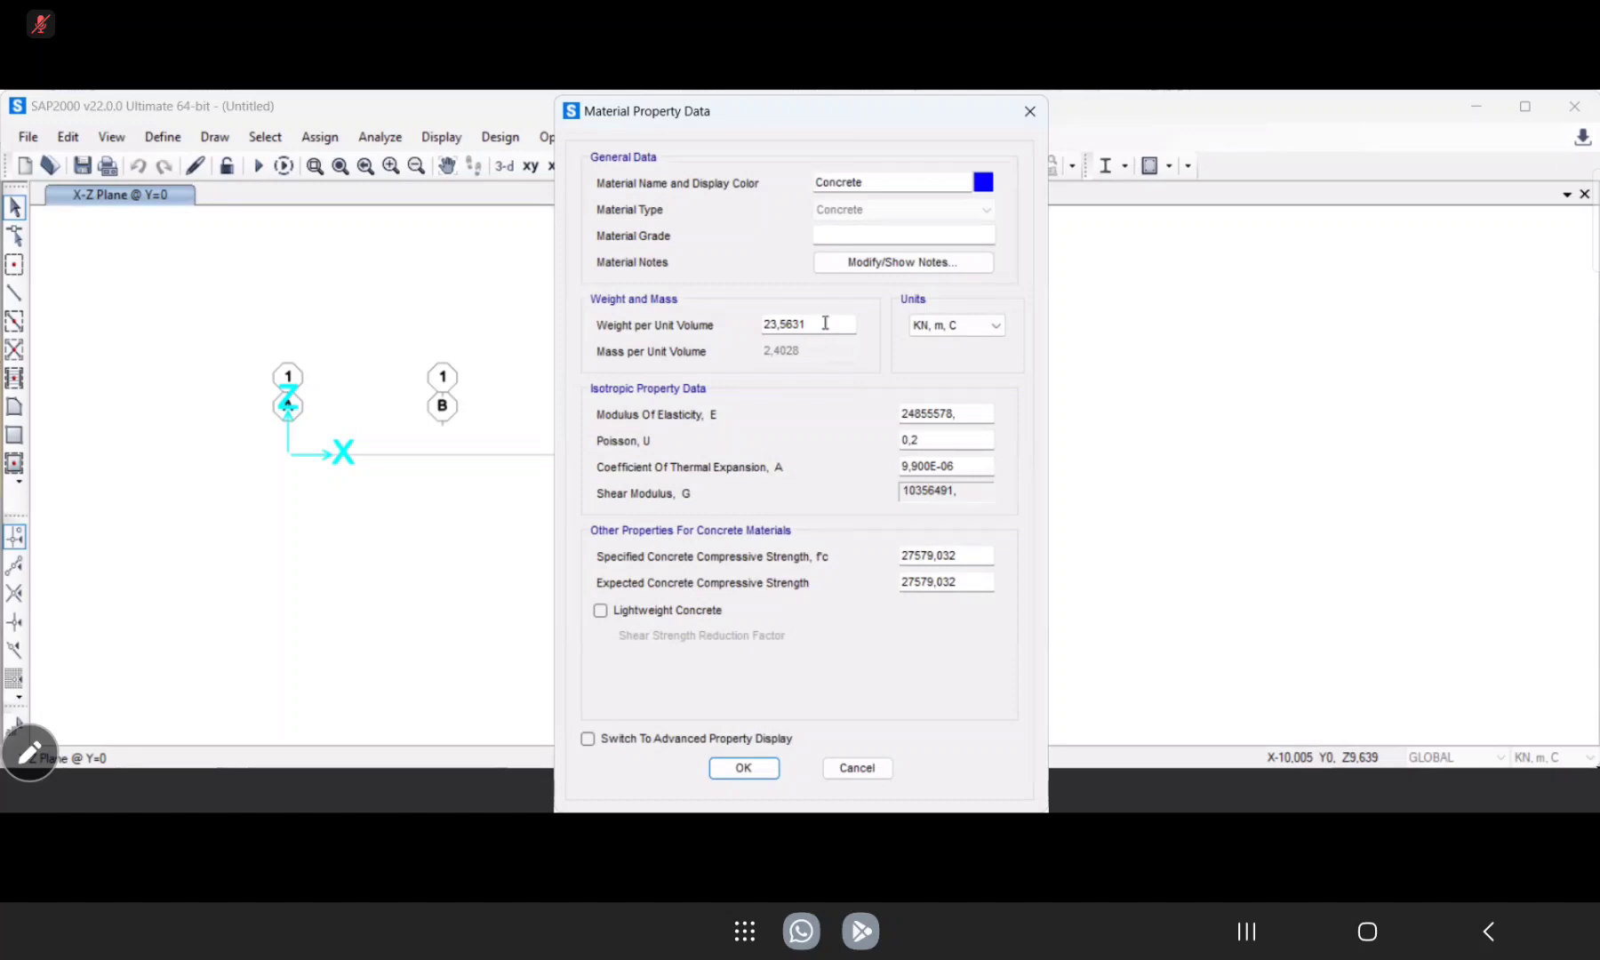
Switch the concrete material's units to Kgf, m, C and set its weight per unit volume to 2400.
{"action": "left_click", "coordinate": [969, 330]}
{"action": "left_click", "coordinate": [963, 449]}
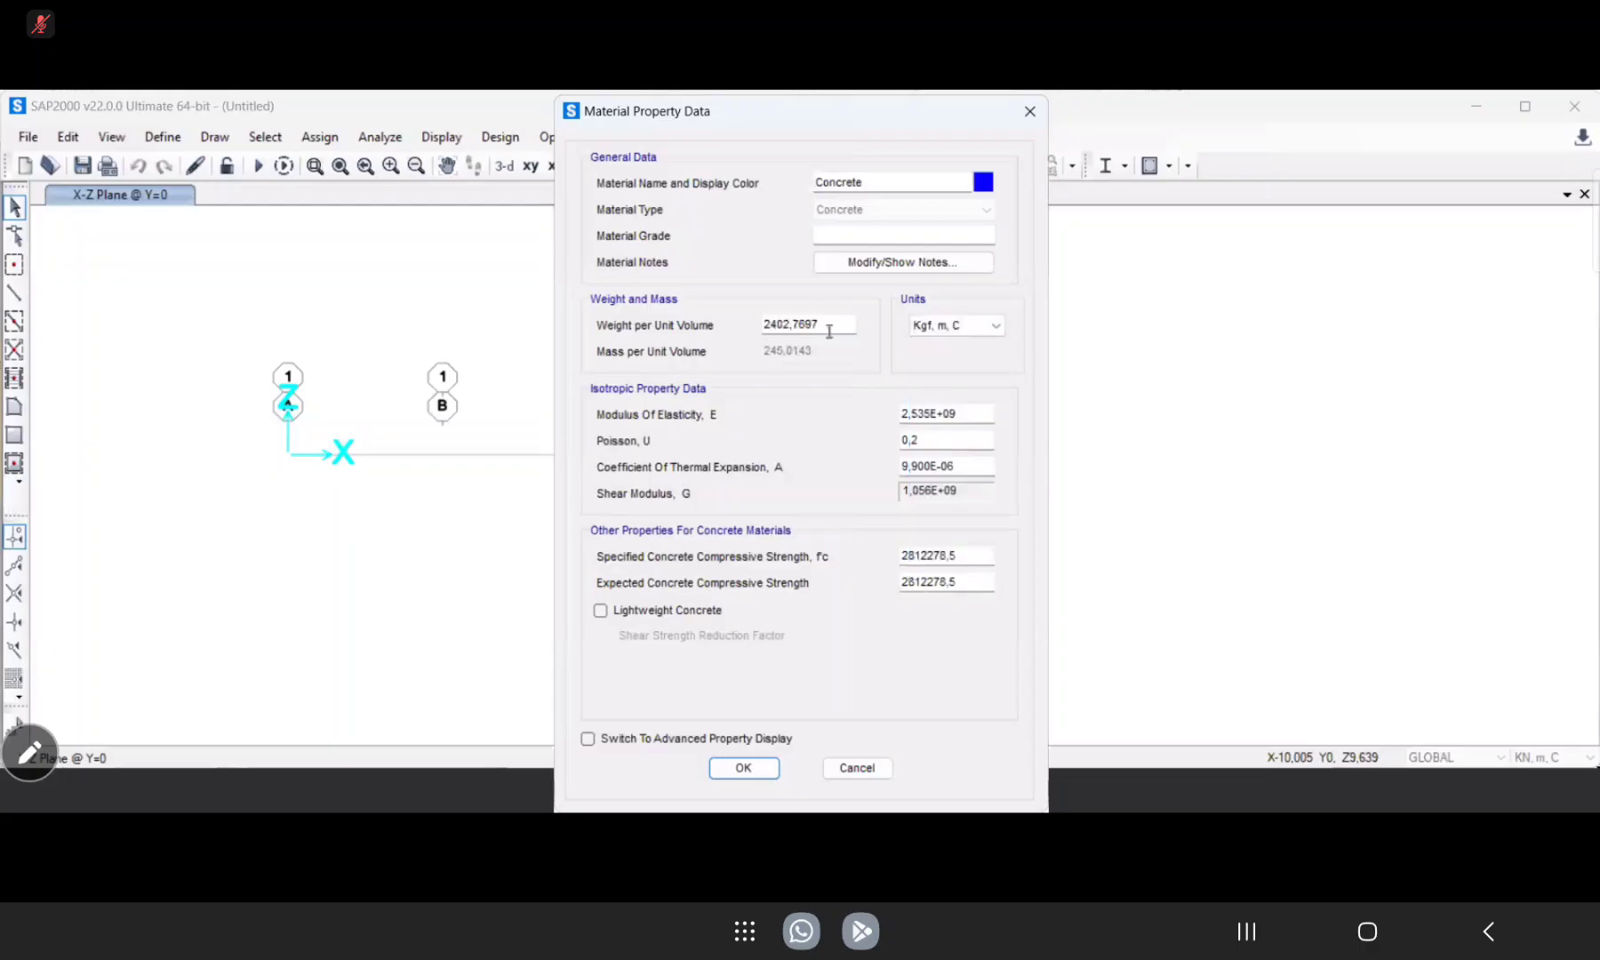
{"action": "double_click", "coordinate": [848, 327]}
{"action": "type", "text": "2400"}
Switch the concrete material's units to N, mm, C.
{"action": "left_click", "coordinate": [985, 332]}
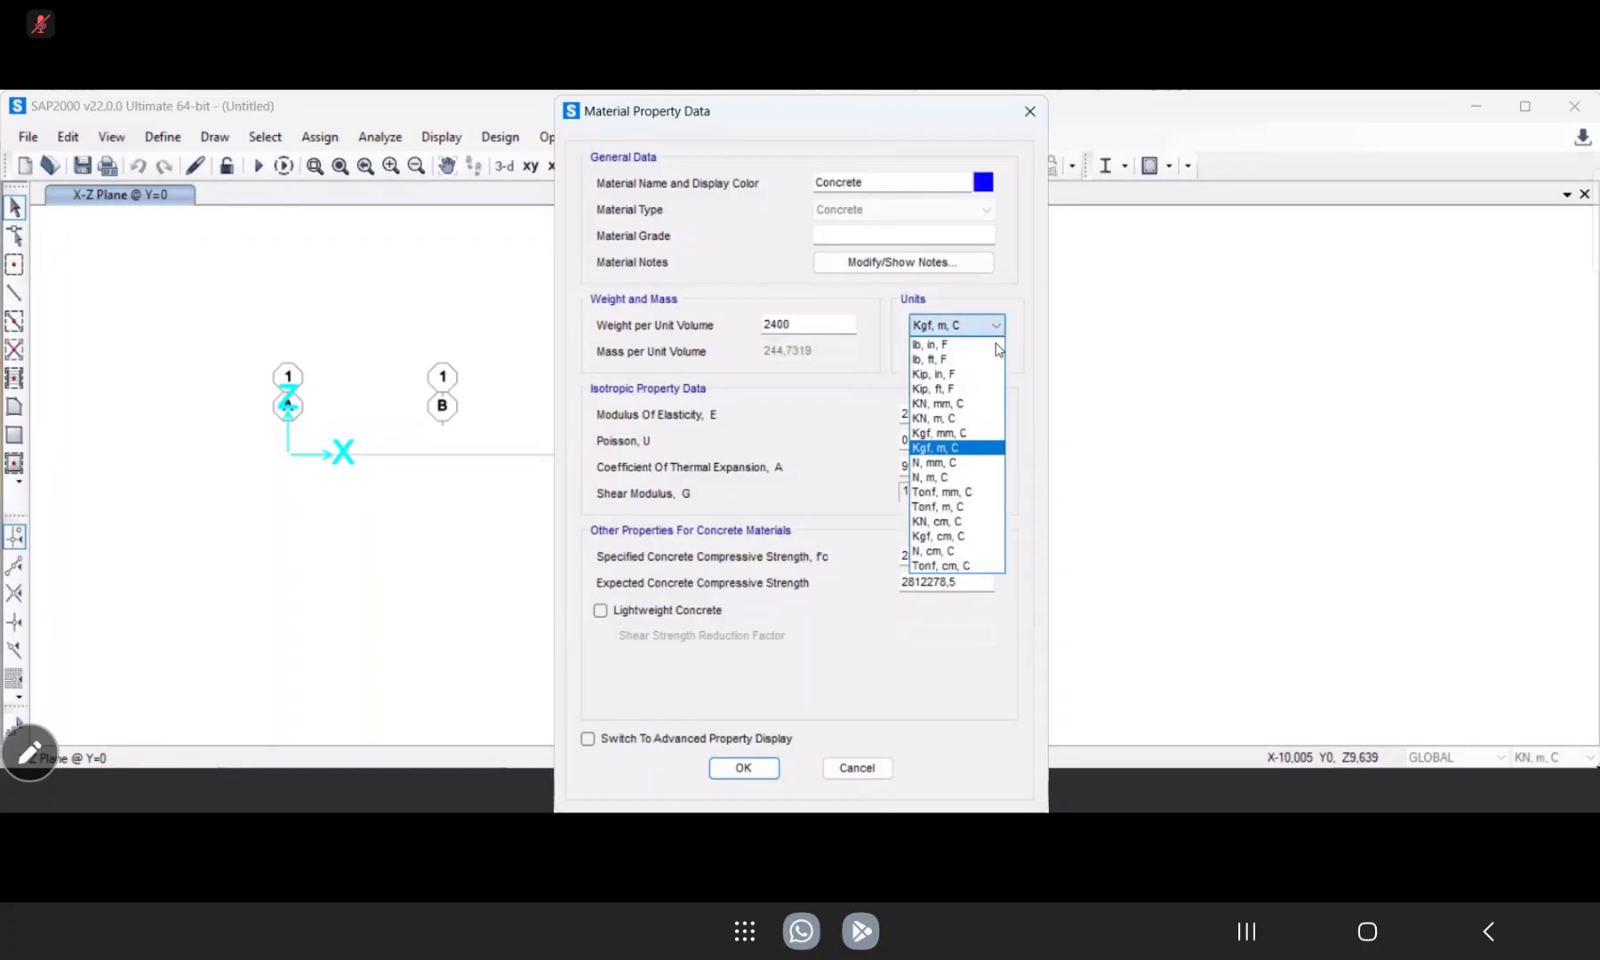
{"action": "left_click", "coordinate": [987, 328]}
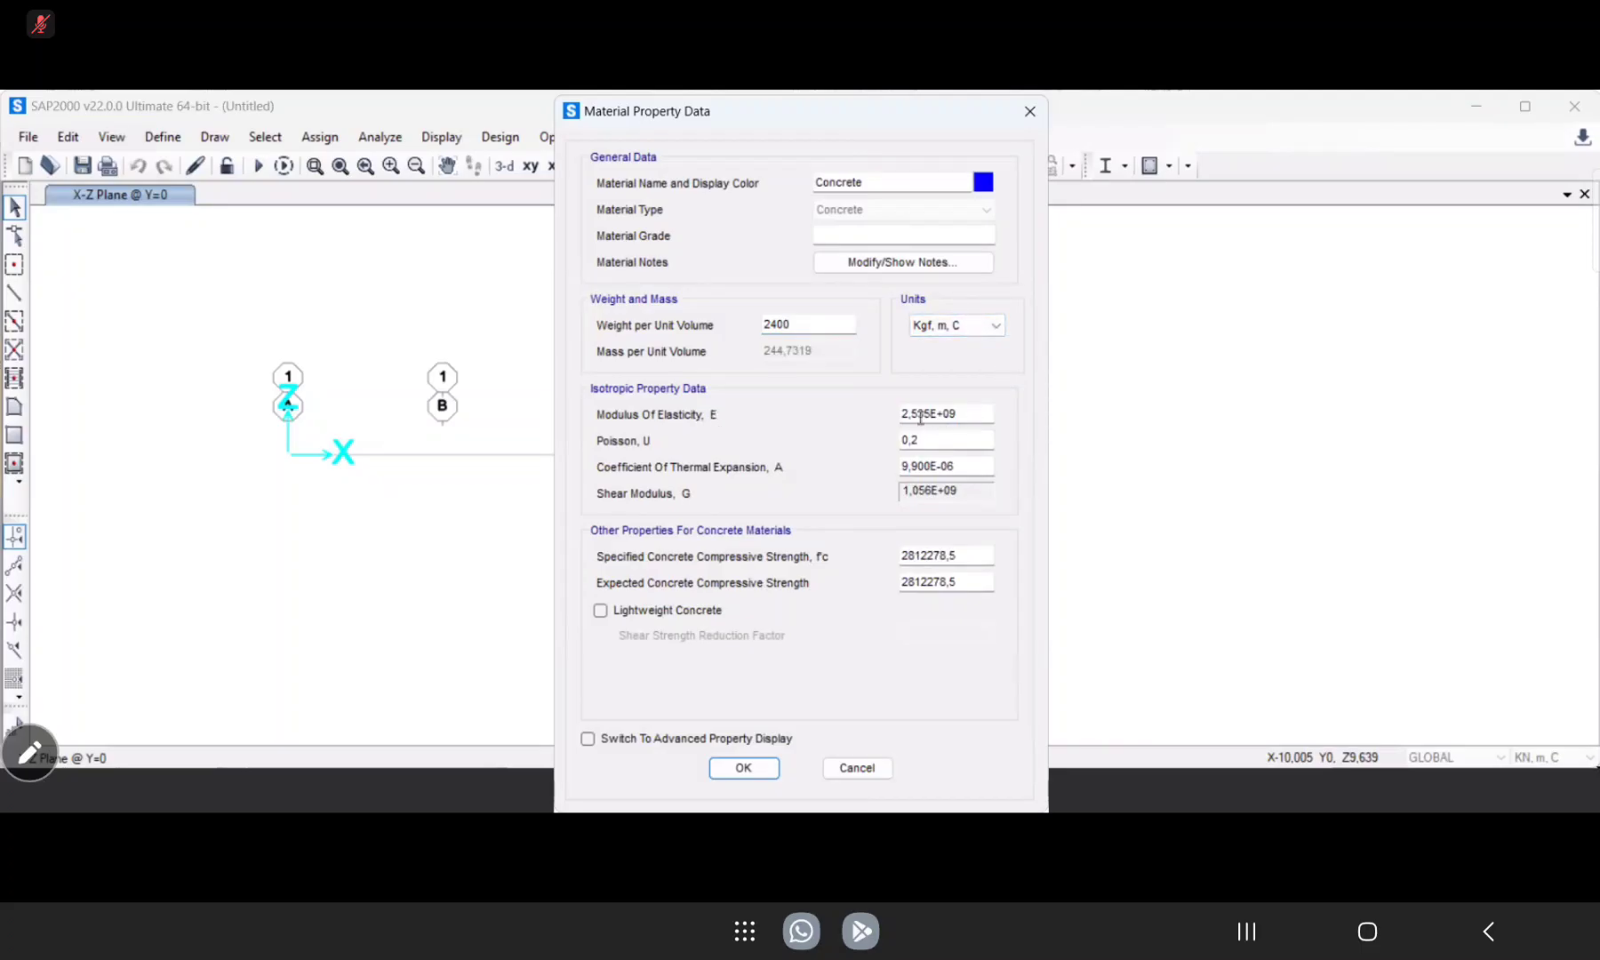
{"action": "left_click", "coordinate": [1001, 329]}
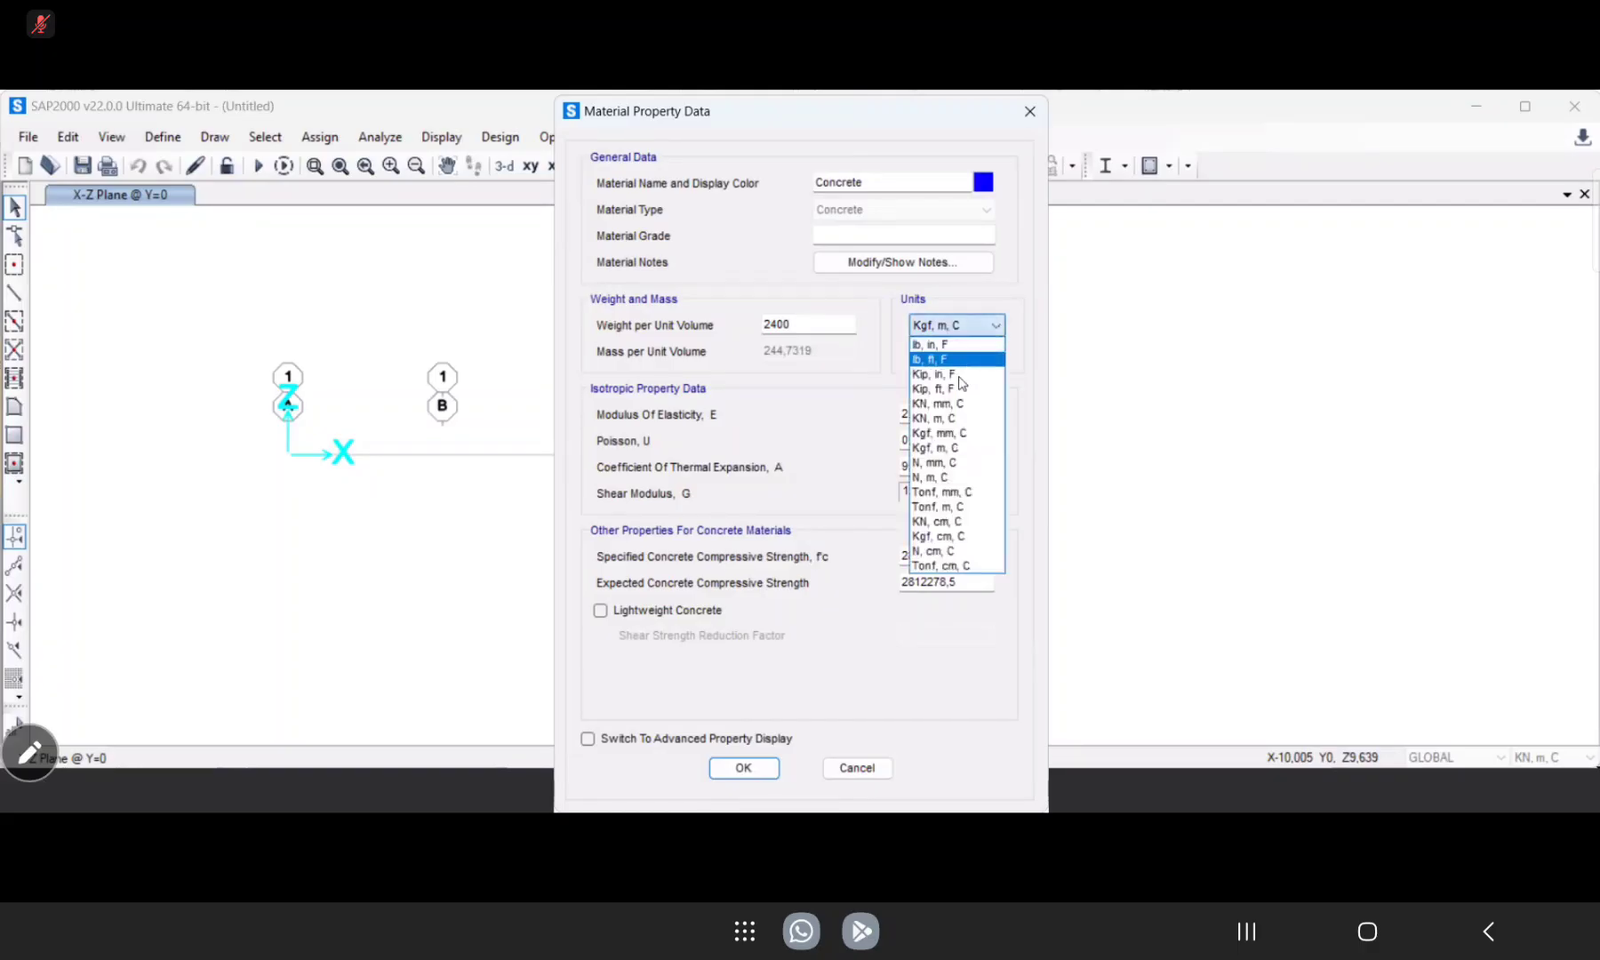
{"action": "left_click", "coordinate": [951, 465]}
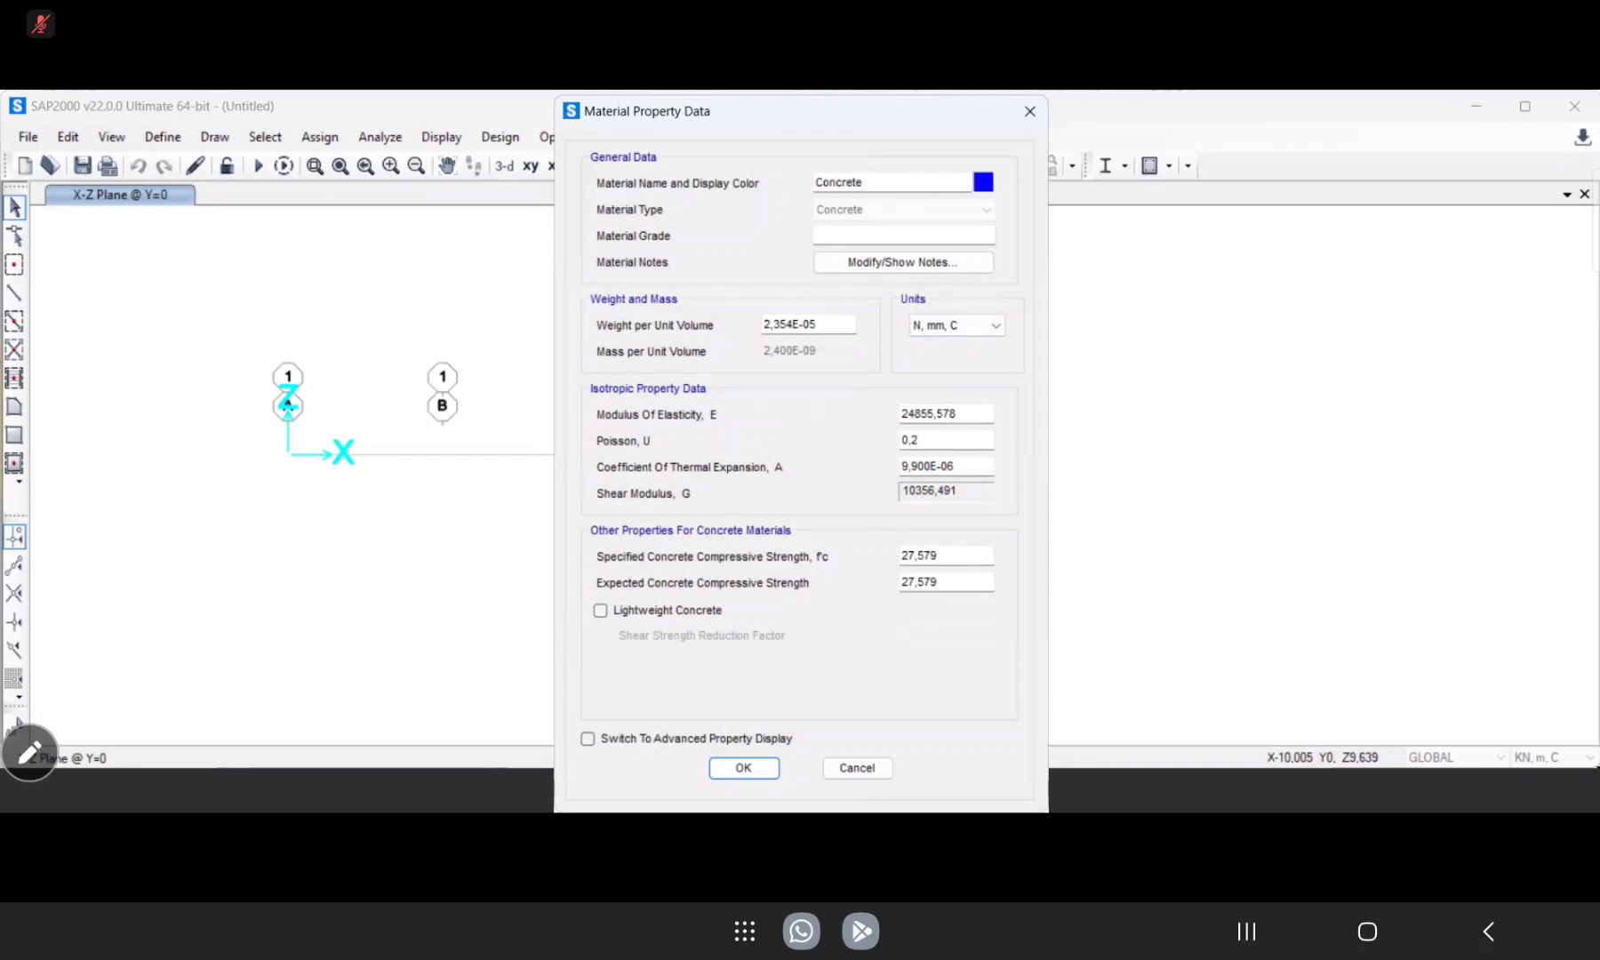
{"action": "left_click_drag", "start_coordinate": [976, 393], "coordinate": [985, 388]}
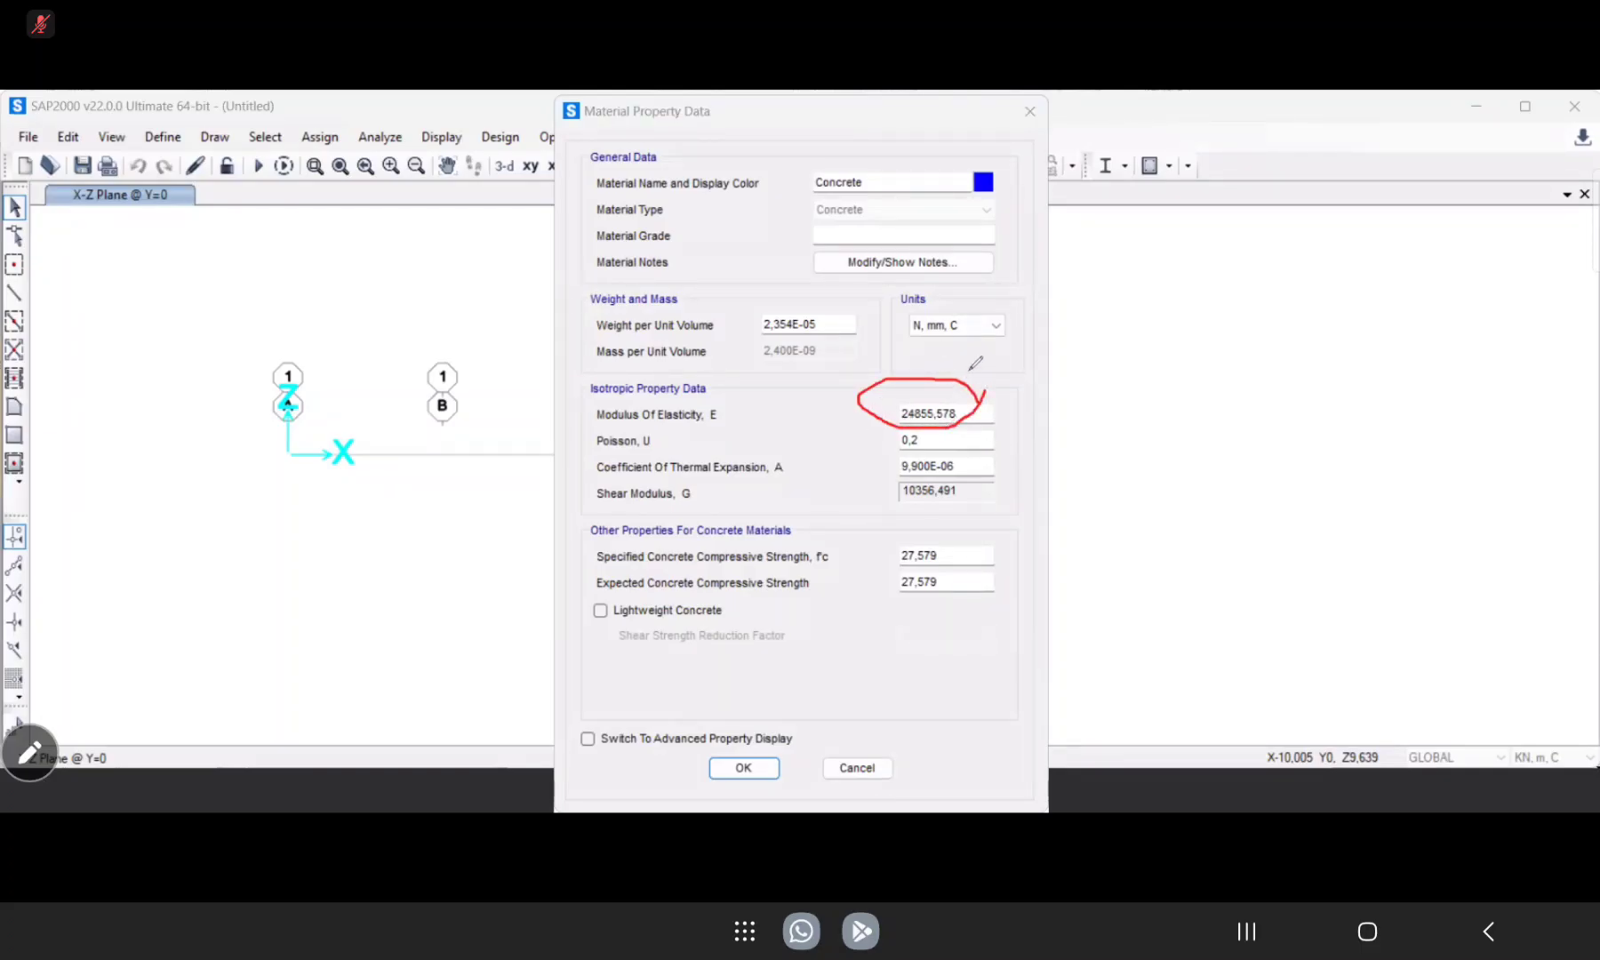
{"action": "mouse_move", "coordinate": [961, 321]}
{"action": "left_mouse_down"}
{"action": "mouse_move", "coordinate": [891, 312]}
{"action": "mouse_move", "coordinate": [966, 320]}
{"action": "left_mouse_up"}
Set the specified and expected concrete compressive strengths to 20 N/mm² and accept the material definition.
{"action": "double_click", "coordinate": [873, 559]}
{"action": "type", "text": "20"}
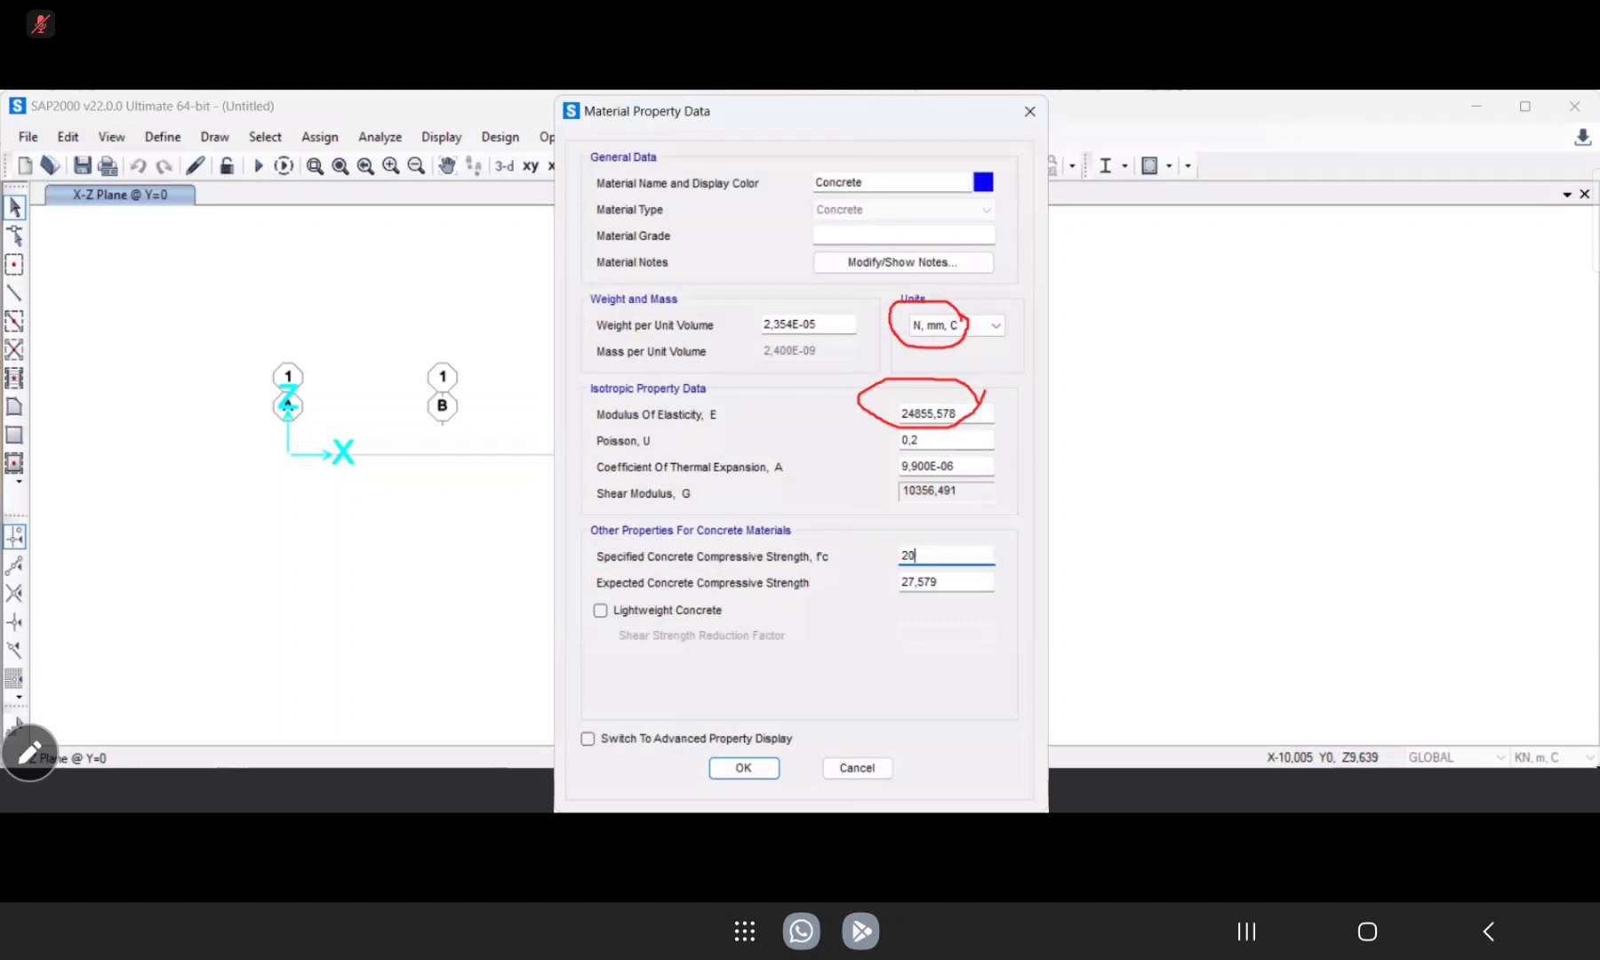
{"action": "double_click", "coordinate": [946, 584]}
{"action": "type", "text": "20"}
{"action": "left_click_drag", "start_coordinate": [598, 563], "coordinate": [669, 563]}
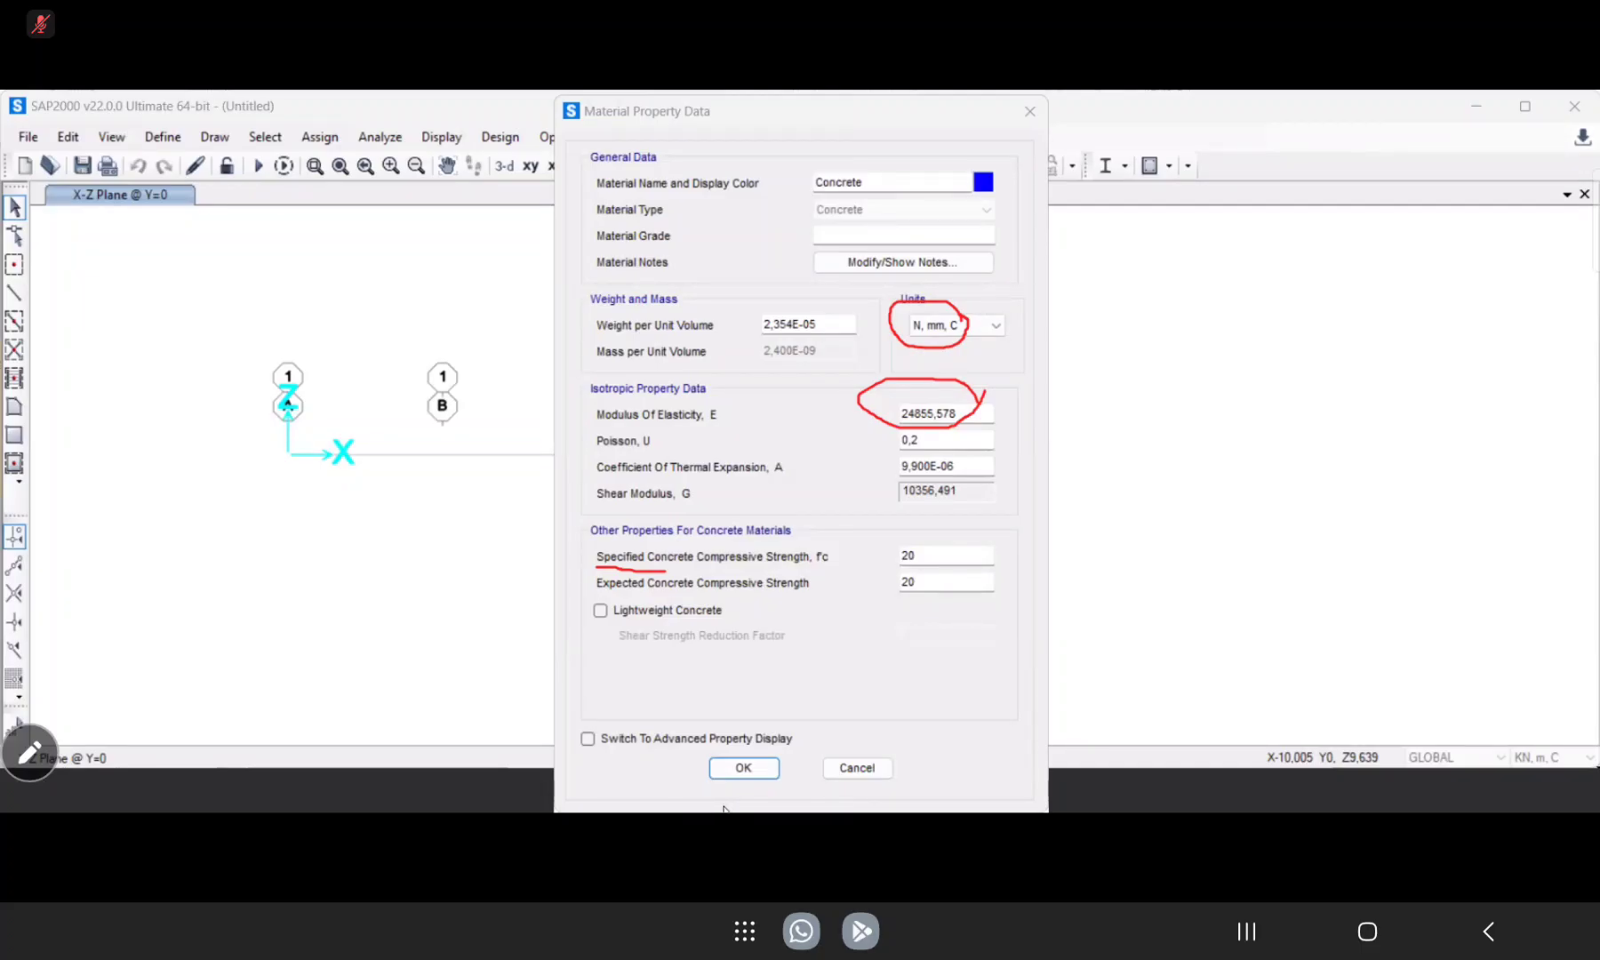
{"action": "left_click", "coordinate": [290, 845]}
{"action": "left_click", "coordinate": [741, 769]}
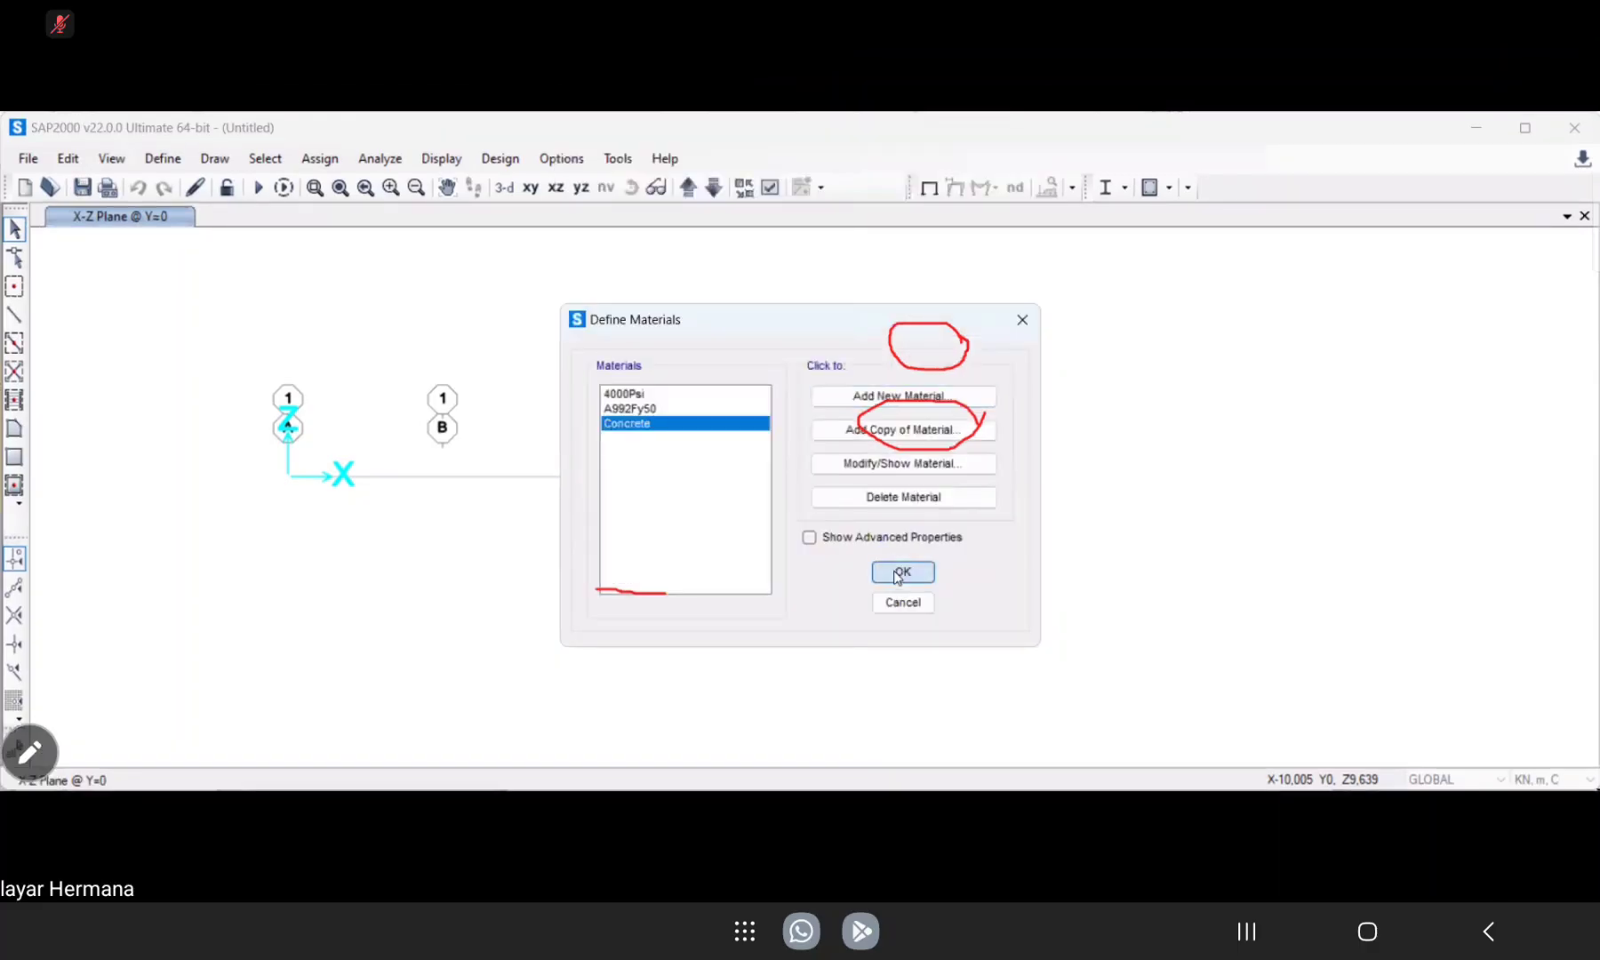
{"action": "left_click", "coordinate": [903, 572]}
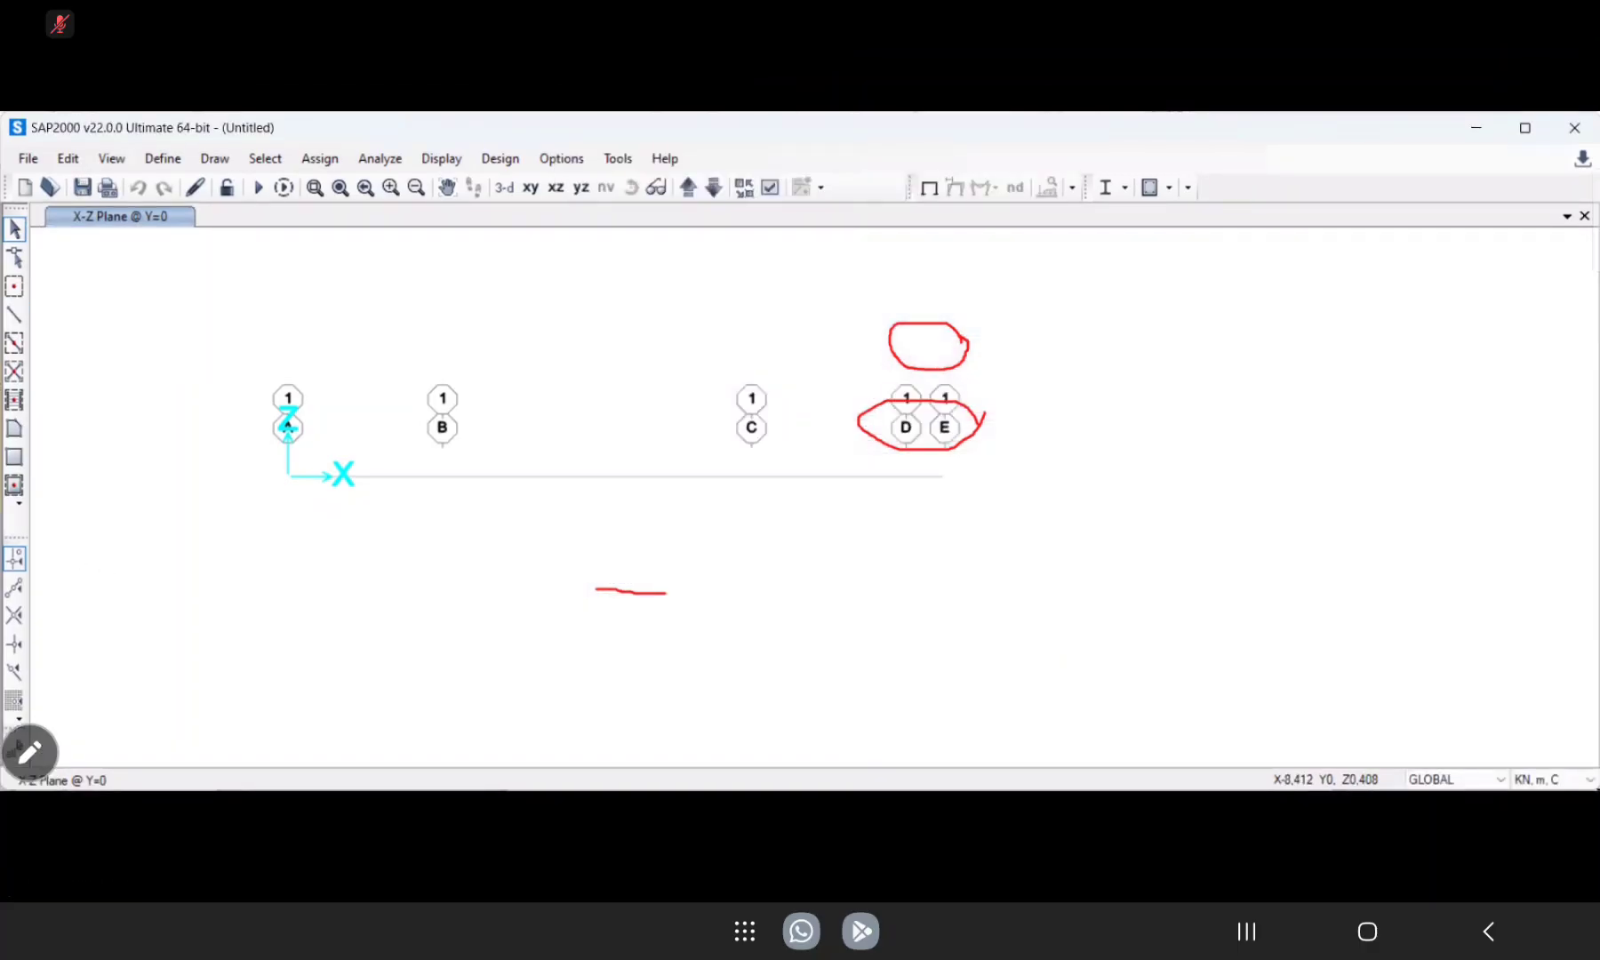
{"action": "left_click_drag", "start_coordinate": [852, 364], "coordinate": [884, 423]}
{"action": "left_click_drag", "start_coordinate": [644, 587], "coordinate": [609, 596]}
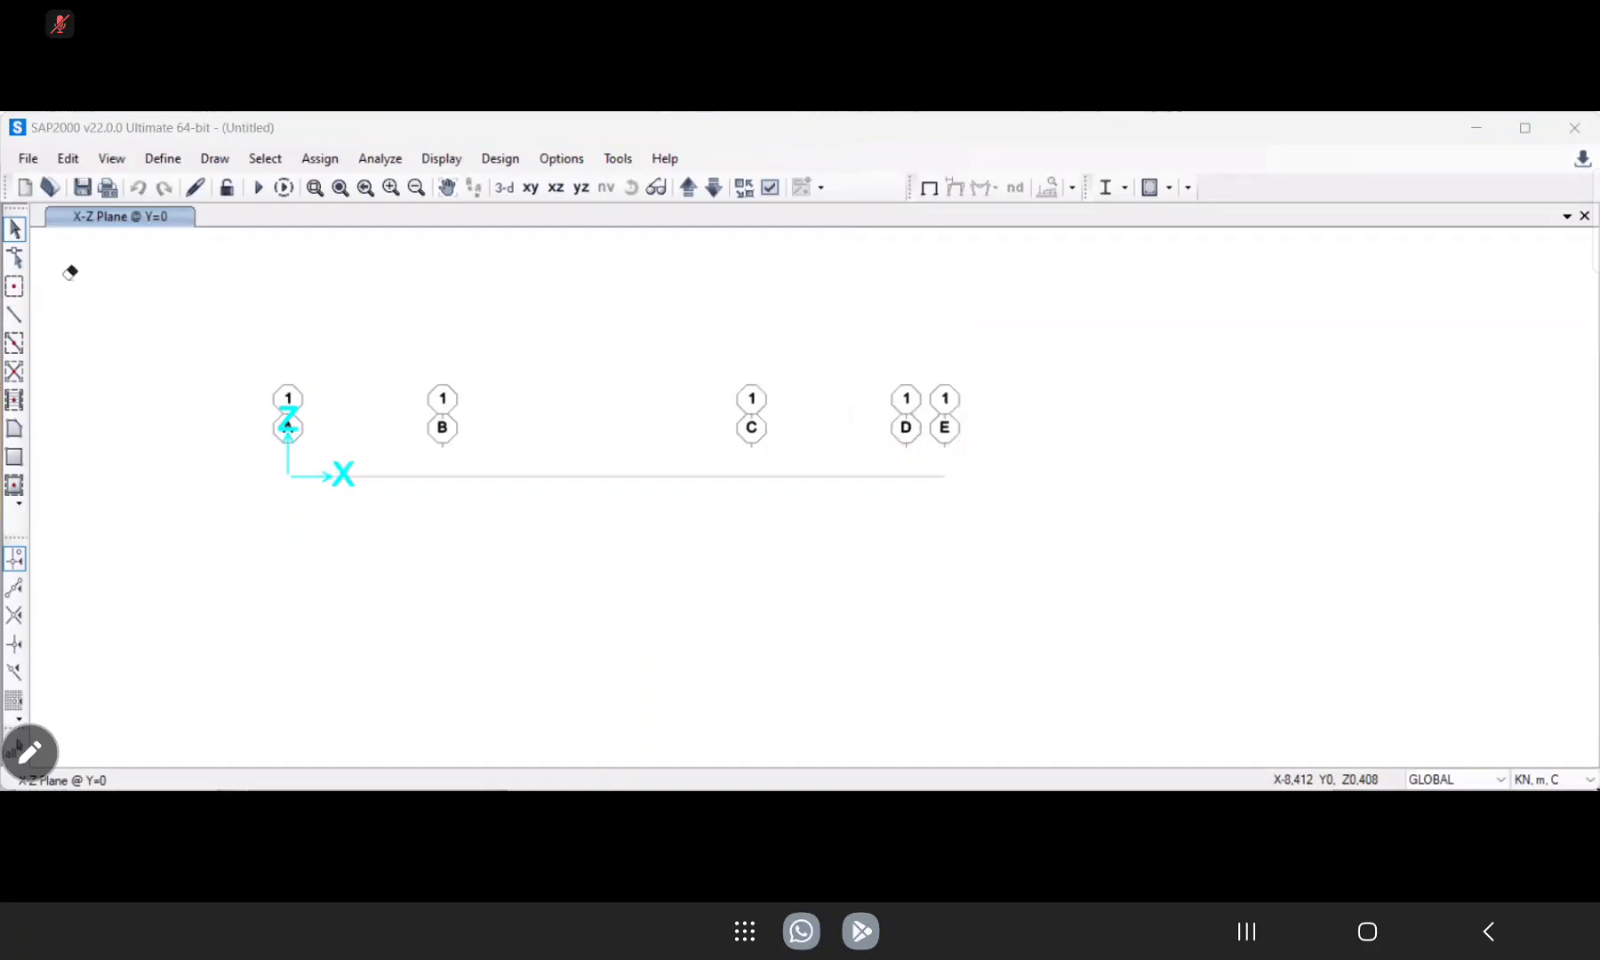
Add a new frame section property of type Concrete with a rectangular shape.
{"action": "left_click", "coordinate": [162, 159]}
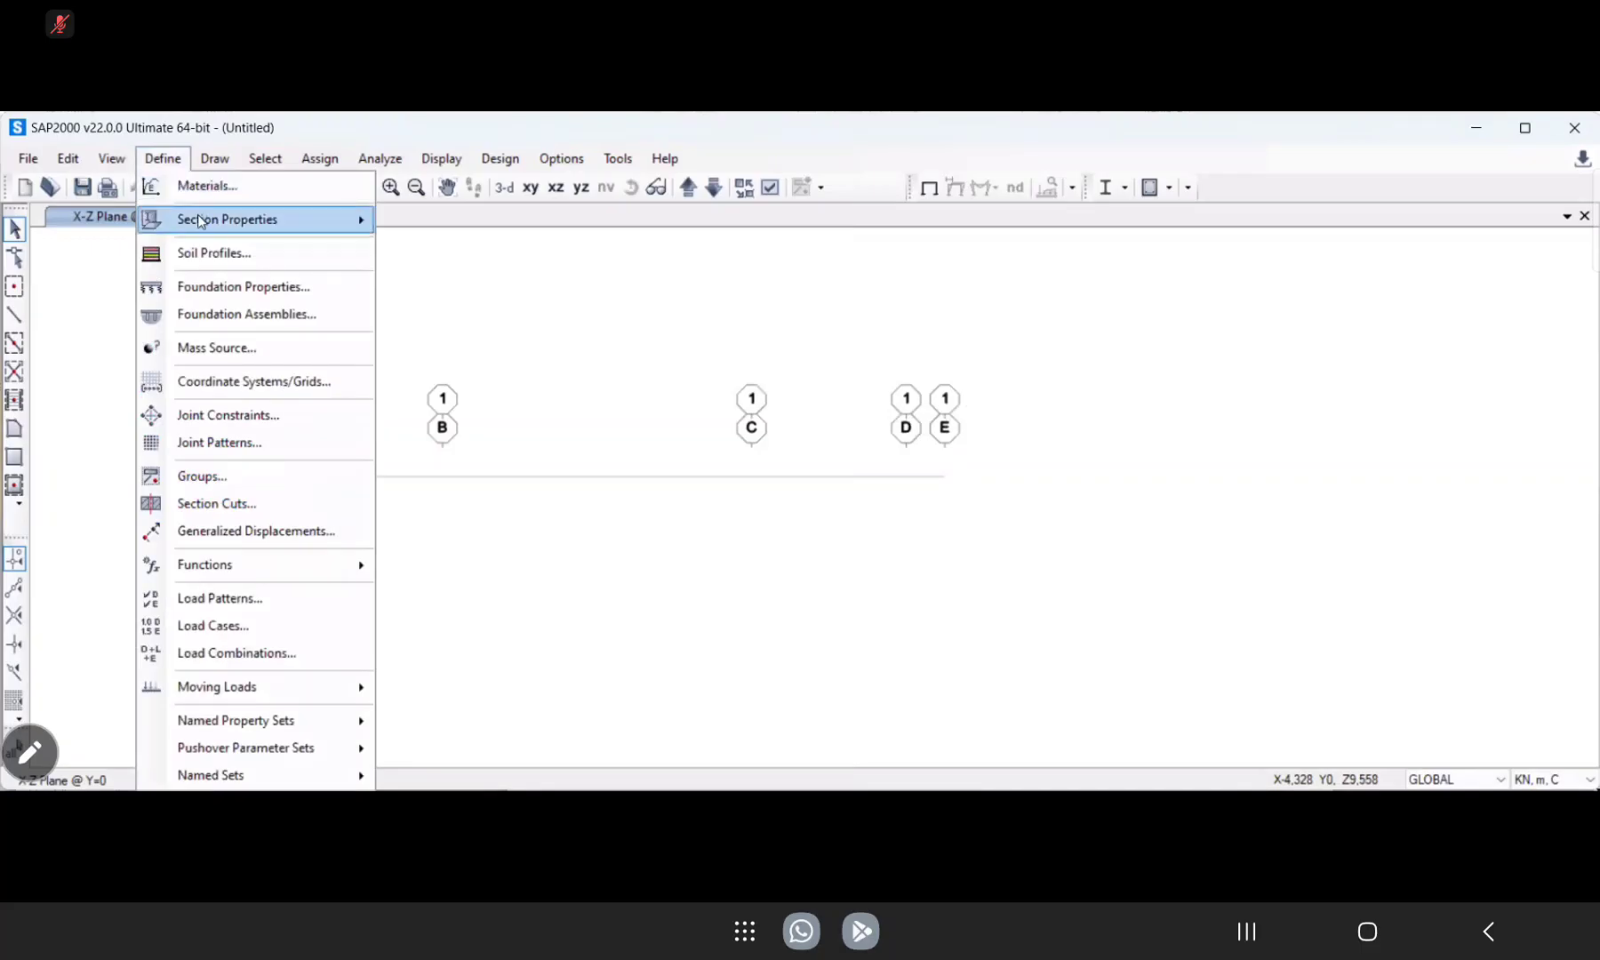
{"action": "mouse_move", "coordinate": [203, 221]}
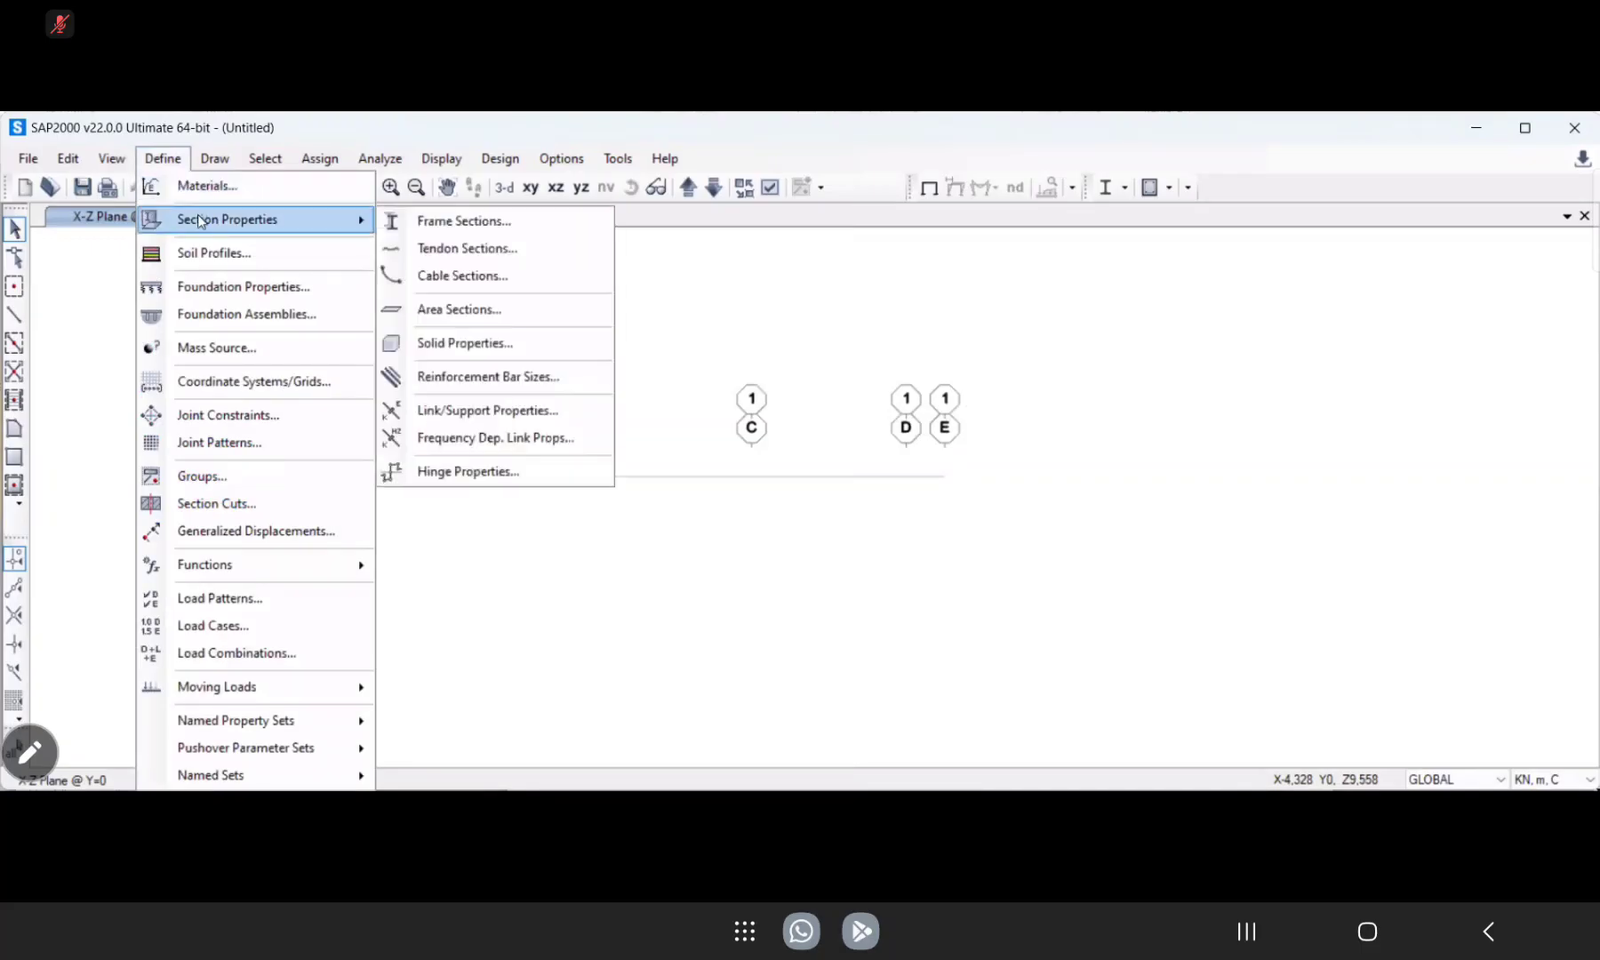
{"action": "left_click", "coordinate": [428, 222]}
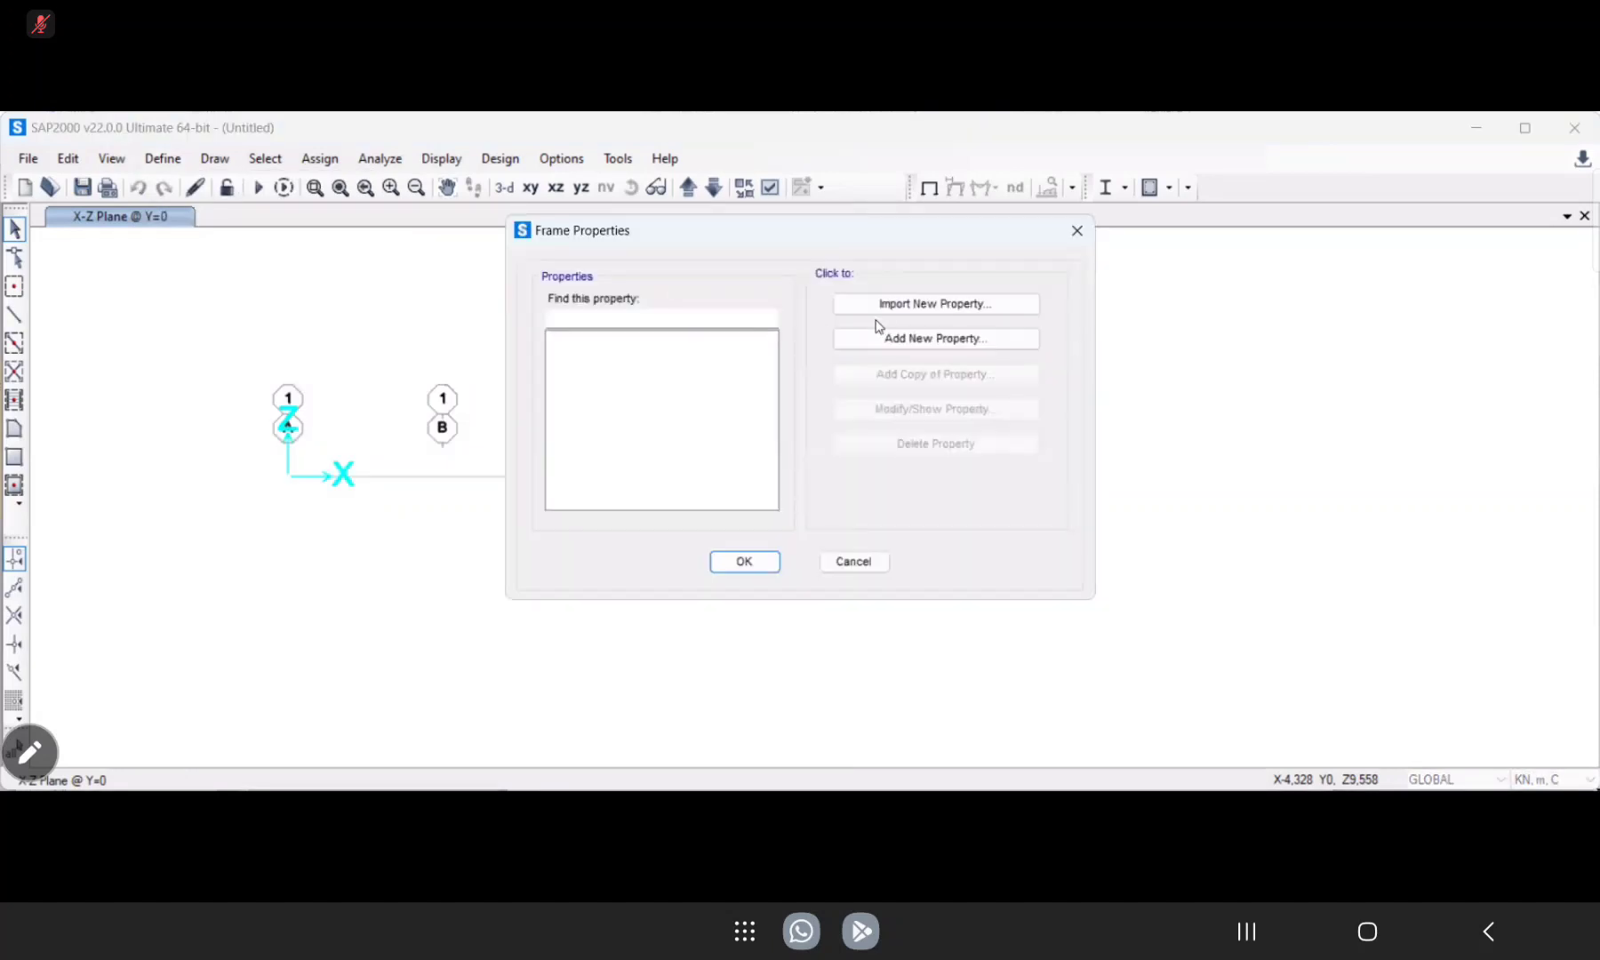
{"action": "left_click", "coordinate": [898, 338]}
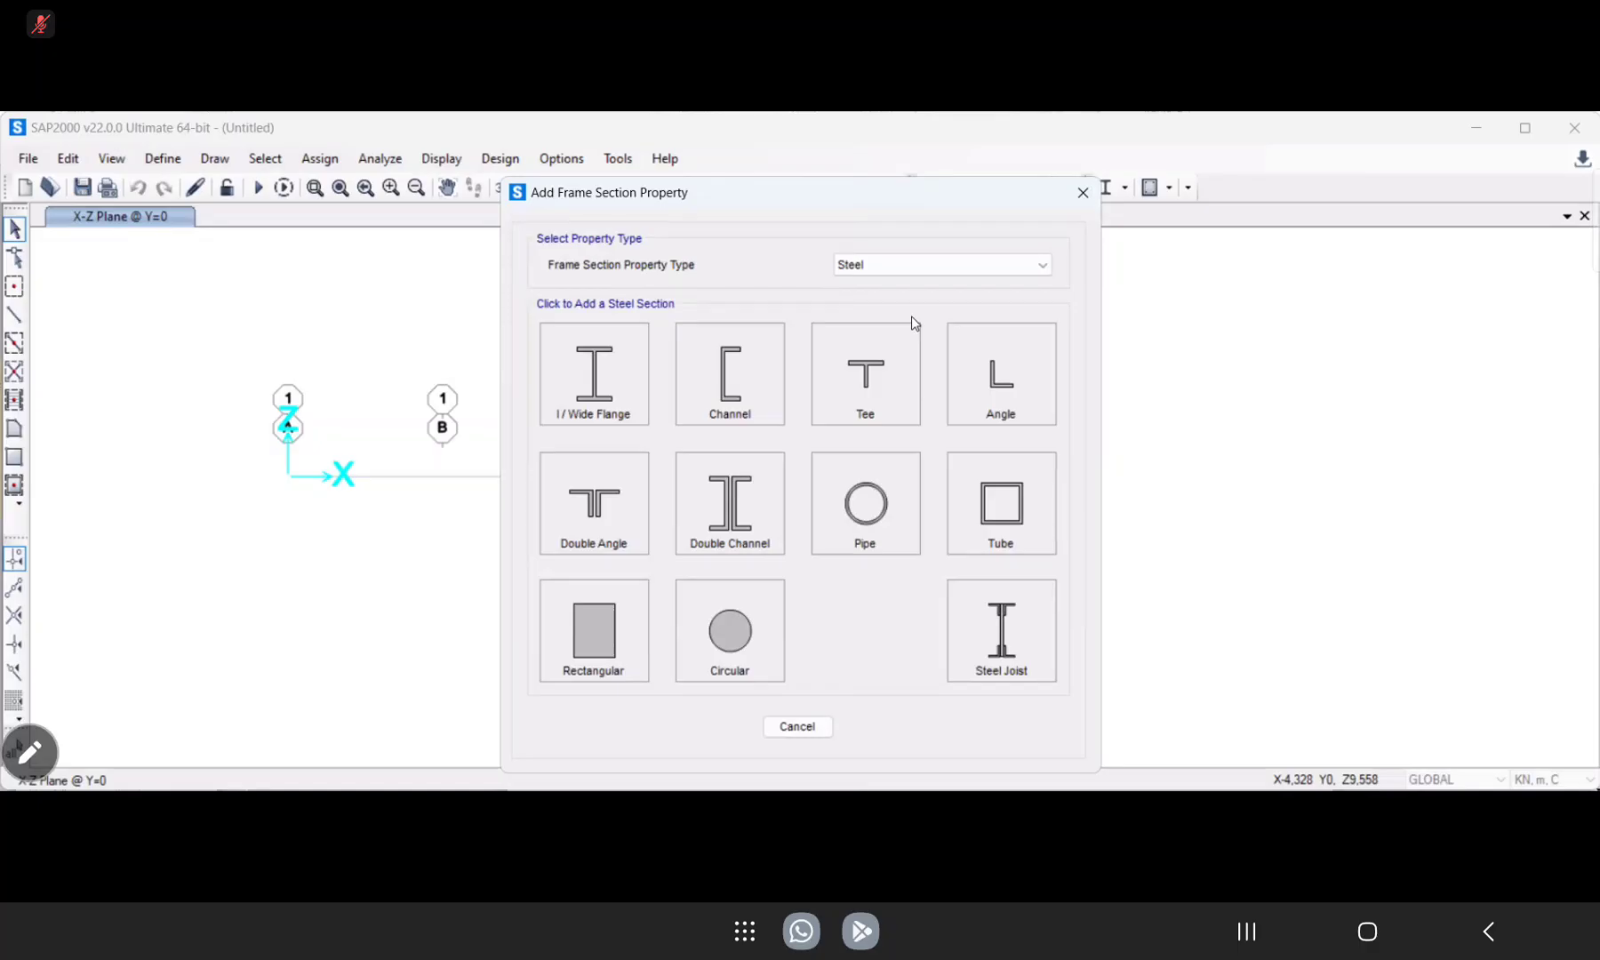
{"action": "left_click", "coordinate": [918, 265]}
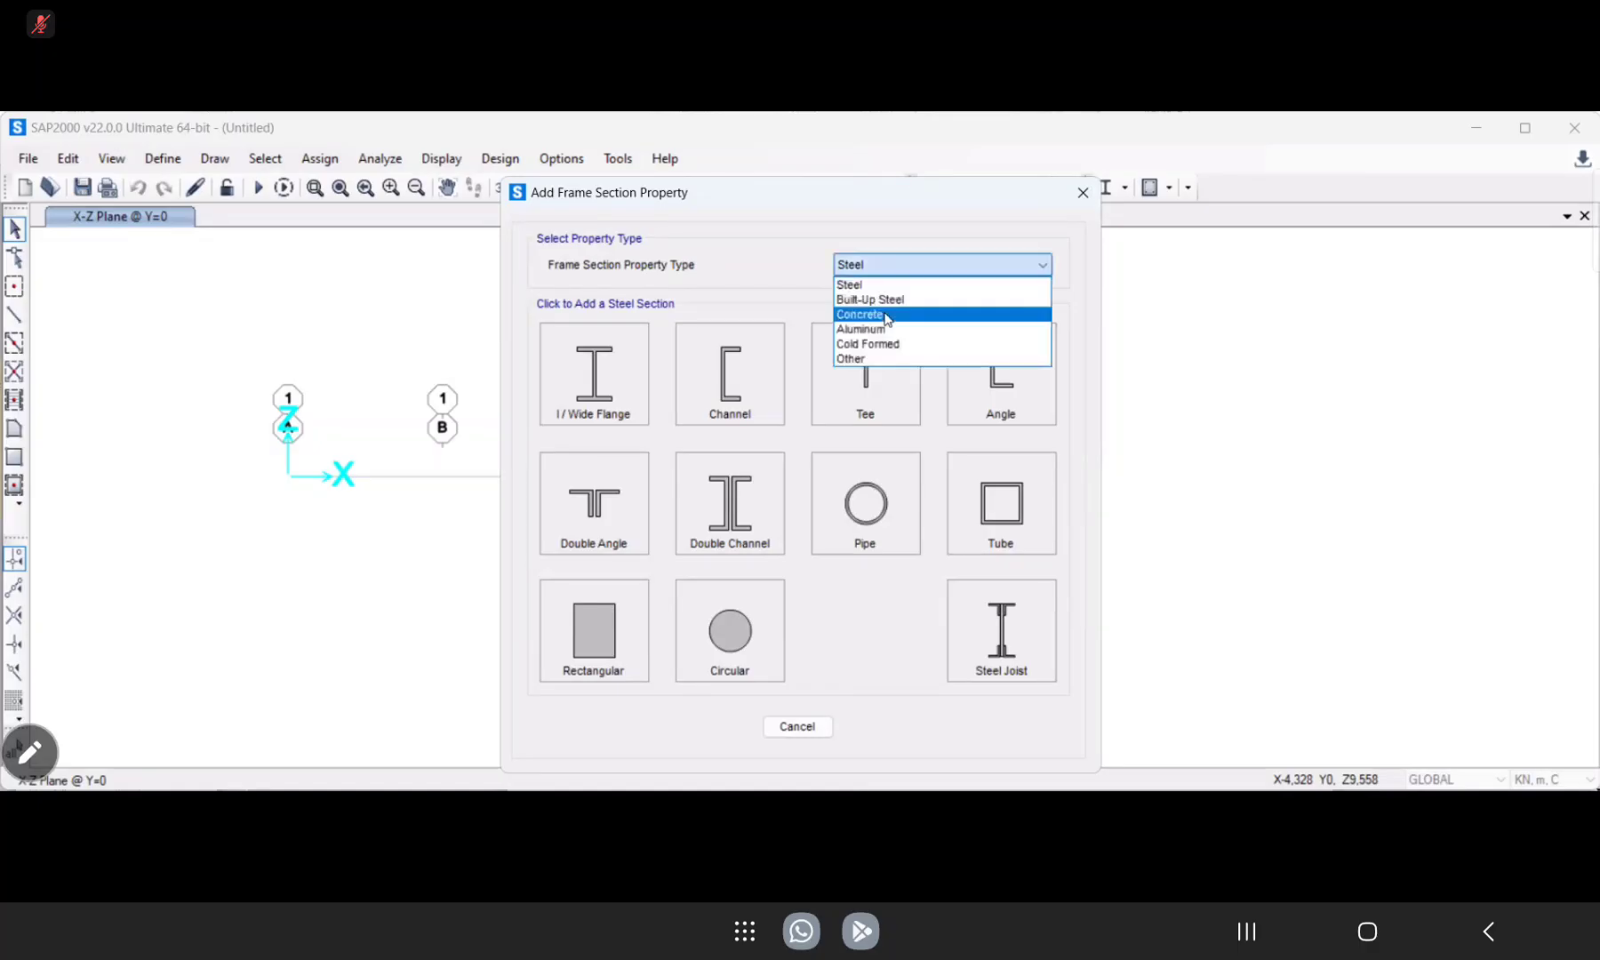
{"action": "left_click", "coordinate": [887, 319]}
{"action": "left_click", "coordinate": [593, 367]}
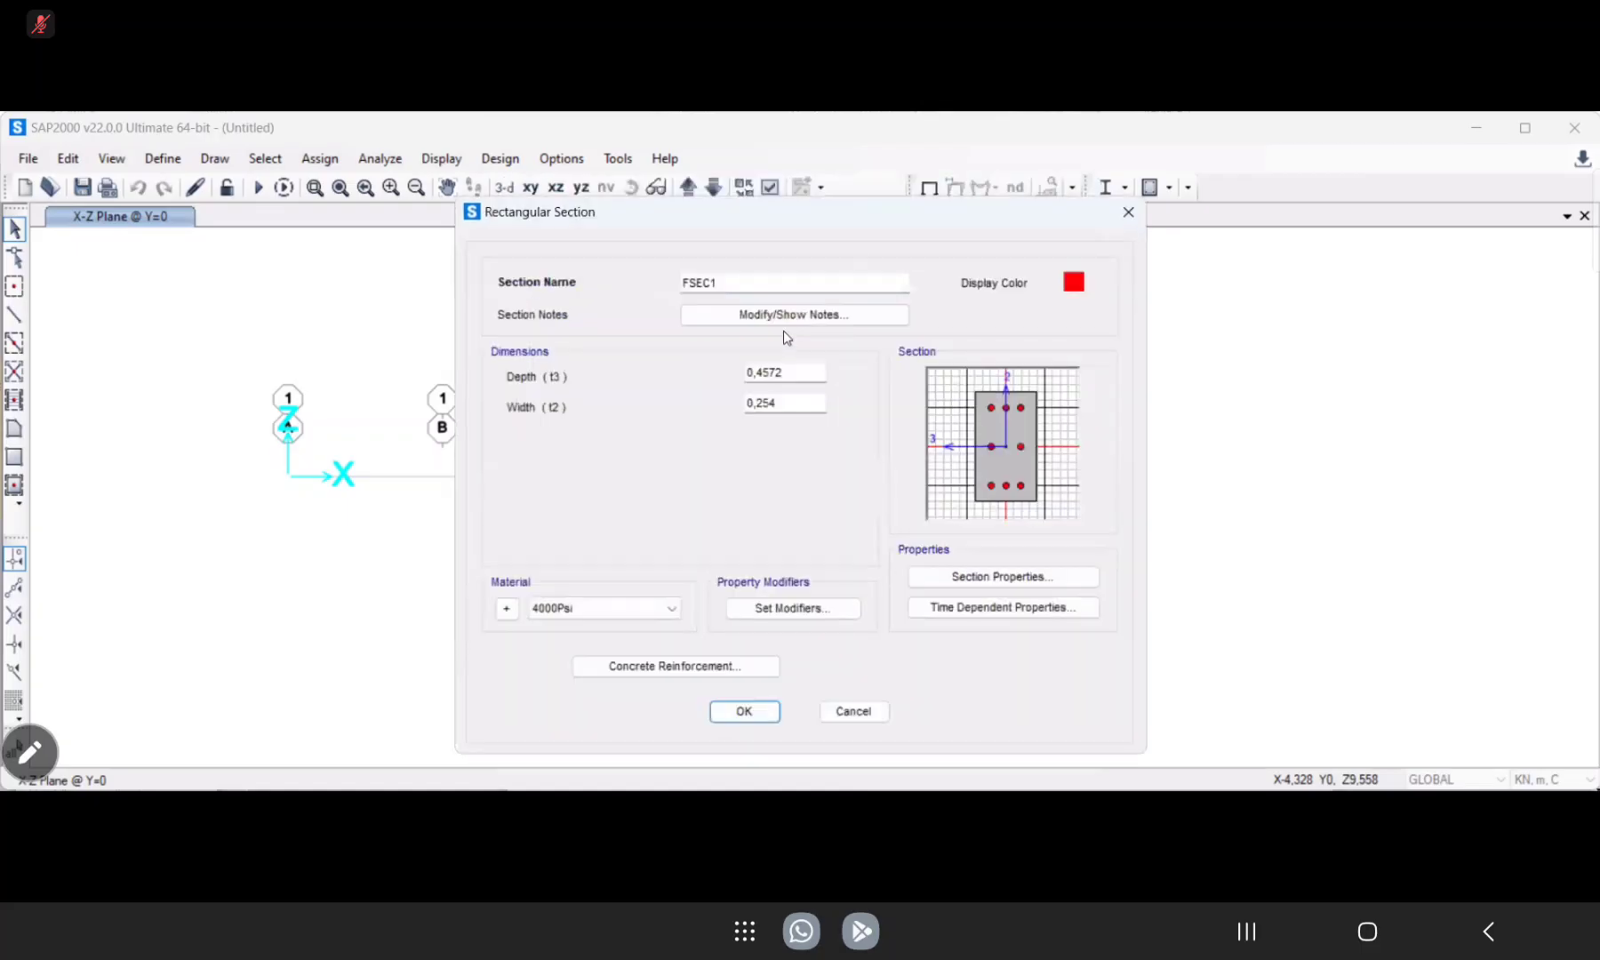
Name the rectangular section Balok and set its depth (t3) to 70 cm.
{"action": "left_click", "coordinate": [722, 282]}
{"action": "left_click_drag", "start_coordinate": [723, 282], "coordinate": [639, 275]}
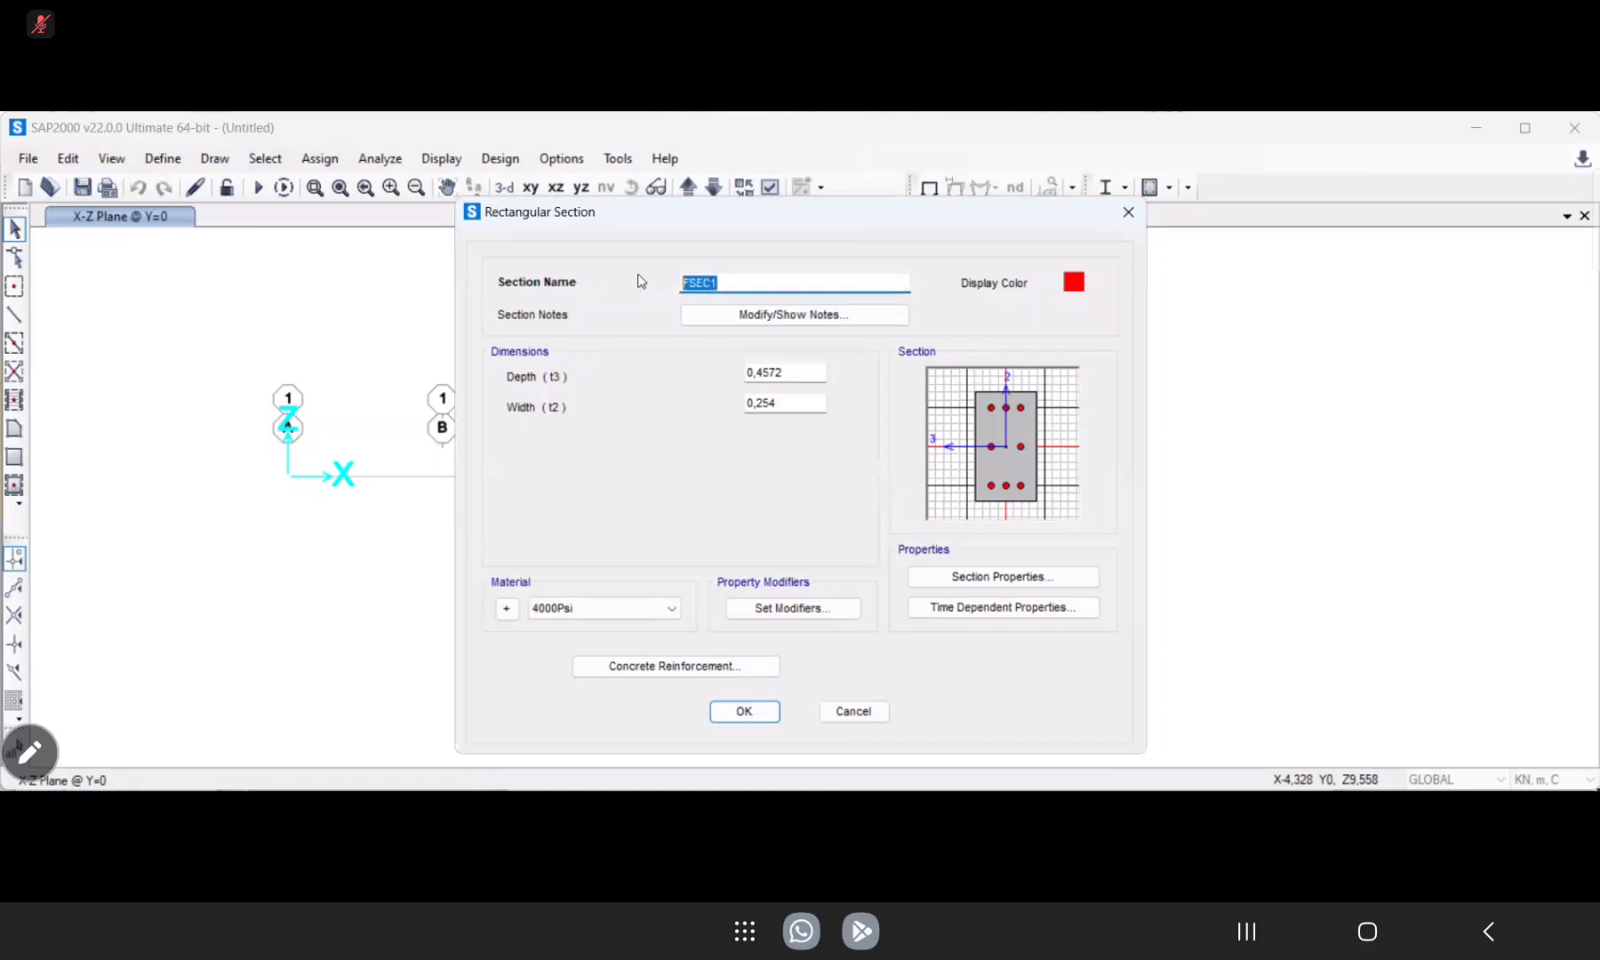
{"action": "type", "text": "Balok"}
{"action": "left_click_drag", "start_coordinate": [805, 374], "coordinate": [708, 384]}
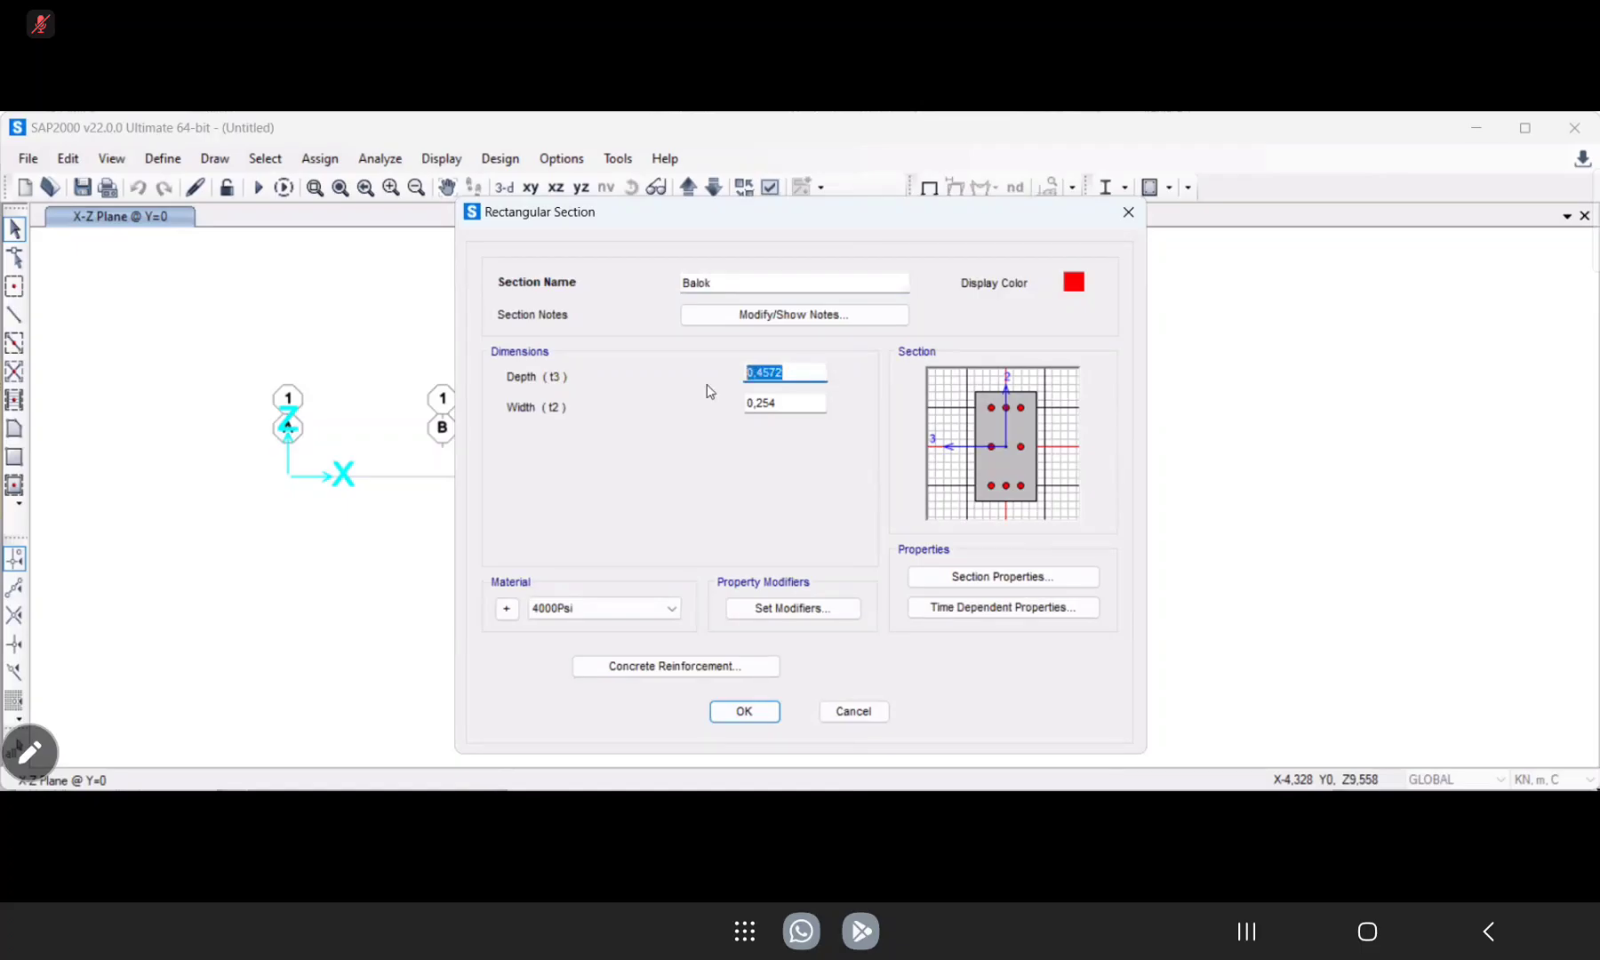
{"action": "type", "text": "70 cm"}
{"action": "key", "text": "Return"}
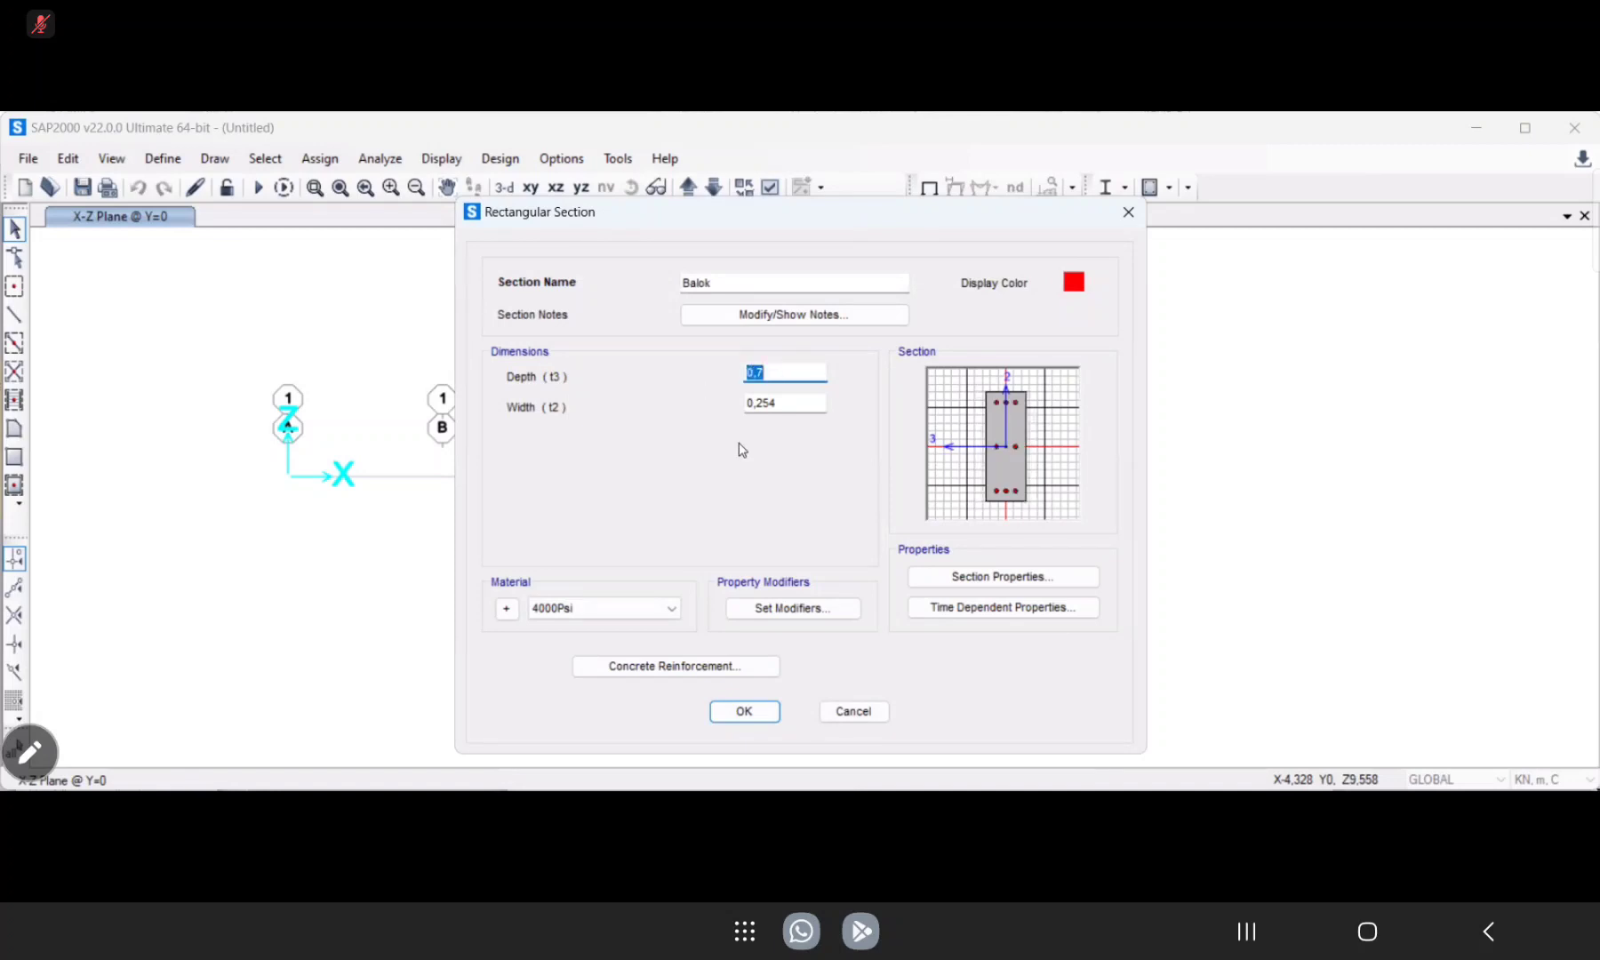
Set the Balok section's width (t2) to 40 cm and assign it the Concrete material.
{"action": "left_click", "coordinate": [792, 402]}
{"action": "left_click_drag", "start_coordinate": [792, 402], "coordinate": [737, 404]}
{"action": "type", "text": "40 cm"}
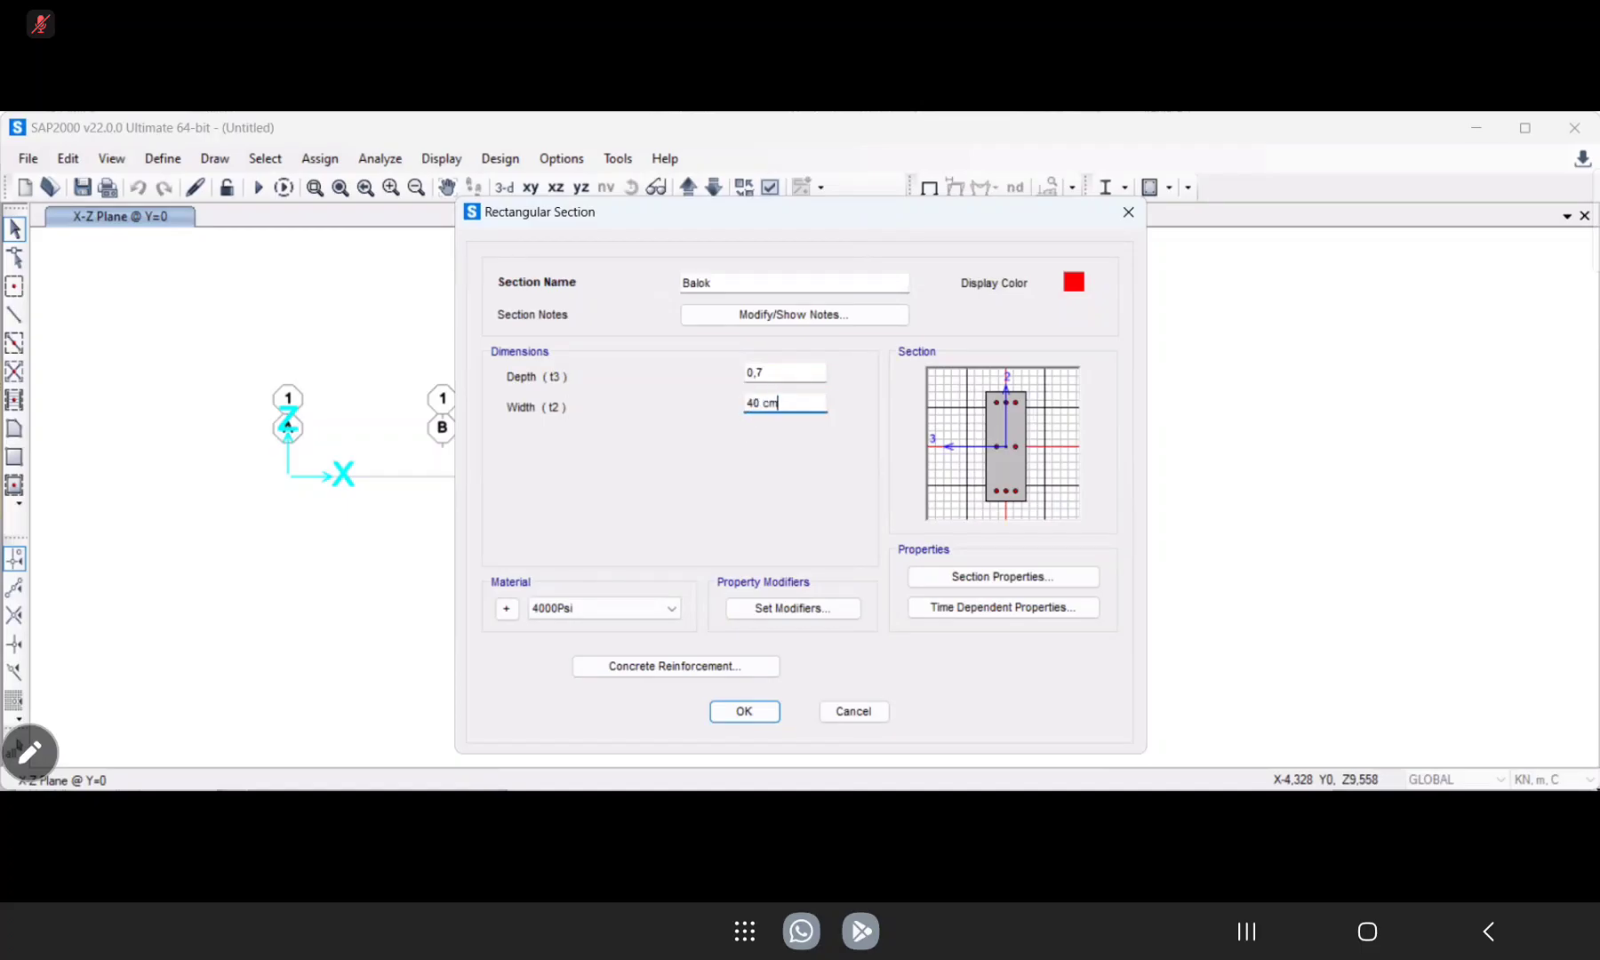
{"action": "key", "text": "Return"}
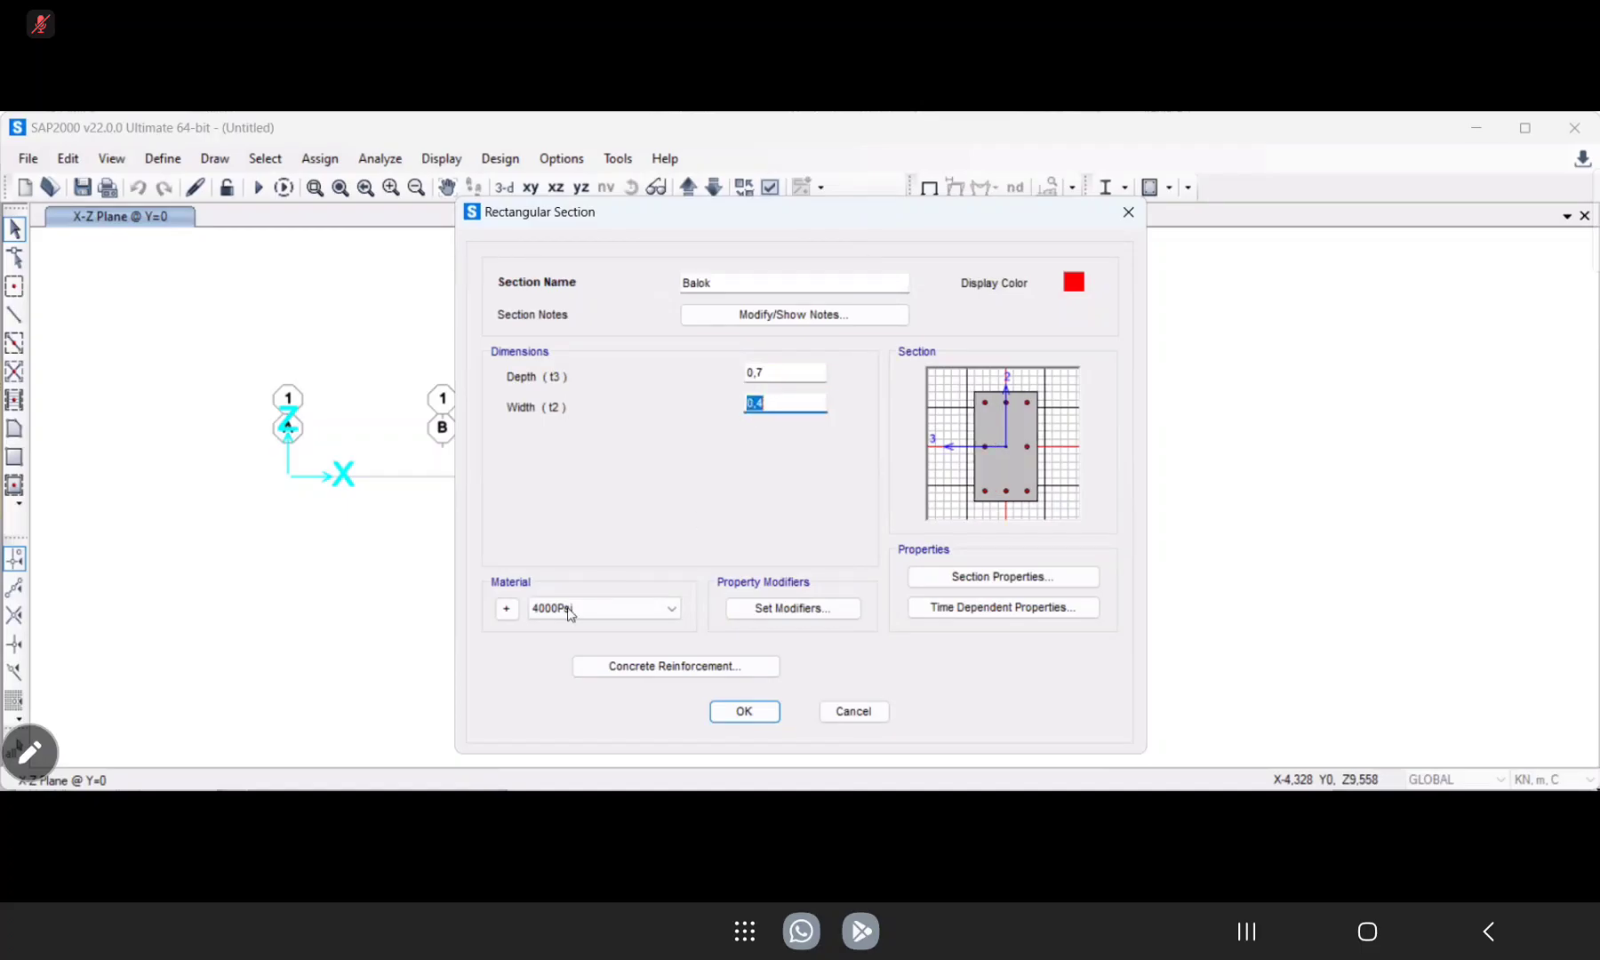
{"action": "left_click", "coordinate": [665, 619]}
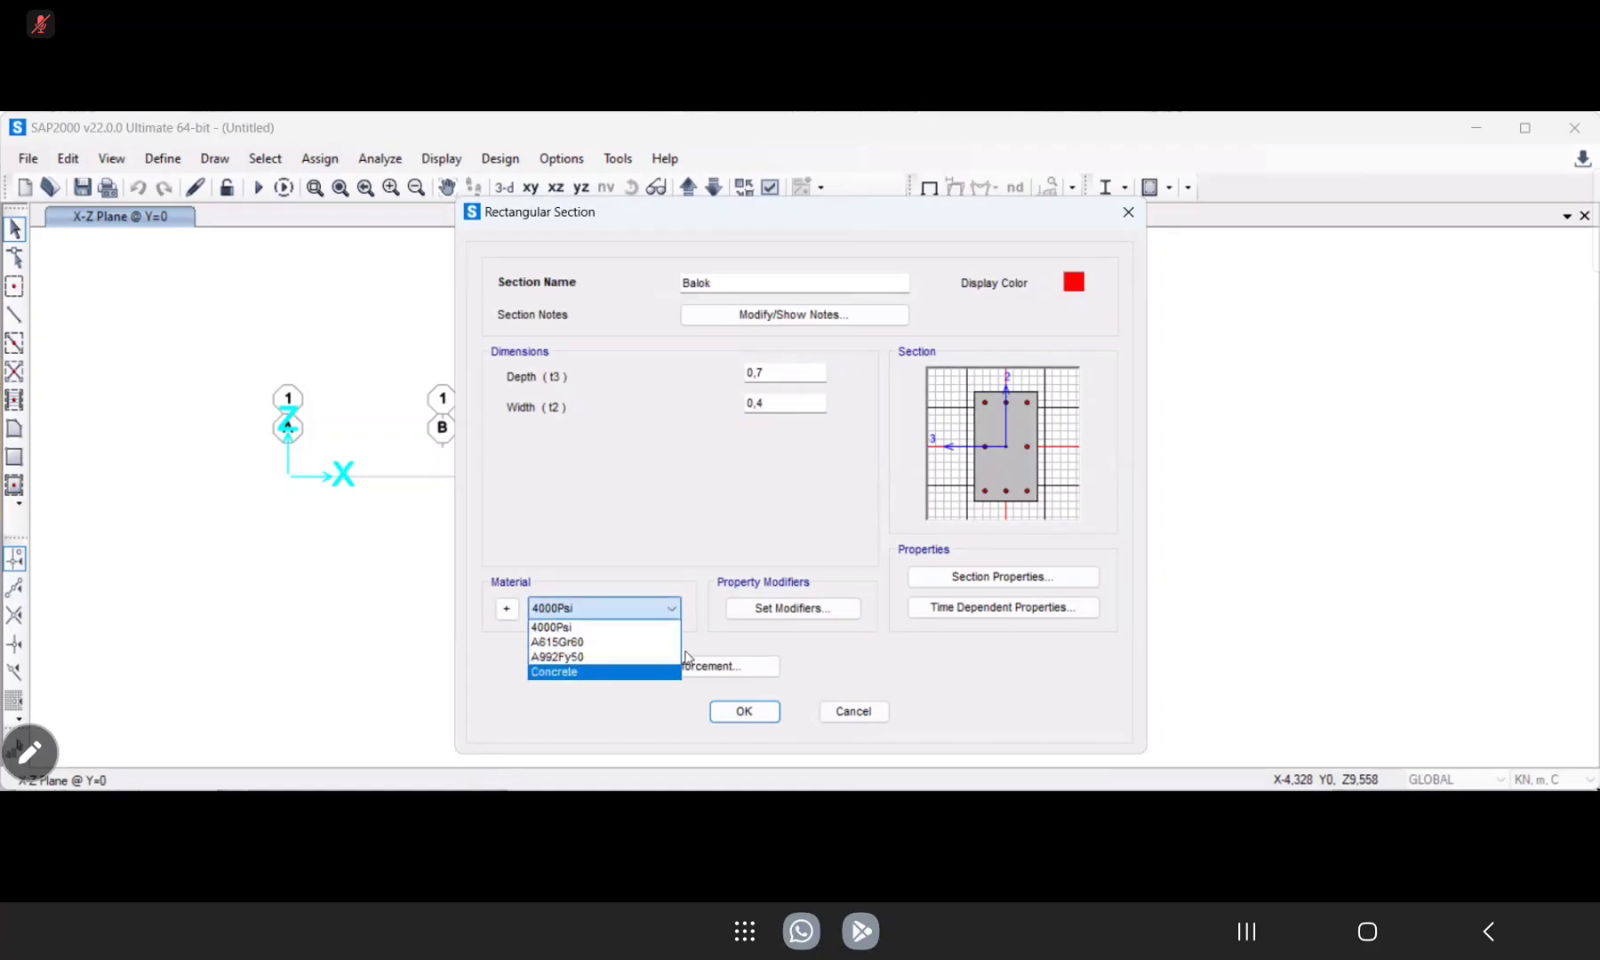
{"action": "left_click", "coordinate": [567, 670]}
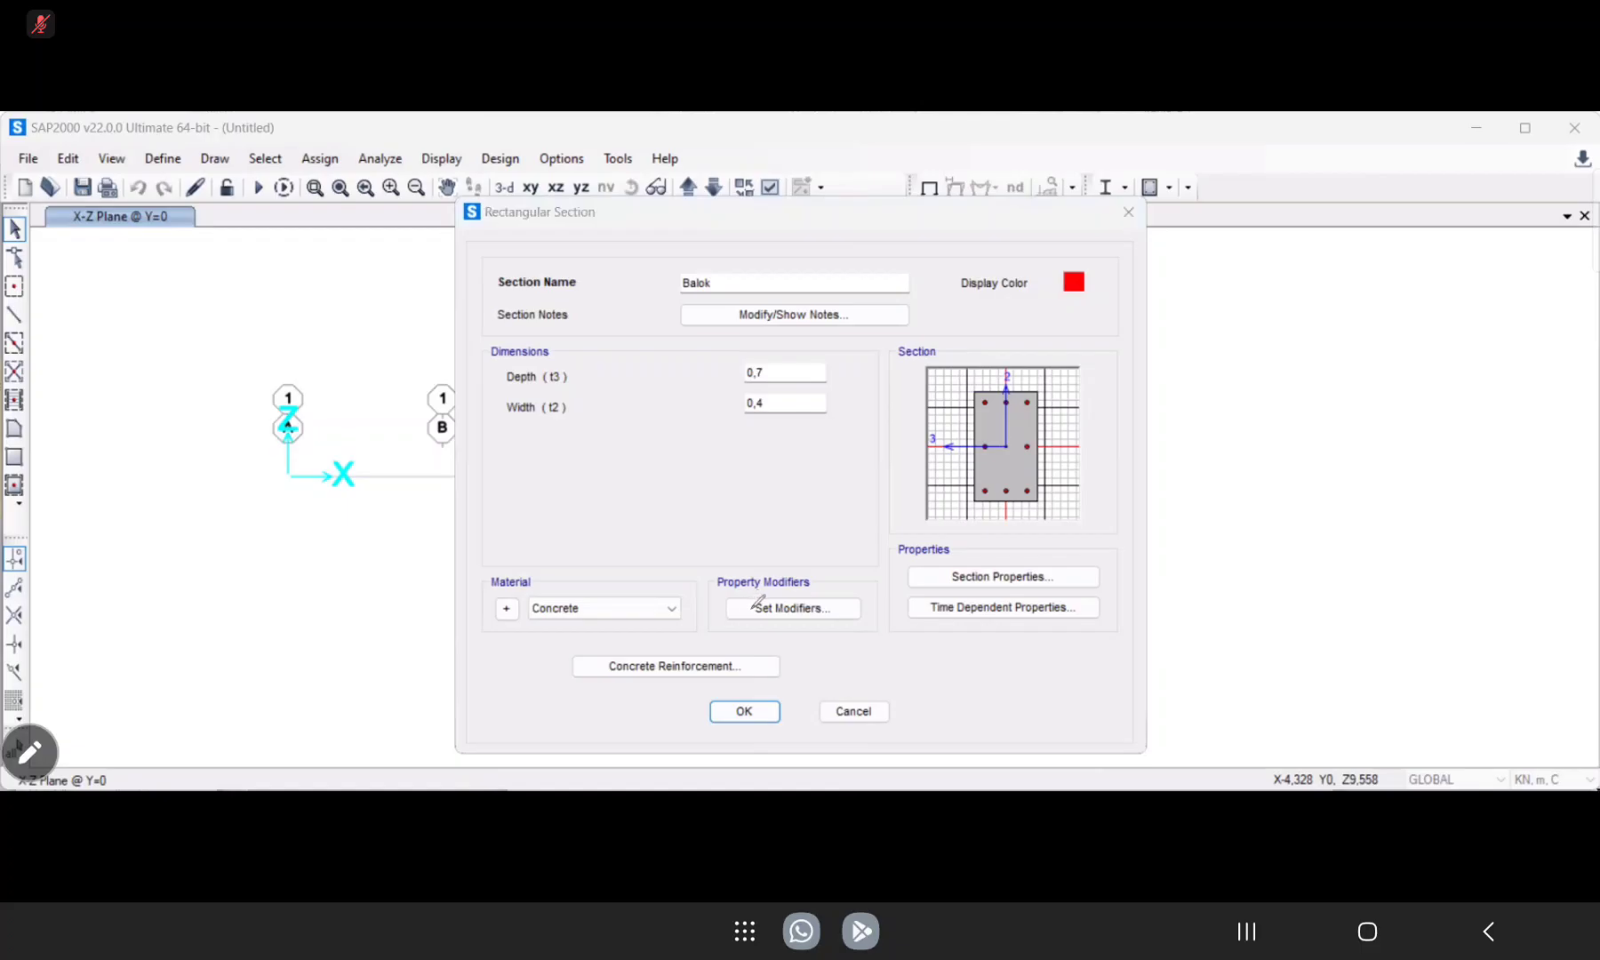
Examine the Balok section's property and stiffness modification factors, especially the moments of inertia about the 2 and 3 axes.
{"action": "mouse_move", "coordinate": [851, 622]}
{"action": "left_mouse_down"}
{"action": "mouse_move", "coordinate": [747, 553]}
{"action": "mouse_move", "coordinate": [851, 578]}
{"action": "left_mouse_up"}
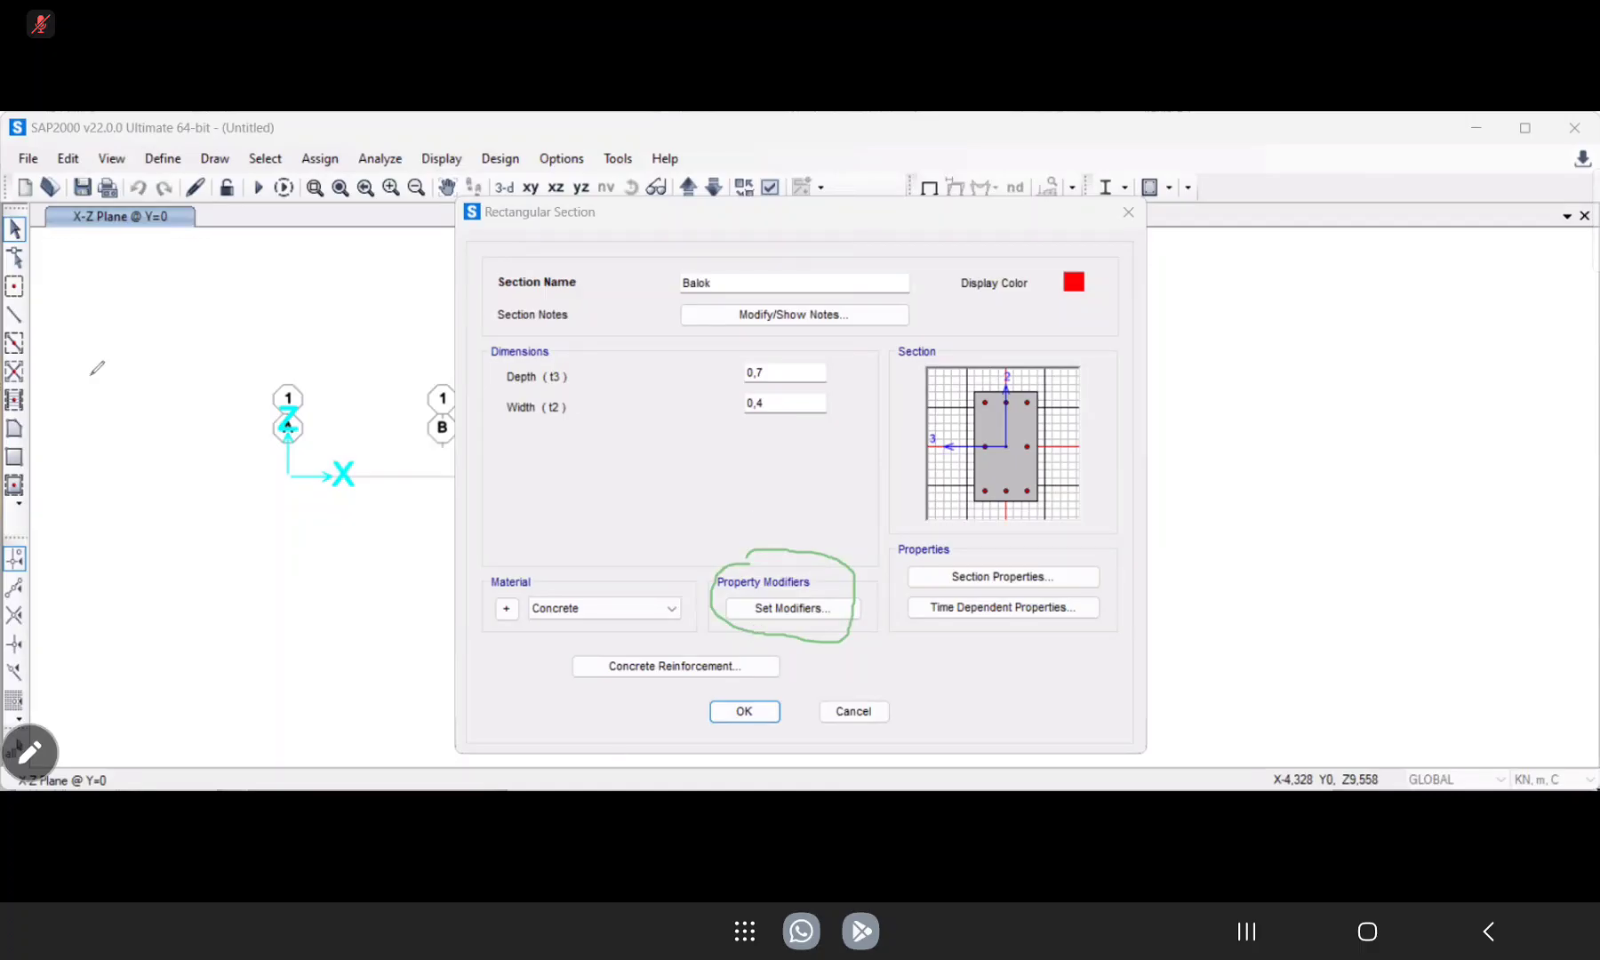
{"action": "left_click", "coordinate": [799, 602]}
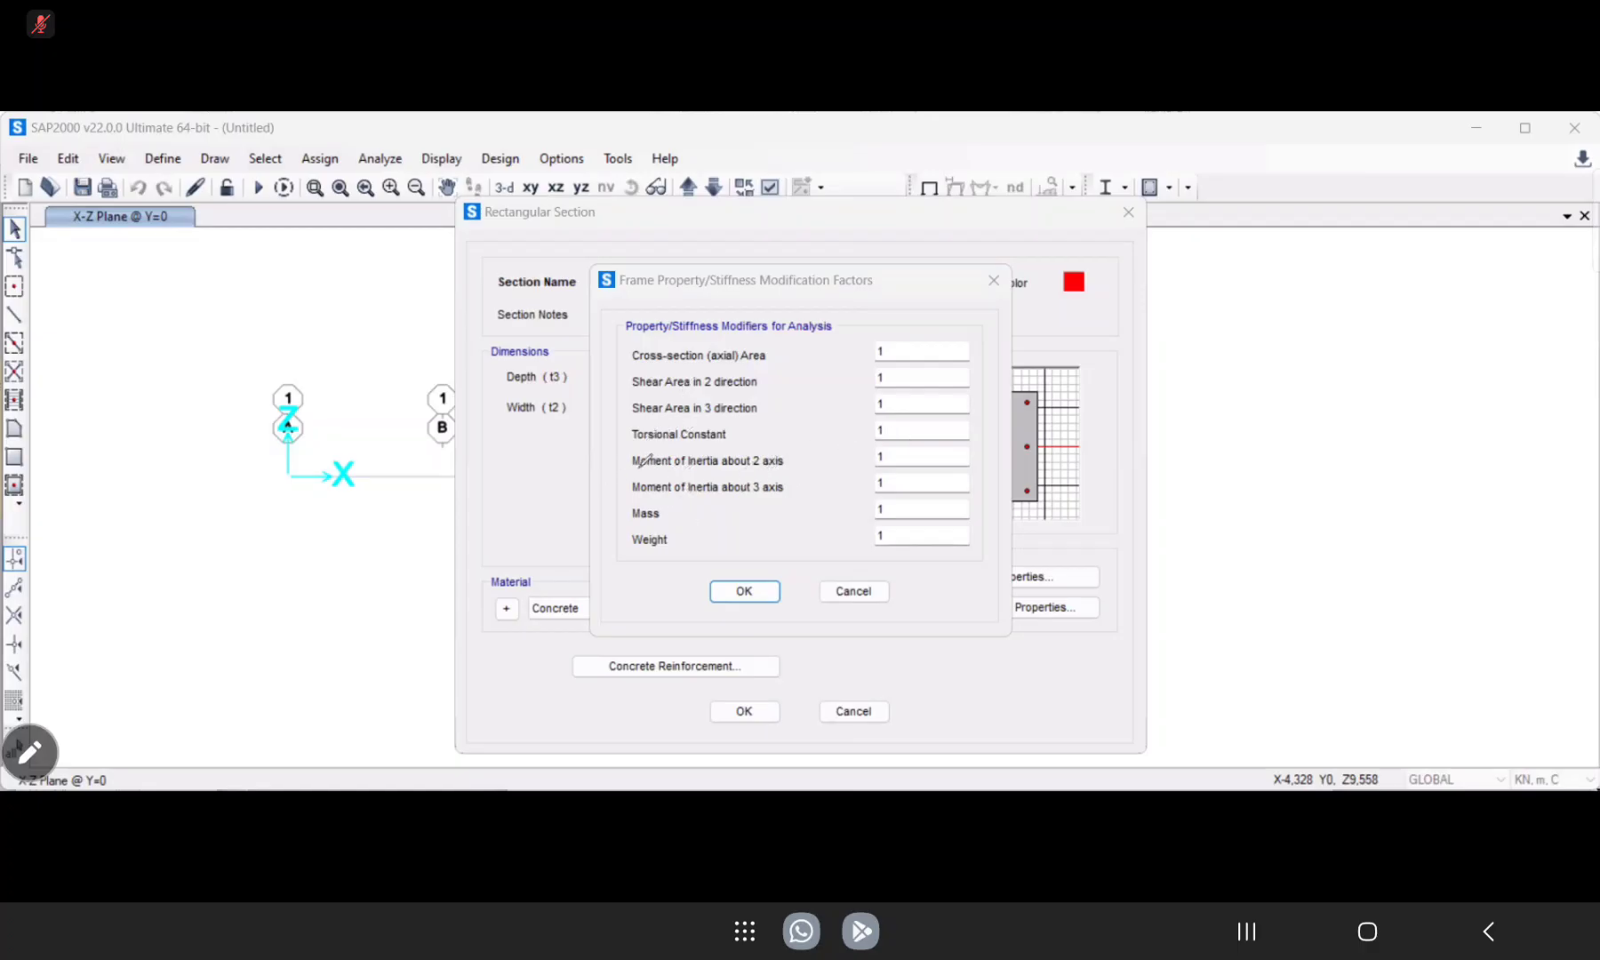
{"action": "left_click_drag", "start_coordinate": [637, 471], "coordinate": [667, 474]}
{"action": "mouse_move", "coordinate": [785, 471]}
{"action": "left_mouse_down"}
{"action": "mouse_move", "coordinate": [753, 474]}
{"action": "mouse_move", "coordinate": [756, 499]}
{"action": "mouse_move", "coordinate": [780, 500]}
{"action": "left_mouse_up"}
{"action": "mouse_move", "coordinate": [629, 360]}
{"action": "left_mouse_down"}
{"action": "mouse_move", "coordinate": [792, 359]}
{"action": "mouse_move", "coordinate": [821, 476]}
{"action": "mouse_move", "coordinate": [798, 513]}
{"action": "mouse_move", "coordinate": [637, 490]}
{"action": "mouse_move", "coordinate": [633, 426]}
{"action": "left_mouse_up"}
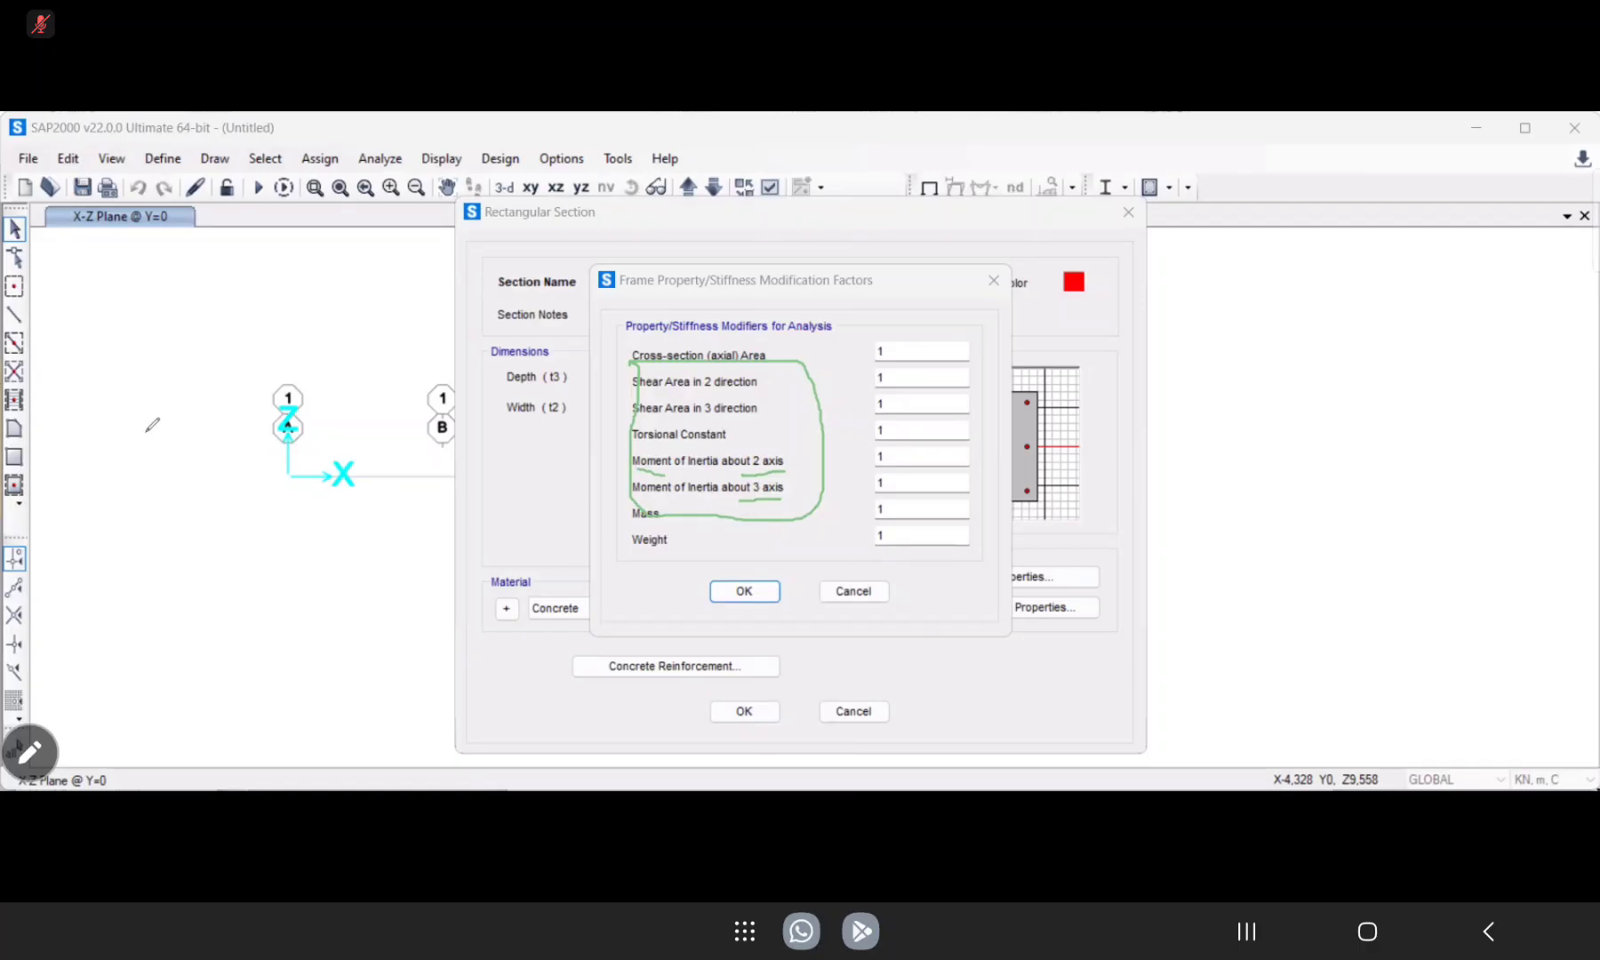
{"action": "left_click_drag", "start_coordinate": [699, 362], "coordinate": [636, 362]}
{"action": "left_click_drag", "start_coordinate": [675, 457], "coordinate": [638, 465]}
{"action": "mouse_move", "coordinate": [783, 499]}
{"action": "left_mouse_down"}
{"action": "mouse_move", "coordinate": [761, 464]}
{"action": "mouse_move", "coordinate": [776, 474]}
{"action": "left_mouse_up"}
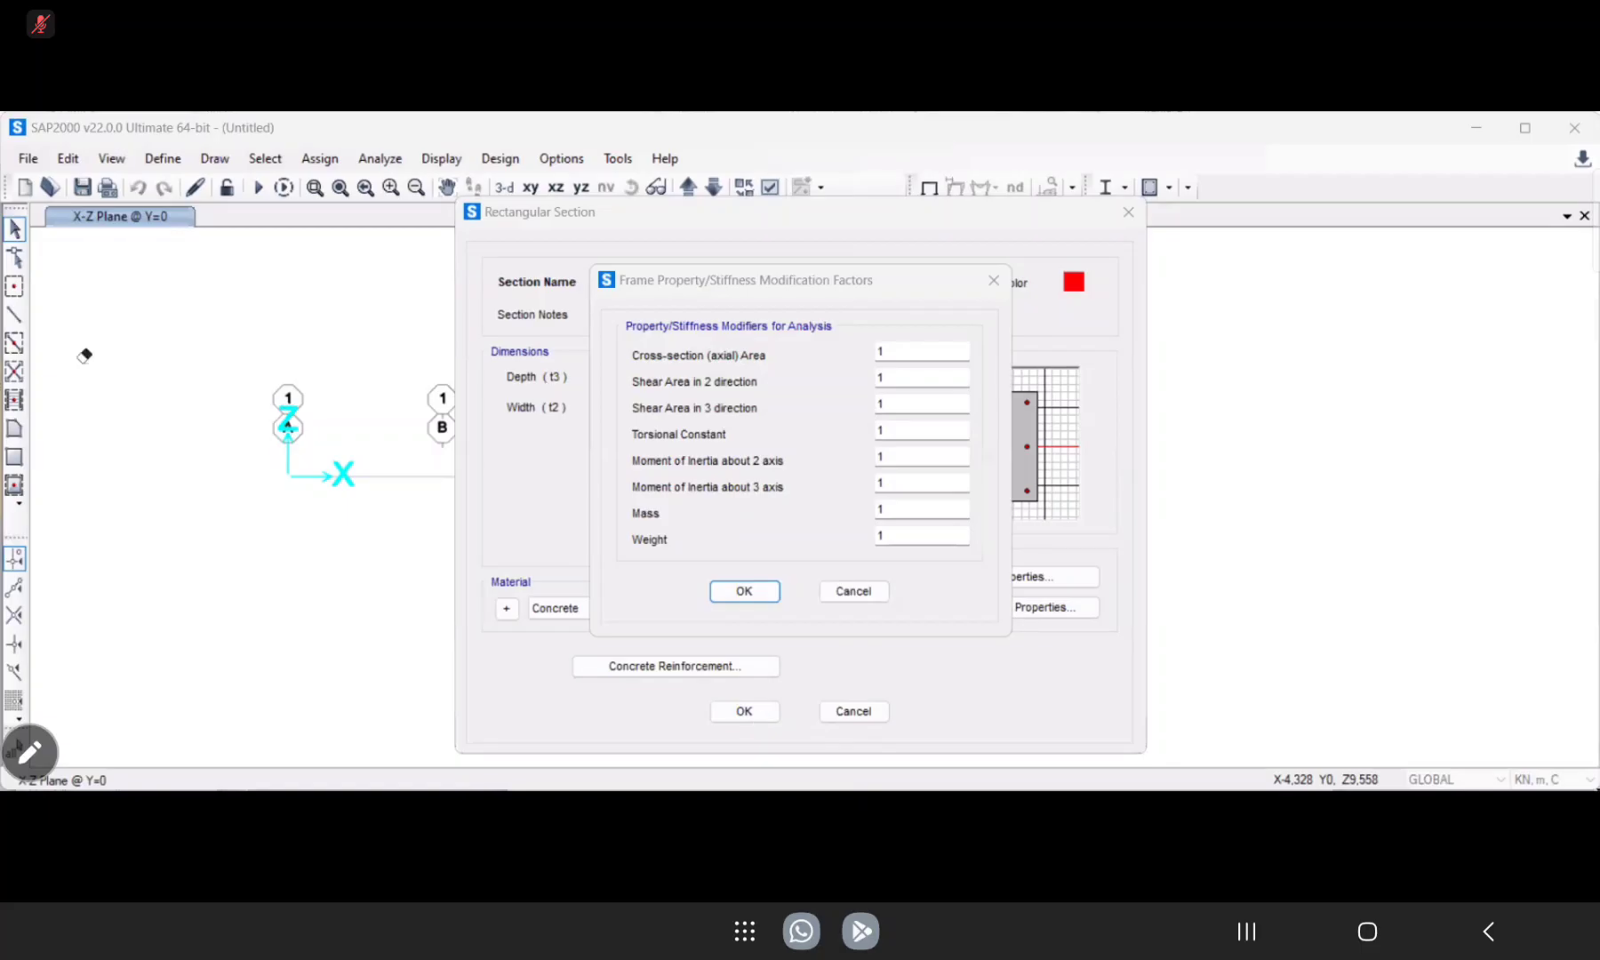
{"action": "left_click", "coordinate": [745, 591]}
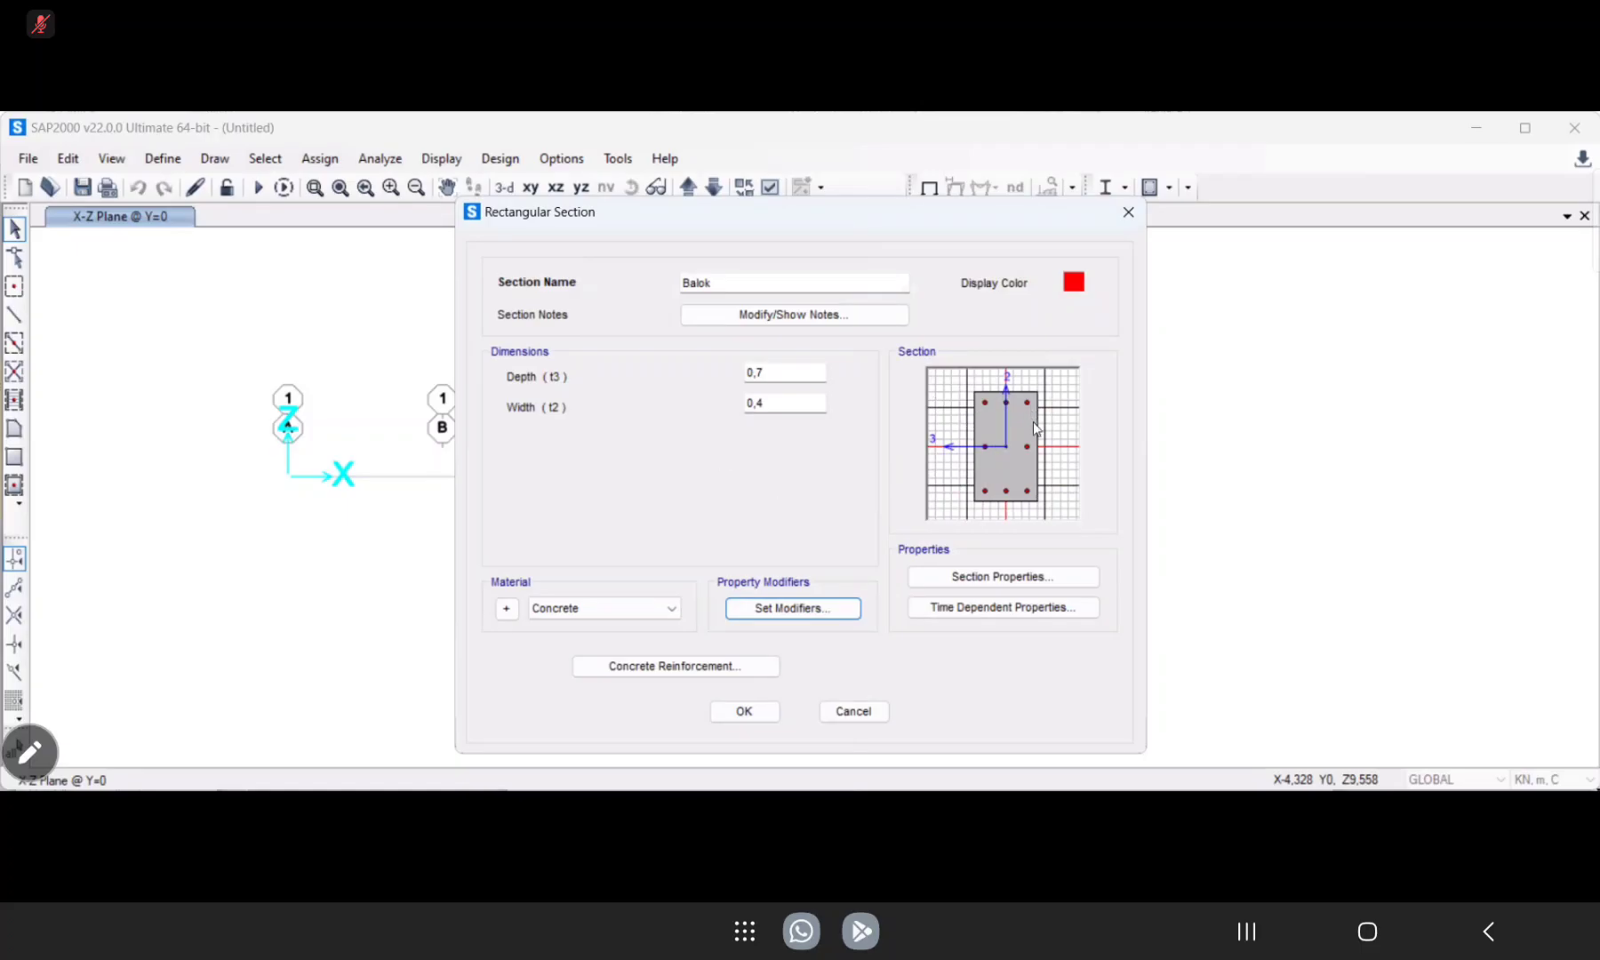
Set the Balok section's reinforcement design type to Beam (M3 Design Only) and accept the frame section definition.
{"action": "left_click", "coordinate": [719, 667]}
{"action": "left_click", "coordinate": [726, 676]}
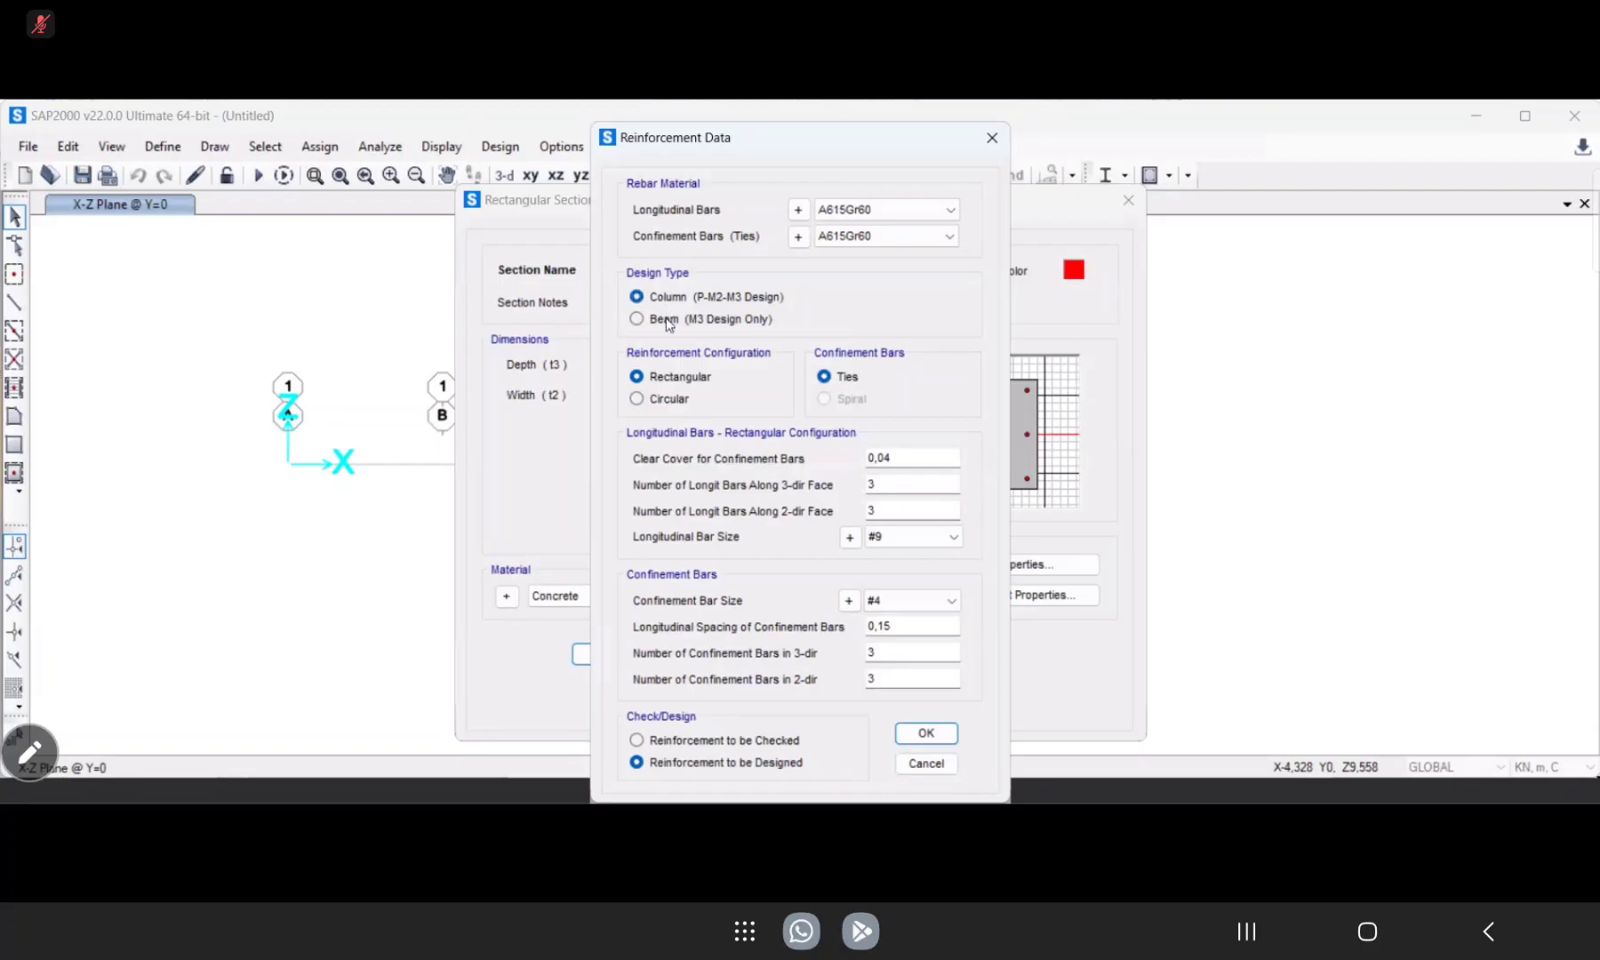
{"action": "left_click", "coordinate": [637, 320]}
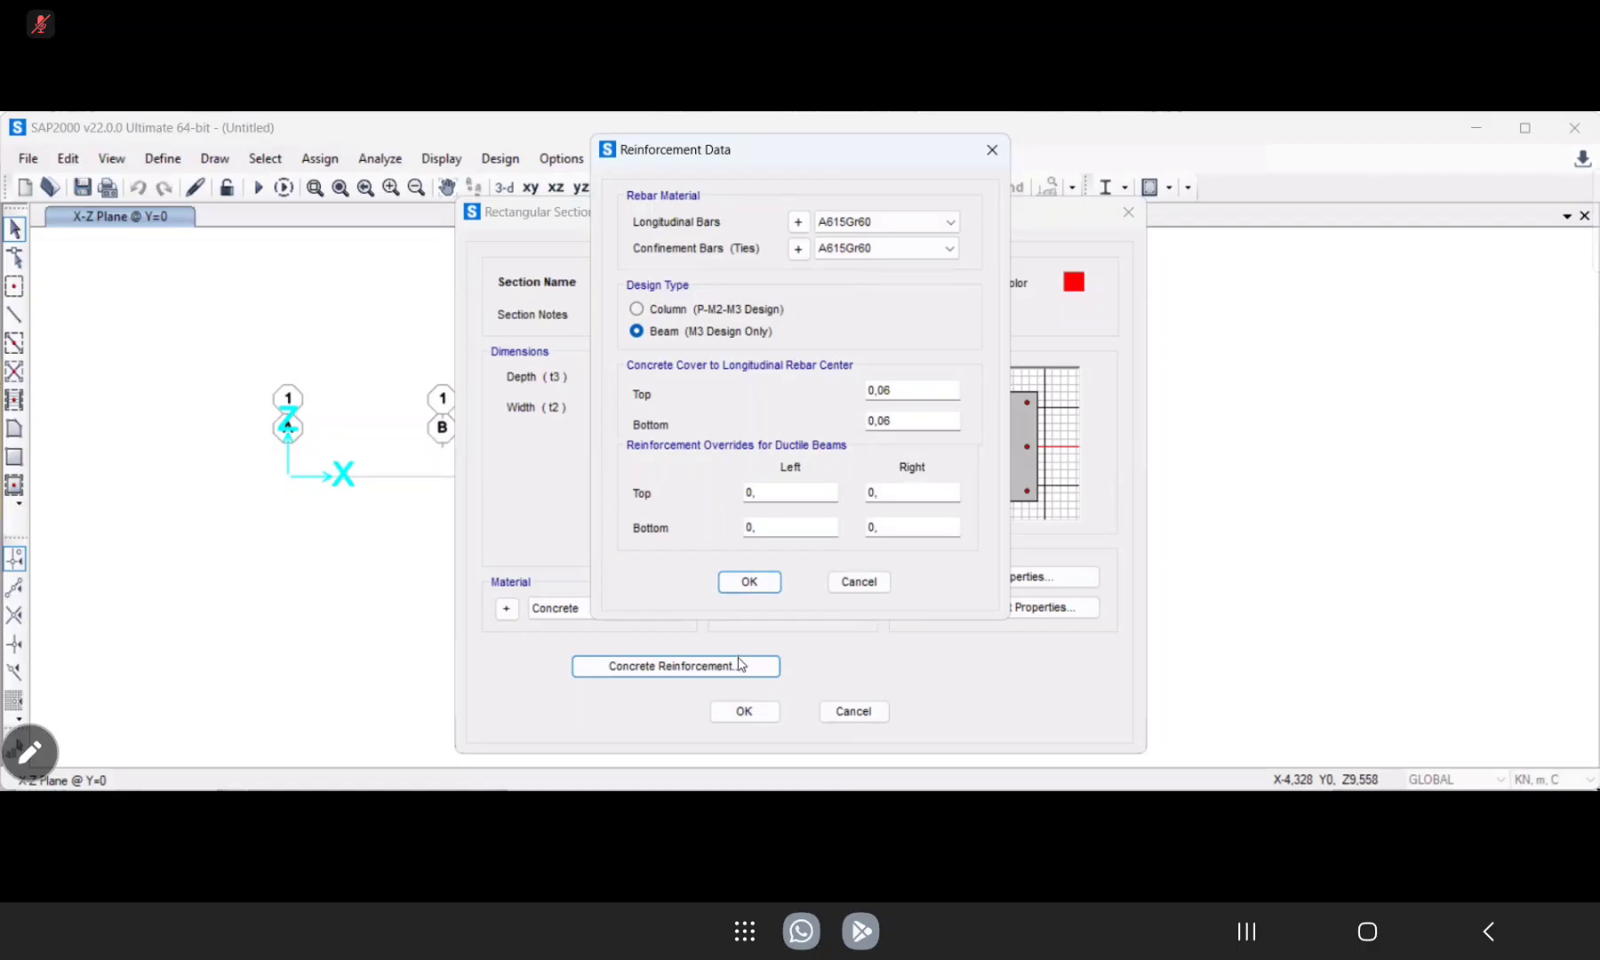
{"action": "left_click", "coordinate": [747, 583]}
{"action": "left_click", "coordinate": [754, 713]}
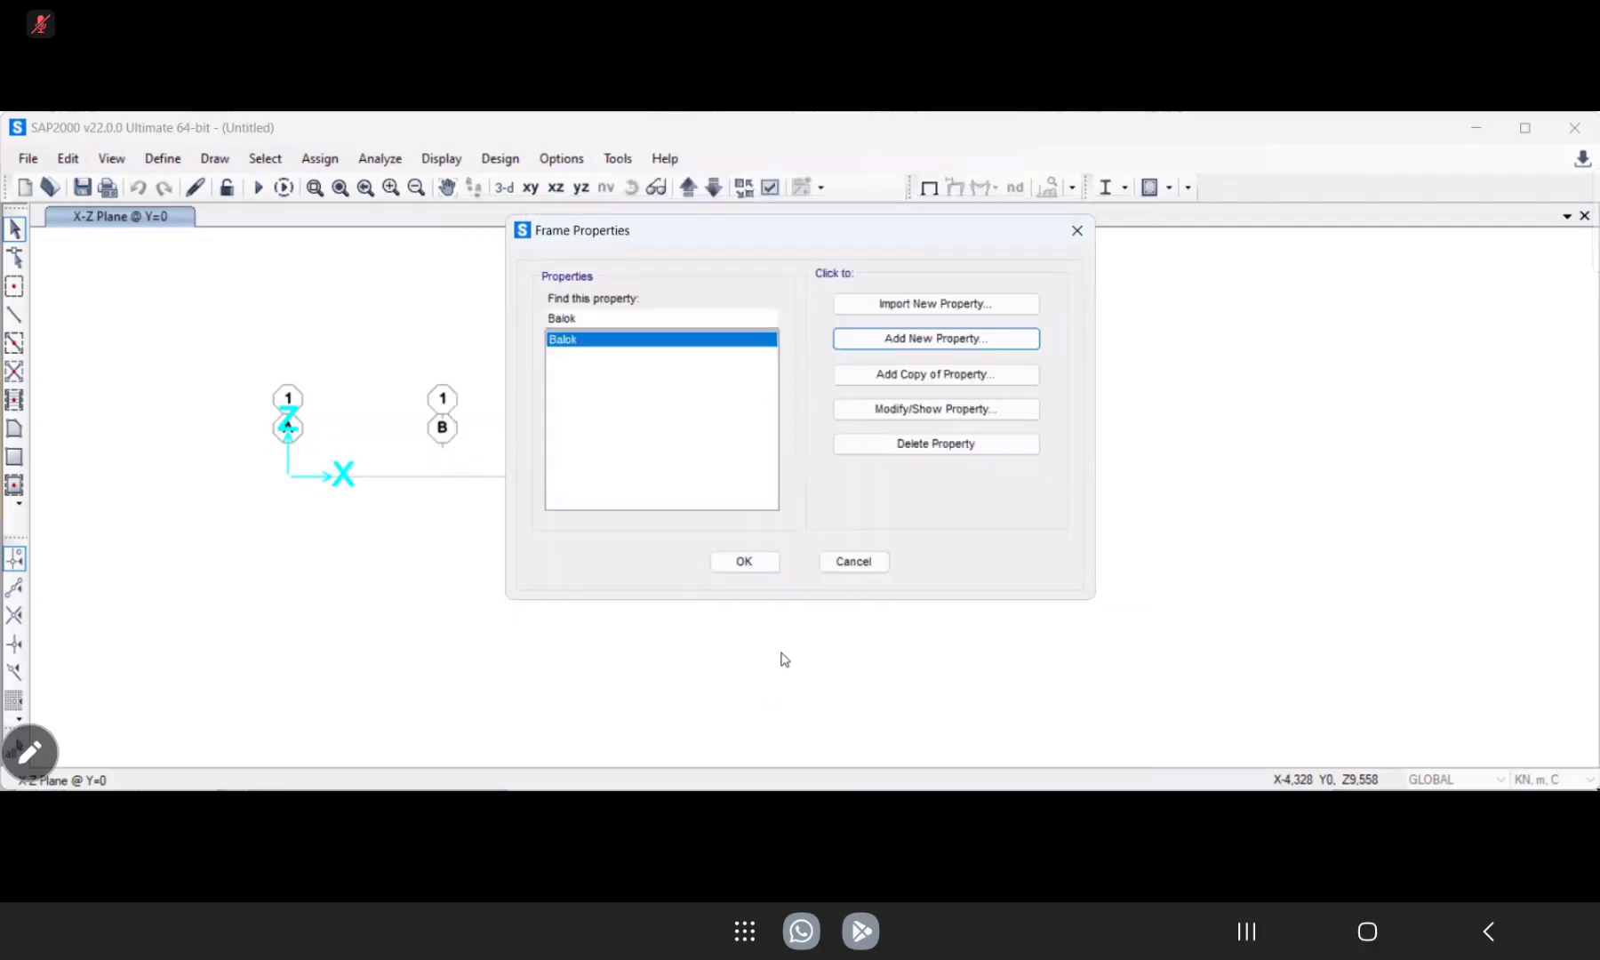
{"action": "left_click", "coordinate": [743, 562]}
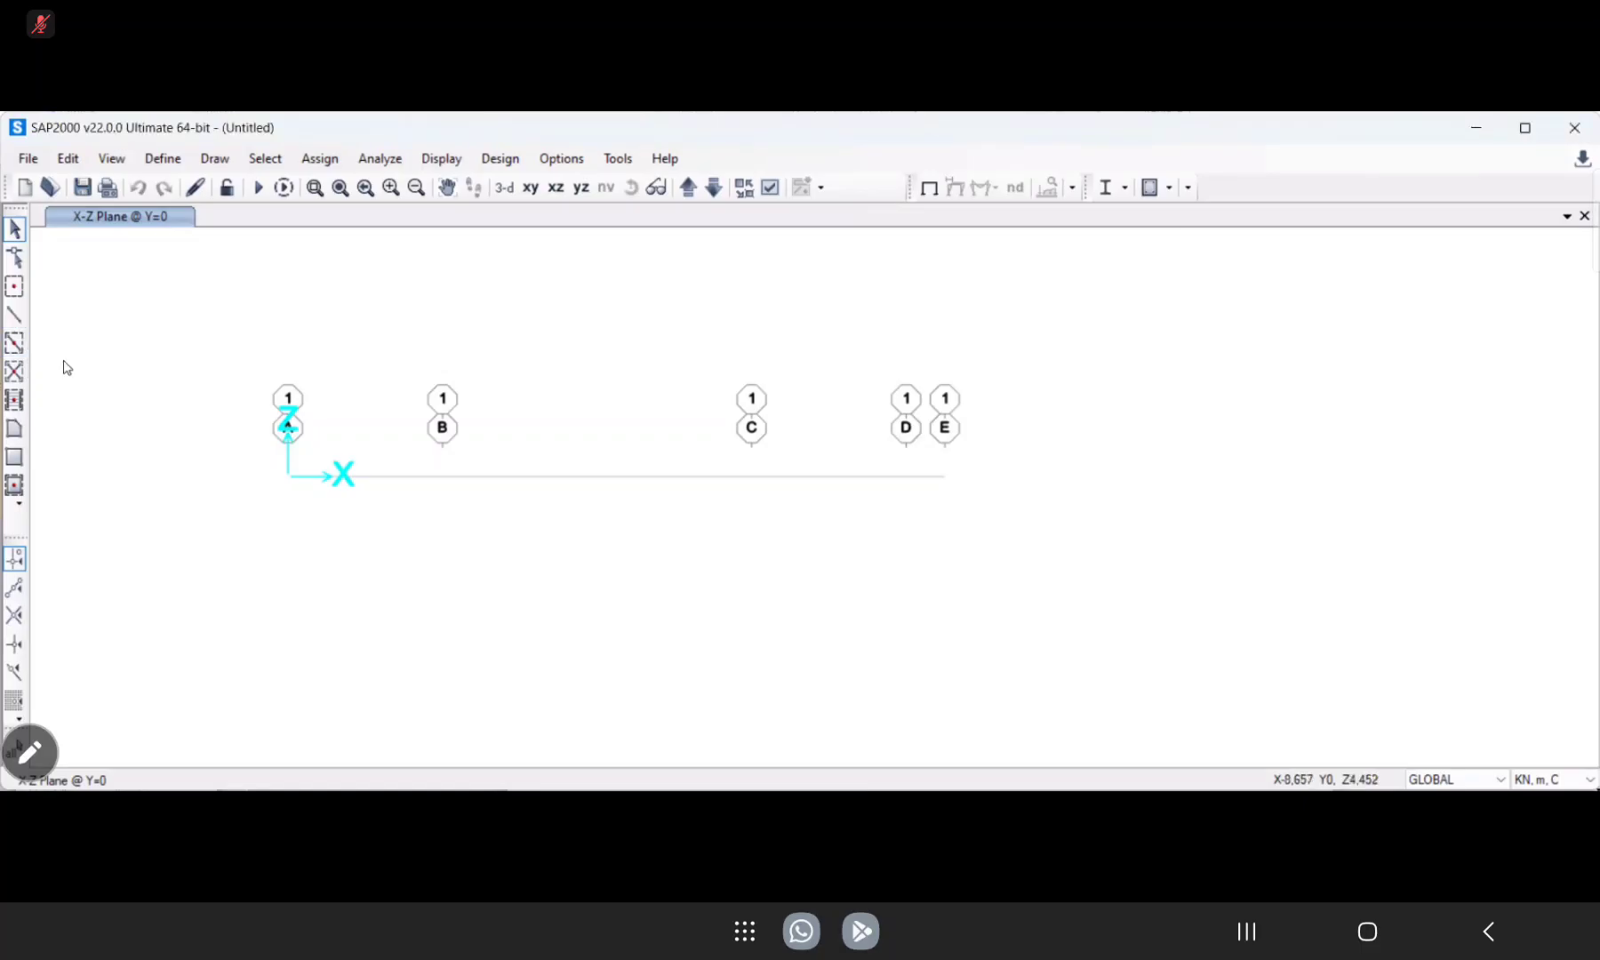
Draw straight Balok frame members along the X axis from grid point A through B, C and D to E.
{"action": "left_click", "coordinate": [15, 318]}
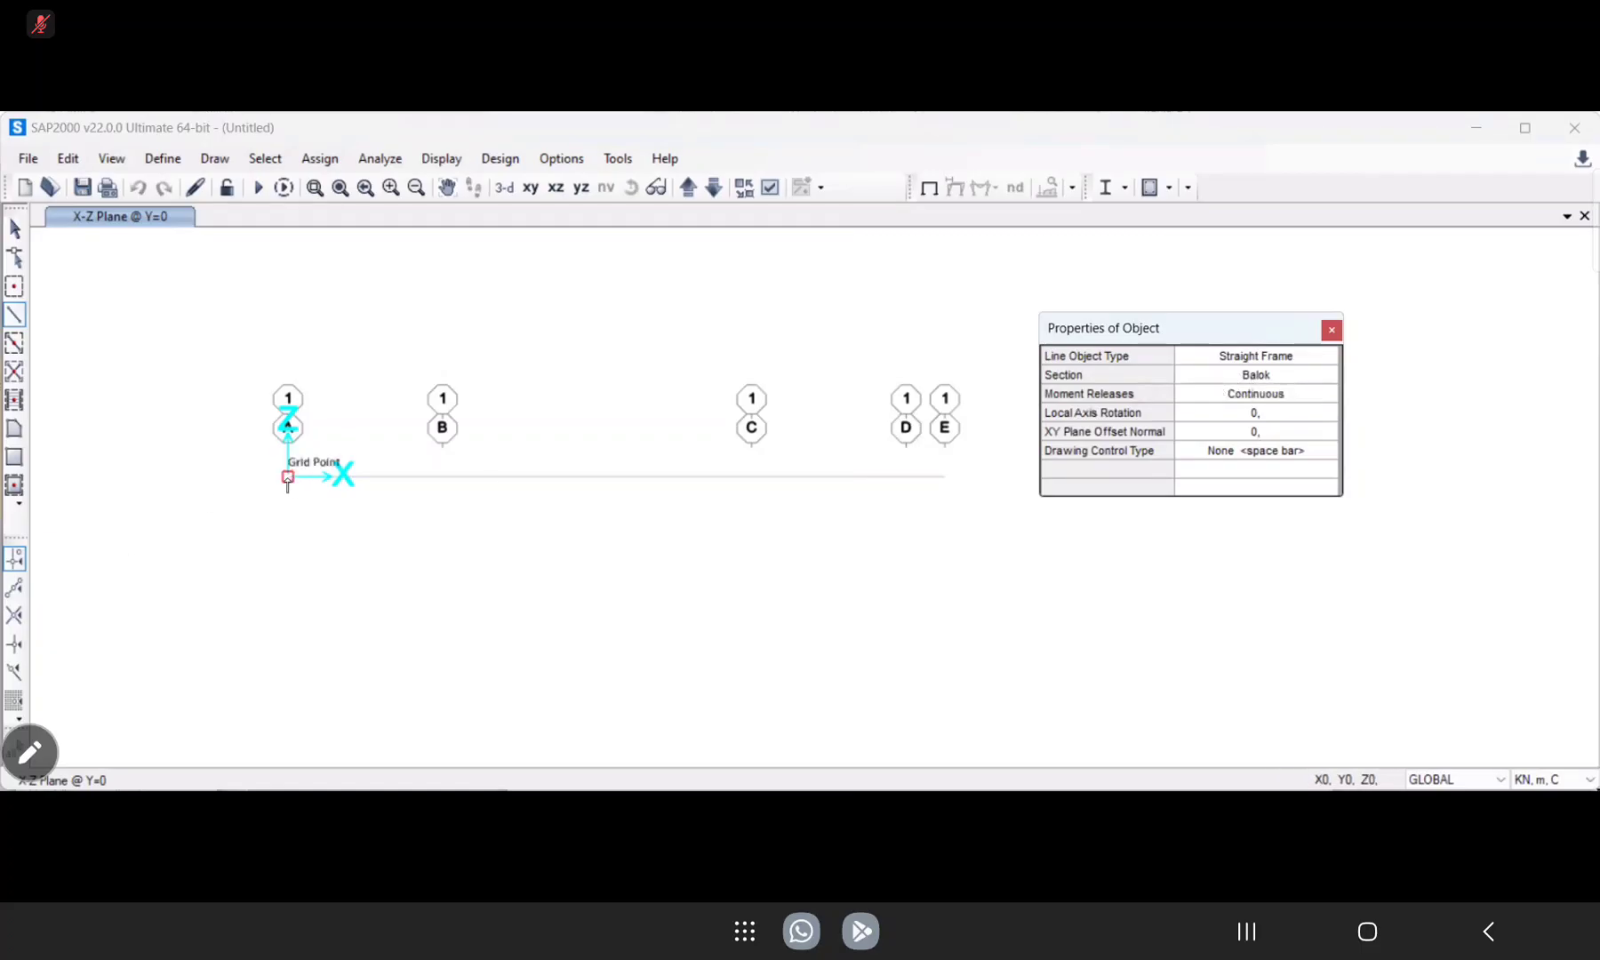
{"action": "left_click", "coordinate": [288, 477]}
{"action": "left_click", "coordinate": [462, 498]}
{"action": "left_click", "coordinate": [752, 478]}
{"action": "left_click", "coordinate": [906, 477]}
{"action": "left_click", "coordinate": [945, 477]}
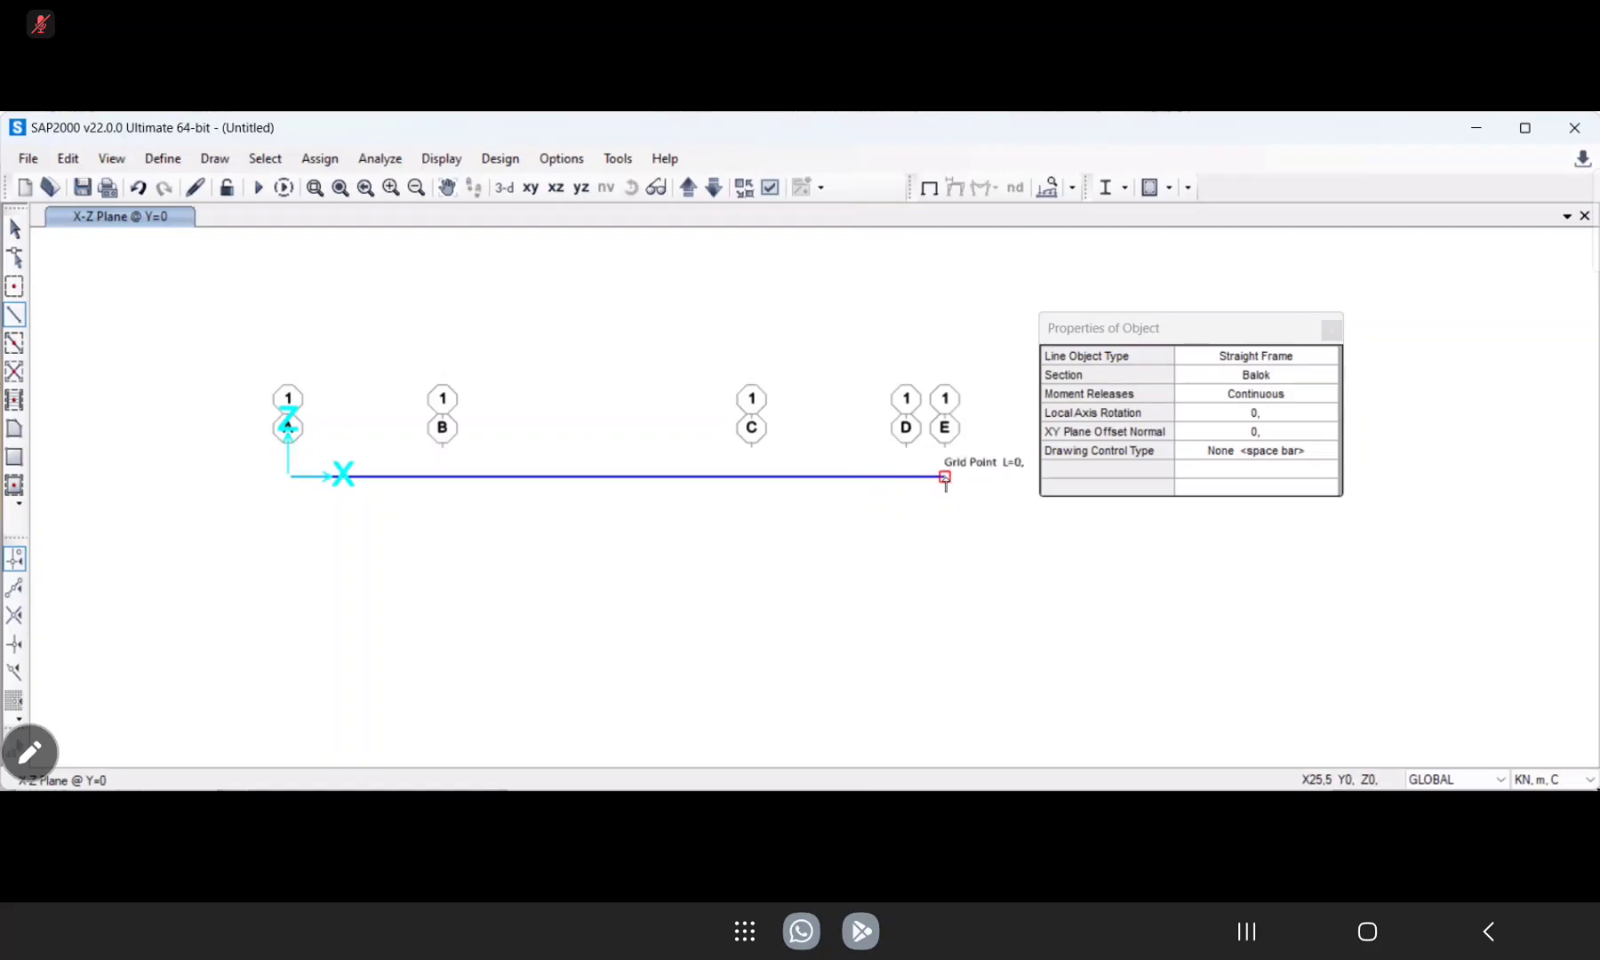
{"action": "right_click", "coordinate": [946, 479]}
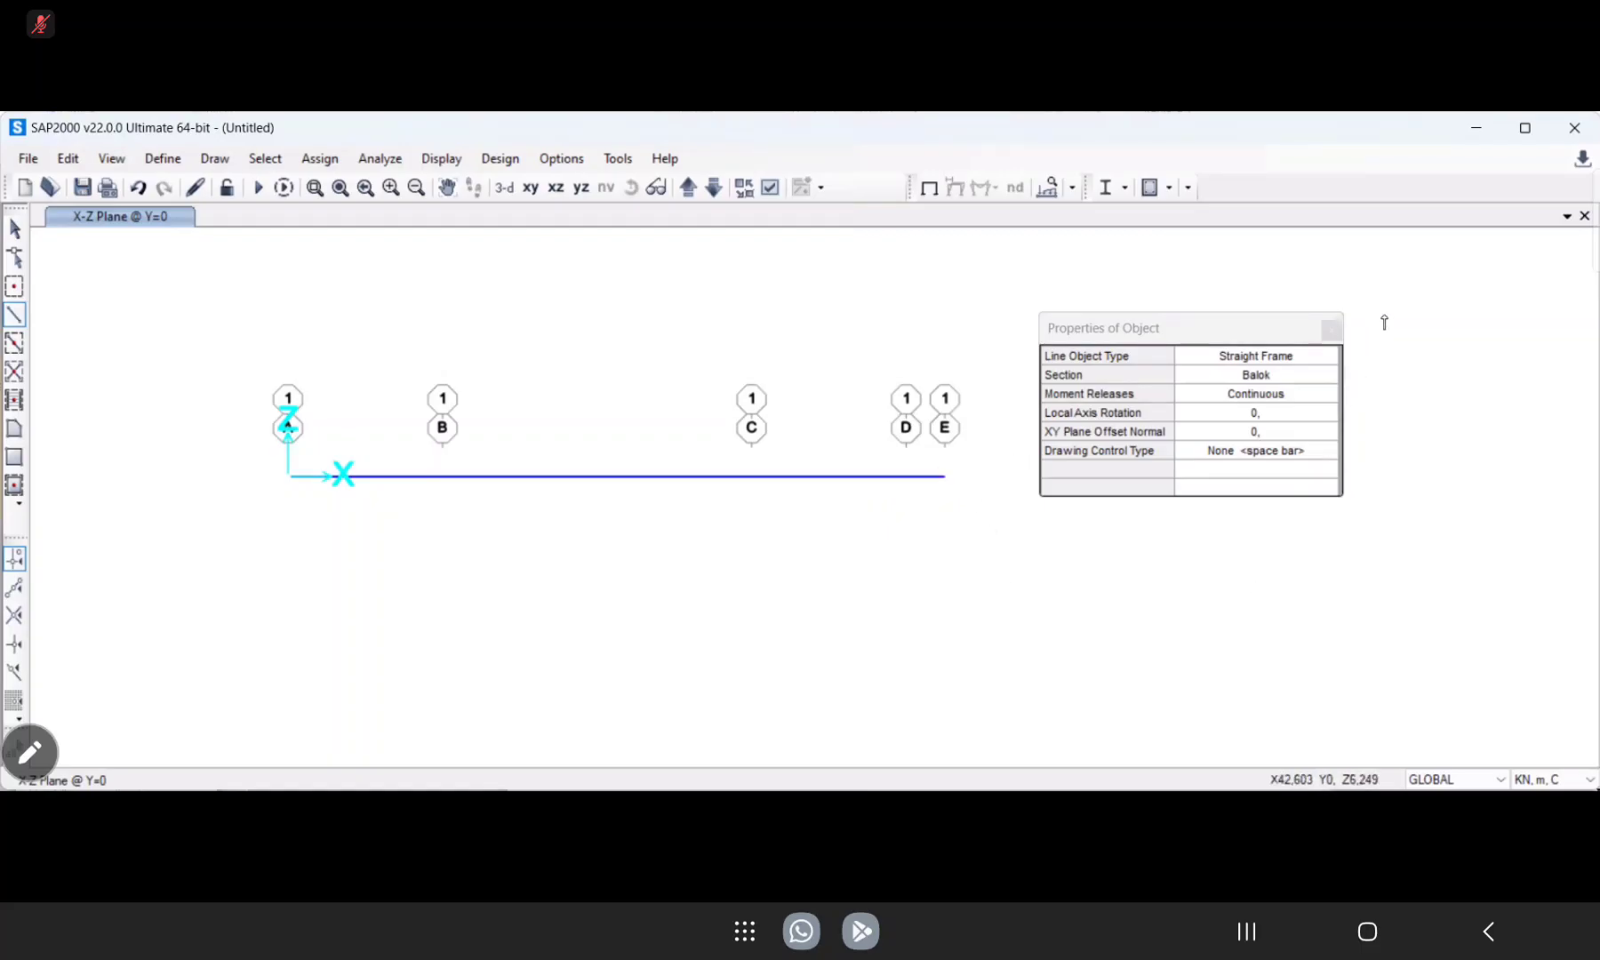
End the frame drawing and turn on section names for frames in the display options.
{"action": "key", "text": "Escape"}
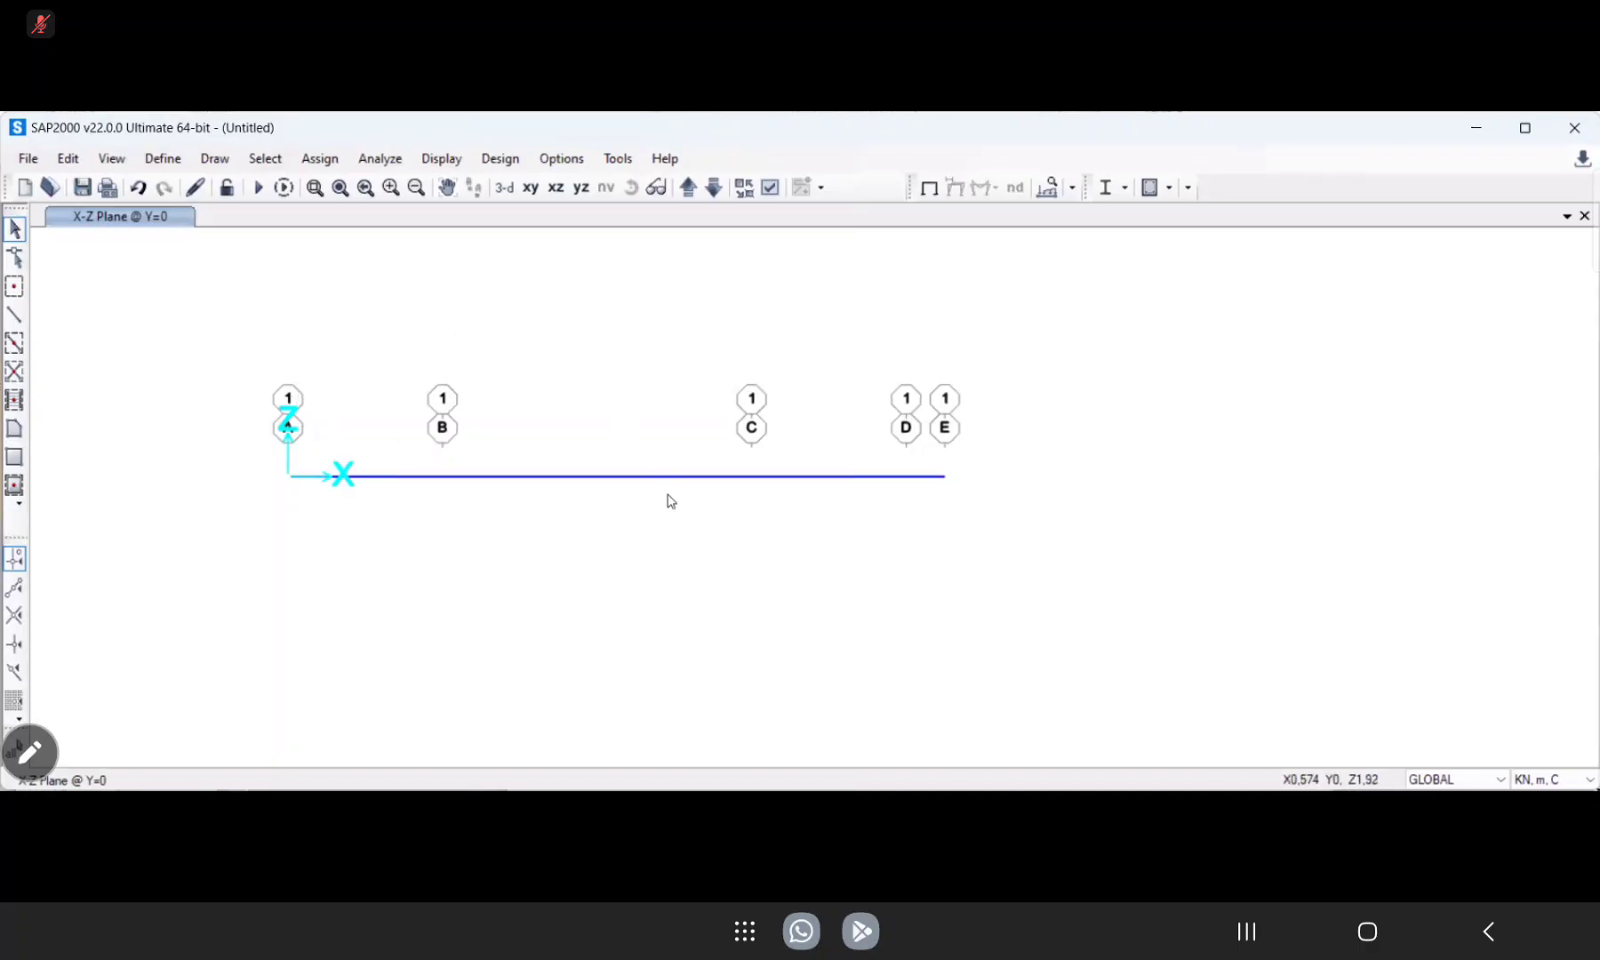
{"action": "left_click", "coordinate": [770, 188]}
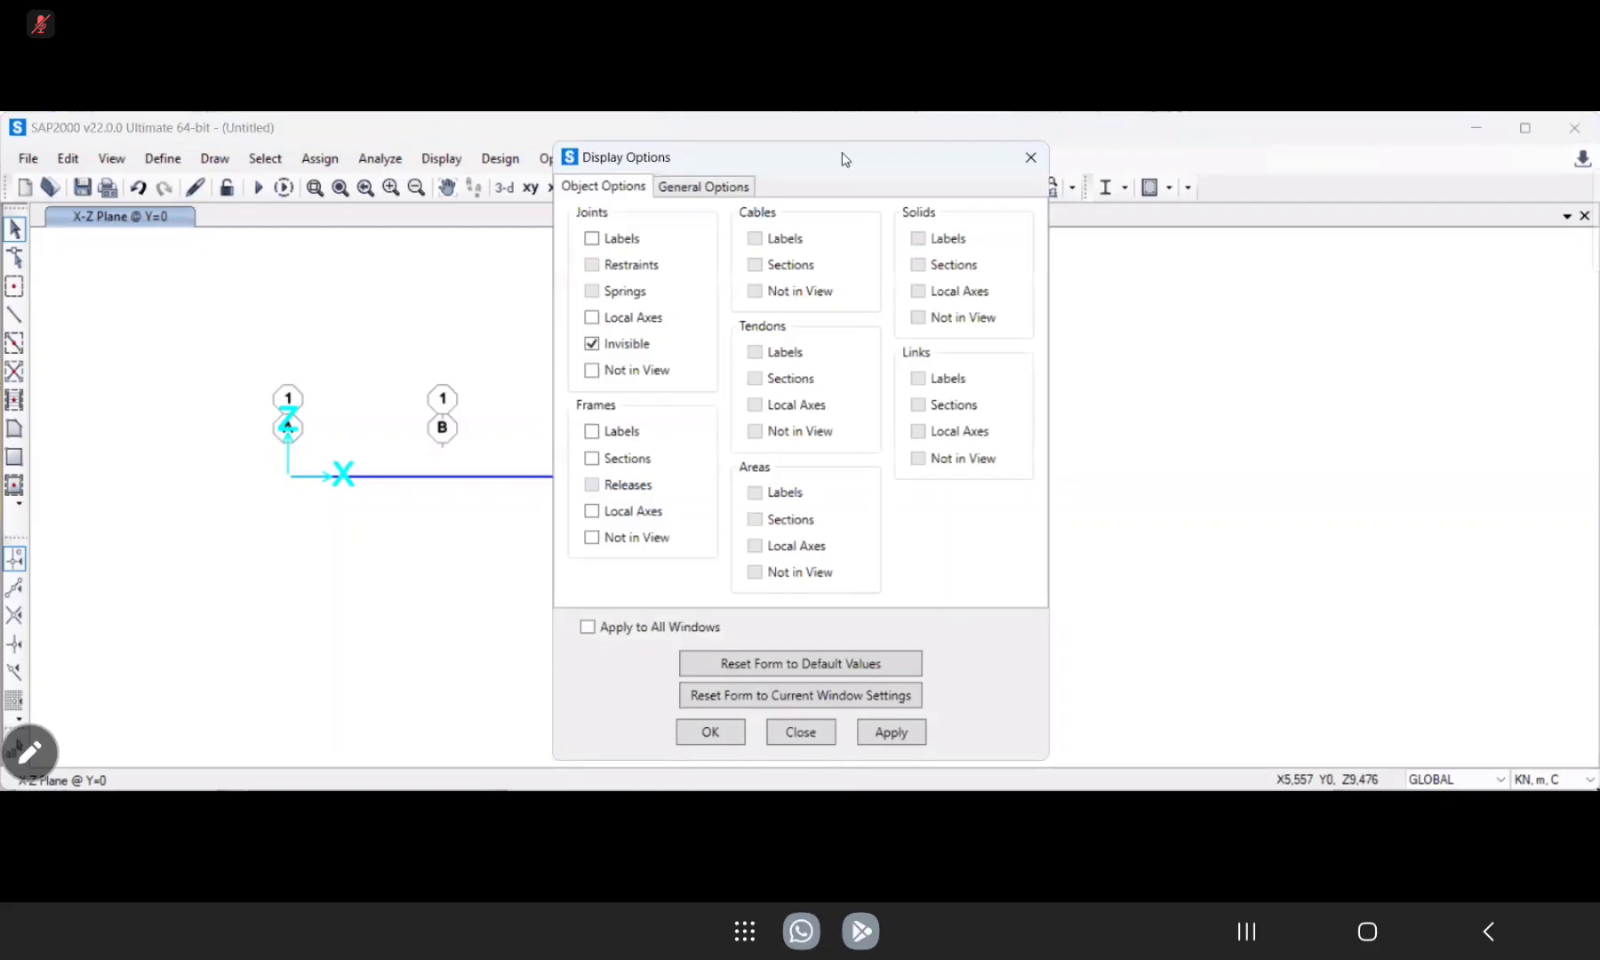
{"action": "left_click_drag", "start_coordinate": [841, 153], "coordinate": [1197, 121]}
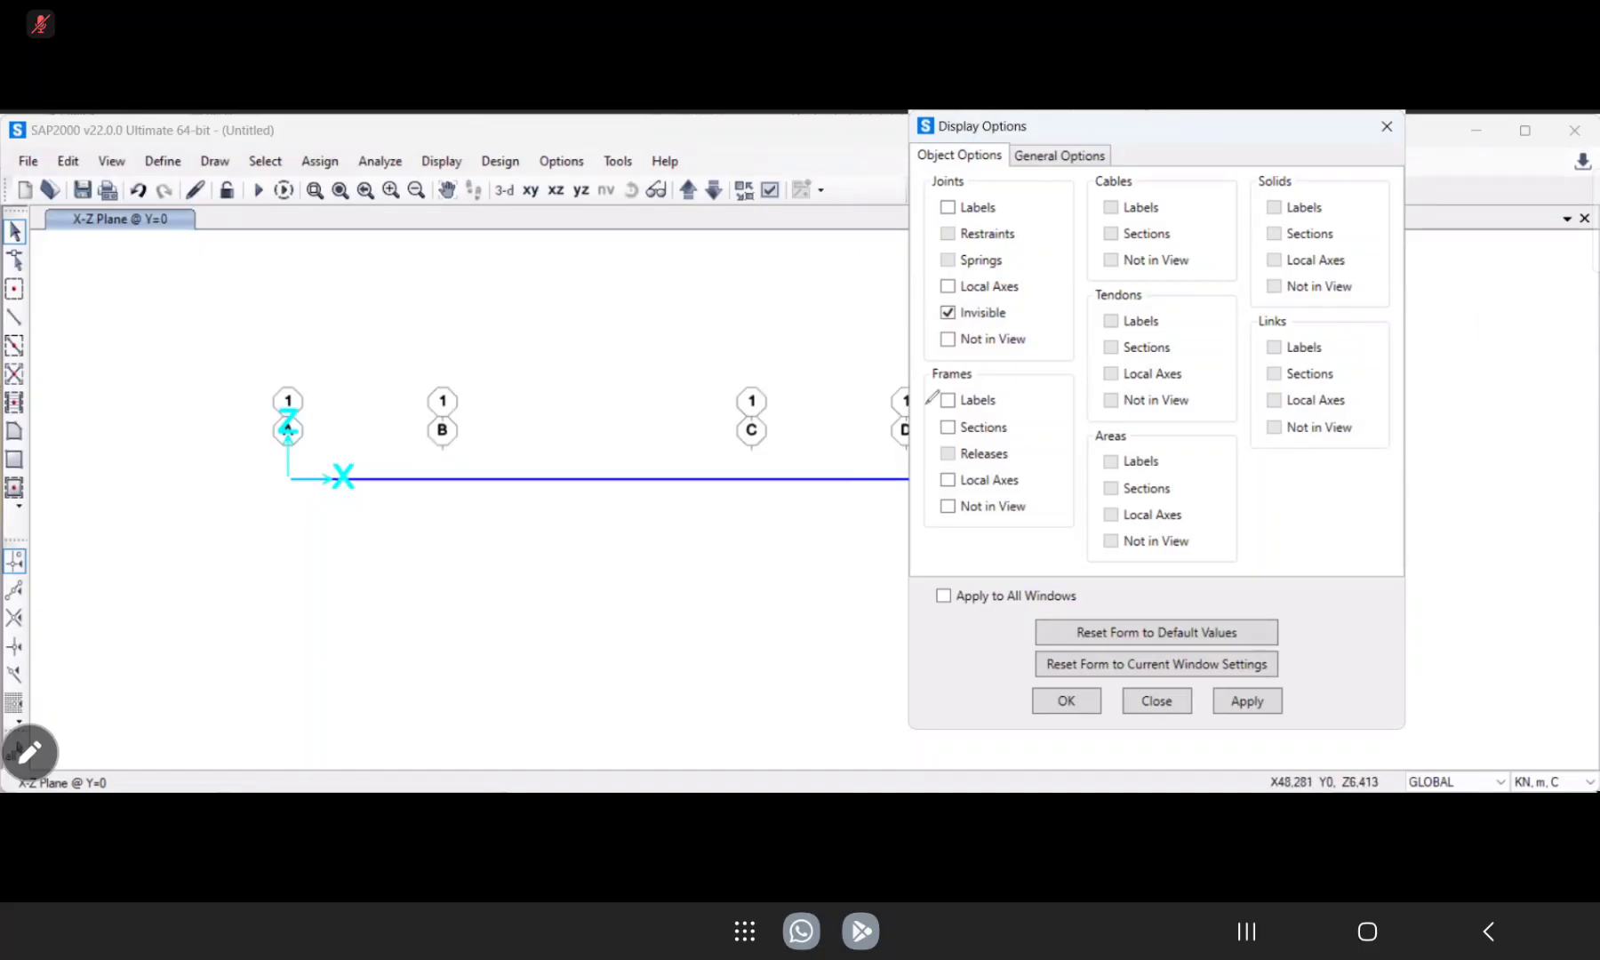
{"action": "left_click_drag", "start_coordinate": [940, 383], "coordinate": [1003, 382]}
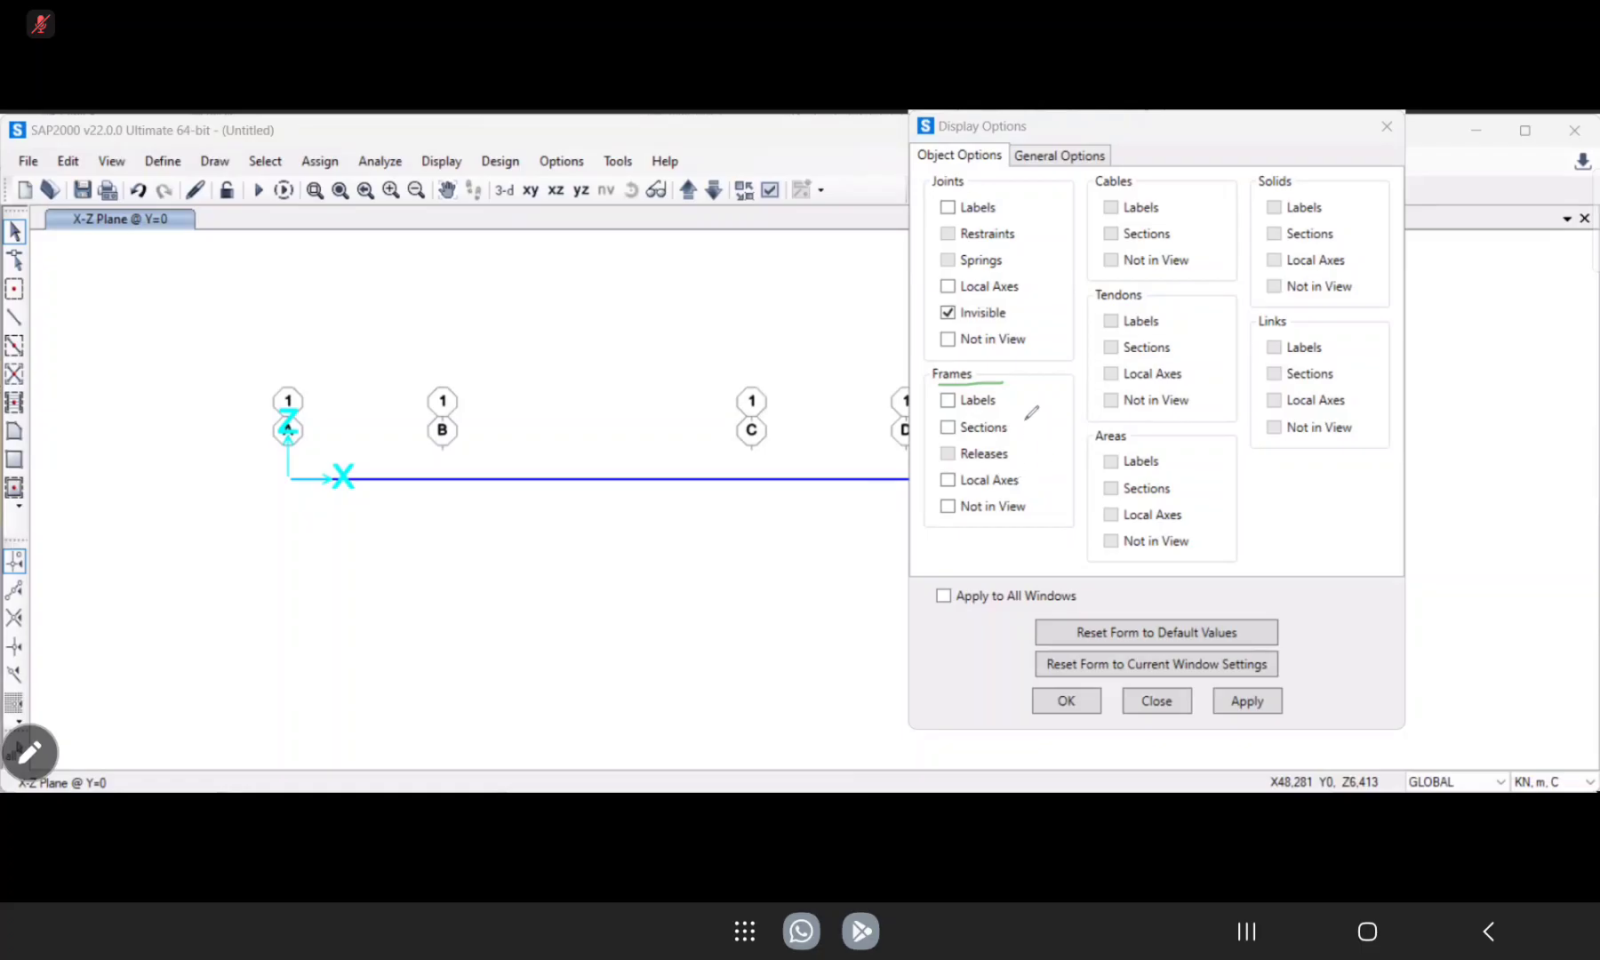
{"action": "left_click_drag", "start_coordinate": [950, 431], "coordinate": [982, 426]}
{"action": "left_click_drag", "start_coordinate": [949, 407], "coordinate": [964, 394]}
{"action": "left_click", "coordinate": [948, 428]}
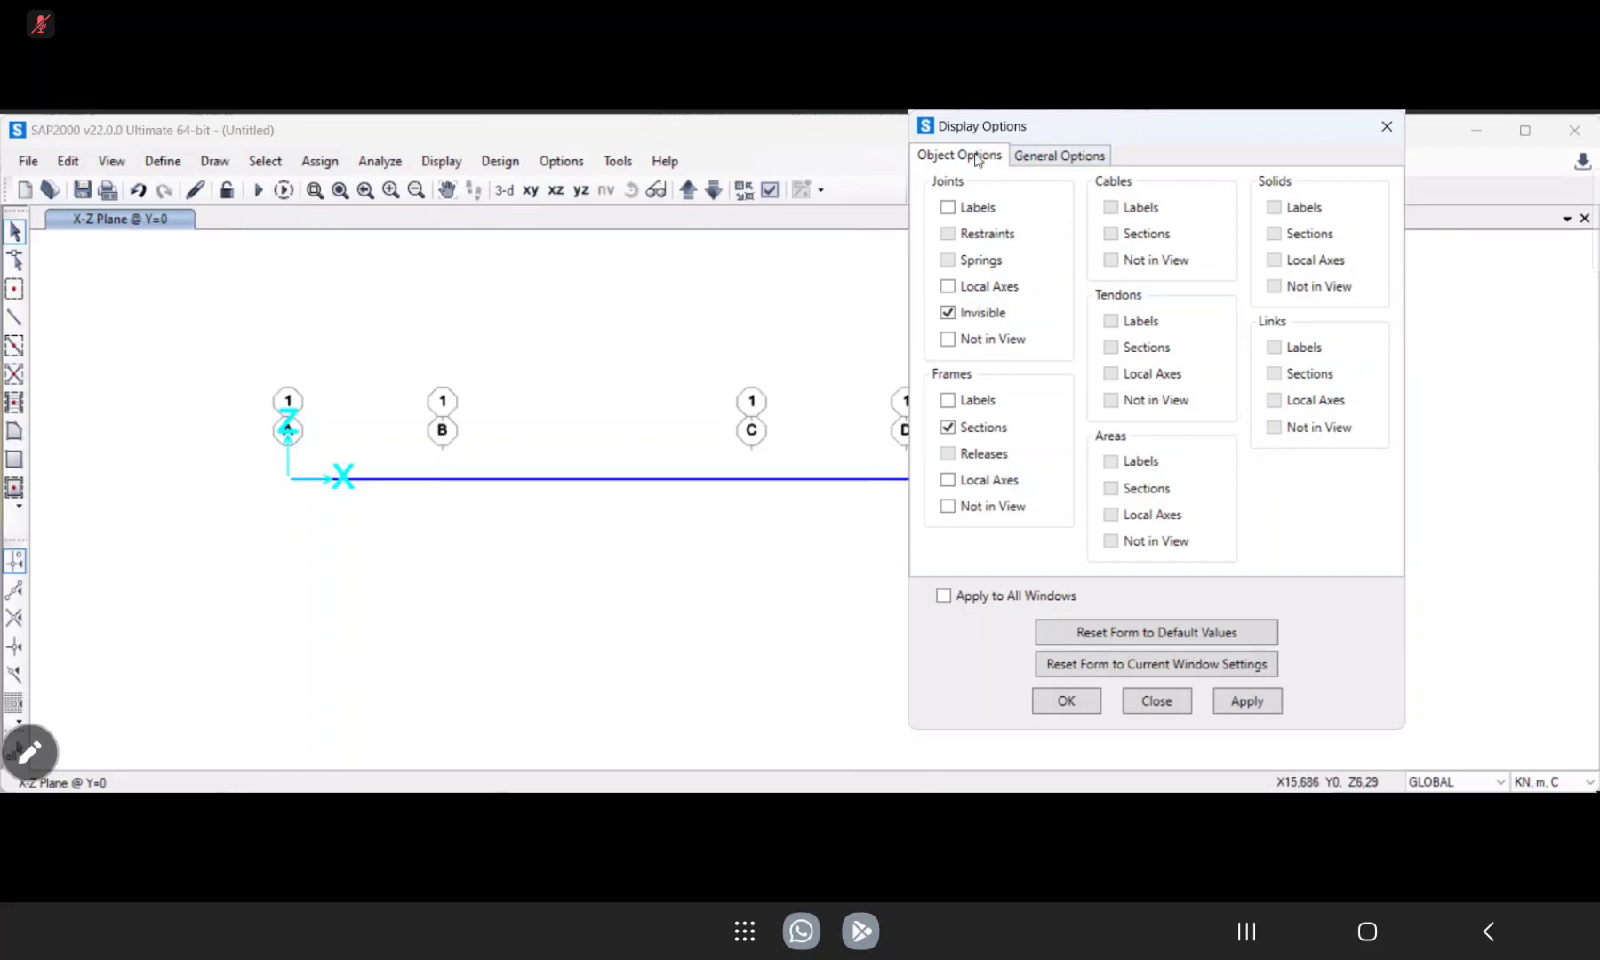
Set the view type to Extrude with objects coloured by Sections, and apply the display options.
{"action": "left_click", "coordinate": [1043, 156]}
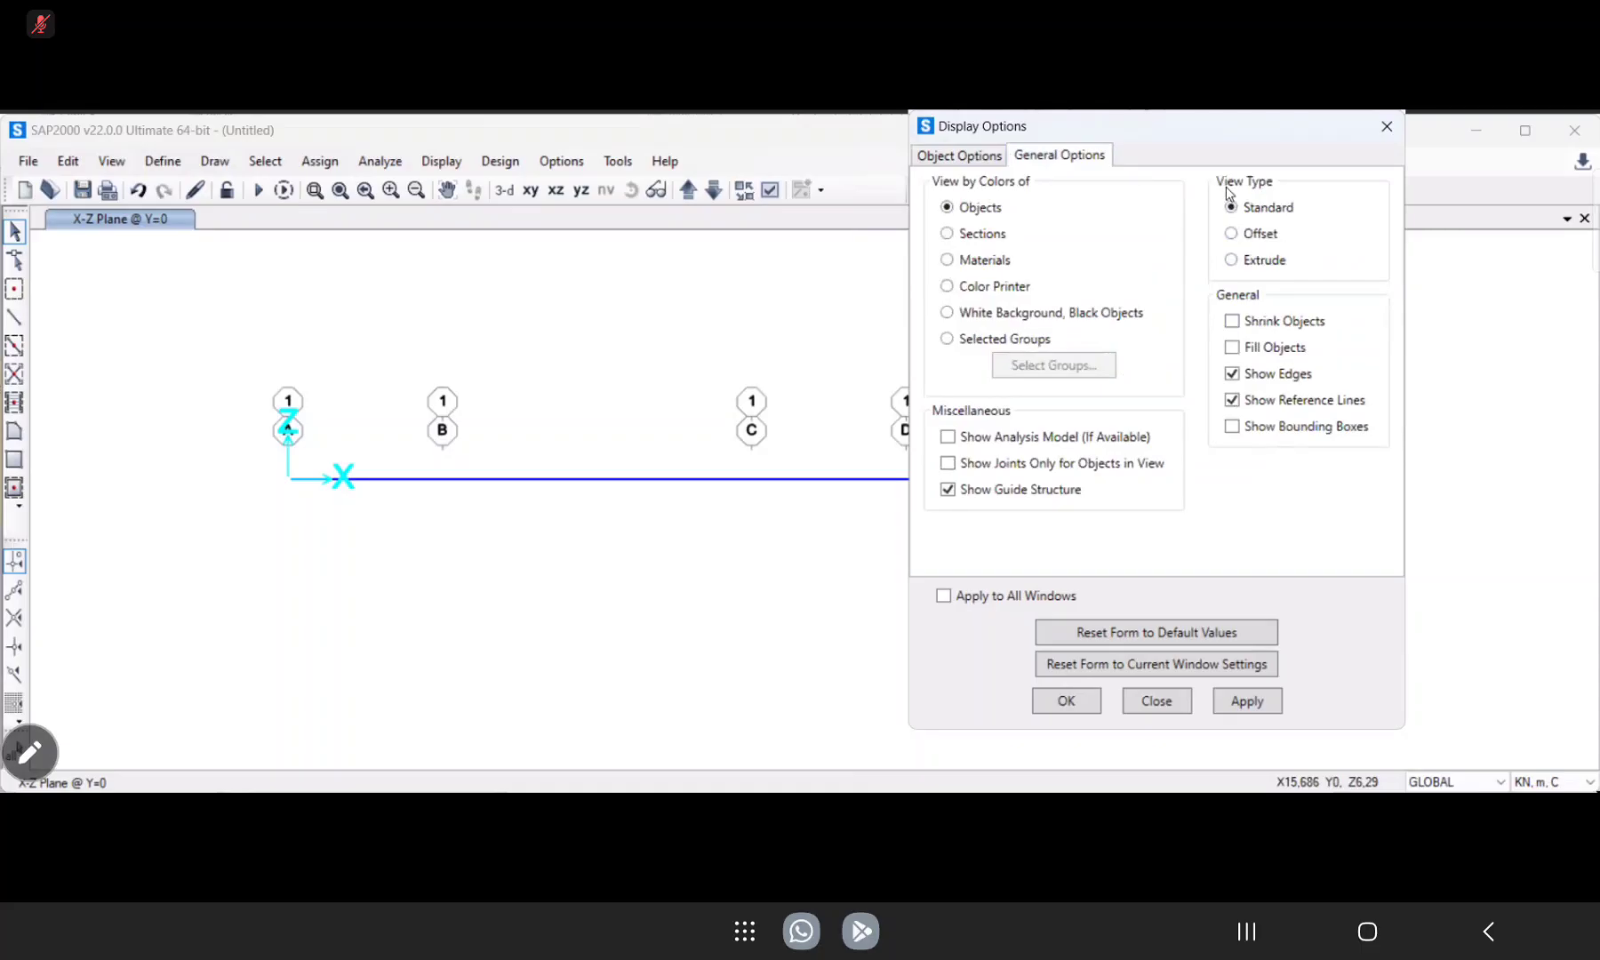
{"action": "left_click", "coordinate": [1233, 261]}
{"action": "left_click", "coordinate": [948, 262]}
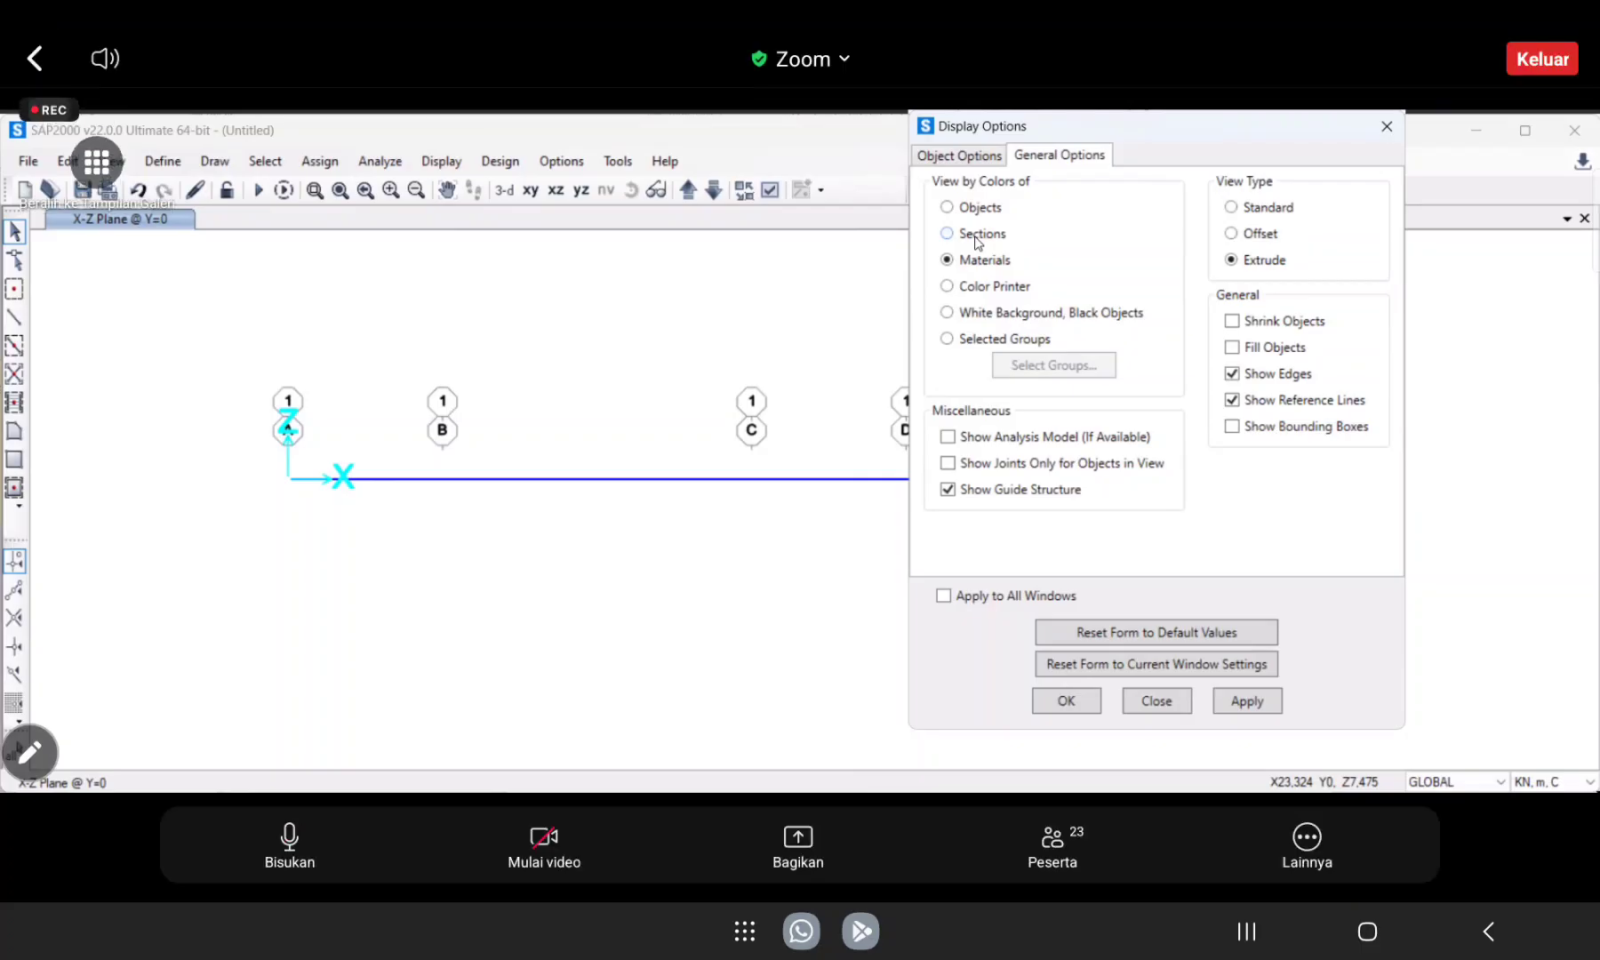
{"action": "left_click", "coordinate": [977, 238]}
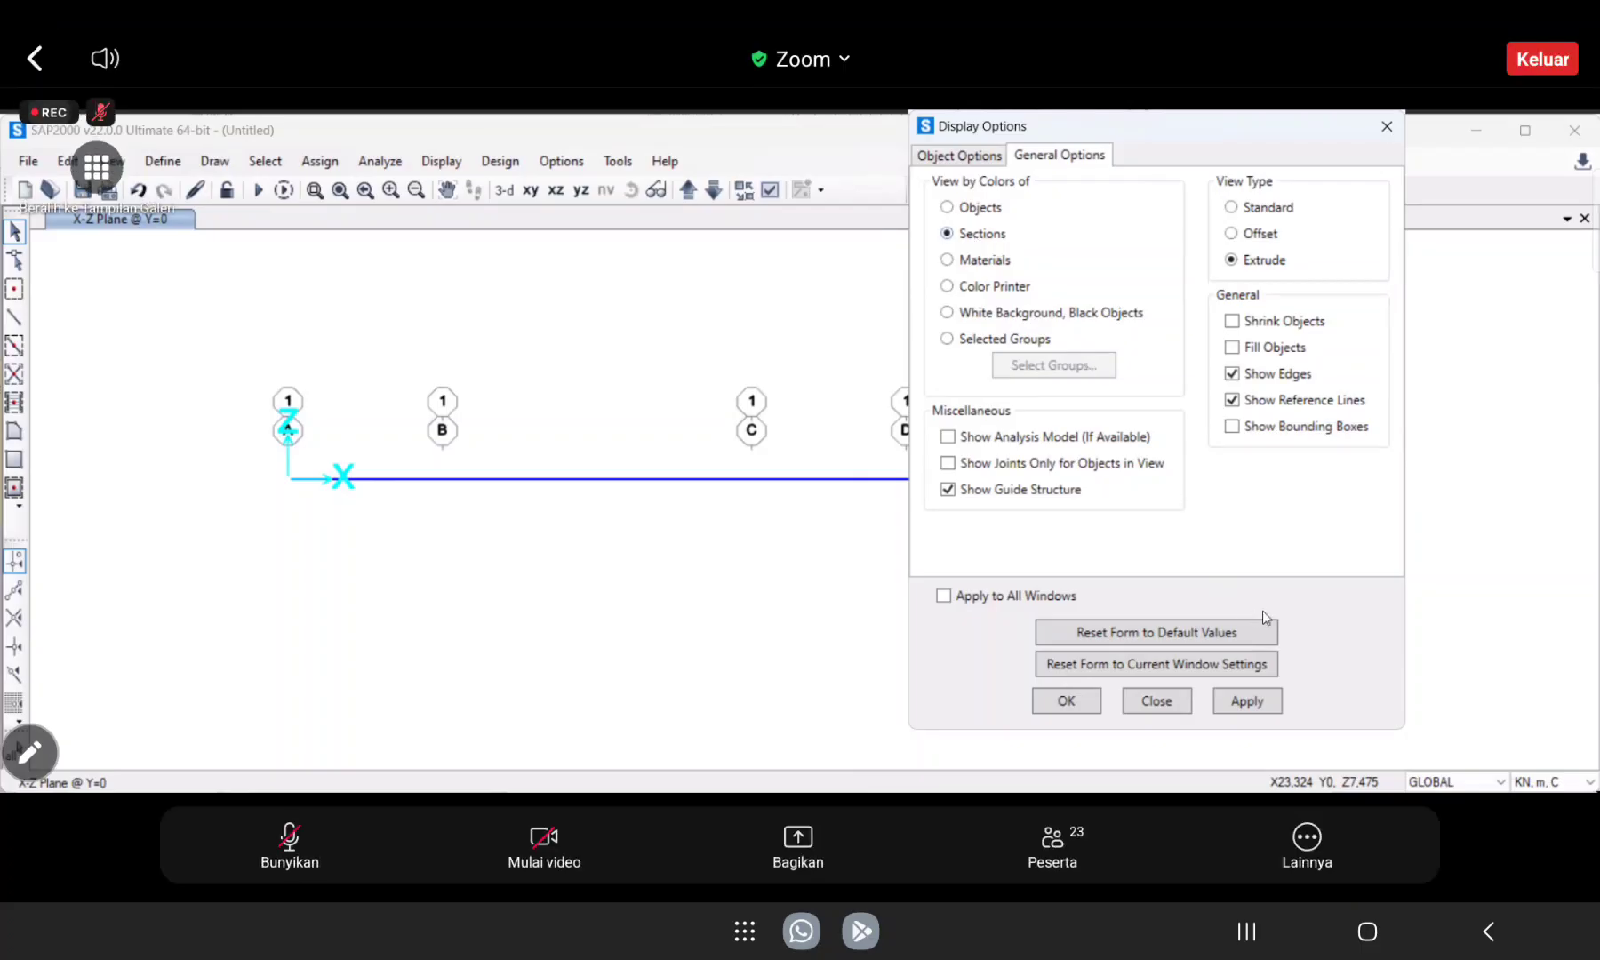
{"action": "left_click", "coordinate": [1264, 716]}
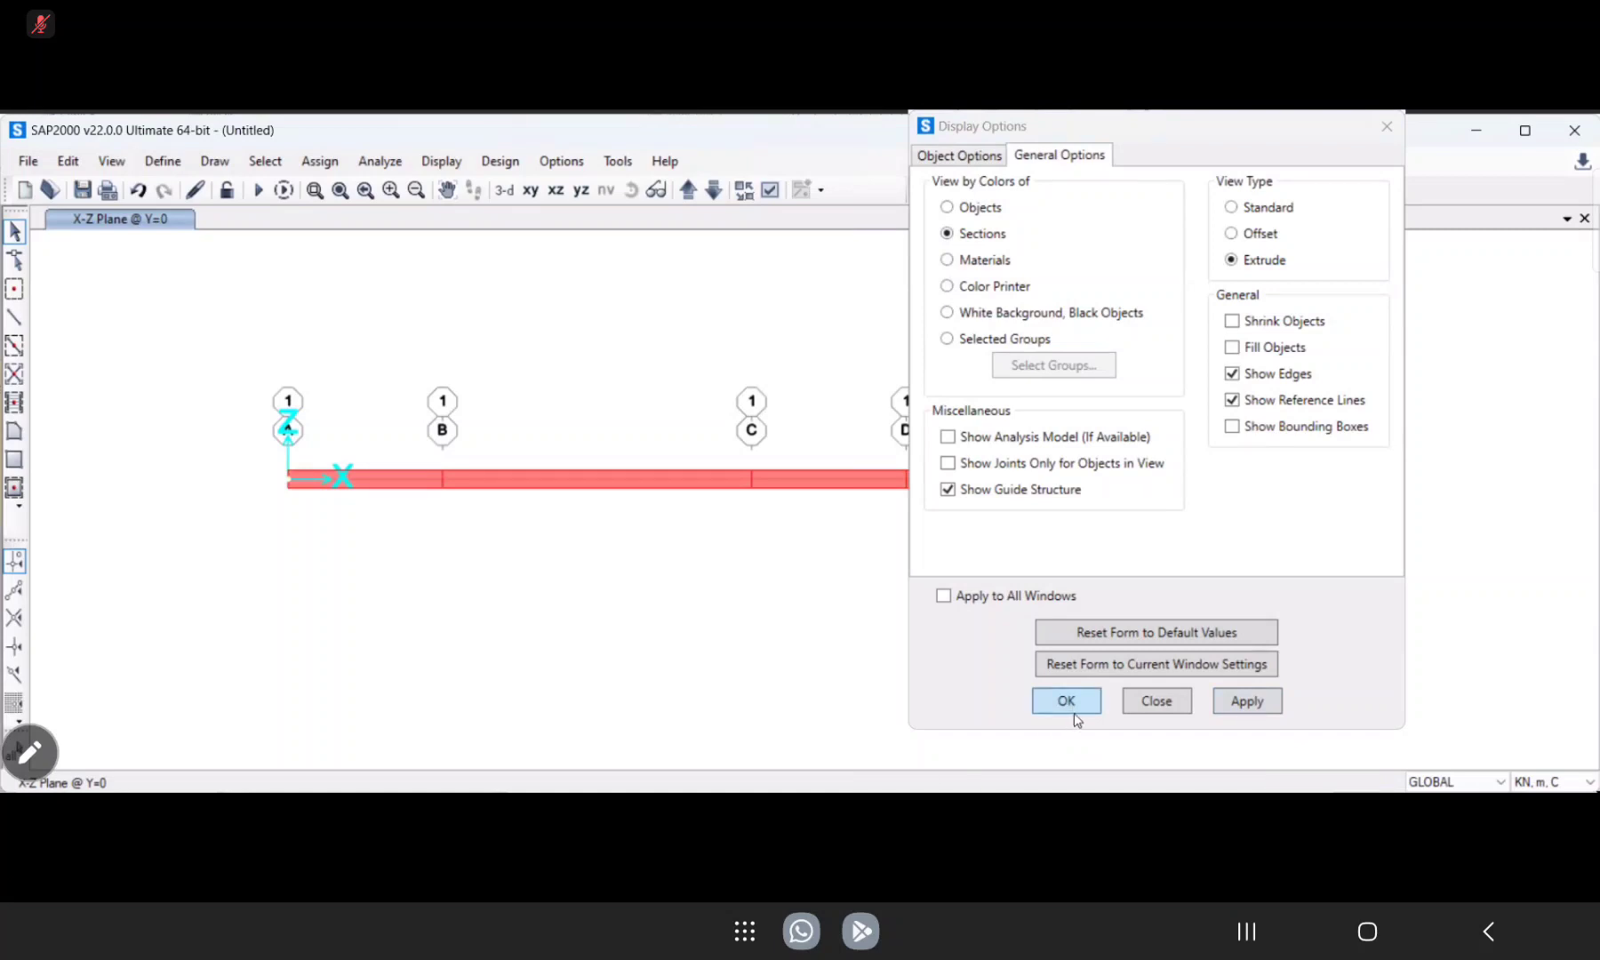
{"action": "left_click", "coordinate": [1067, 702]}
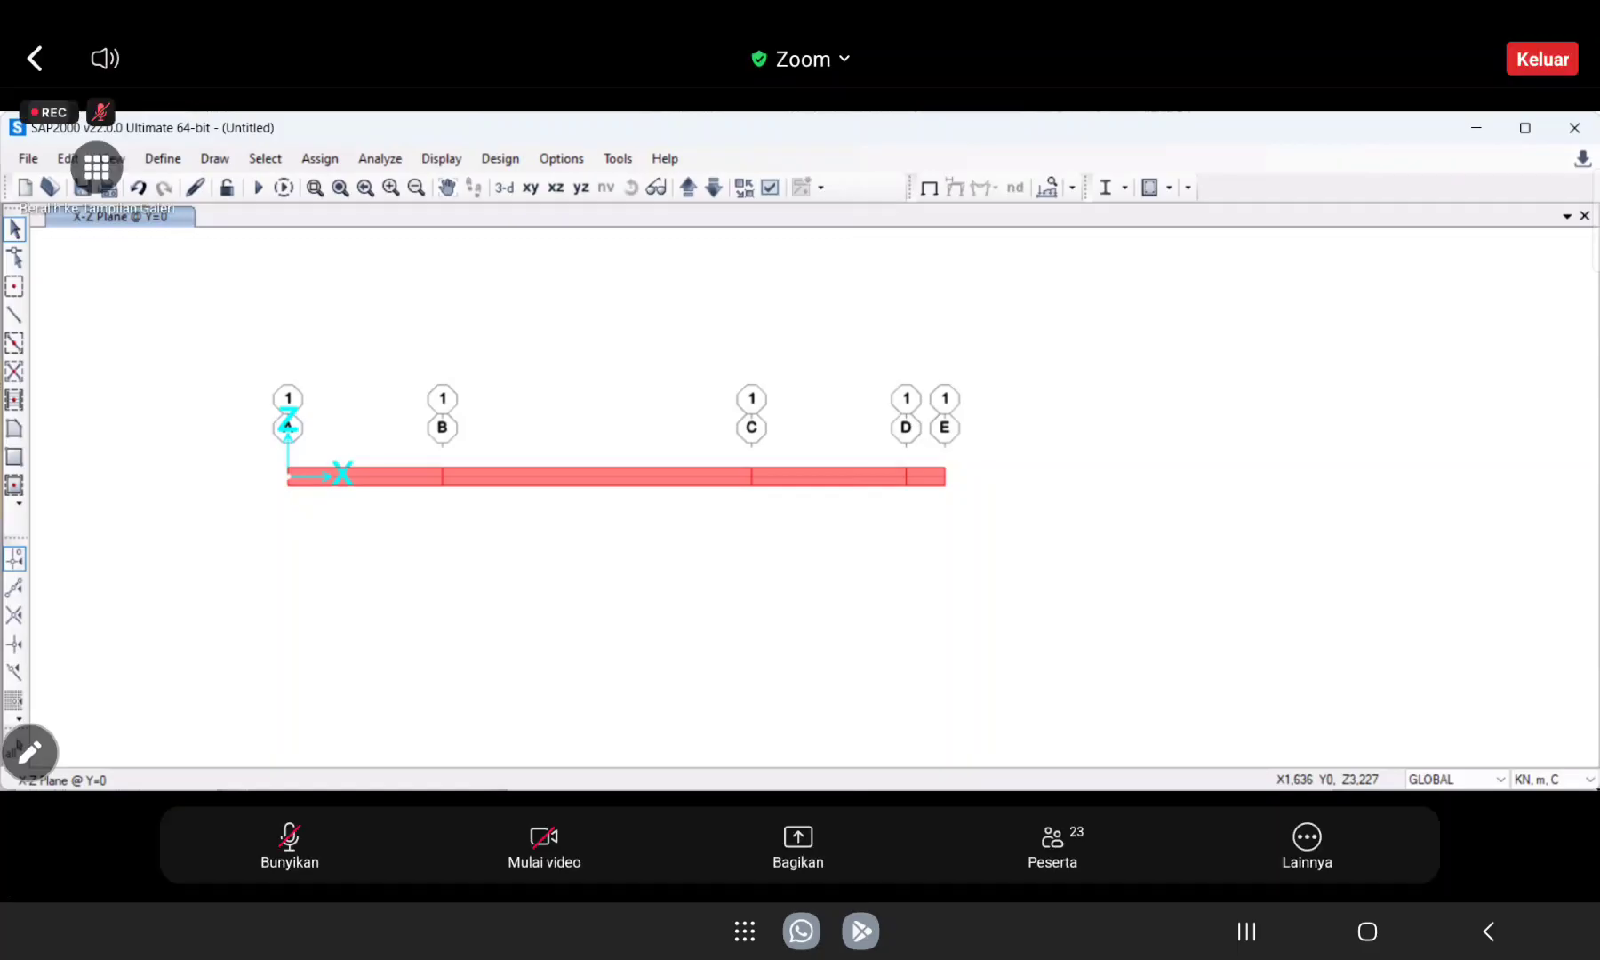
{"action": "left_click", "coordinate": [290, 846]}
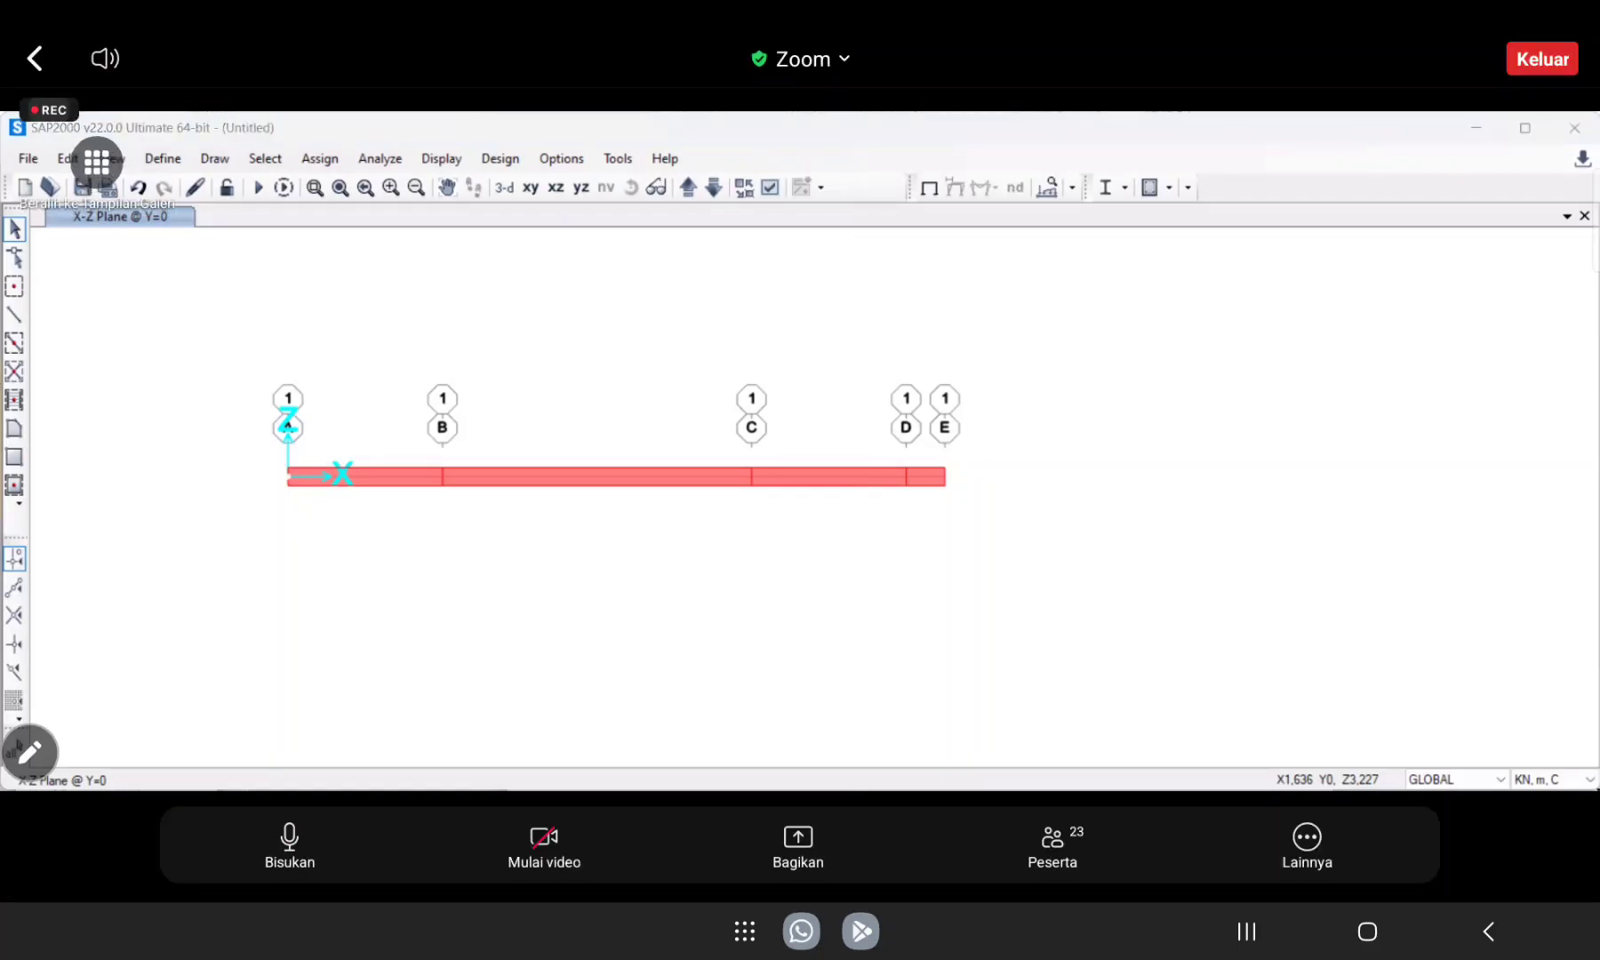
{"action": "left_click", "coordinate": [290, 846]}
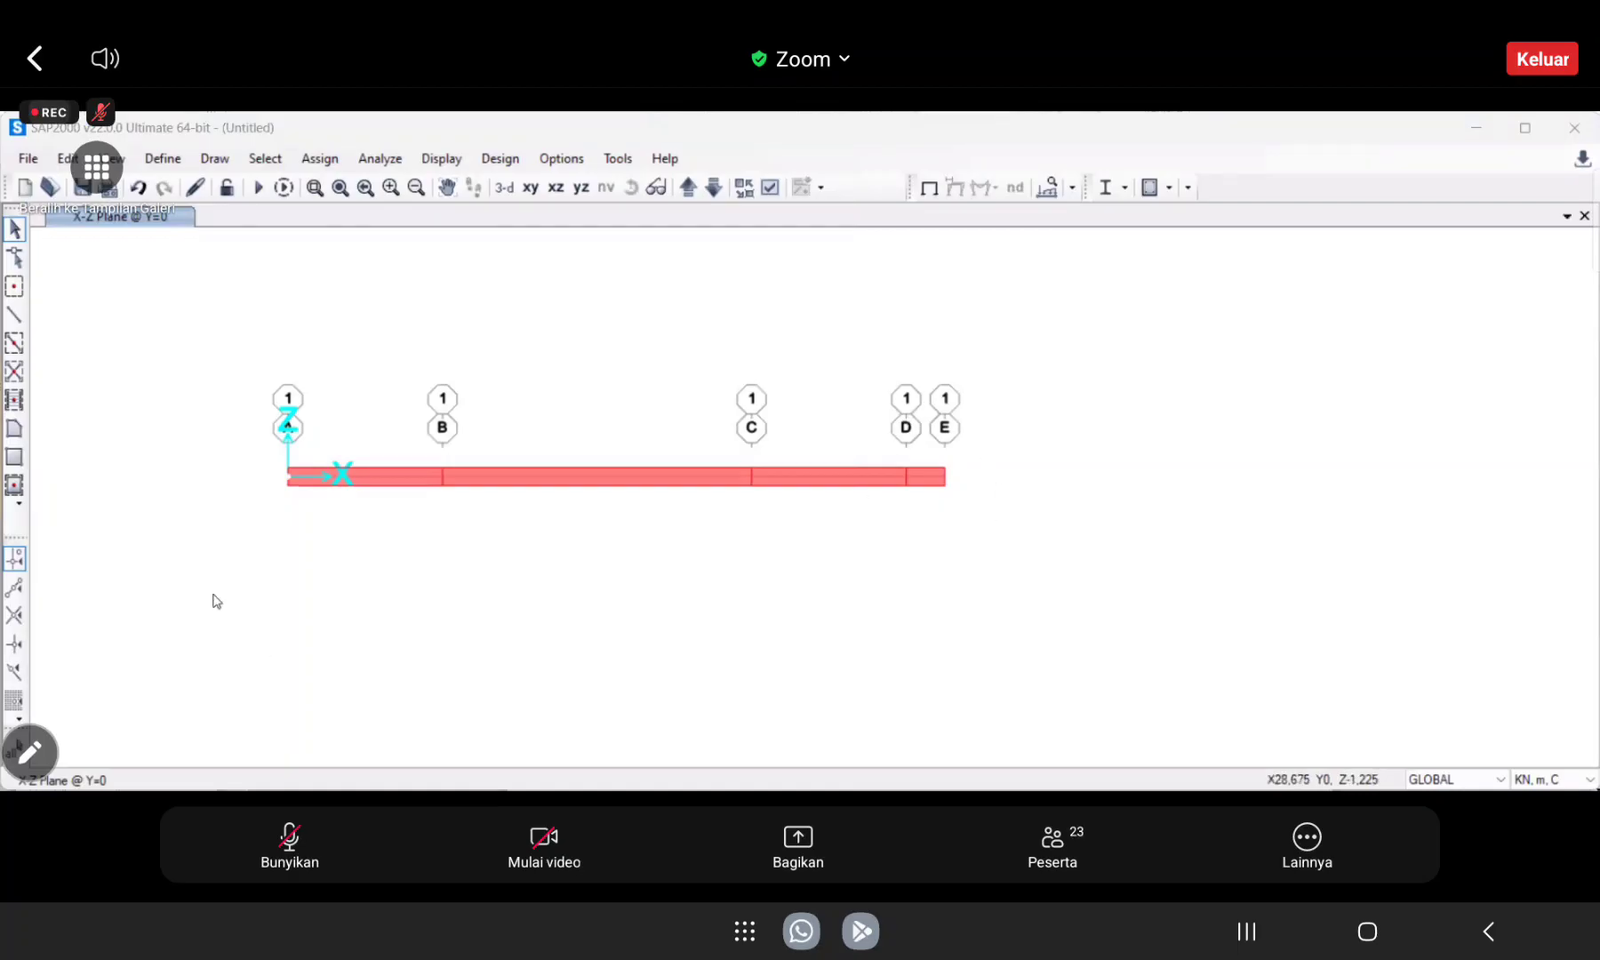
{"action": "left_click", "coordinate": [806, 608]}
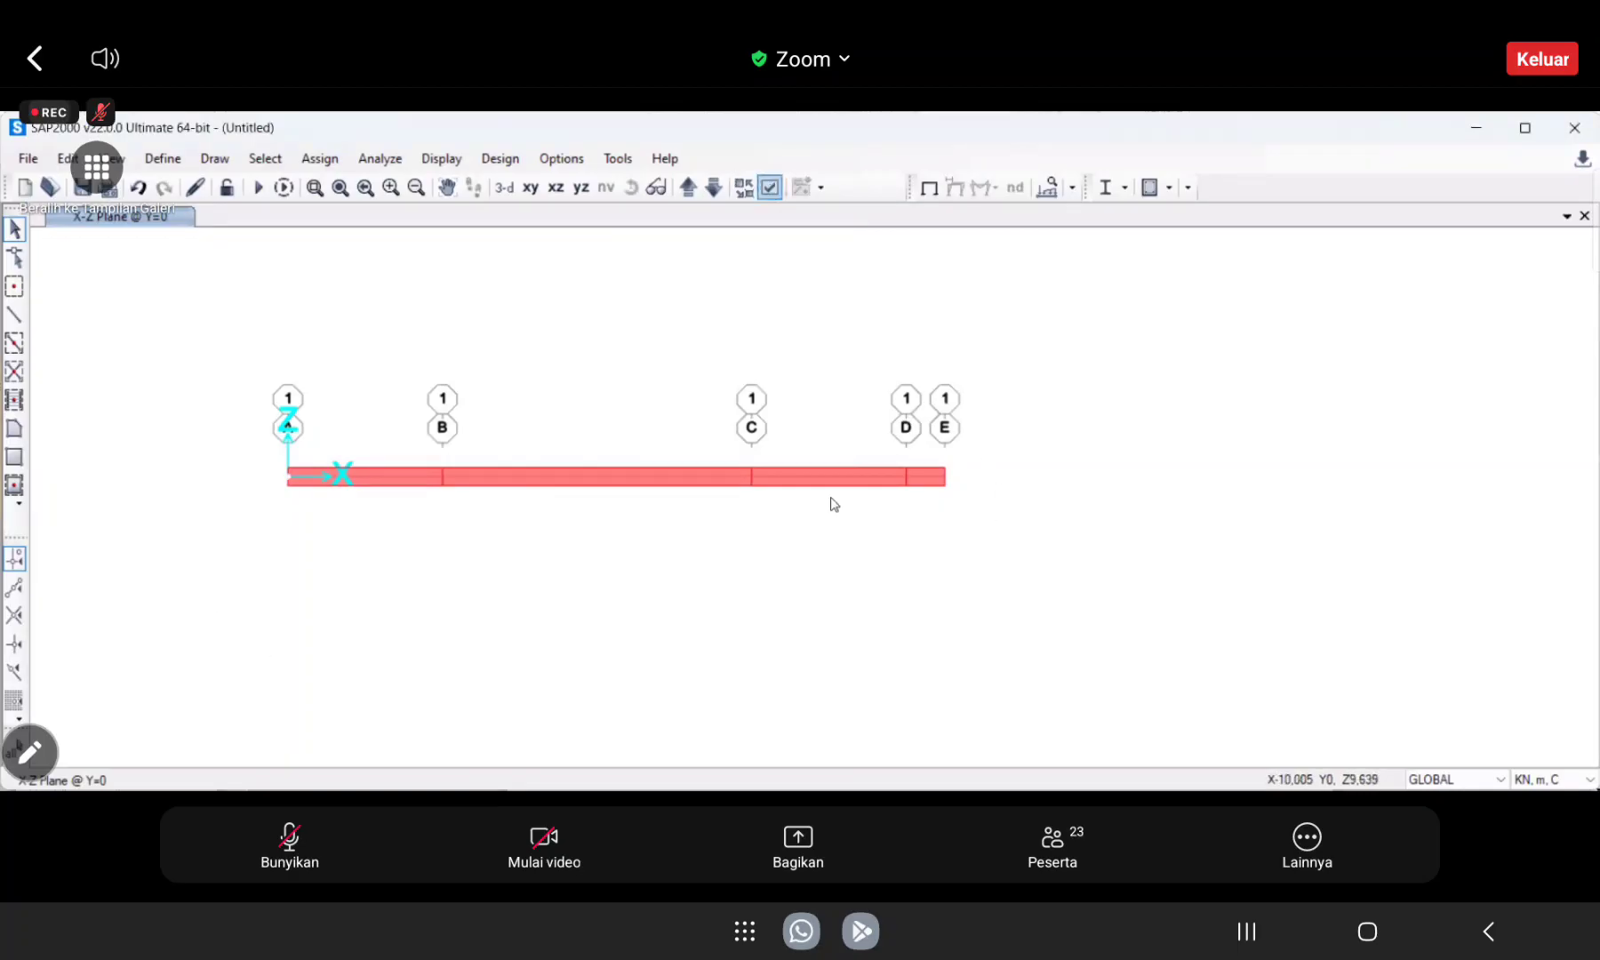
Set the view type to Standard so the beam is displayed as lines, and accept the display options.
{"action": "left_click", "coordinate": [771, 188]}
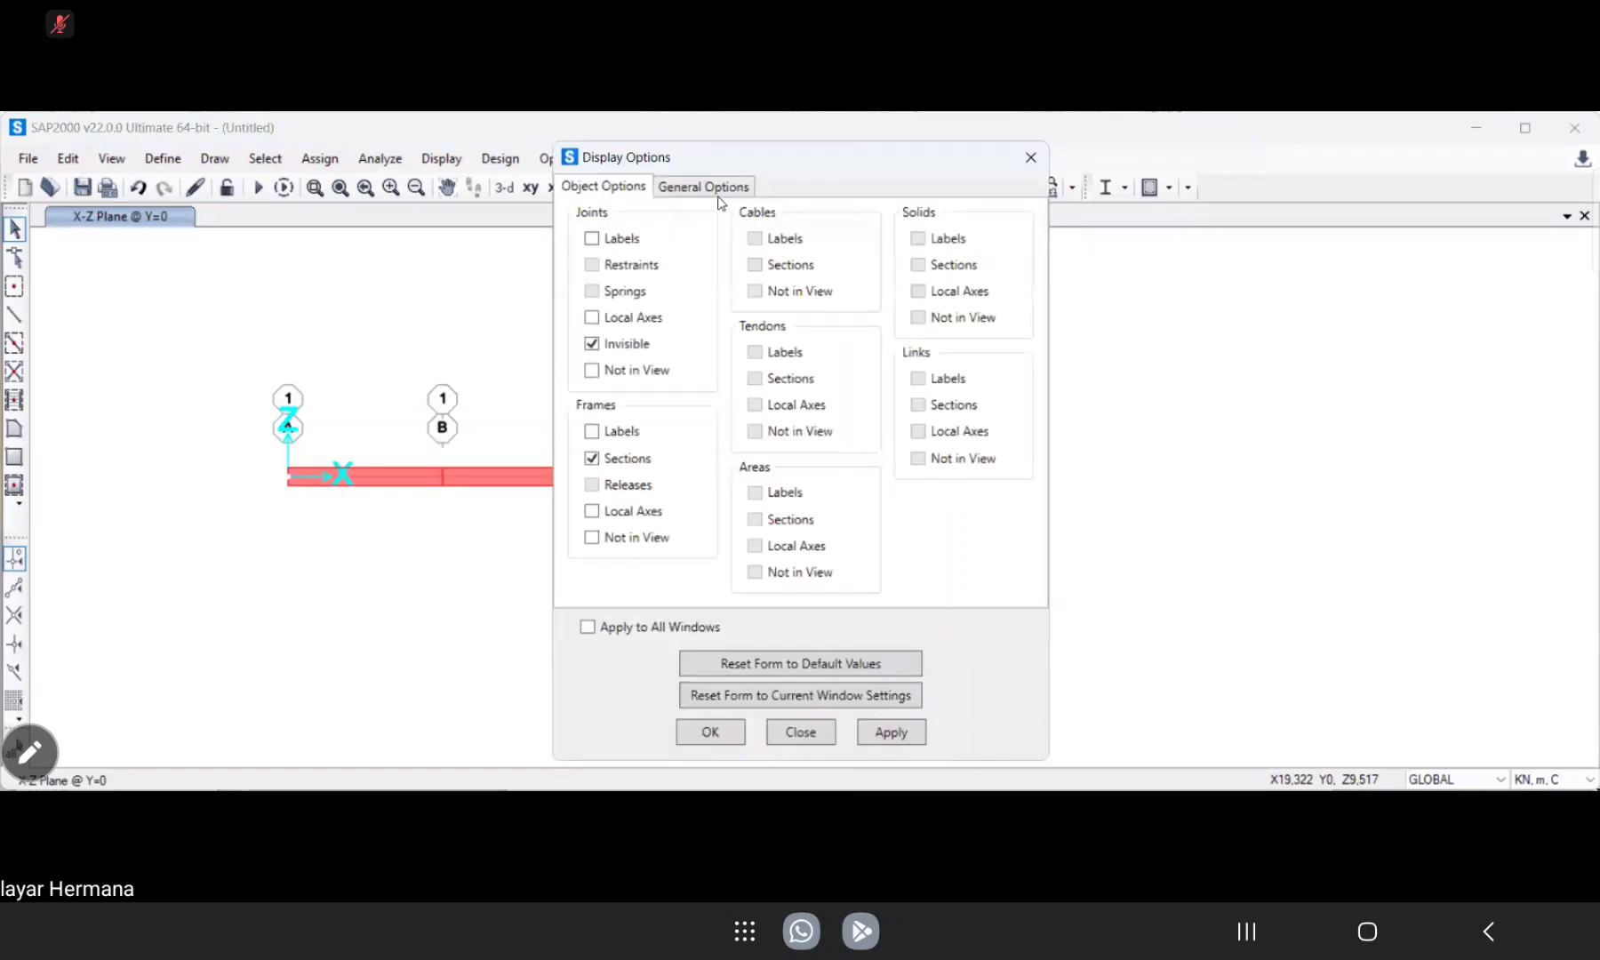
{"action": "left_click", "coordinate": [706, 188]}
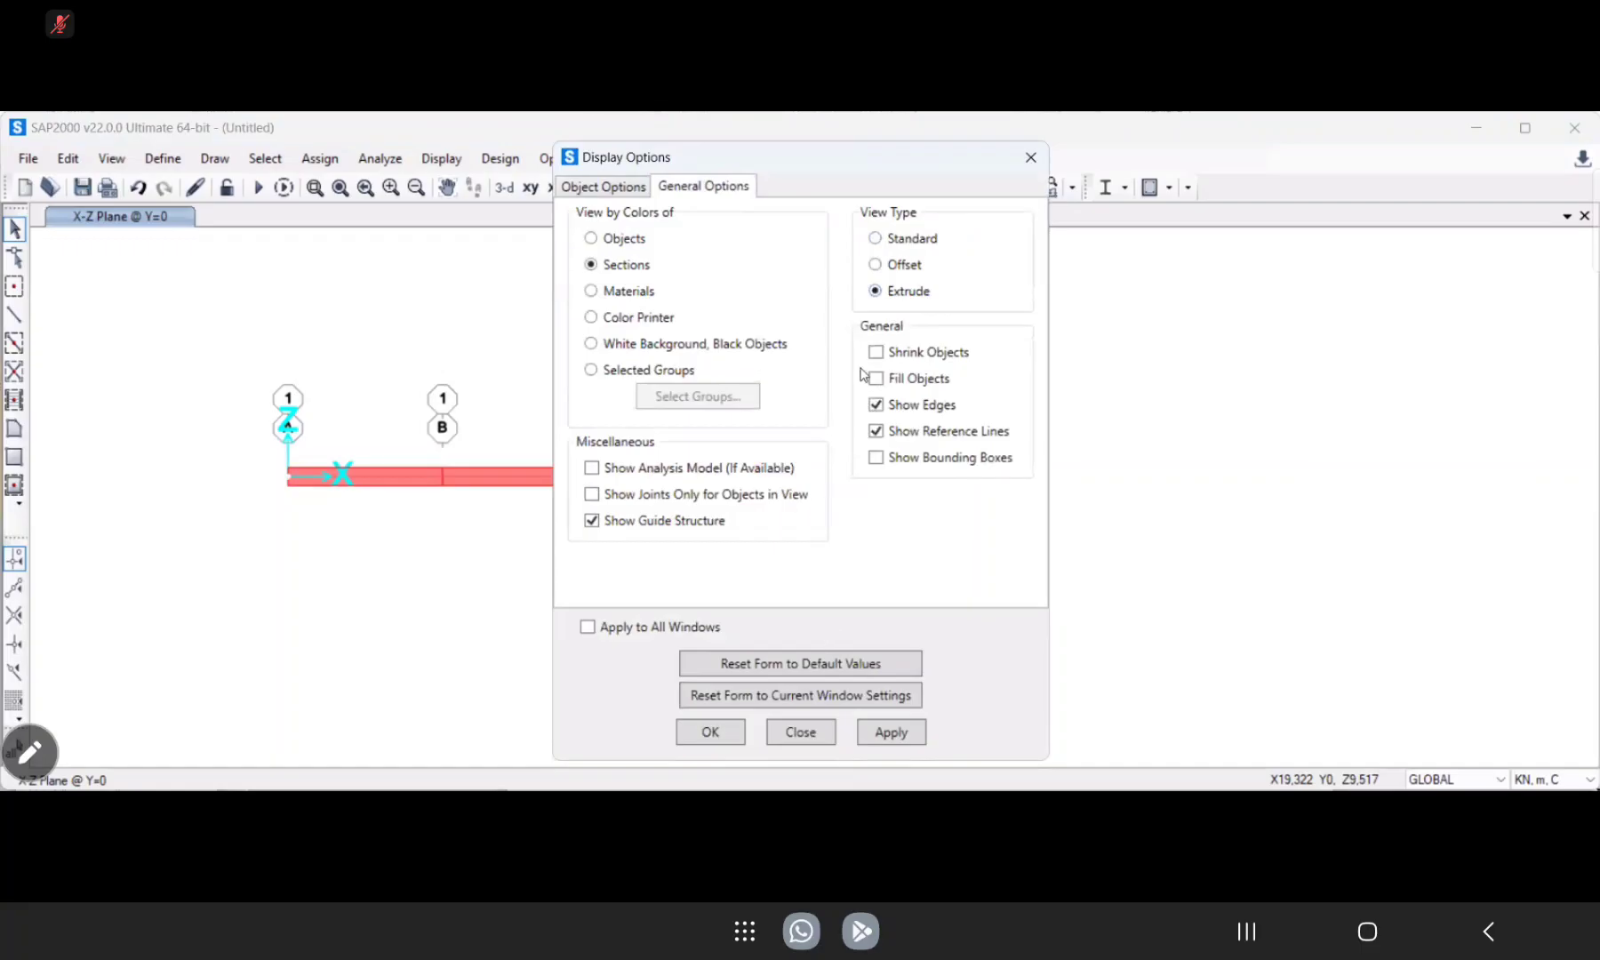
{"action": "left_click", "coordinate": [874, 239]}
{"action": "left_click", "coordinate": [890, 733]}
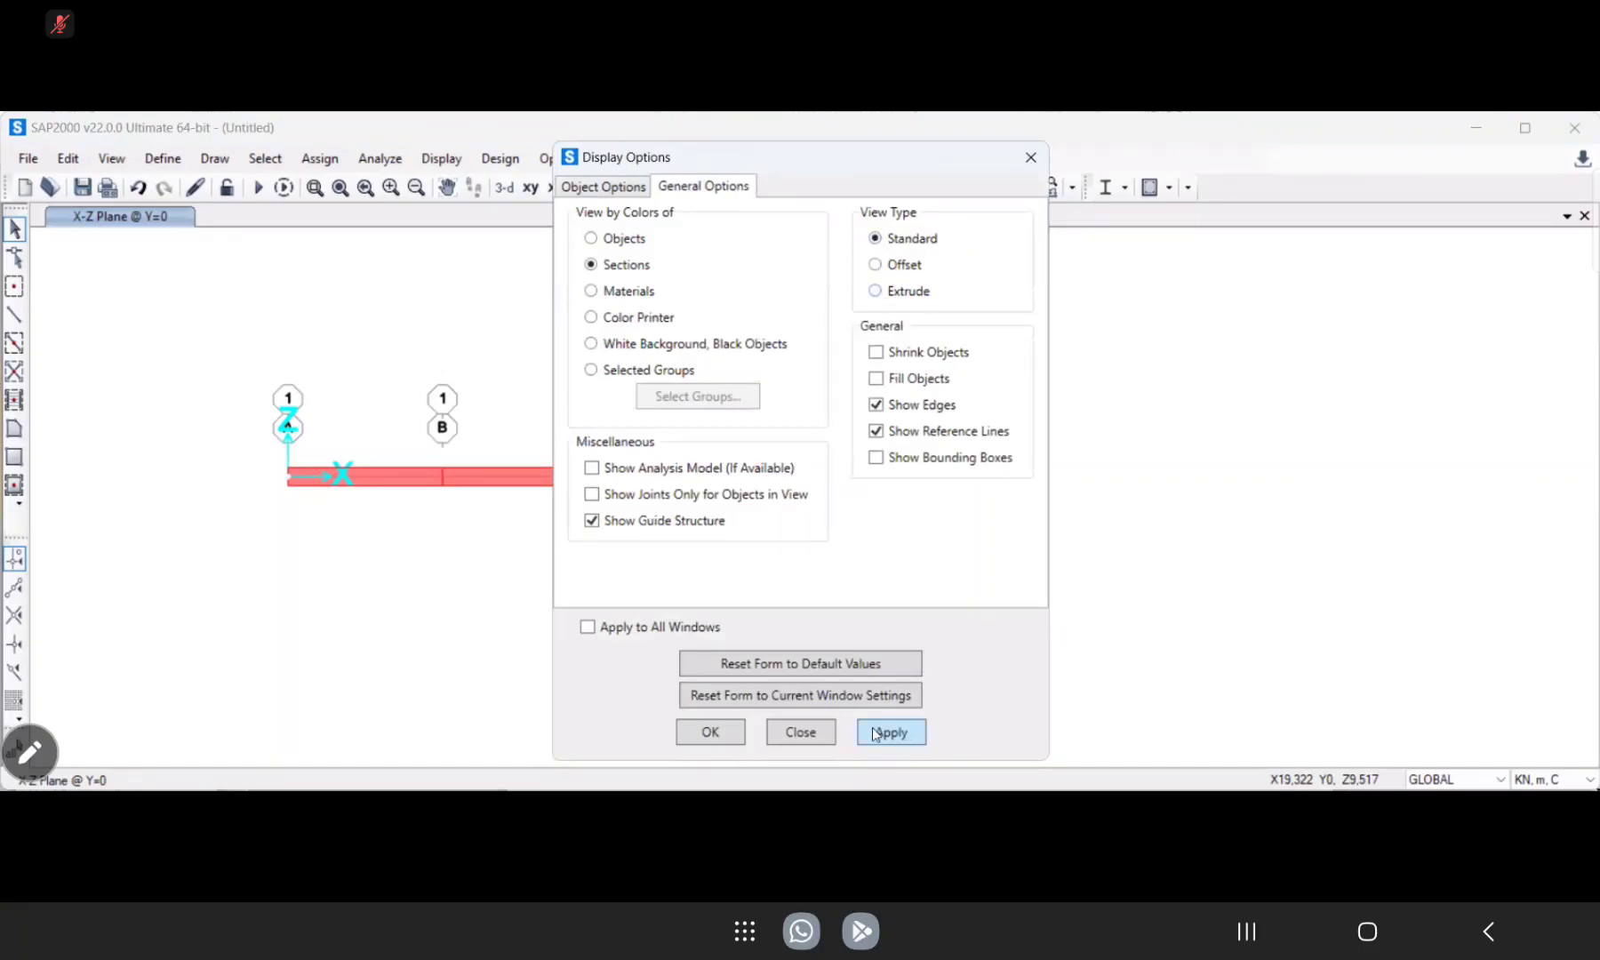
{"action": "left_click", "coordinate": [710, 733]}
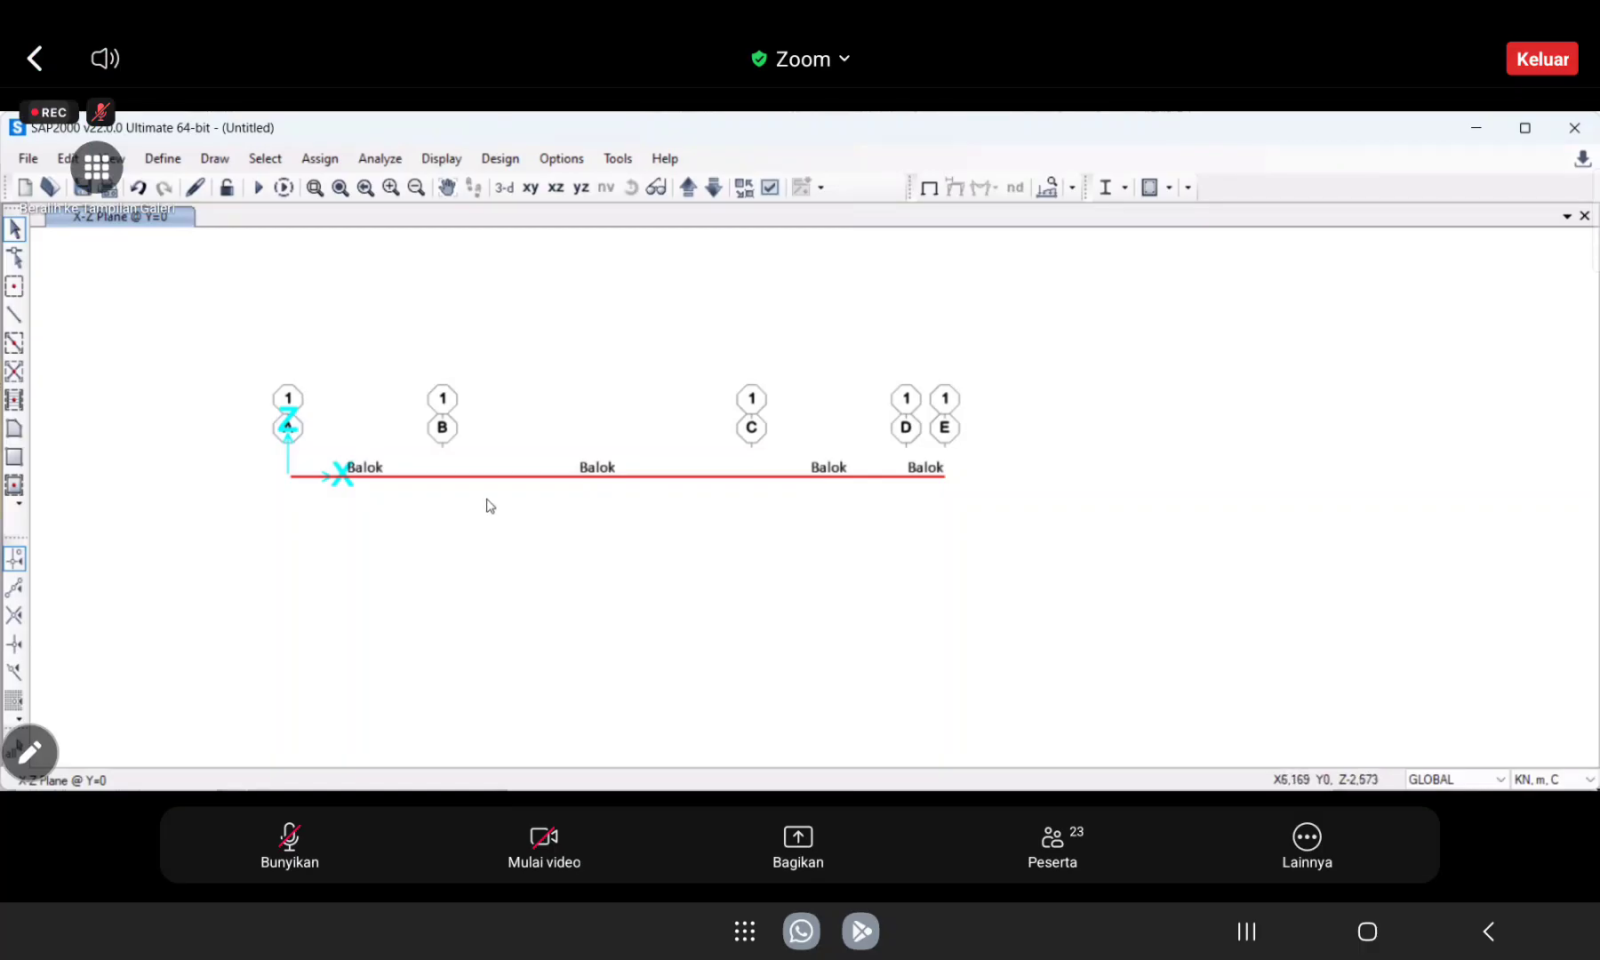
Assign pinned restraints (Translation 1, 2 and 3) to the beam joints at grid lines B, C and D.
{"action": "left_click_drag", "start_coordinate": [455, 487], "coordinate": [433, 456]}
{"action": "left_click_drag", "start_coordinate": [734, 465], "coordinate": [777, 519]}
{"action": "left_click_drag", "start_coordinate": [870, 439], "coordinate": [925, 520]}
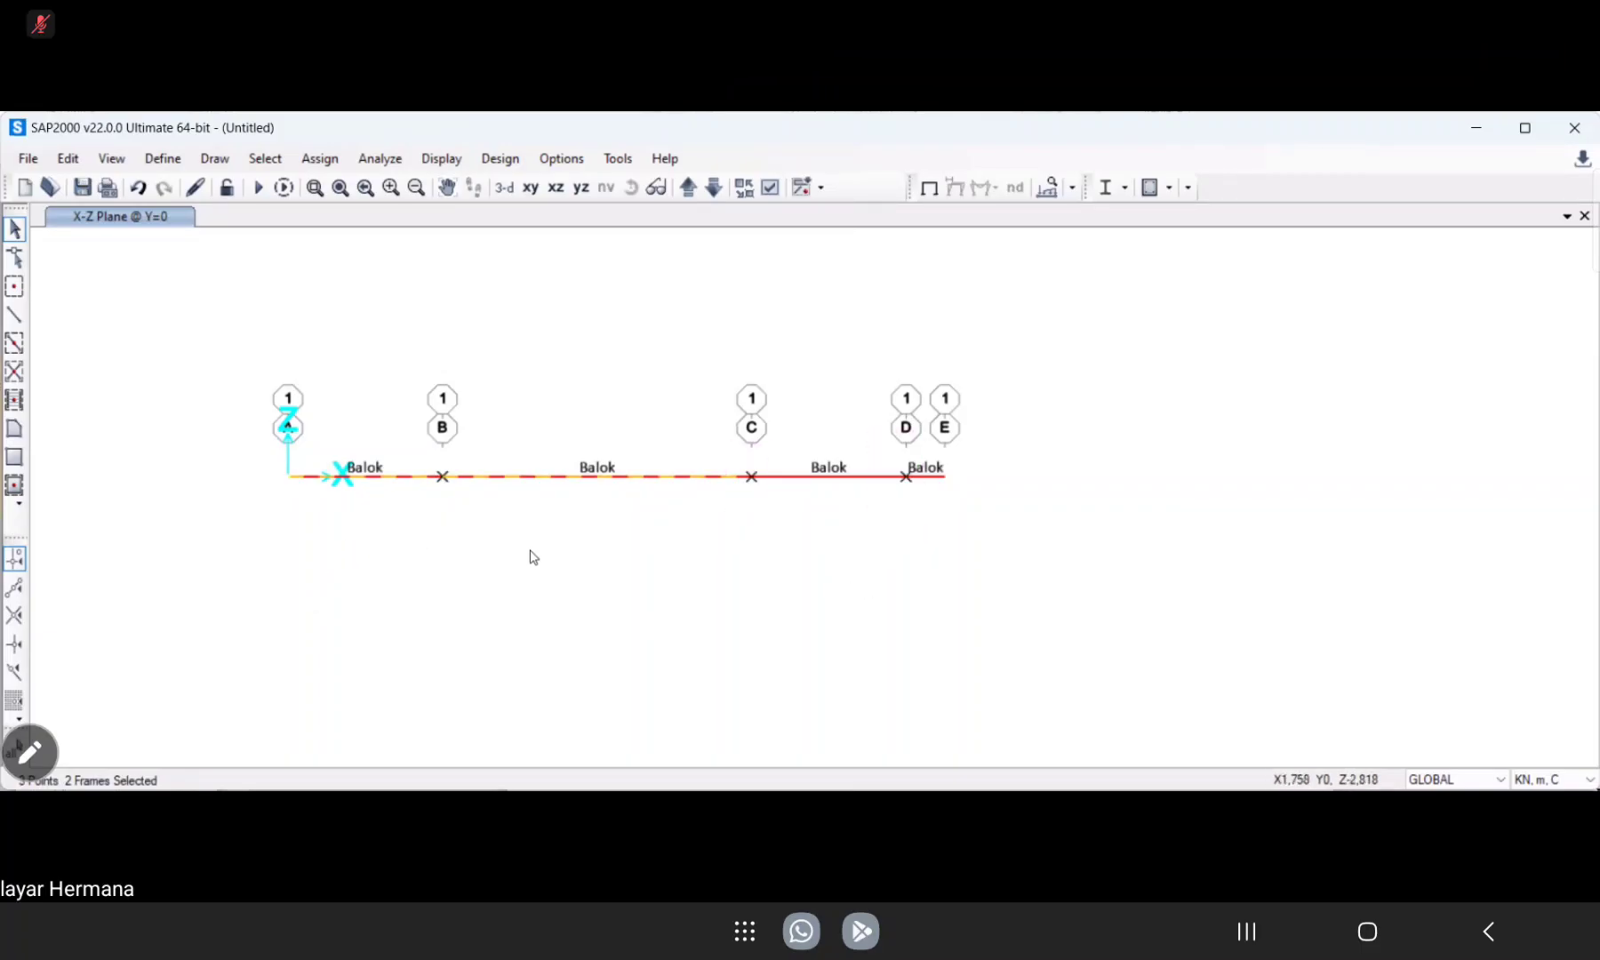
{"action": "left_click_drag", "start_coordinate": [679, 621], "coordinate": [469, 414]}
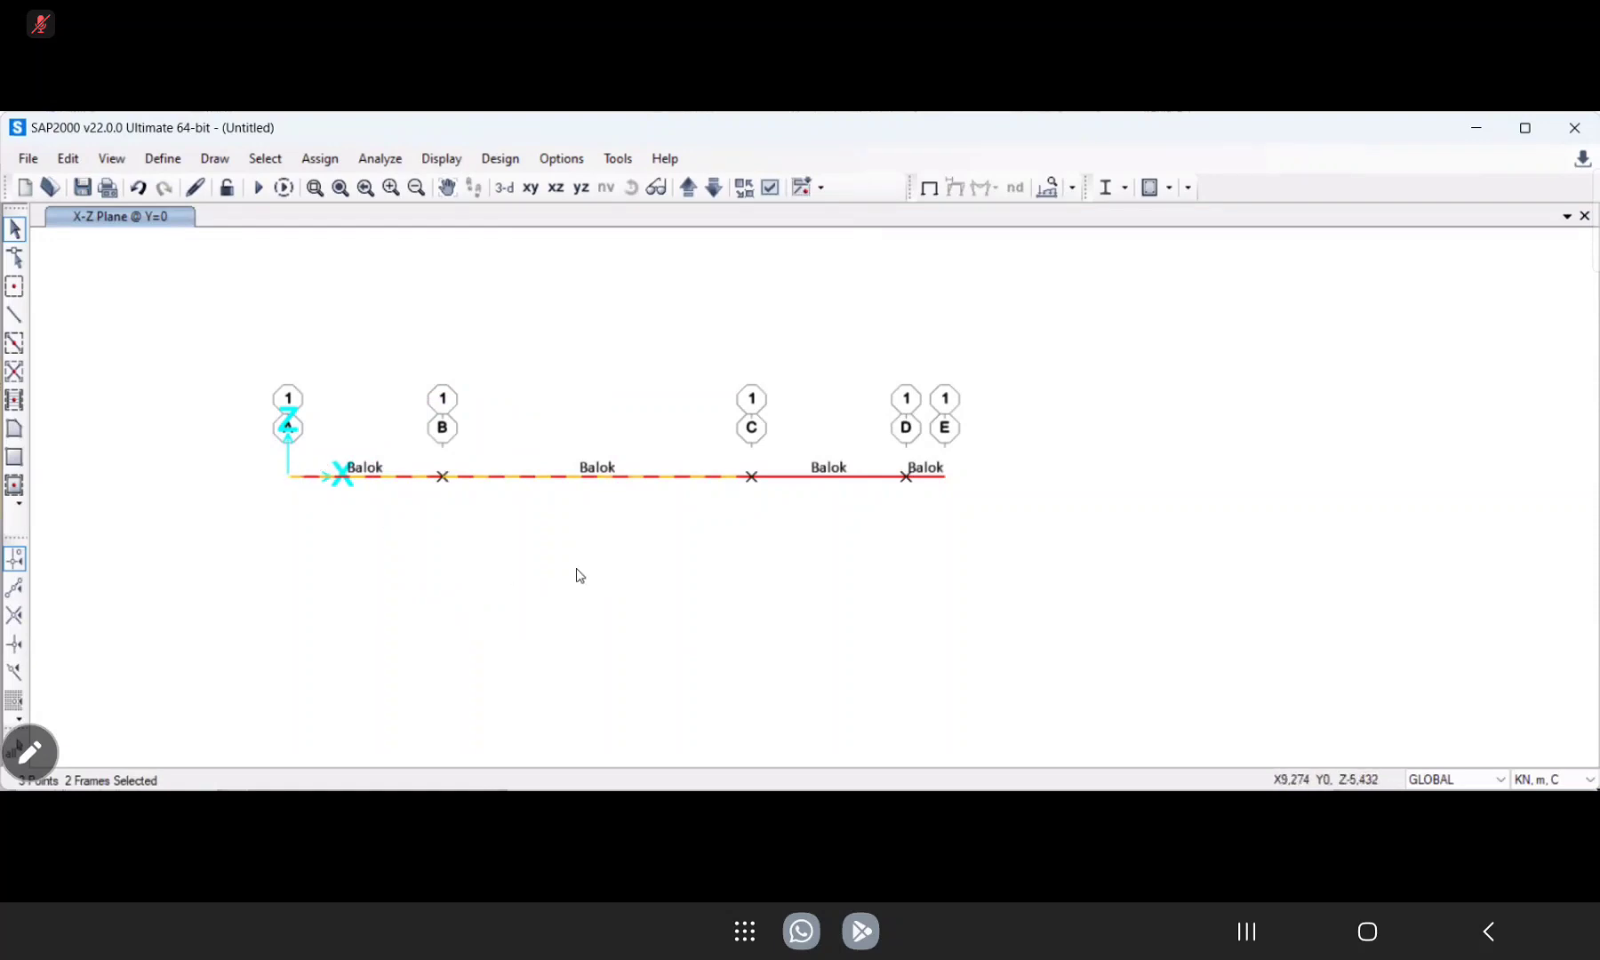
{"action": "left_click", "coordinate": [320, 159]}
{"action": "mouse_move", "coordinate": [401, 185]}
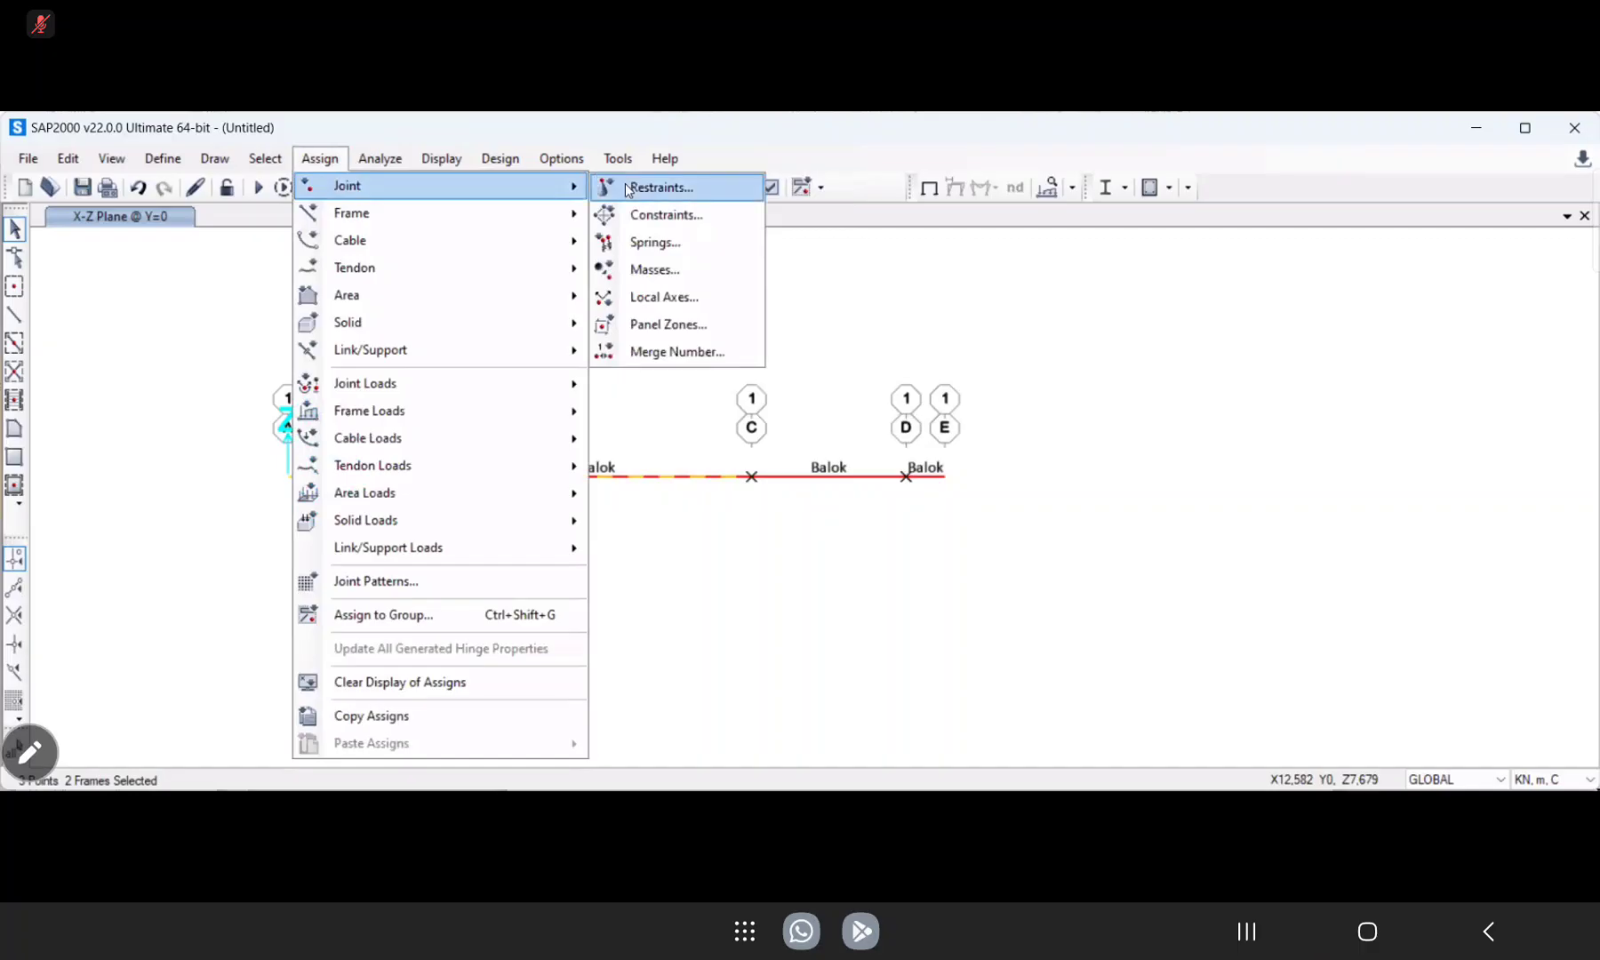
{"action": "left_click", "coordinate": [653, 192]}
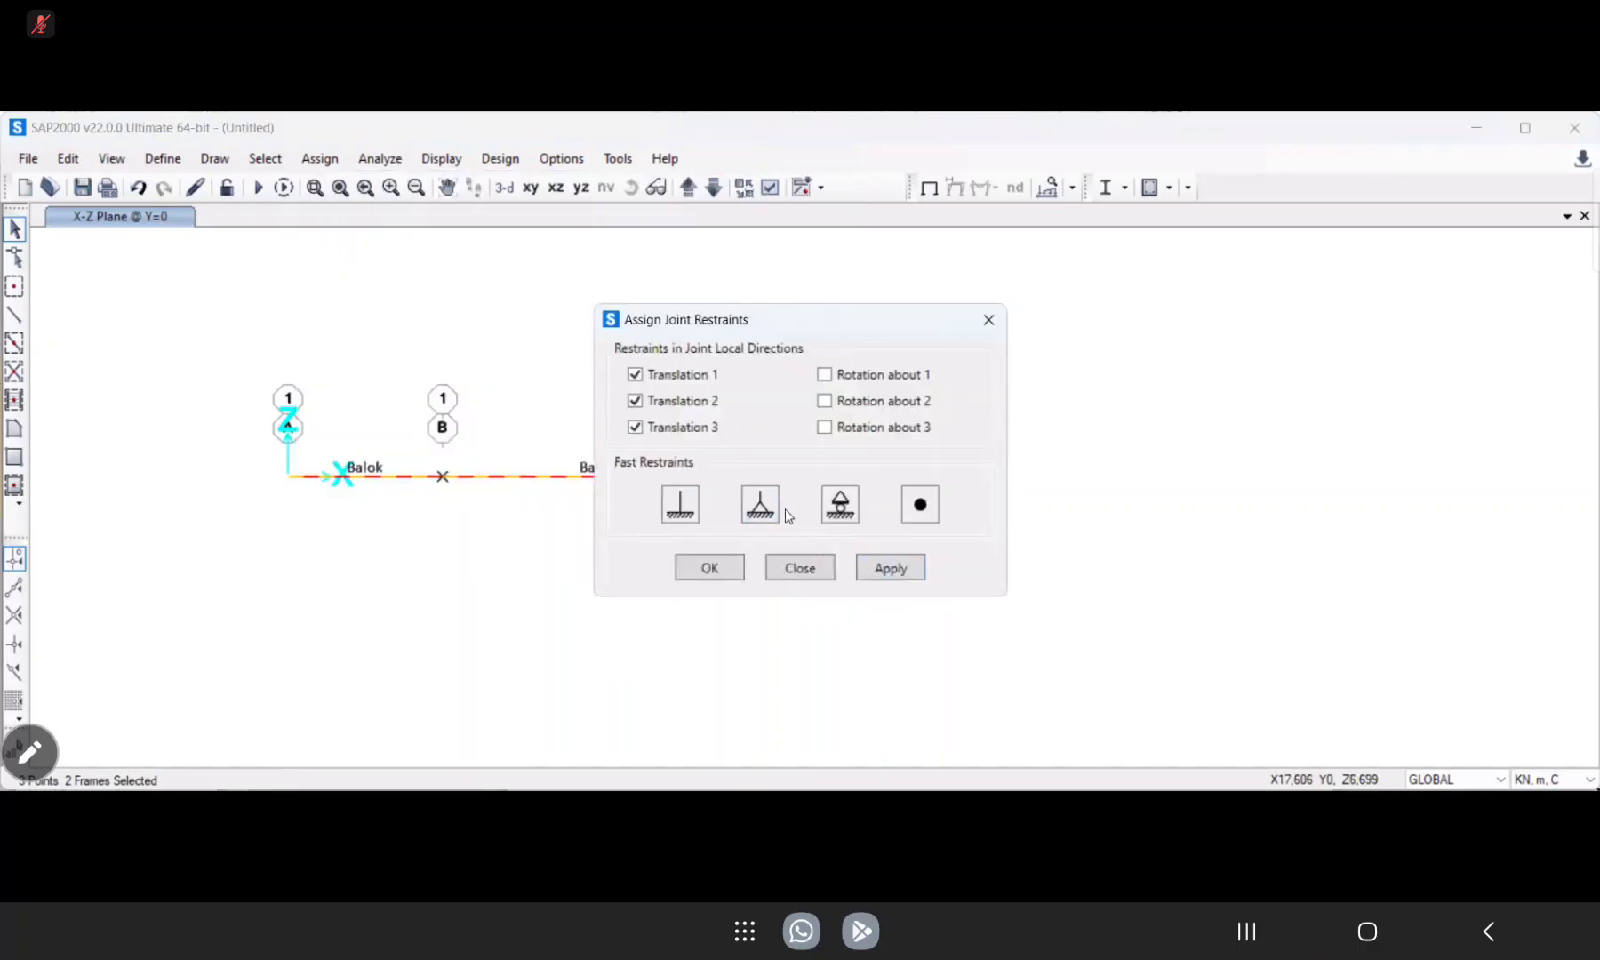
{"action": "left_click", "coordinate": [891, 569]}
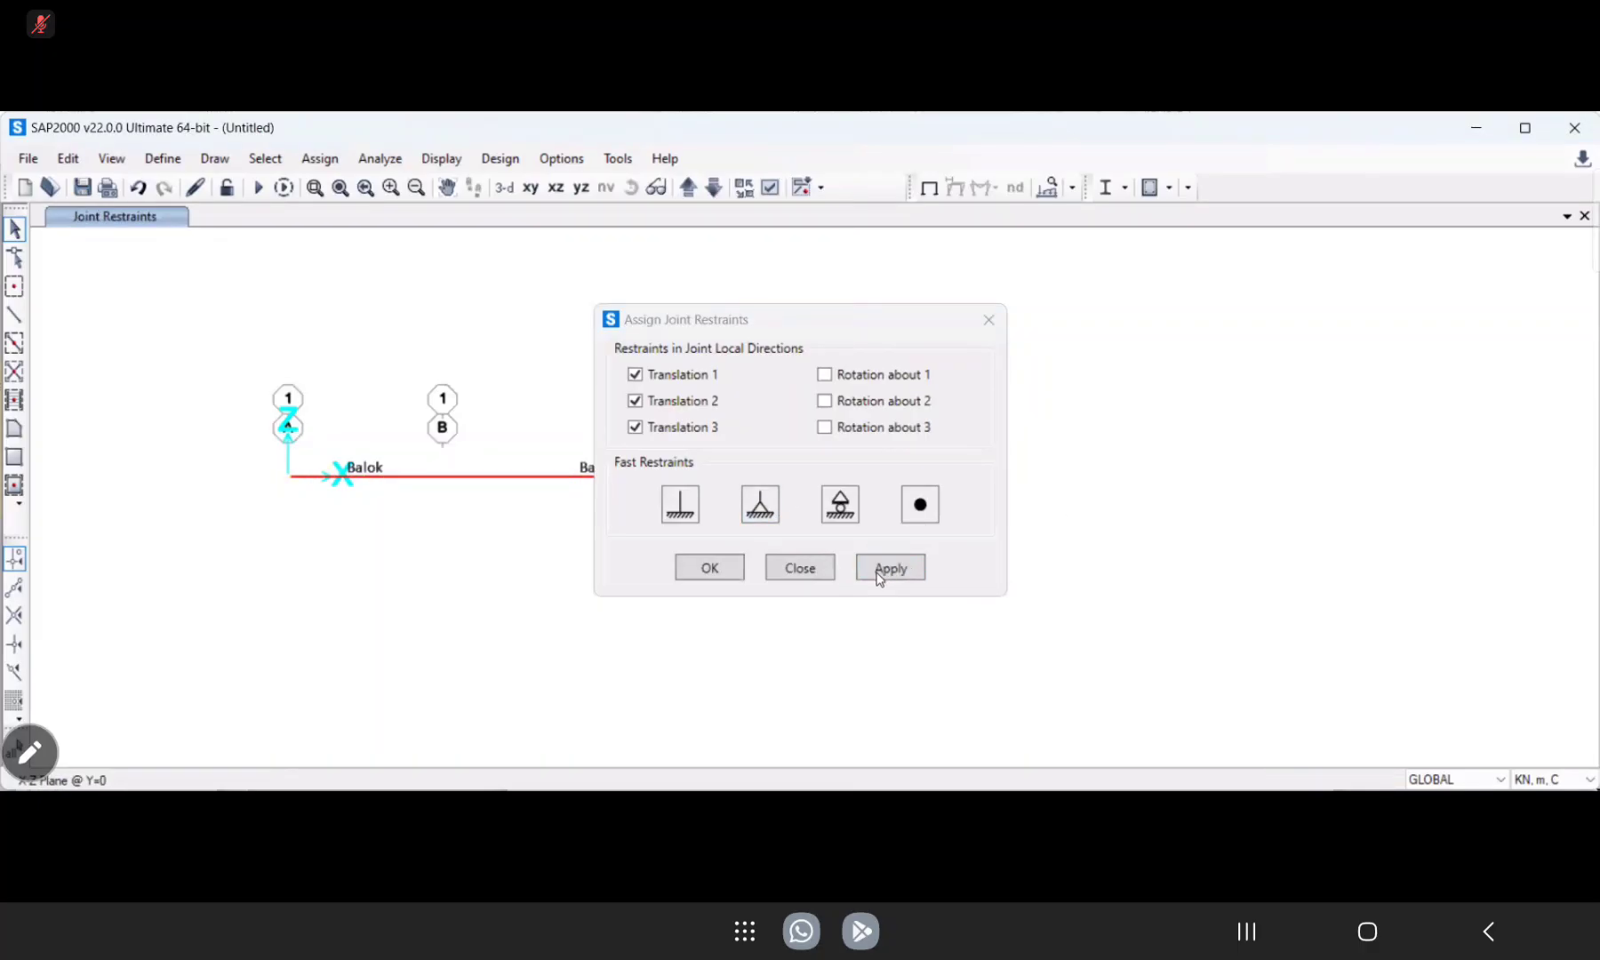
{"action": "left_click", "coordinate": [709, 574]}
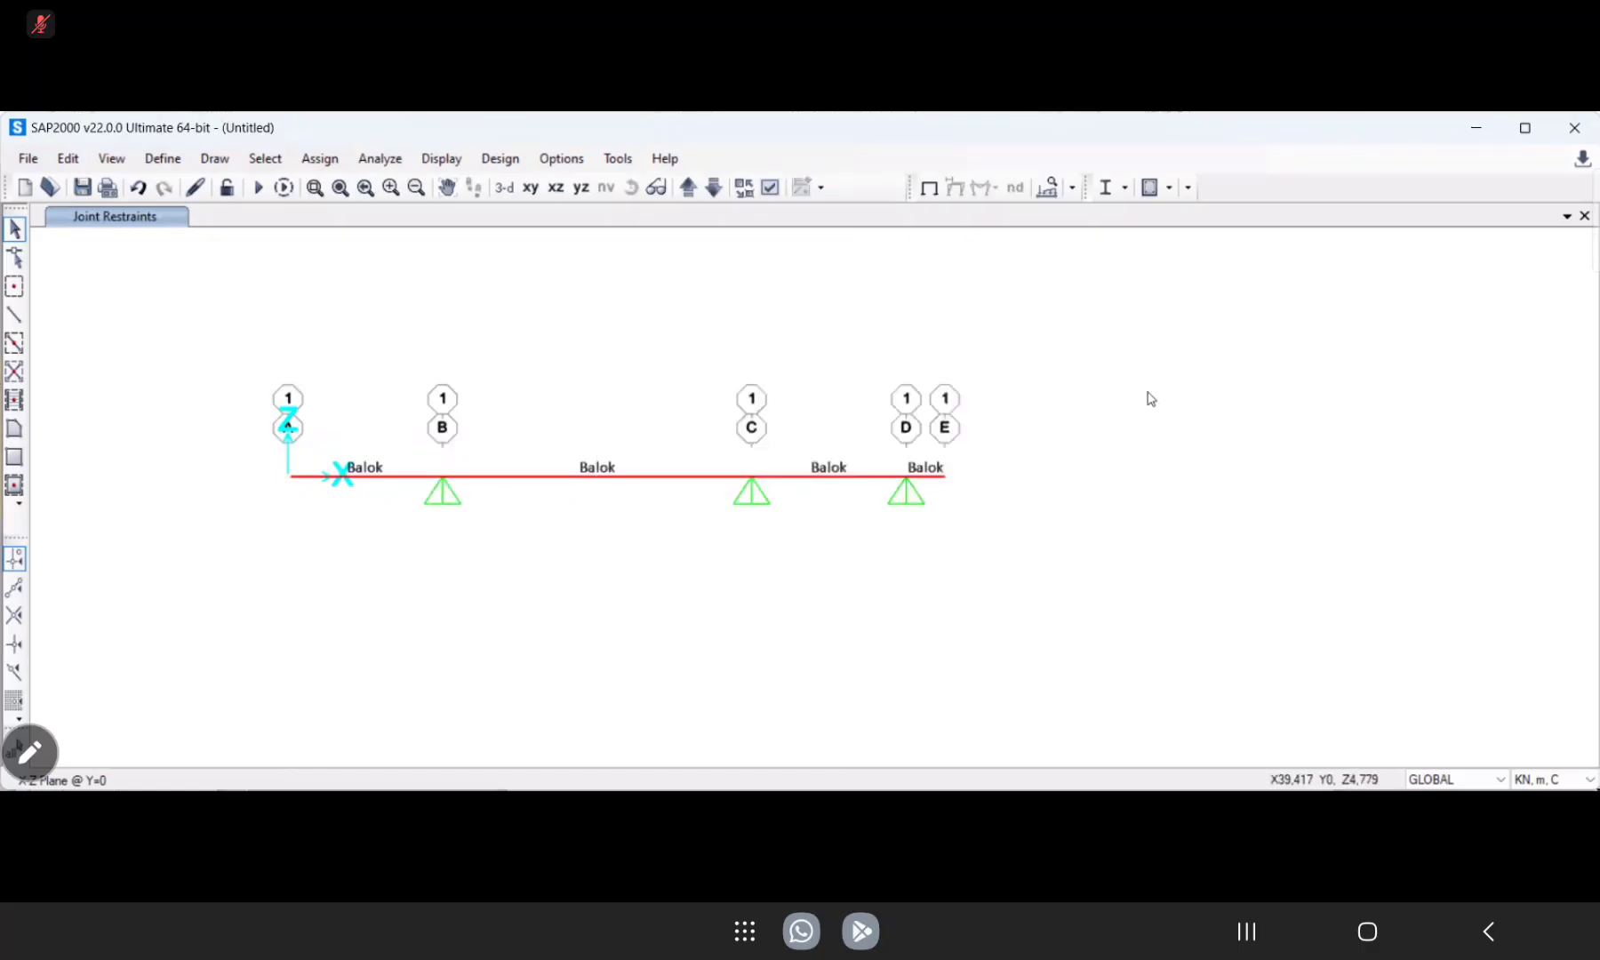
Assign a fixed restraint, with all three translations and all three rotations restrained, to the joint at grid line A.
{"action": "left_click", "coordinate": [289, 477]}
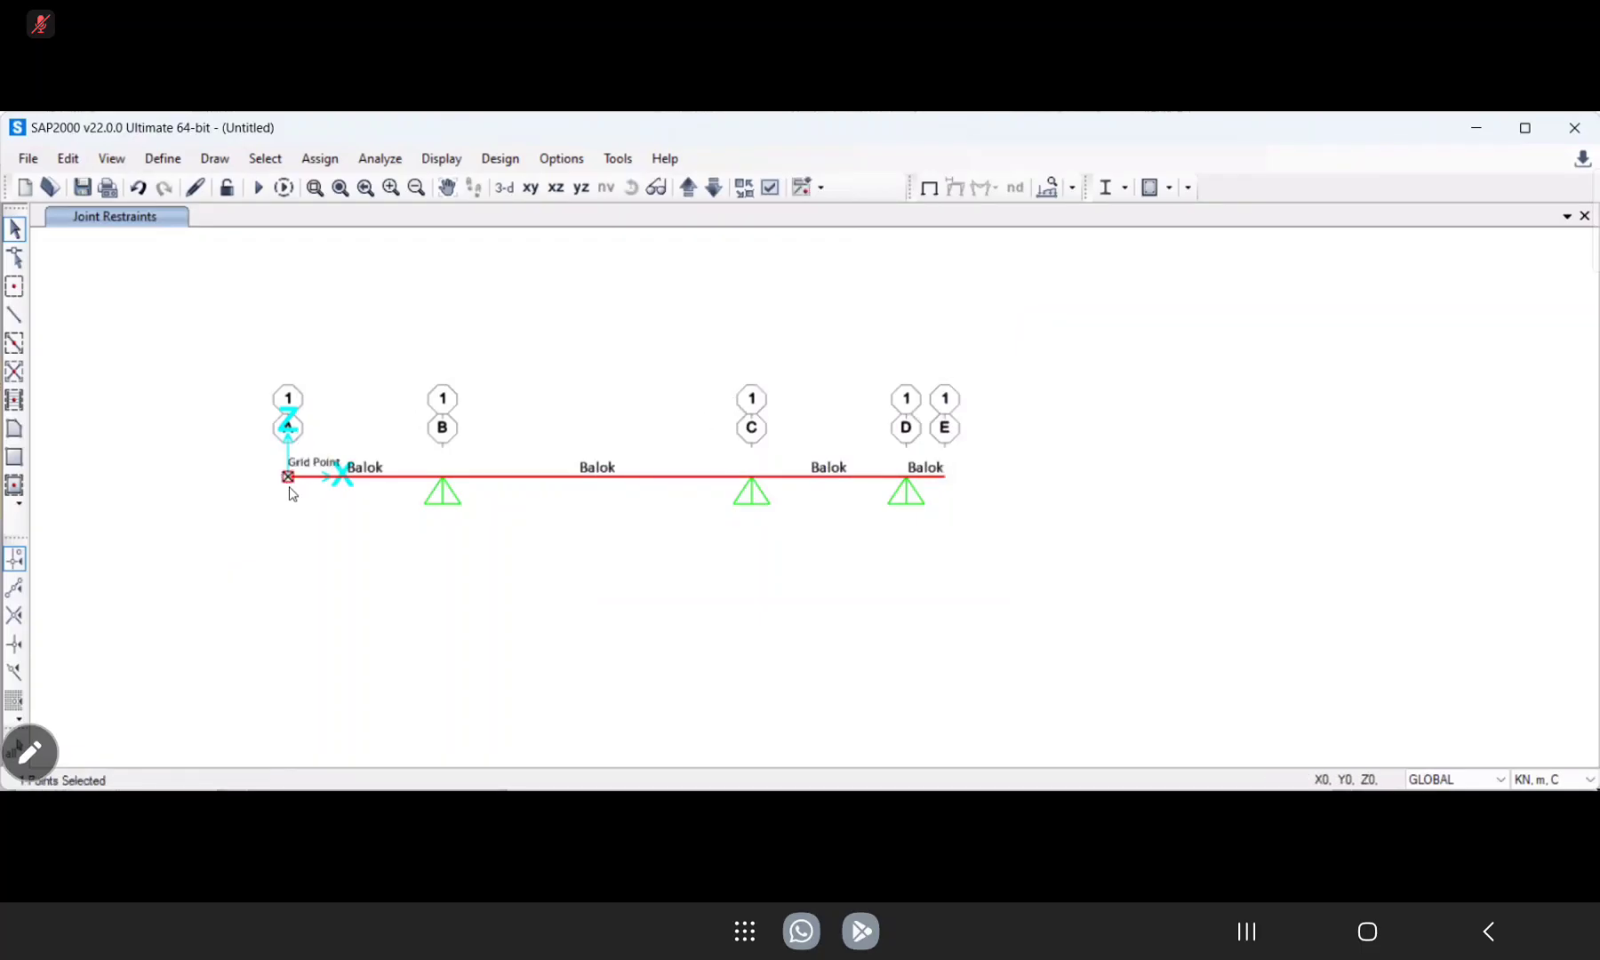
{"action": "left_click", "coordinate": [320, 160]}
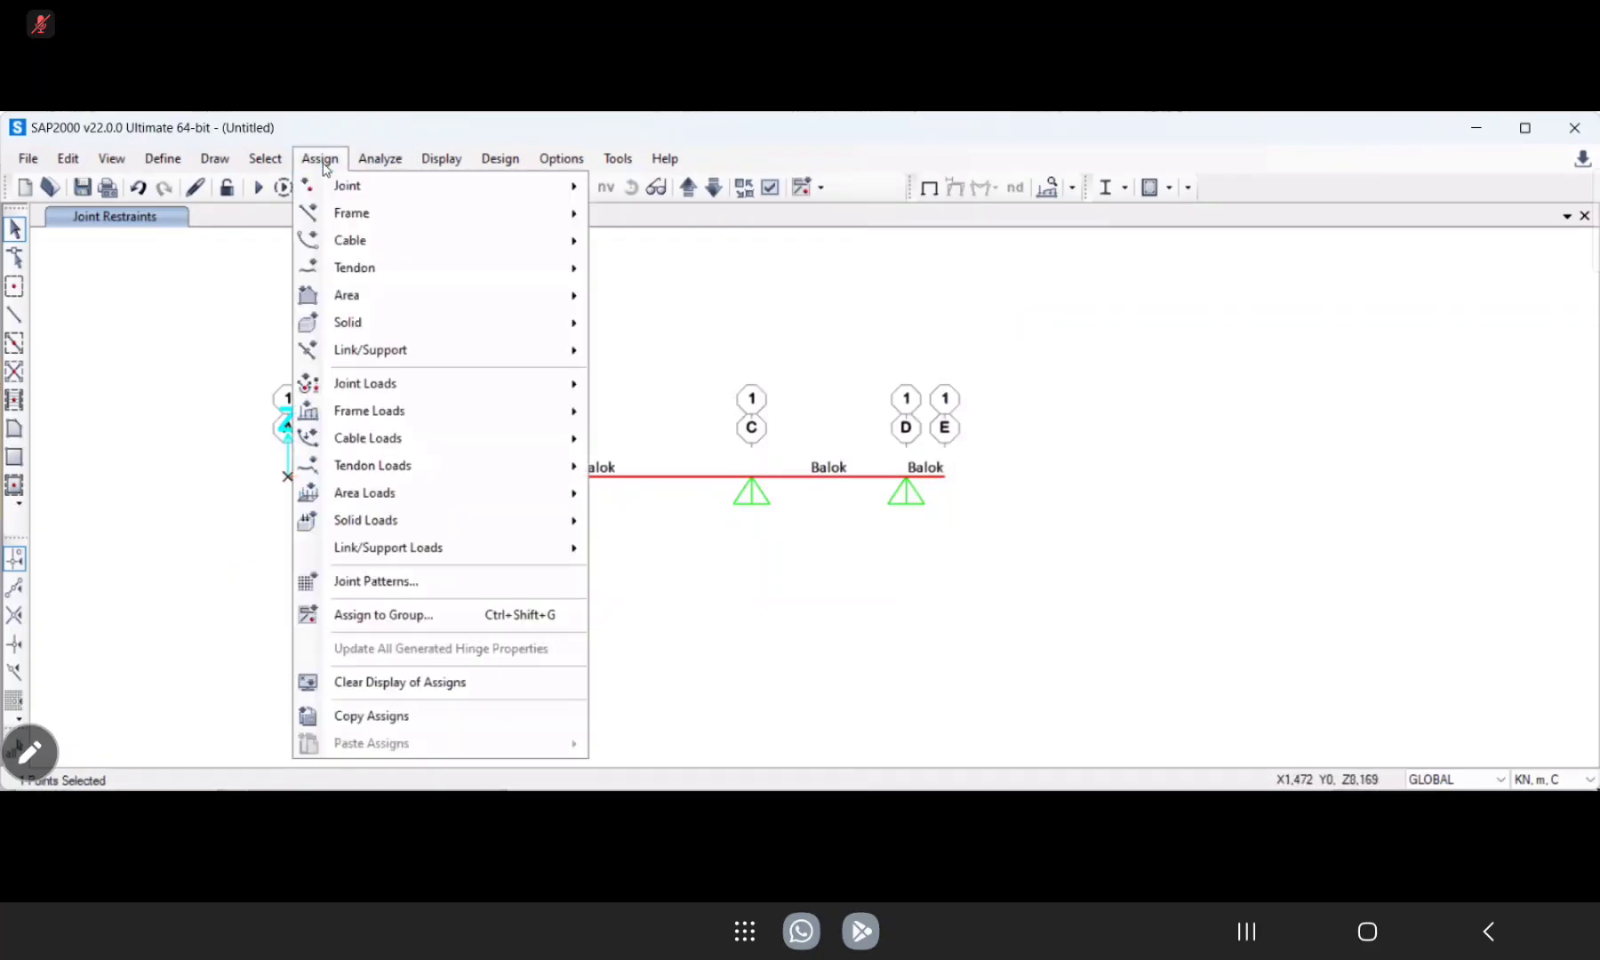
{"action": "mouse_move", "coordinate": [366, 187]}
{"action": "left_click", "coordinate": [653, 184]}
{"action": "left_click", "coordinate": [319, 159]}
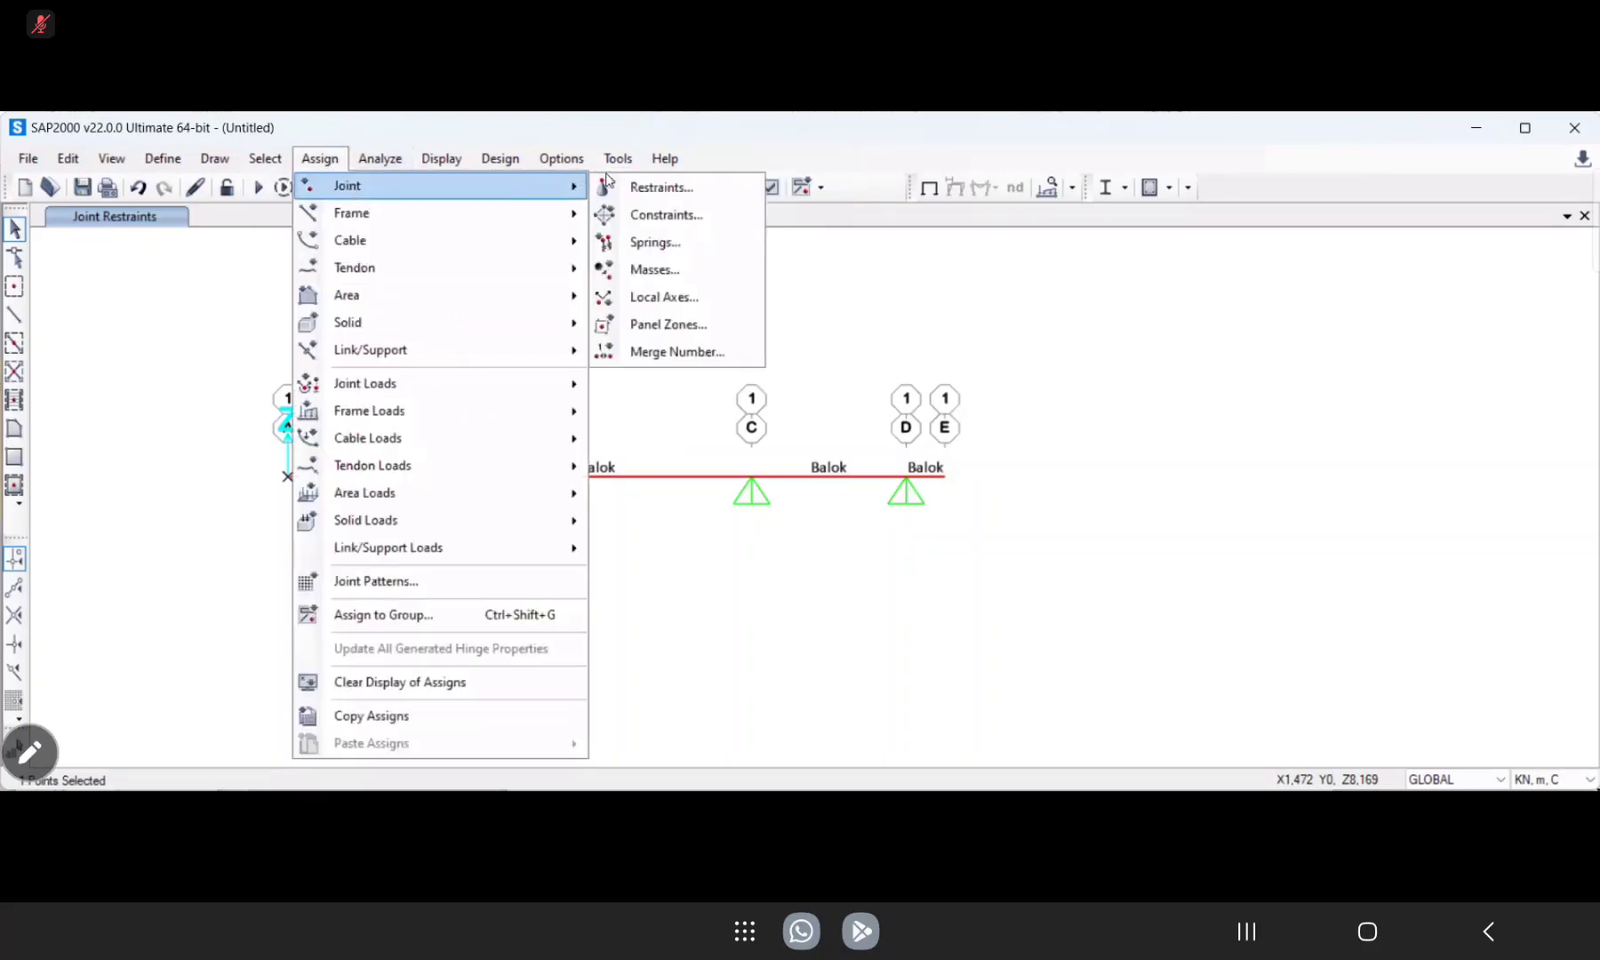
{"action": "left_click", "coordinate": [620, 196]}
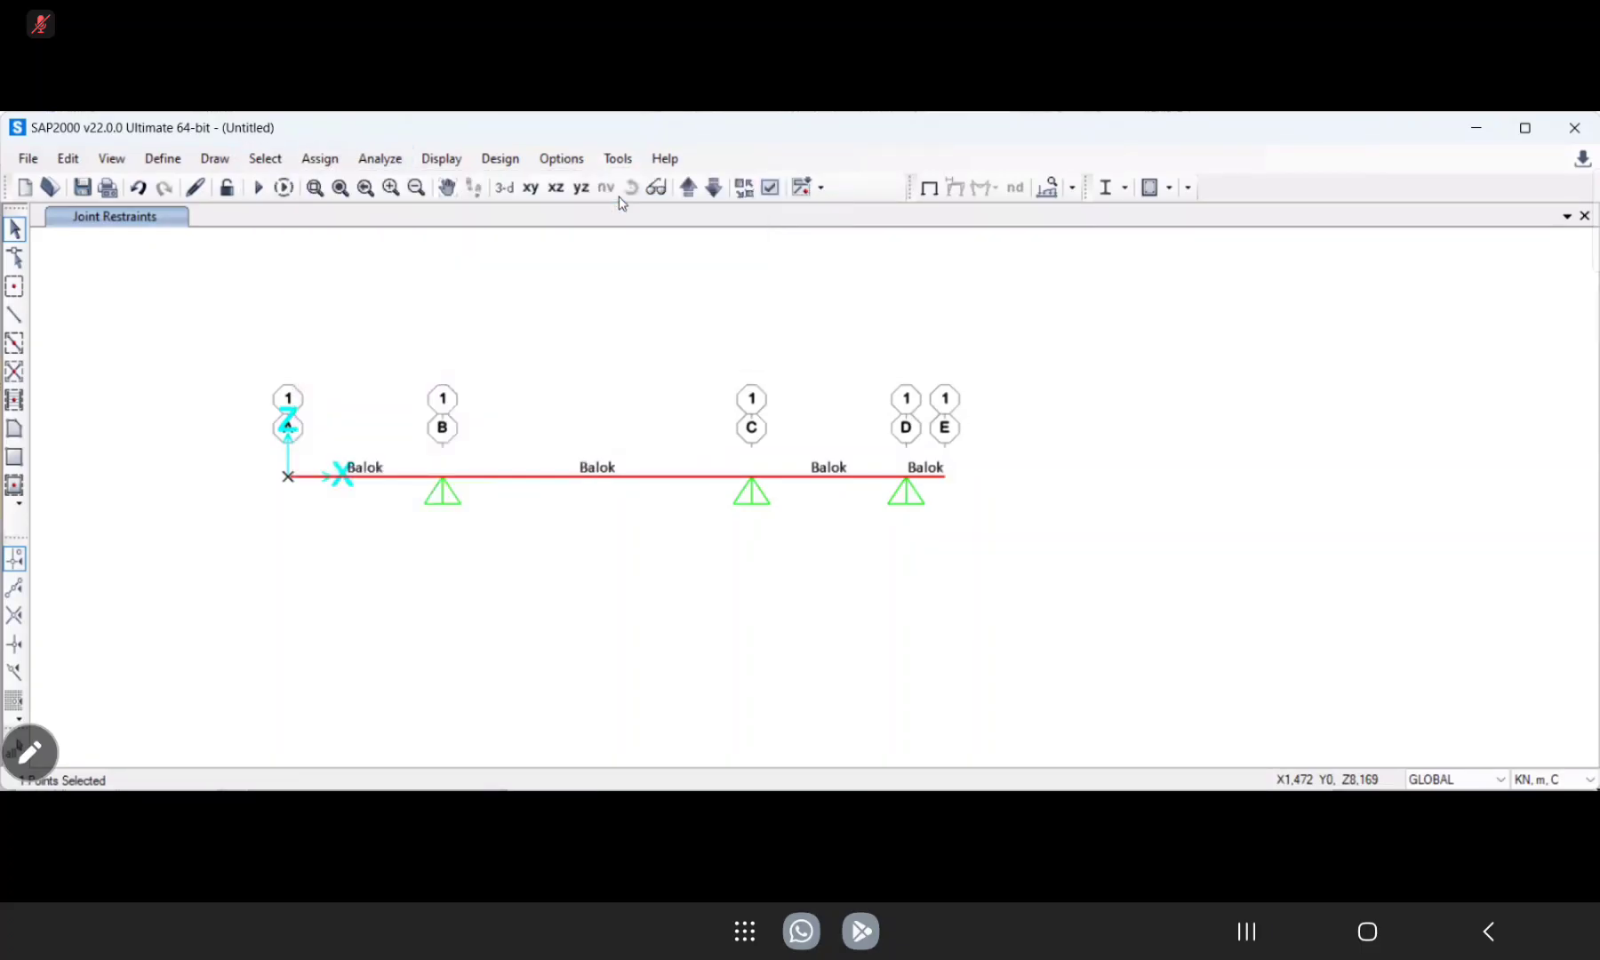
{"action": "left_click", "coordinate": [685, 513]}
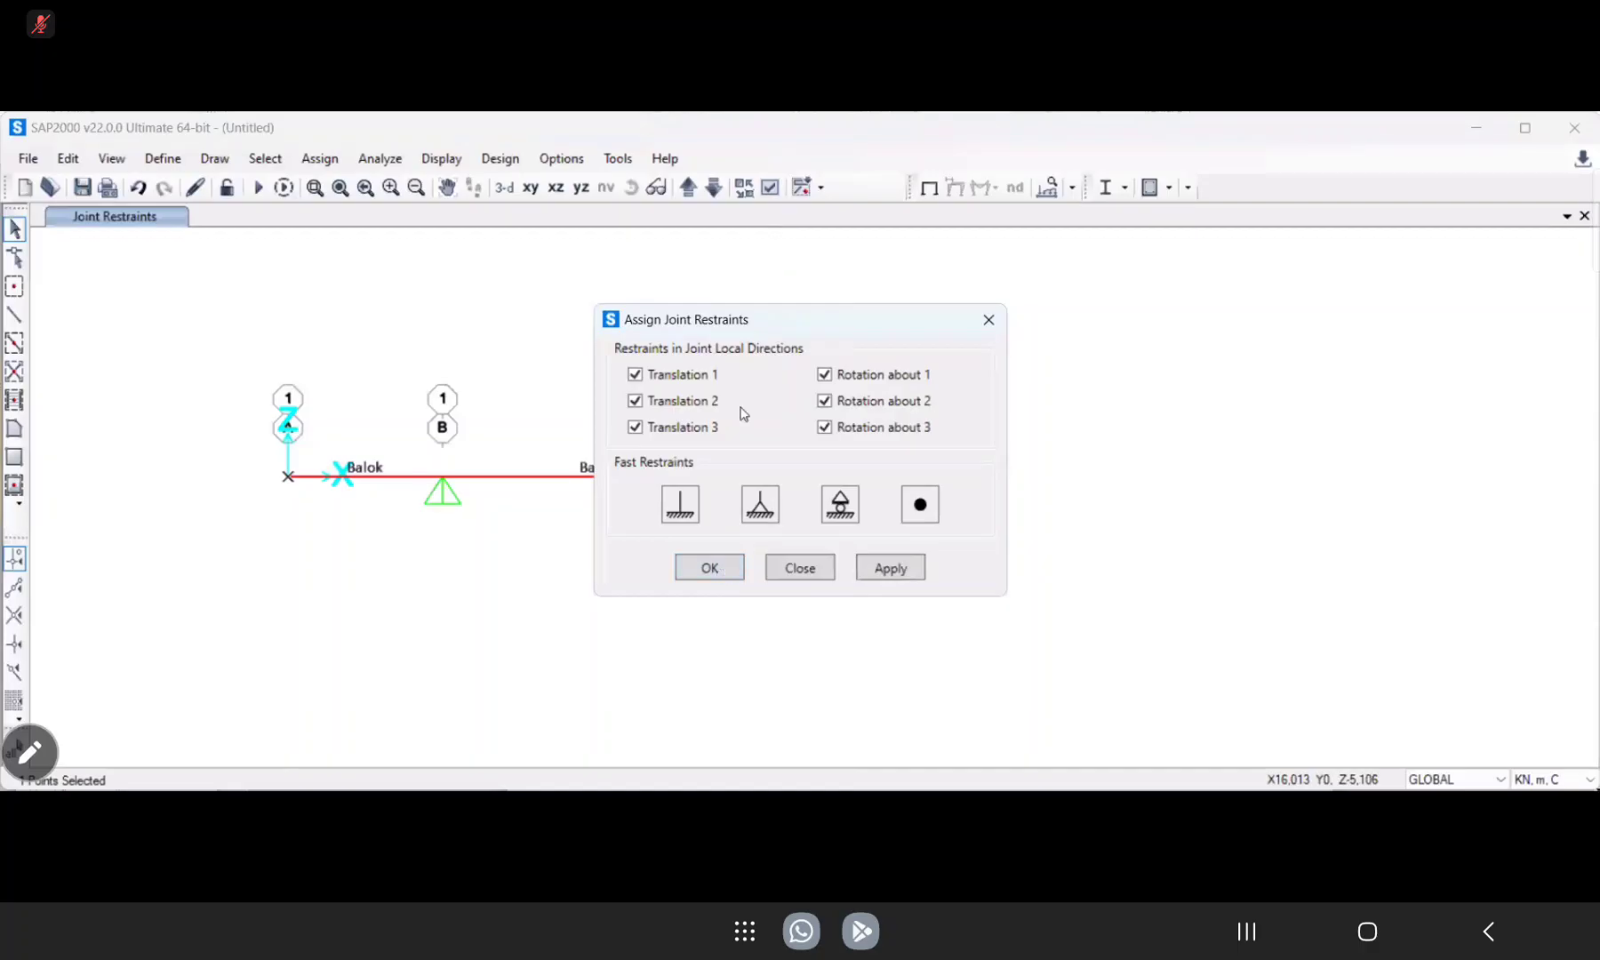
{"action": "left_click", "coordinate": [878, 570]}
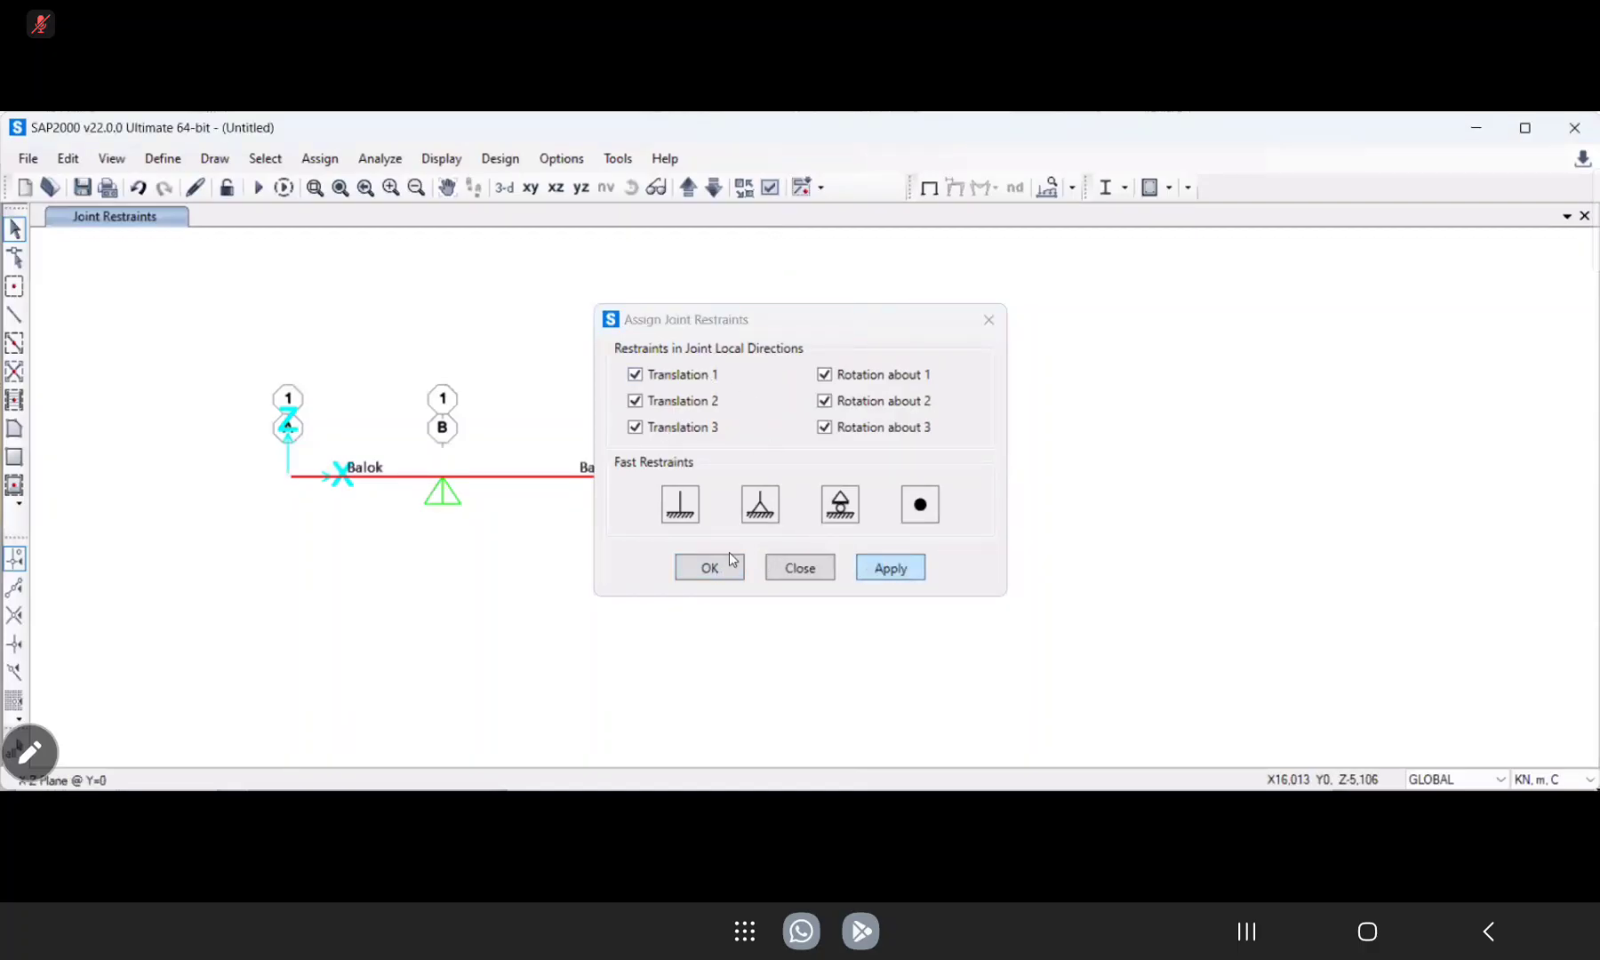
{"action": "left_click", "coordinate": [712, 568]}
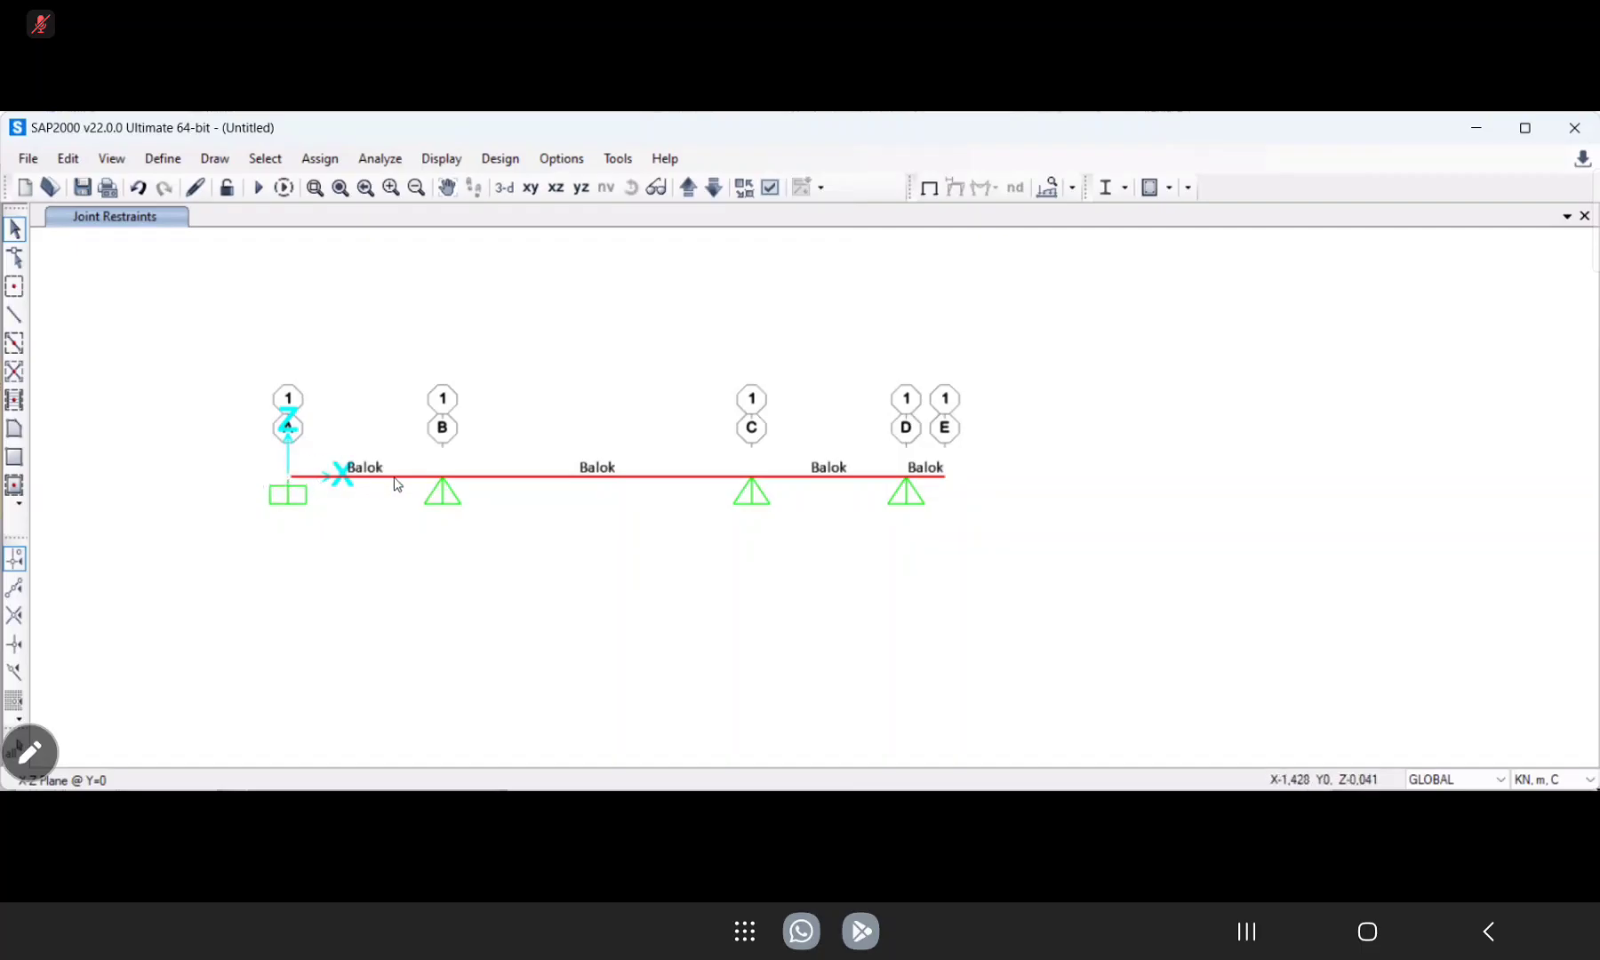
Assign standard local axes rotated 90 degrees about X to the joint at grid line A.
{"action": "left_click", "coordinate": [291, 477]}
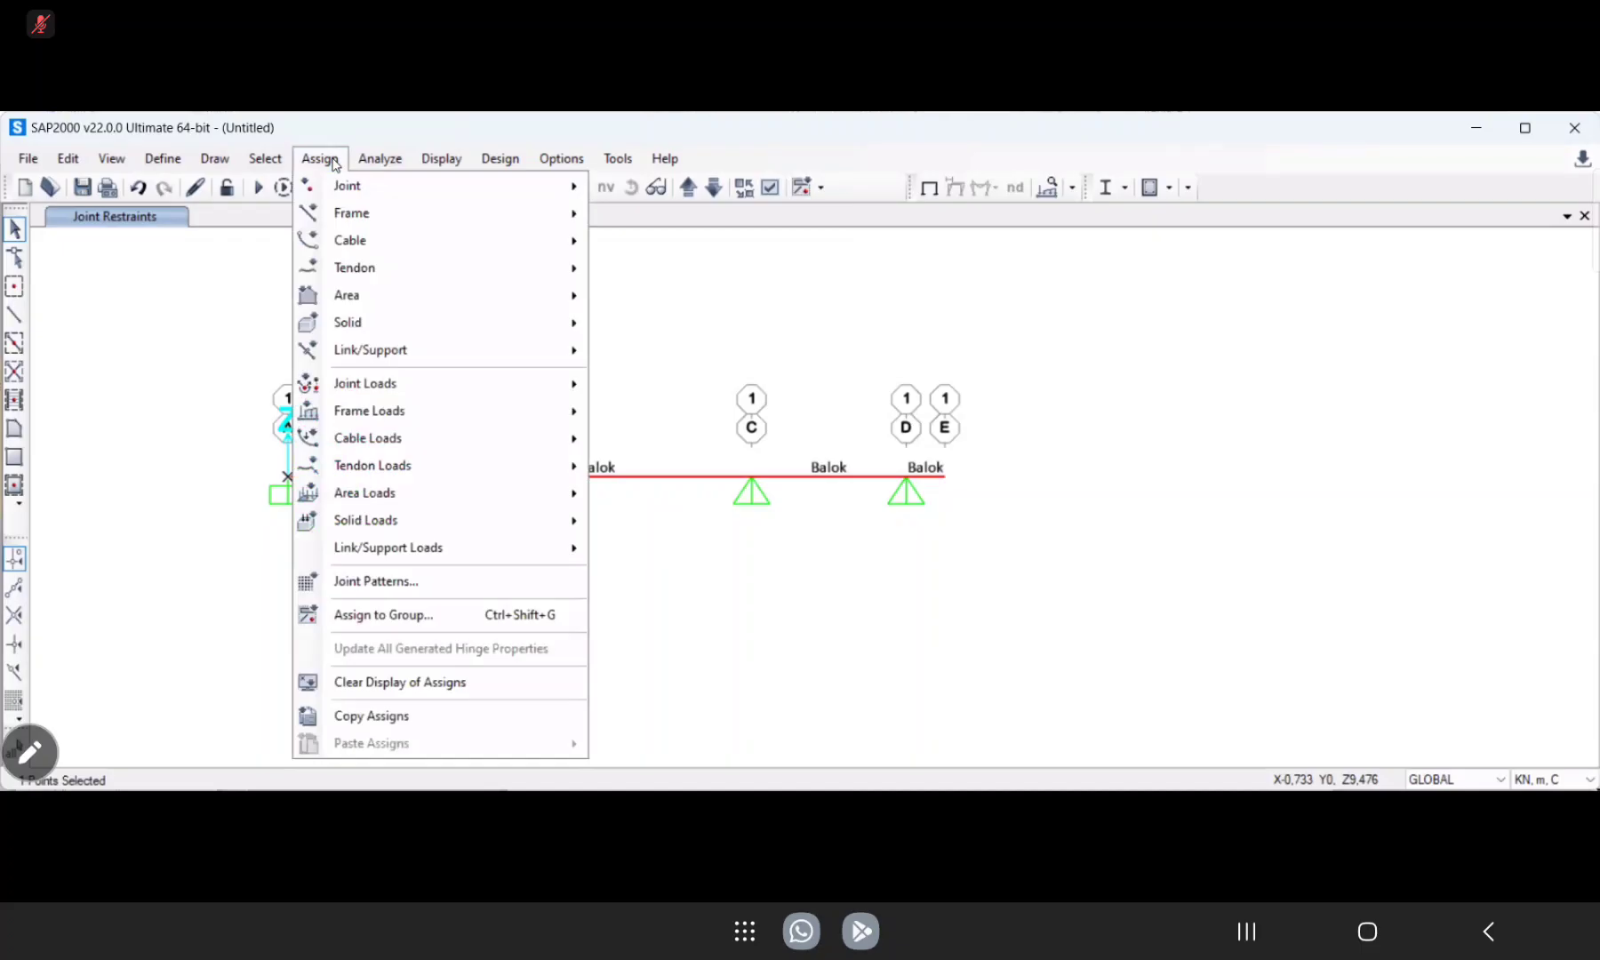
{"action": "left_click", "coordinate": [380, 160]}
{"action": "left_click", "coordinate": [380, 161]}
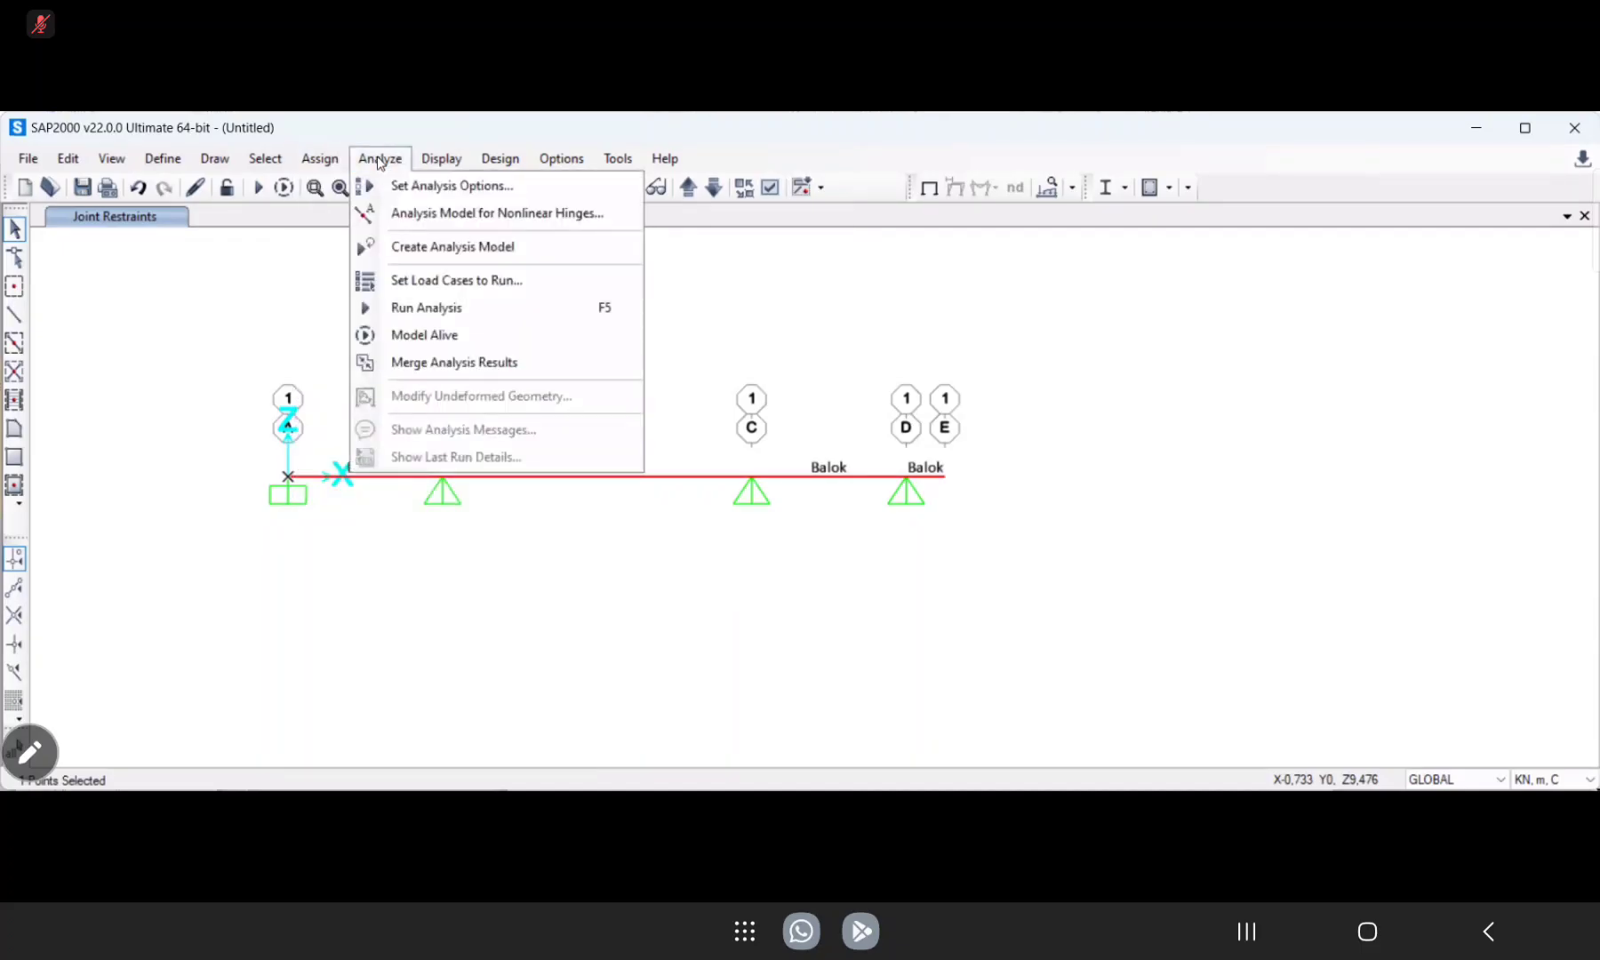
{"action": "left_click", "coordinate": [339, 164]}
{"action": "left_click", "coordinate": [276, 161]}
{"action": "left_click", "coordinate": [212, 169]}
{"action": "left_click", "coordinate": [302, 165]}
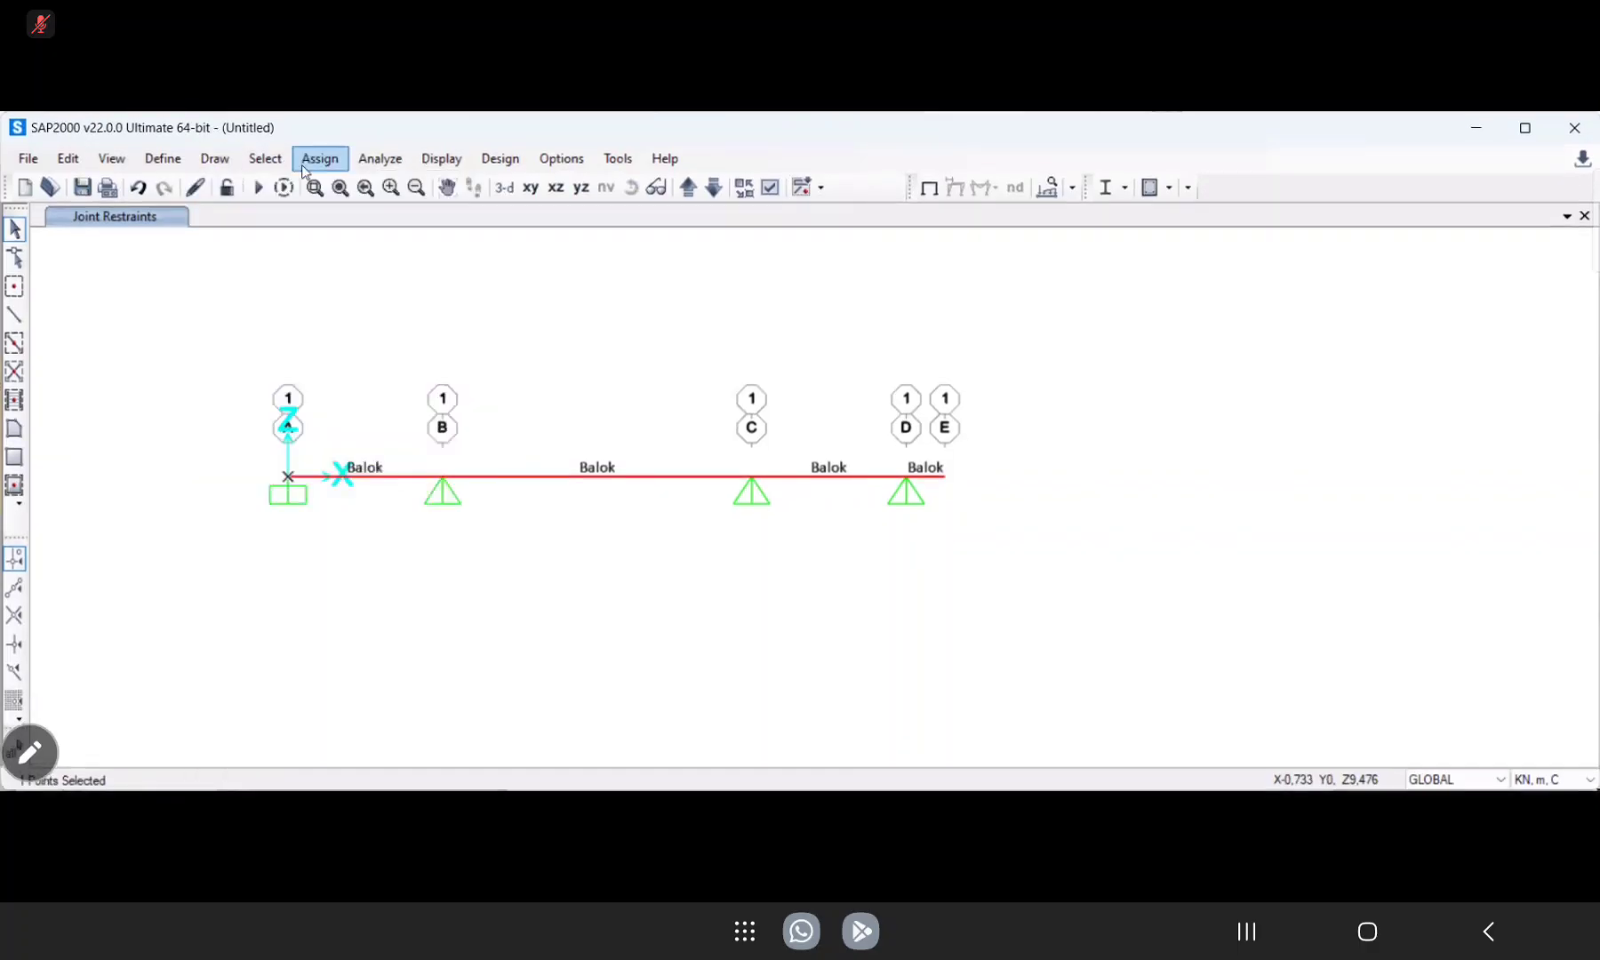
{"action": "left_click", "coordinate": [314, 168]}
{"action": "mouse_move", "coordinate": [333, 185]}
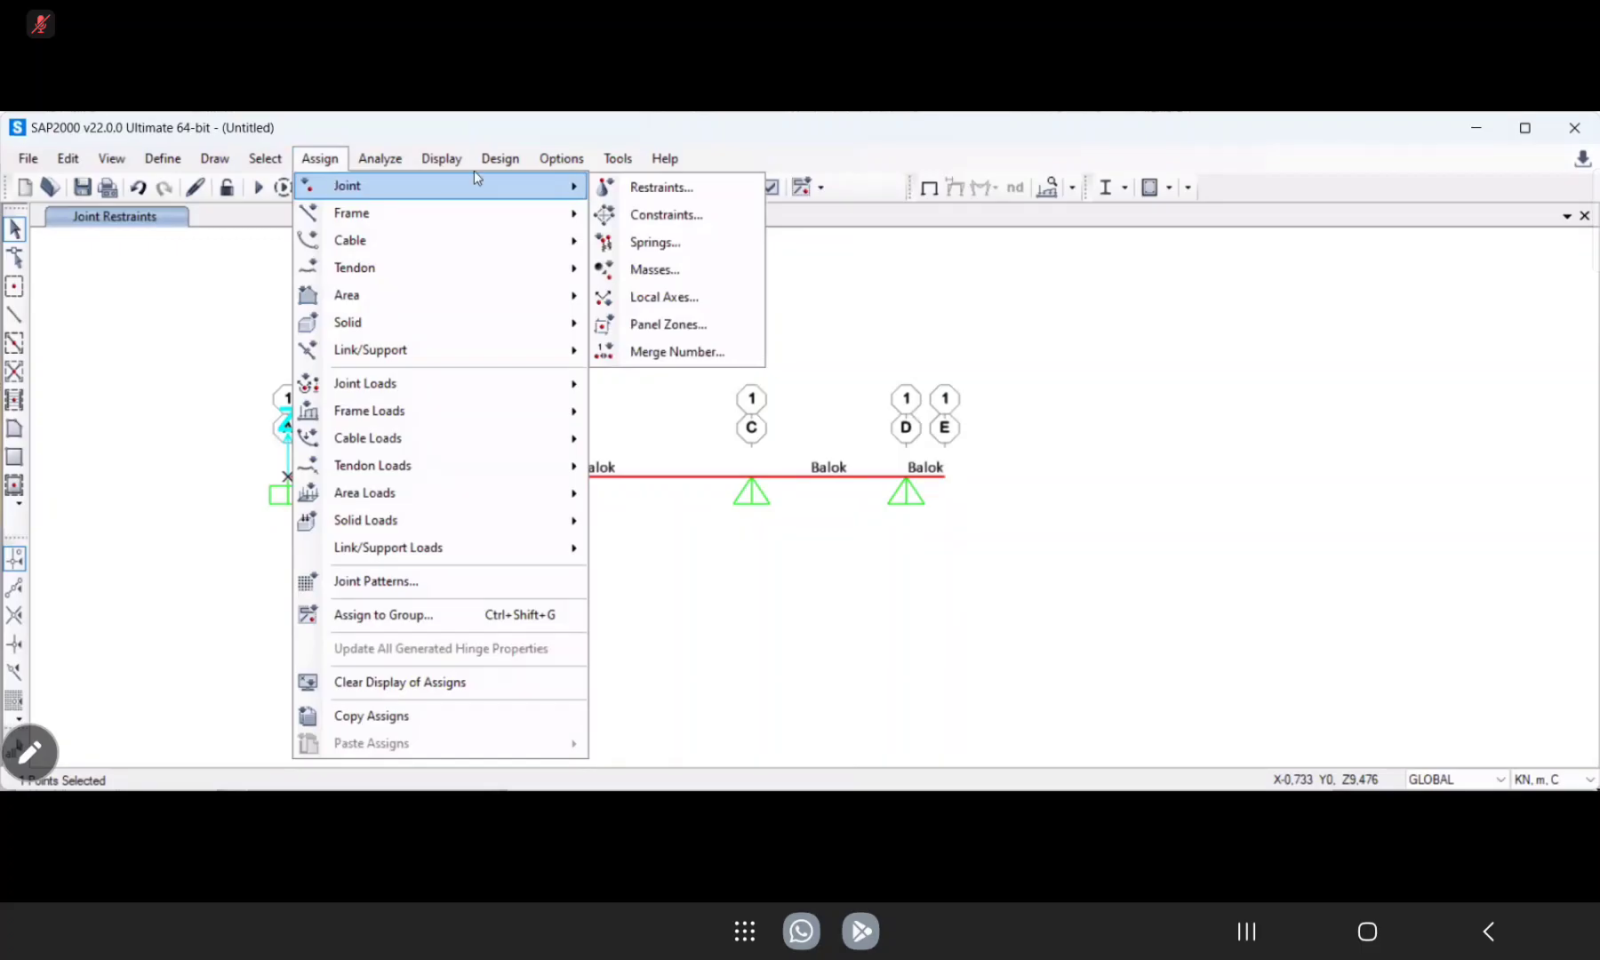
{"action": "left_click", "coordinate": [680, 298]}
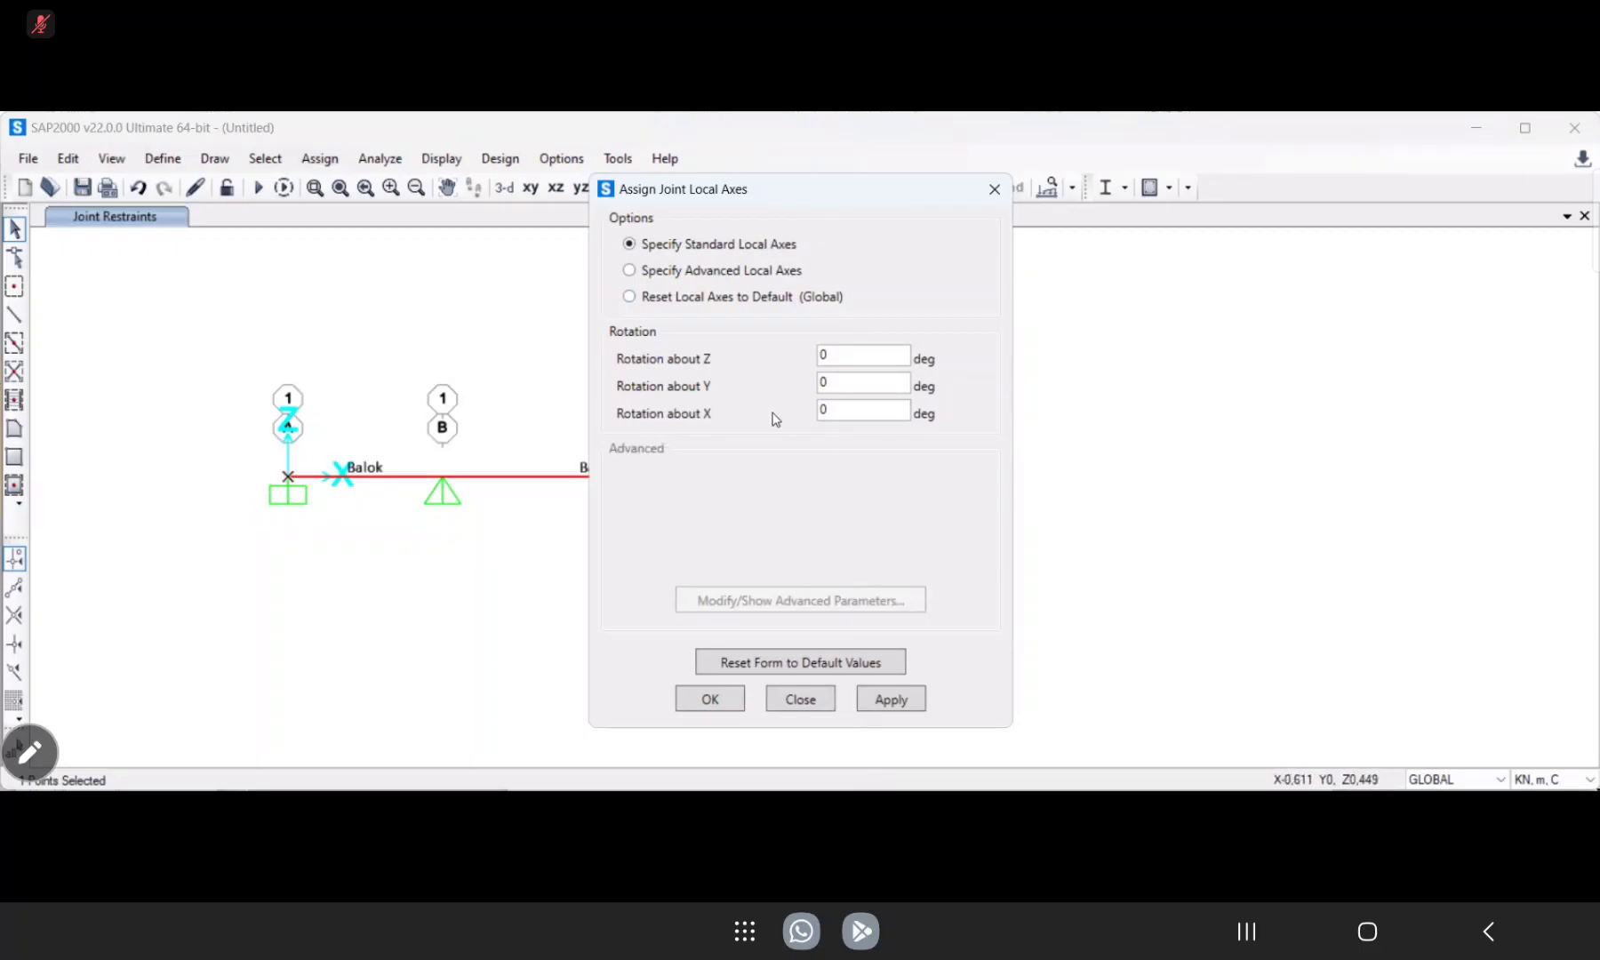
{"action": "left_click_drag", "start_coordinate": [832, 408], "coordinate": [816, 411]}
{"action": "left_click", "coordinate": [898, 701]}
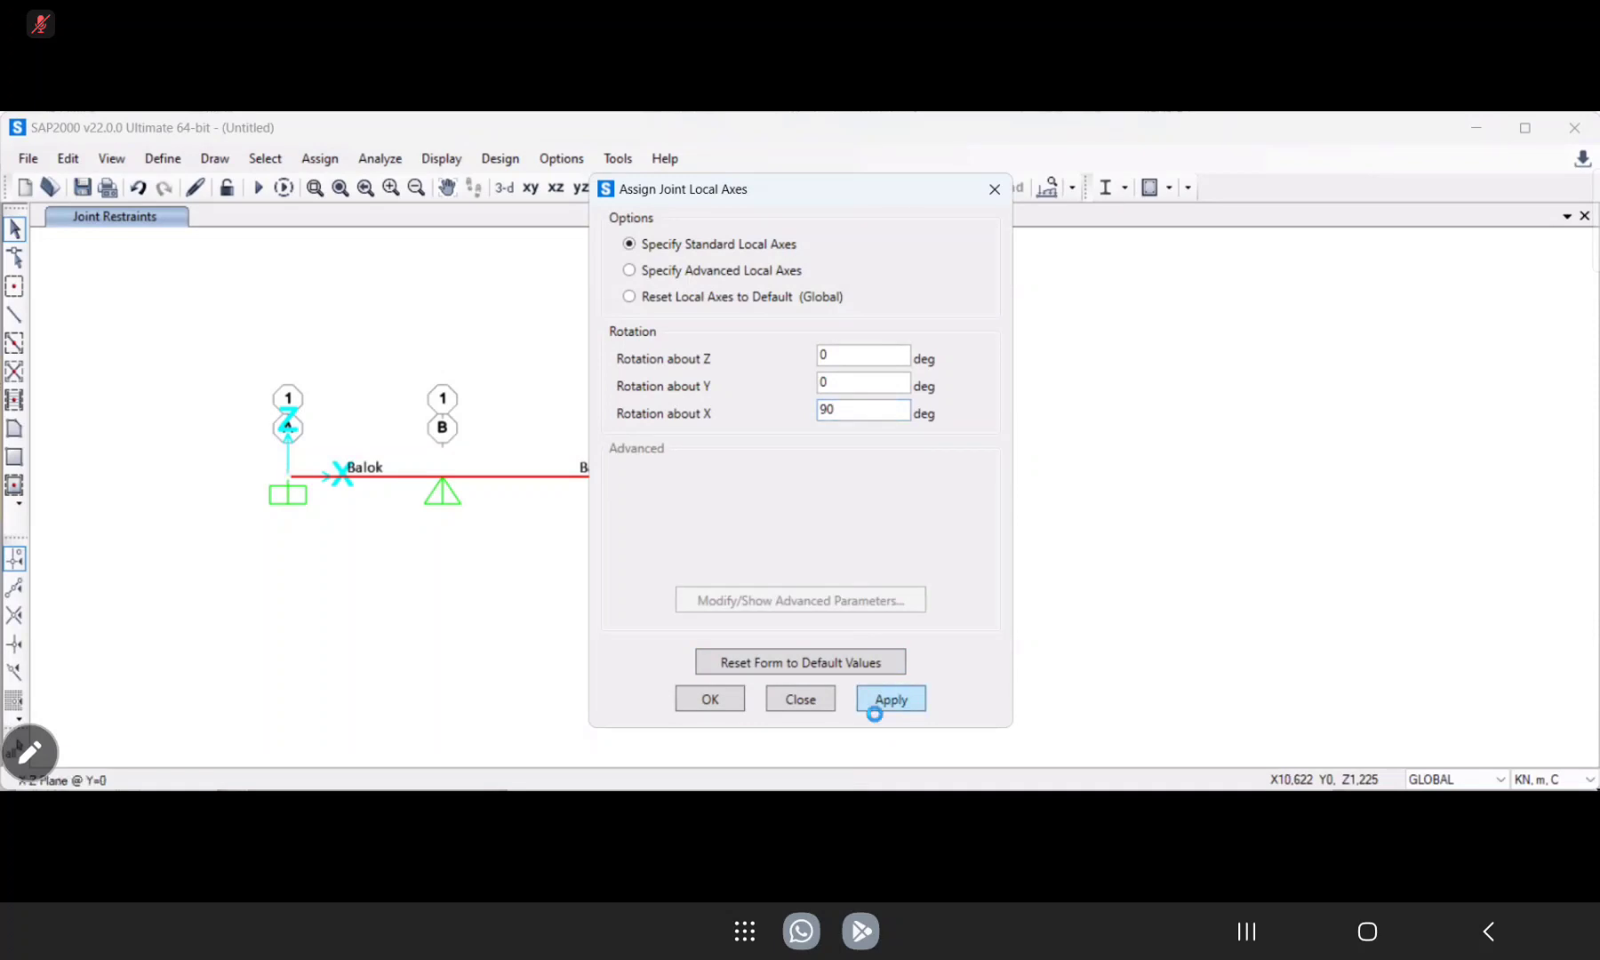
{"action": "left_click", "coordinate": [709, 701]}
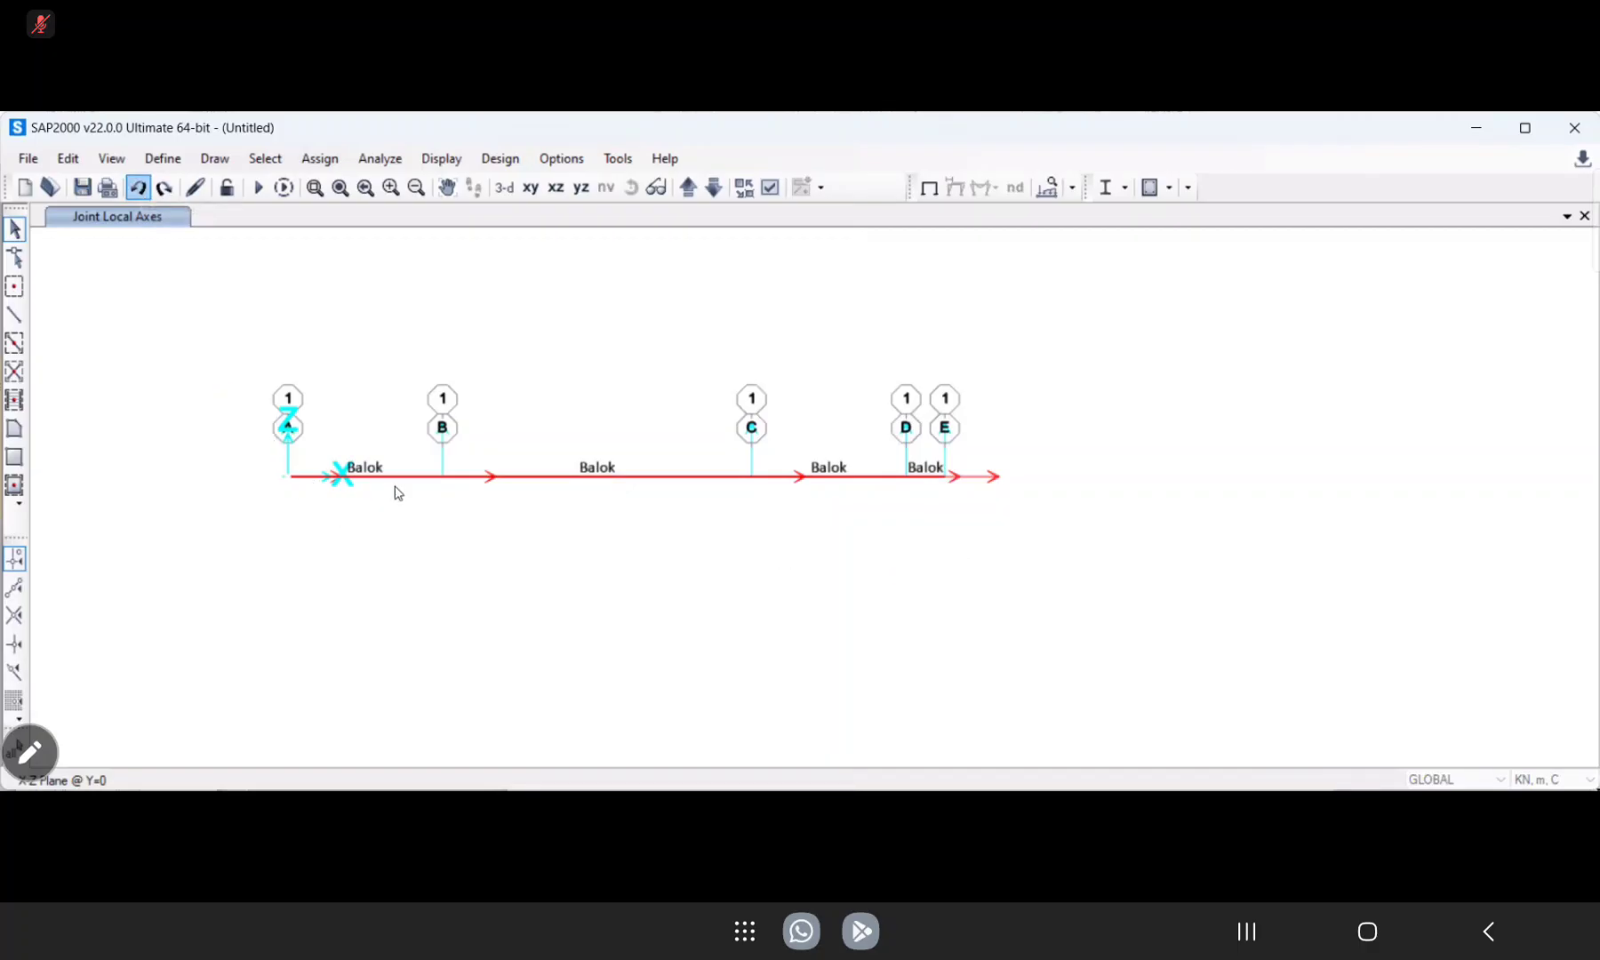
Set the local axes rotation about X to 0 degrees for the joint at grid line A.
{"action": "left_click", "coordinate": [288, 478]}
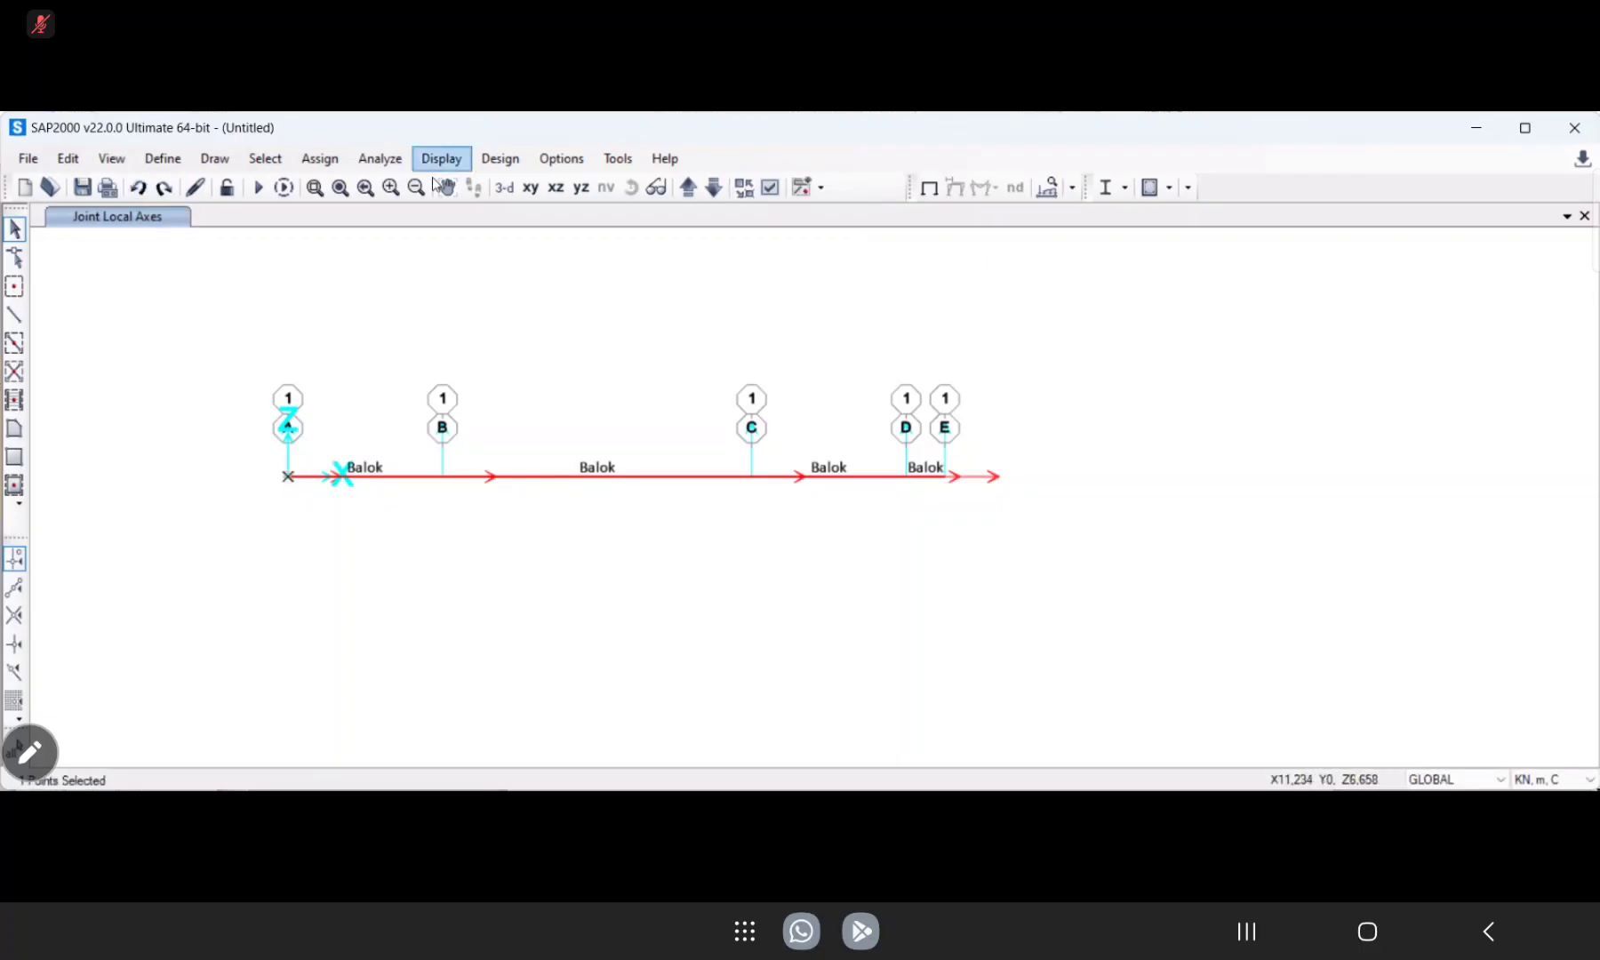
{"action": "left_click", "coordinate": [313, 161]}
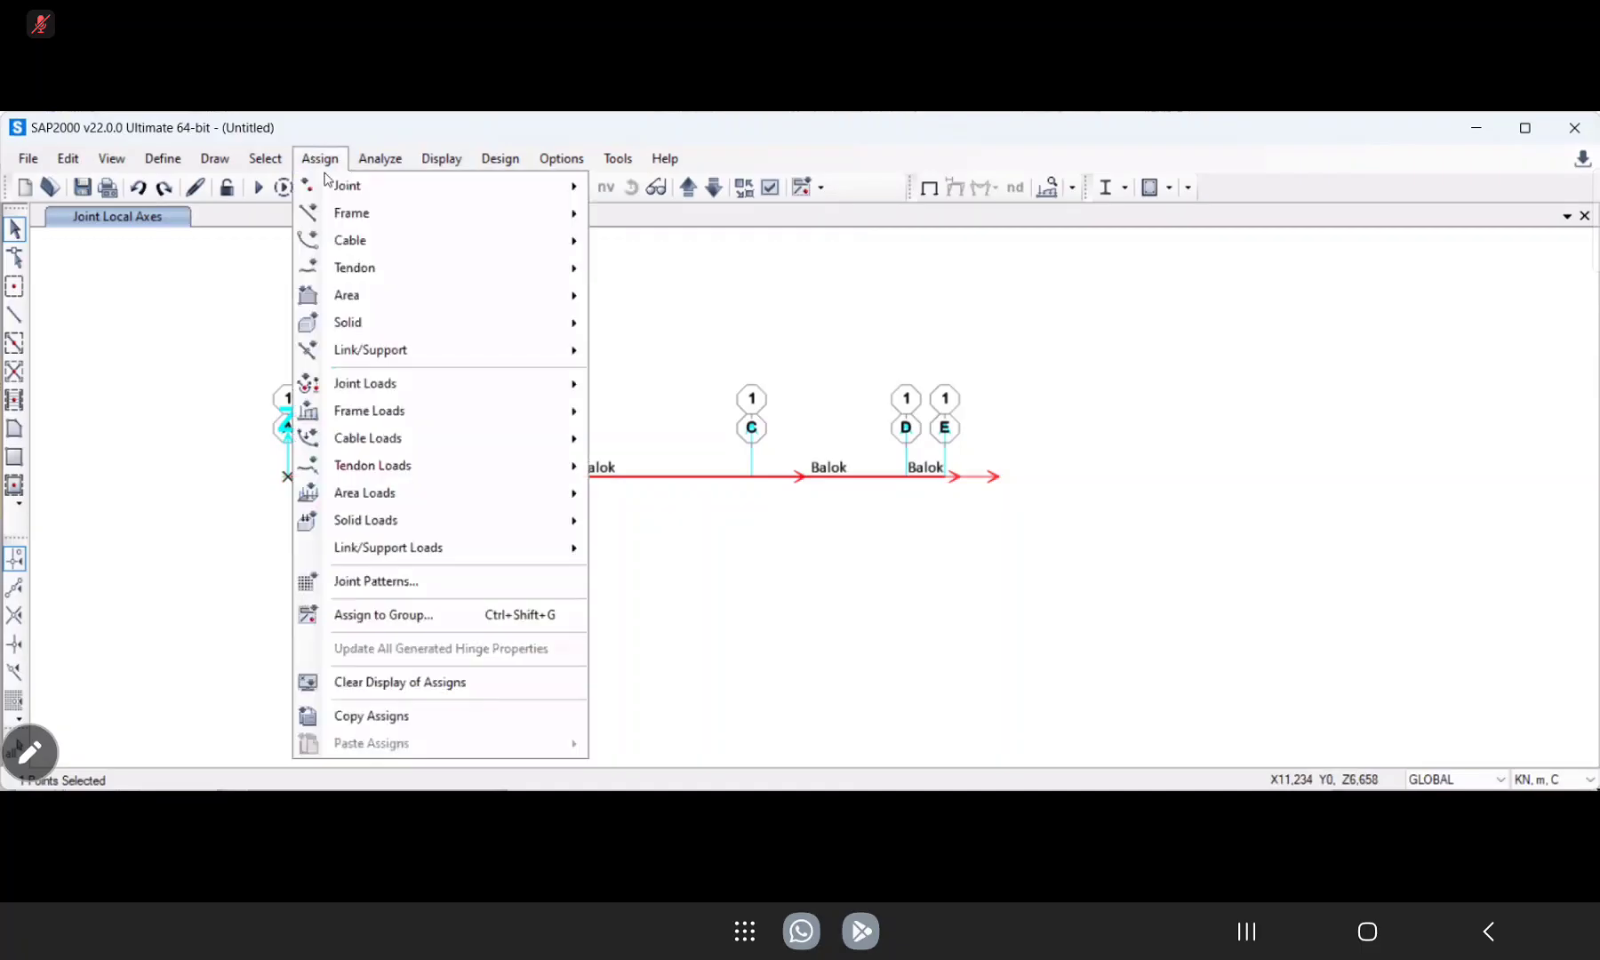
{"action": "mouse_move", "coordinate": [407, 184]}
{"action": "left_click", "coordinate": [648, 299]}
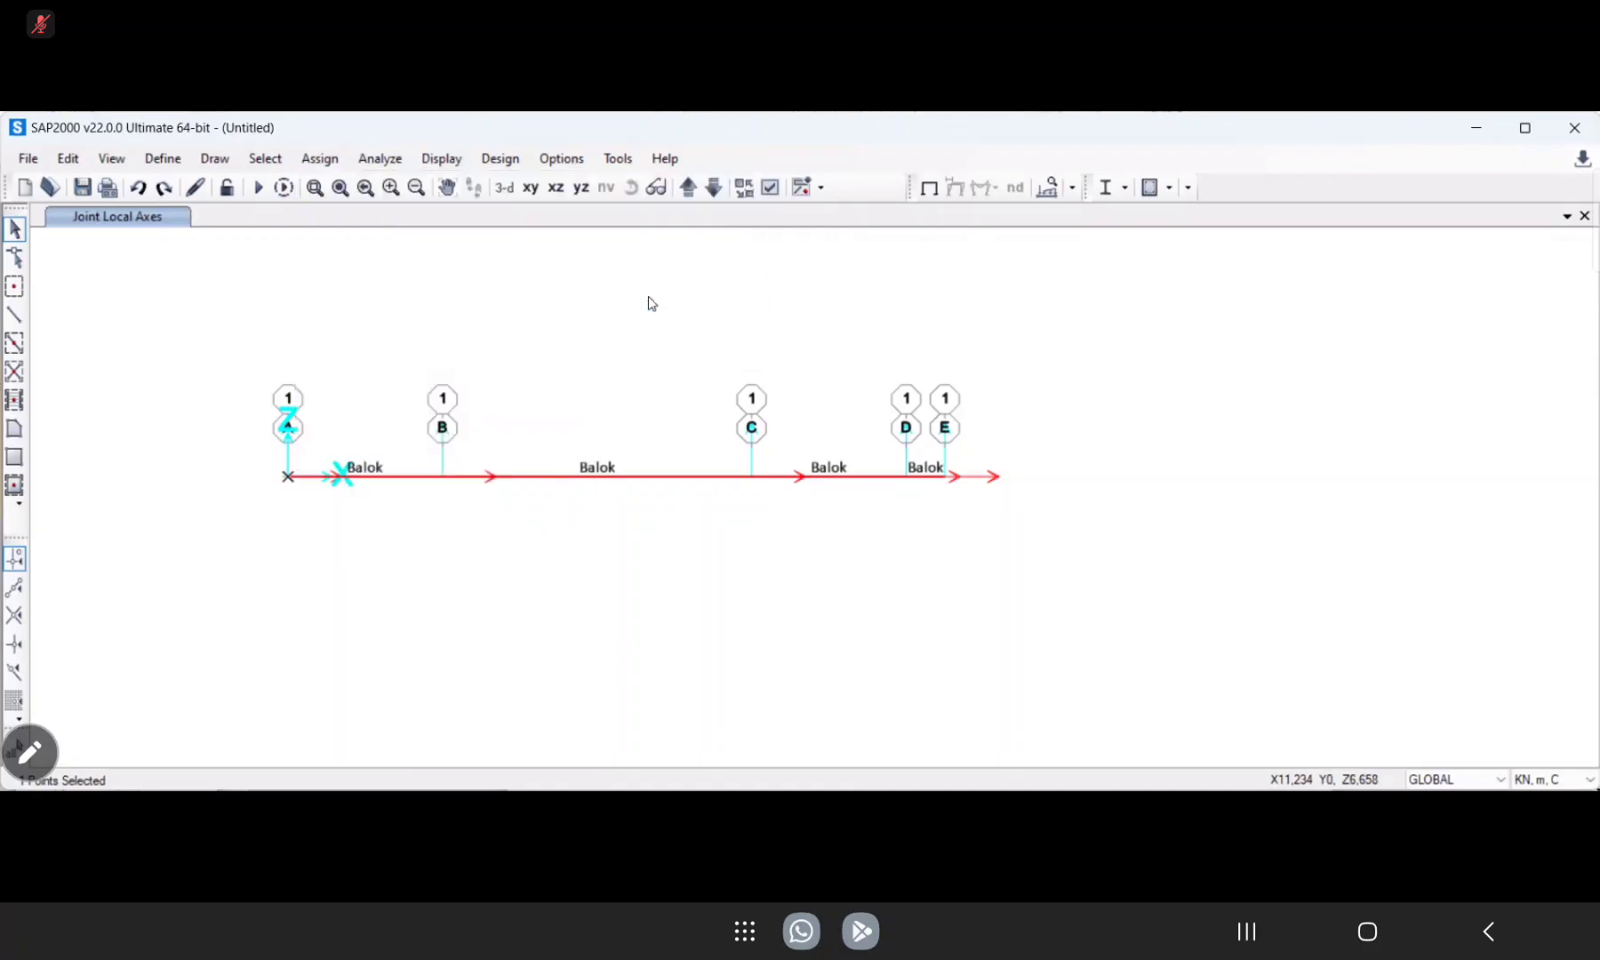
{"action": "double_click", "coordinate": [837, 415]}
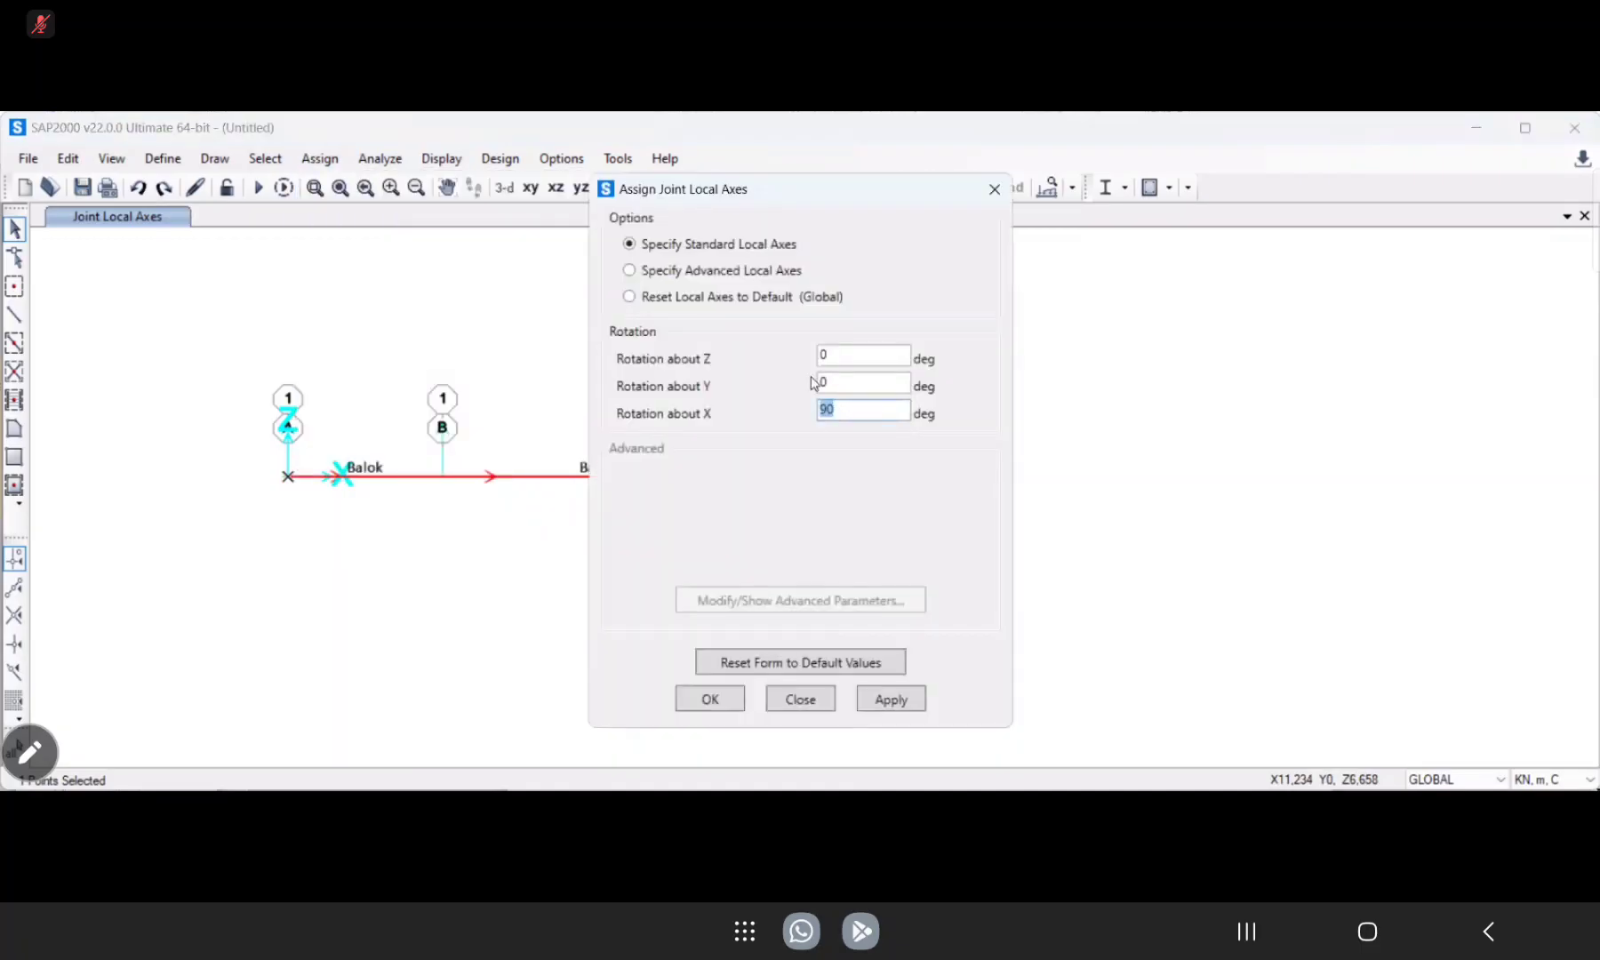
{"action": "type", "text": "0"}
{"action": "left_click", "coordinate": [884, 702]}
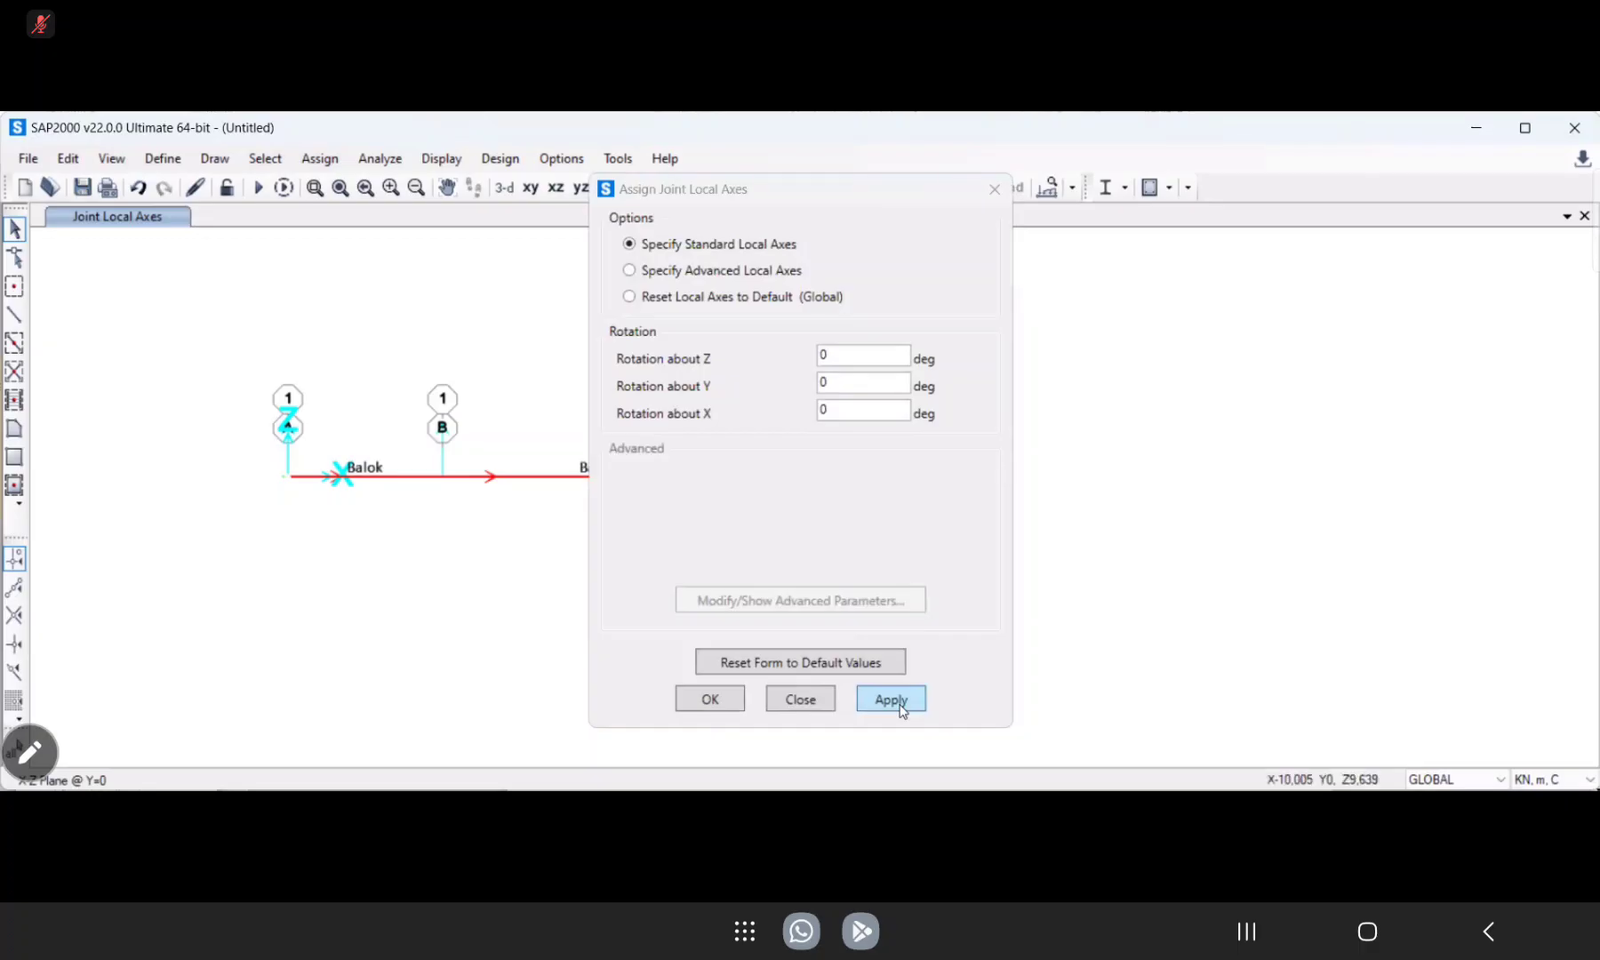
{"action": "left_click", "coordinate": [714, 703]}
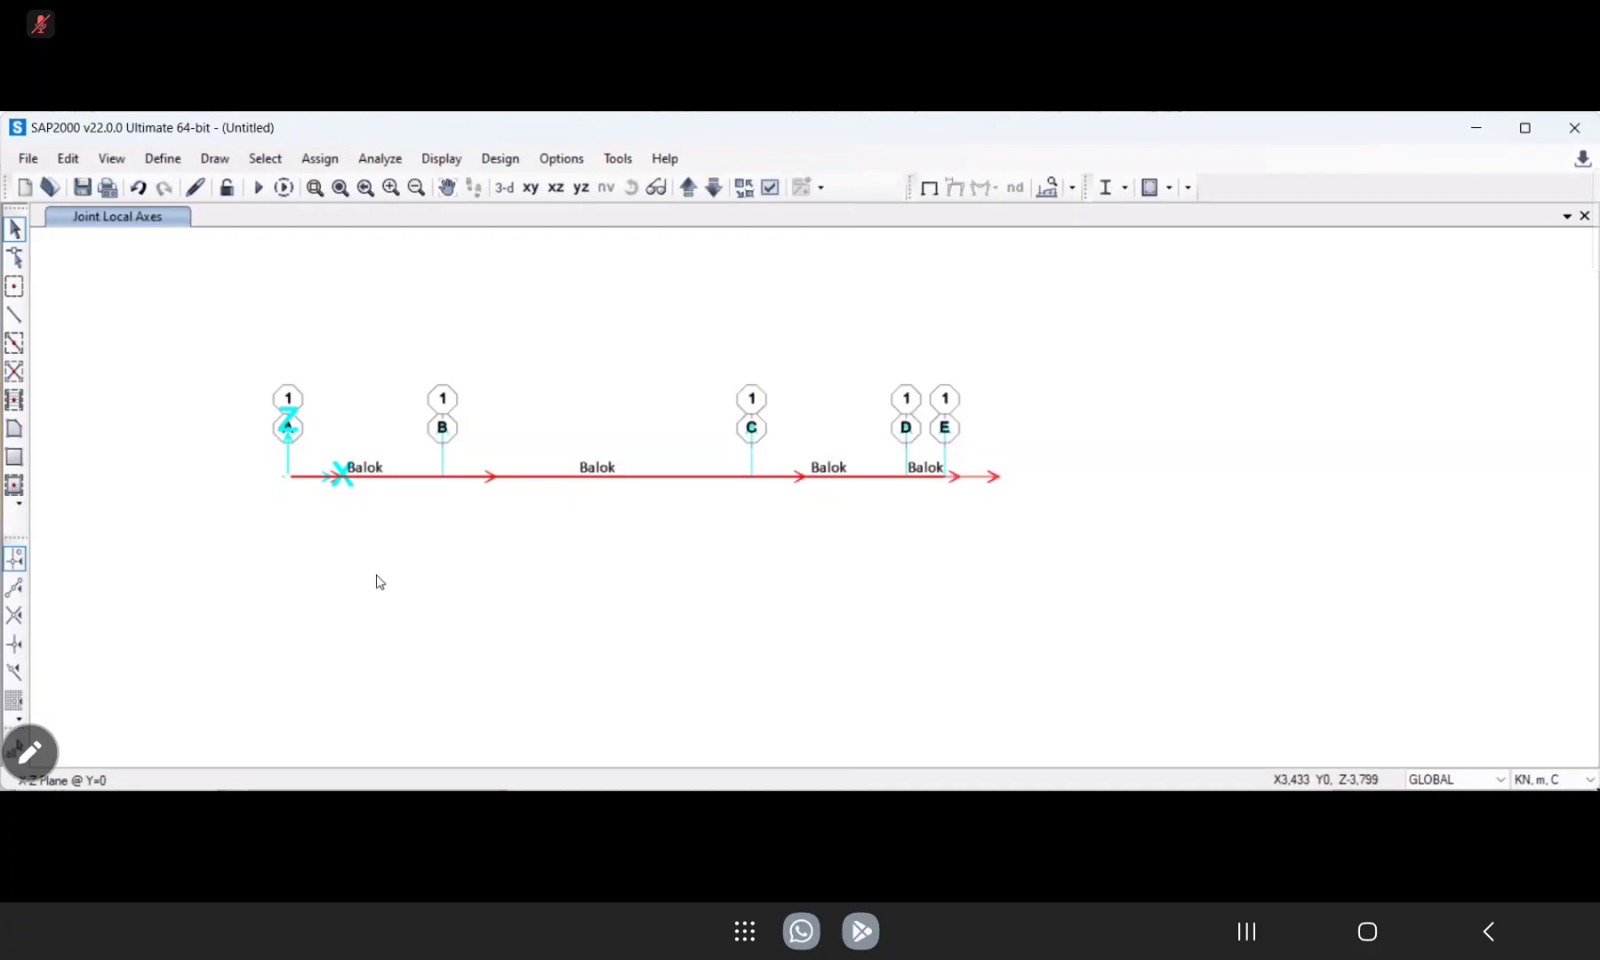
Reapply standard local axes with zero rotation about Z, Y and X to the joint at grid line A.
{"action": "left_click", "coordinate": [287, 476]}
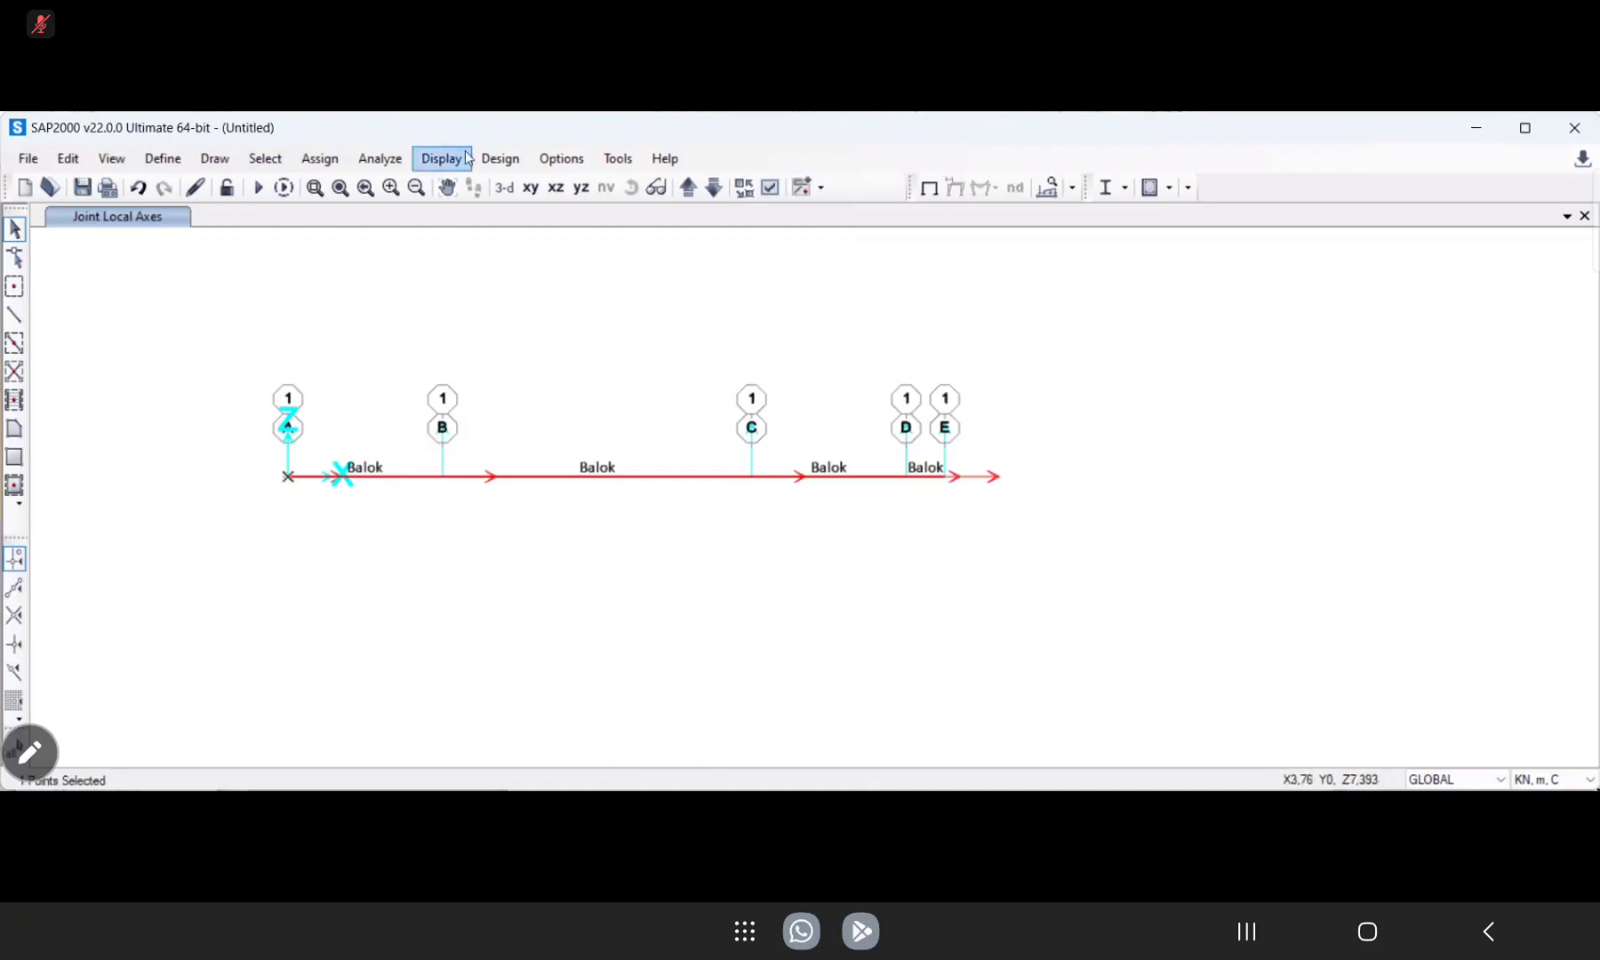
{"action": "left_click", "coordinate": [322, 160]}
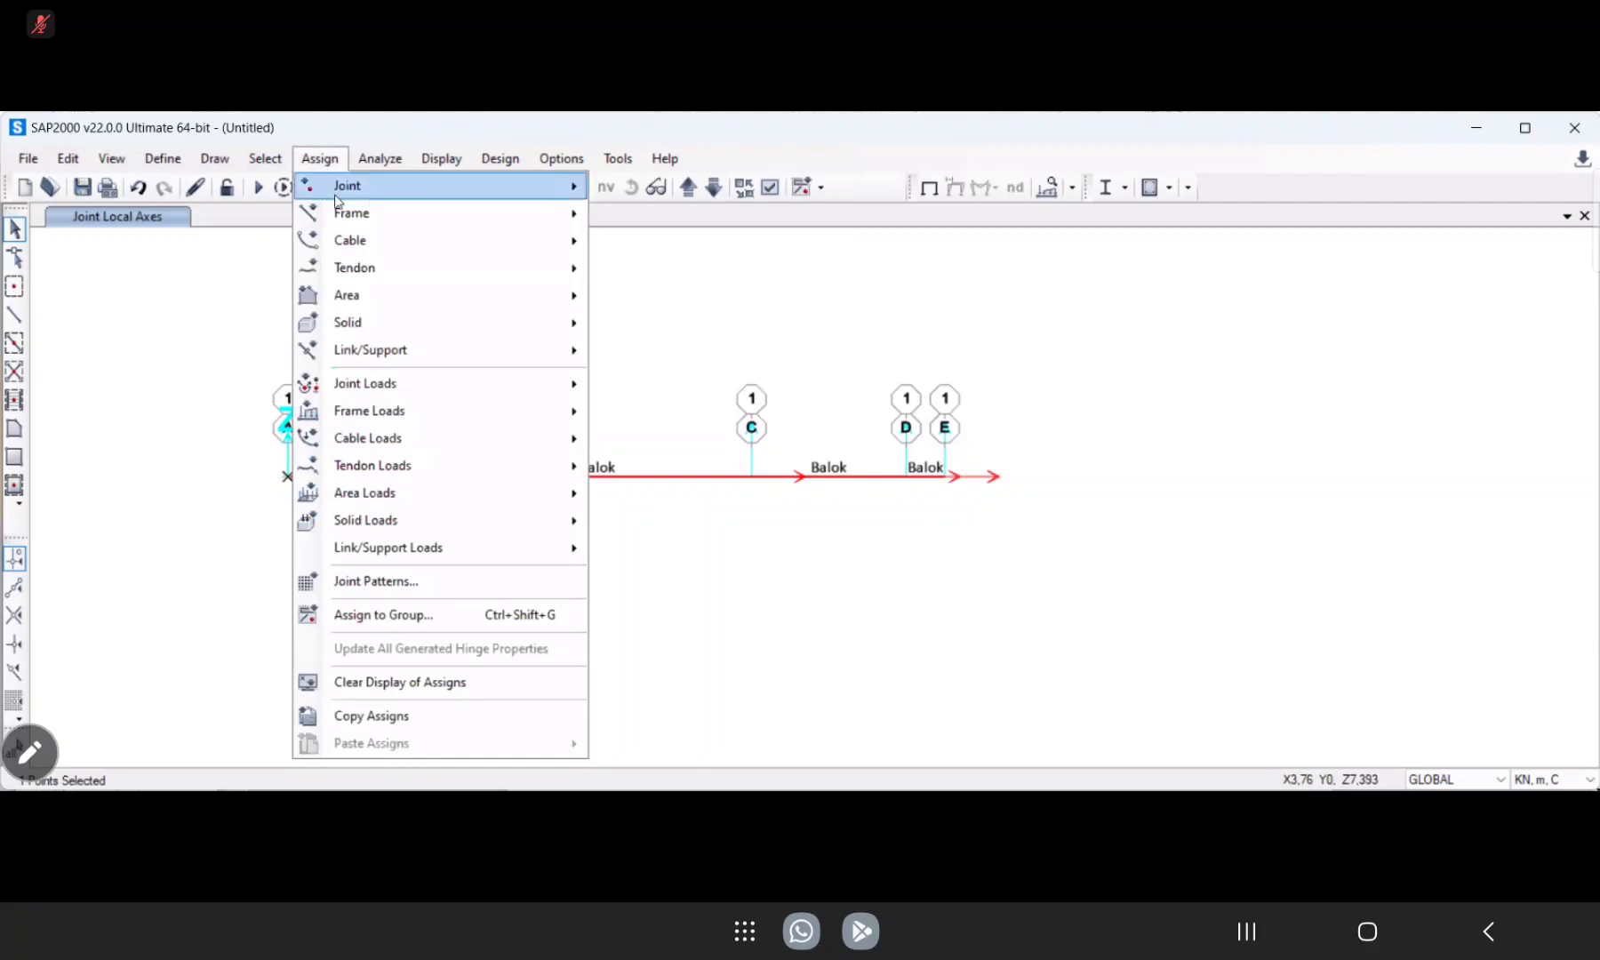
{"action": "mouse_move", "coordinate": [339, 189]}
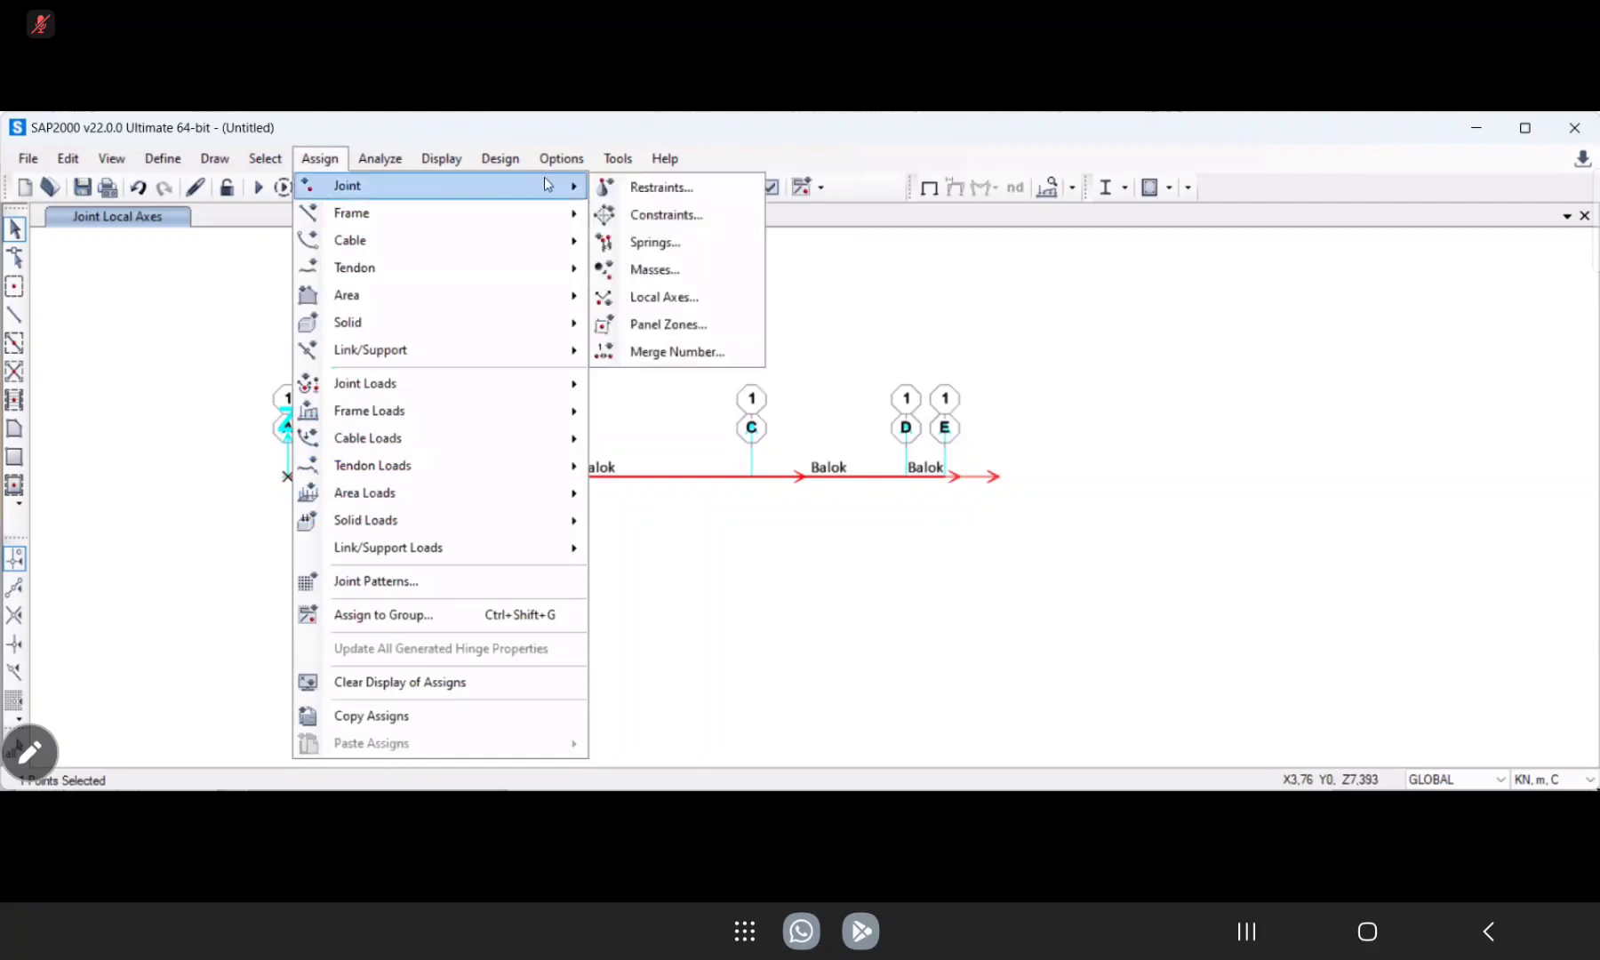
{"action": "left_click", "coordinate": [639, 299]}
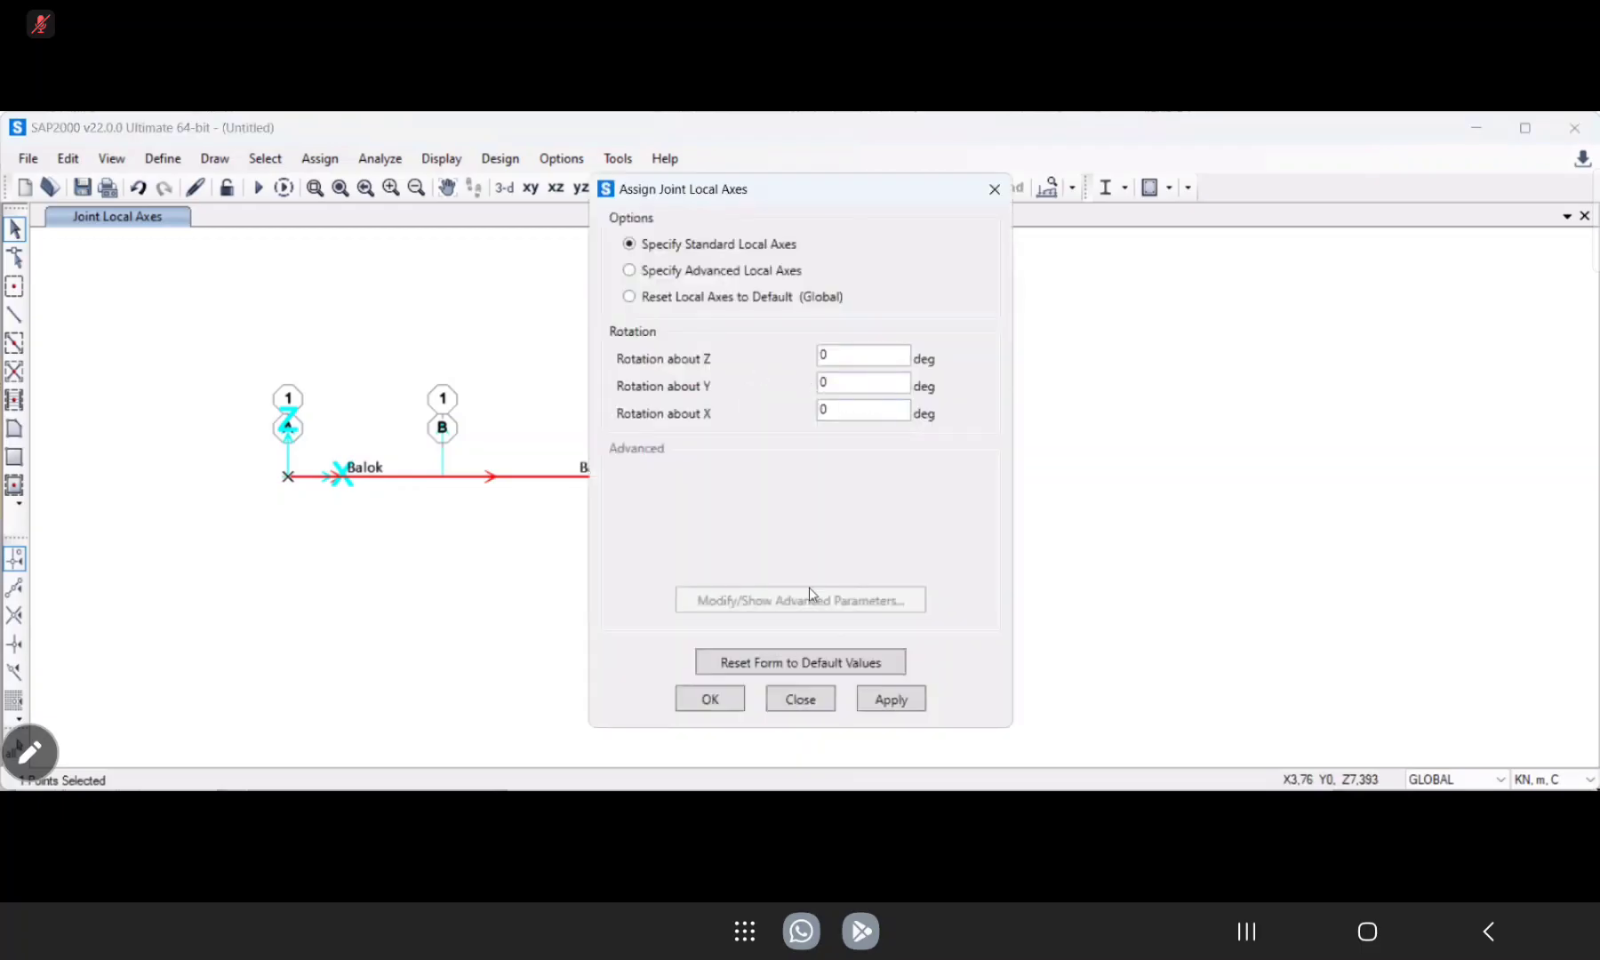
{"action": "left_click", "coordinate": [884, 702]}
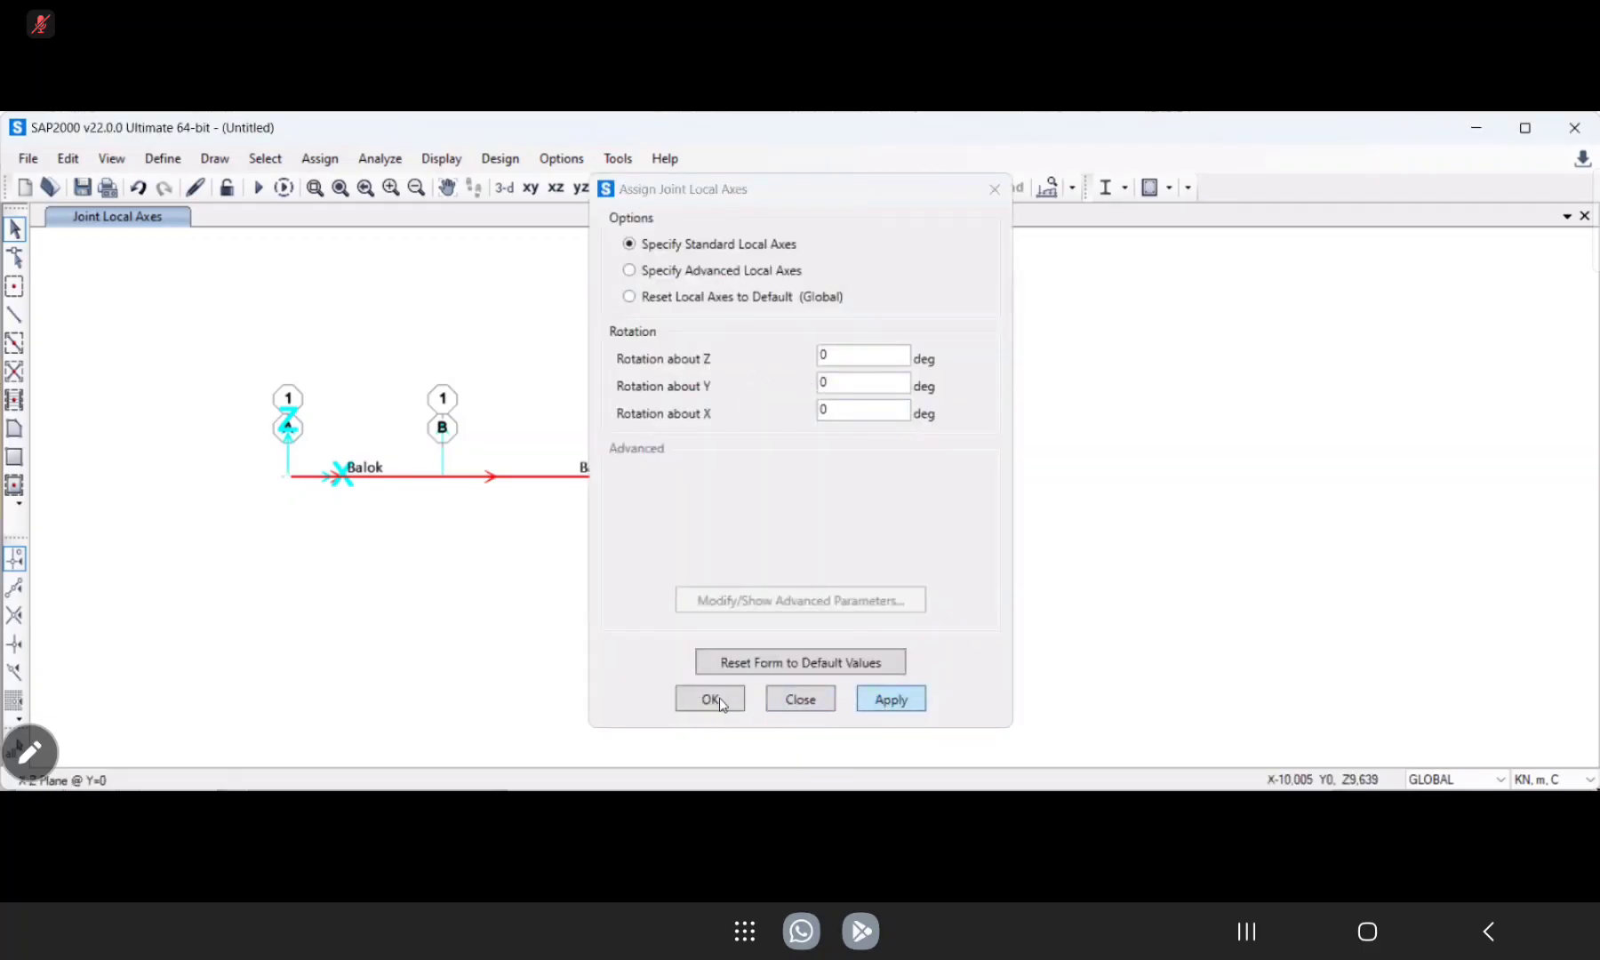
{"action": "left_click", "coordinate": [709, 700]}
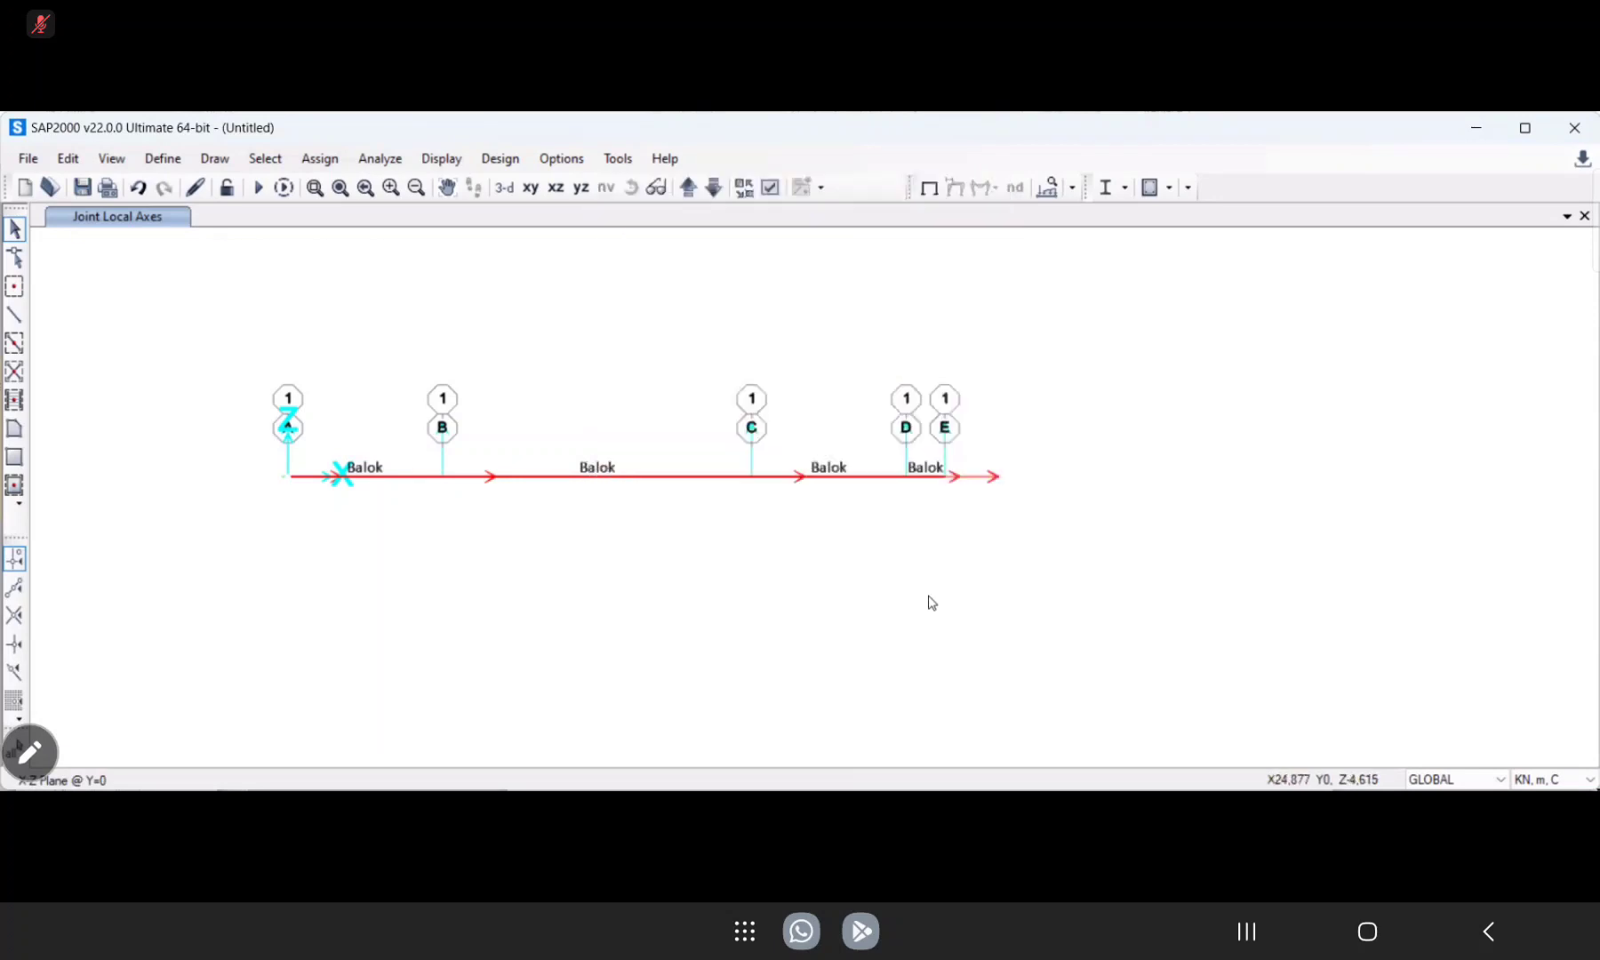
{"action": "scroll", "coordinate": [518, 572], "scroll_direction": "down", "scroll_amount": 2}
{"action": "scroll", "coordinate": [518, 573], "scroll_direction": "up", "scroll_amount": 4}
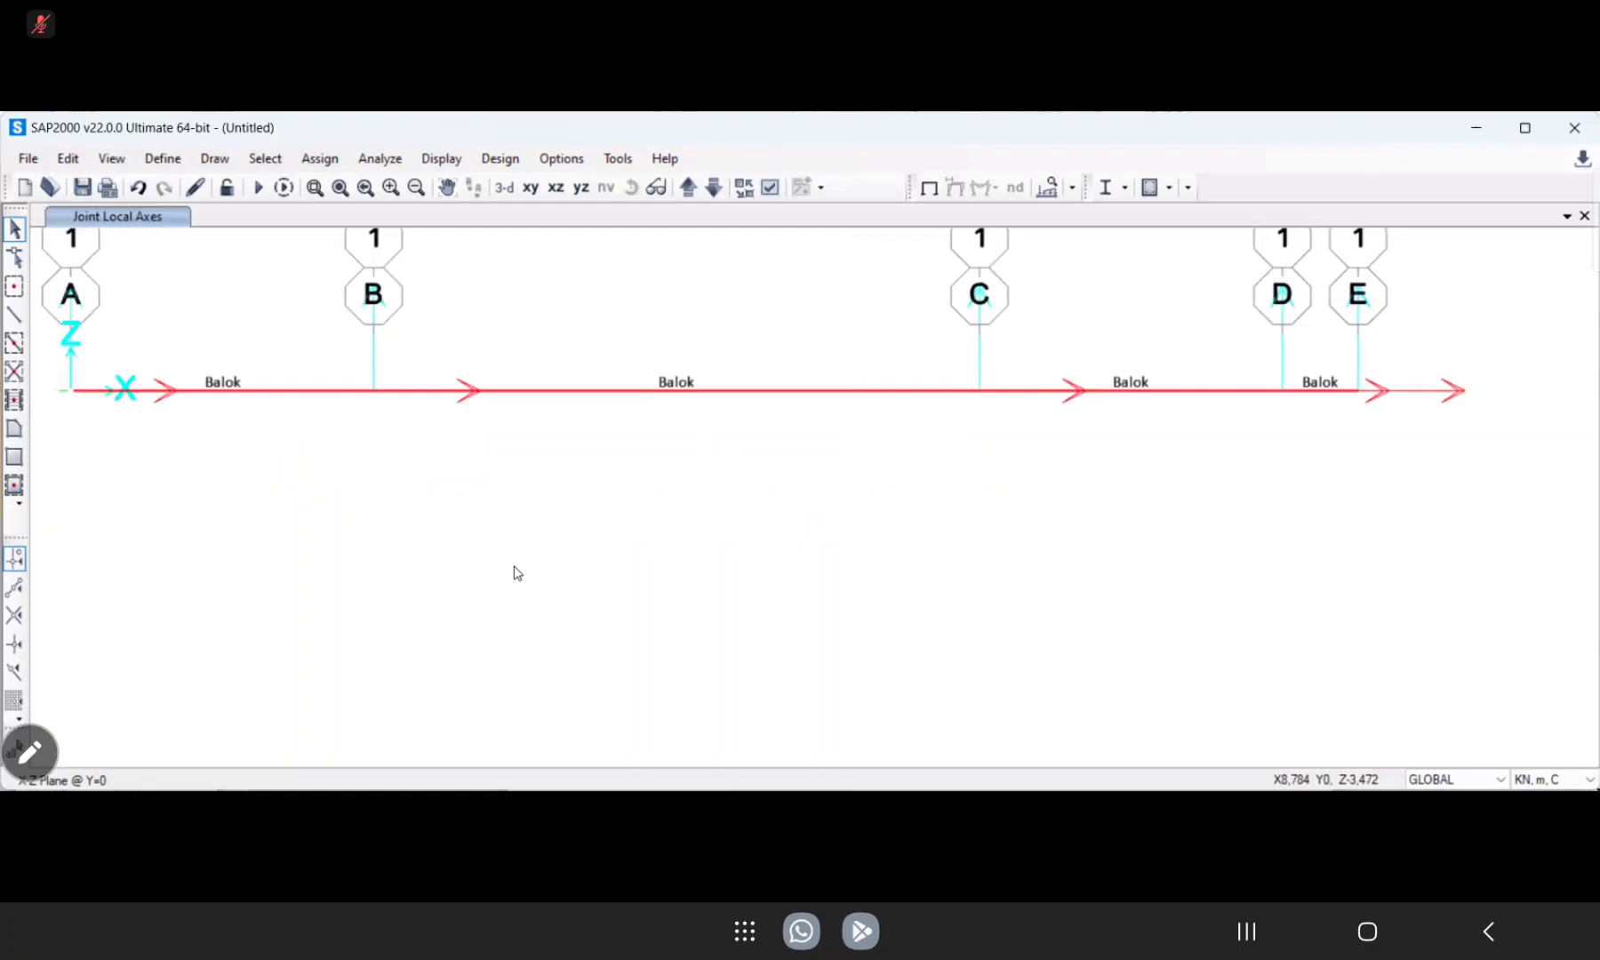
{"action": "scroll", "coordinate": [518, 572], "scroll_direction": "down", "scroll_amount": 2}
{"action": "scroll", "coordinate": [517, 573], "scroll_direction": "up", "scroll_amount": 2}
{"action": "scroll", "coordinate": [517, 573], "scroll_direction": "down", "scroll_amount": 2}
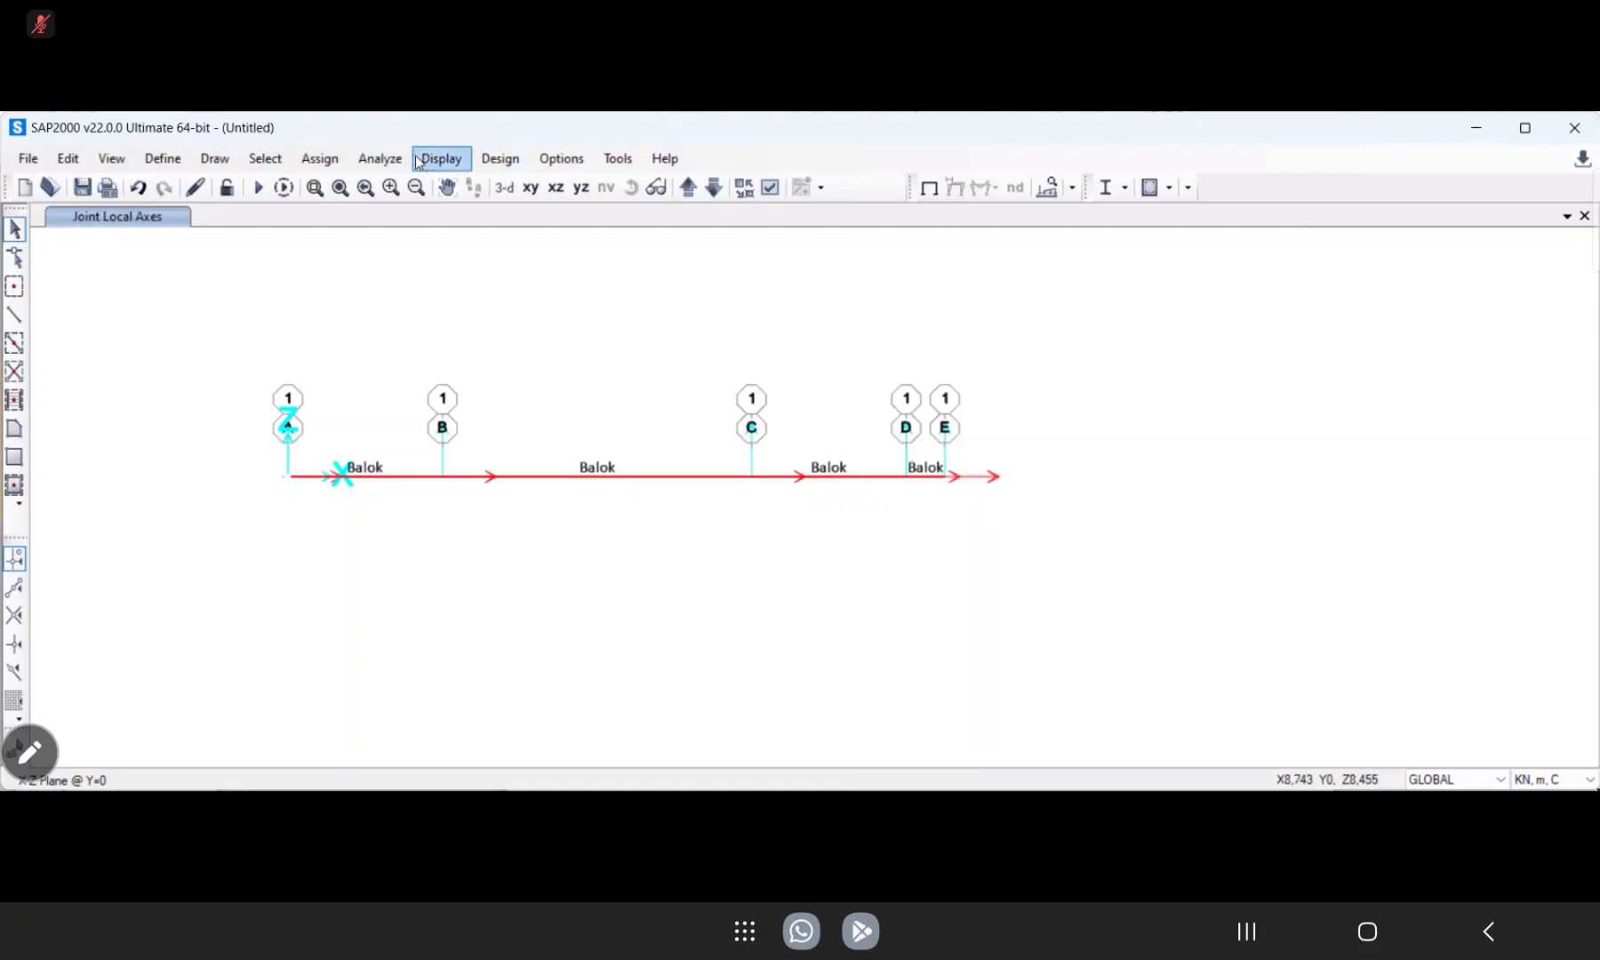
Try to reset the joint local axes to the default global orientation without selecting any joint.
{"action": "left_click", "coordinate": [324, 169]}
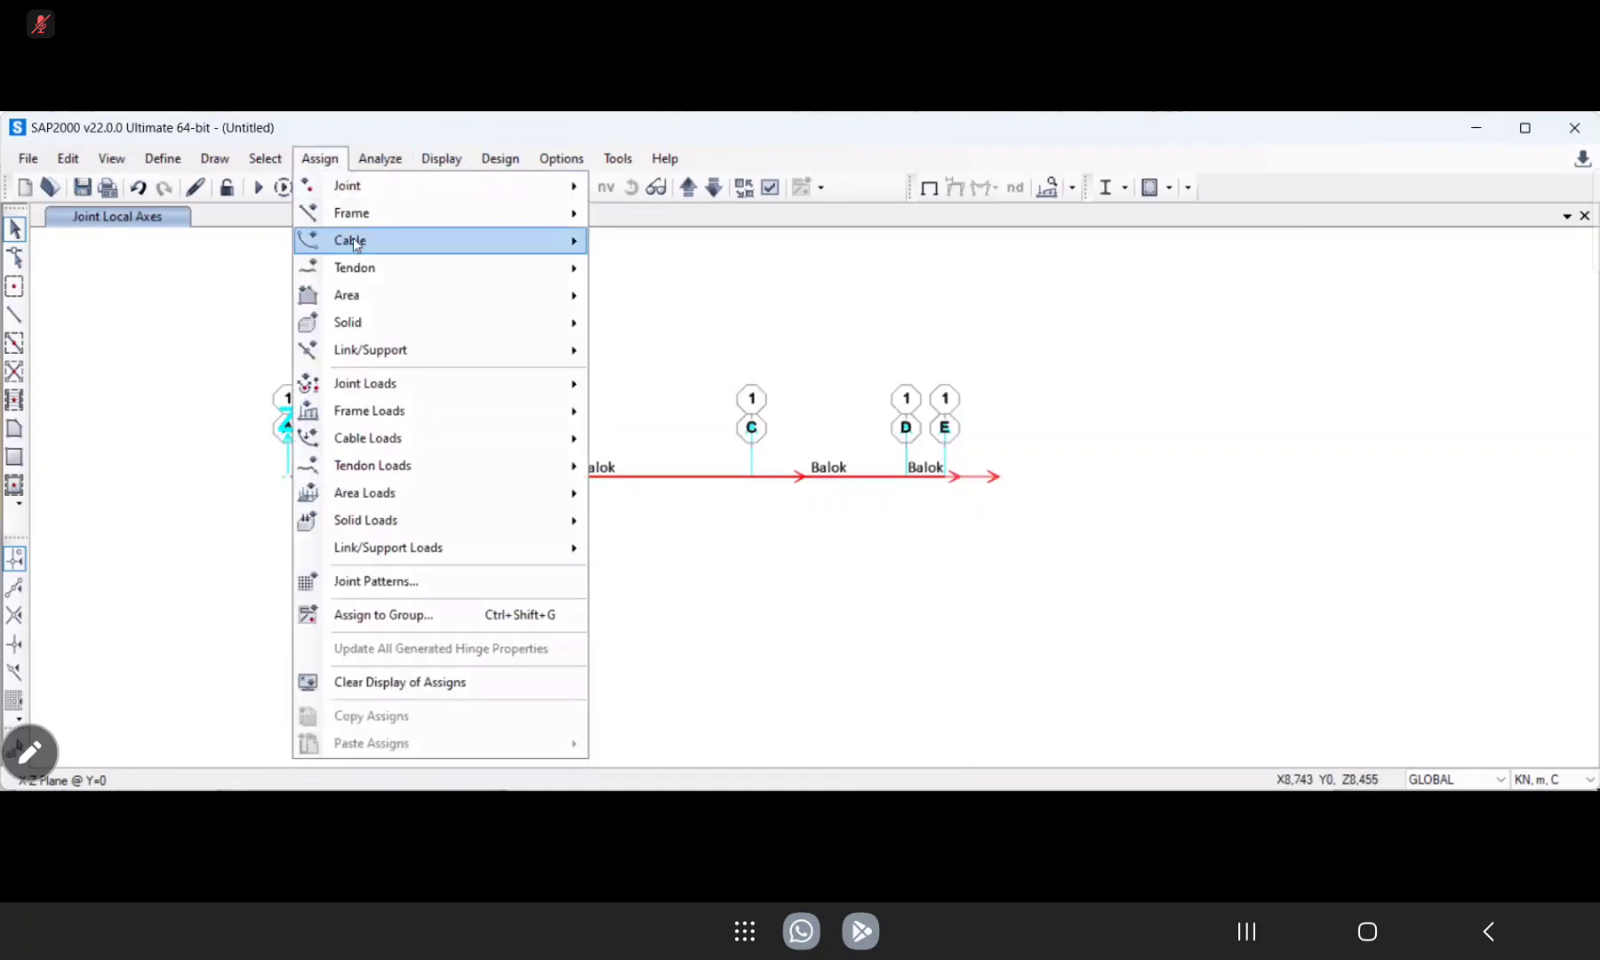
{"action": "mouse_move", "coordinate": [394, 380]}
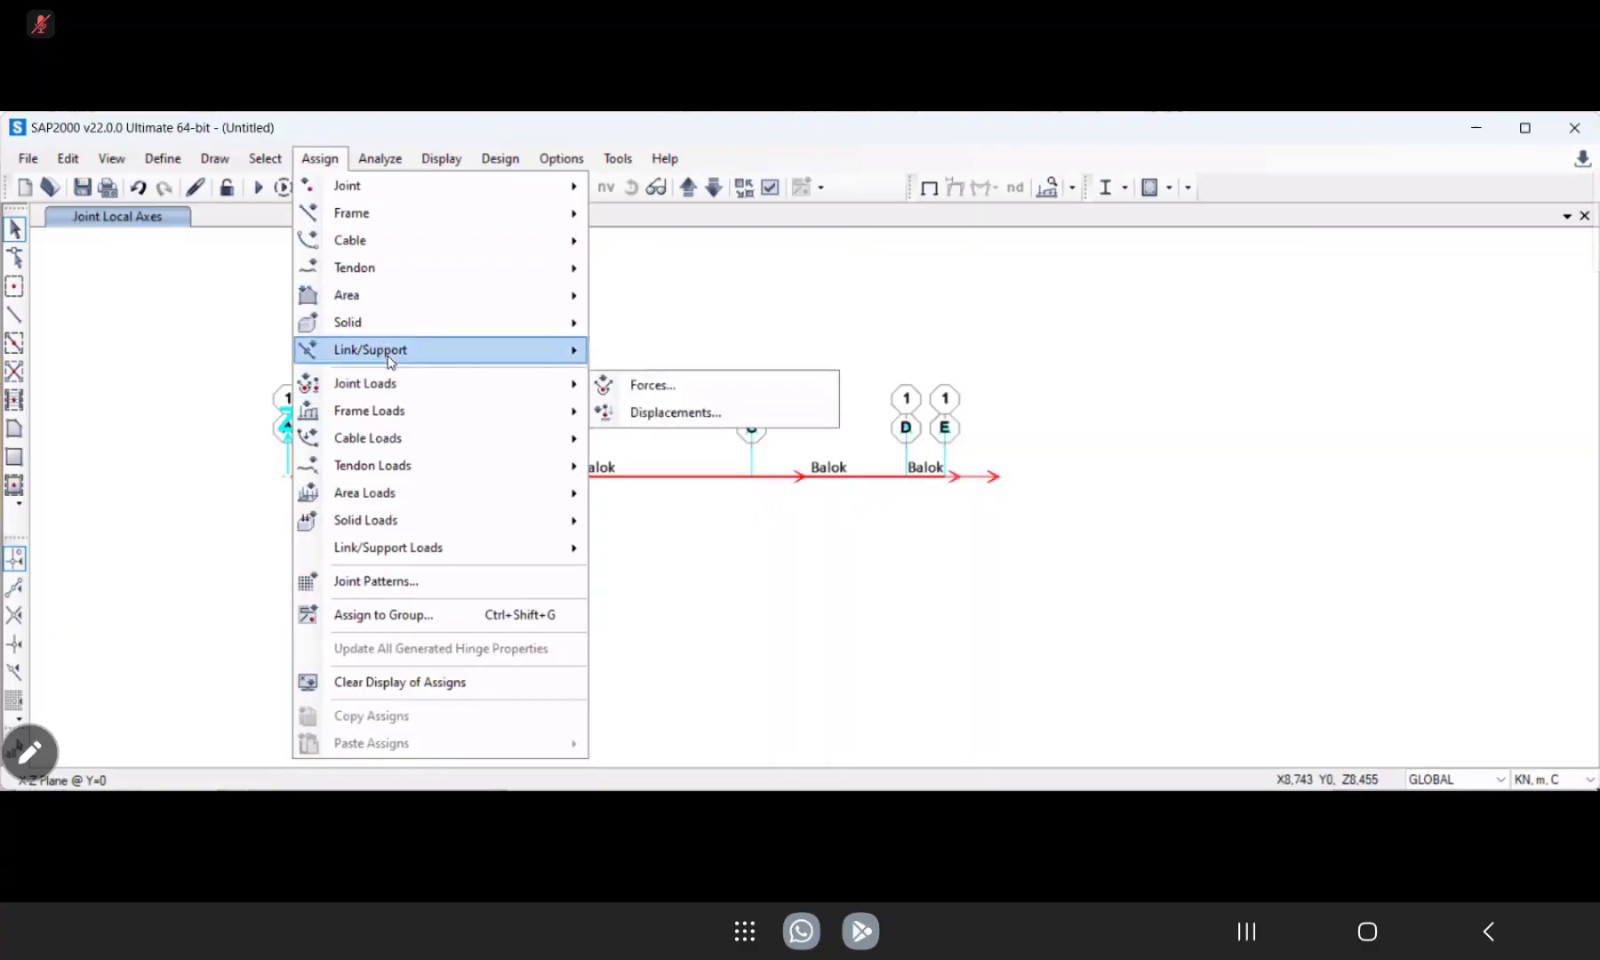
{"action": "mouse_move", "coordinate": [399, 247]}
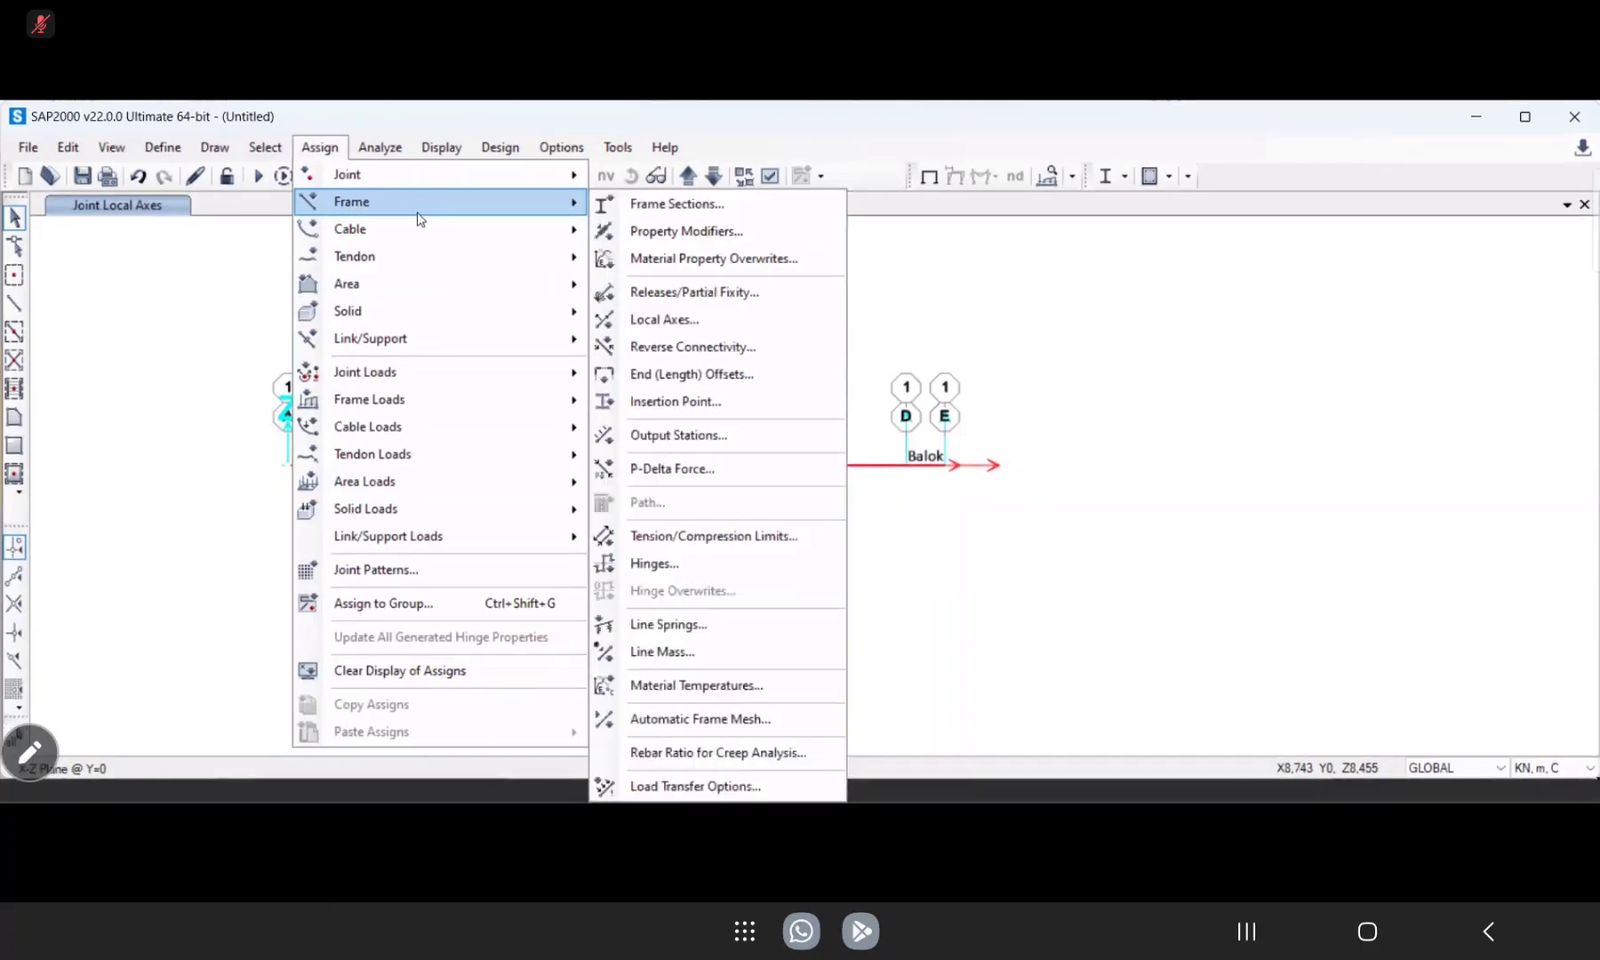
{"action": "mouse_move", "coordinate": [418, 175]}
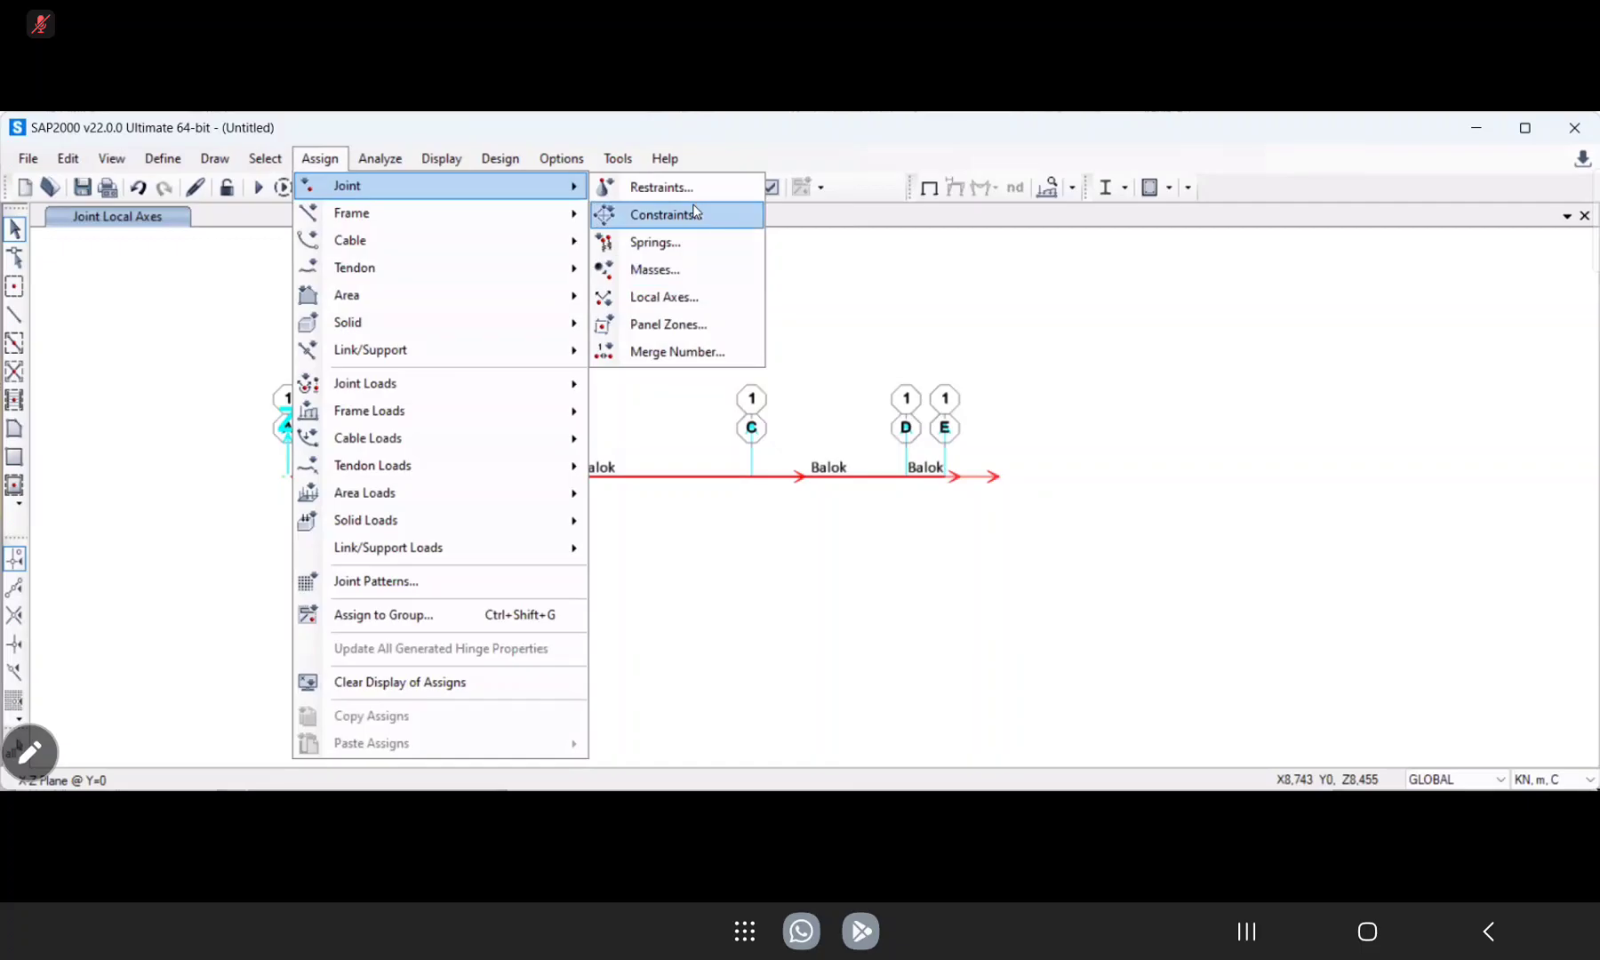
{"action": "left_click", "coordinate": [713, 295]}
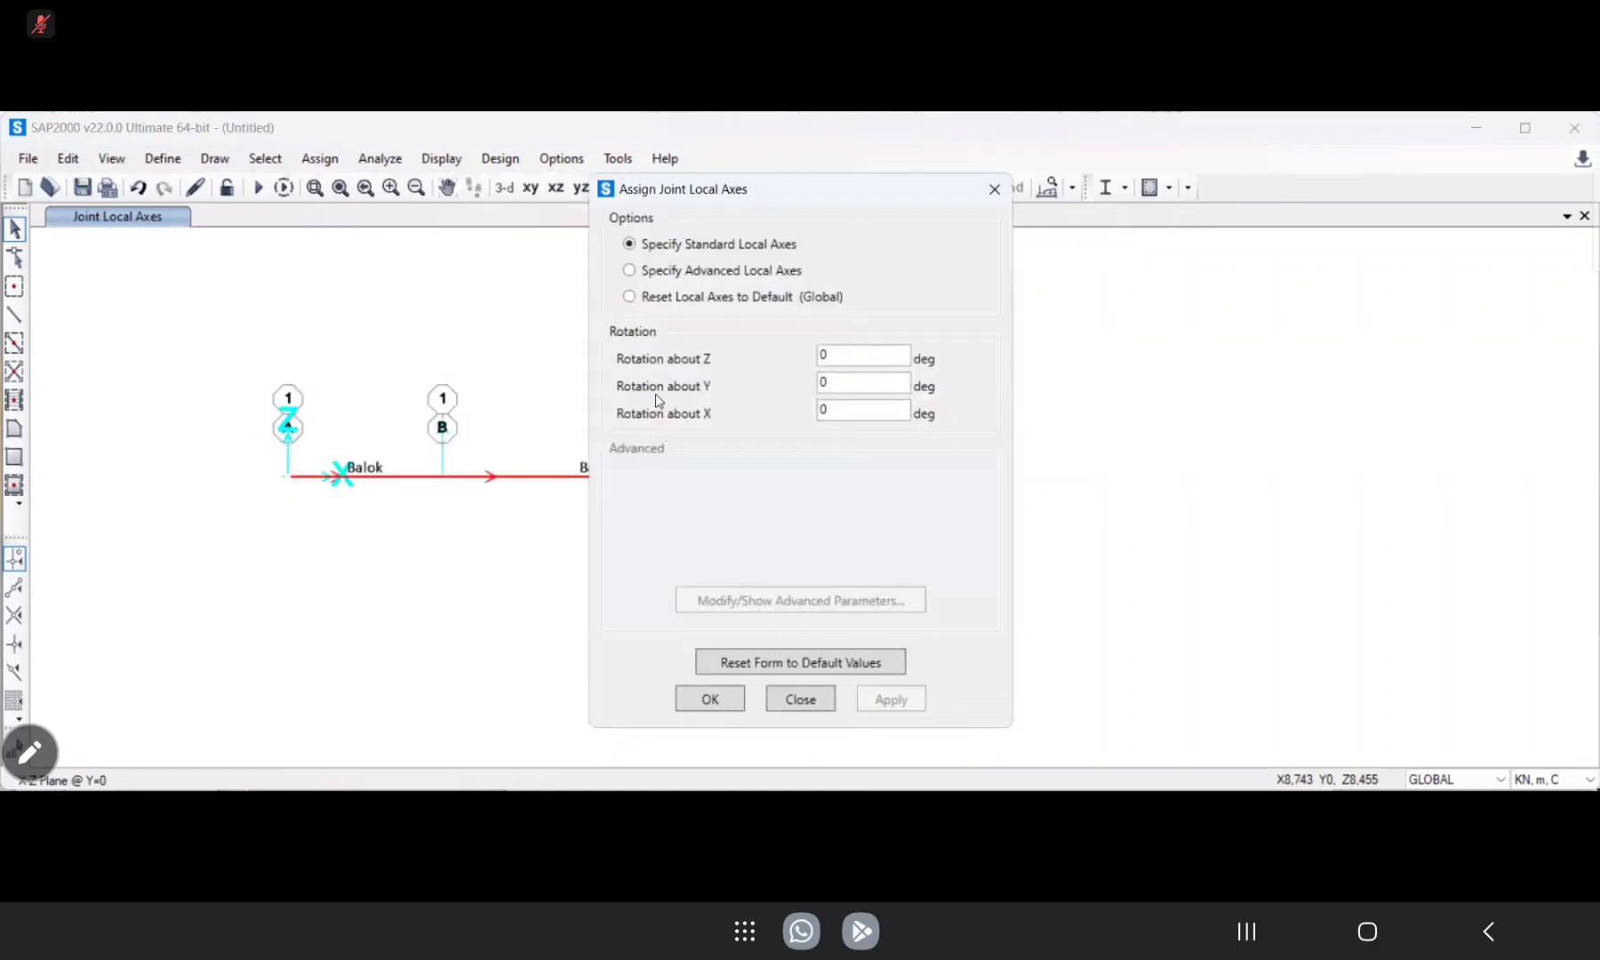
{"action": "left_click", "coordinate": [681, 296]}
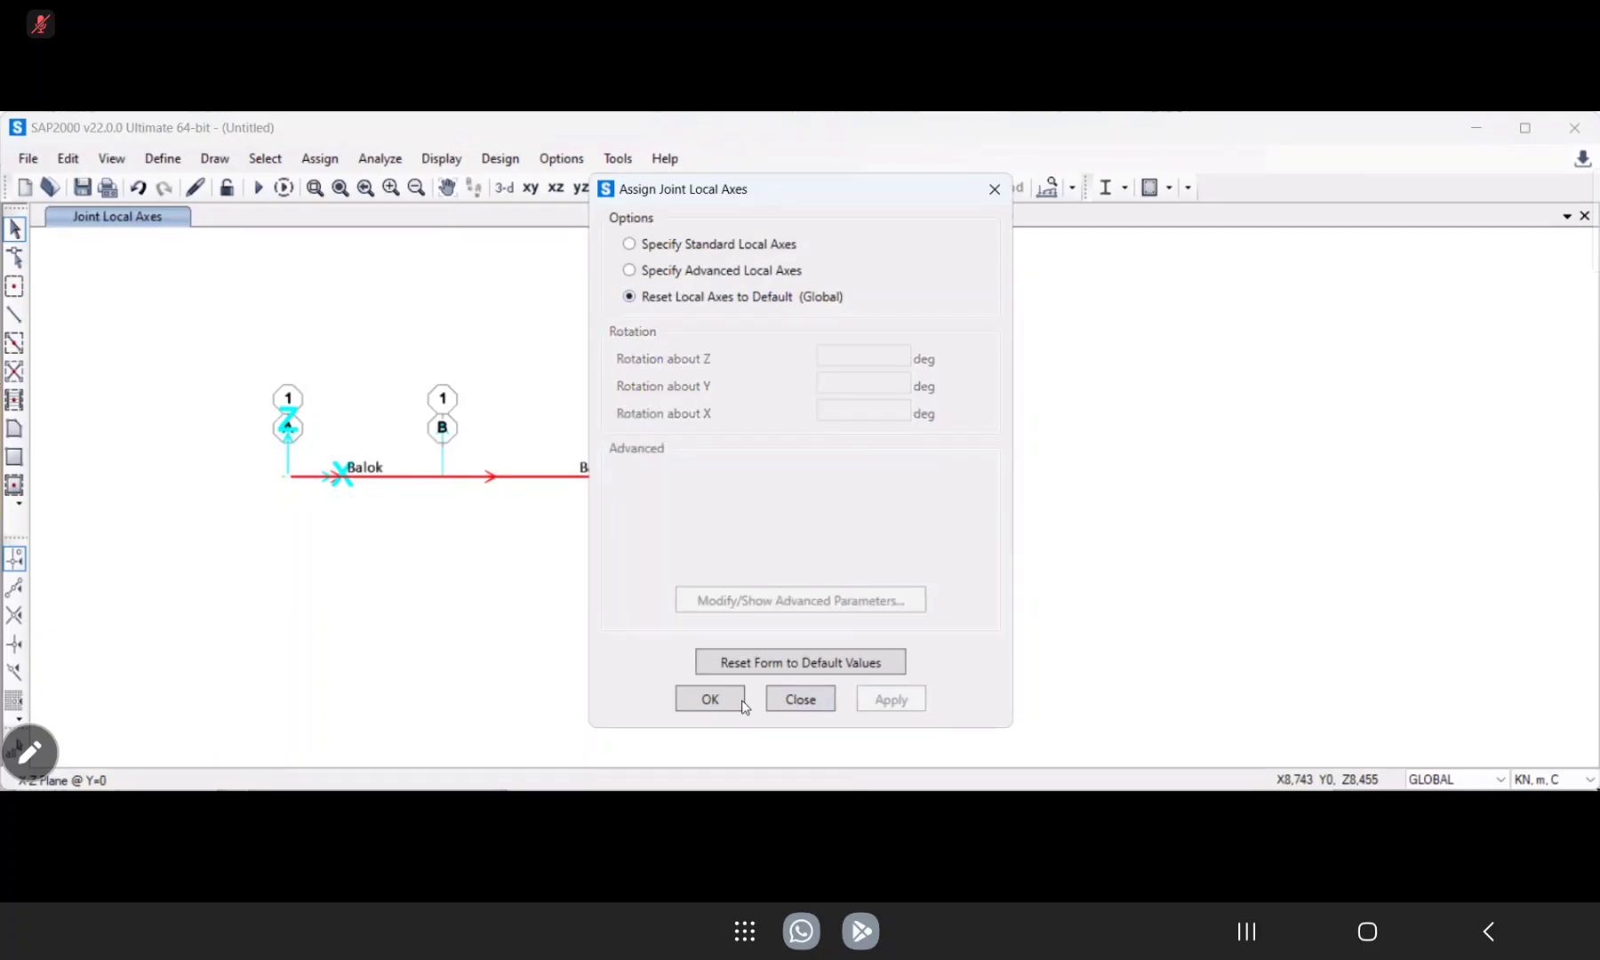
{"action": "left_click", "coordinate": [695, 702]}
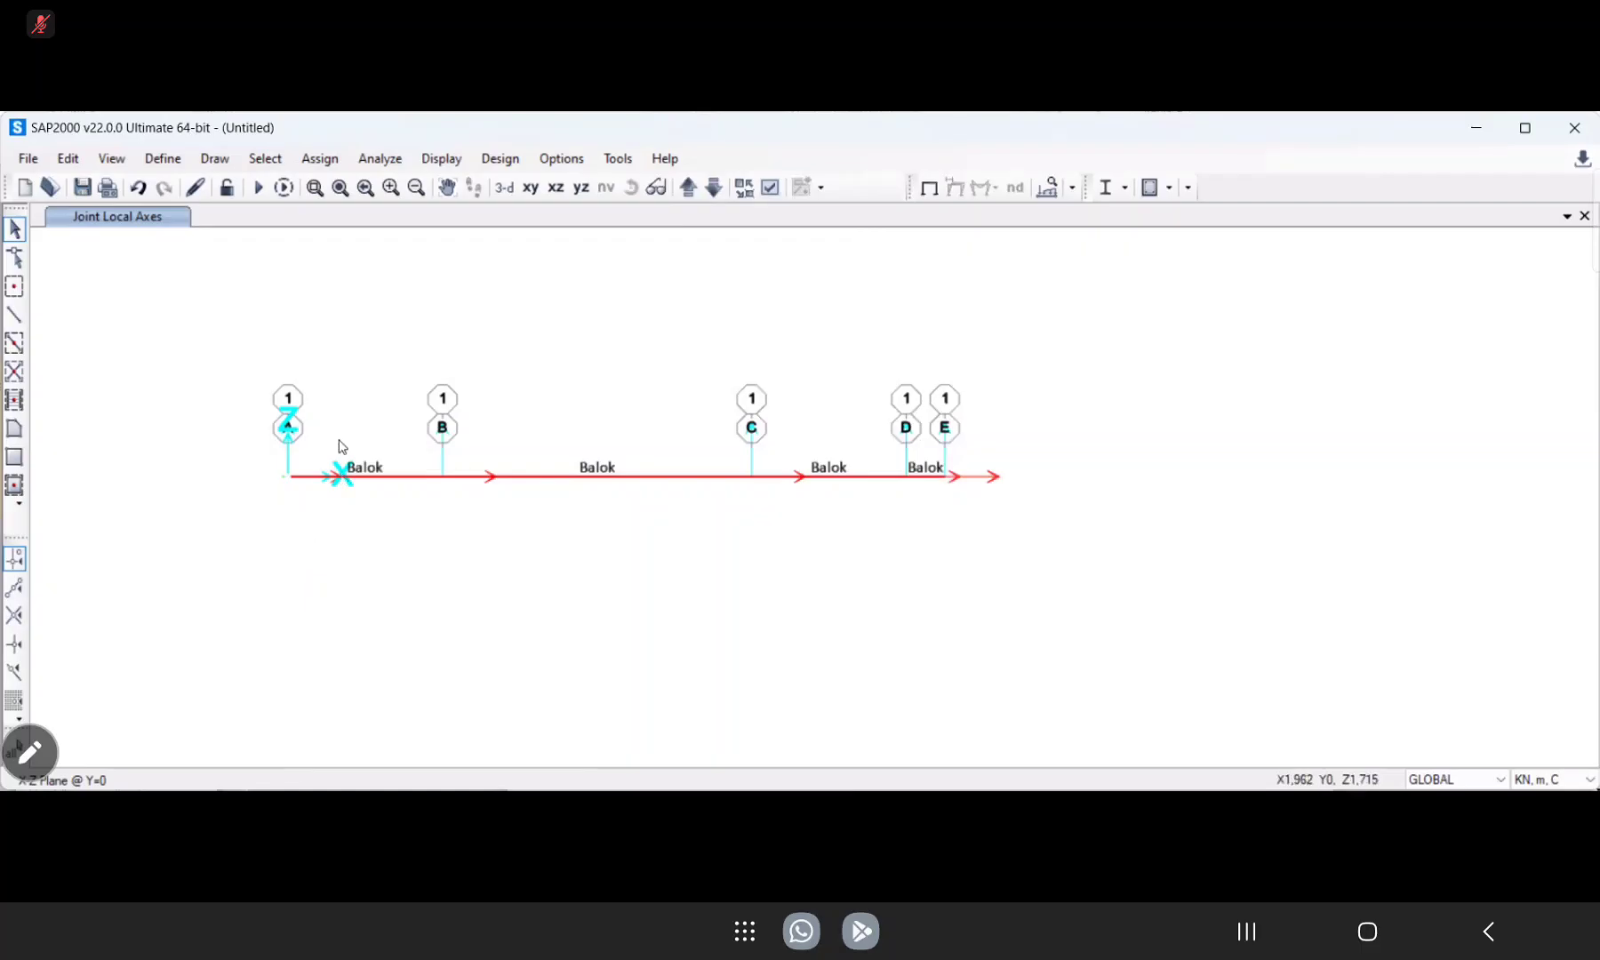
Clear the selection of the whole beam and inspect the assignments of the joint at grid line A.
{"action": "left_click_drag", "start_coordinate": [232, 347], "coordinate": [1208, 556]}
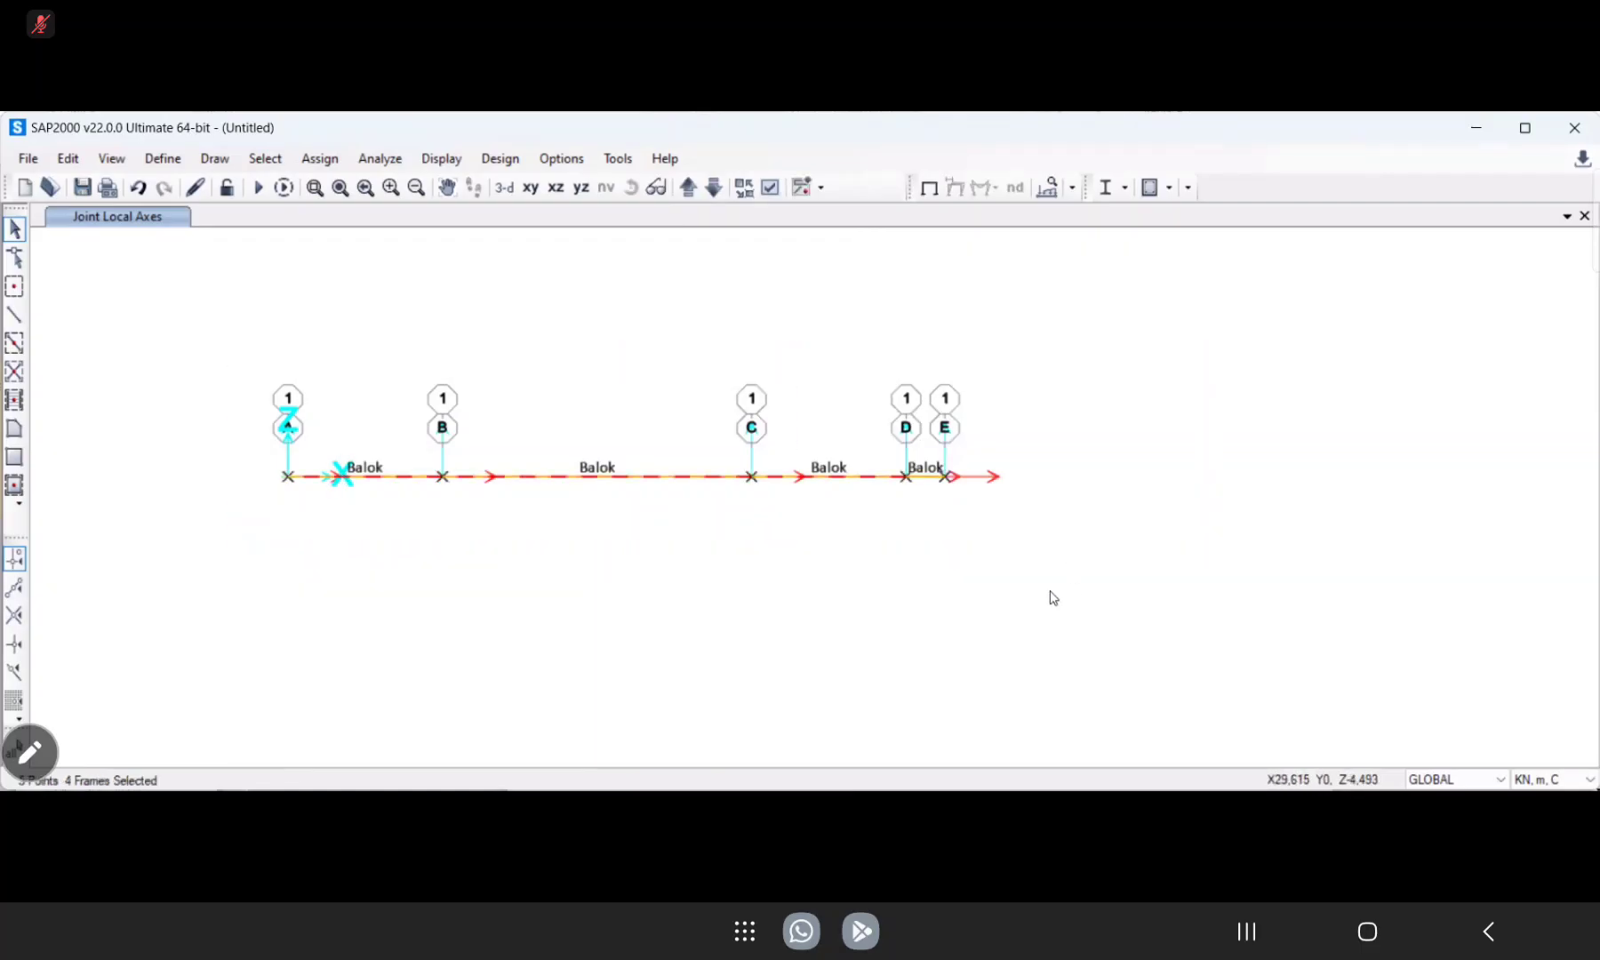
{"action": "key", "text": "Escape"}
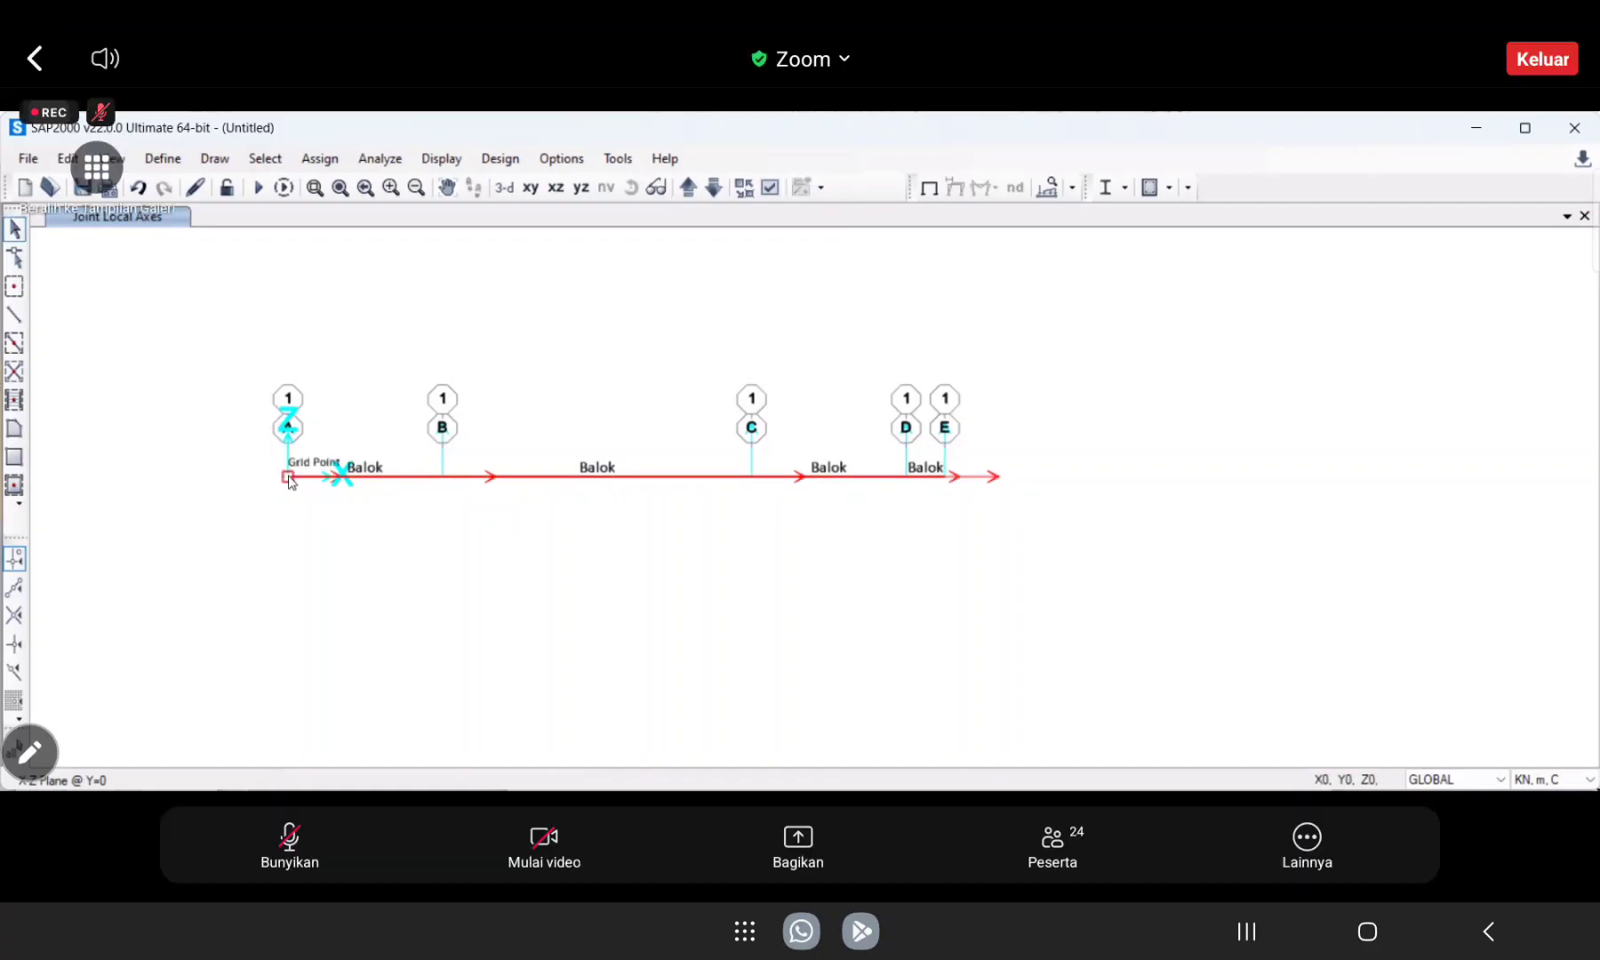
{"action": "right_click", "coordinate": [289, 477]}
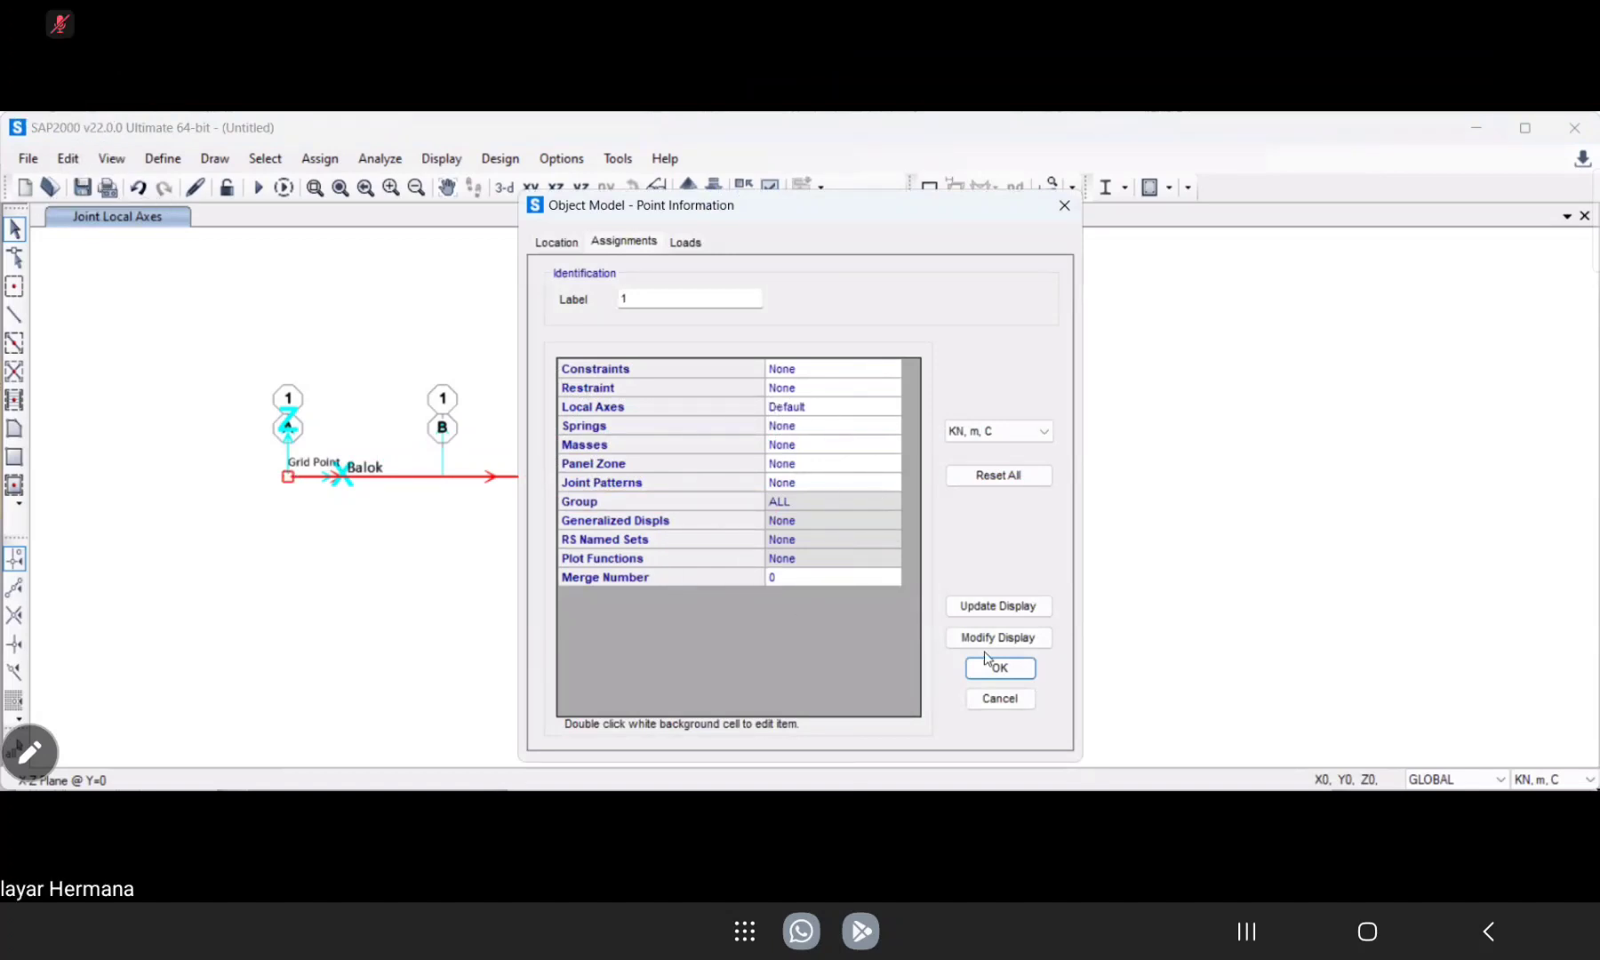
{"action": "key", "text": "Return"}
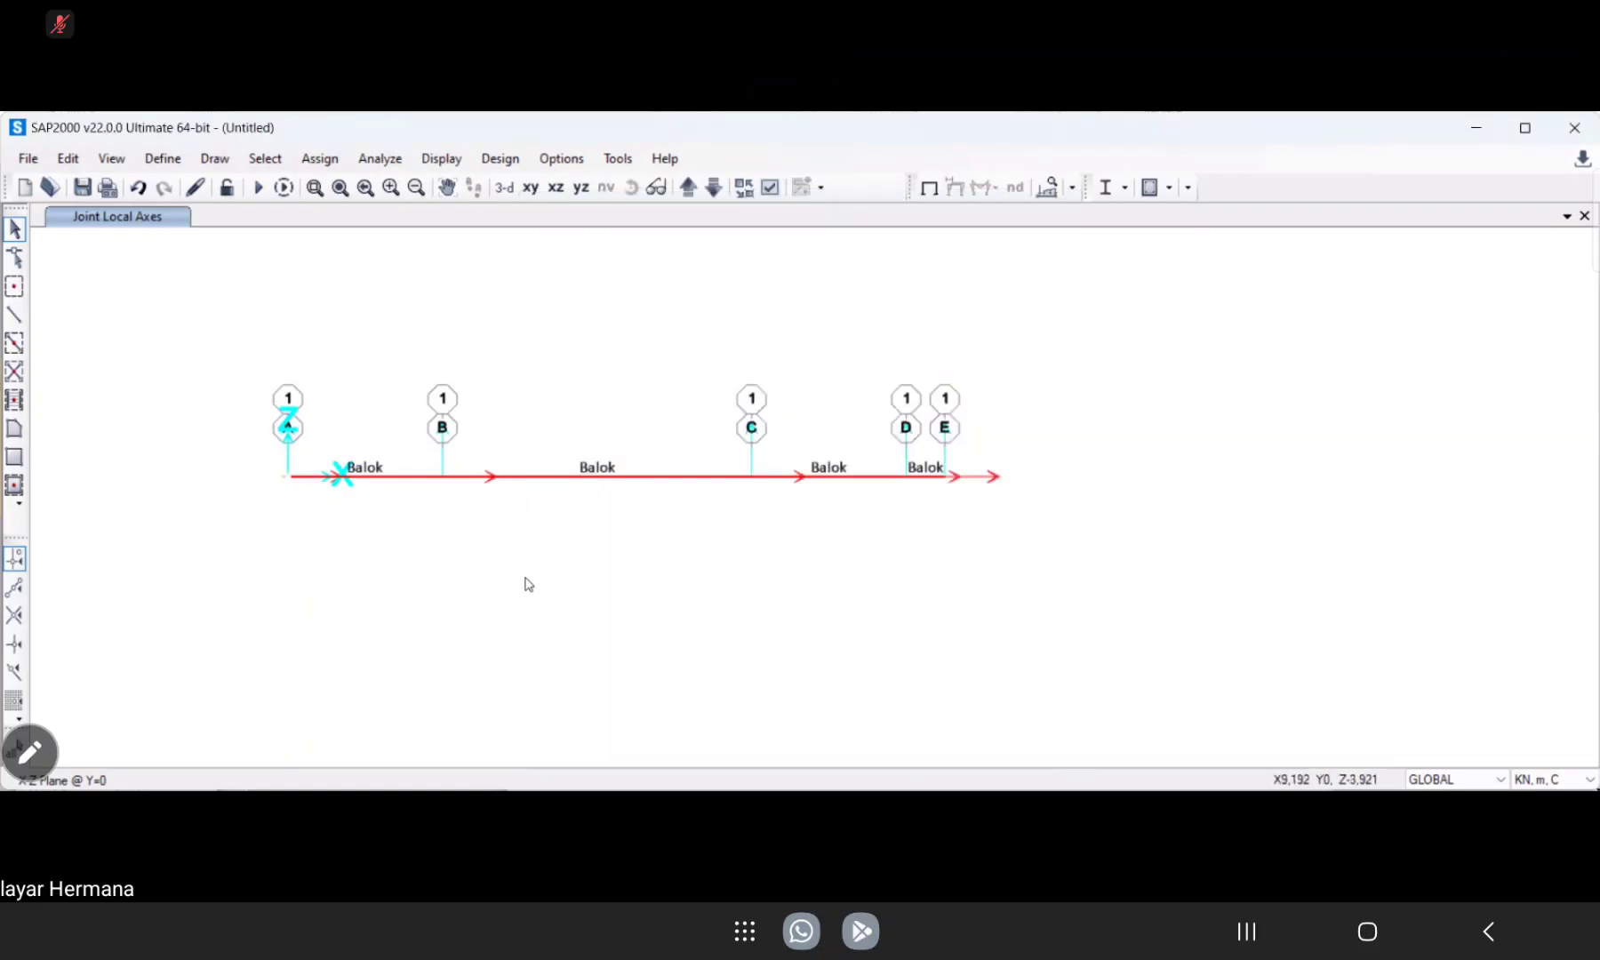
{"action": "left_click", "coordinate": [444, 160]}
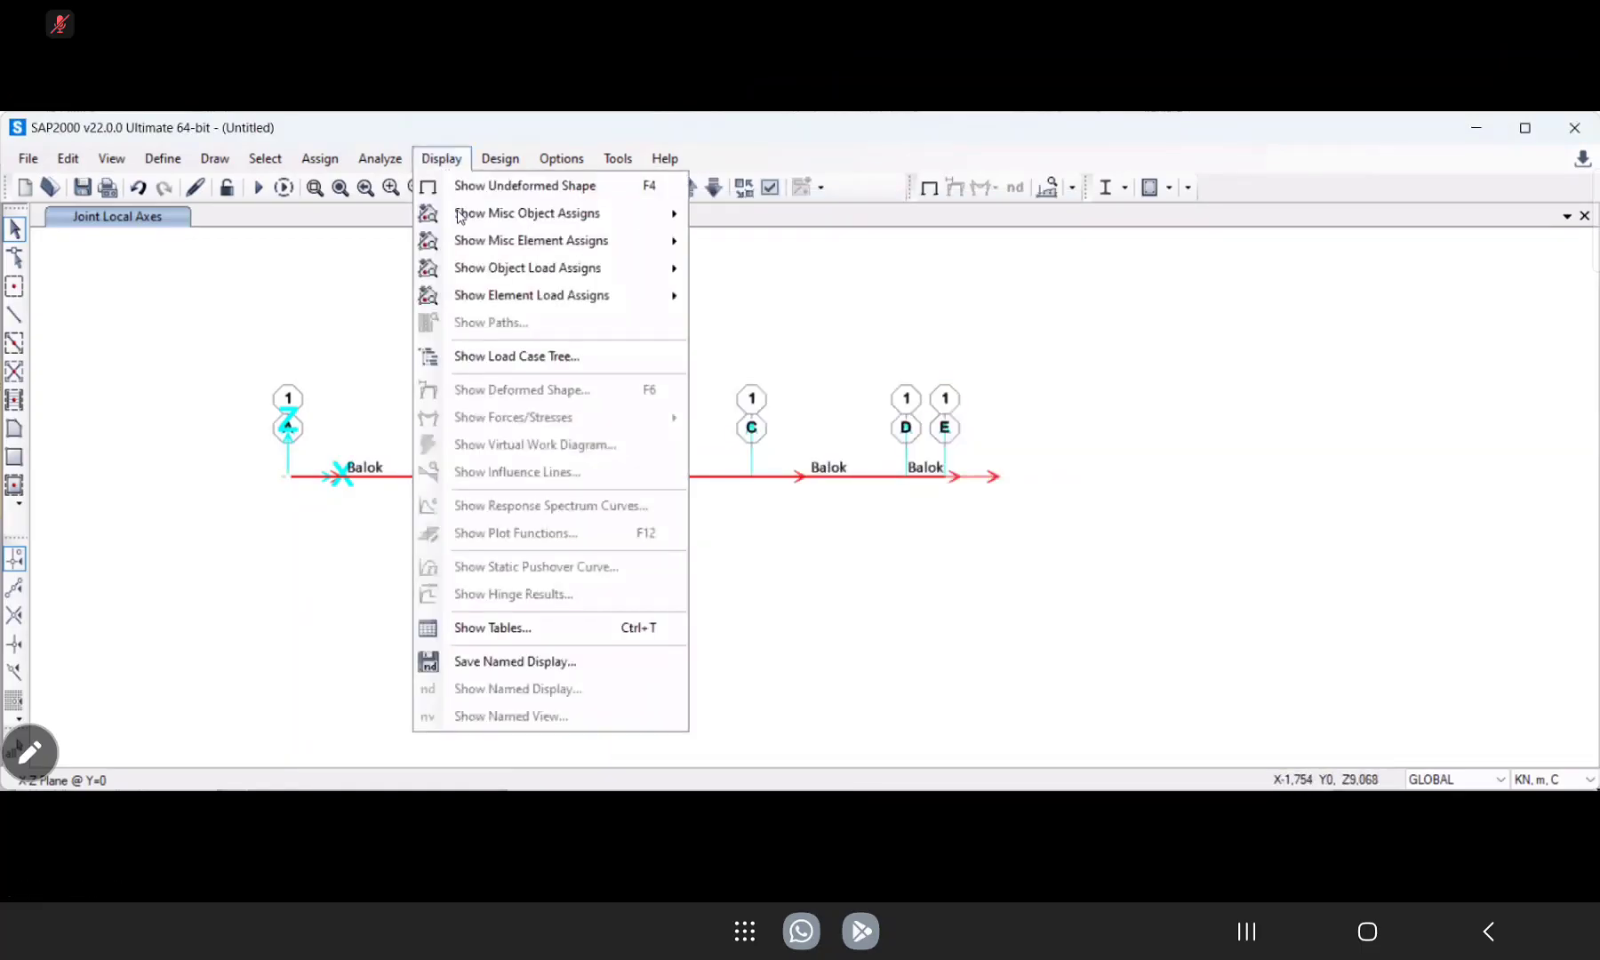
{"action": "mouse_move", "coordinate": [384, 163]}
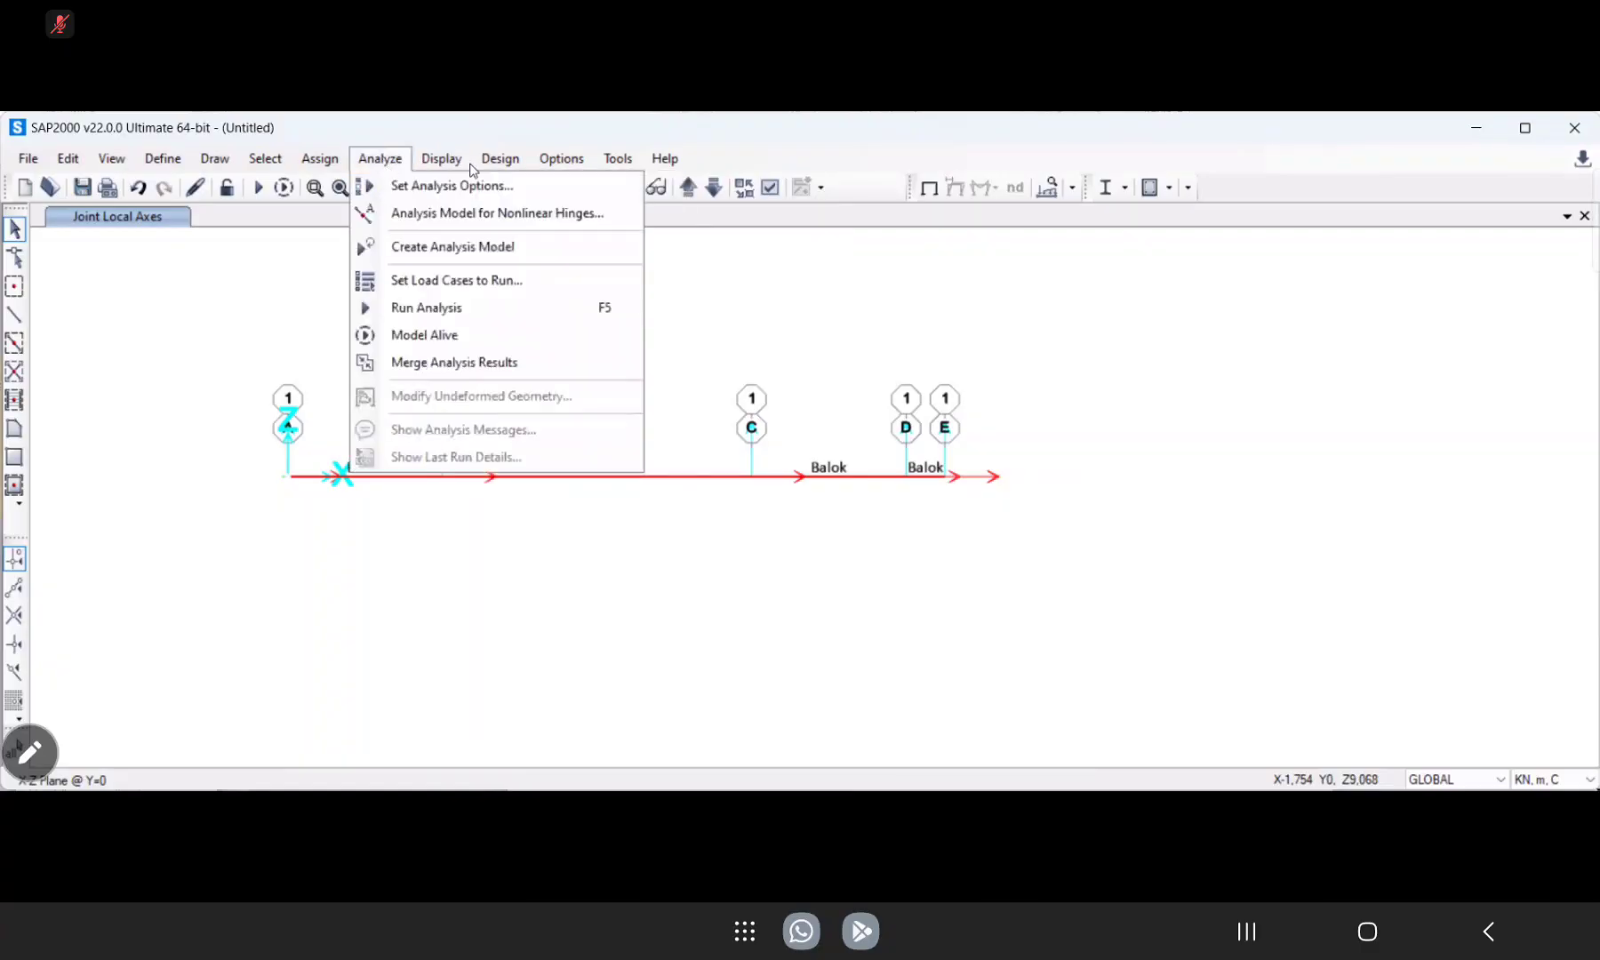
{"action": "left_click", "coordinate": [320, 159]}
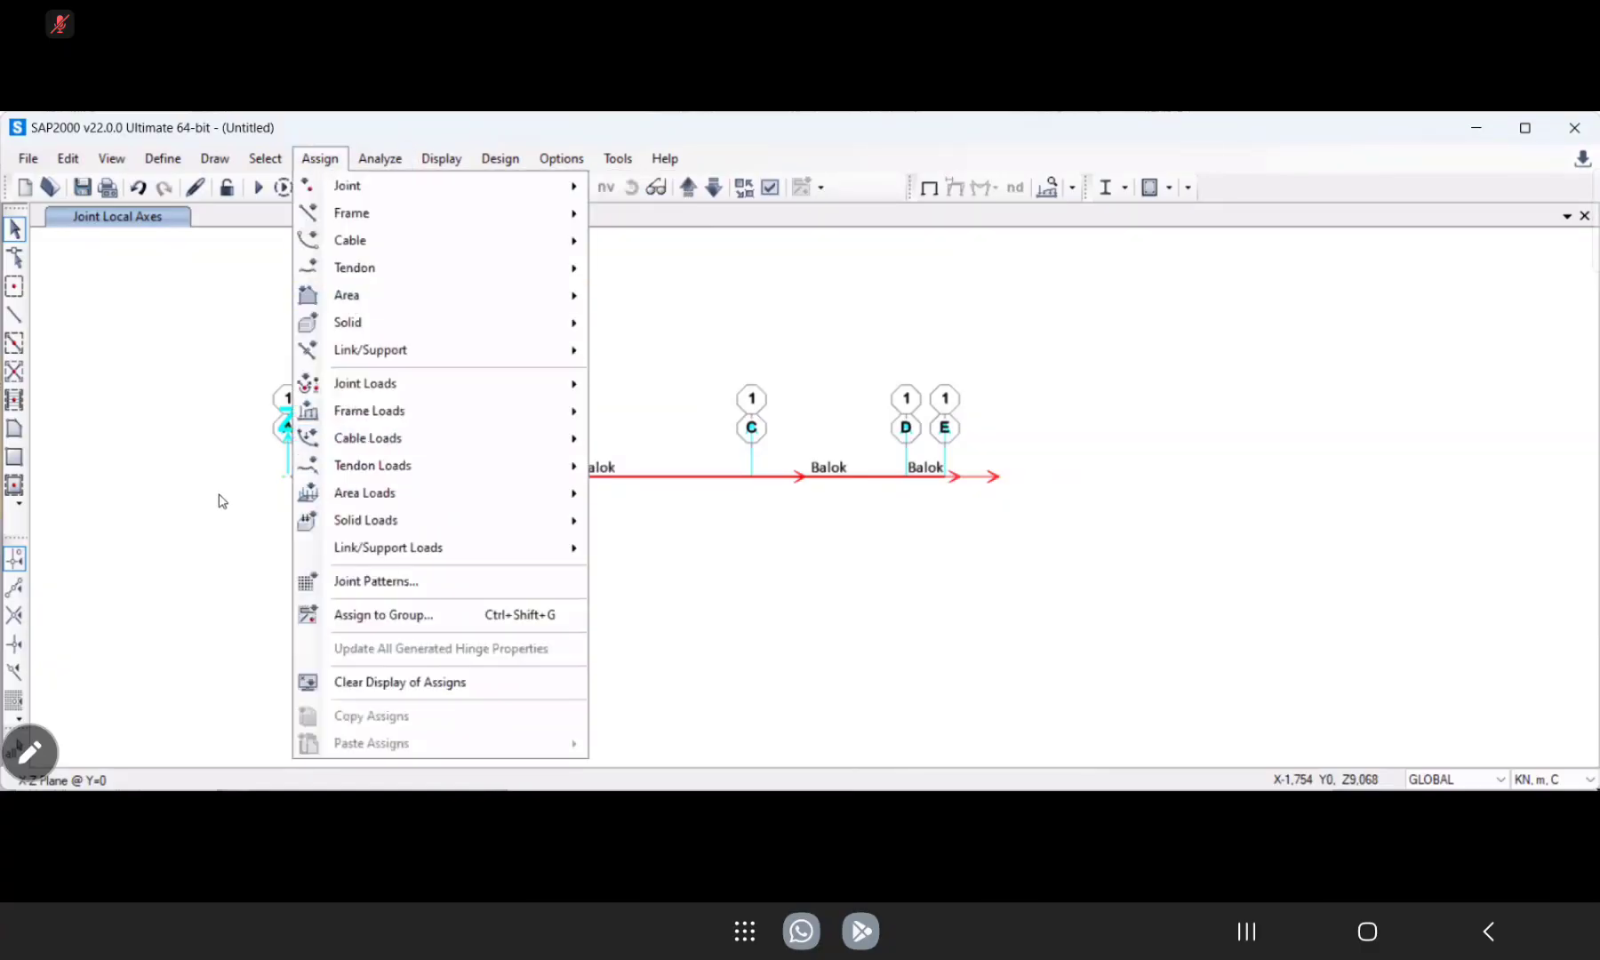
{"action": "key", "text": "Escape"}
Assign advanced local axes with a 90-degree rotation about X to the joint at grid line A.
{"action": "left_click", "coordinate": [287, 477]}
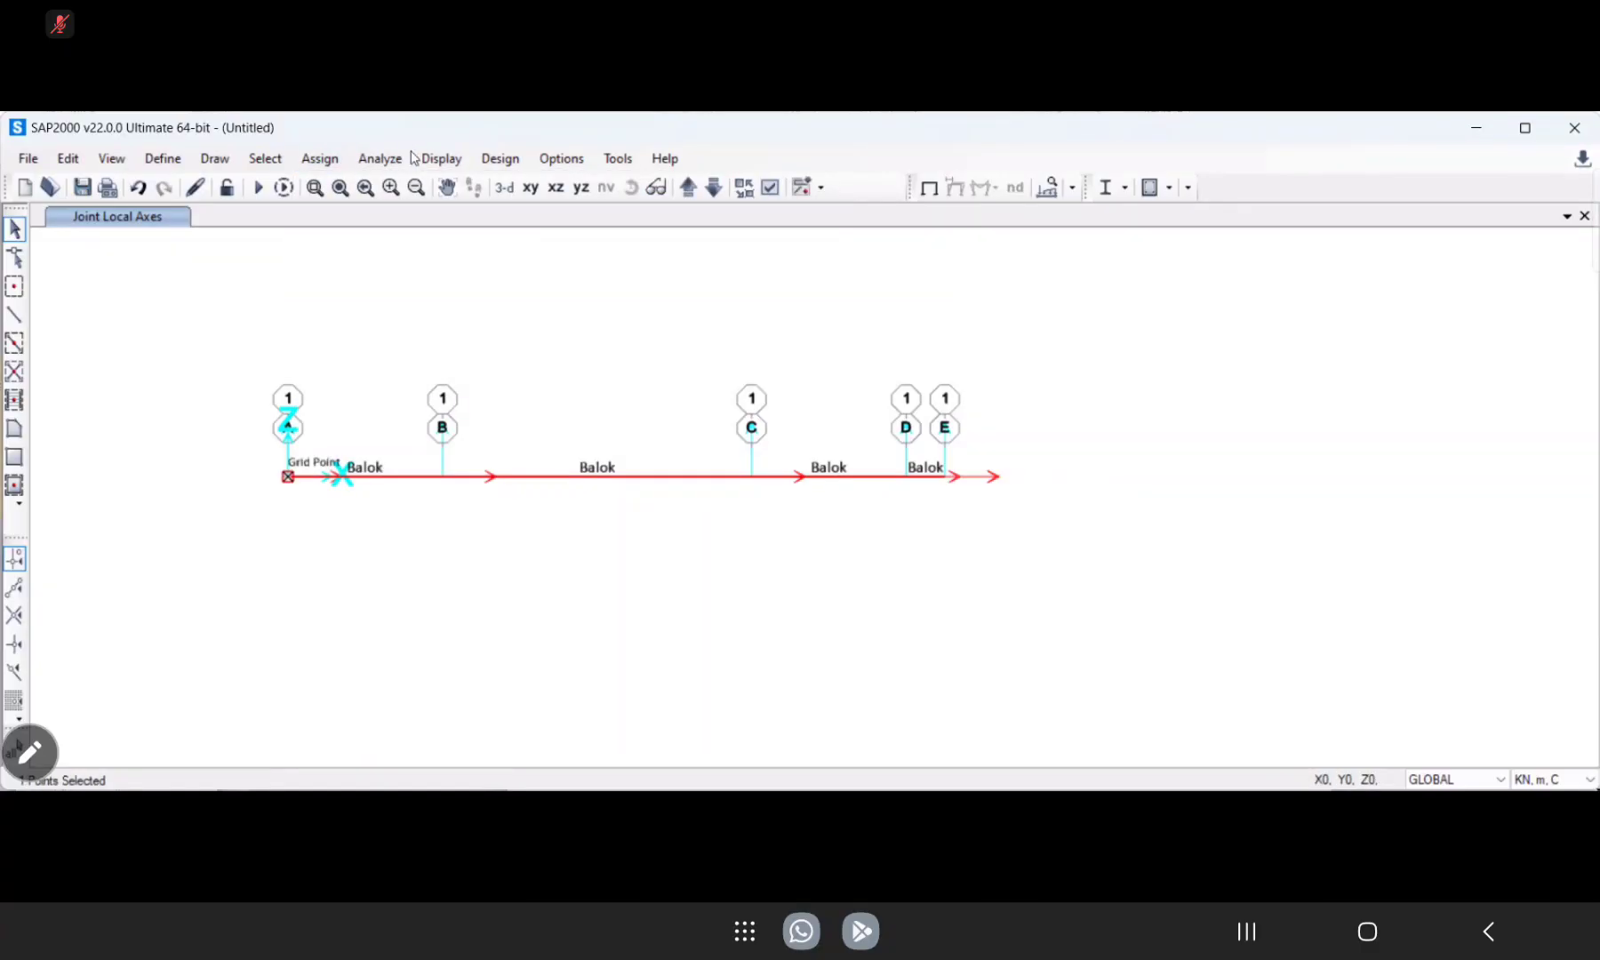
{"action": "left_click", "coordinate": [315, 160]}
{"action": "key", "text": "Escape"}
{"action": "left_click", "coordinate": [319, 162]}
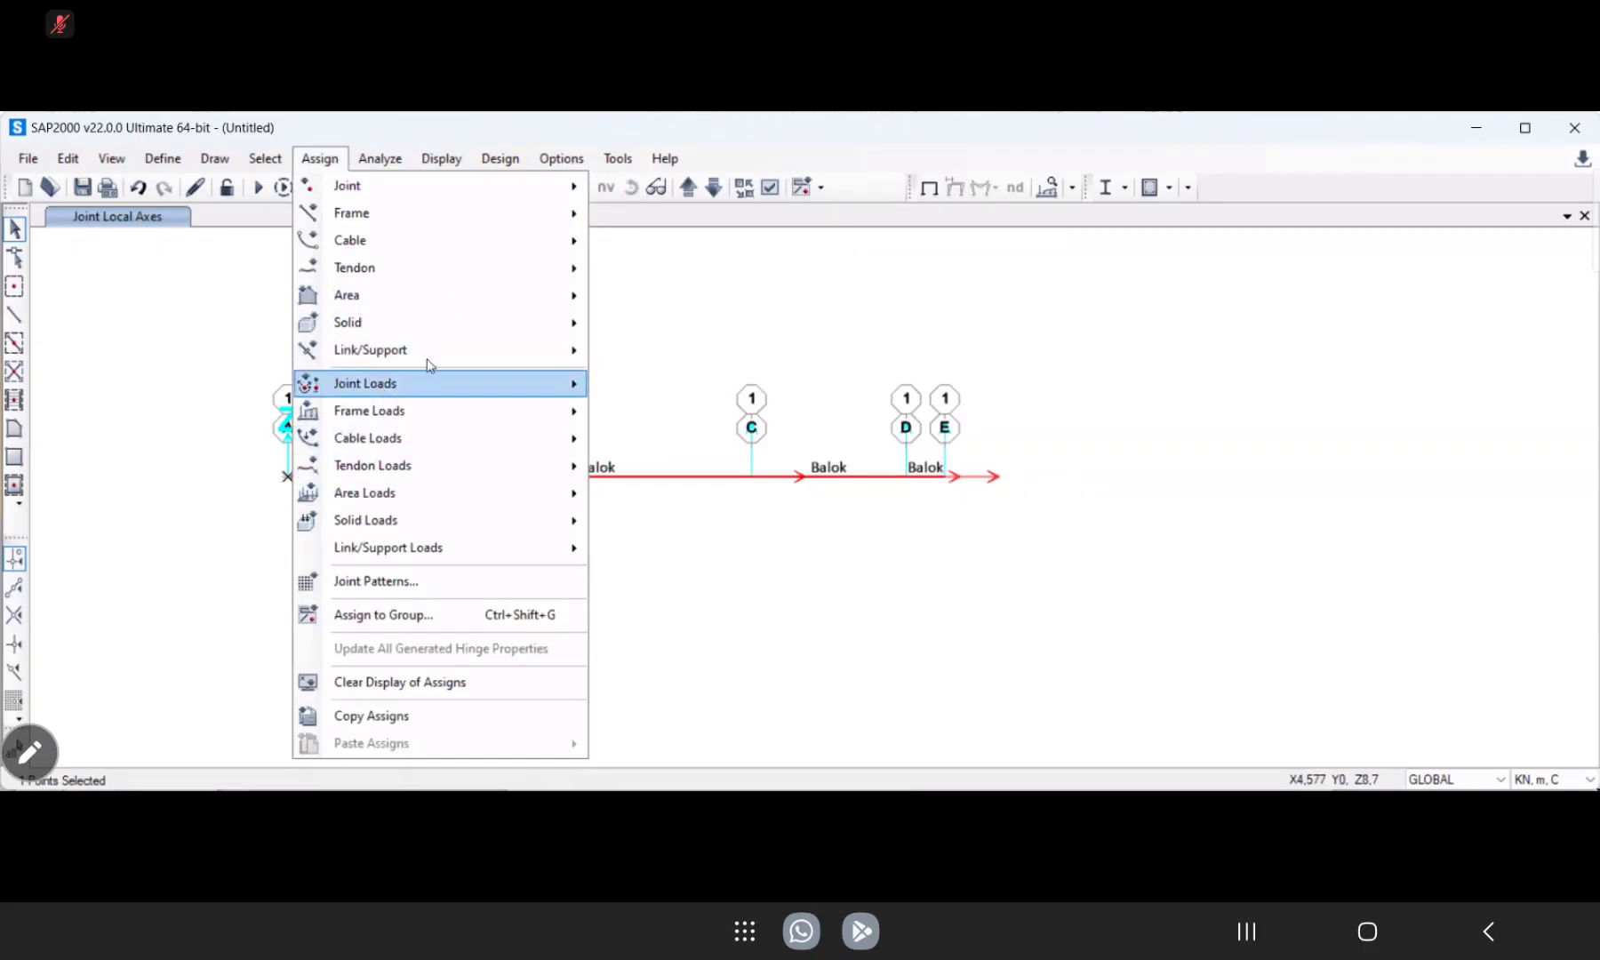
{"action": "mouse_move", "coordinate": [469, 383]}
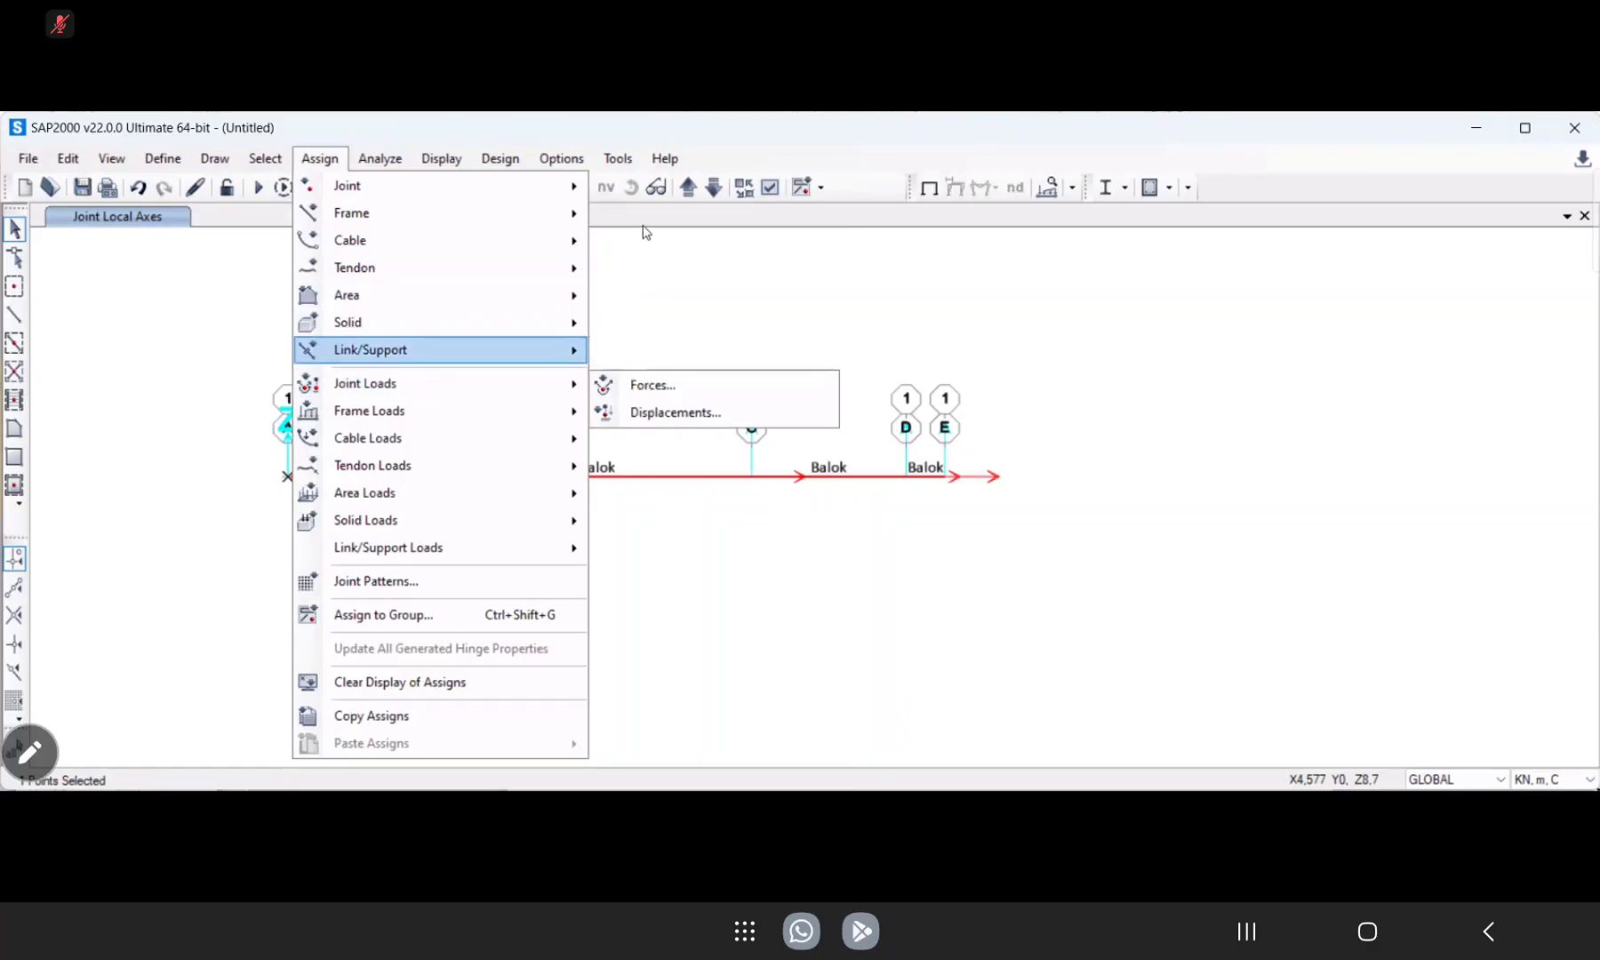
{"action": "mouse_move", "coordinate": [560, 186]}
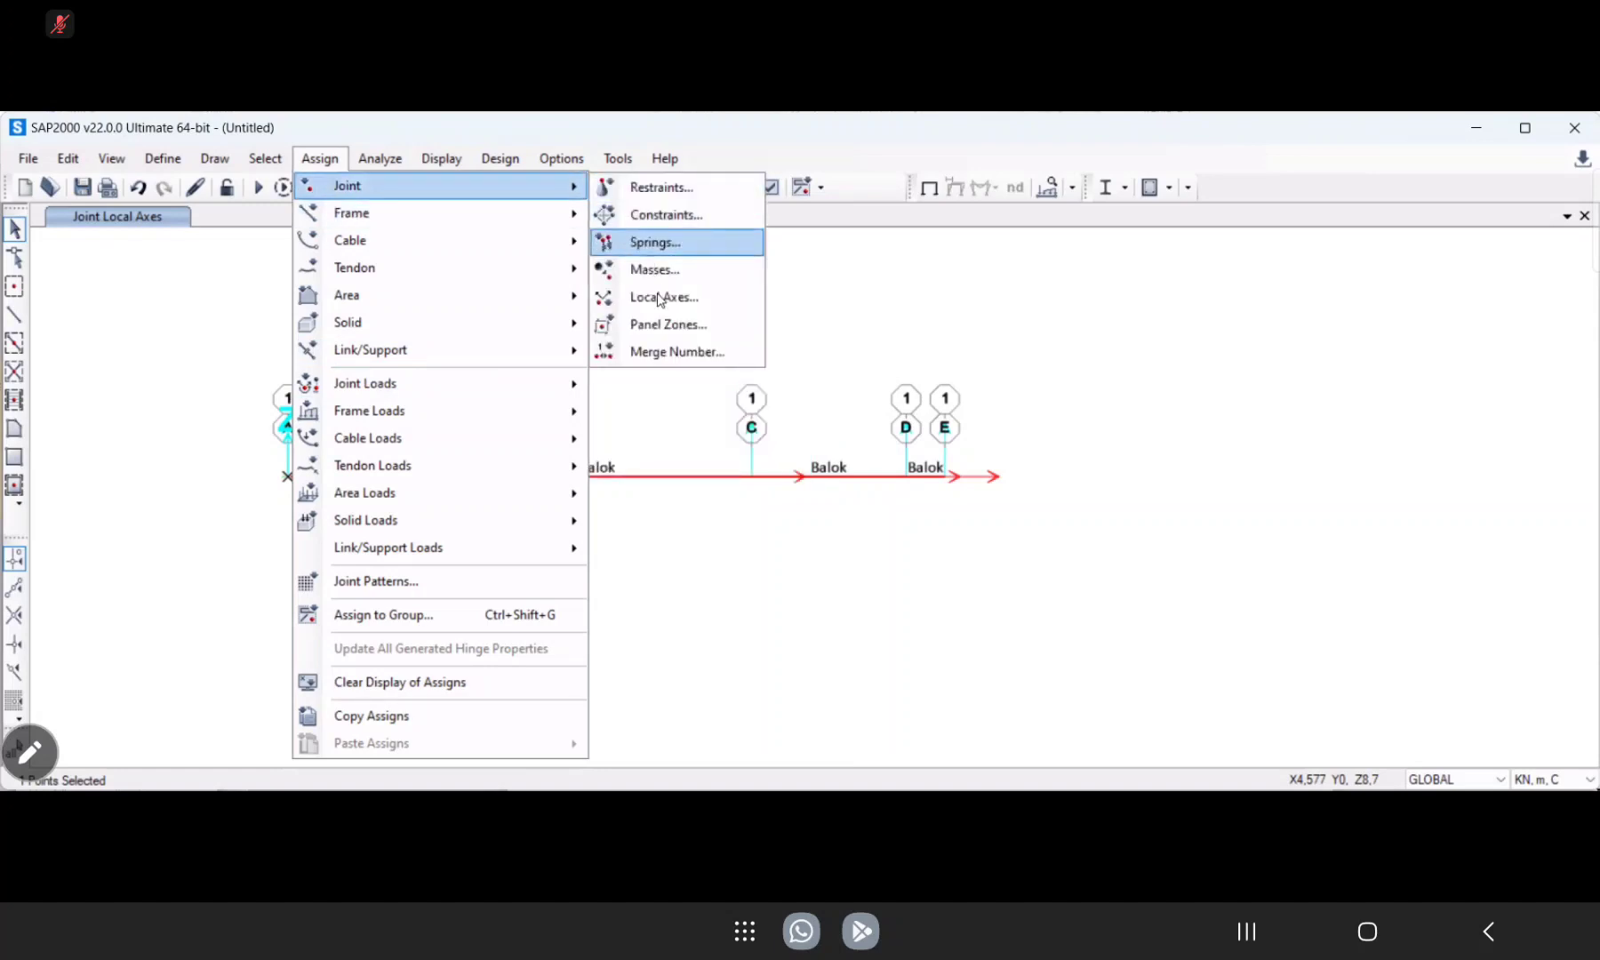
{"action": "left_click", "coordinate": [658, 294]}
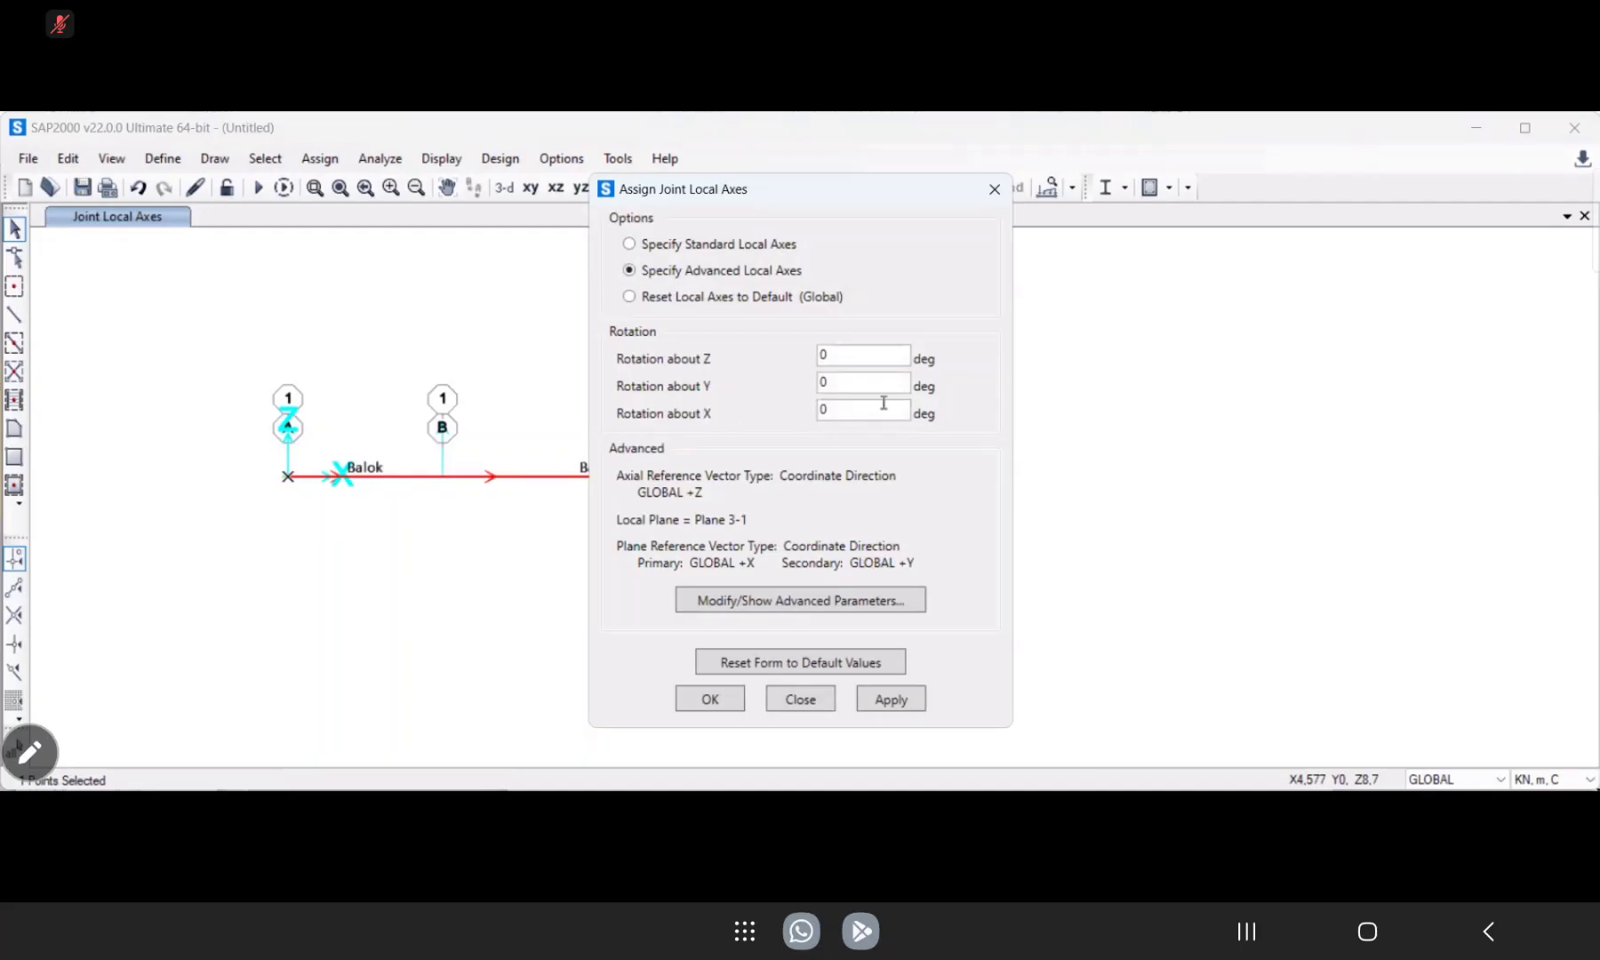
{"action": "left_click_drag", "start_coordinate": [861, 412], "coordinate": [801, 418]}
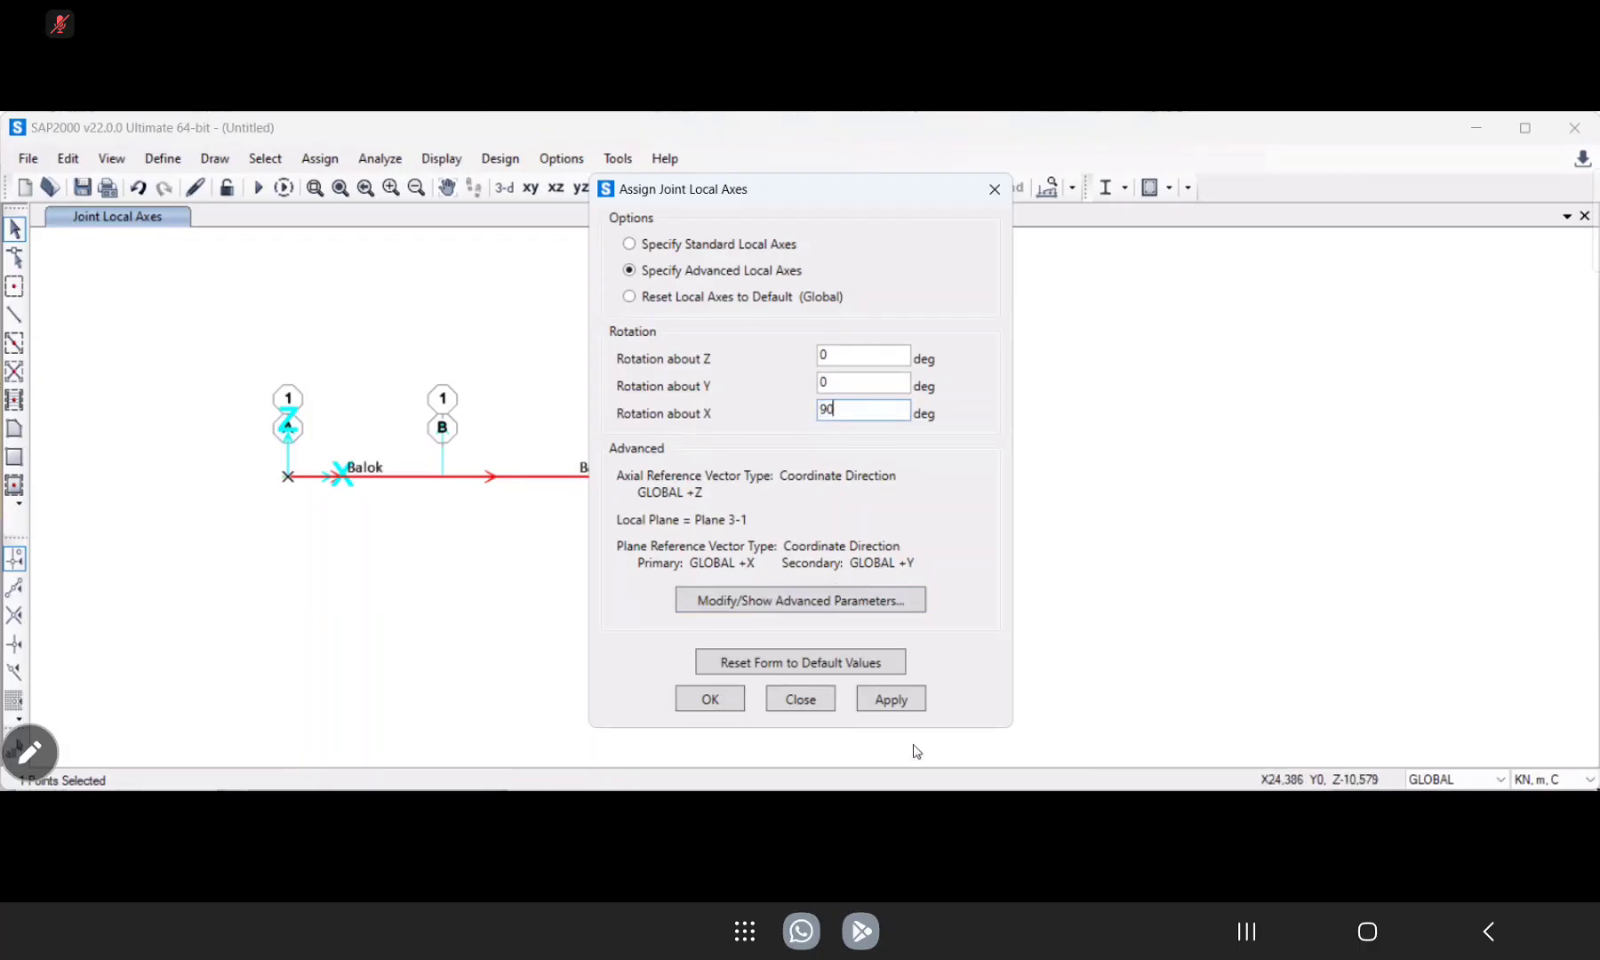
{"action": "left_click", "coordinate": [888, 702]}
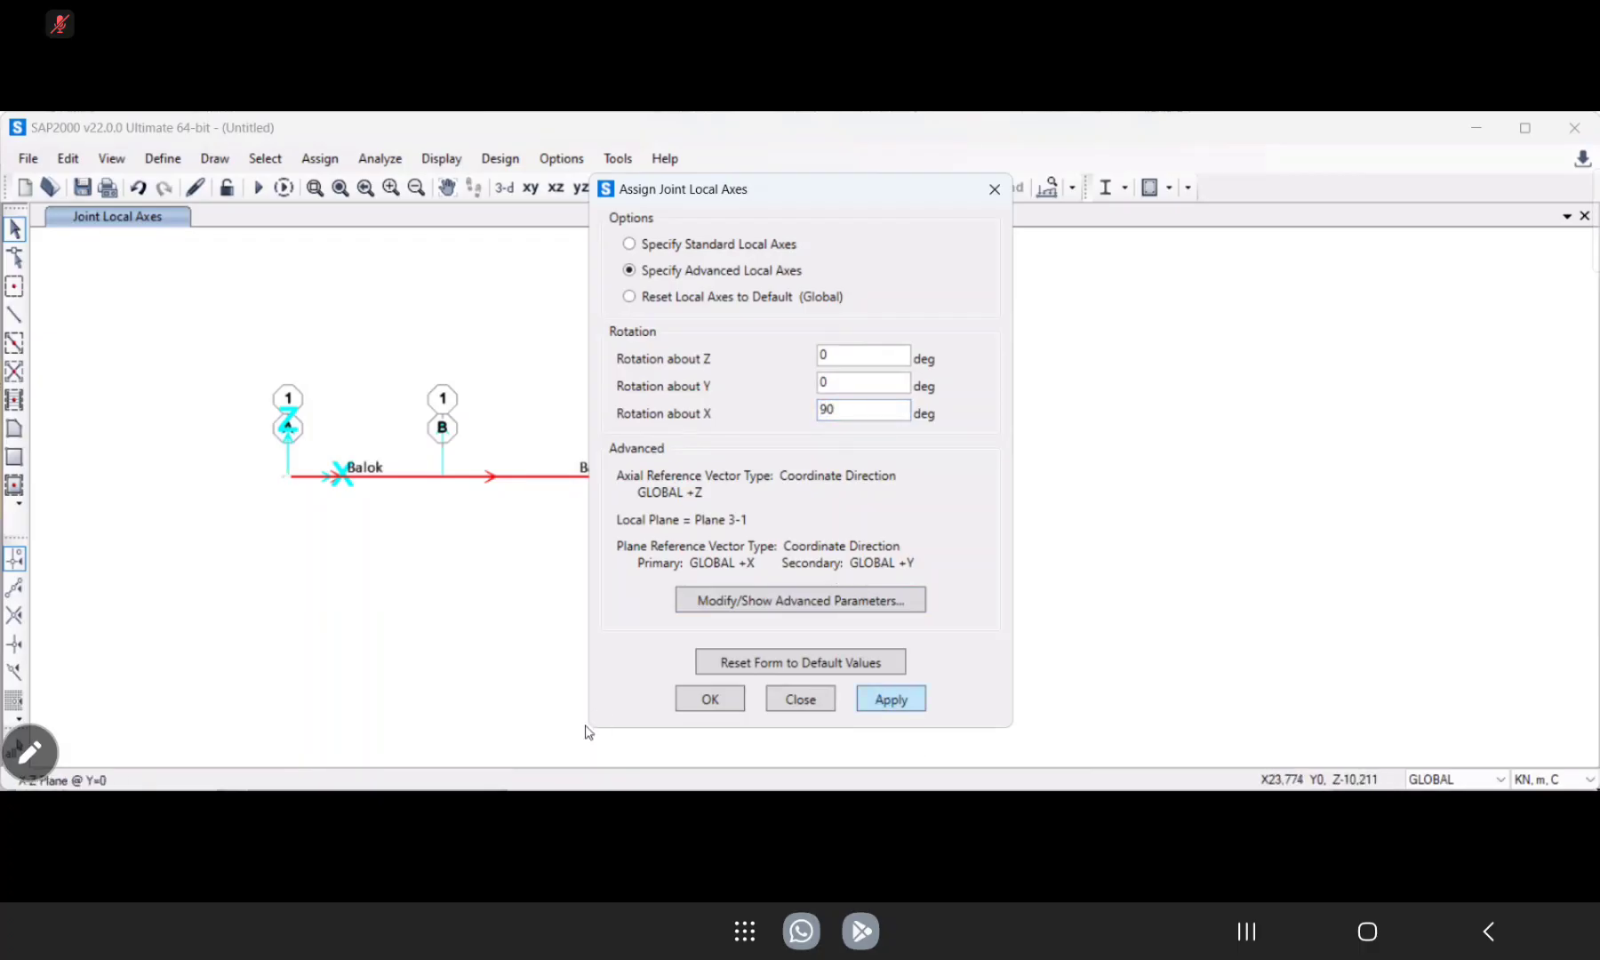
{"action": "left_click", "coordinate": [709, 700]}
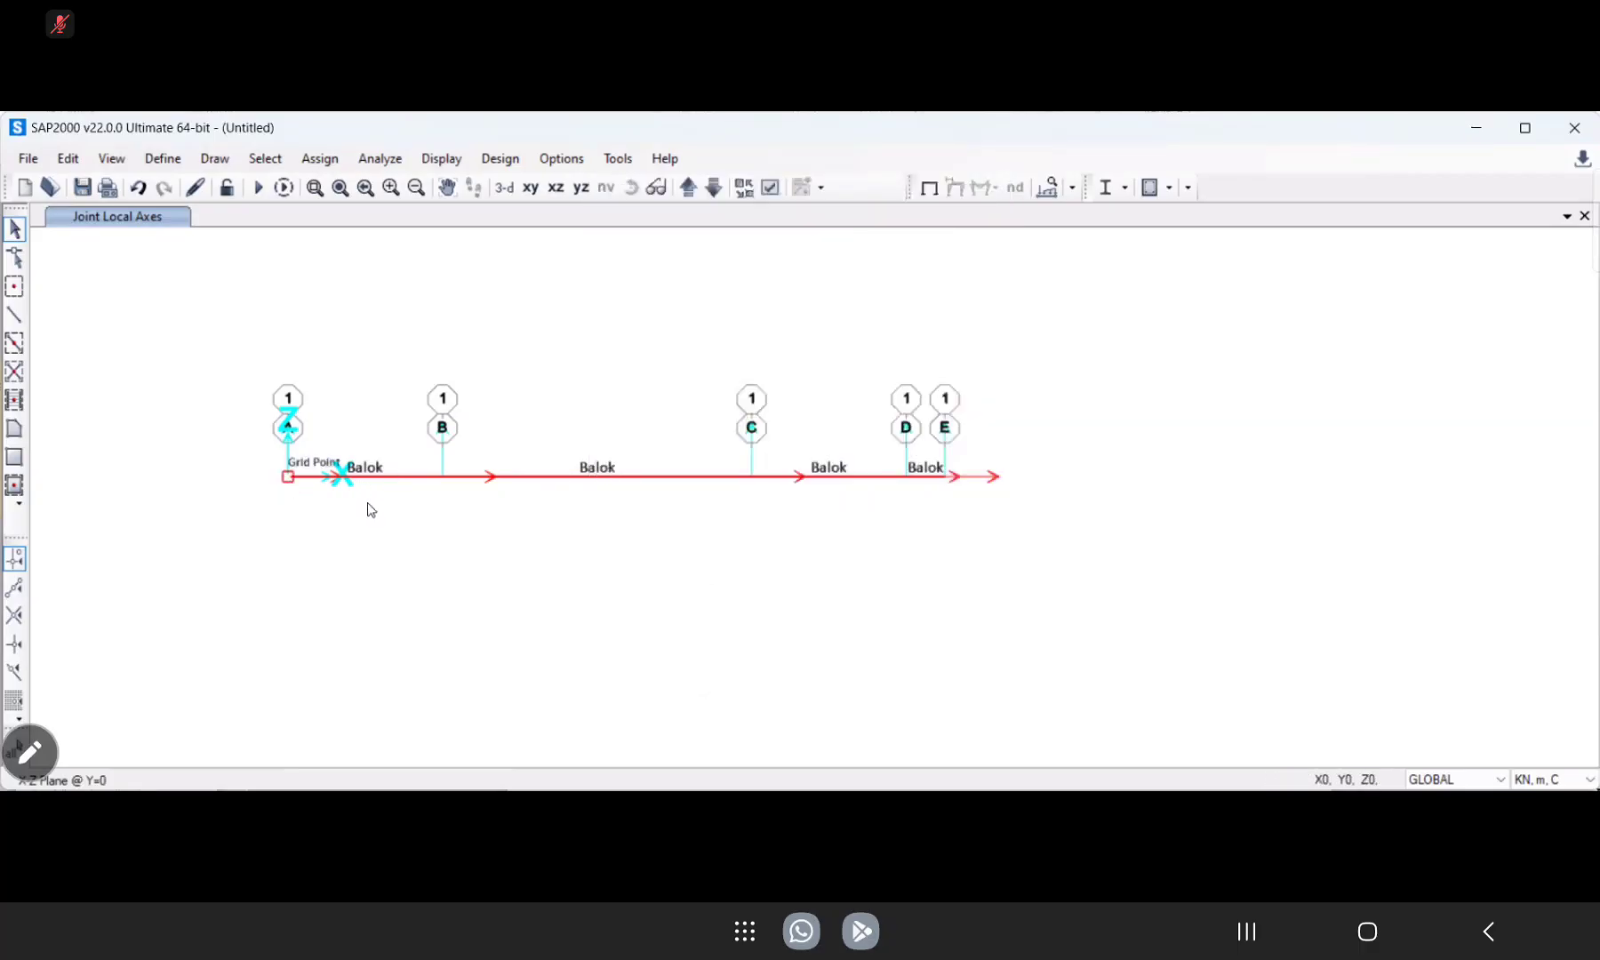
Turn on the display of joint local axes and clear the selection of the beam.
{"action": "left_click_drag", "start_coordinate": [1040, 536], "coordinate": [257, 375]}
{"action": "left_click", "coordinate": [287, 477]}
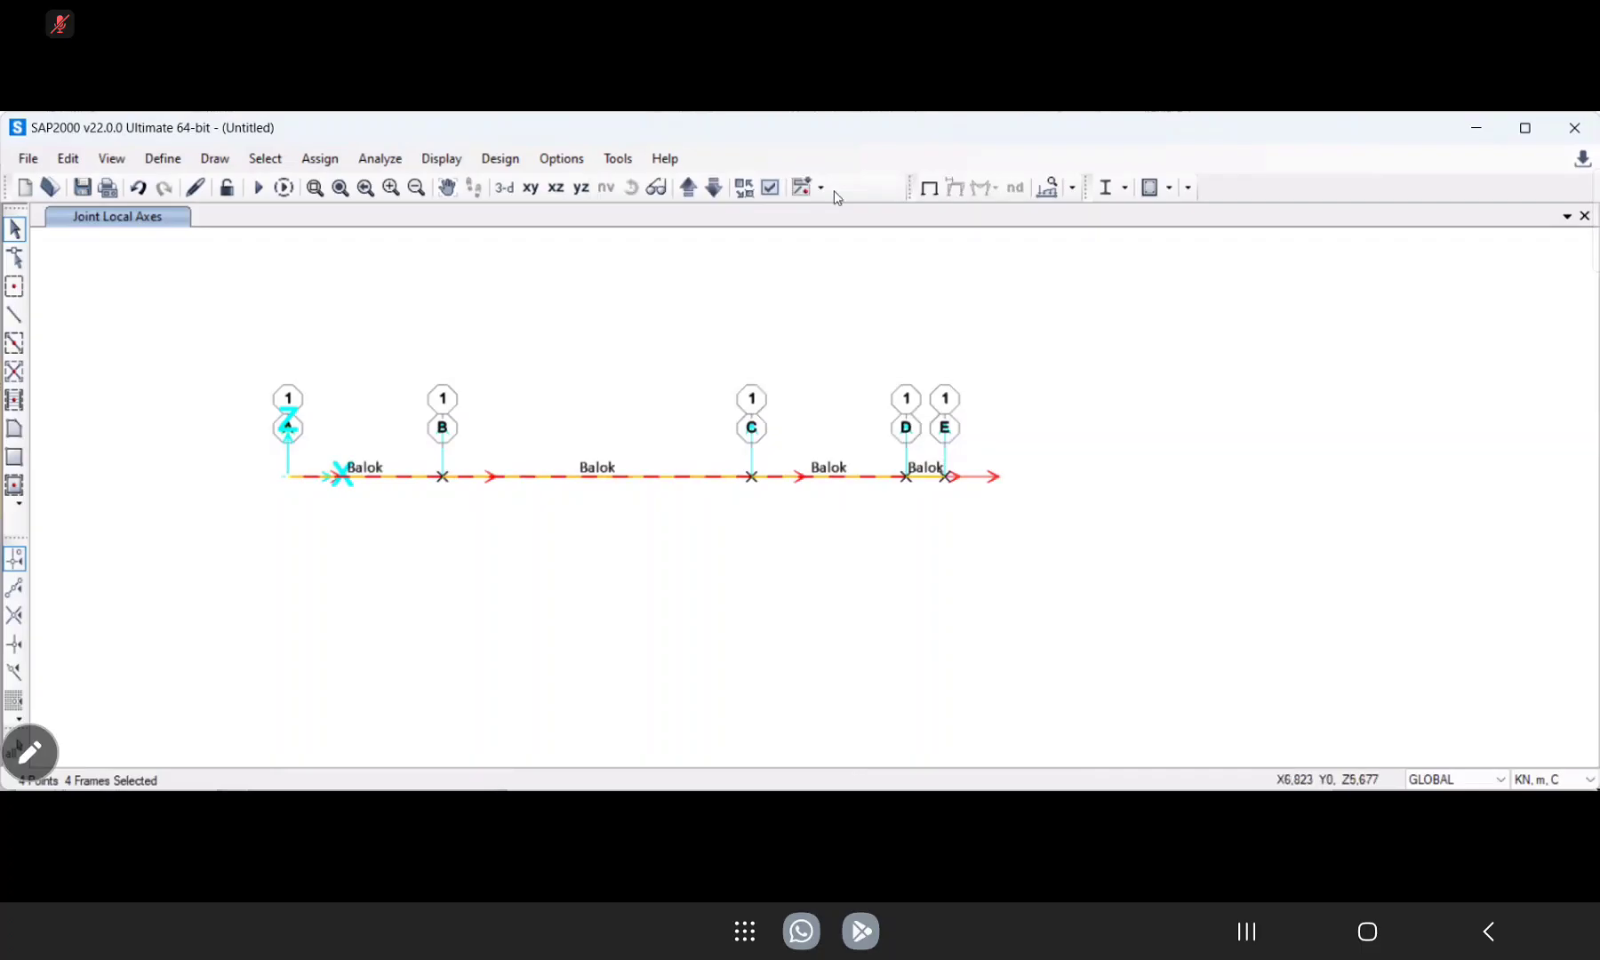
{"action": "left_click", "coordinate": [769, 193]}
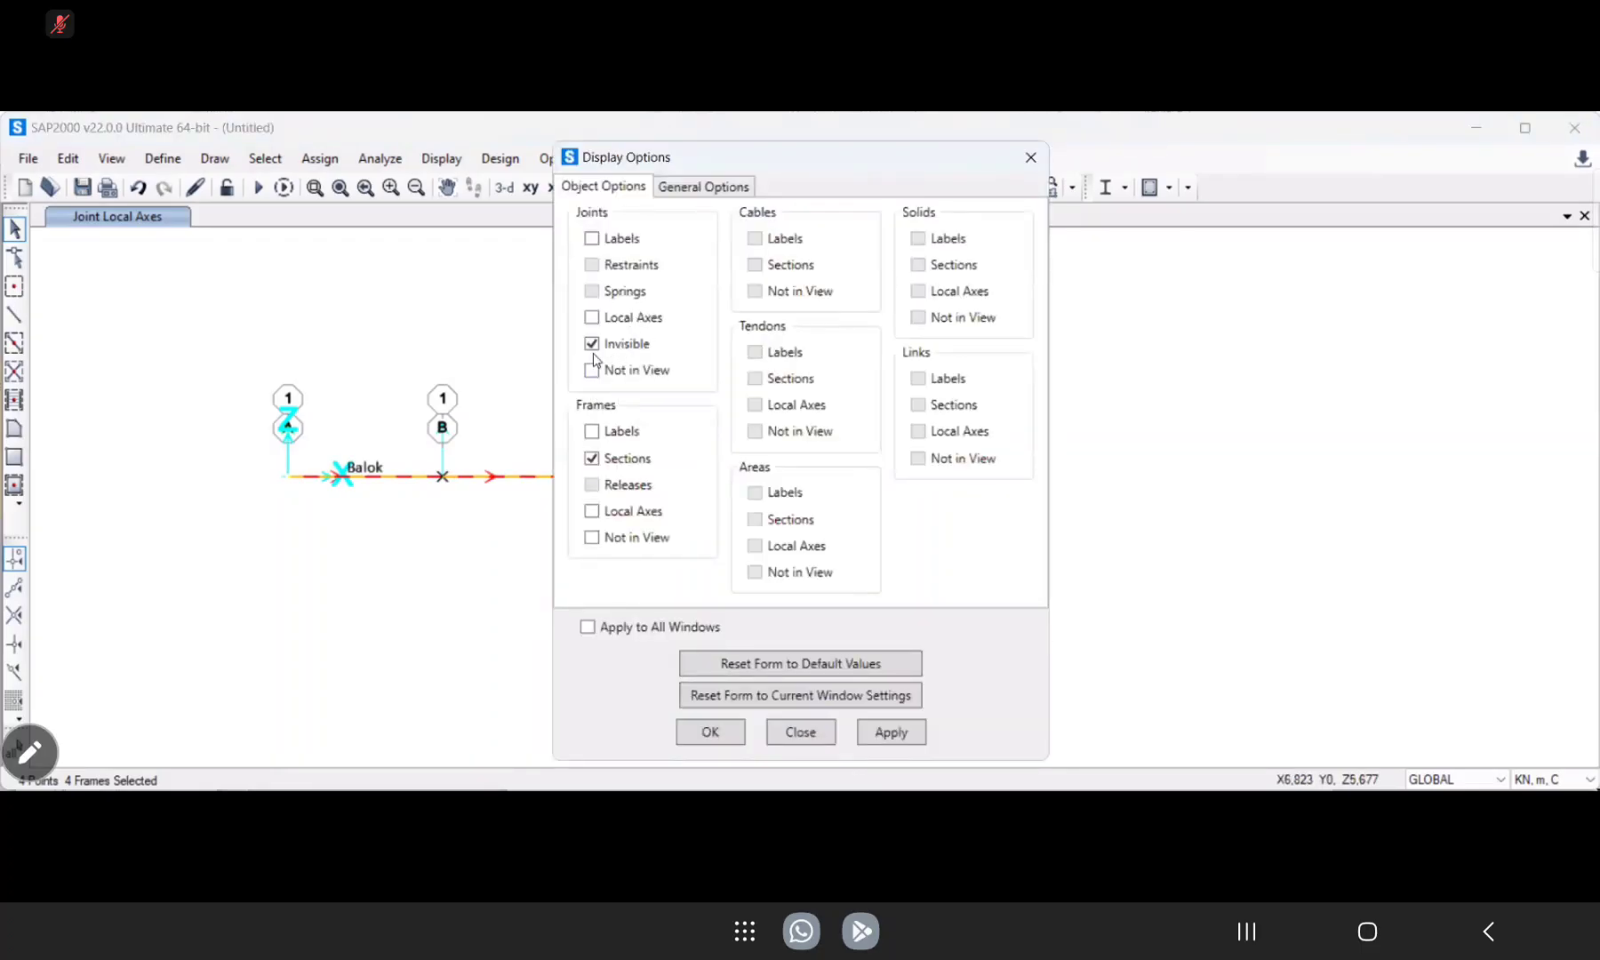
{"action": "left_click", "coordinate": [592, 240]}
{"action": "left_click", "coordinate": [887, 733]}
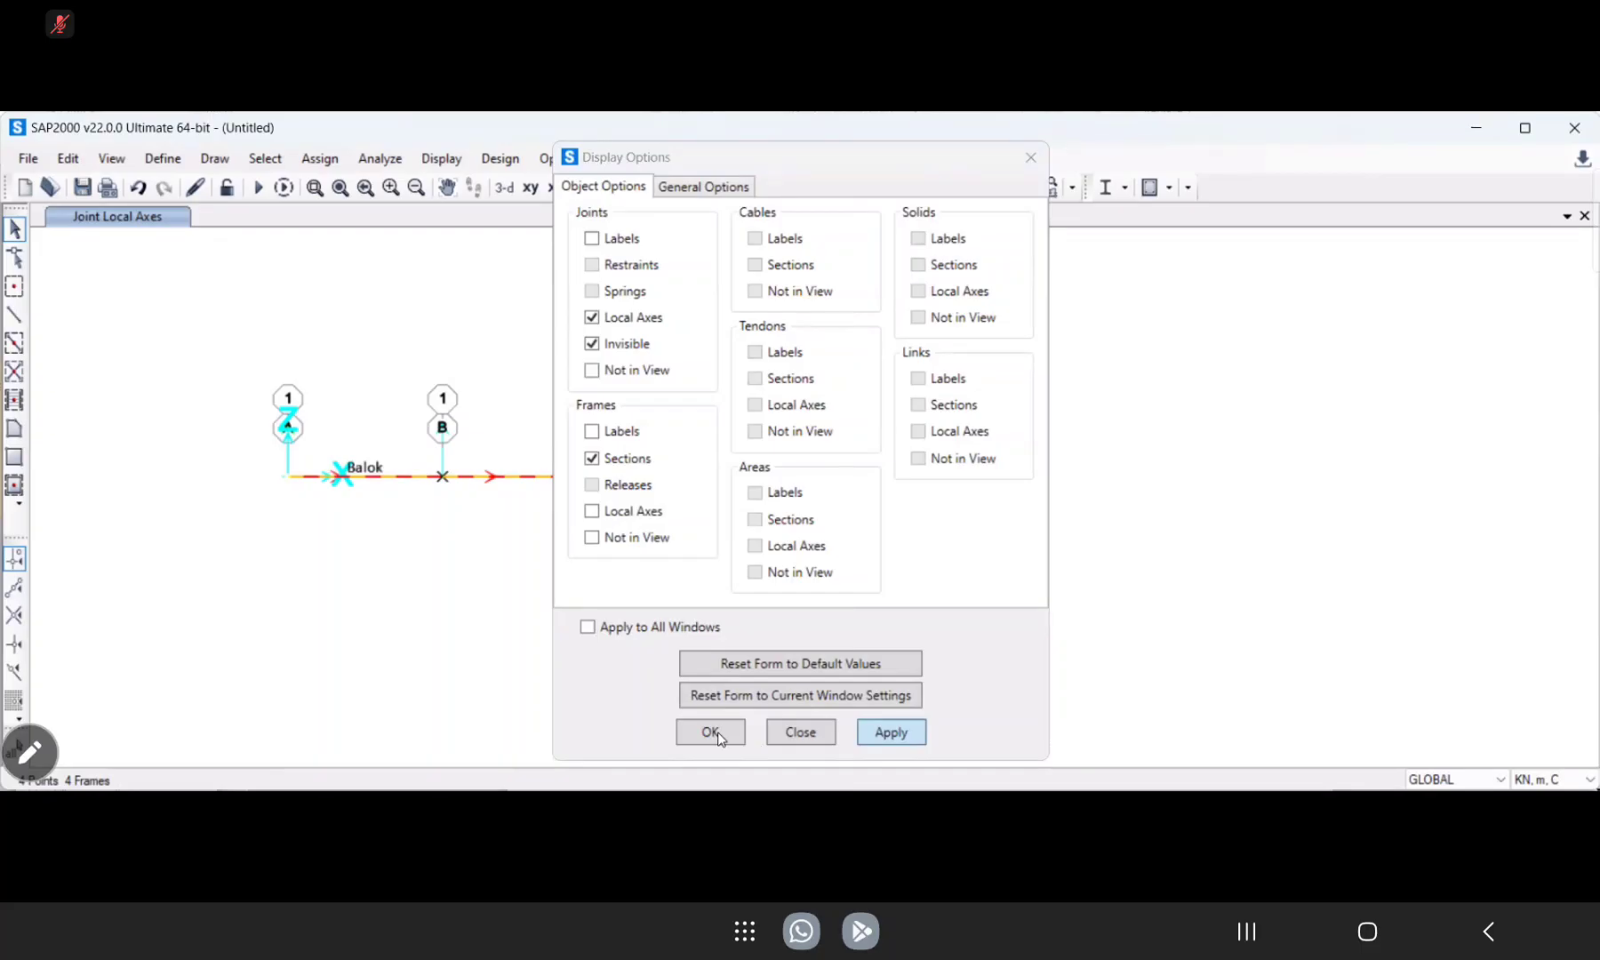
{"action": "left_click", "coordinate": [708, 739]}
{"action": "left_click", "coordinate": [707, 734]}
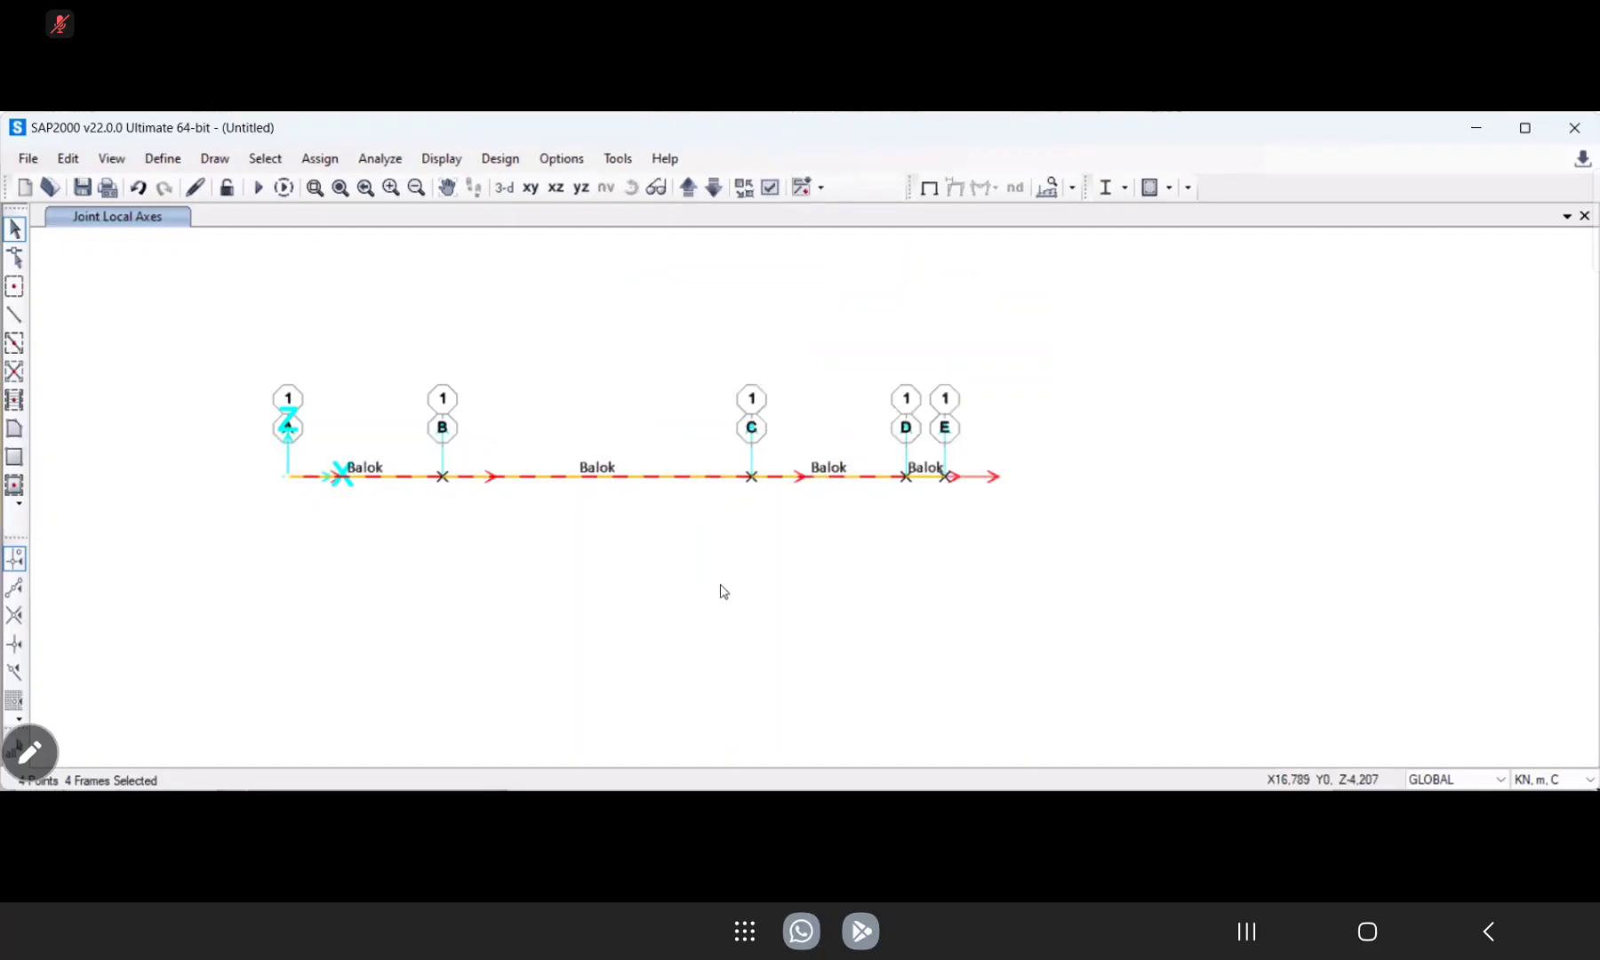
{"action": "key", "text": "Escape"}
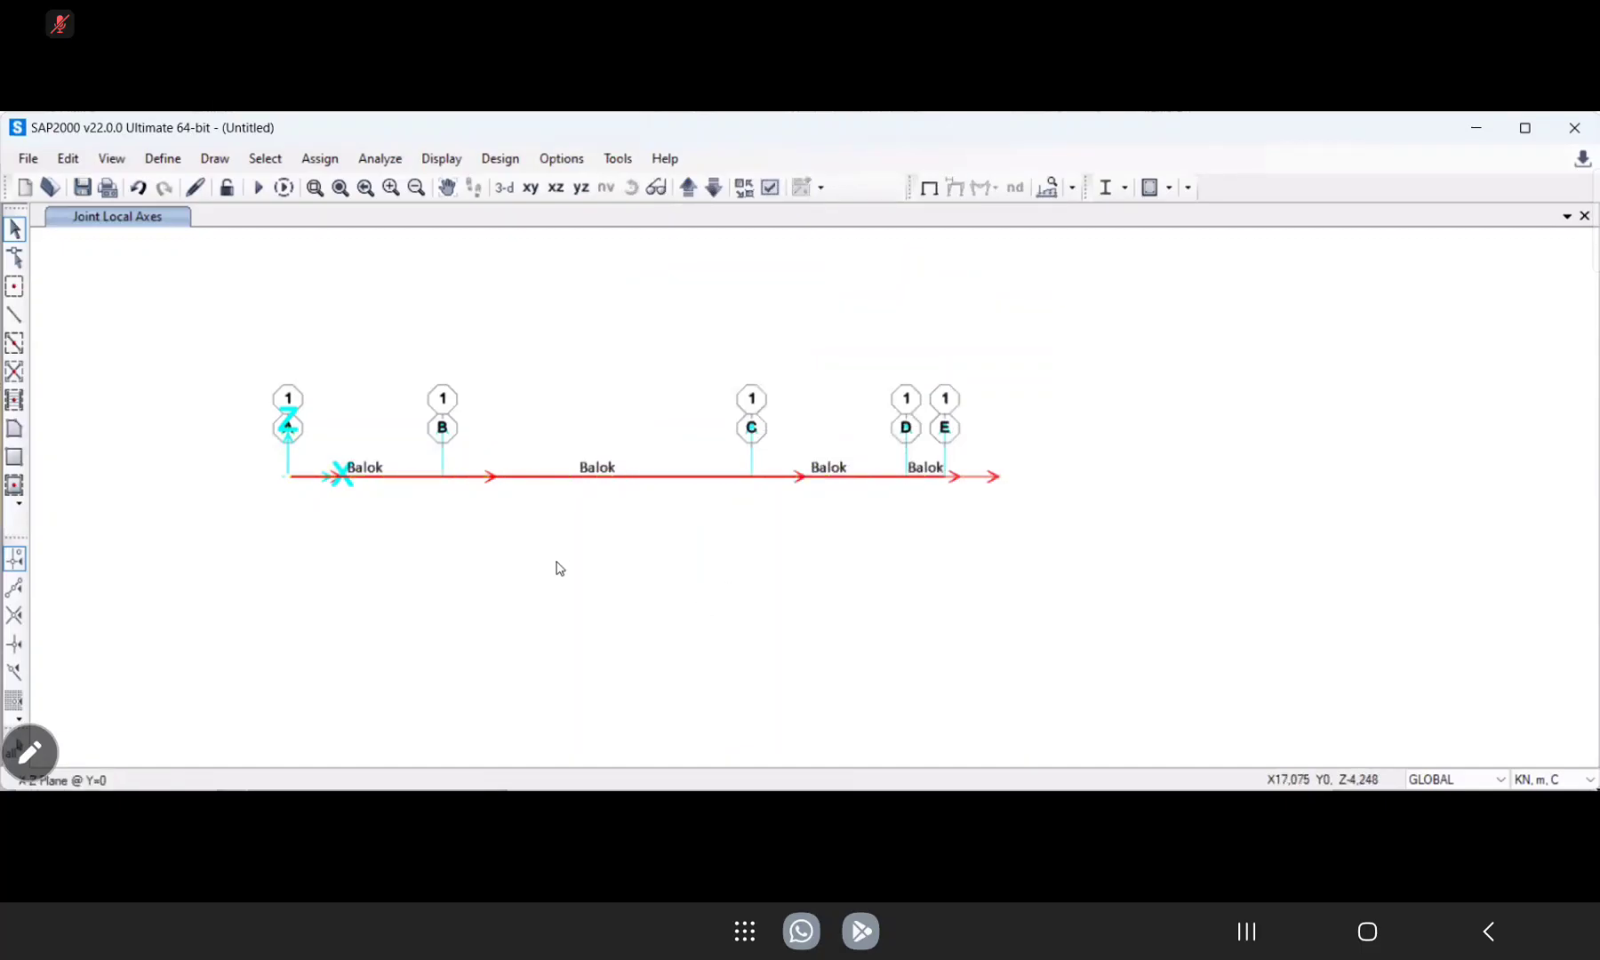
Examine the joint local axes on the beam and recheck the joint display options.
{"action": "scroll", "coordinate": [558, 566], "scroll_direction": "down", "scroll_amount": 5}
{"action": "scroll", "coordinate": [558, 567], "scroll_direction": "up", "scroll_amount": 4}
{"action": "scroll", "coordinate": [556, 566], "scroll_direction": "up", "scroll_amount": 3}
{"action": "scroll", "coordinate": [555, 566], "scroll_direction": "down", "scroll_amount": 3}
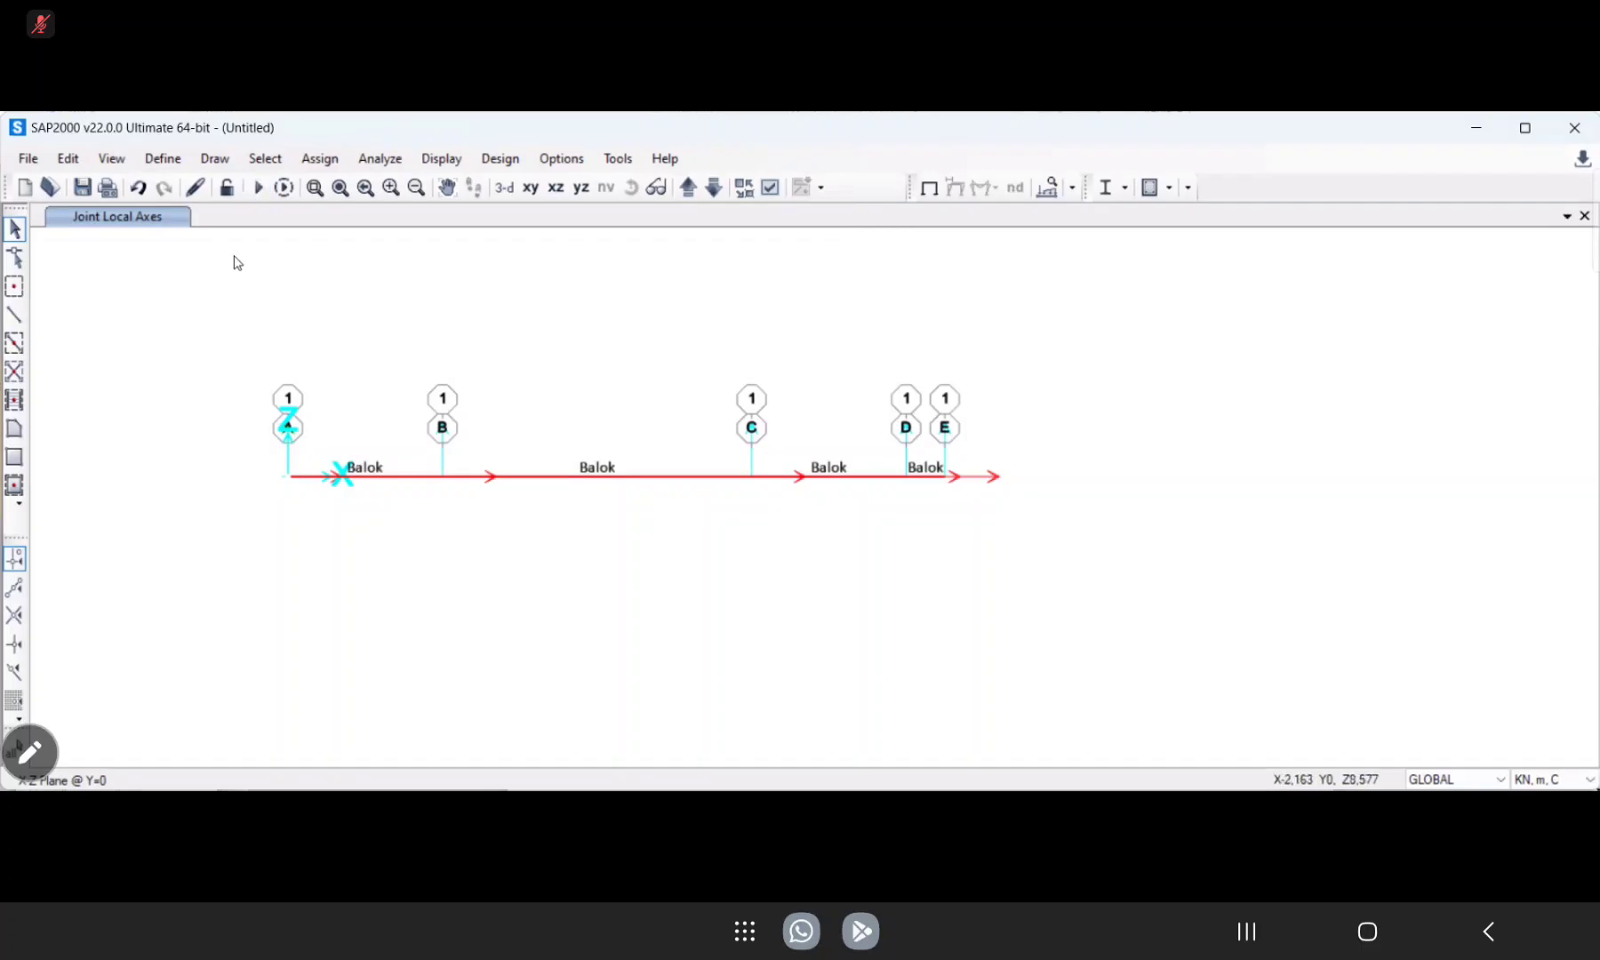
{"action": "left_click", "coordinate": [771, 189]}
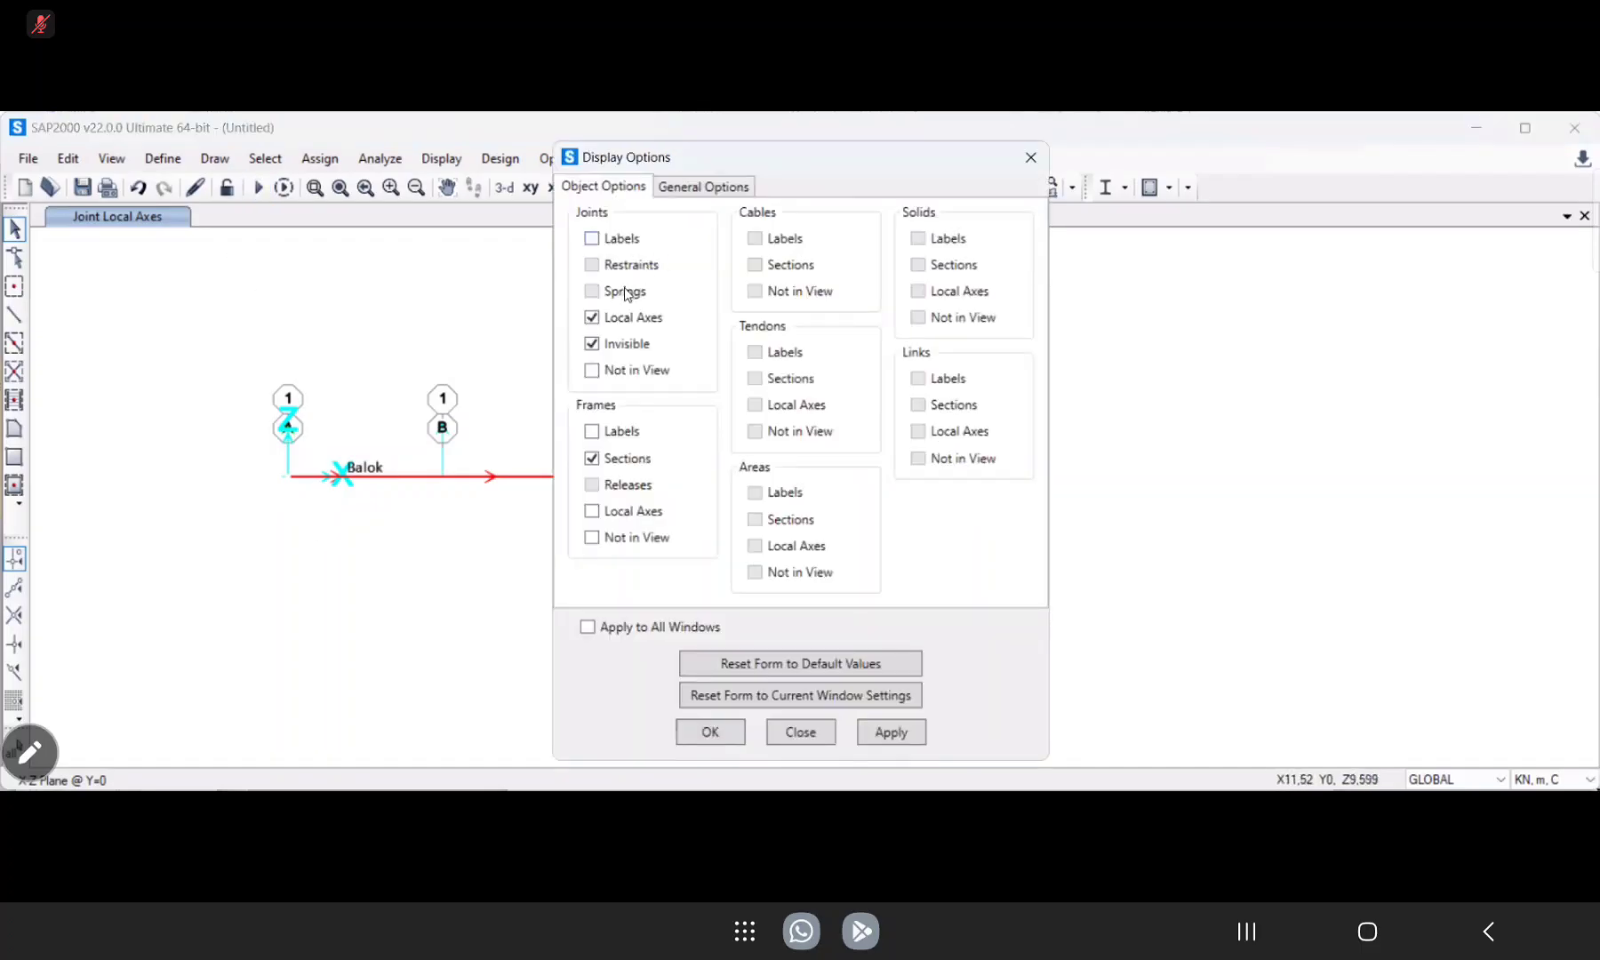
{"action": "left_click", "coordinate": [687, 737]}
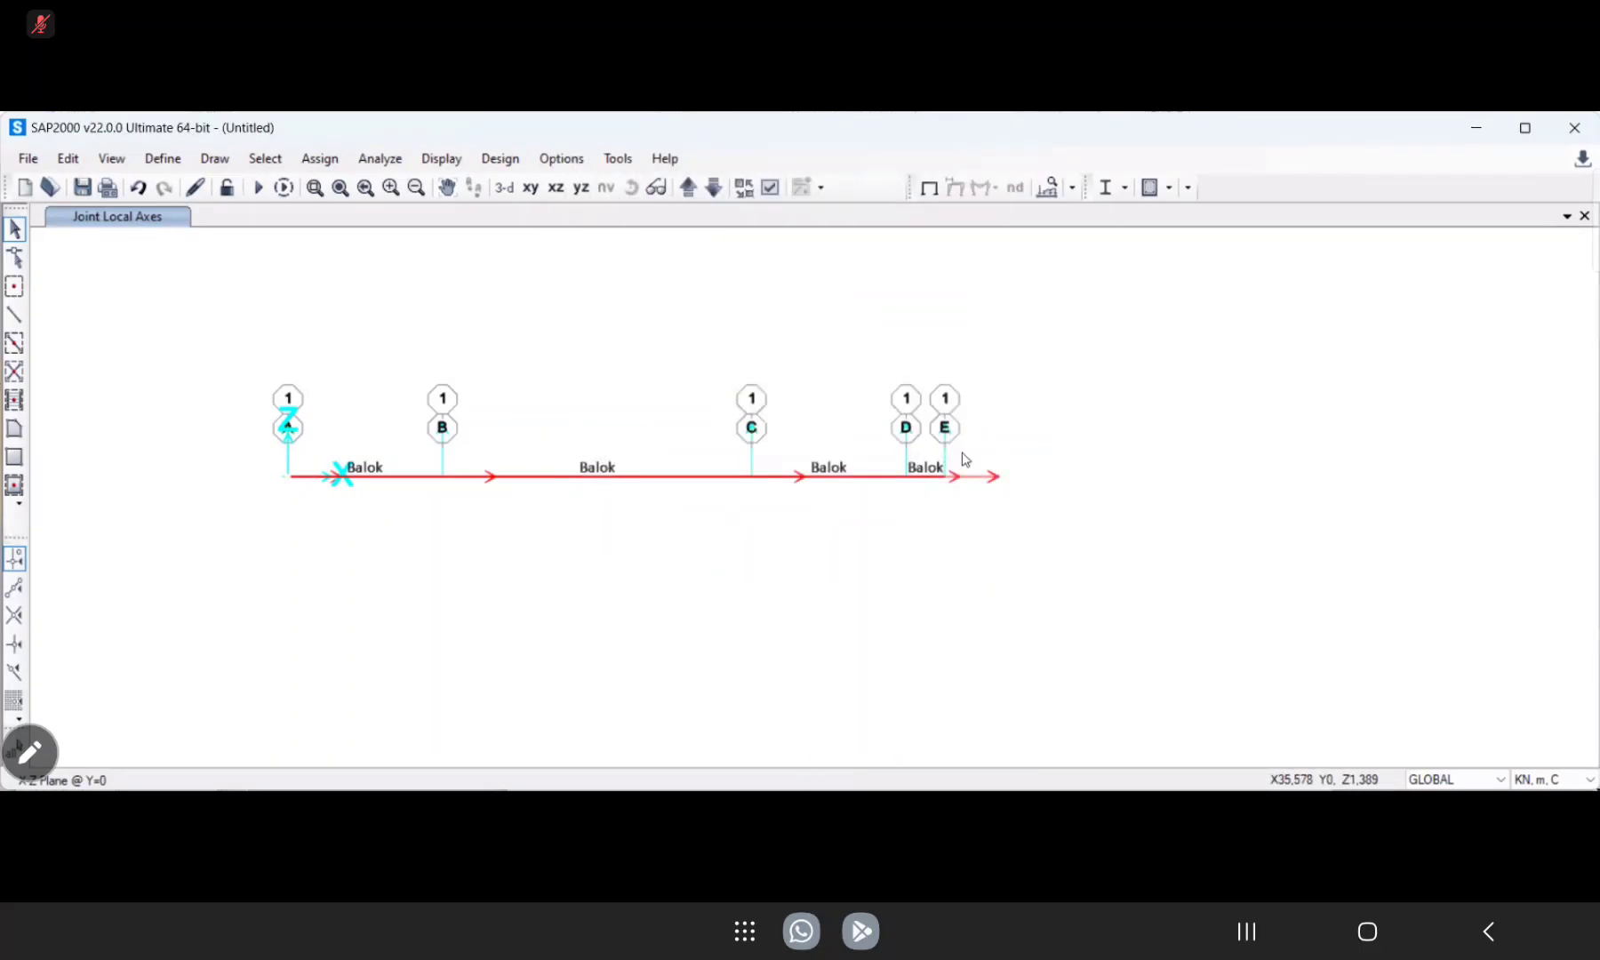
{"action": "left_click", "coordinate": [15, 343]}
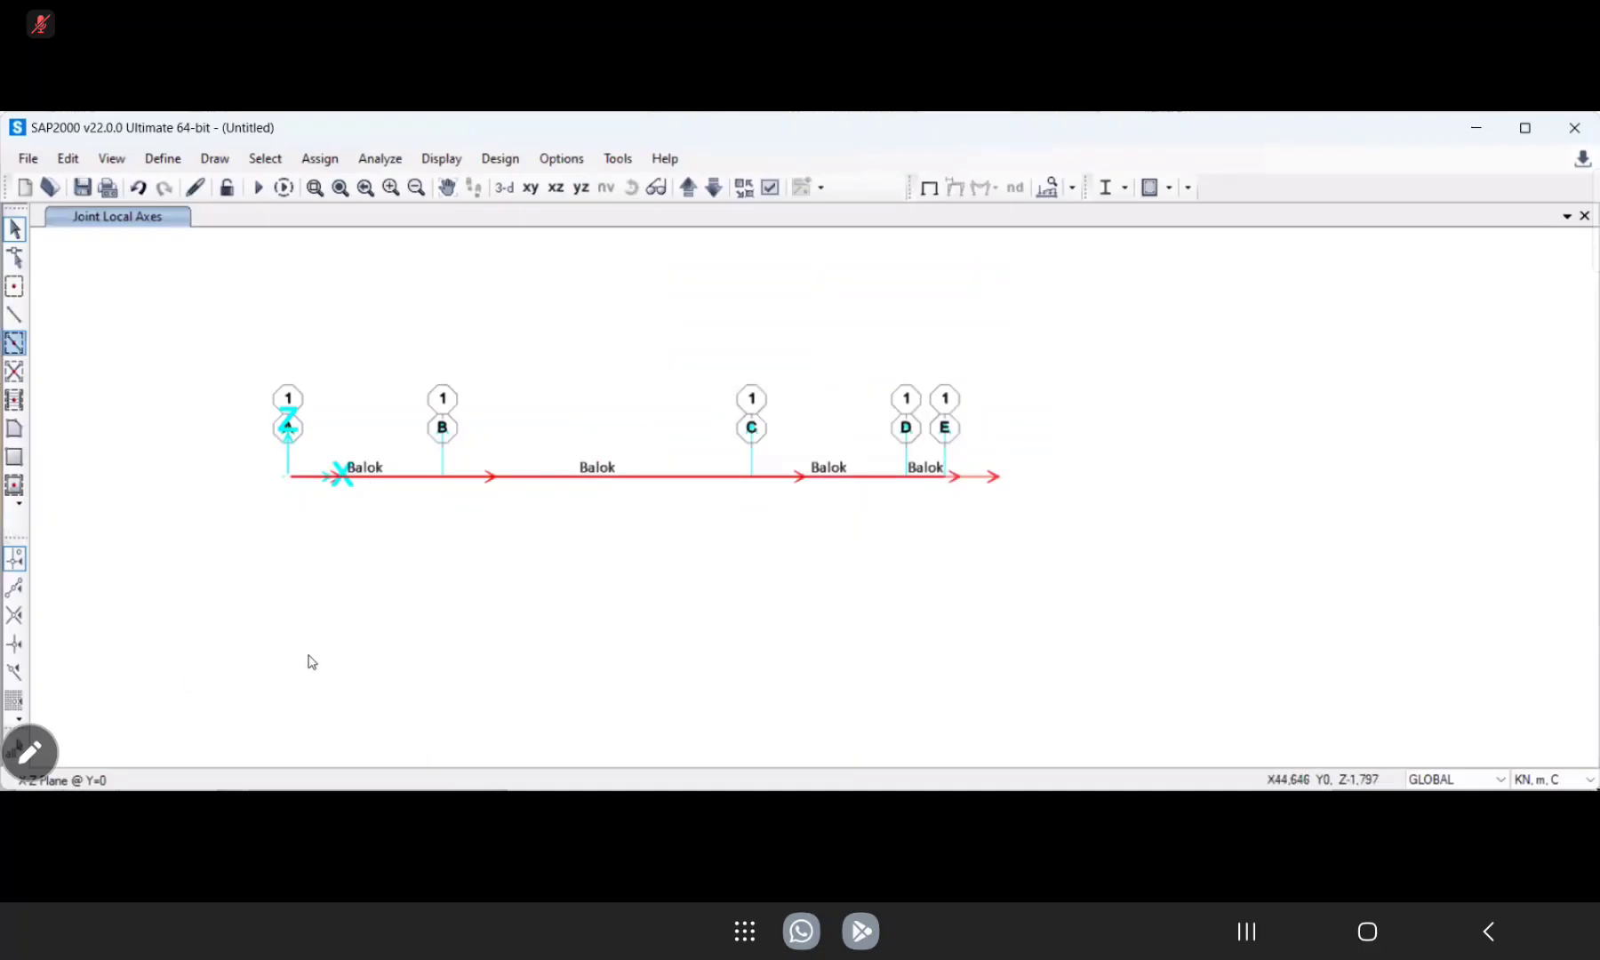
{"action": "key", "text": "Escape"}
Return to the undeformed shape view and turn off the display of joint local axes.
{"action": "left_click_drag", "start_coordinate": [404, 535], "coordinate": [354, 400]}
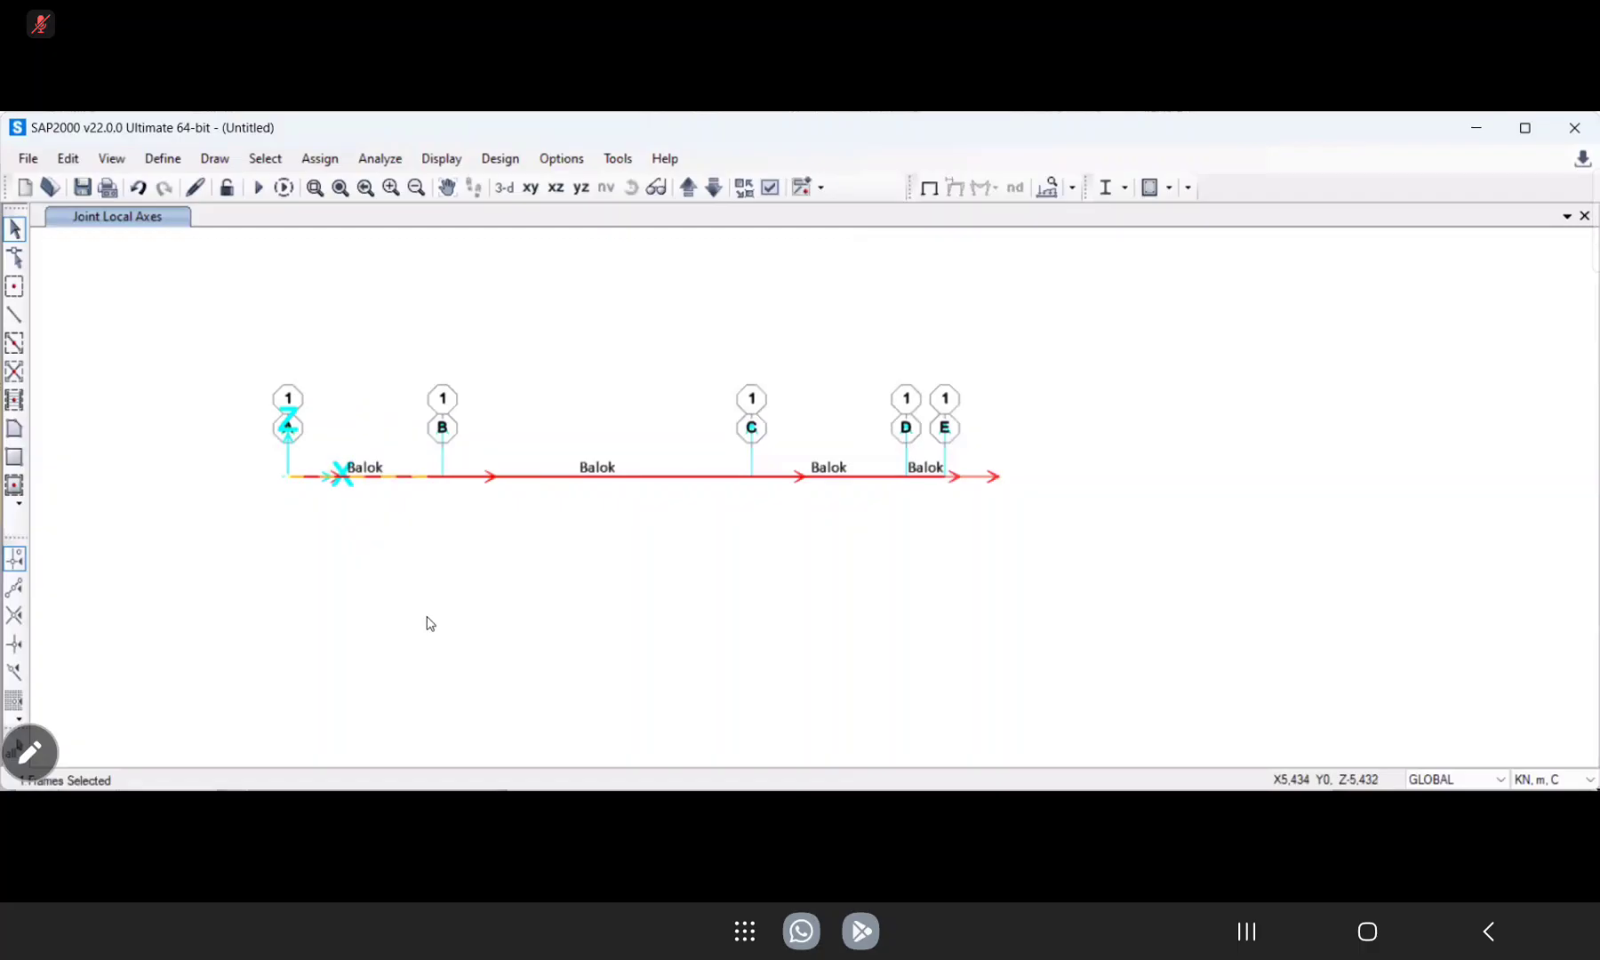
{"action": "left_click", "coordinate": [932, 179]}
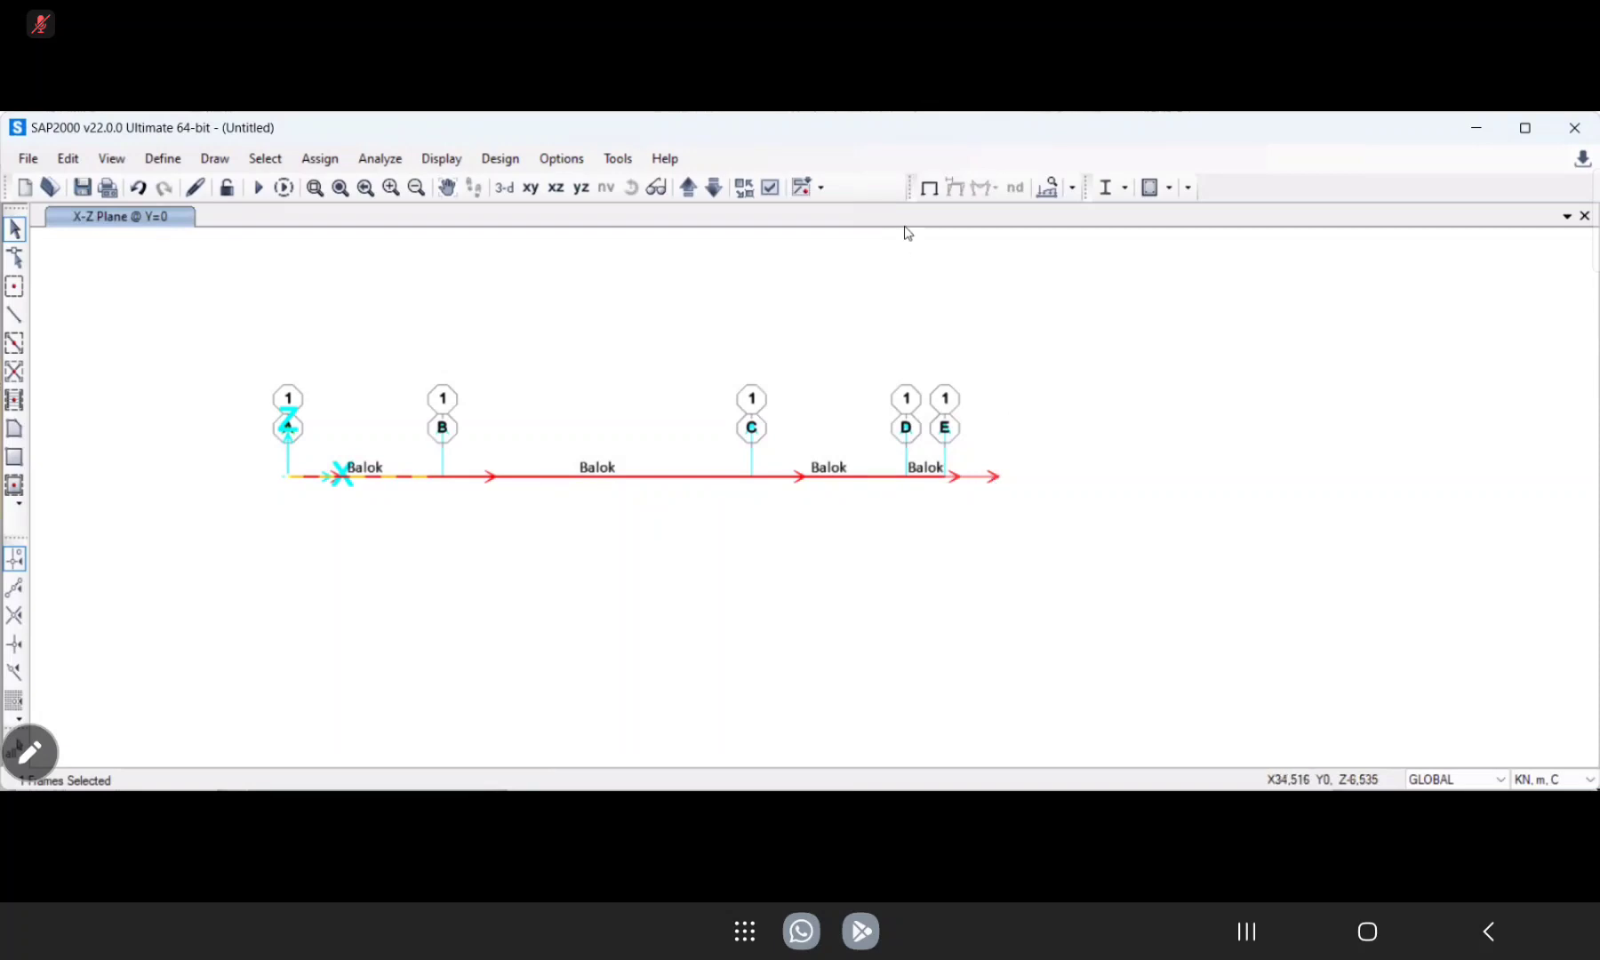
{"action": "left_click", "coordinate": [772, 187]}
{"action": "left_click", "coordinate": [630, 318]}
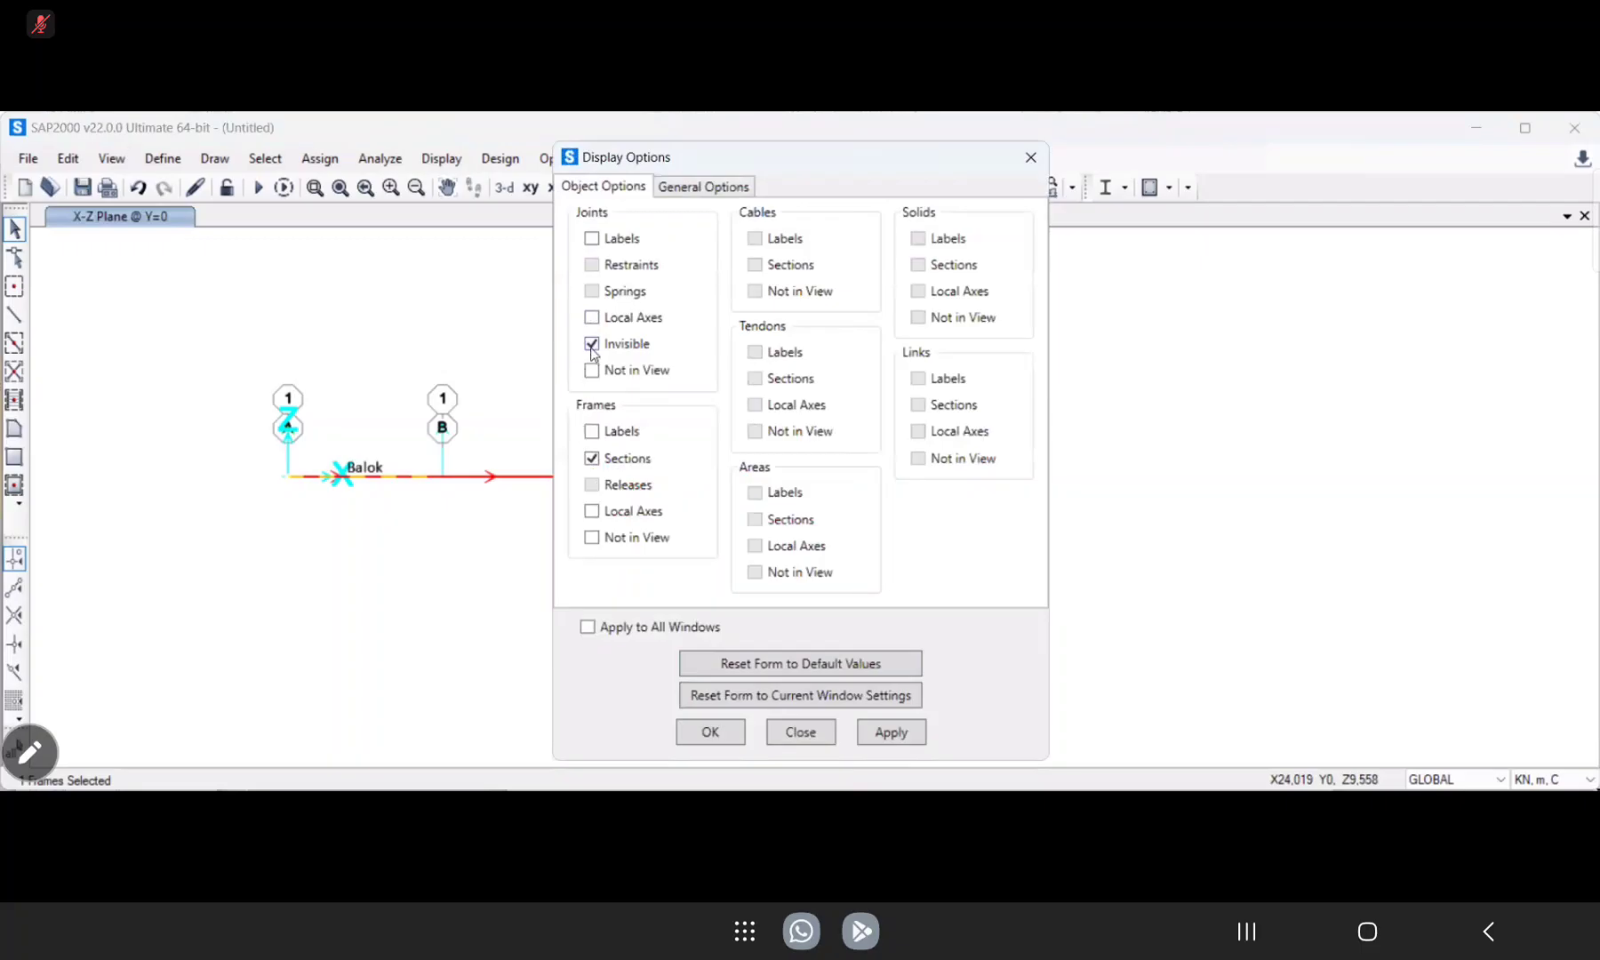
{"action": "left_click", "coordinate": [727, 734]}
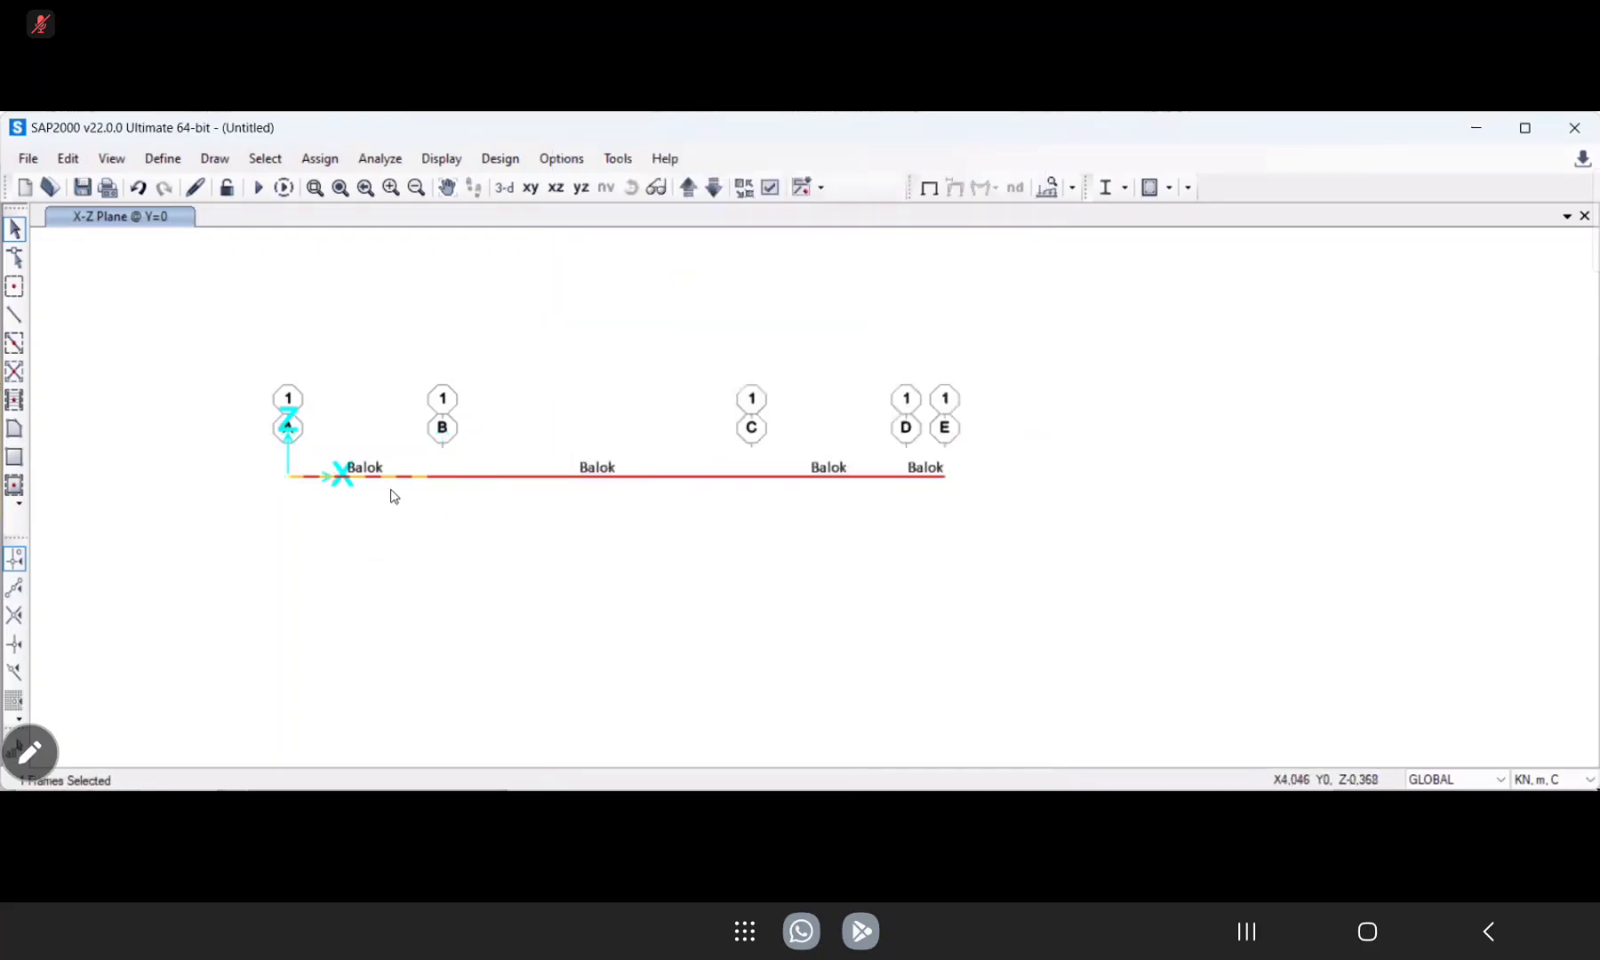
{"action": "left_click", "coordinate": [771, 187]}
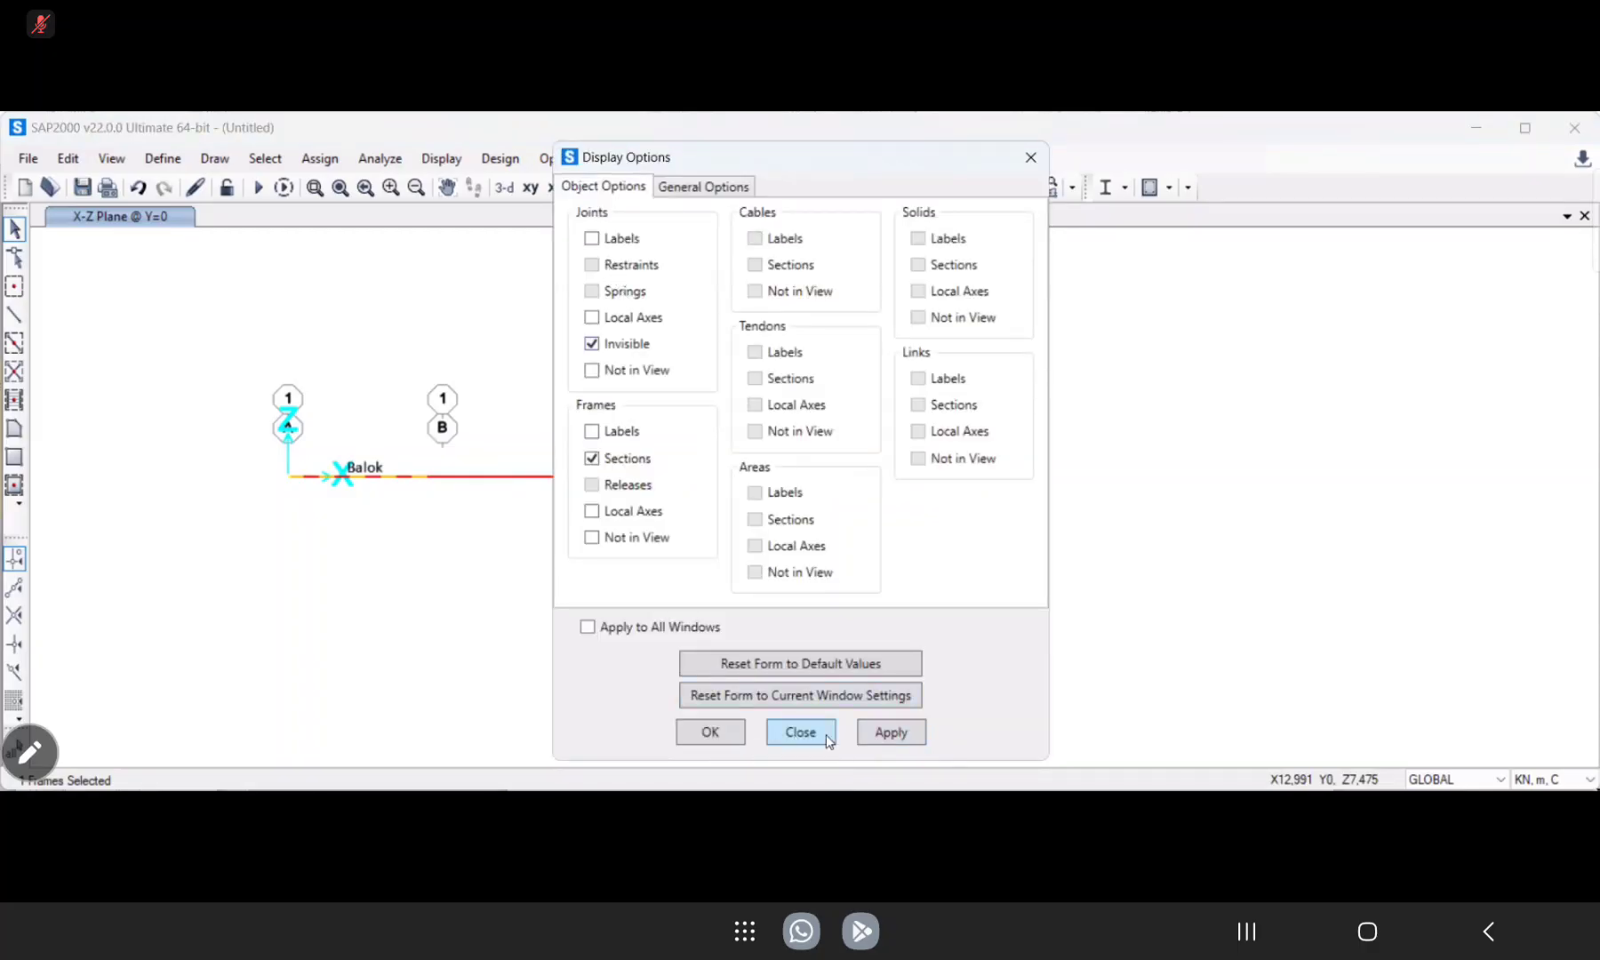
{"action": "left_click", "coordinate": [718, 741]}
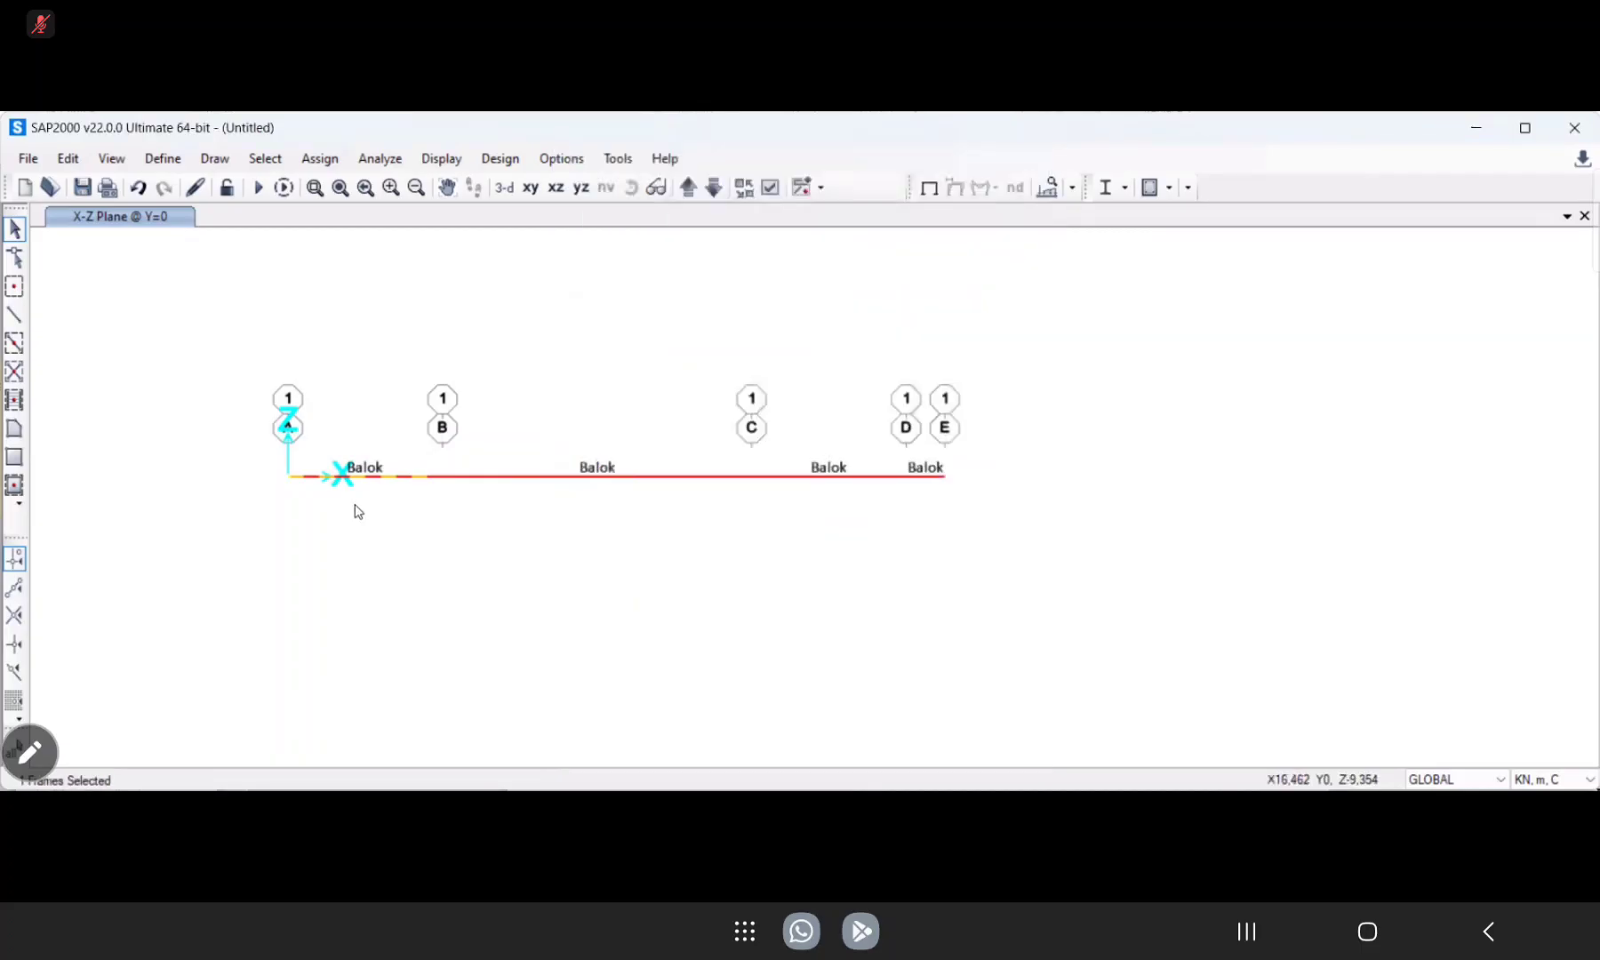
Assign a fixed support restraining all translations and rotations to the joint at grid line A.
{"action": "left_click", "coordinate": [288, 475]}
{"action": "left_click", "coordinate": [442, 158]}
{"action": "left_click", "coordinate": [442, 159]}
{"action": "left_click", "coordinate": [378, 160]}
{"action": "mouse_move", "coordinate": [320, 160]}
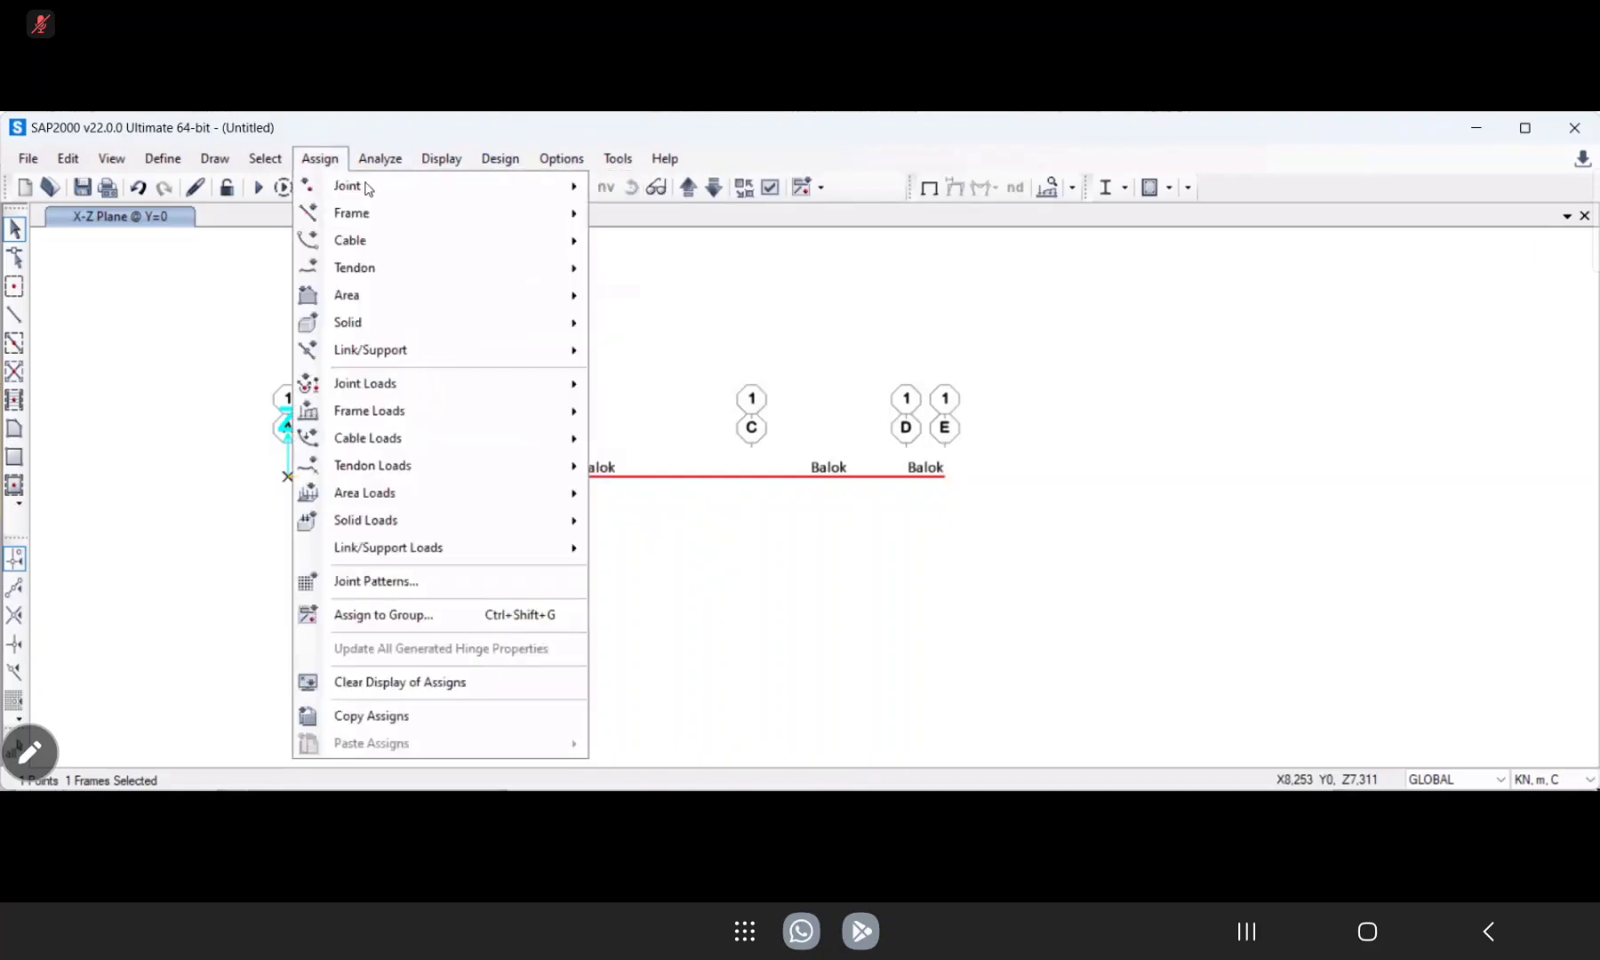
{"action": "mouse_move", "coordinate": [544, 195]}
{"action": "left_click", "coordinate": [667, 188]}
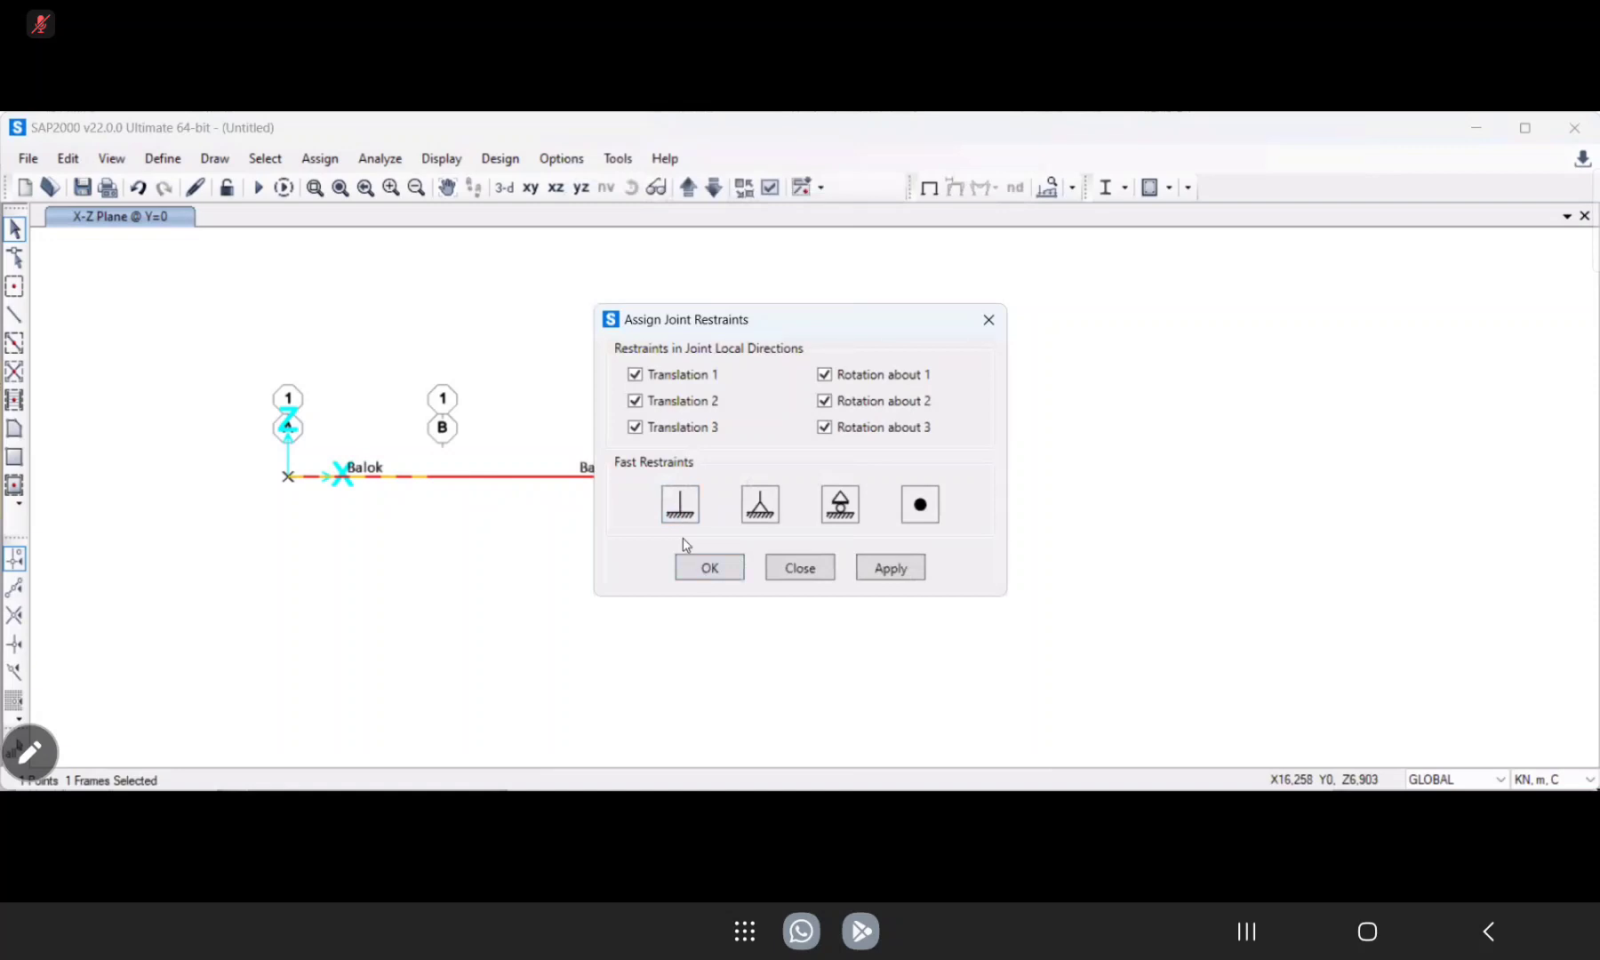
{"action": "left_click", "coordinate": [708, 566]}
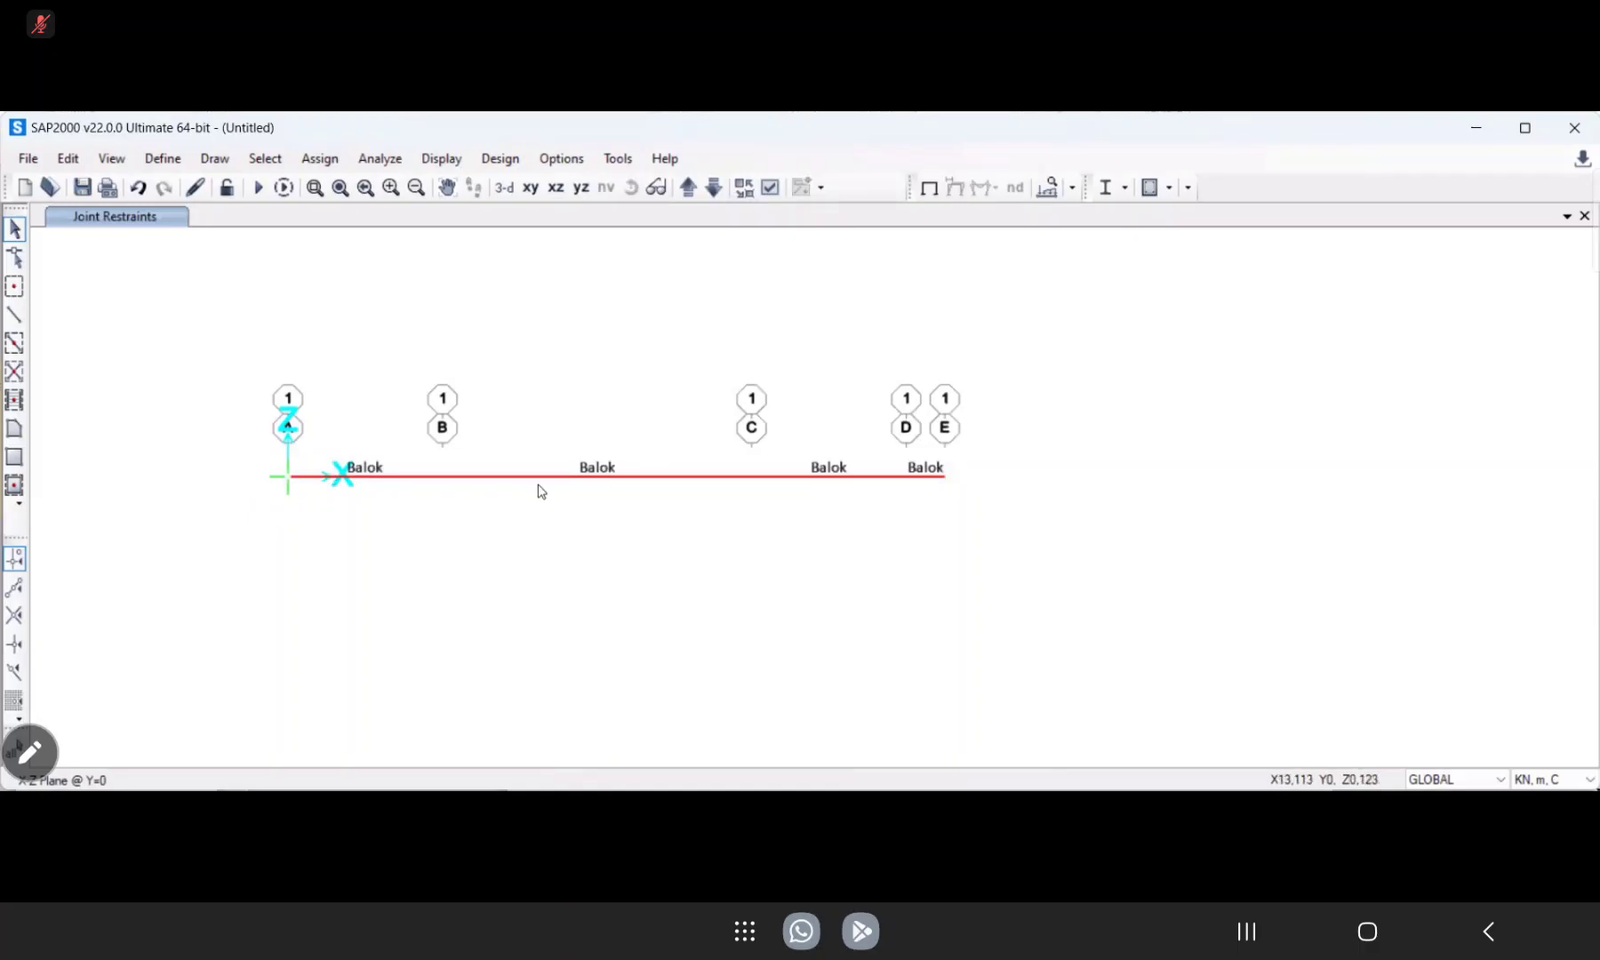
Assign pinned supports to the joints at grid lines B, C and D.
{"action": "left_click", "coordinate": [443, 476]}
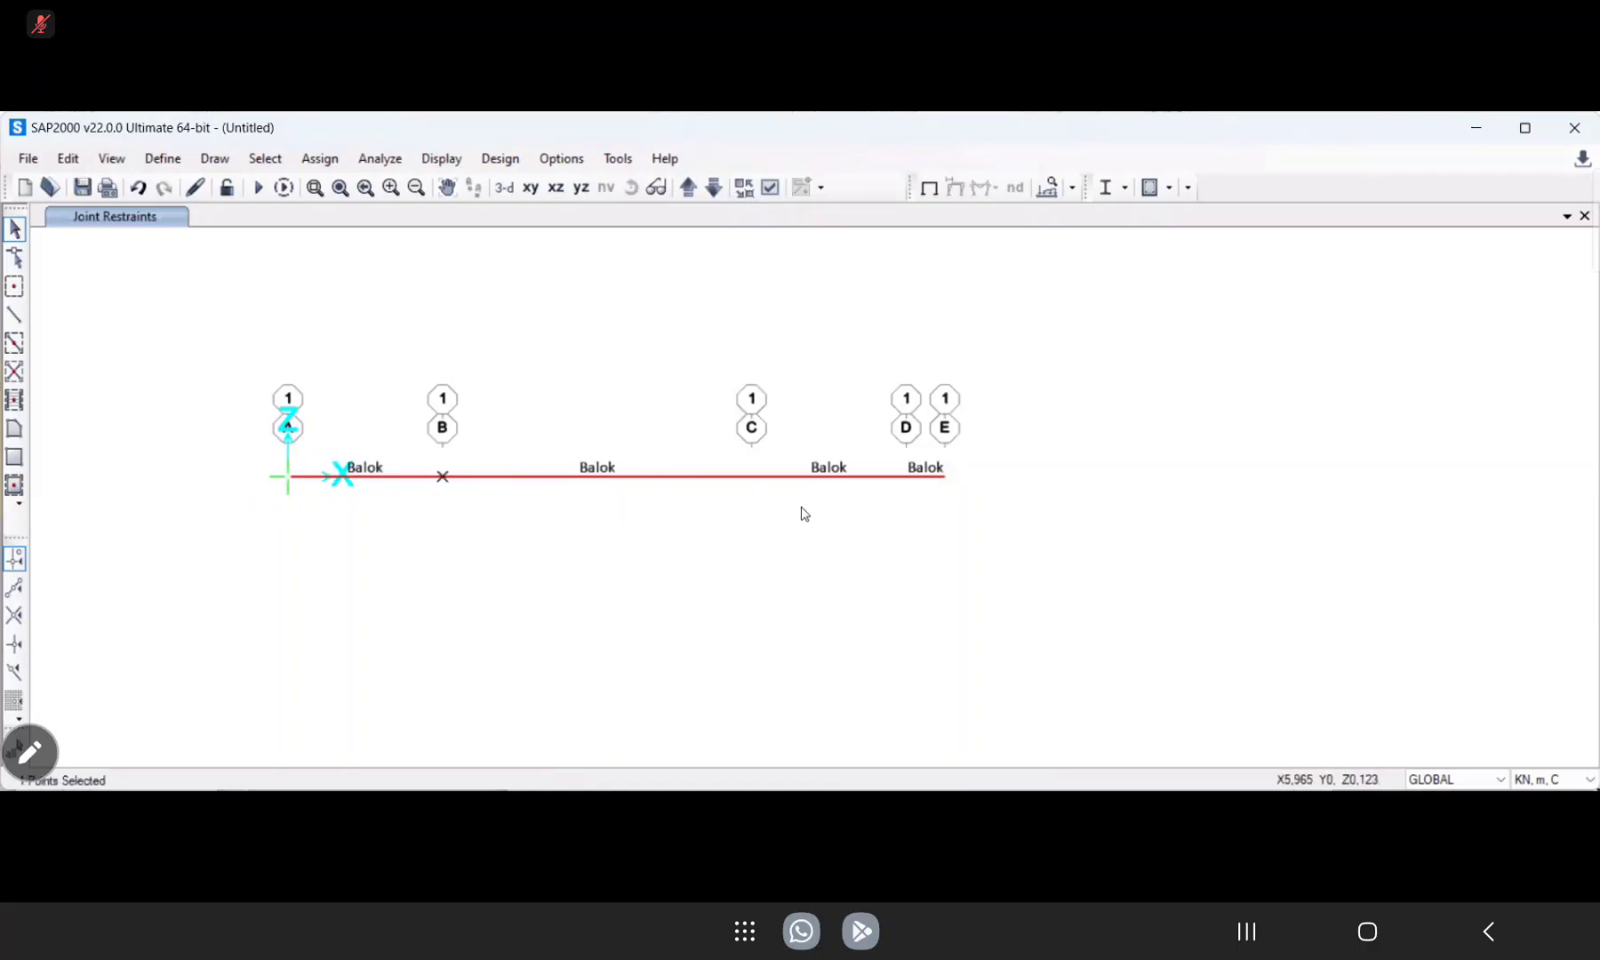
{"action": "left_click", "coordinate": [753, 477]}
{"action": "left_click", "coordinate": [907, 478]}
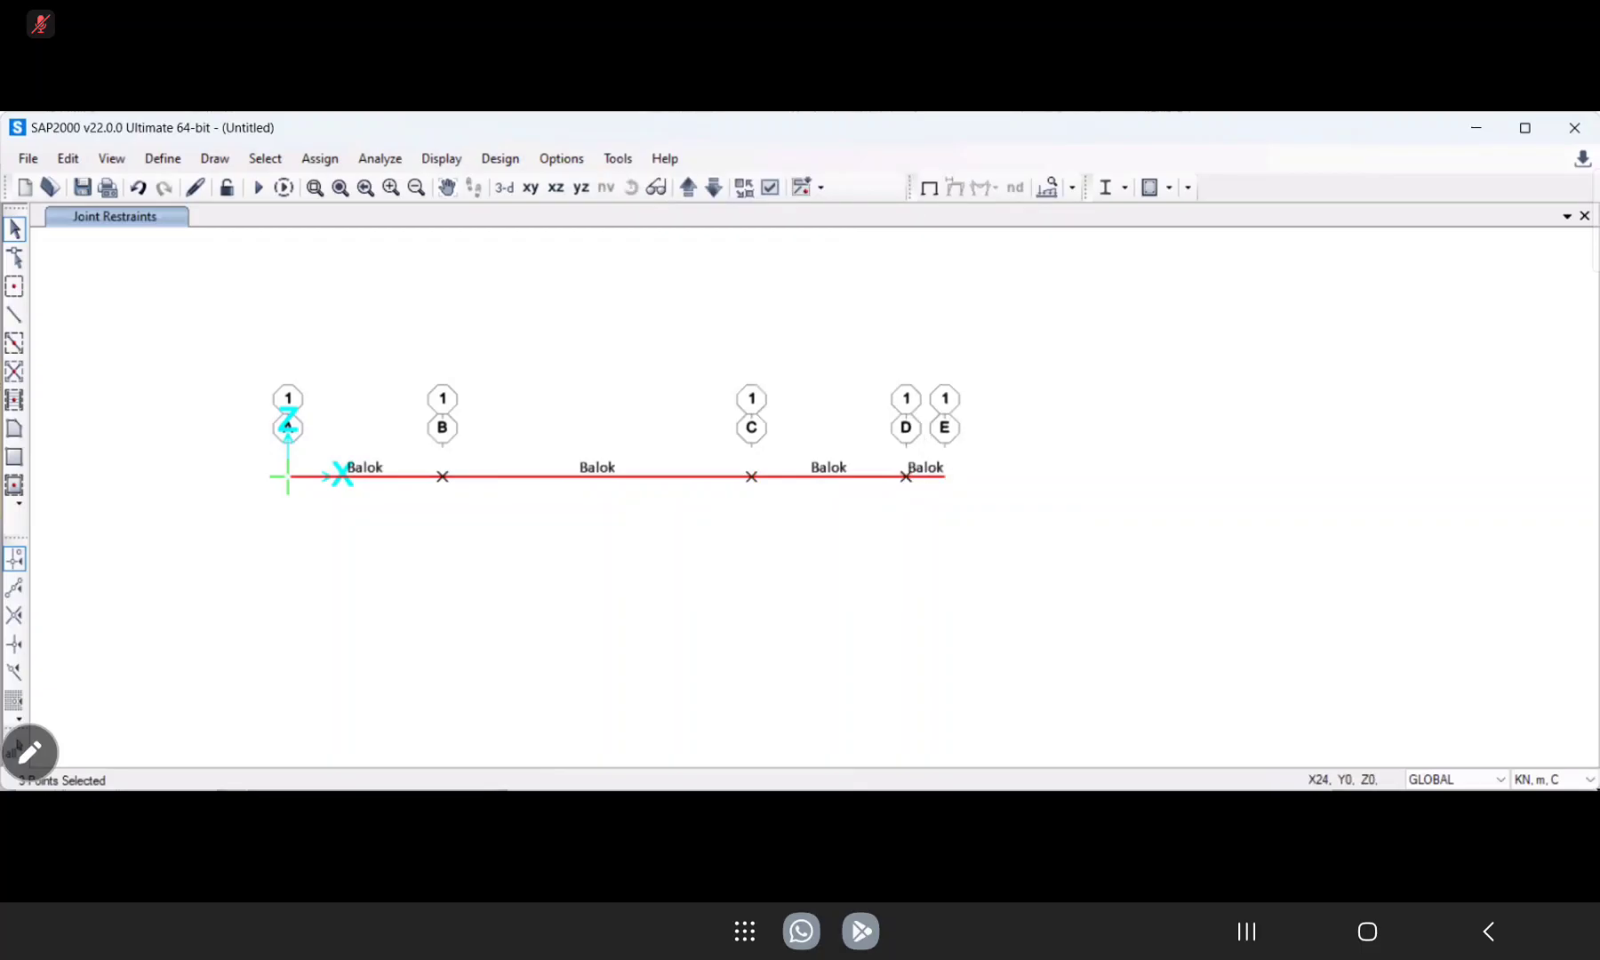
{"action": "left_click", "coordinate": [381, 158]}
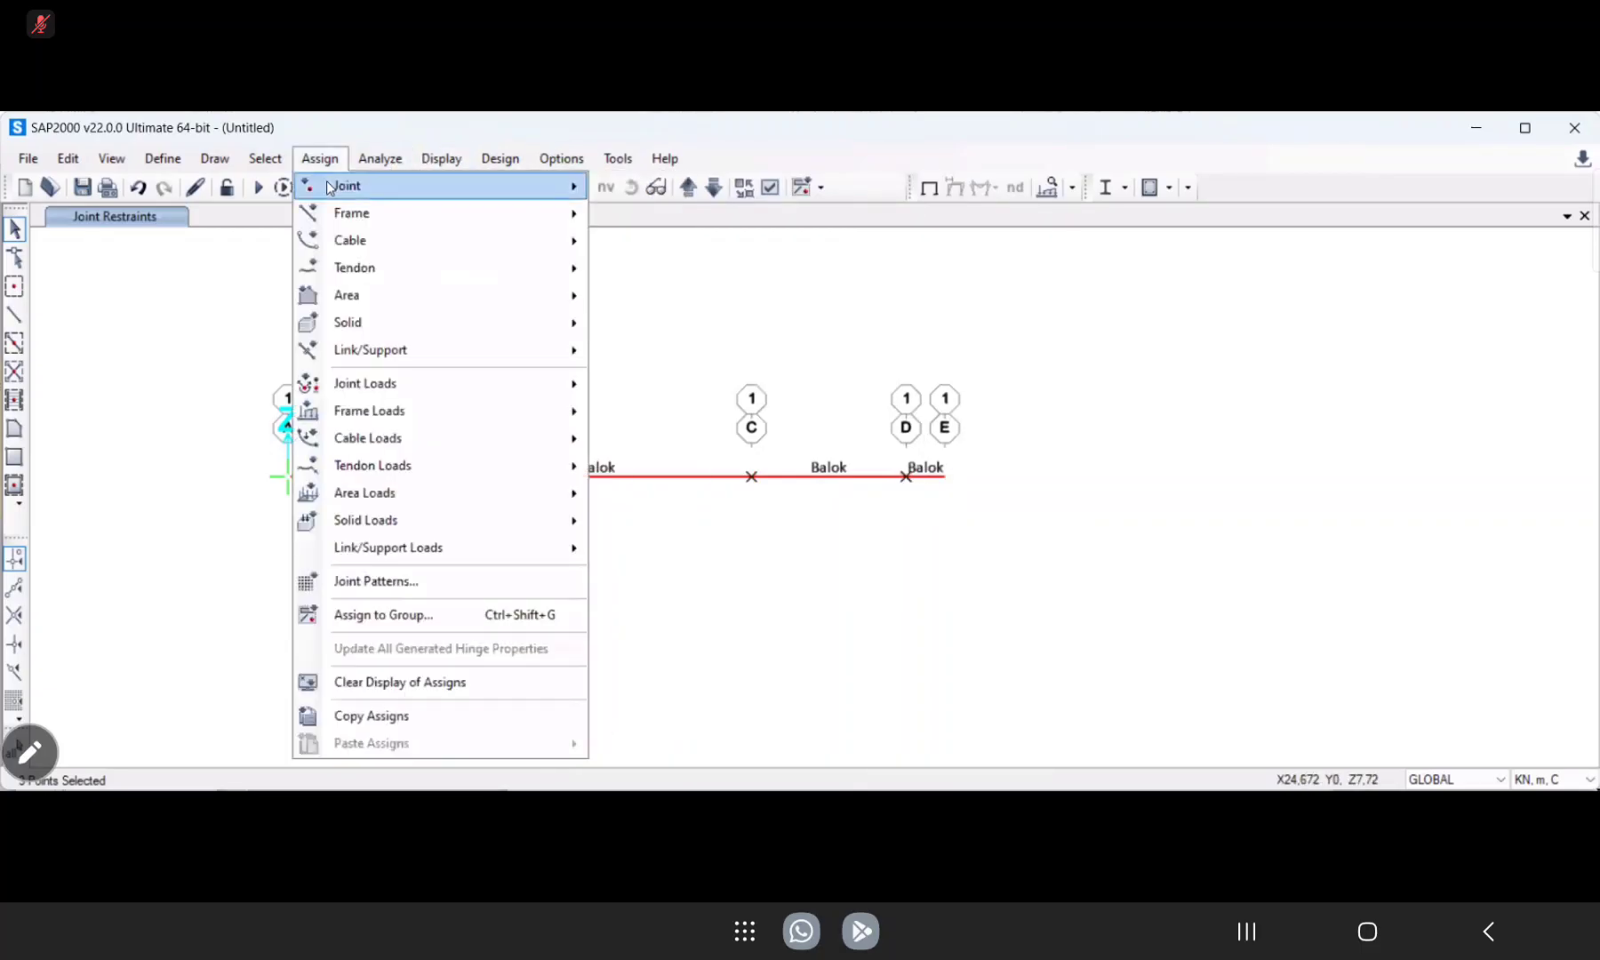
{"action": "mouse_move", "coordinate": [567, 189]}
{"action": "left_click", "coordinate": [642, 188]}
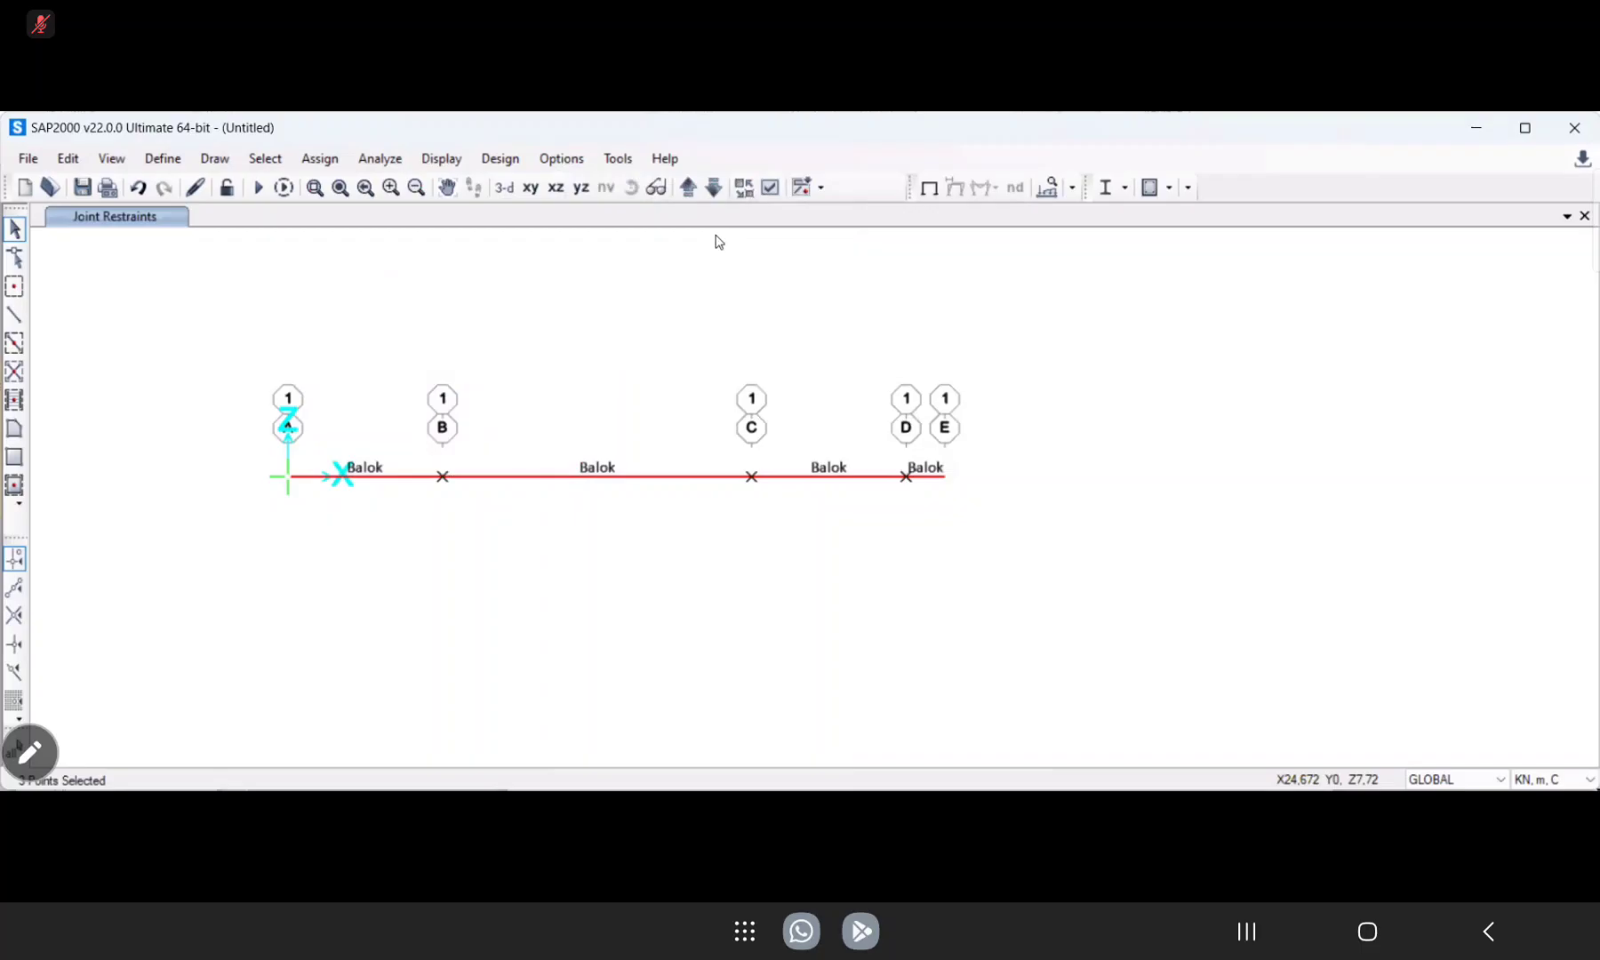
{"action": "left_click", "coordinate": [709, 568]}
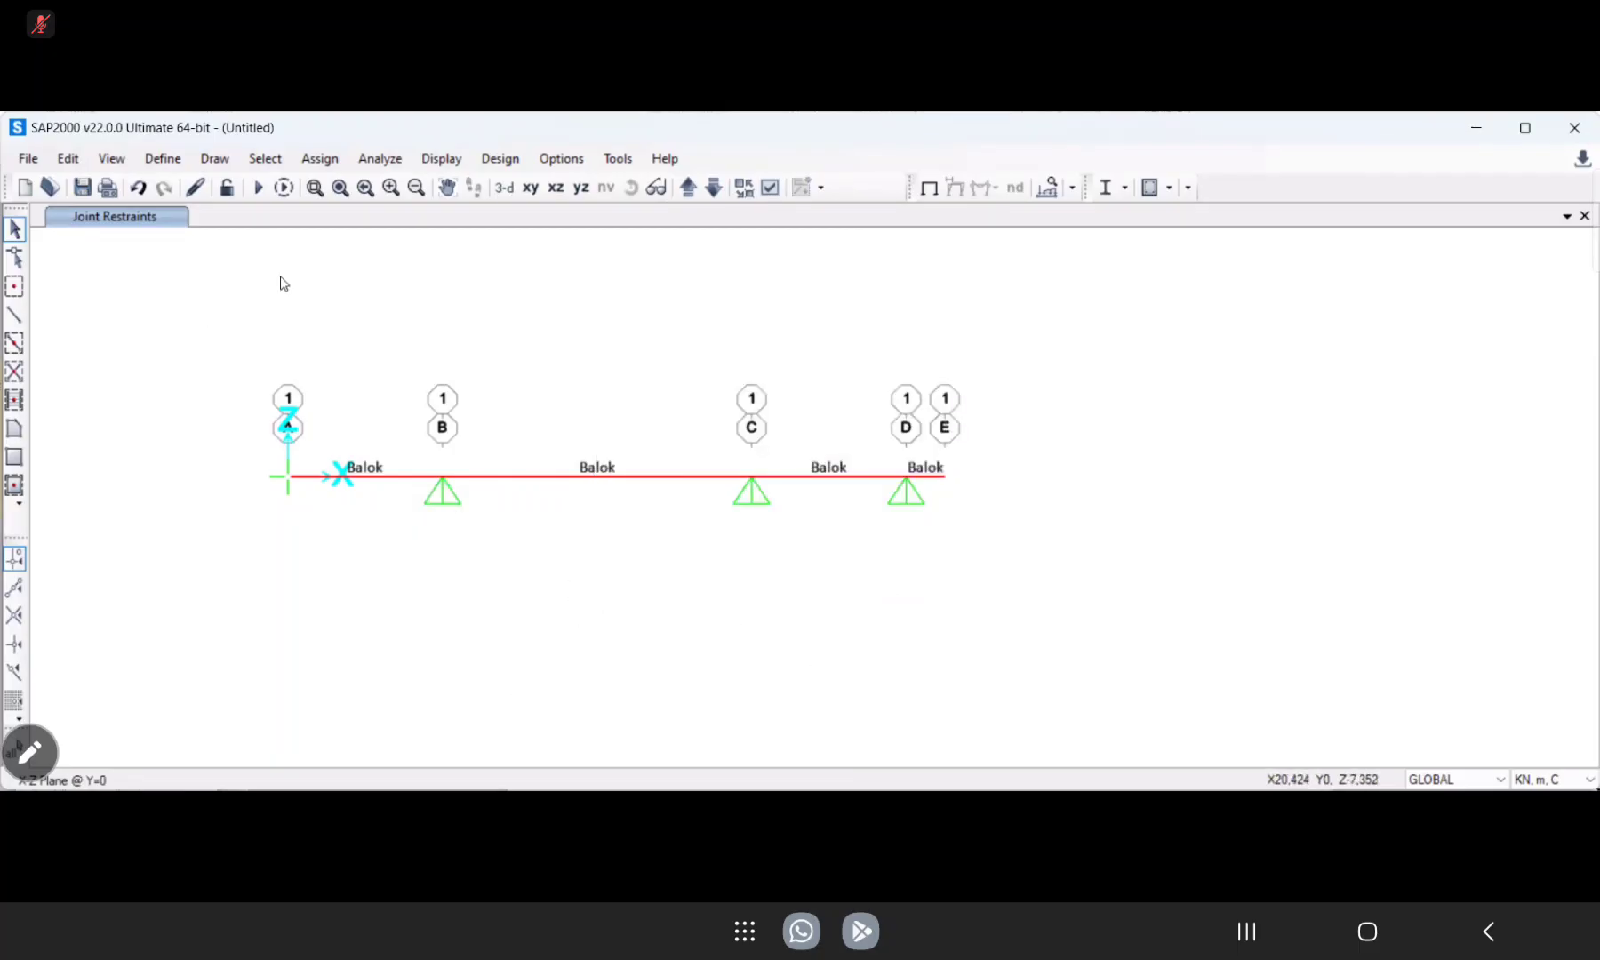
Select the beam span between grid lines A and B and open its distributed load assignment.
{"action": "left_click_drag", "start_coordinate": [369, 535], "coordinate": [336, 418]}
{"action": "left_click", "coordinate": [321, 159]}
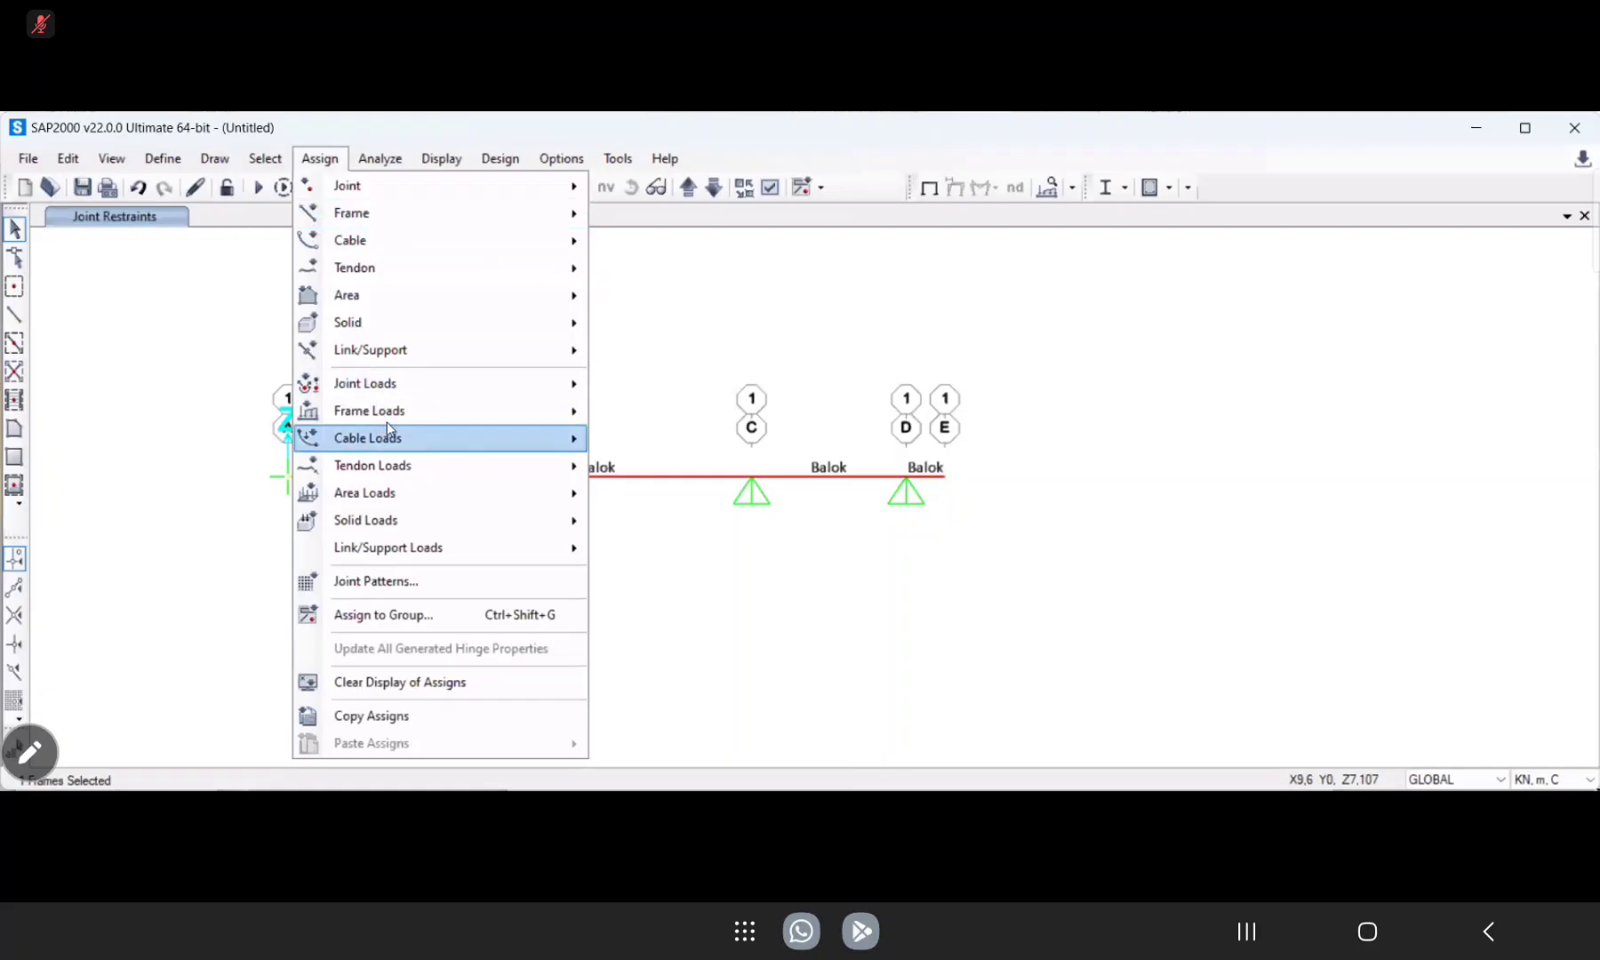
{"action": "mouse_move", "coordinate": [391, 413]}
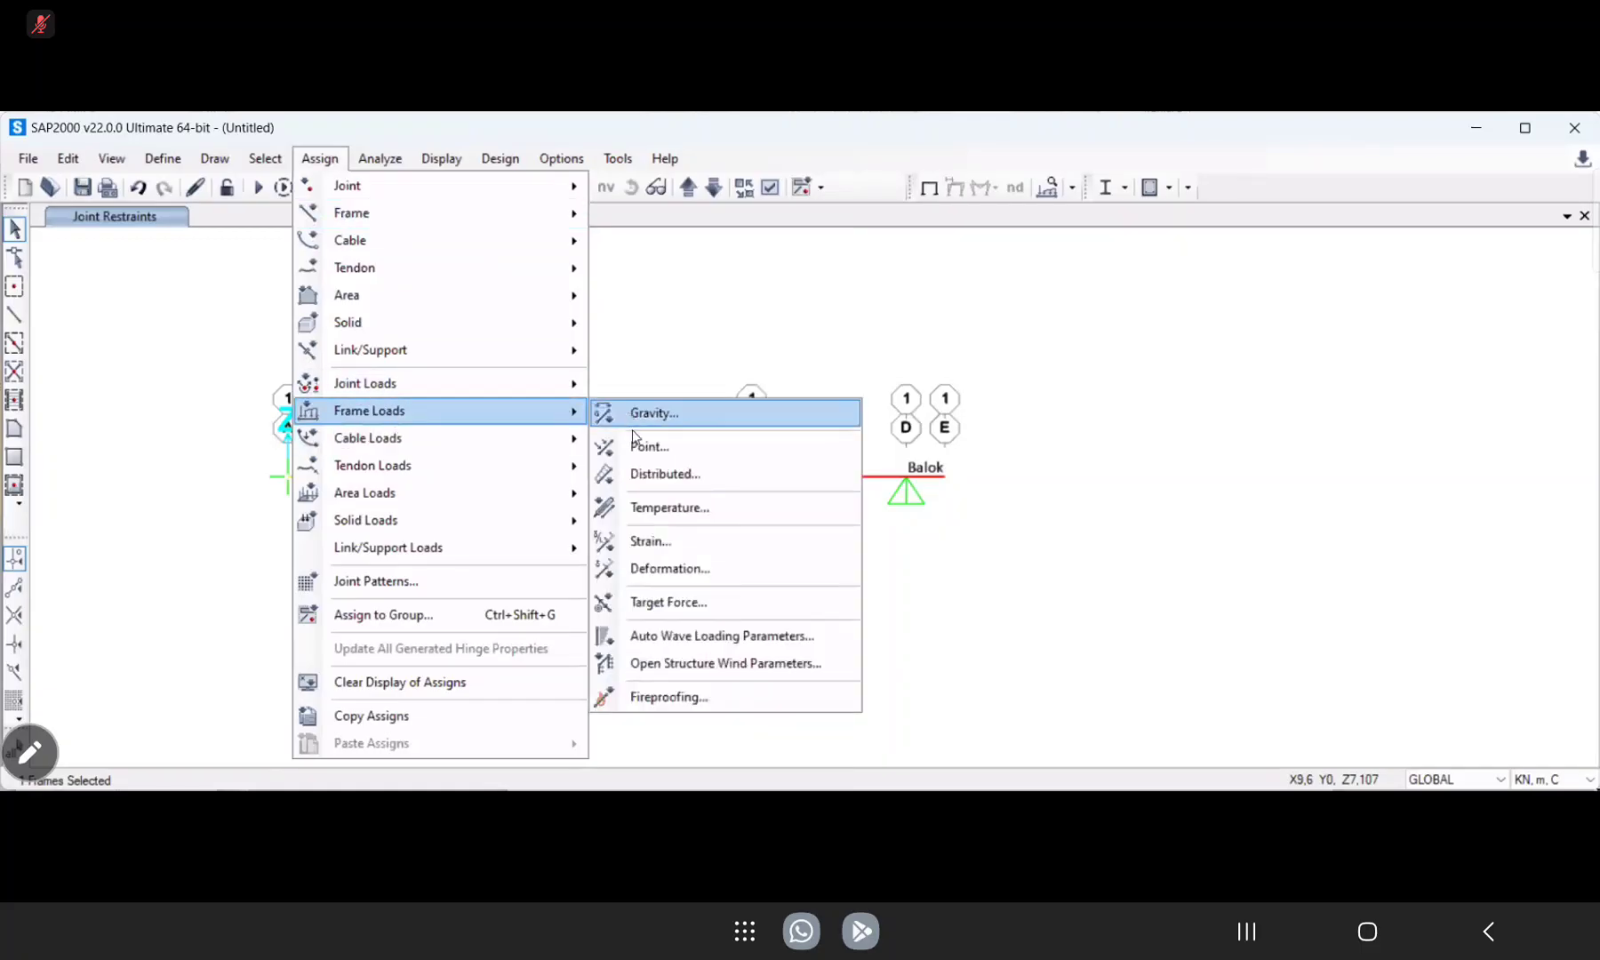
{"action": "left_click", "coordinate": [643, 486]}
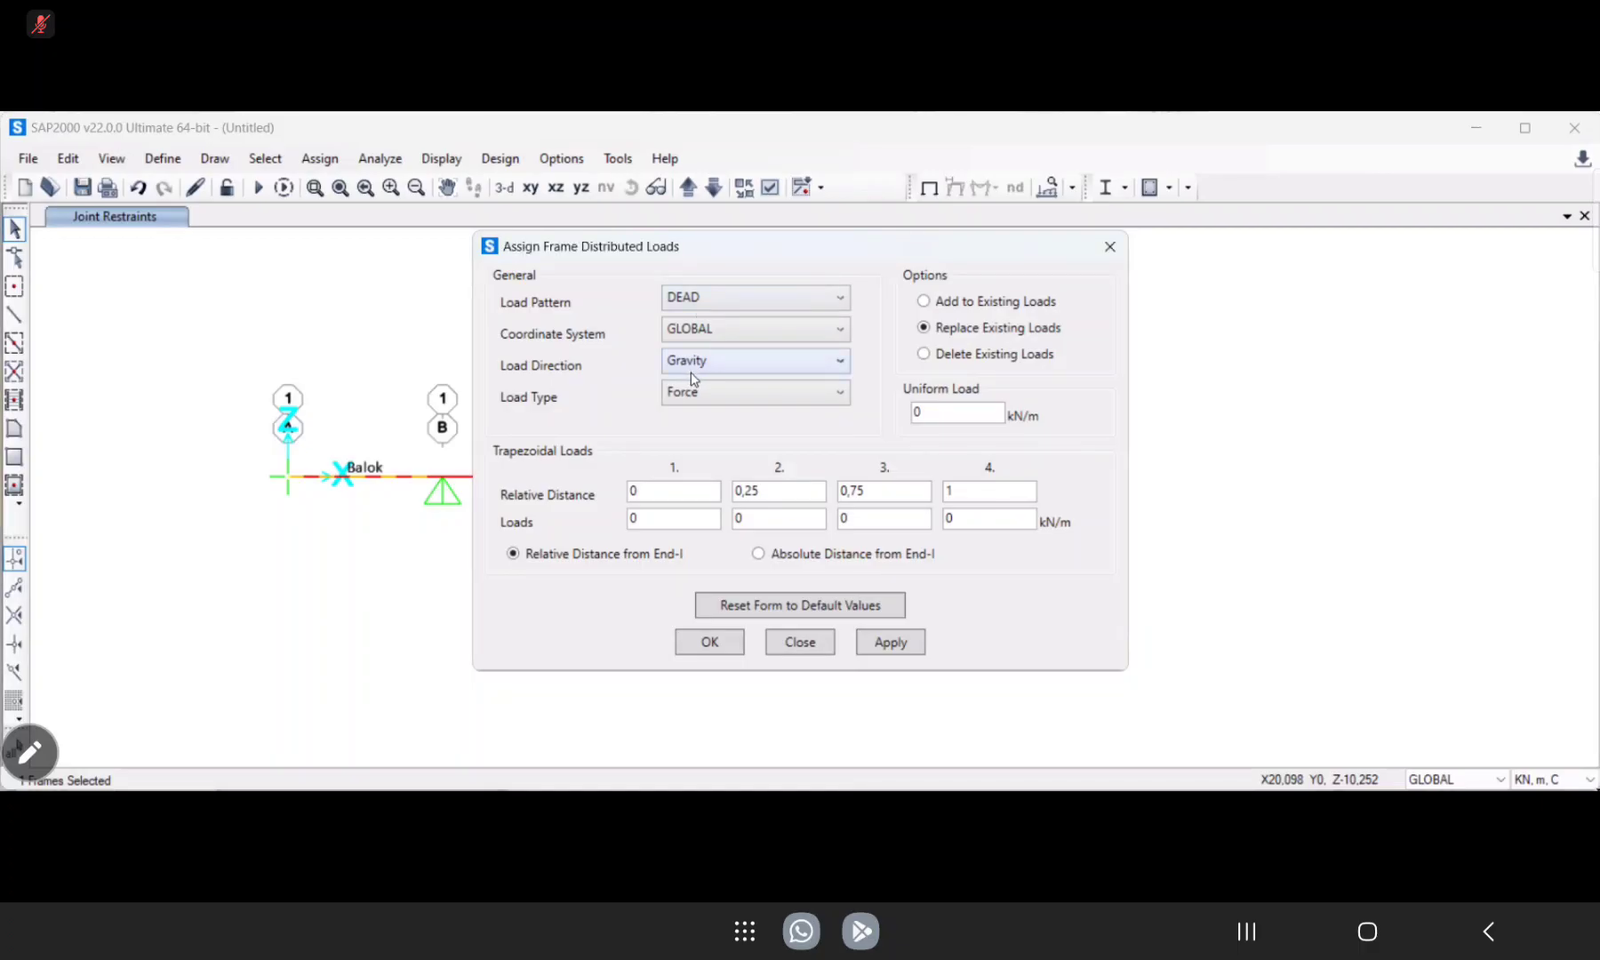
Apply a uniform gravity load of 24 kN/m under the DEAD pattern to the span between grid lines A and B.
{"action": "double_click", "coordinate": [951, 411]}
{"action": "type", "text": "24"}
{"action": "left_click", "coordinate": [898, 643]}
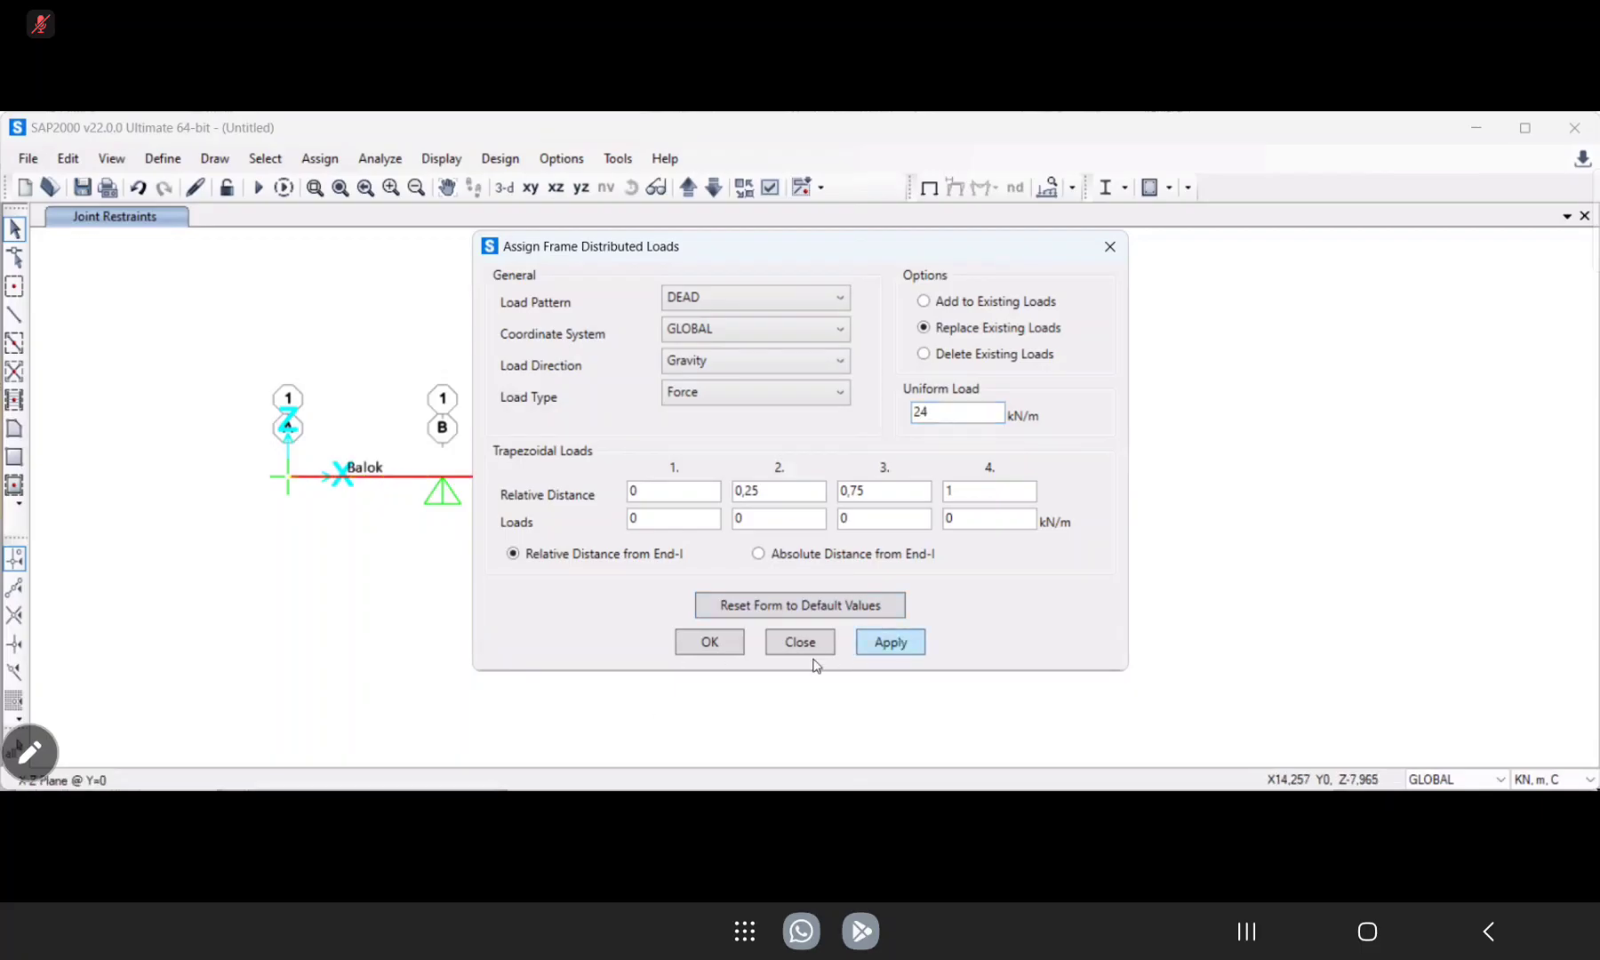
{"action": "left_click", "coordinate": [710, 642]}
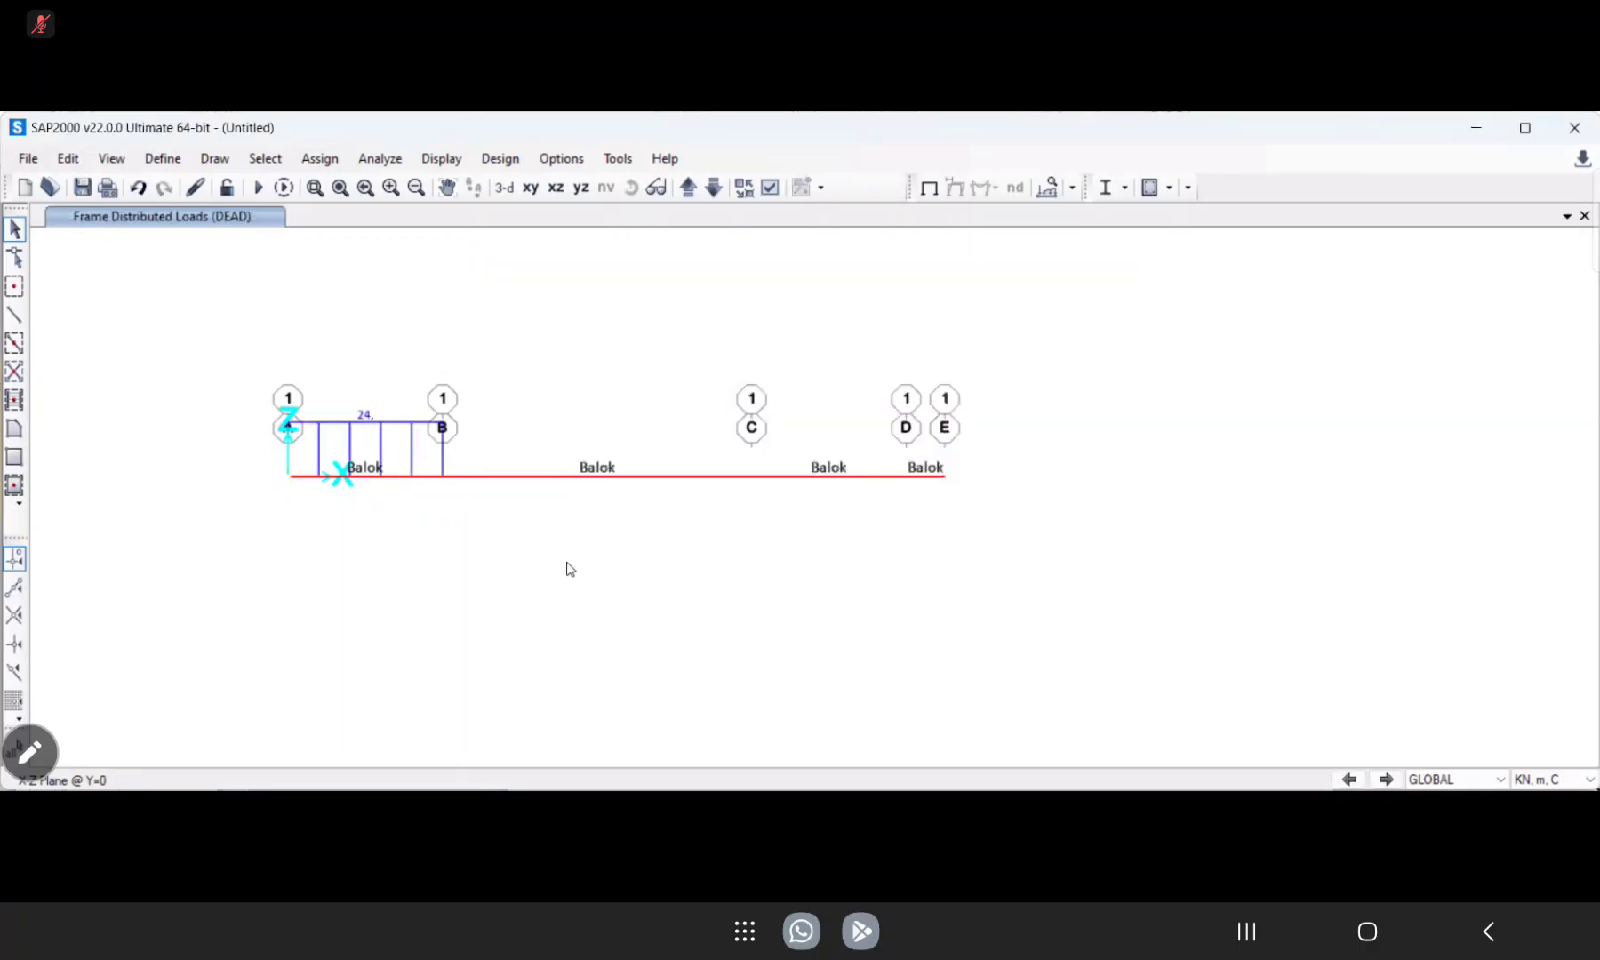
Assign a 16 kN/m uniform gravity load under the DEAD pattern to the beam span between grid lines B and C.
{"action": "left_click_drag", "start_coordinate": [666, 579], "coordinate": [566, 425]}
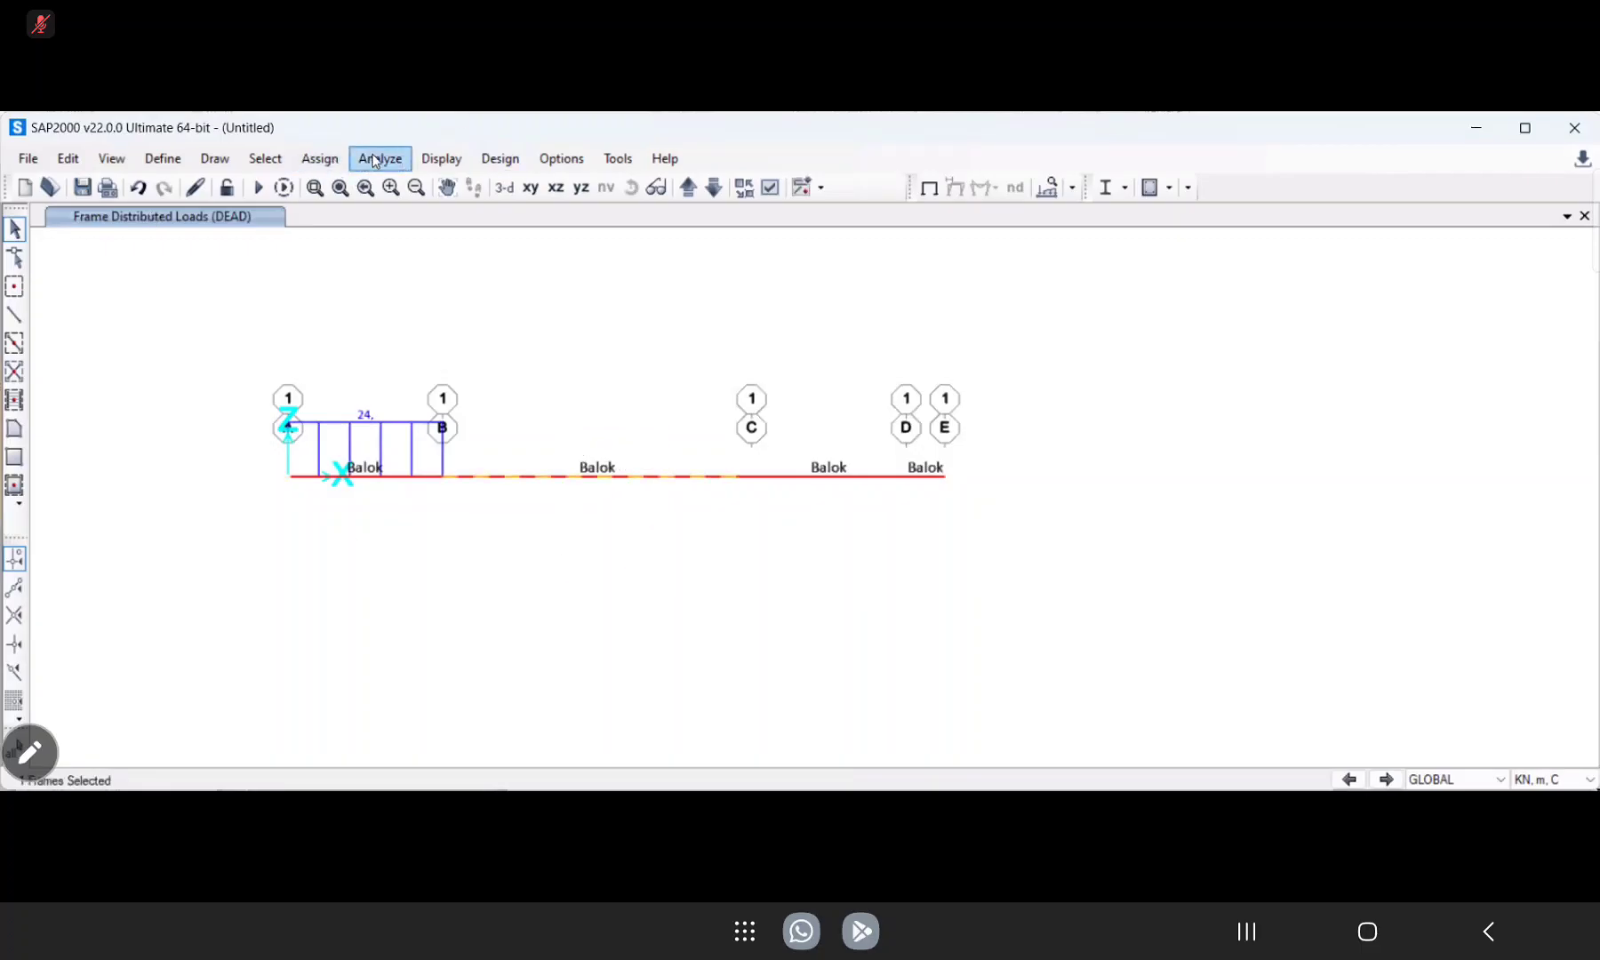
{"action": "left_click", "coordinate": [326, 160]}
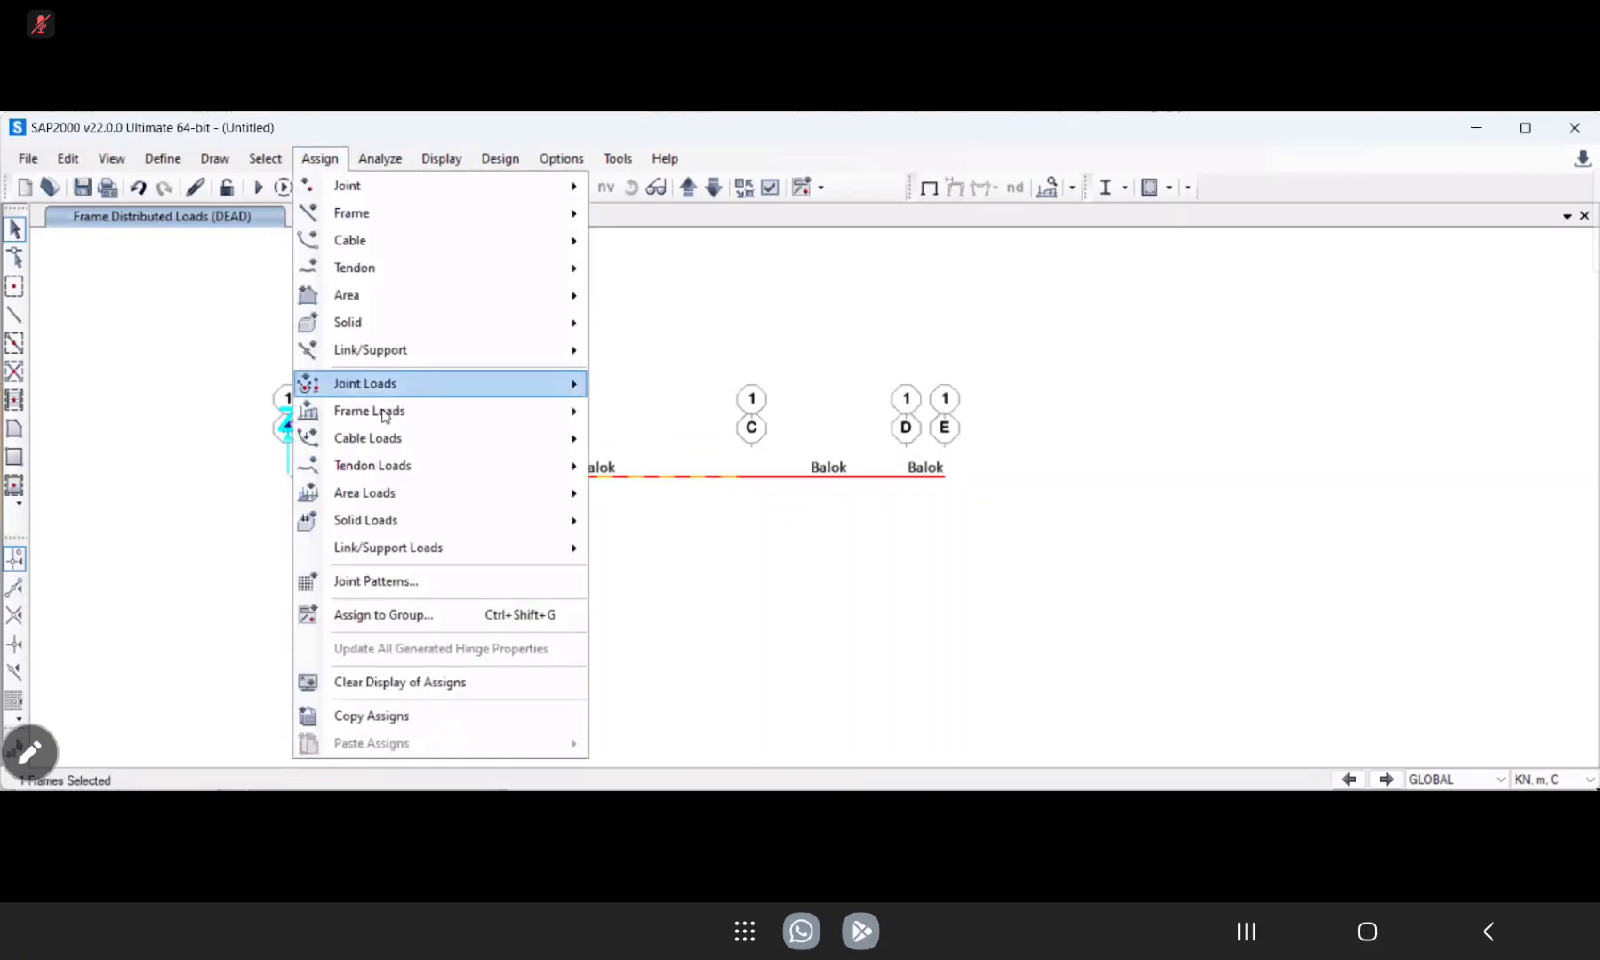
{"action": "mouse_move", "coordinate": [384, 412]}
{"action": "left_click", "coordinate": [669, 476]}
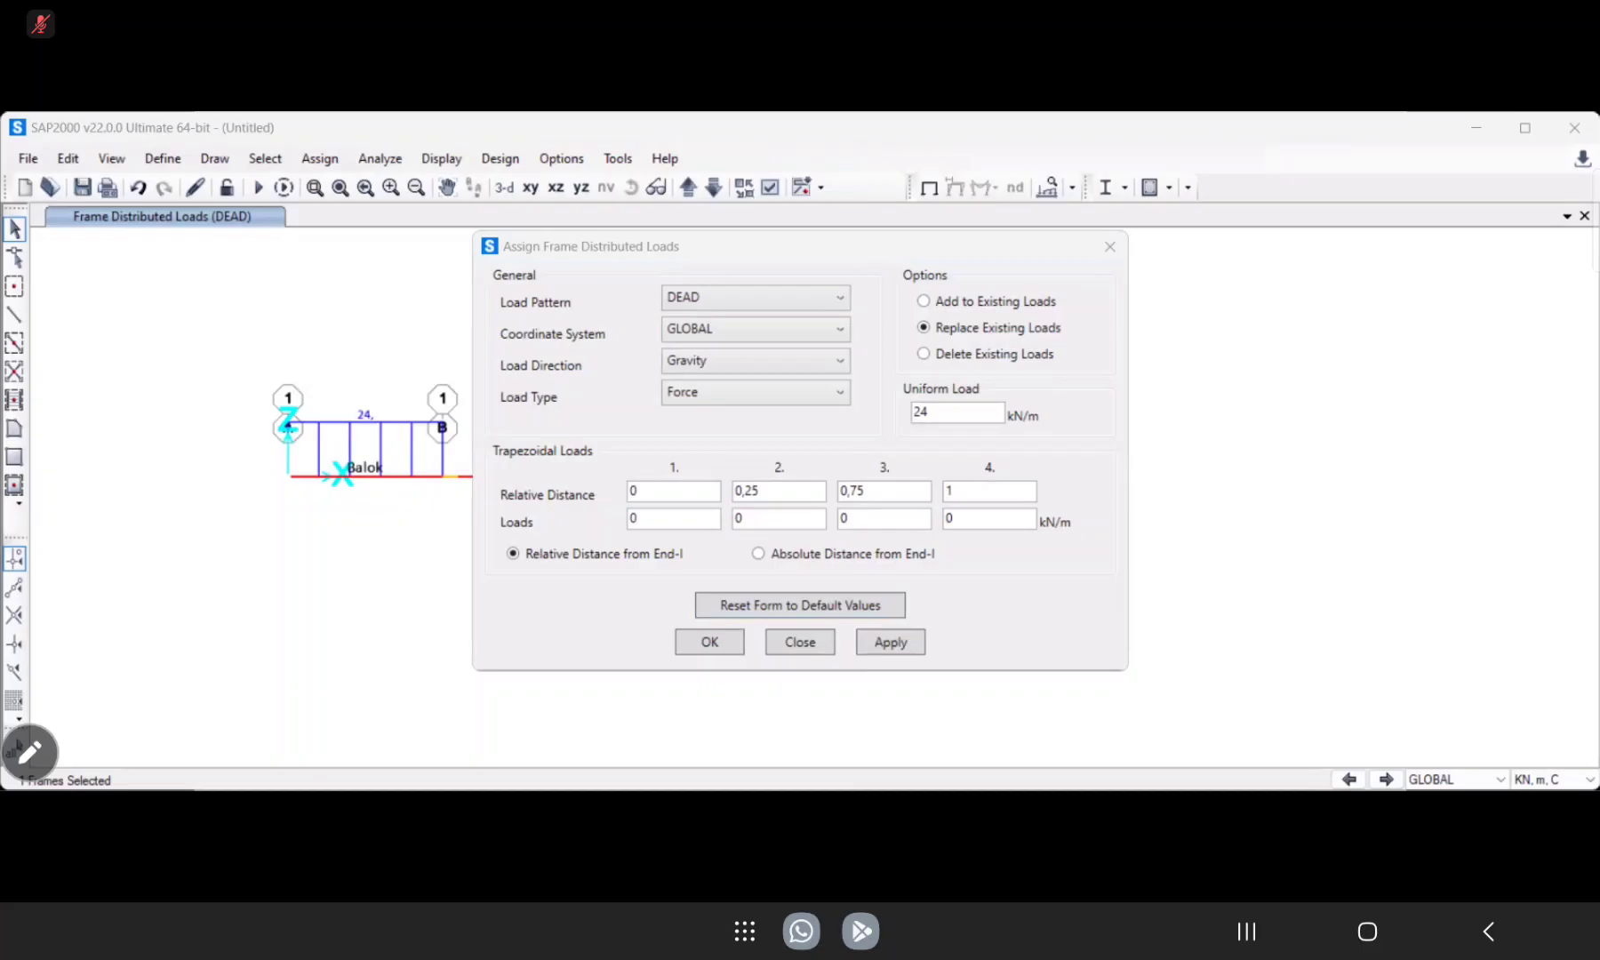
{"action": "double_click", "coordinate": [941, 413]}
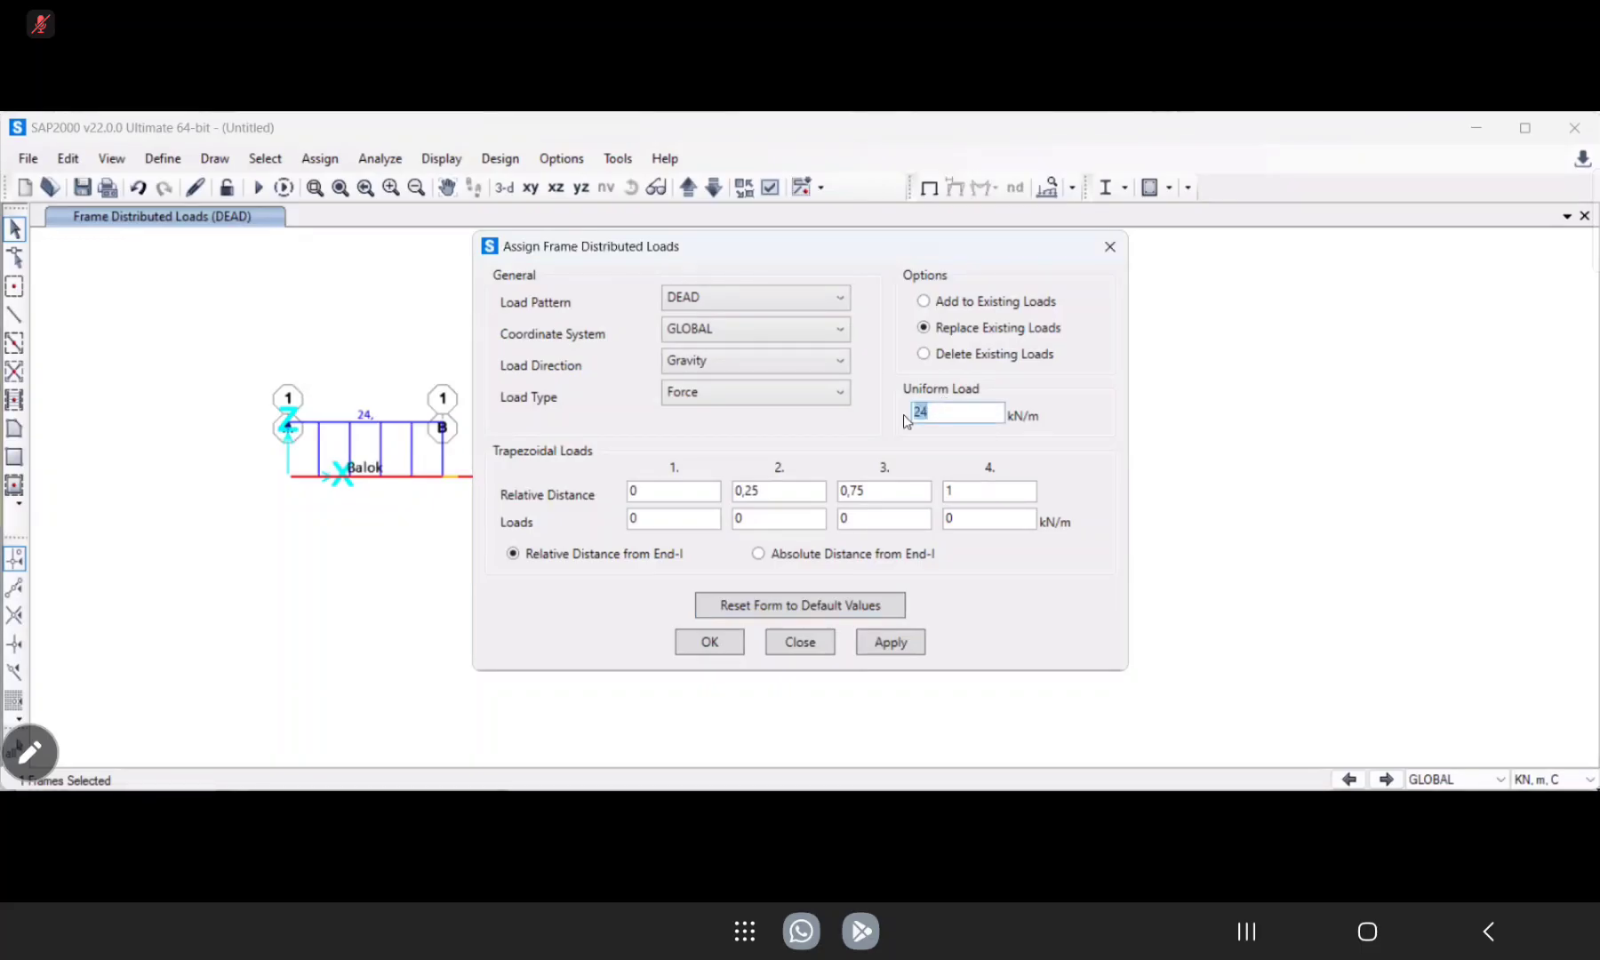
{"action": "type", "text": "16"}
{"action": "left_click", "coordinate": [916, 645]}
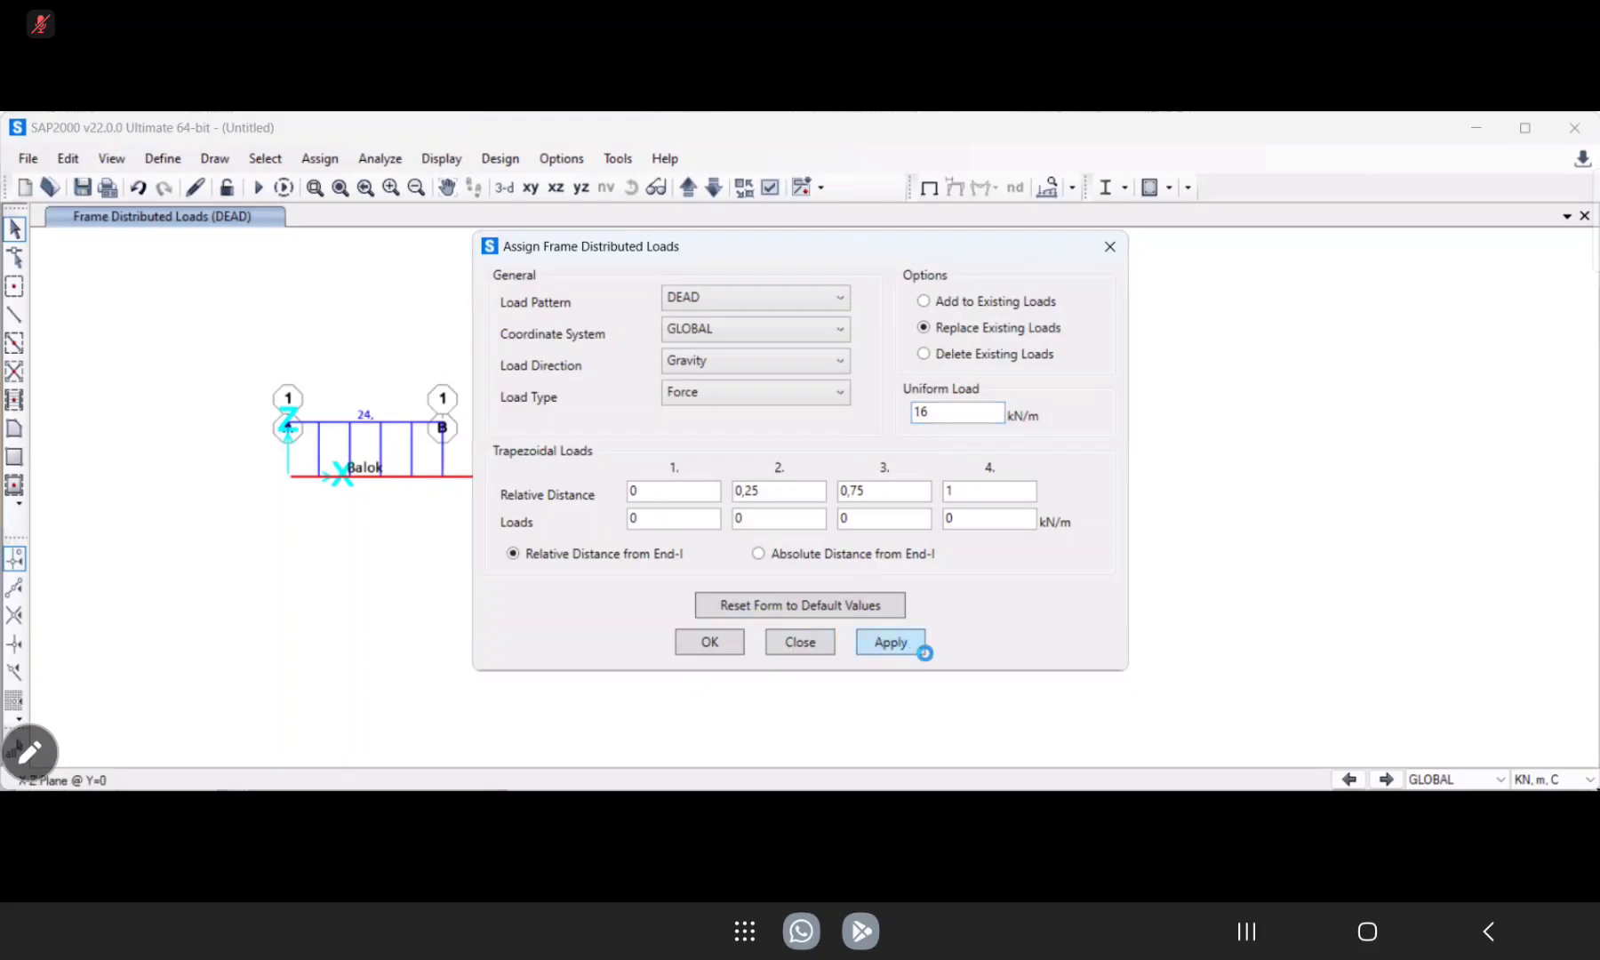
{"action": "left_click", "coordinate": [717, 647]}
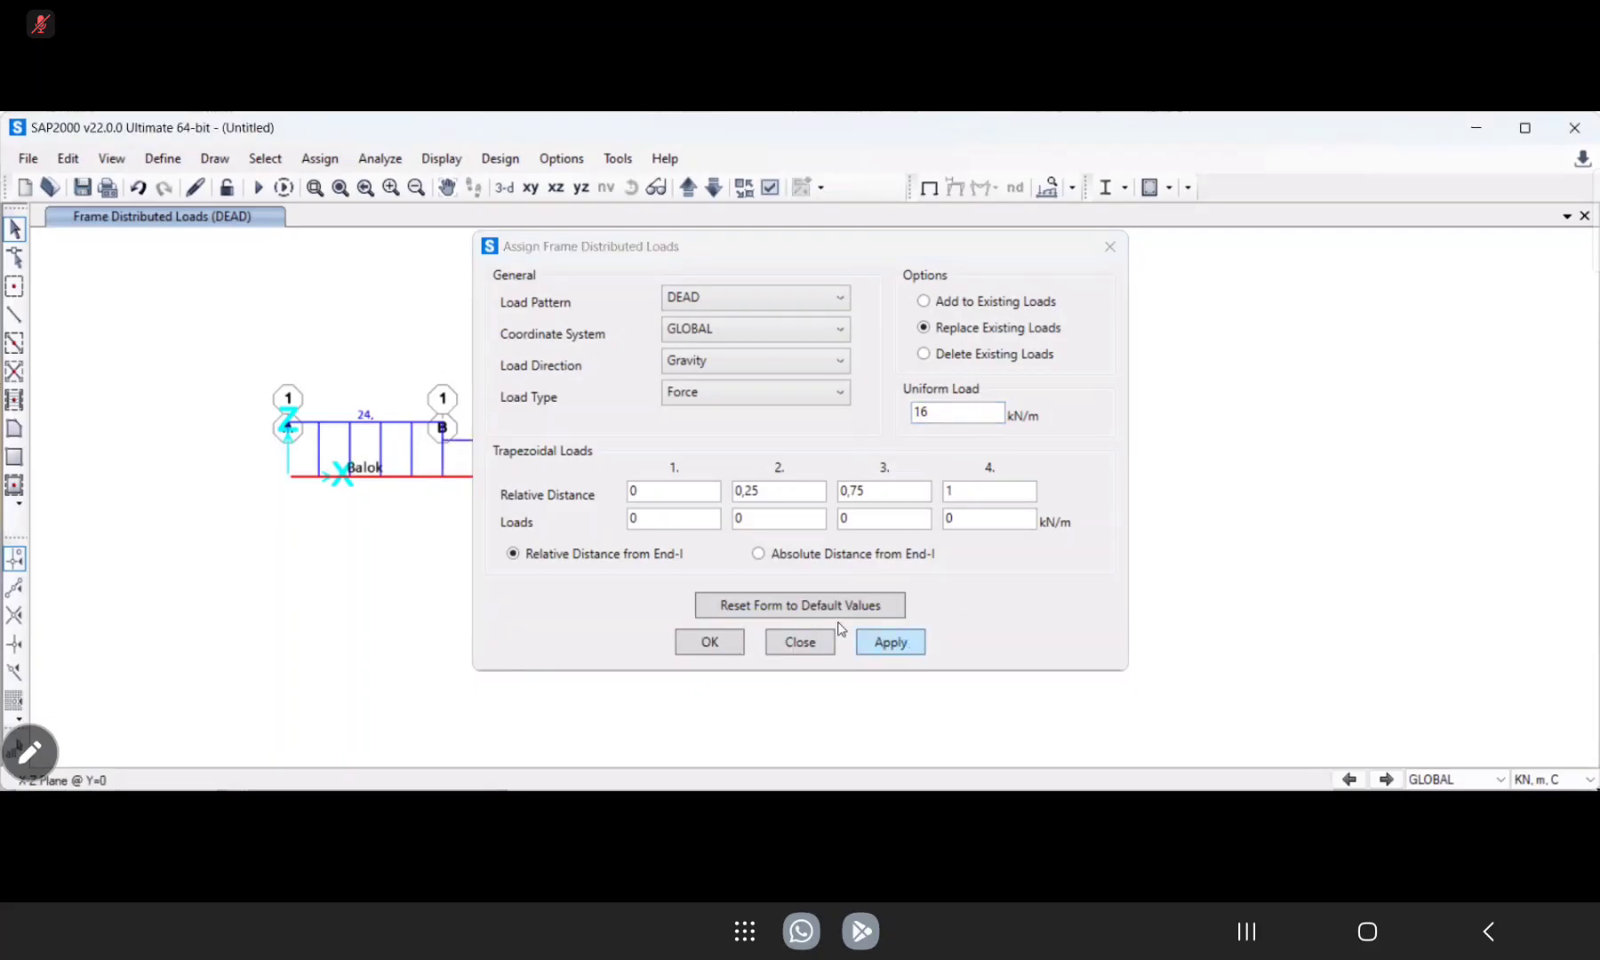
{"action": "left_click", "coordinate": [801, 642]}
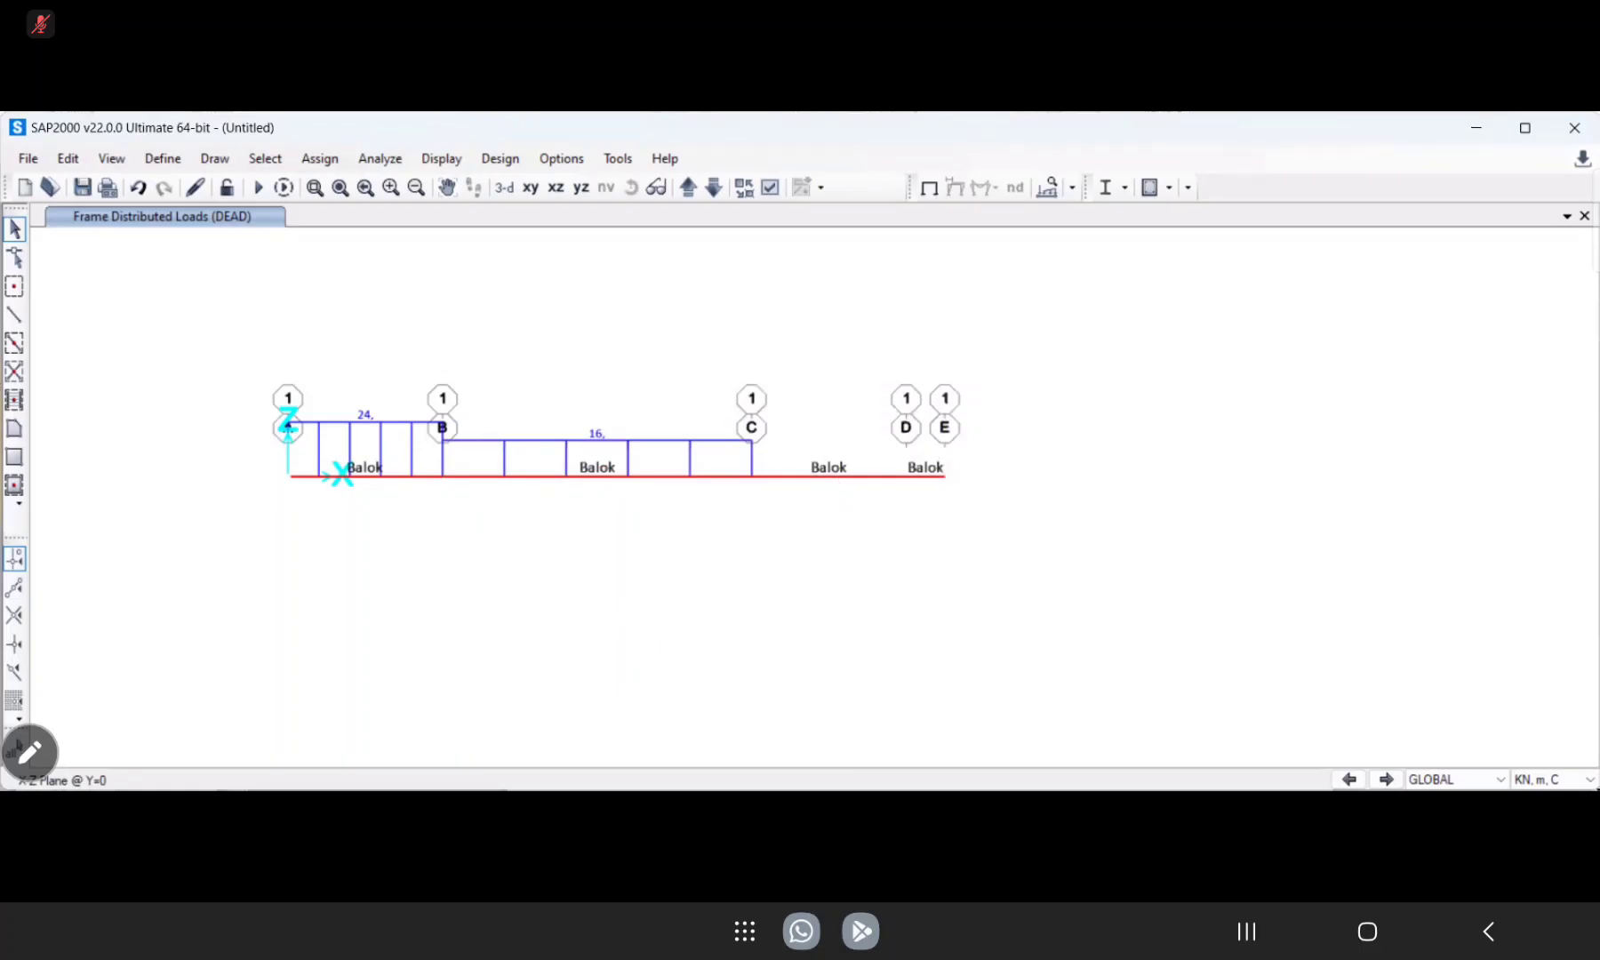
Select the span between grid lines B and C and open its frame point load assignment using absolute distances from End-I.
{"action": "left_click_drag", "start_coordinate": [612, 510], "coordinate": [562, 459]}
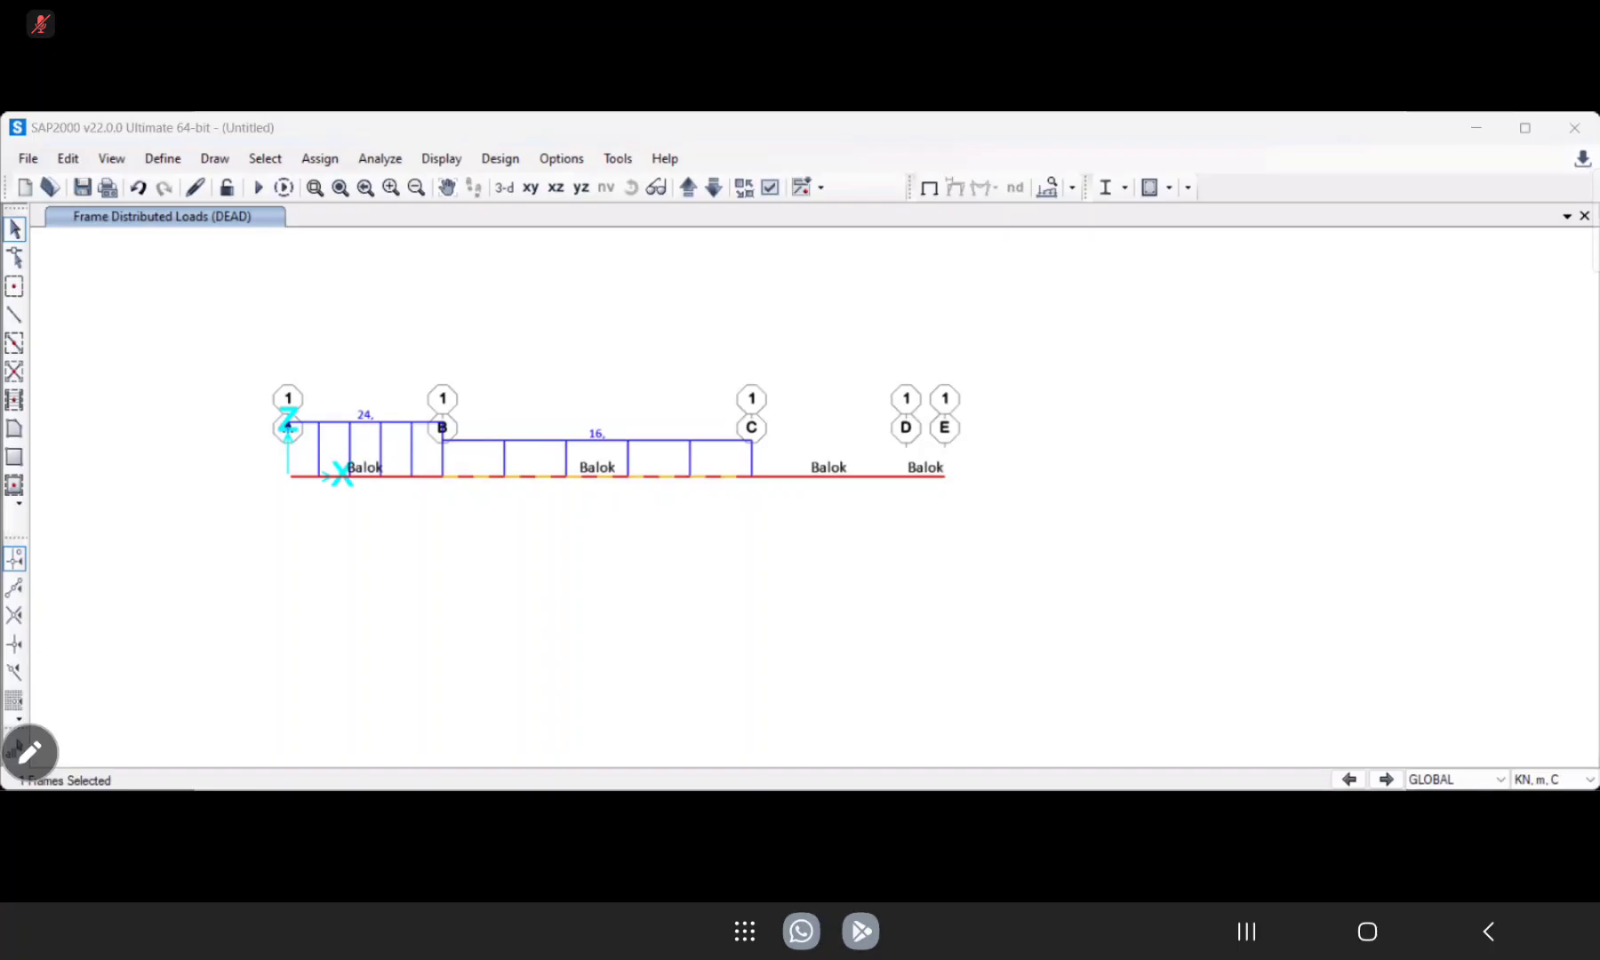
{"action": "left_click", "coordinate": [319, 158]}
{"action": "left_click", "coordinate": [320, 160]}
{"action": "left_click", "coordinate": [320, 160]}
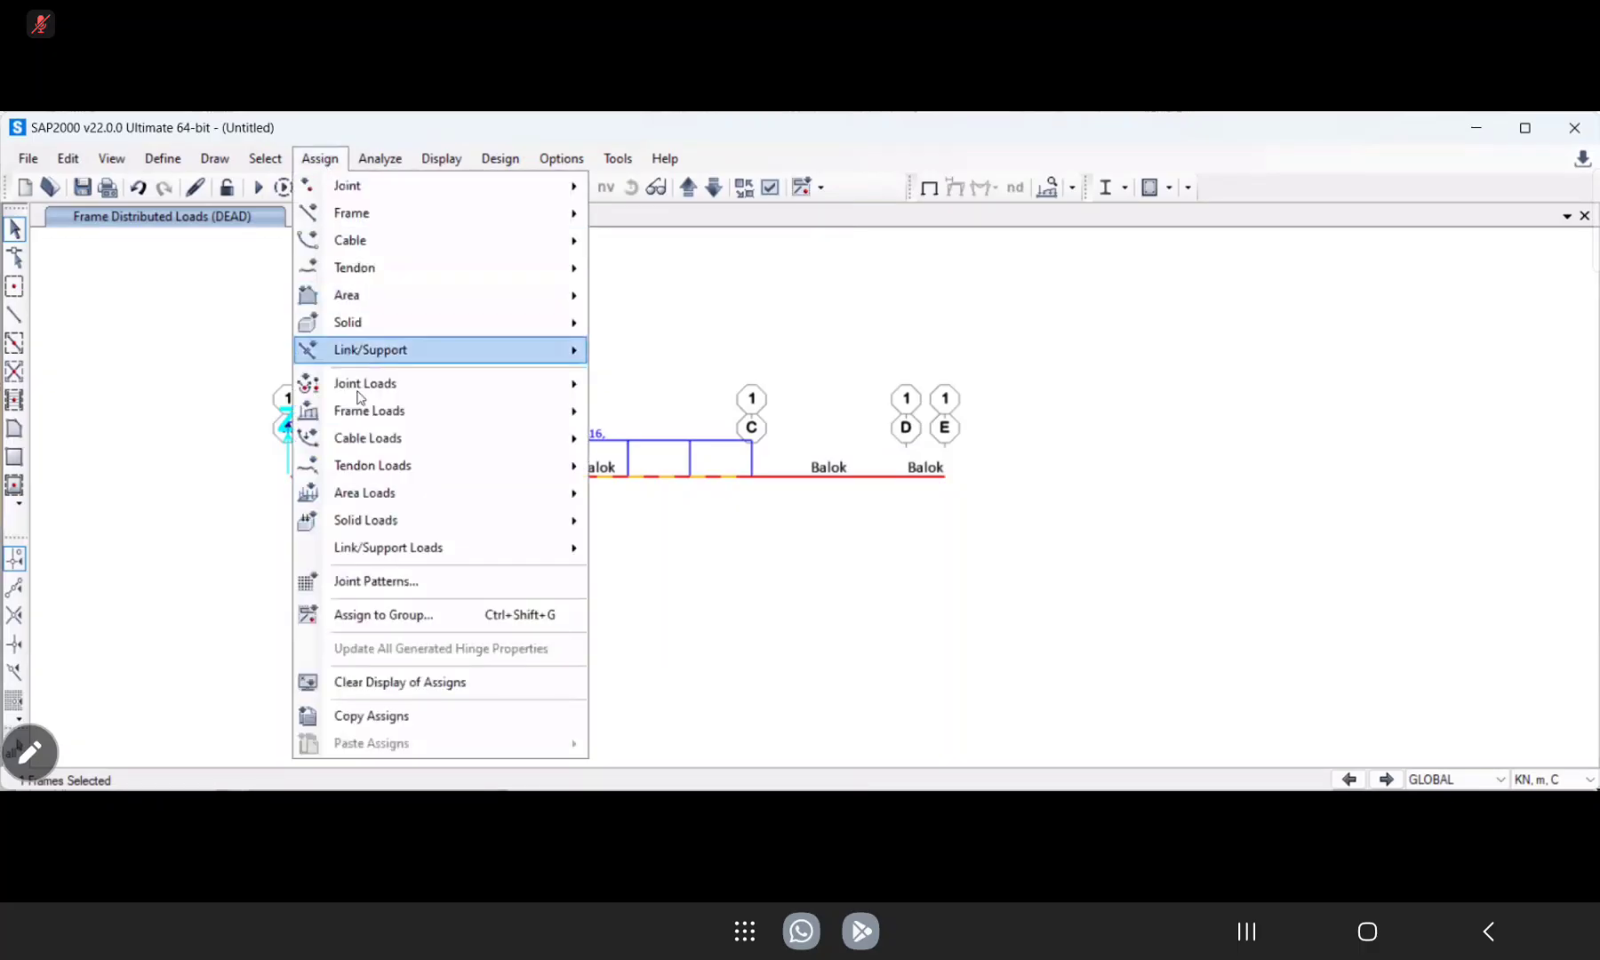
{"action": "mouse_move", "coordinate": [365, 392]}
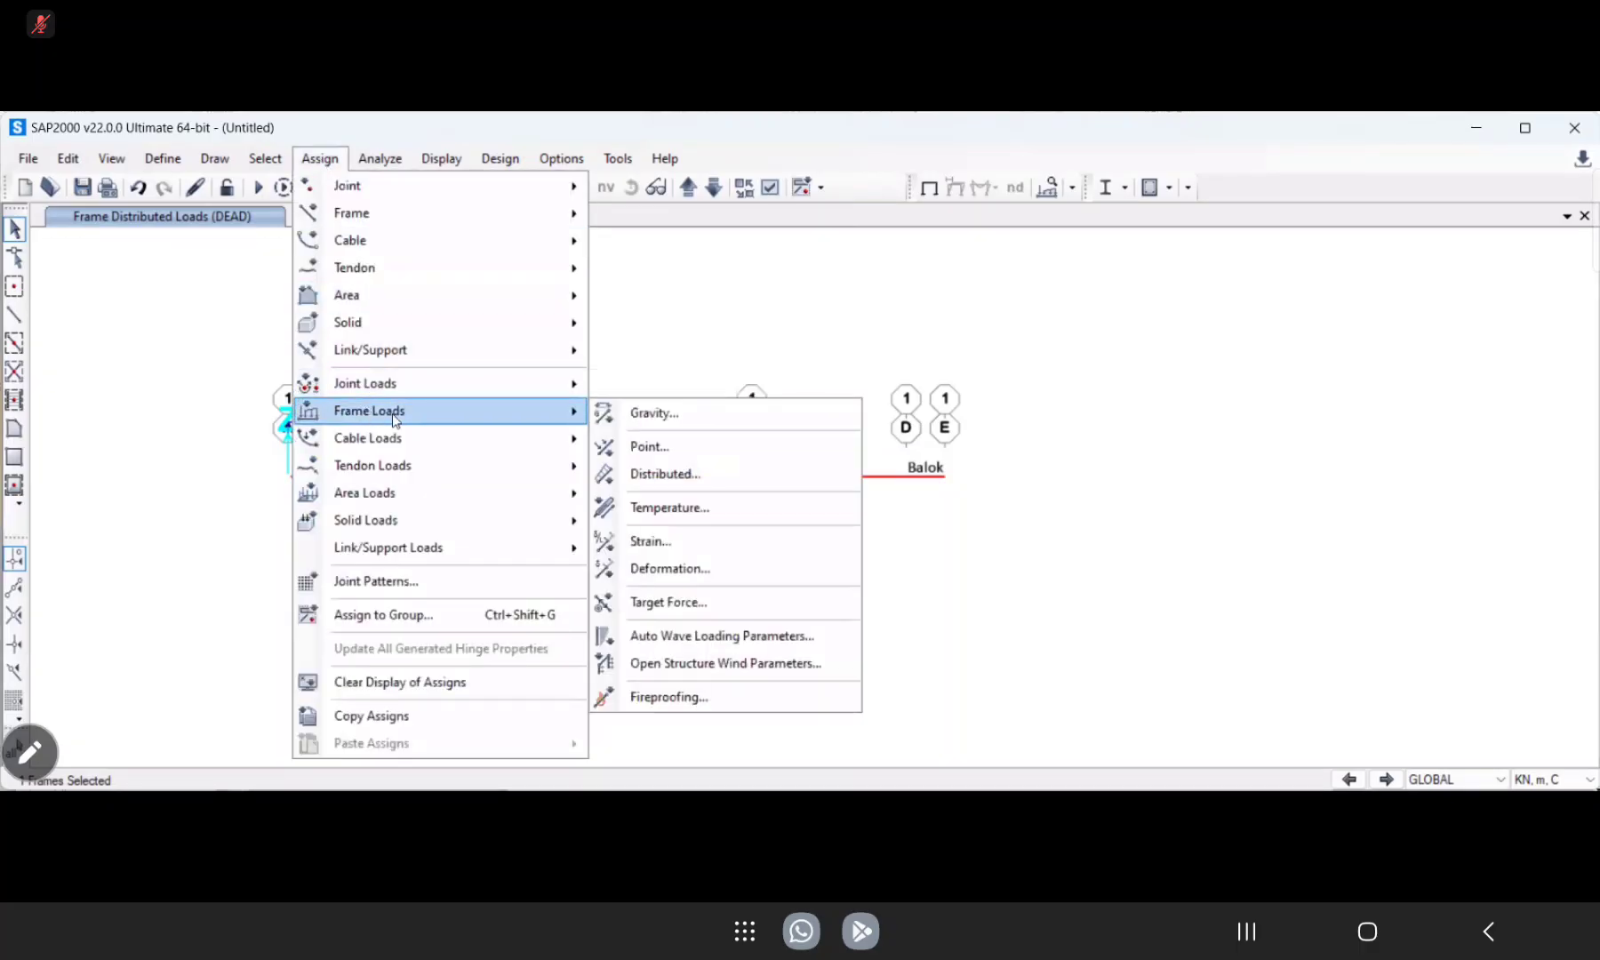
{"action": "left_click", "coordinate": [670, 471]}
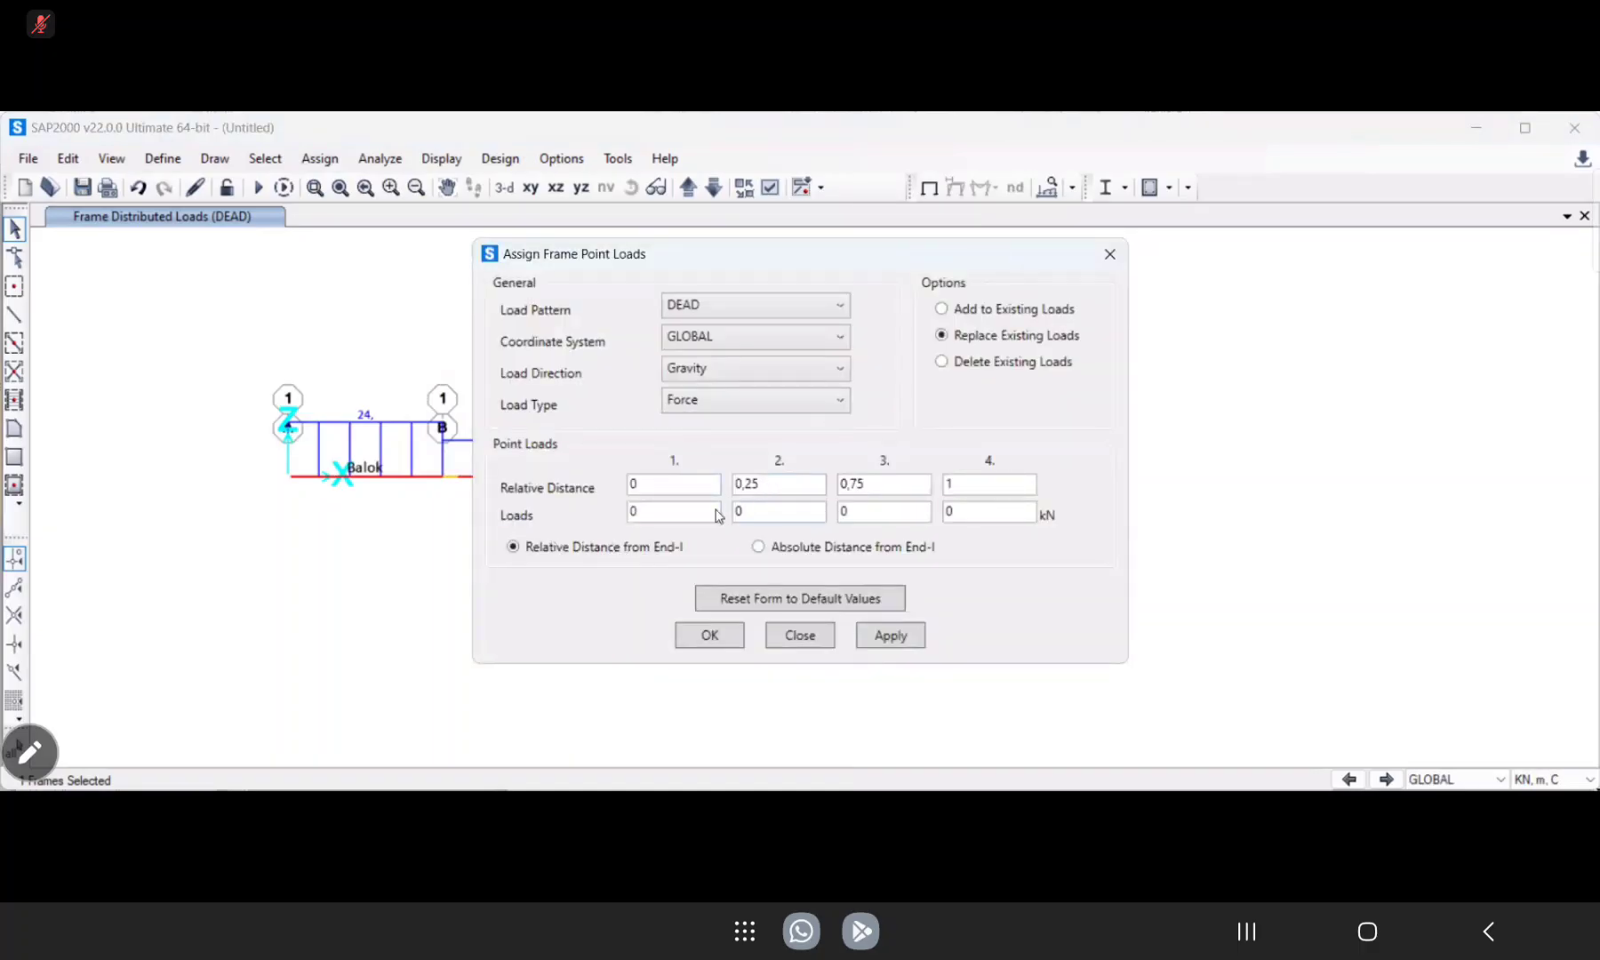
{"action": "left_click", "coordinate": [758, 547]}
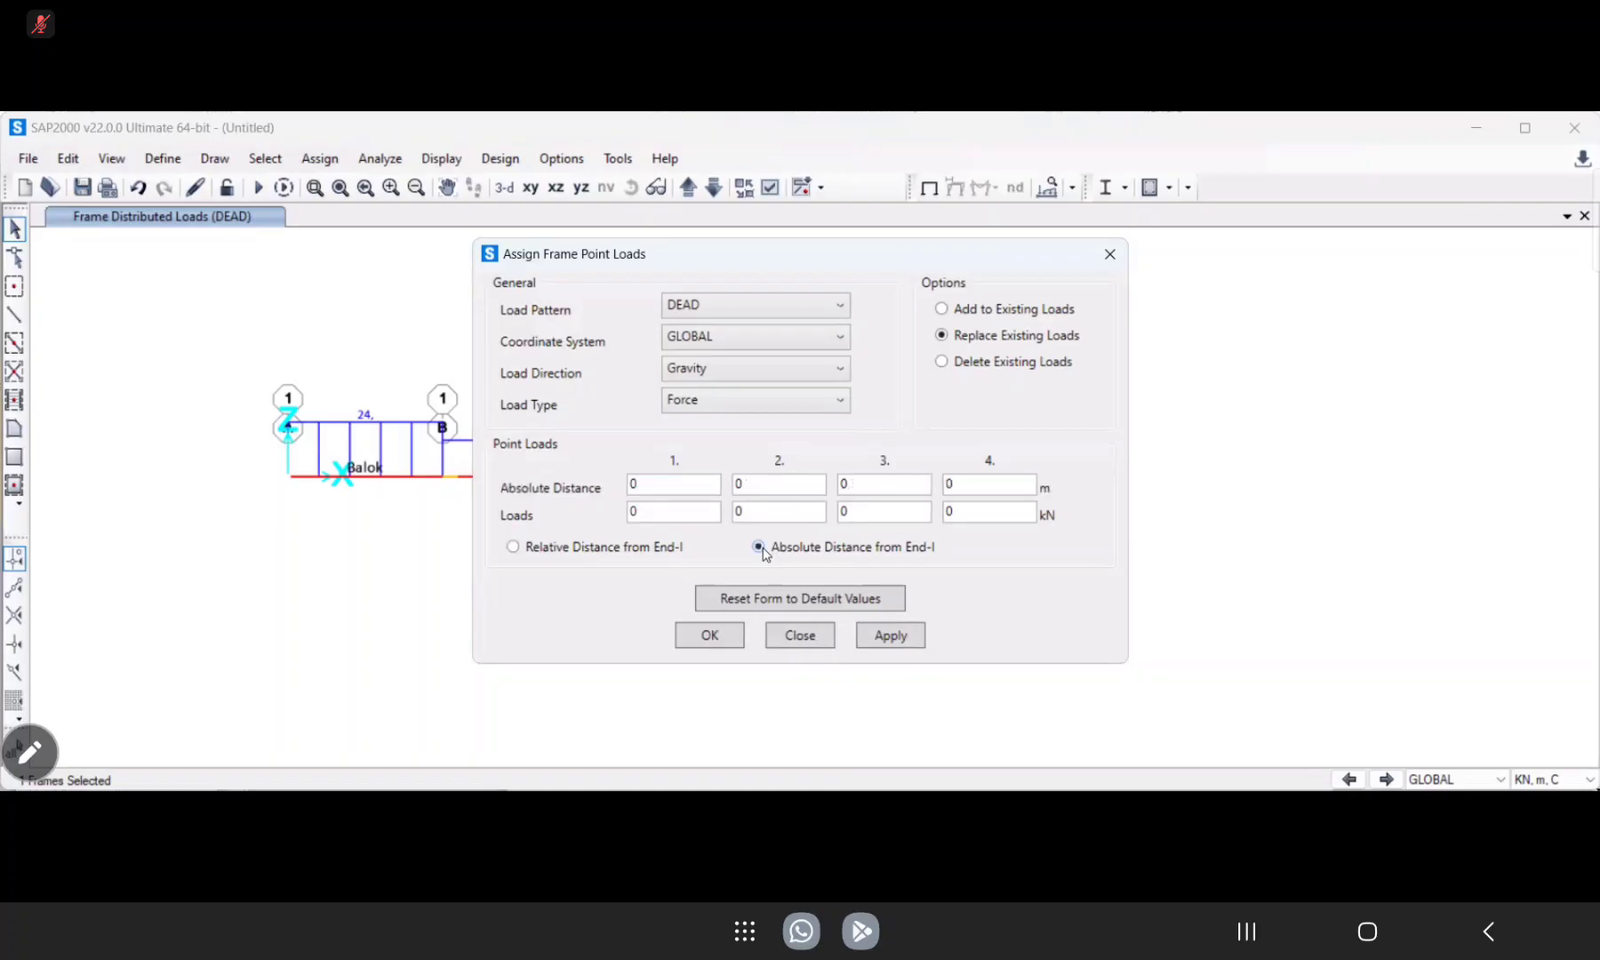
{"action": "double_click", "coordinate": [739, 481]}
Apply an 80 kN point load at 6 m on the B–C span, setting the third and fourth distances to 12 m.
{"action": "type", "text": "6"}
{"action": "double_click", "coordinate": [871, 483]}
{"action": "type", "text": "12"}
{"action": "left_click", "coordinate": [755, 513]}
{"action": "left_click_drag", "start_coordinate": [756, 512], "coordinate": [729, 518]}
{"action": "type", "text": "8"}
{"action": "double_click", "coordinate": [949, 484]}
{"action": "type", "text": "12"}
{"action": "left_click", "coordinate": [743, 512]}
{"action": "type", "text": "0"}
{"action": "left_click", "coordinate": [867, 638]}
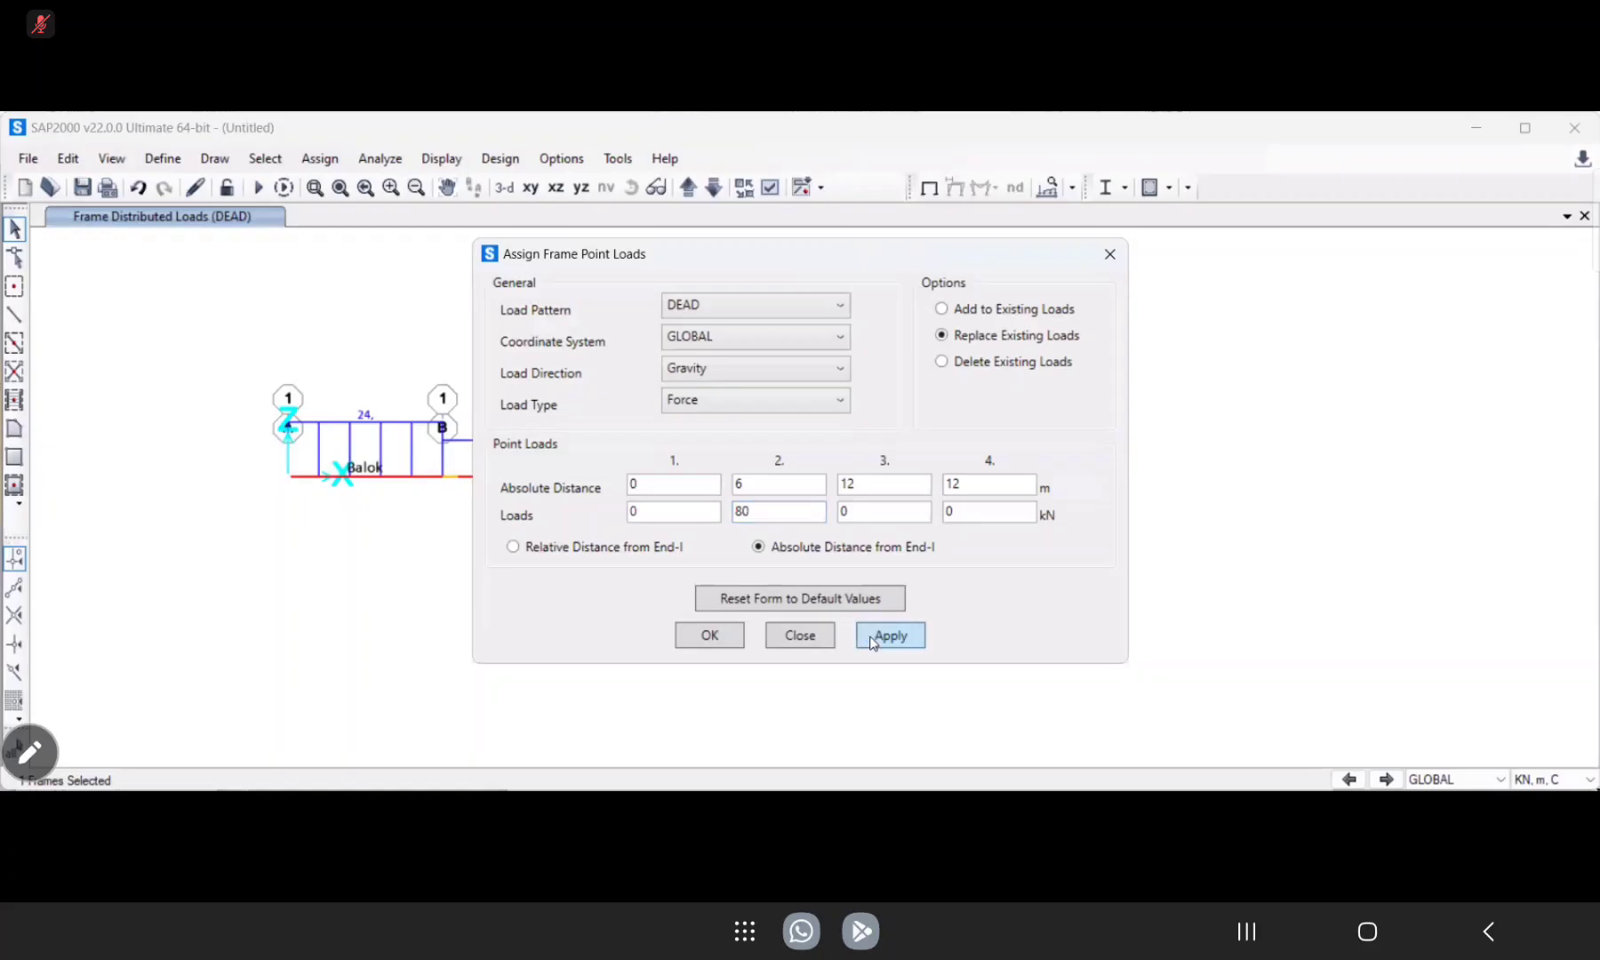
{"action": "left_click", "coordinate": [715, 640]}
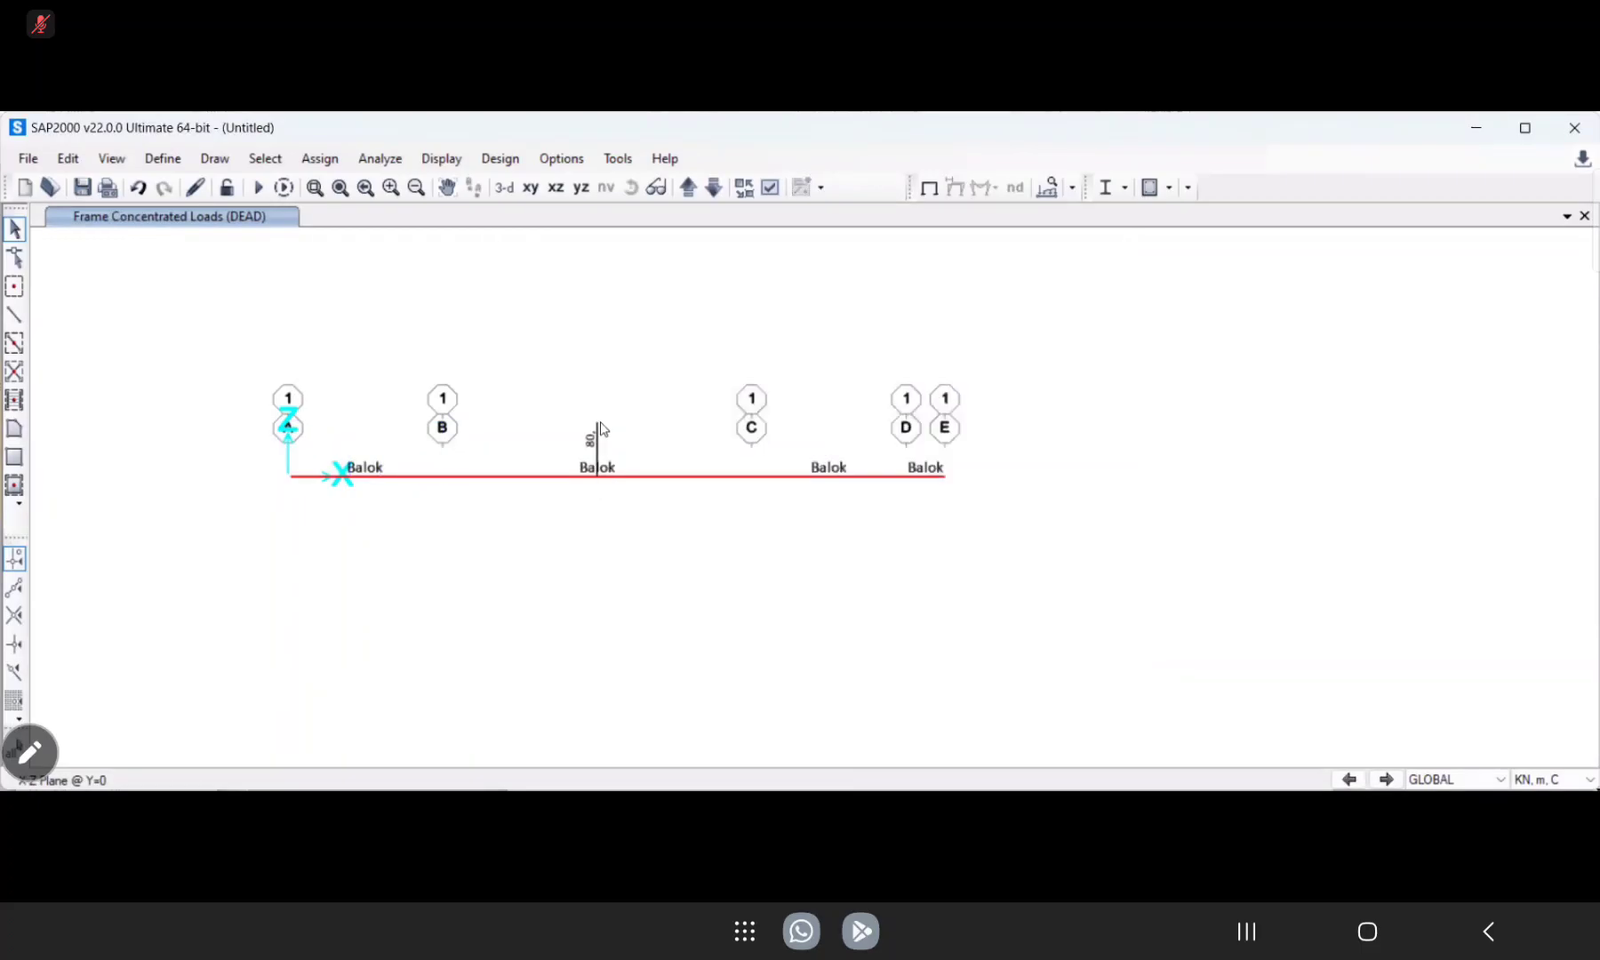
Select the span between grid lines C and D and set its point load distances to 2, 4 and 4 m.
{"action": "left_click_drag", "start_coordinate": [827, 419], "coordinate": [805, 409]}
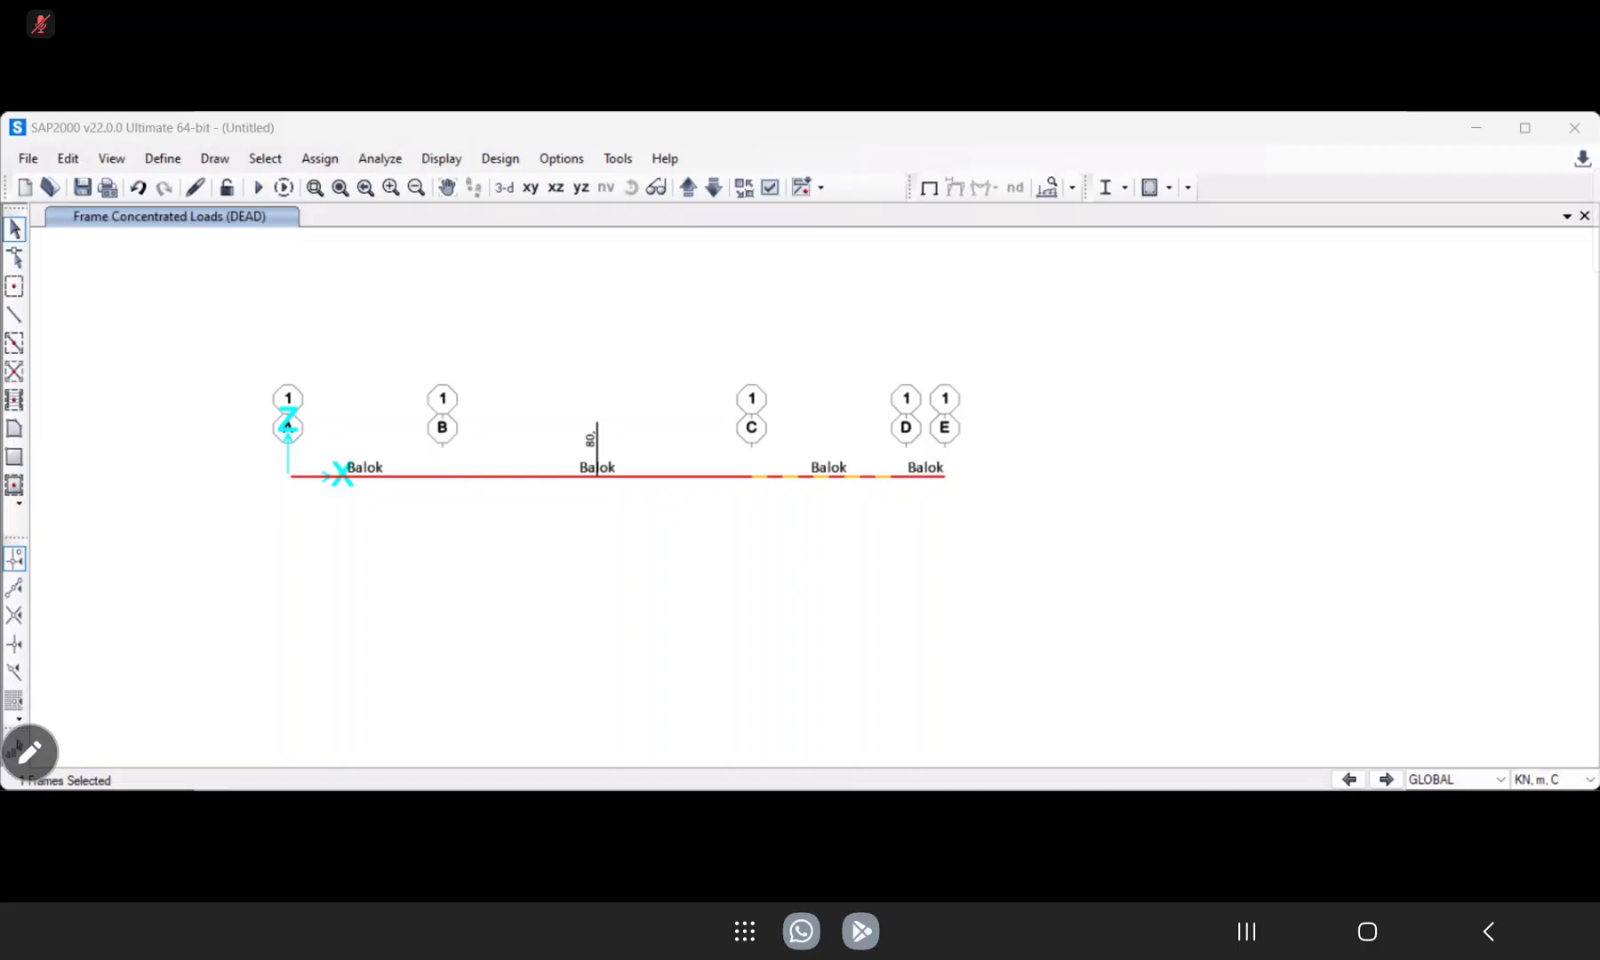
{"action": "left_click", "coordinate": [327, 162]}
{"action": "mouse_move", "coordinate": [471, 411]}
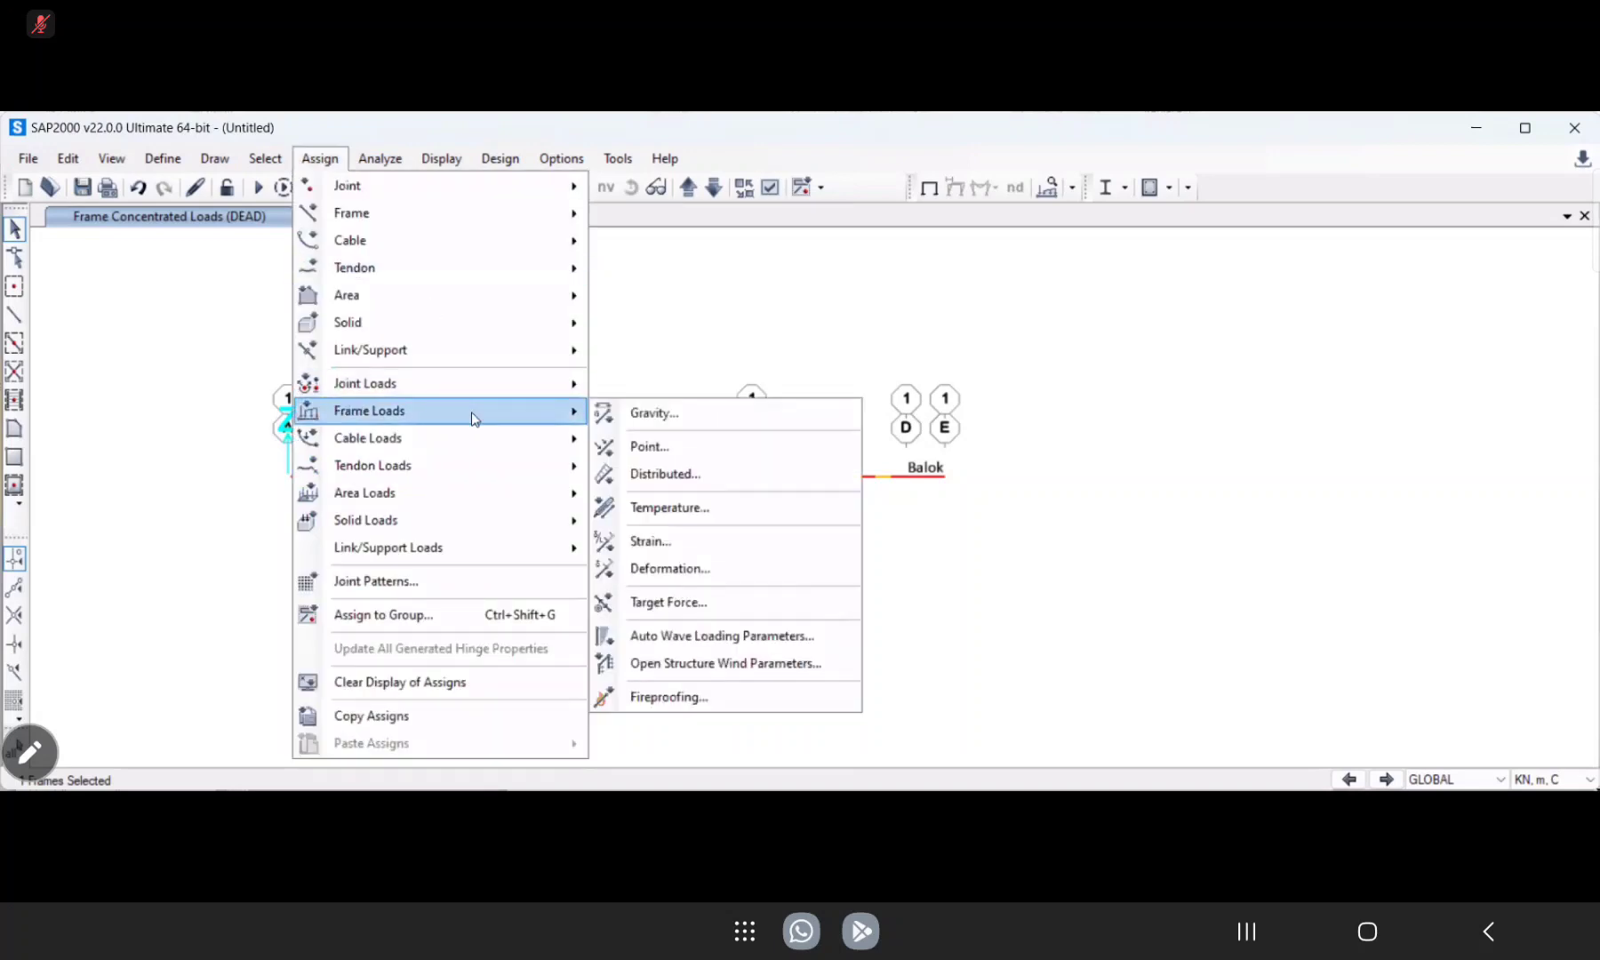
{"action": "left_click", "coordinate": [658, 448]}
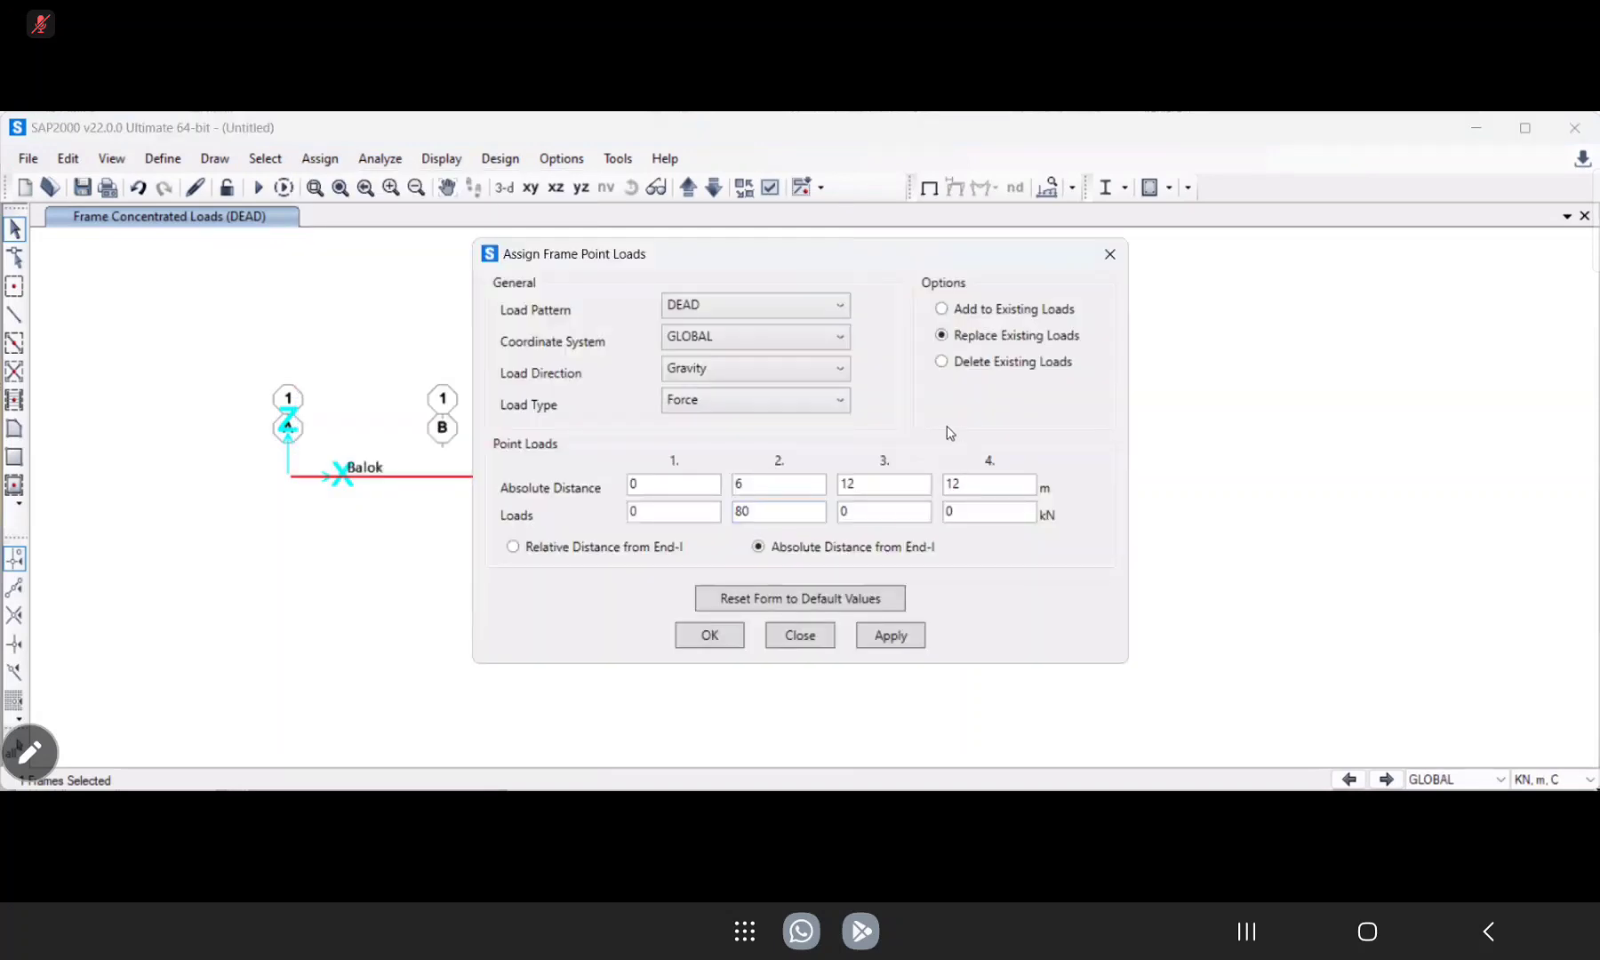
{"action": "double_click", "coordinate": [739, 483]}
{"action": "type", "text": "2"}
{"action": "double_click", "coordinate": [859, 485]}
{"action": "type", "text": "4"}
{"action": "double_click", "coordinate": [946, 486]}
{"action": "type", "text": "4"}
Set the second point load to 72 kN, apply it to the C–D span and close the assignment.
{"action": "left_click", "coordinate": [732, 514]}
{"action": "key", "text": "BackSpace"}
{"action": "key", "text": "BackSpace"}
{"action": "type", "text": "72"}
{"action": "left_click", "coordinate": [898, 636]}
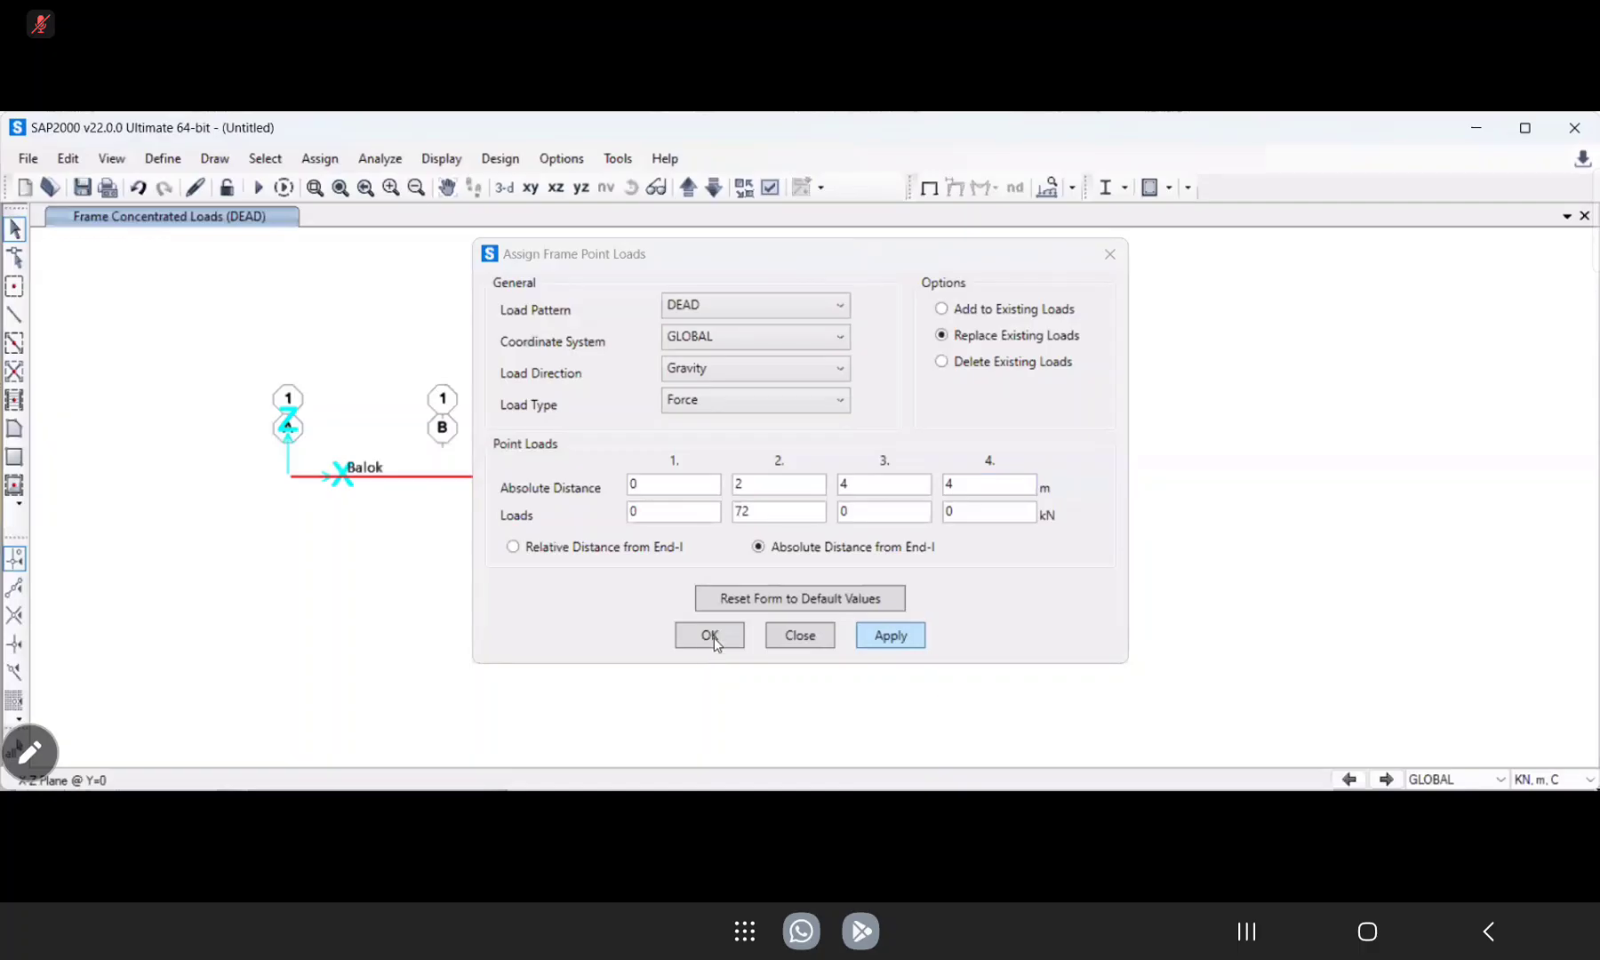
{"action": "left_click", "coordinate": [713, 639]}
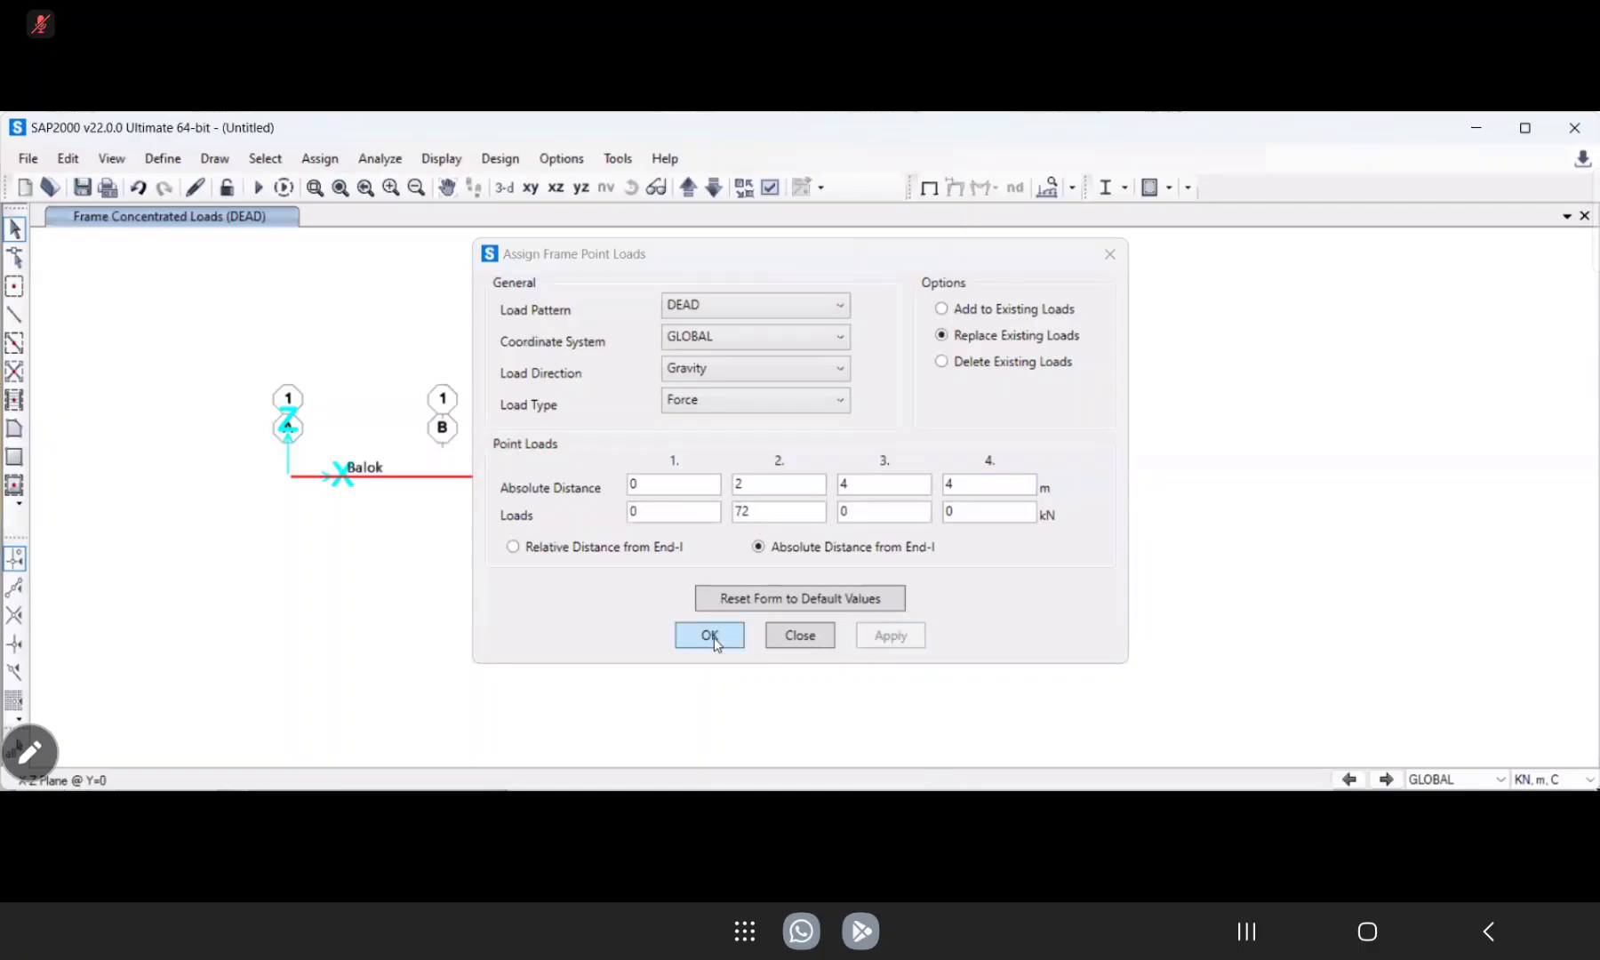
{"action": "left_click", "coordinate": [799, 636]}
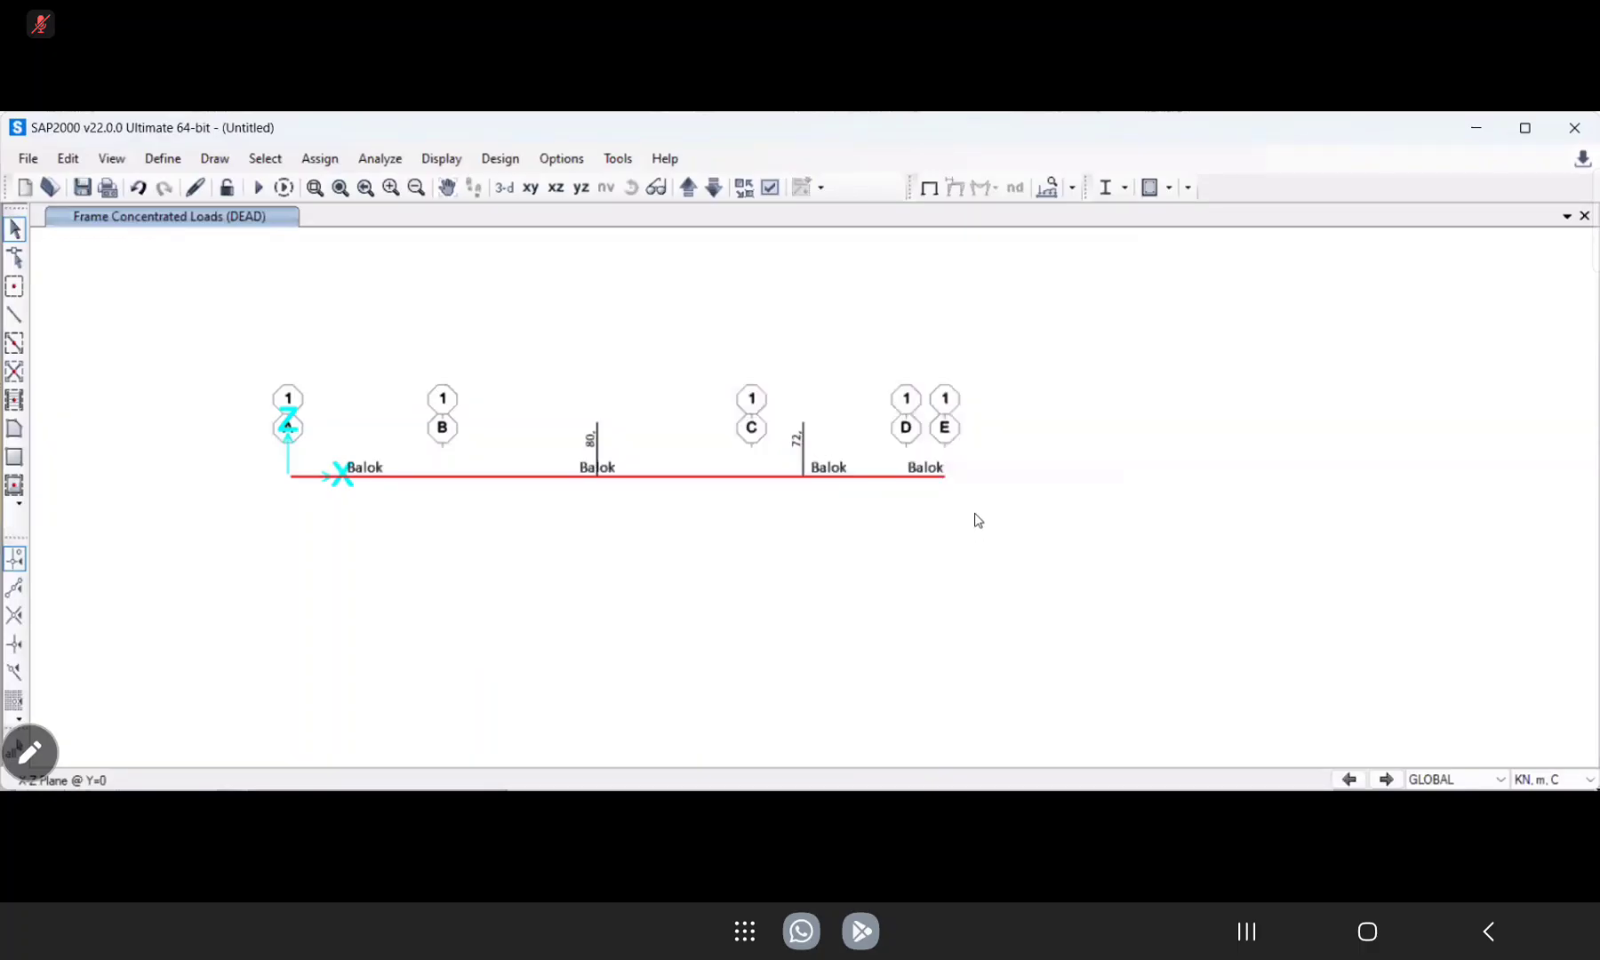
Select the overhang member between grid lines D and E together with its free end joint.
{"action": "left_click_drag", "start_coordinate": [972, 509], "coordinate": [930, 460]}
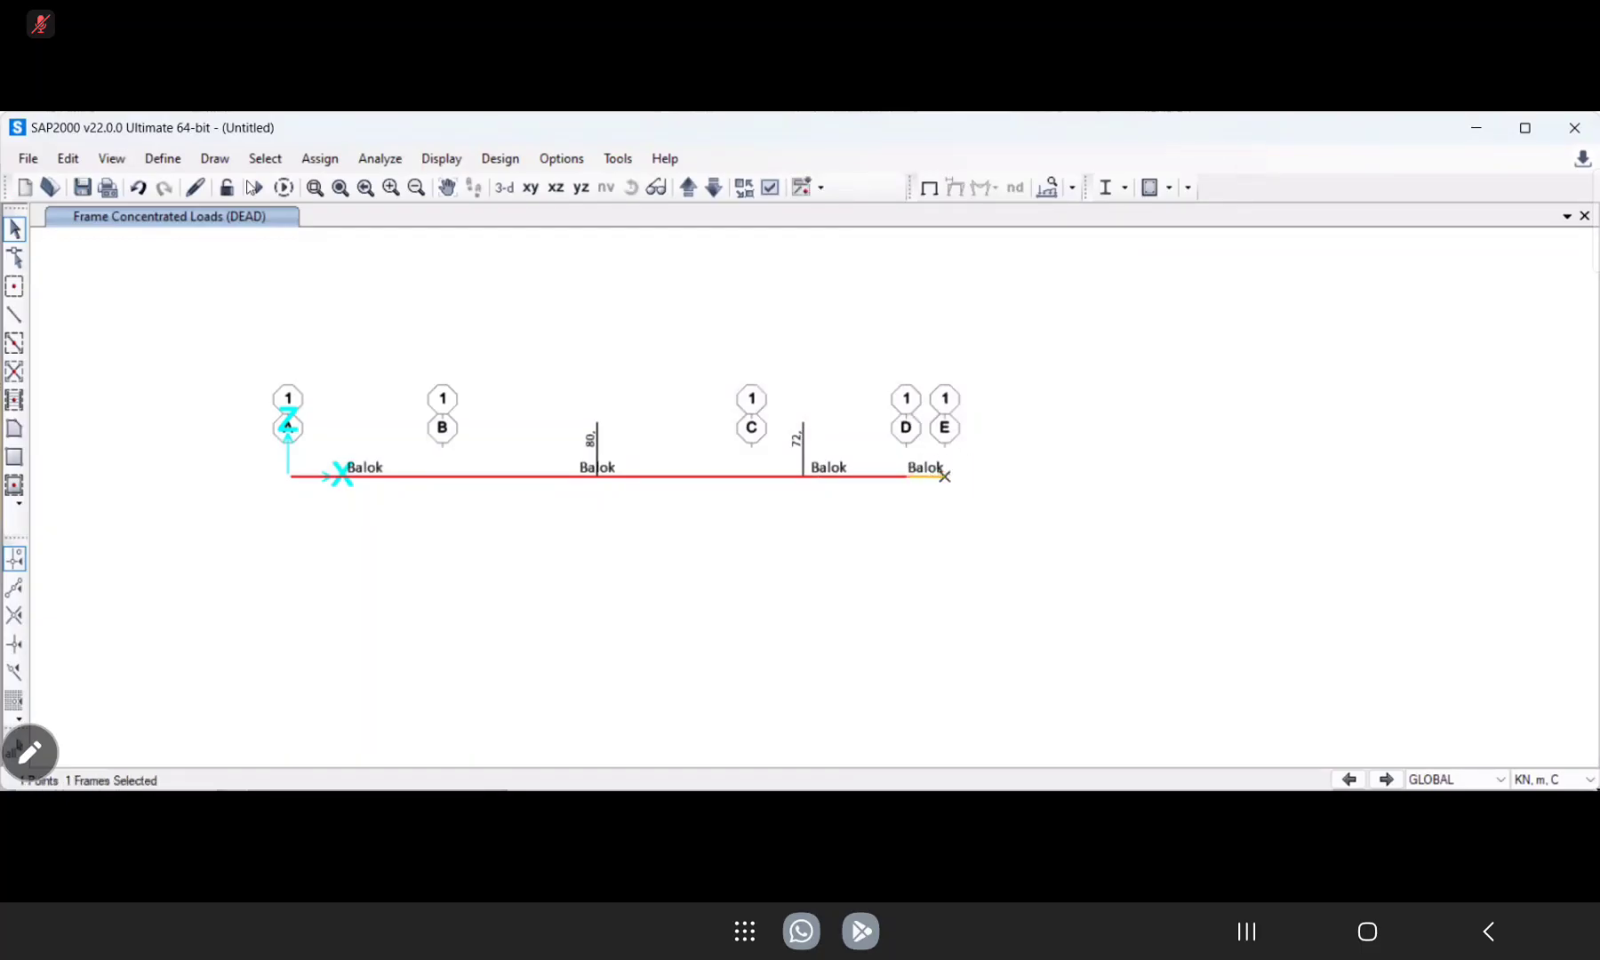
{"action": "left_click", "coordinate": [326, 167]}
{"action": "left_click", "coordinate": [326, 167]}
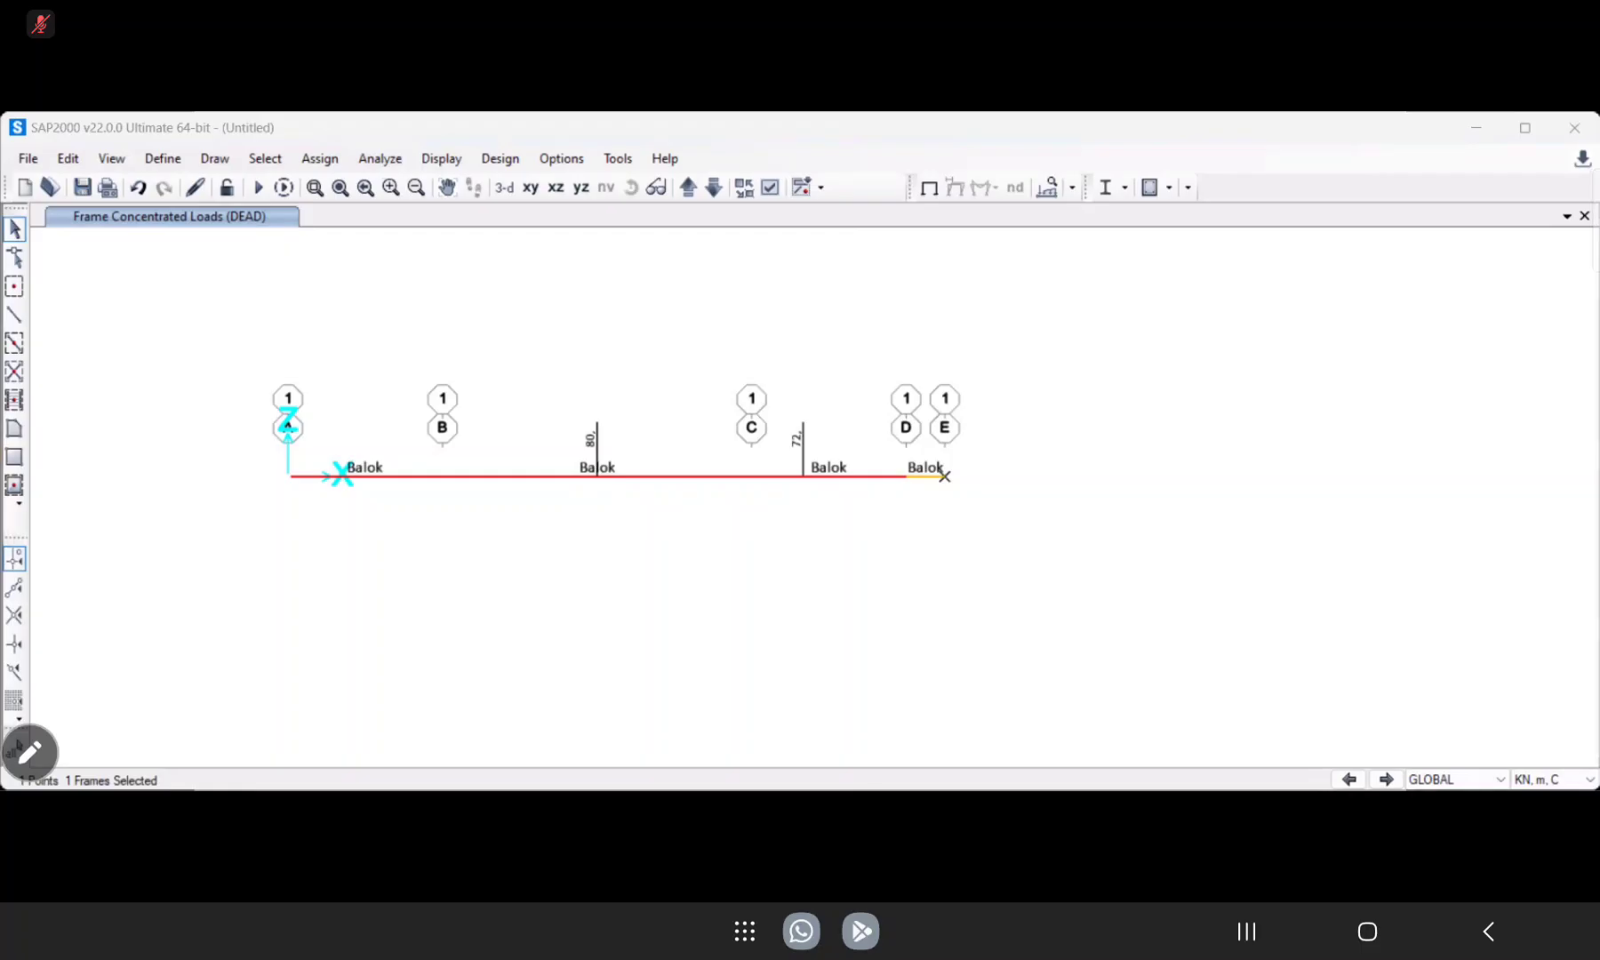
{"action": "left_click", "coordinate": [163, 158]}
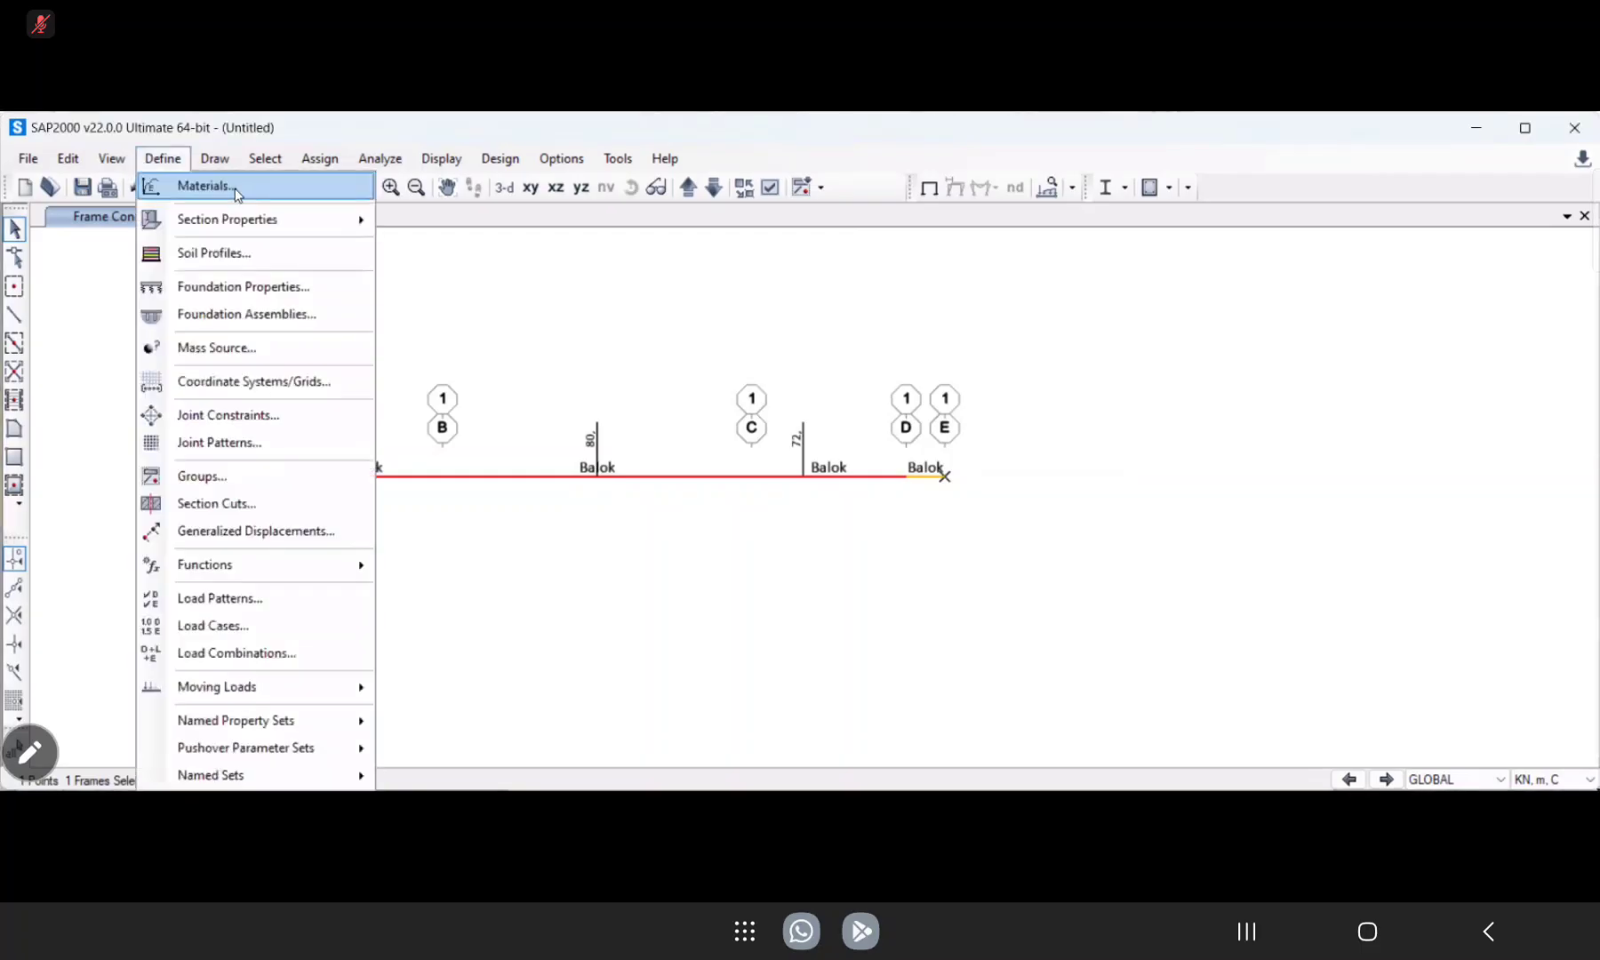
{"action": "left_click", "coordinate": [318, 160]}
{"action": "mouse_move", "coordinate": [423, 411]}
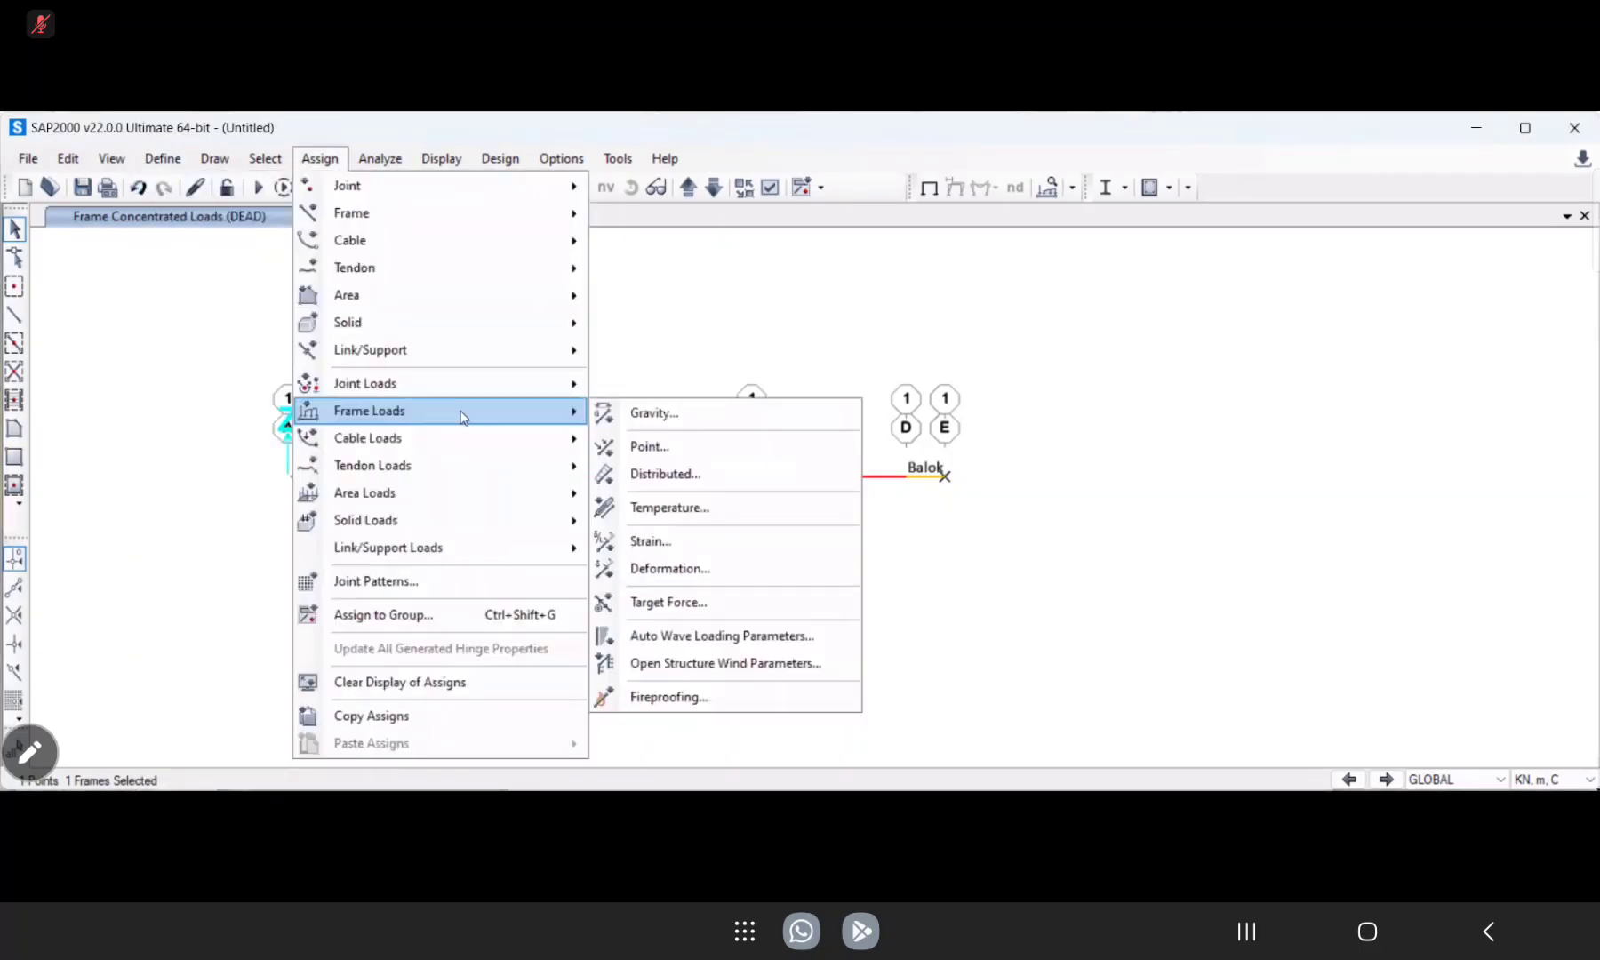
{"action": "left_click", "coordinate": [644, 448]}
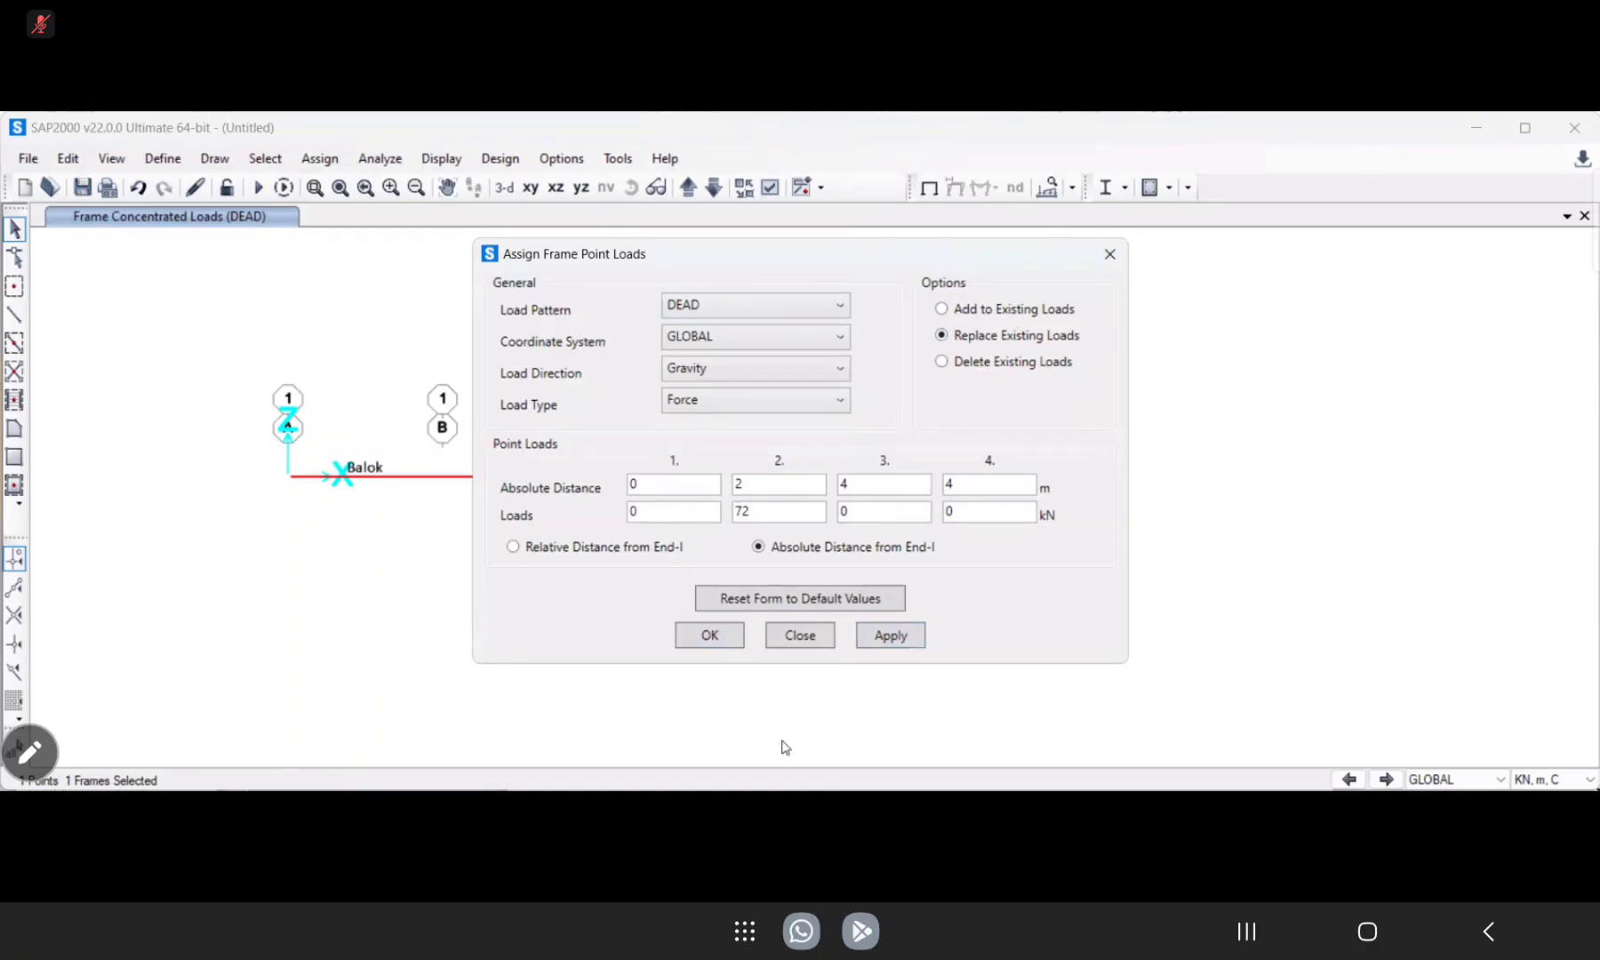
{"action": "left_click", "coordinate": [778, 481]}
{"action": "left_click_drag", "start_coordinate": [779, 481], "coordinate": [722, 489]}
{"action": "left_click", "coordinate": [791, 636]}
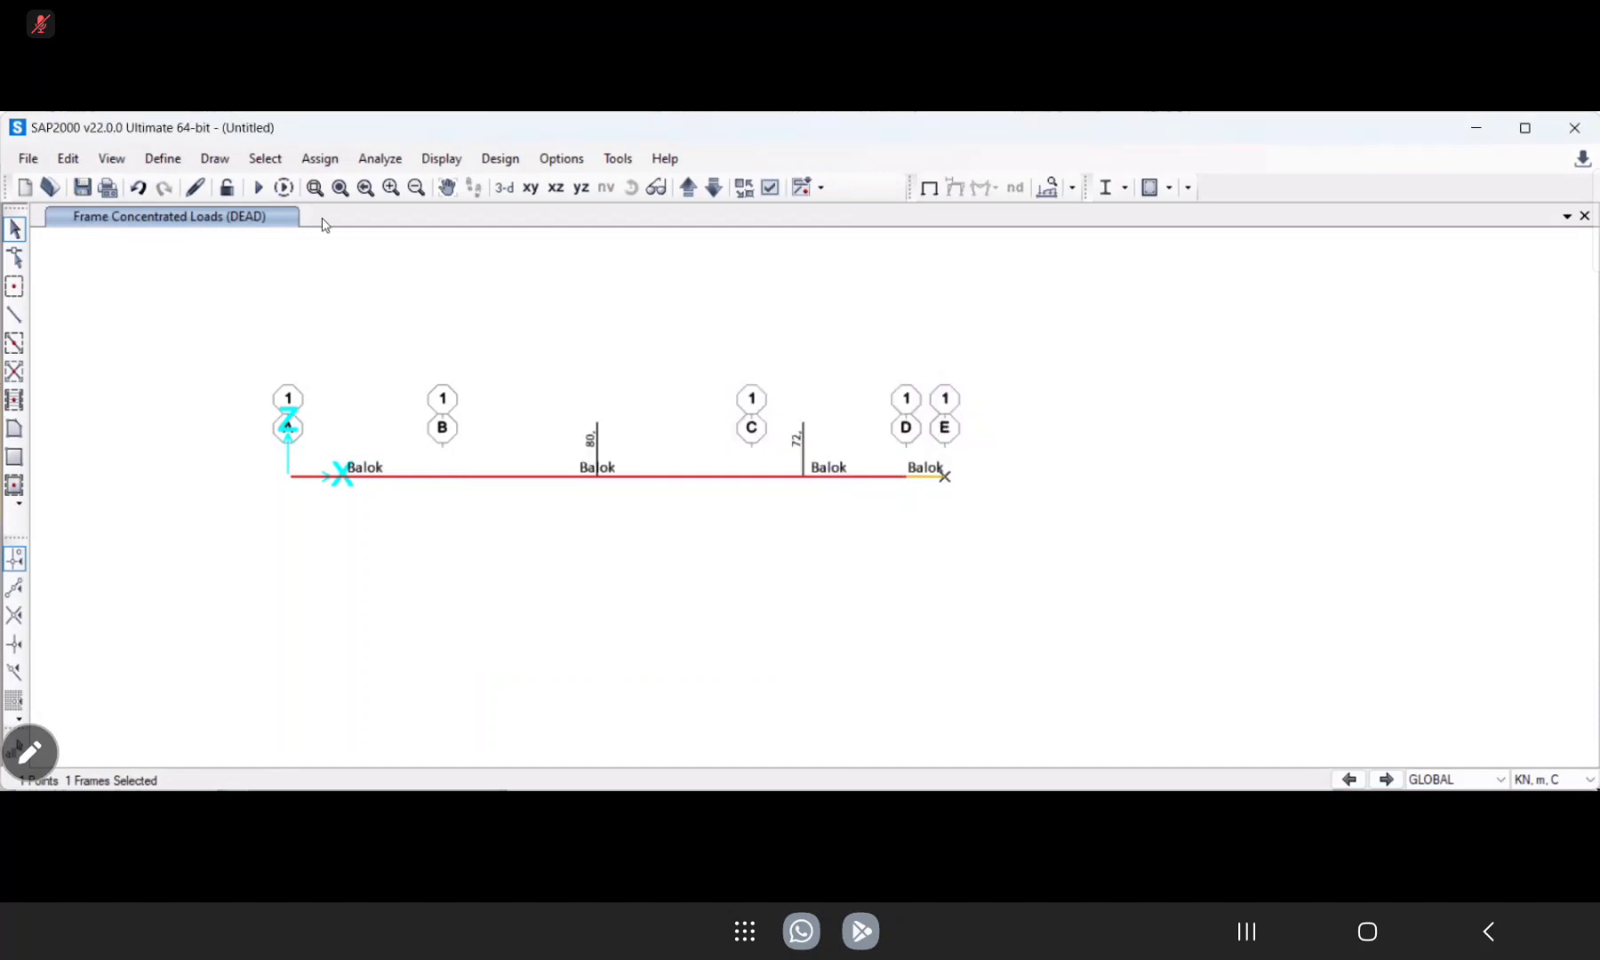
Assign a joint force of -24 kN in the global Z direction under the DEAD pattern to the joint at grid line E.
{"action": "left_click", "coordinate": [322, 159]}
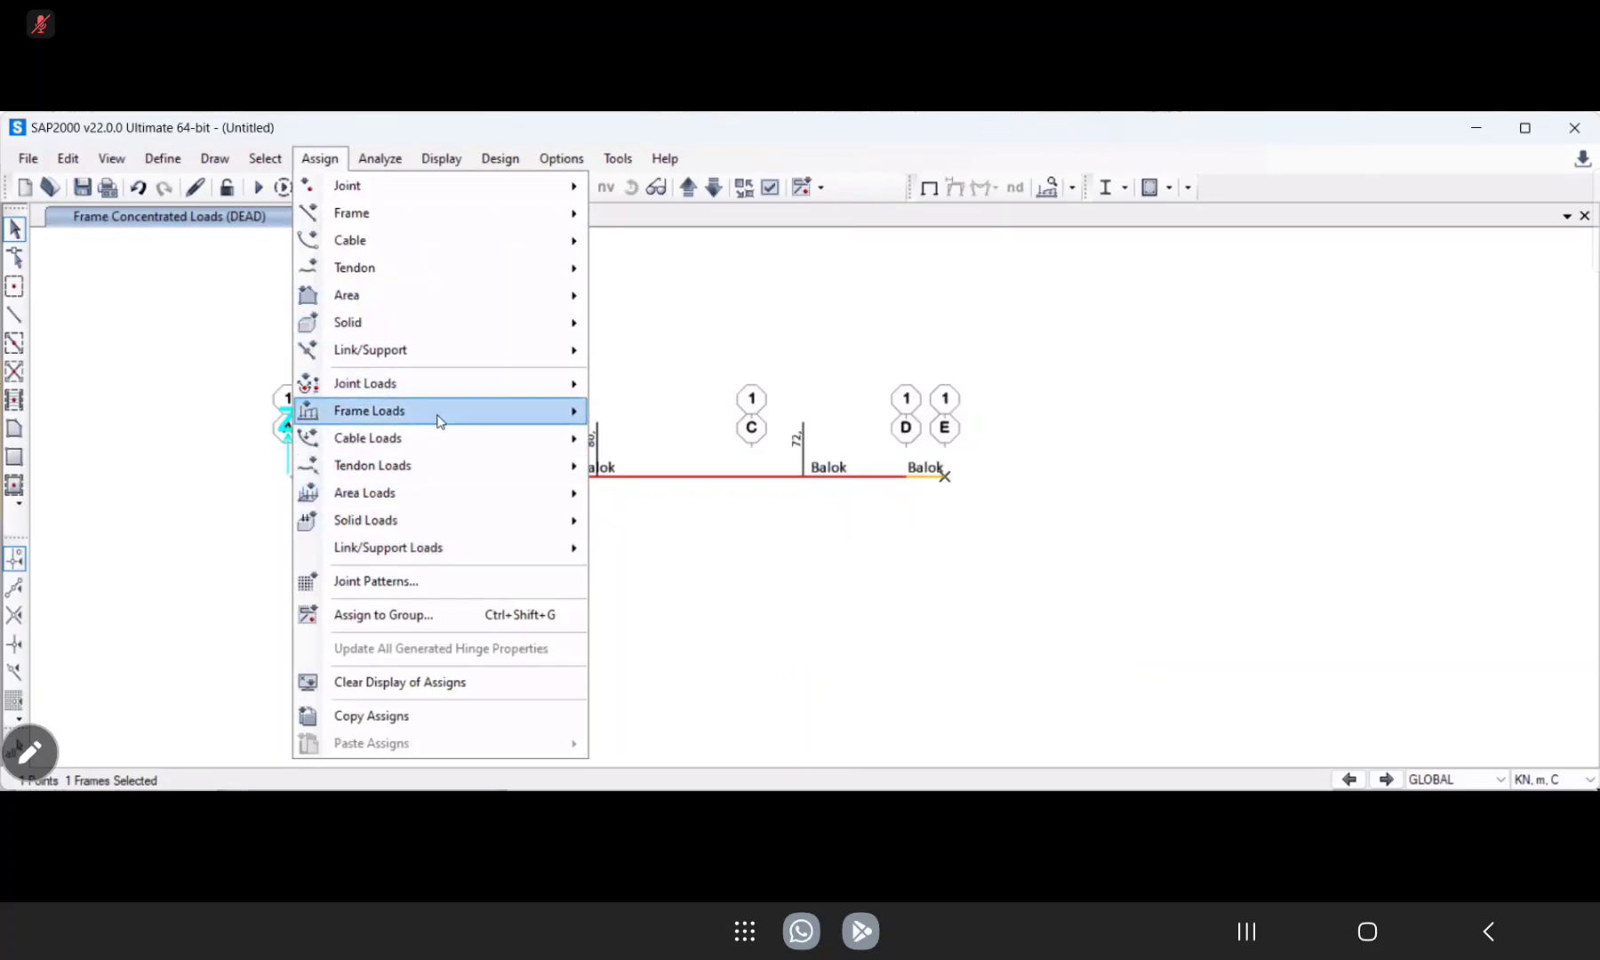
{"action": "mouse_move", "coordinate": [439, 420]}
{"action": "mouse_move", "coordinate": [479, 385]}
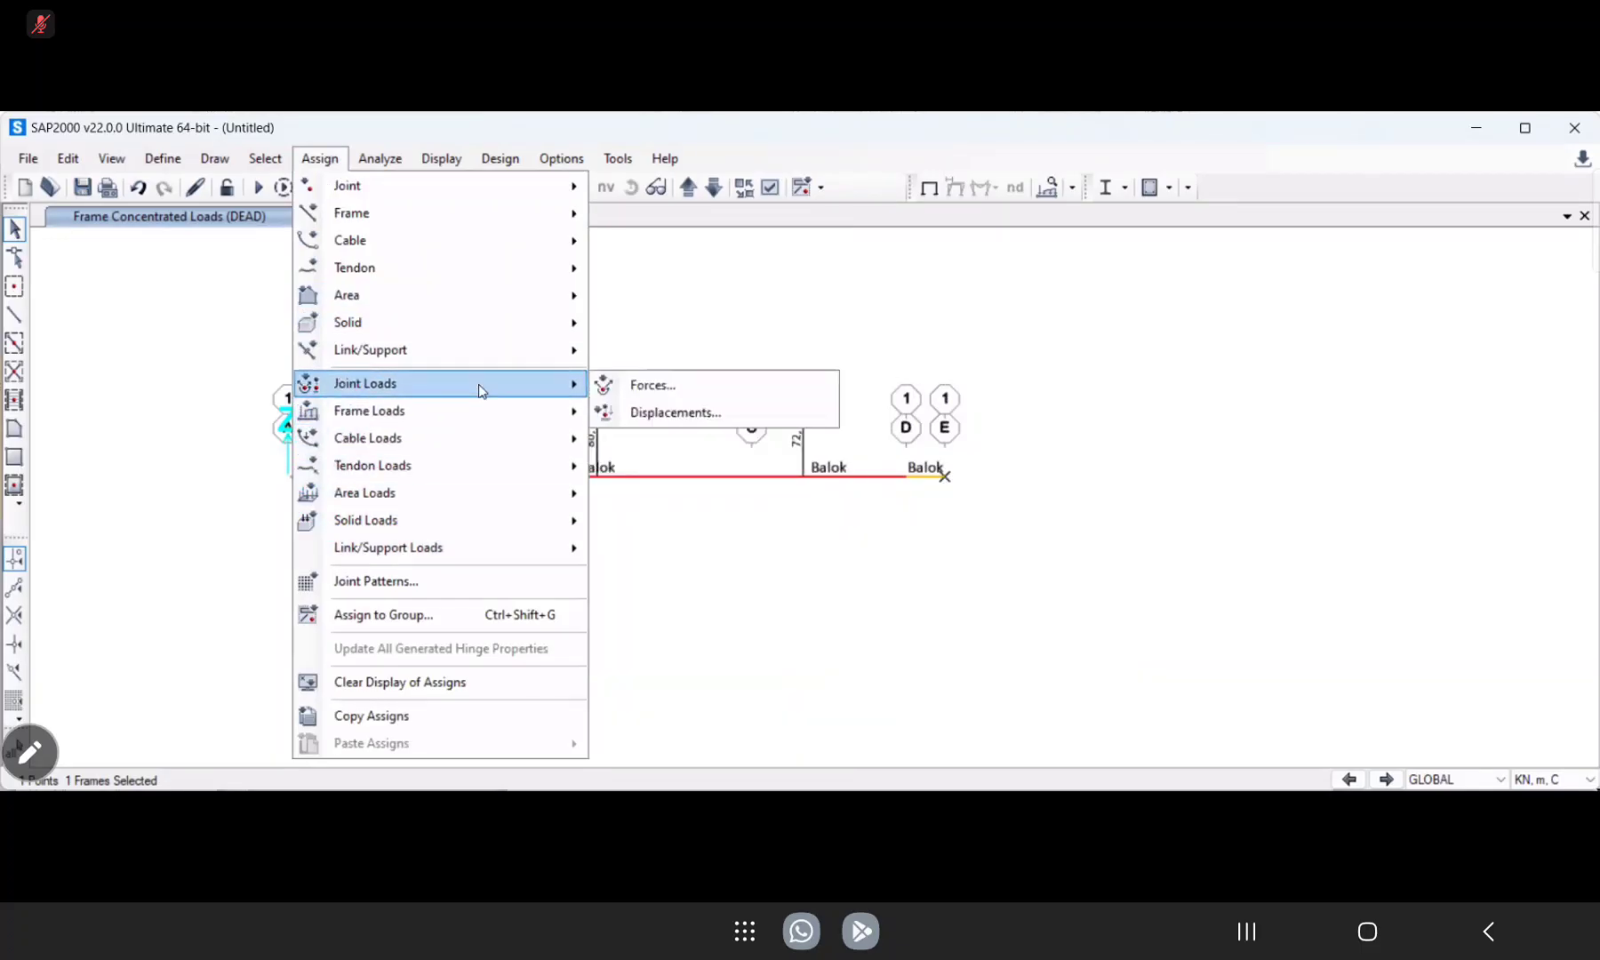
{"action": "left_click", "coordinate": [662, 385]}
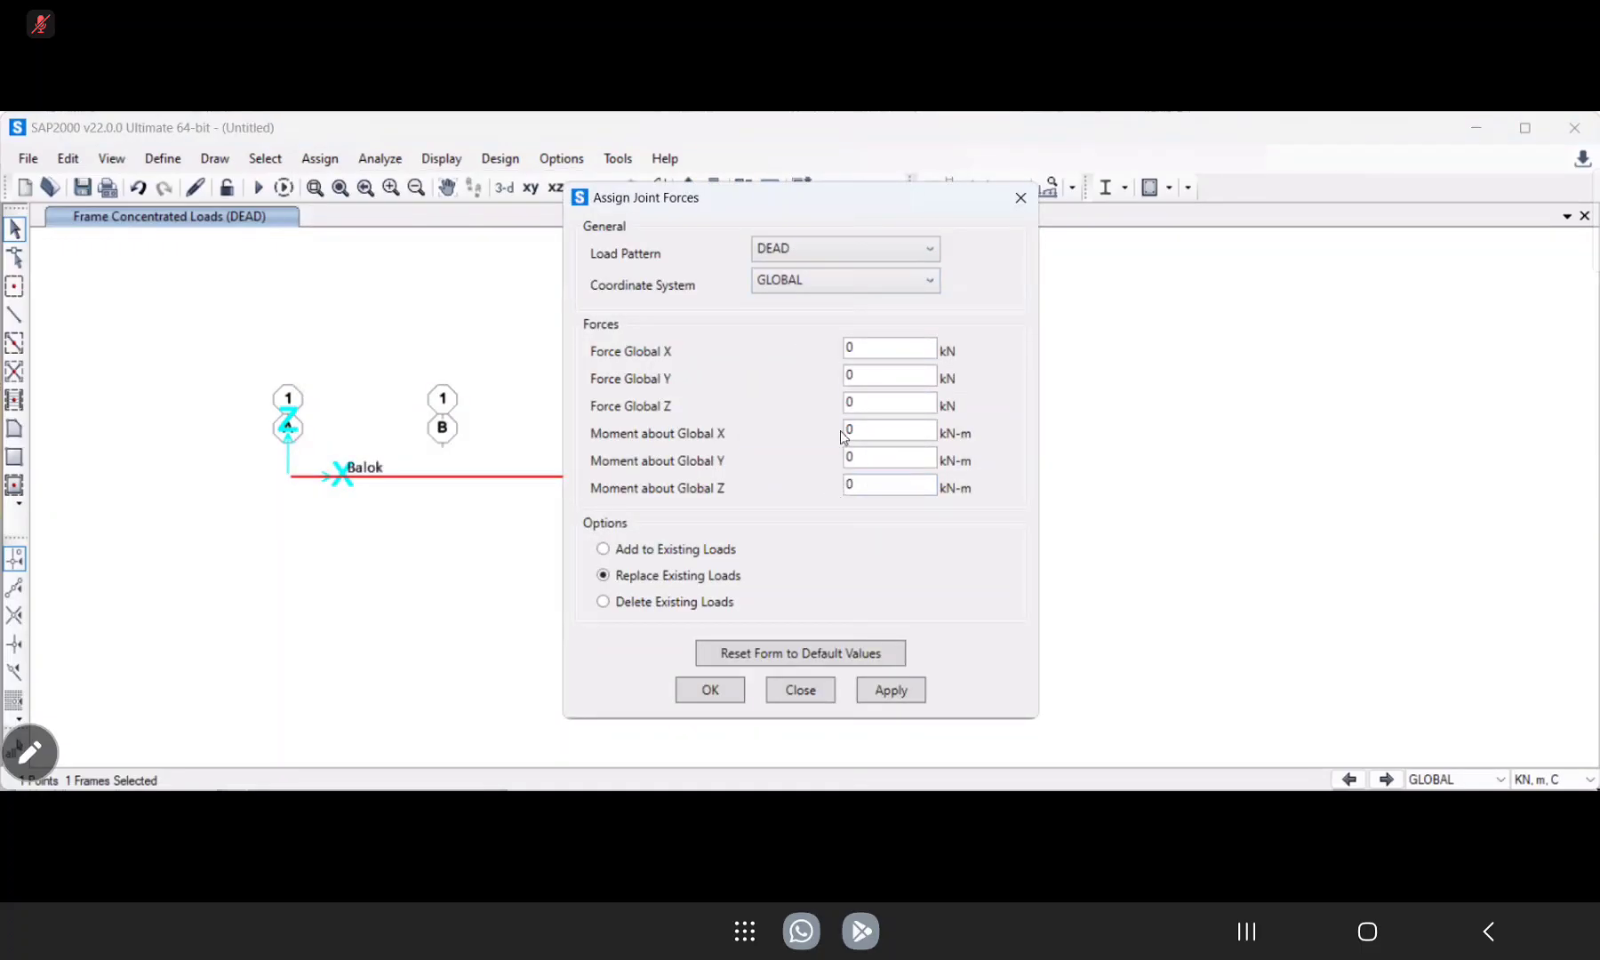
{"action": "double_click", "coordinate": [867, 405]}
{"action": "type", "text": "-24"}
{"action": "left_click", "coordinate": [896, 692]}
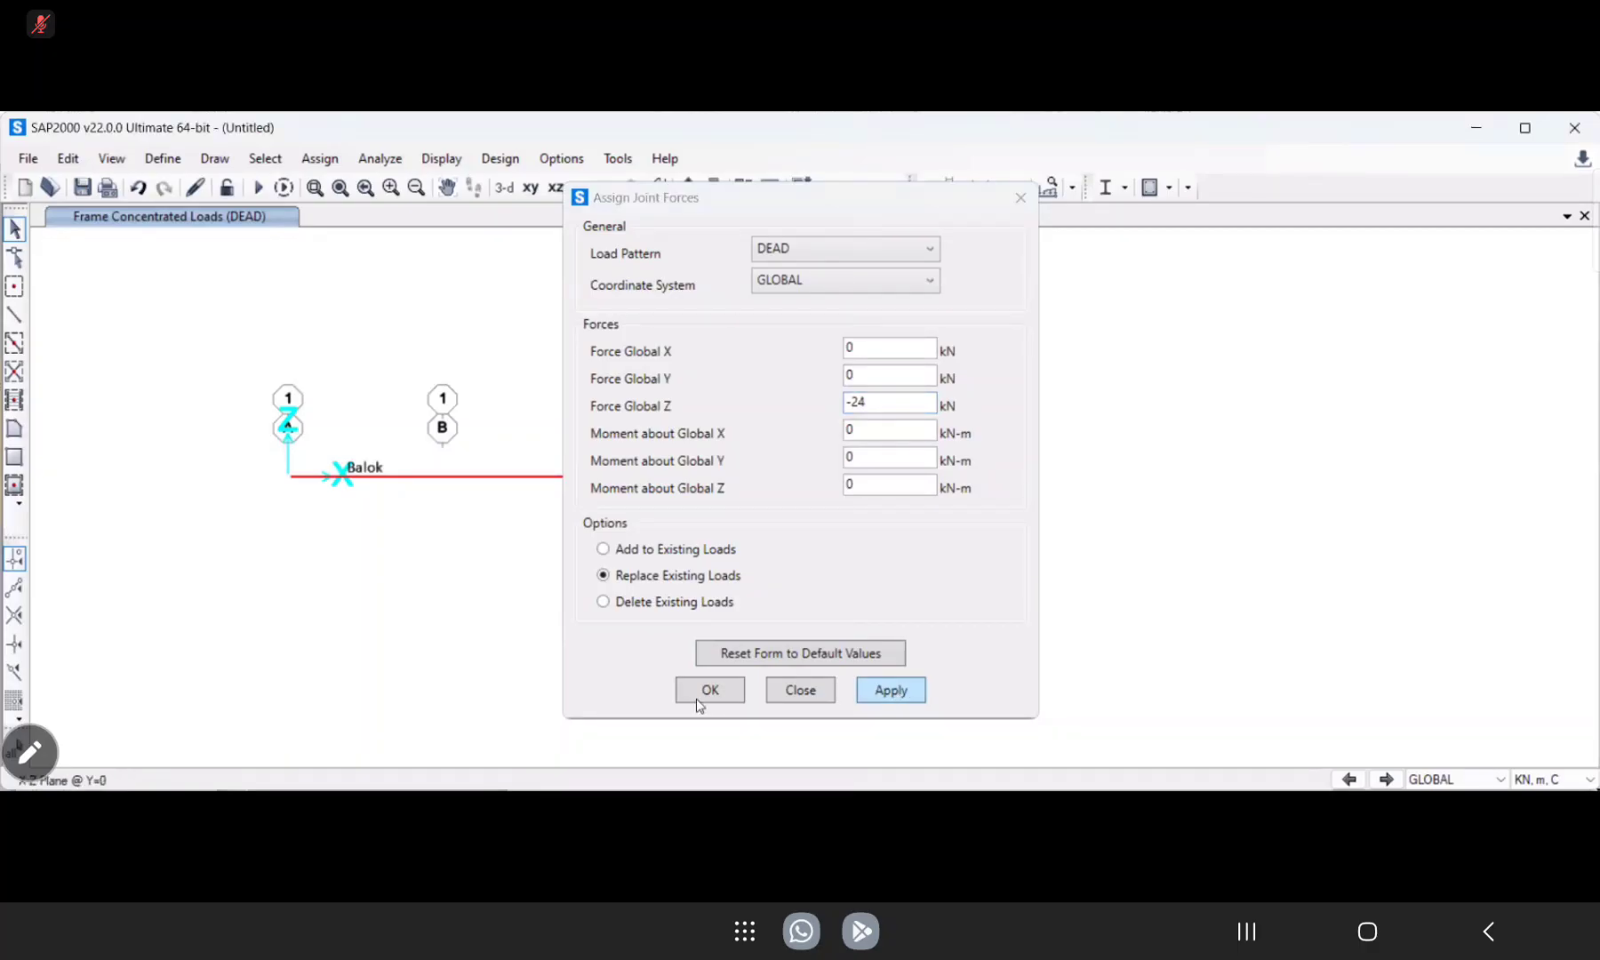
{"action": "left_click", "coordinate": [700, 698]}
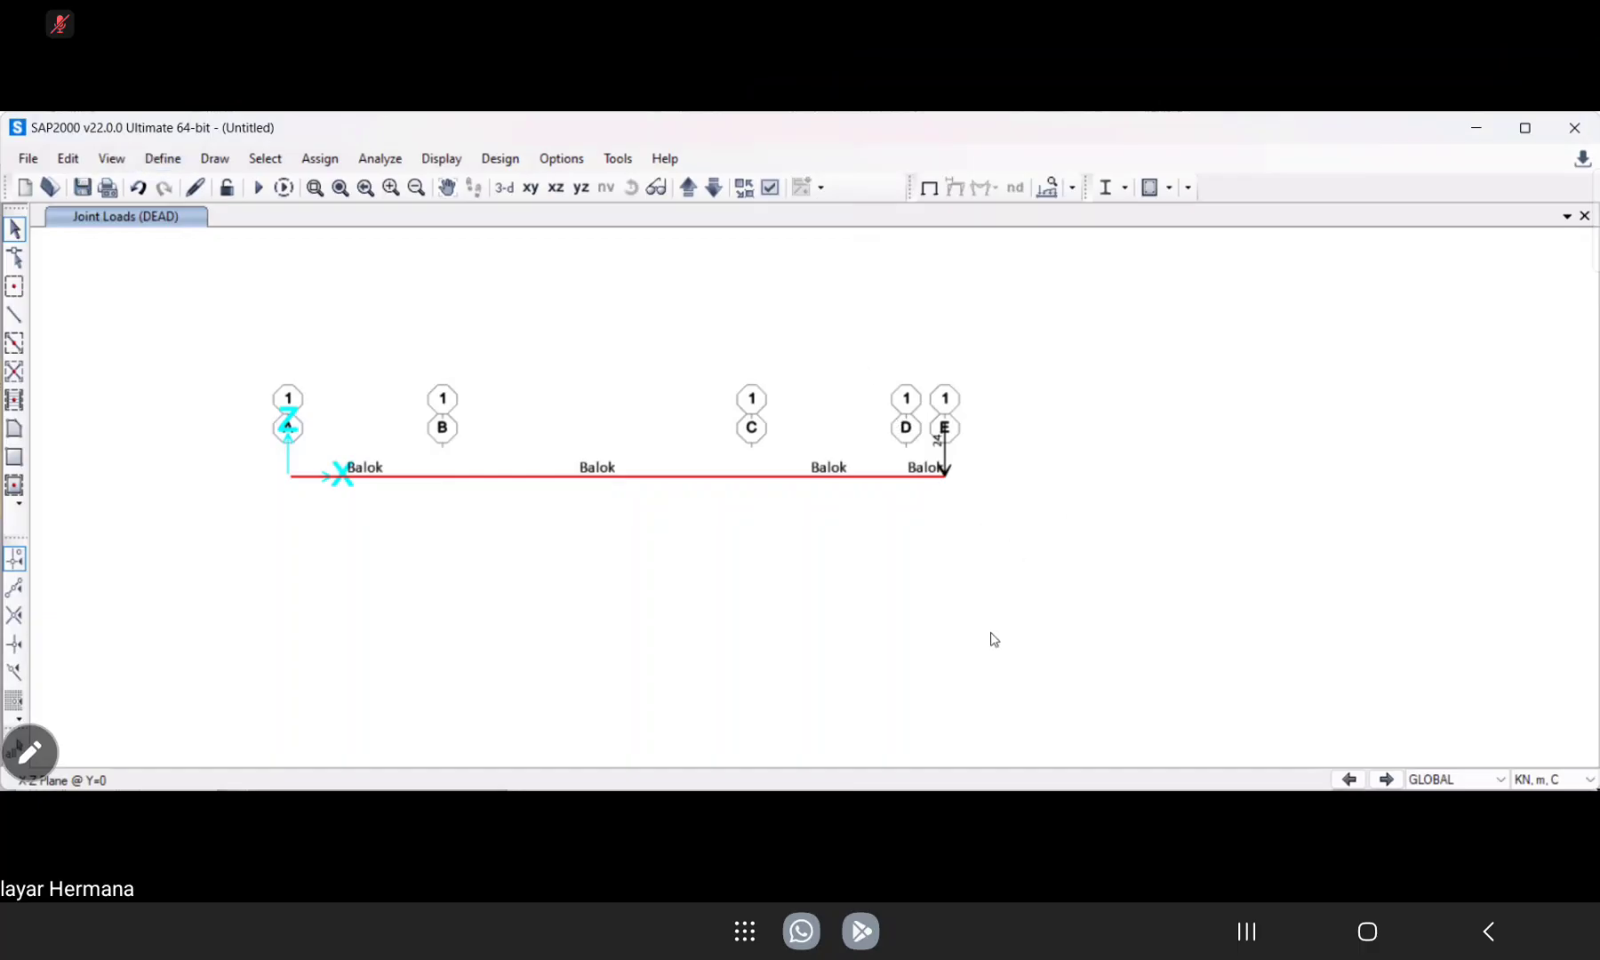
Set the analysis options to the Plane Frame degrees of freedom in the XZ plane.
{"action": "left_click", "coordinate": [327, 166]}
{"action": "mouse_move", "coordinate": [364, 162]}
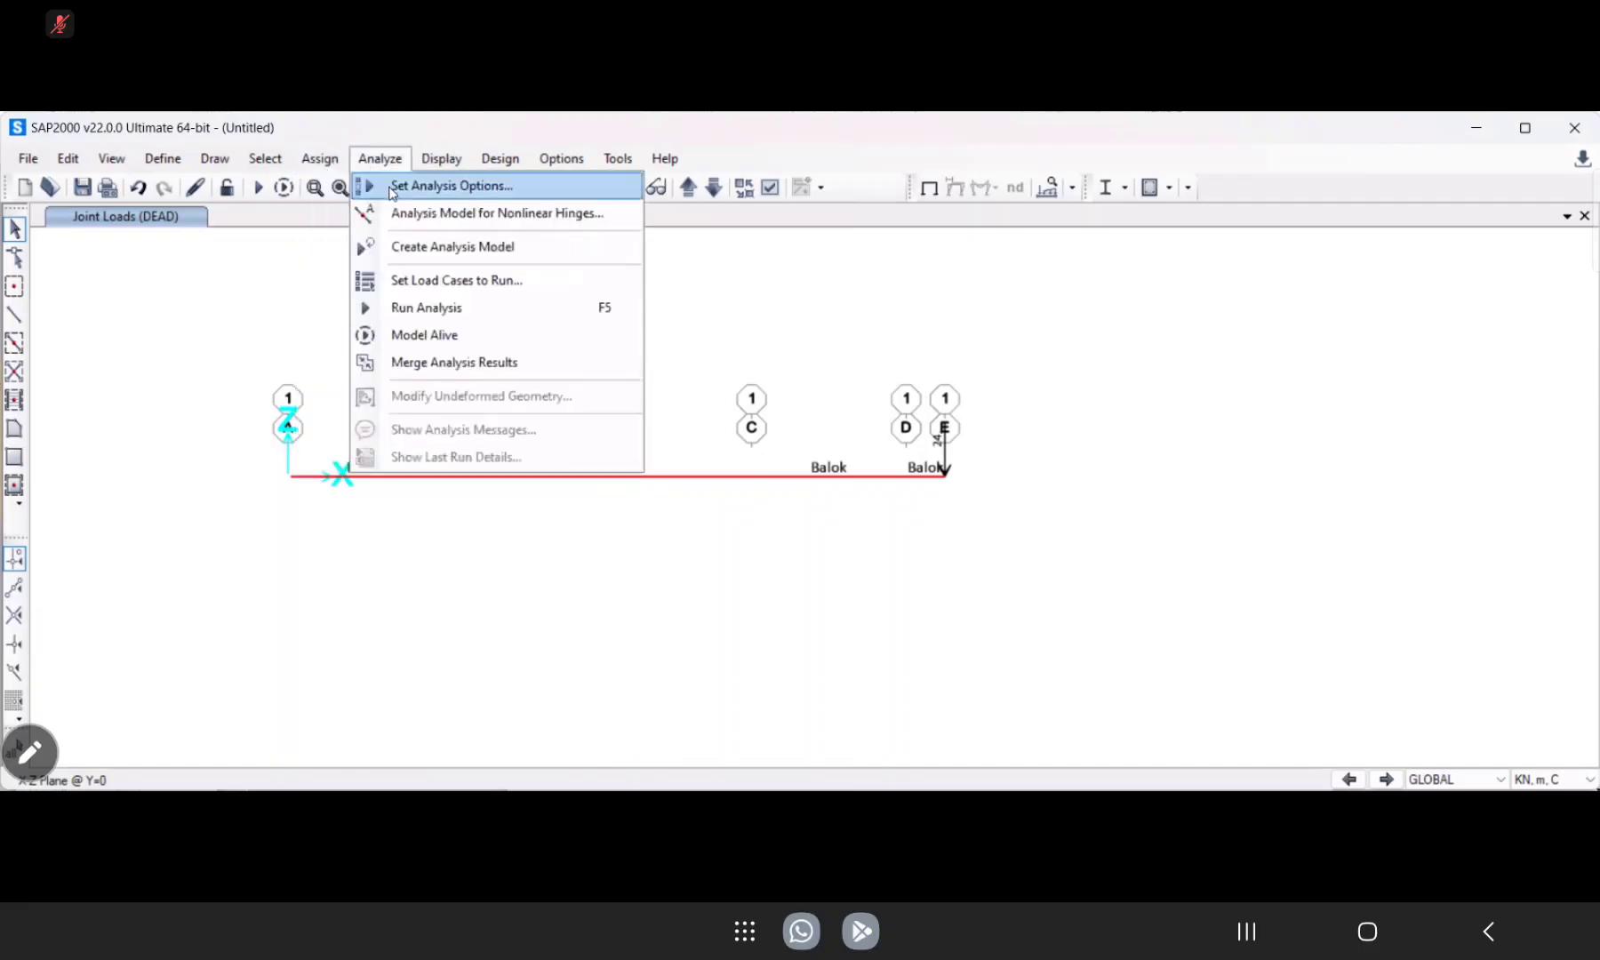
{"action": "left_click", "coordinate": [393, 188]}
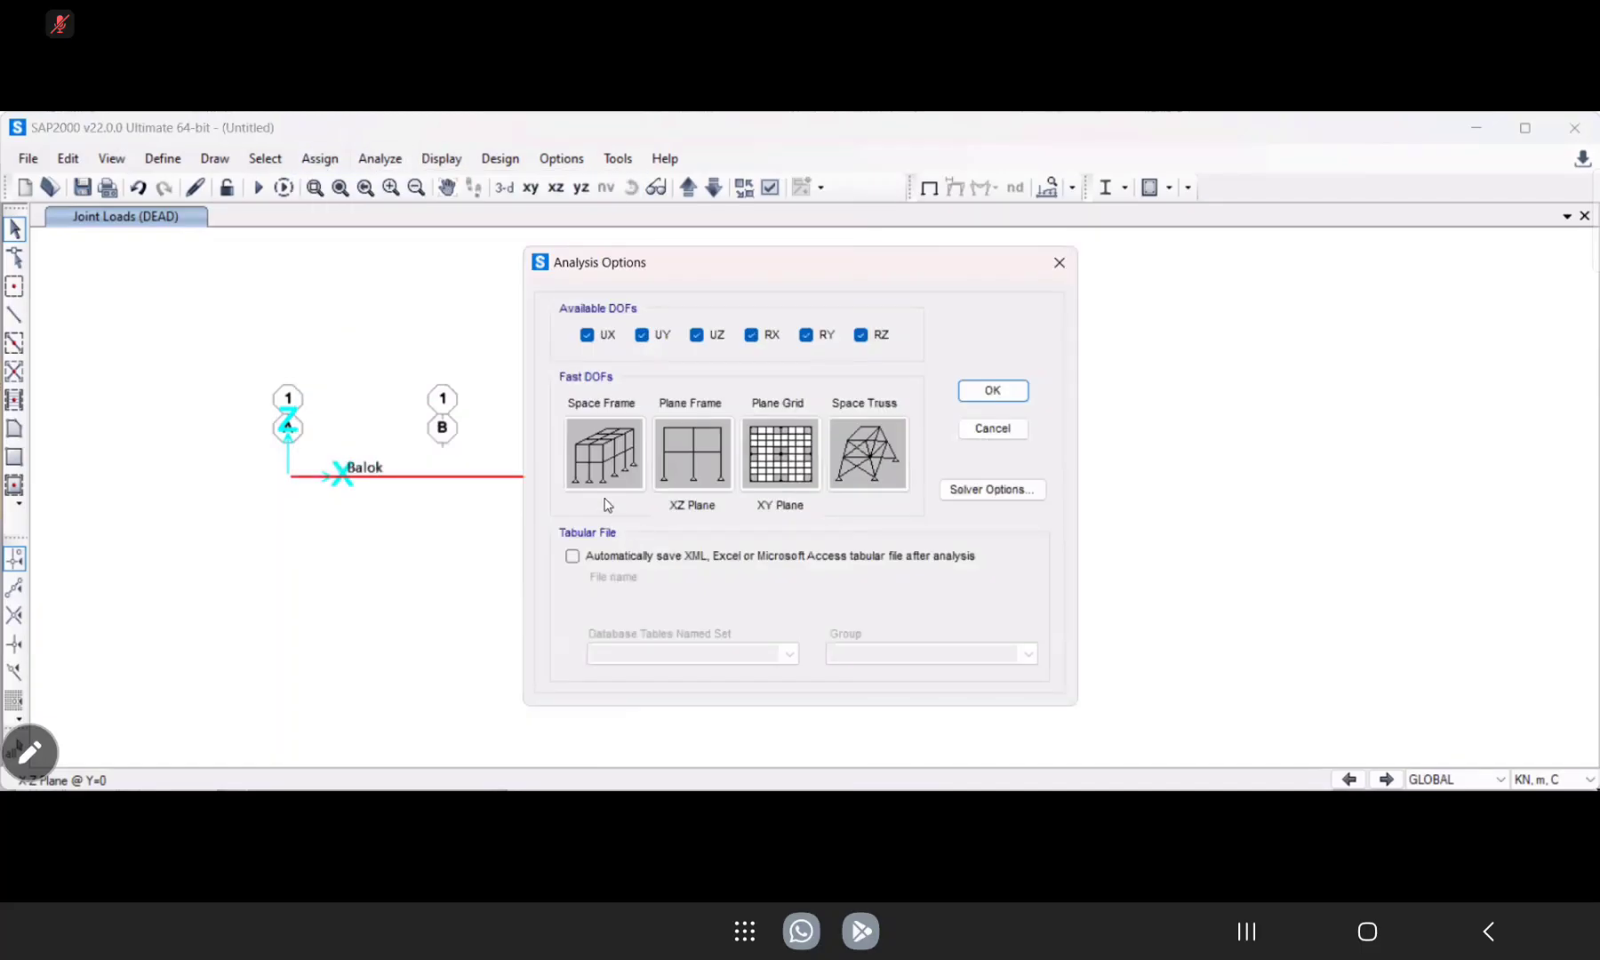
{"action": "left_click", "coordinate": [696, 471]}
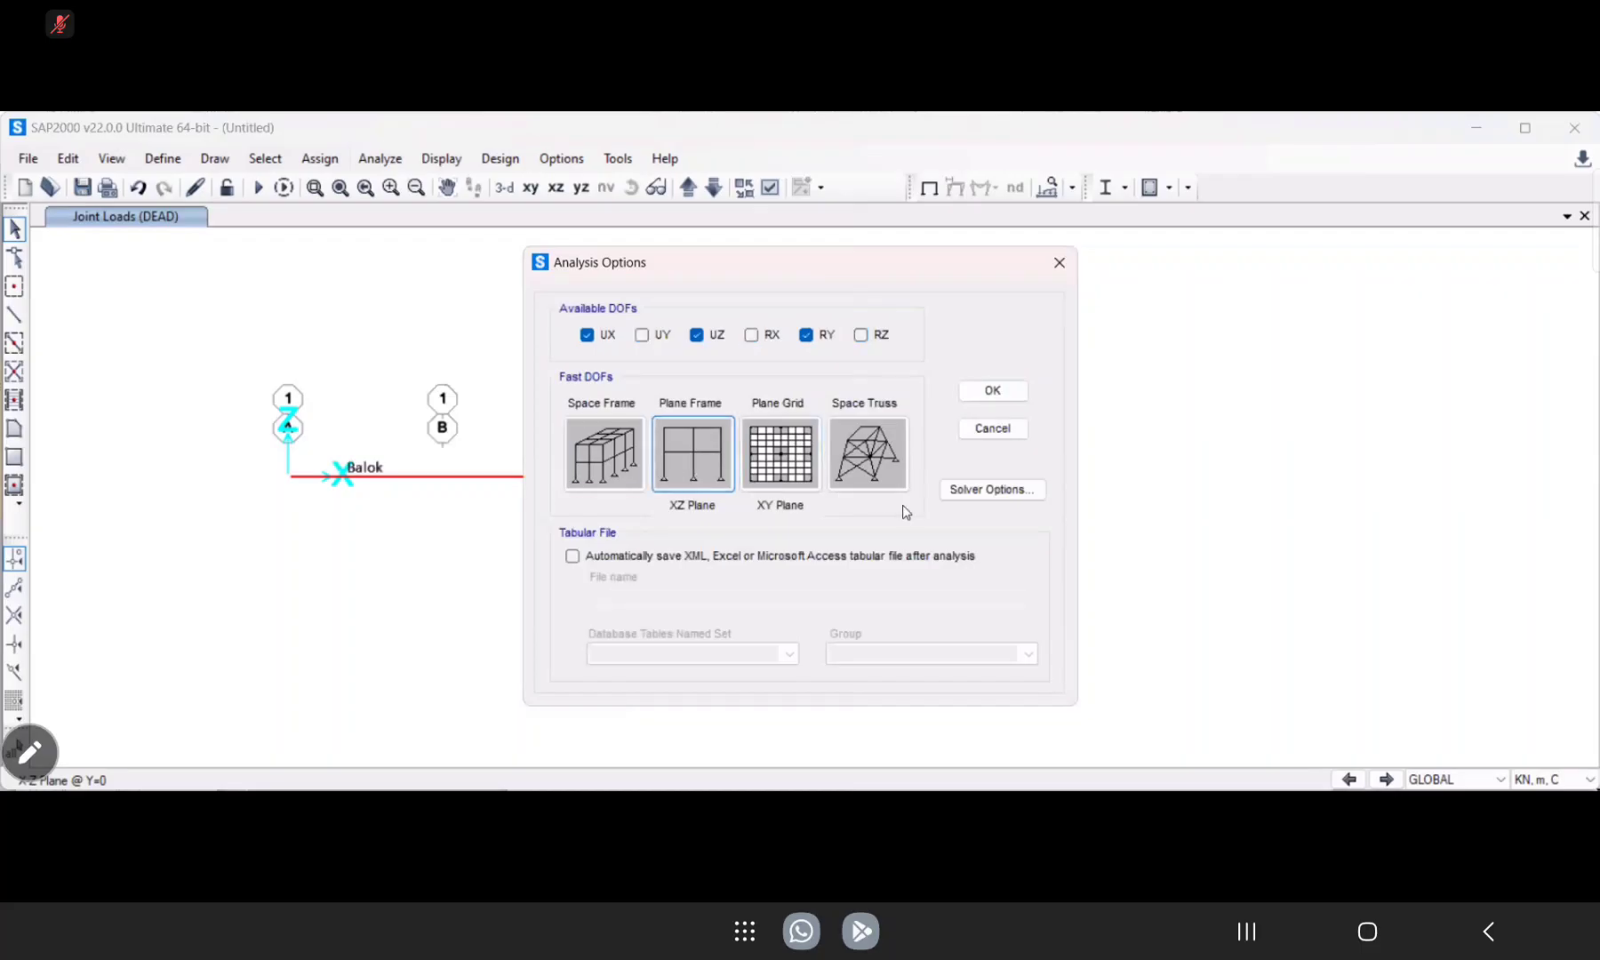
{"action": "left_click", "coordinate": [993, 392]}
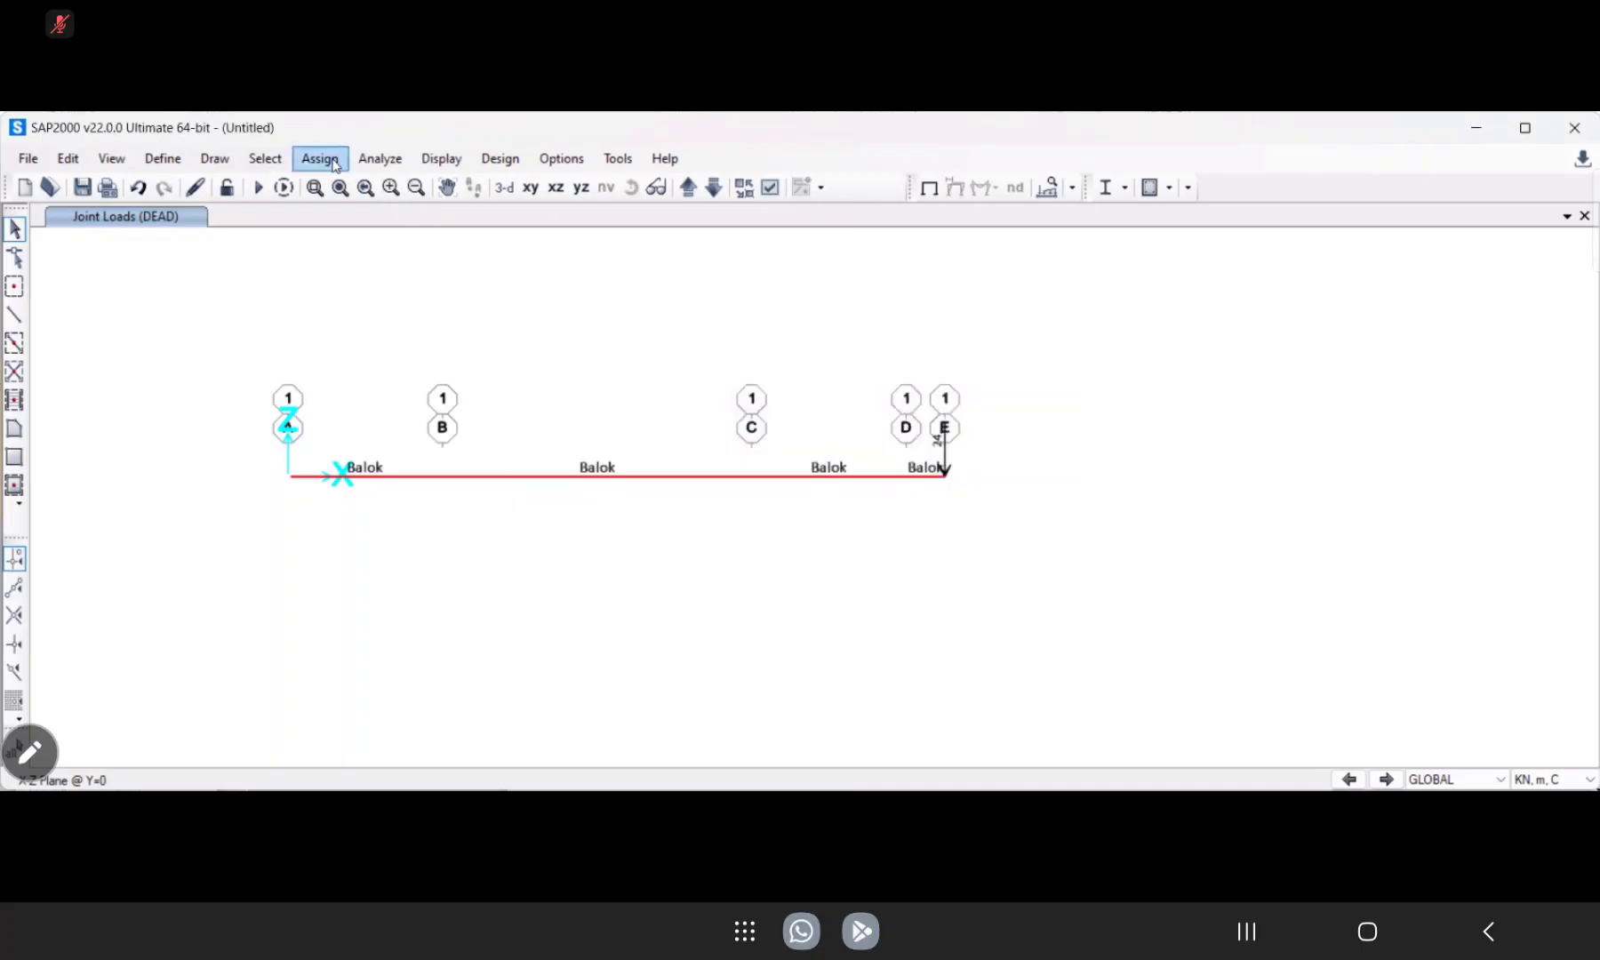
Set the MODAL load case to Do Not Run and run the analysis for the DEAD case only.
{"action": "left_click", "coordinate": [320, 159]}
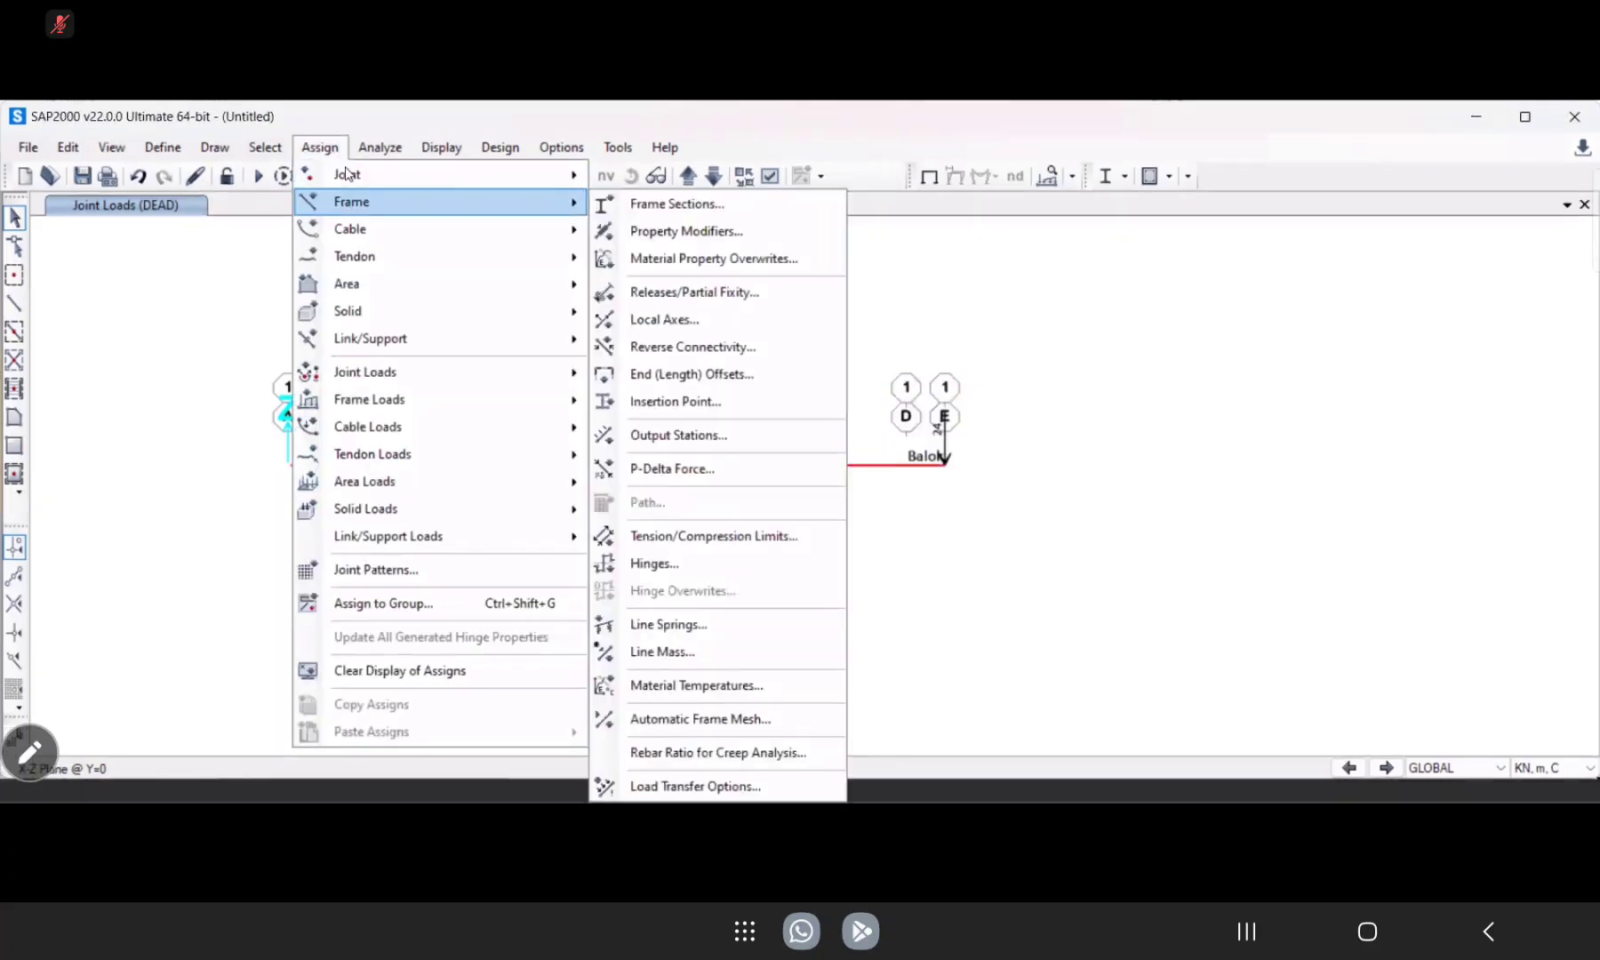
{"action": "left_click", "coordinate": [374, 165]}
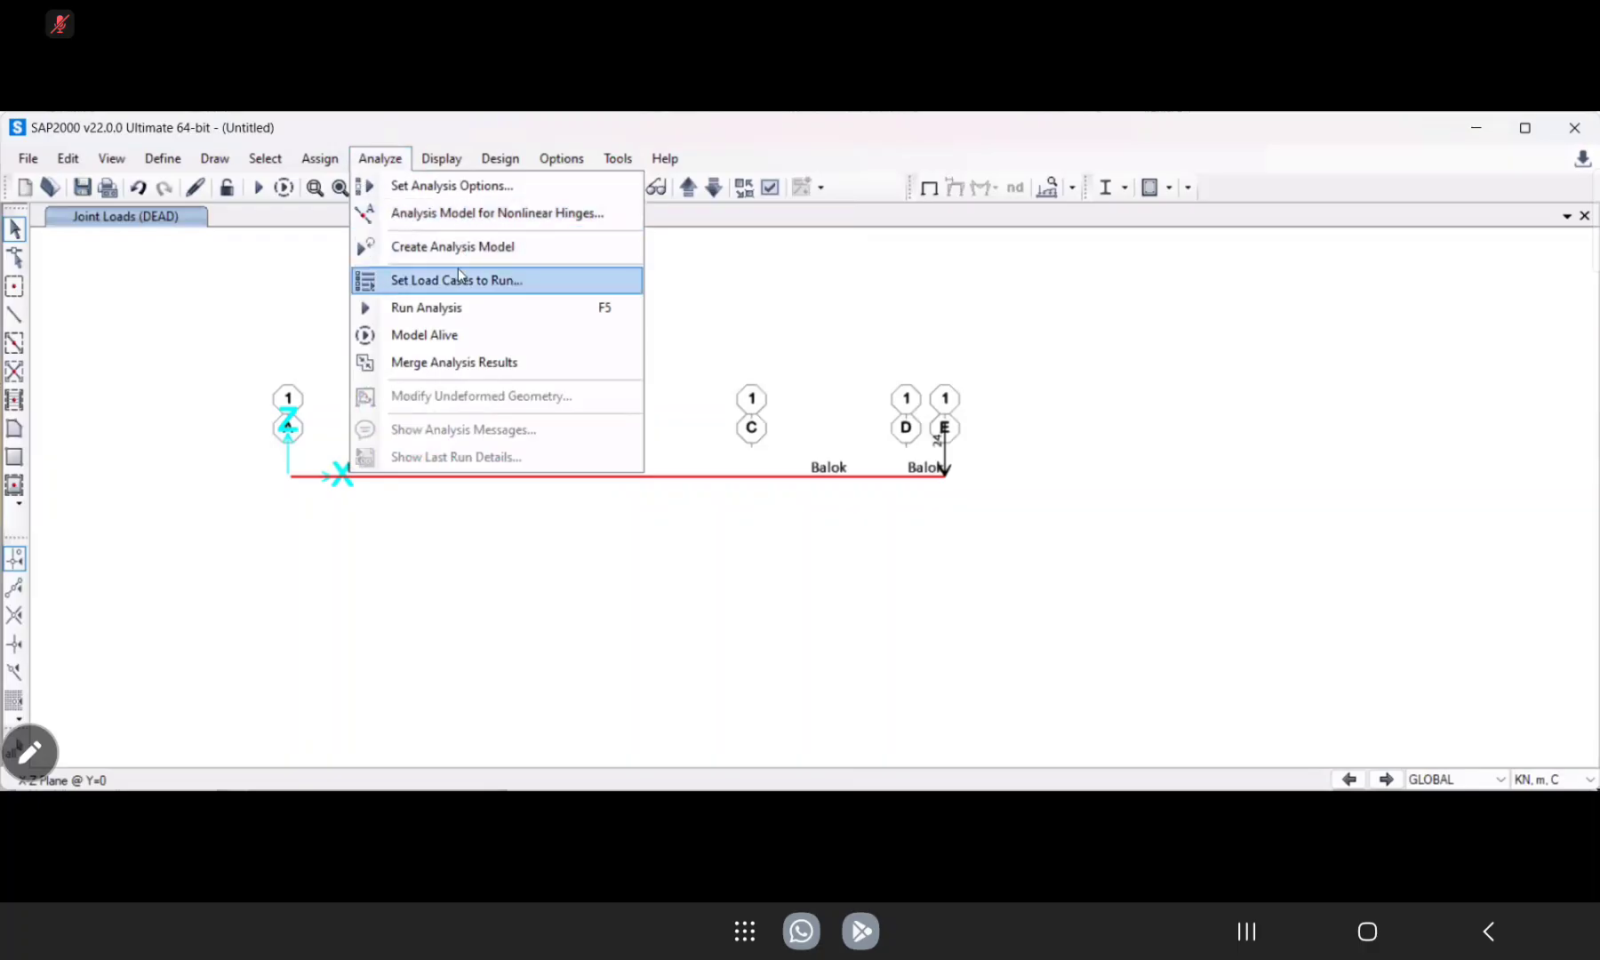
{"action": "left_click", "coordinate": [460, 282]}
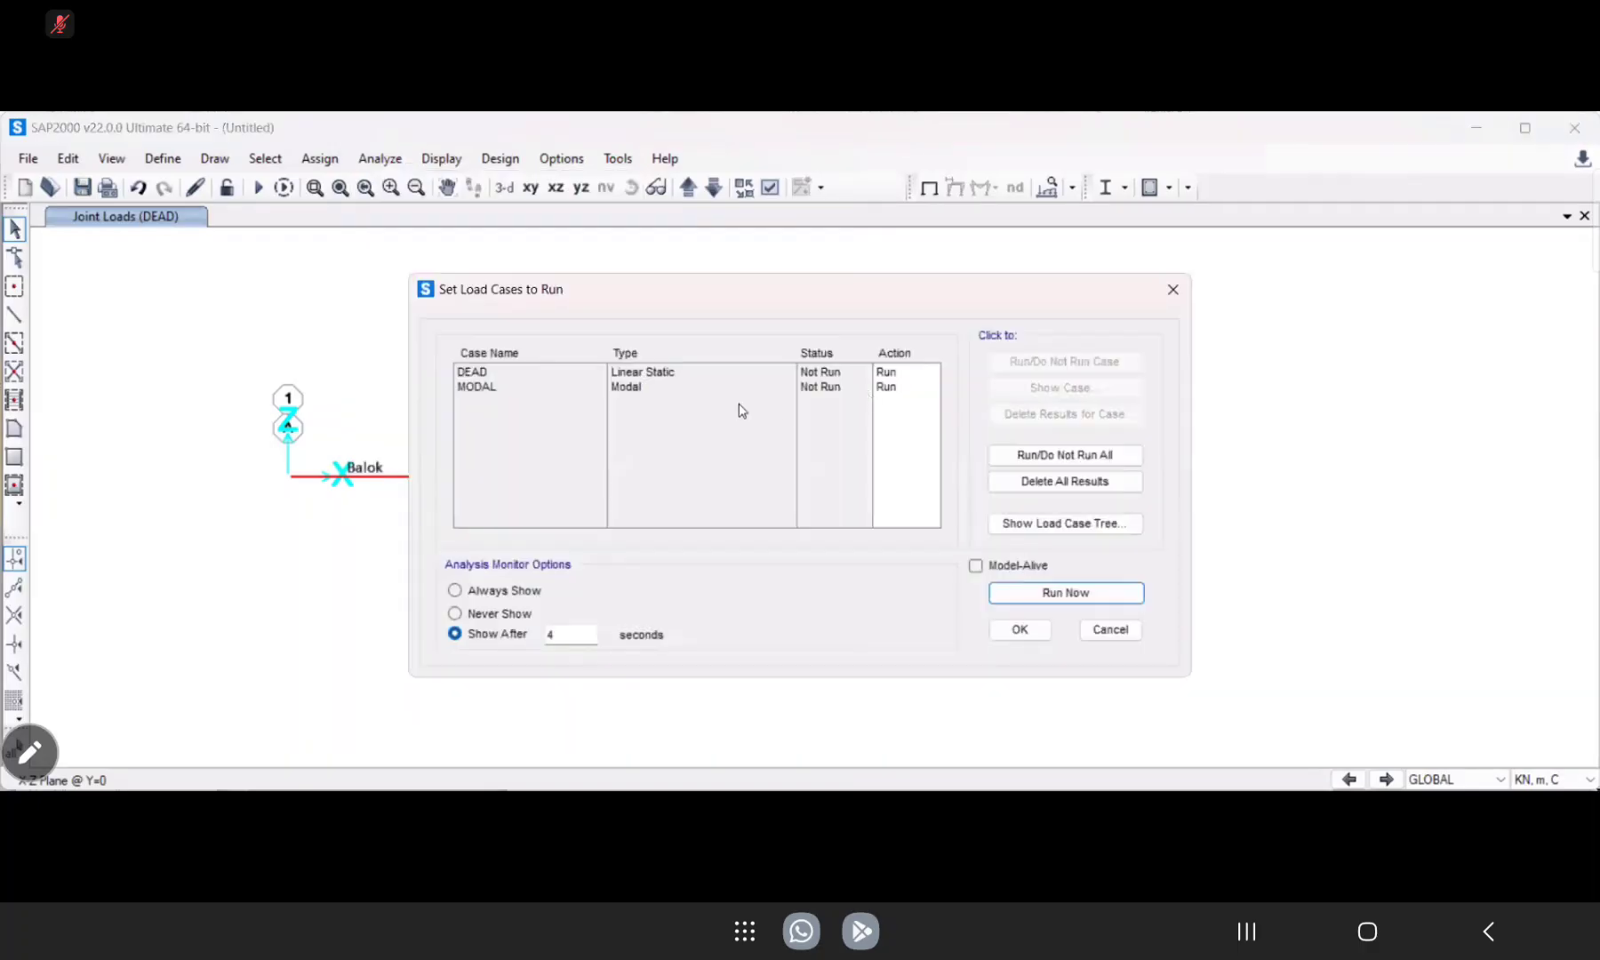
{"action": "left_click", "coordinate": [894, 388]}
{"action": "left_click", "coordinate": [1076, 365]}
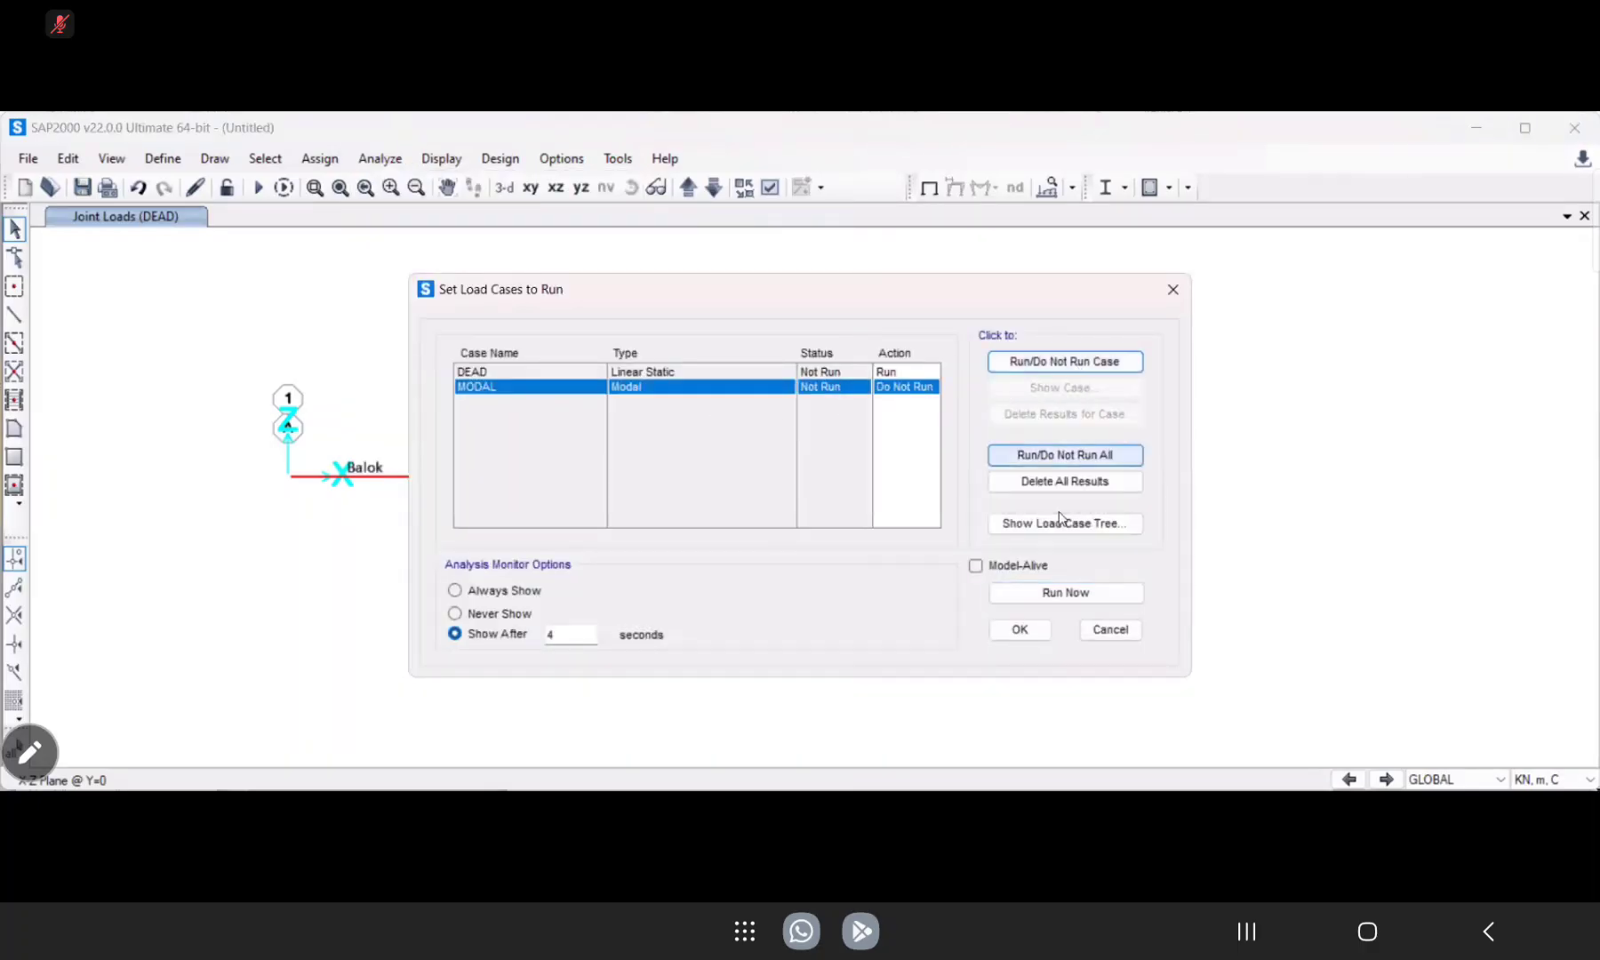
{"action": "left_click", "coordinate": [1057, 594]}
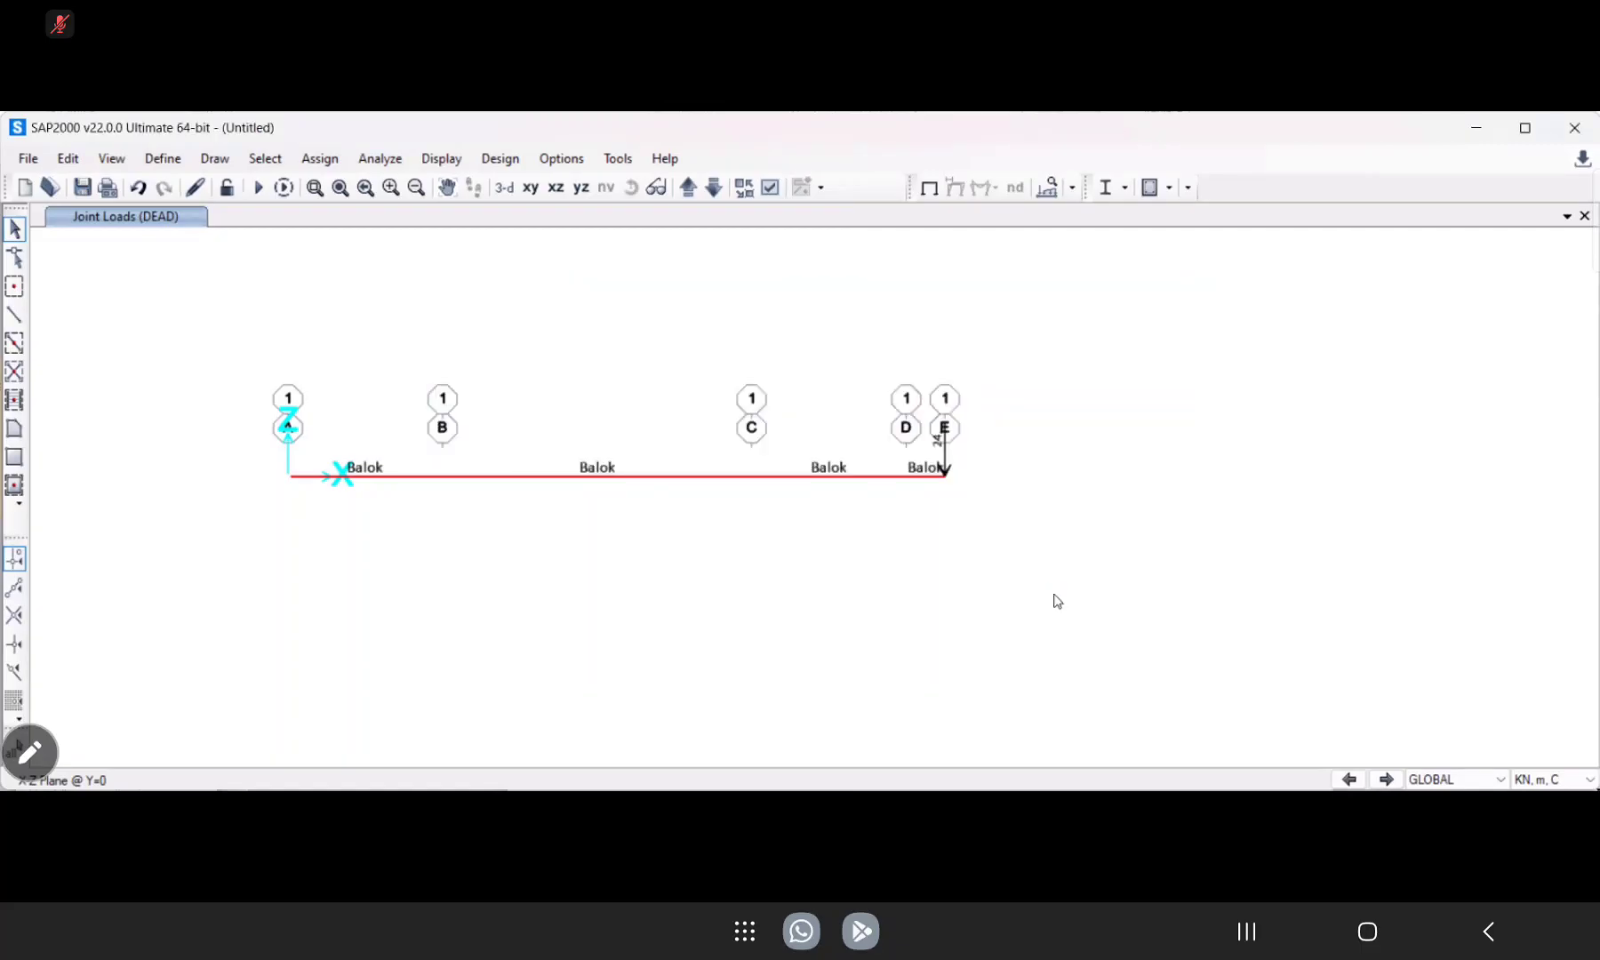
Save the model as balok in a new folder named latihan 2 inside Documents so the analysis can run.
{"action": "left_click", "coordinate": [298, 204]}
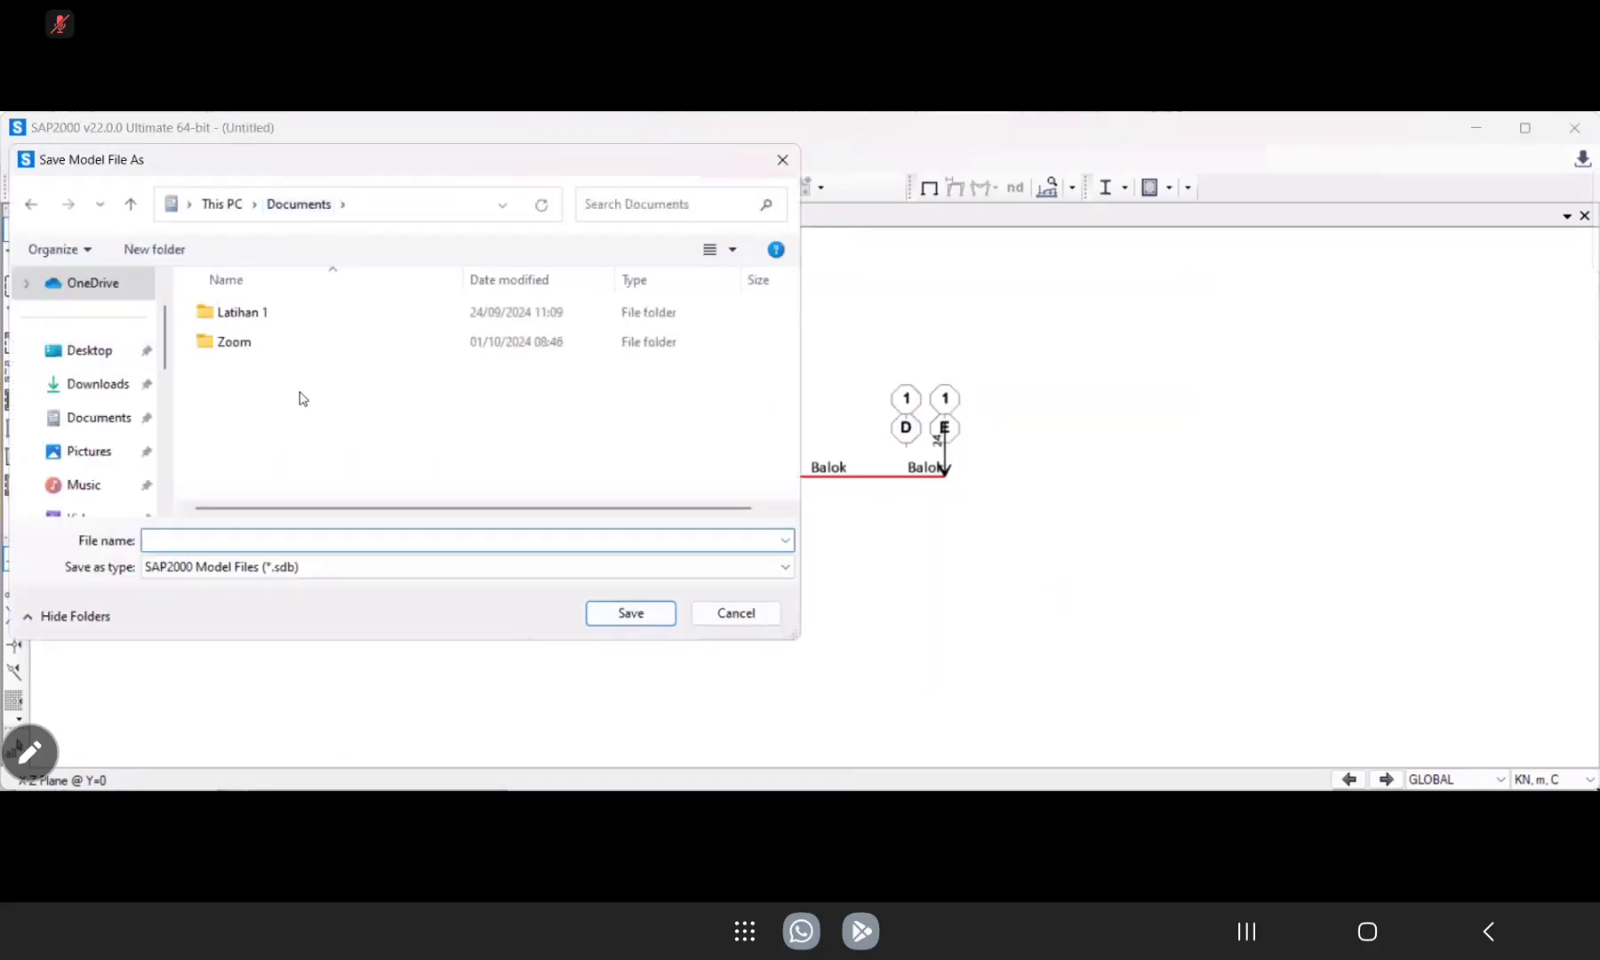
{"action": "left_click", "coordinate": [151, 254]}
{"action": "type", "text": "latihan 2"}
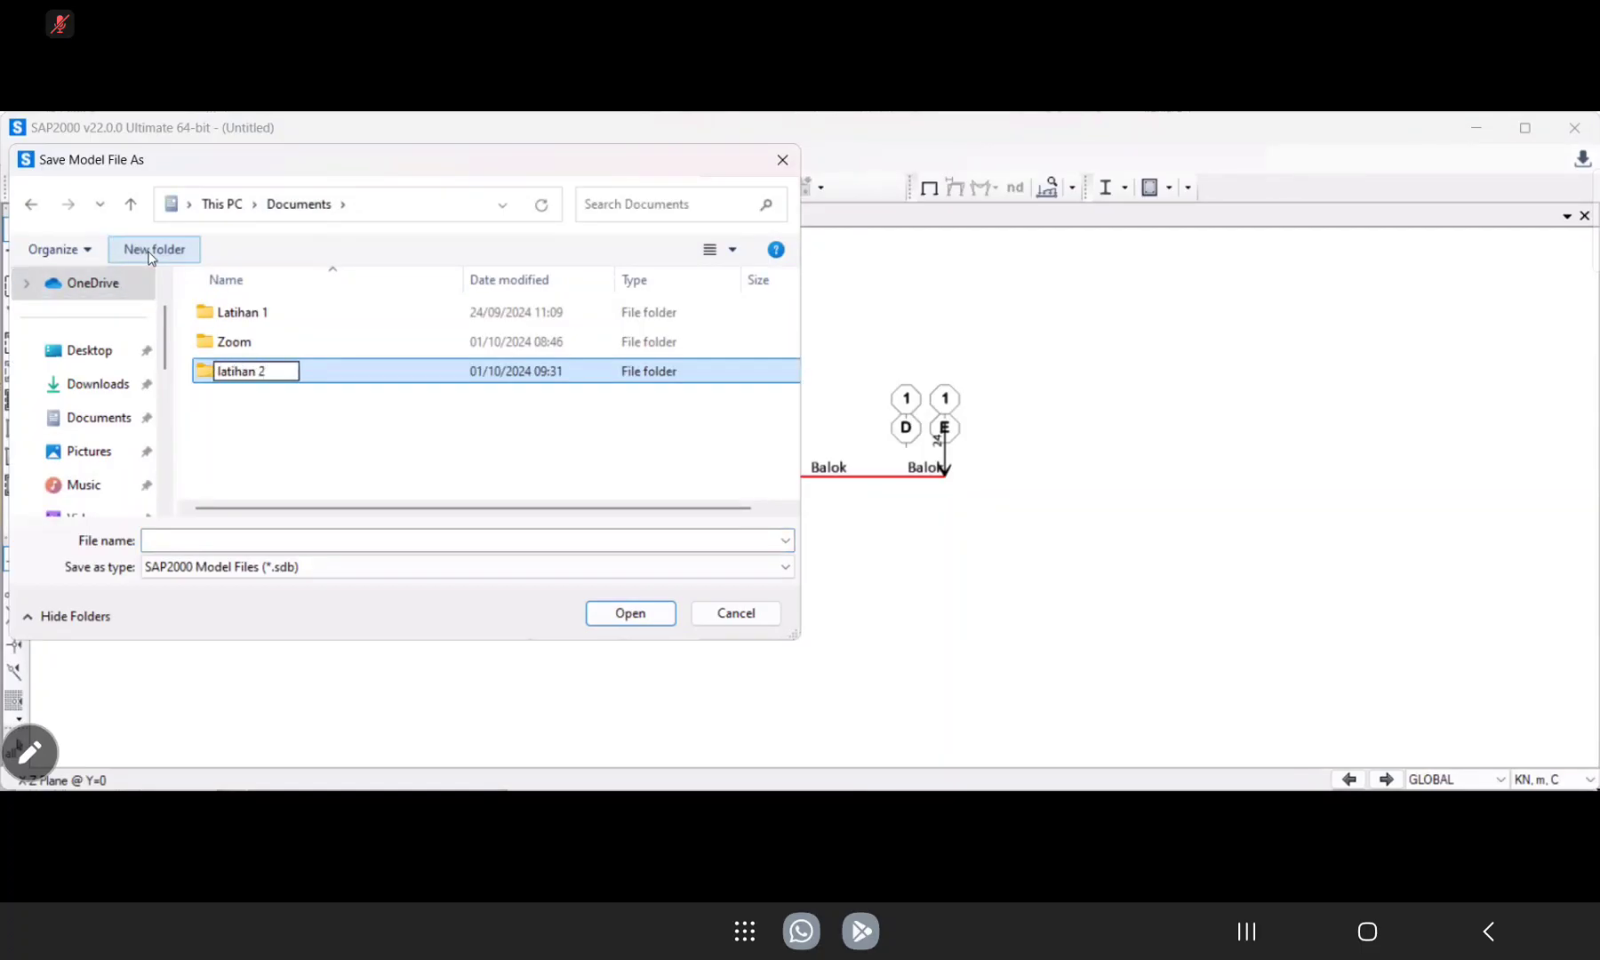
{"action": "left_click", "coordinate": [232, 401]}
{"action": "double_click", "coordinate": [205, 369]}
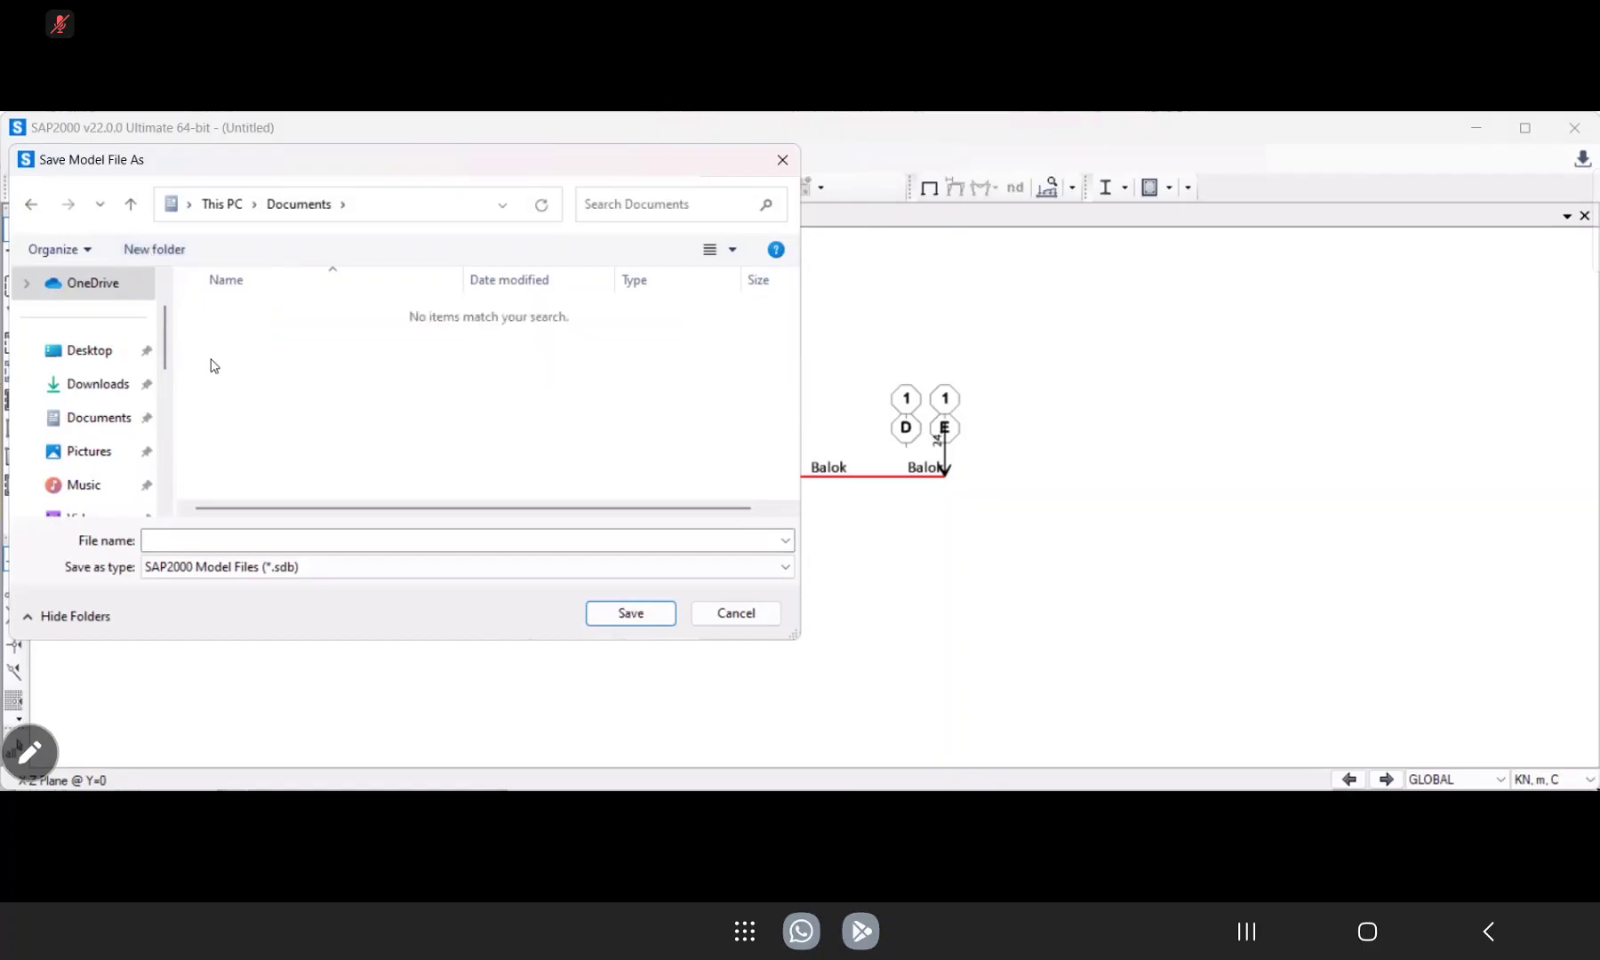
{"action": "left_click", "coordinate": [231, 545]}
{"action": "type", "text": "balok"}
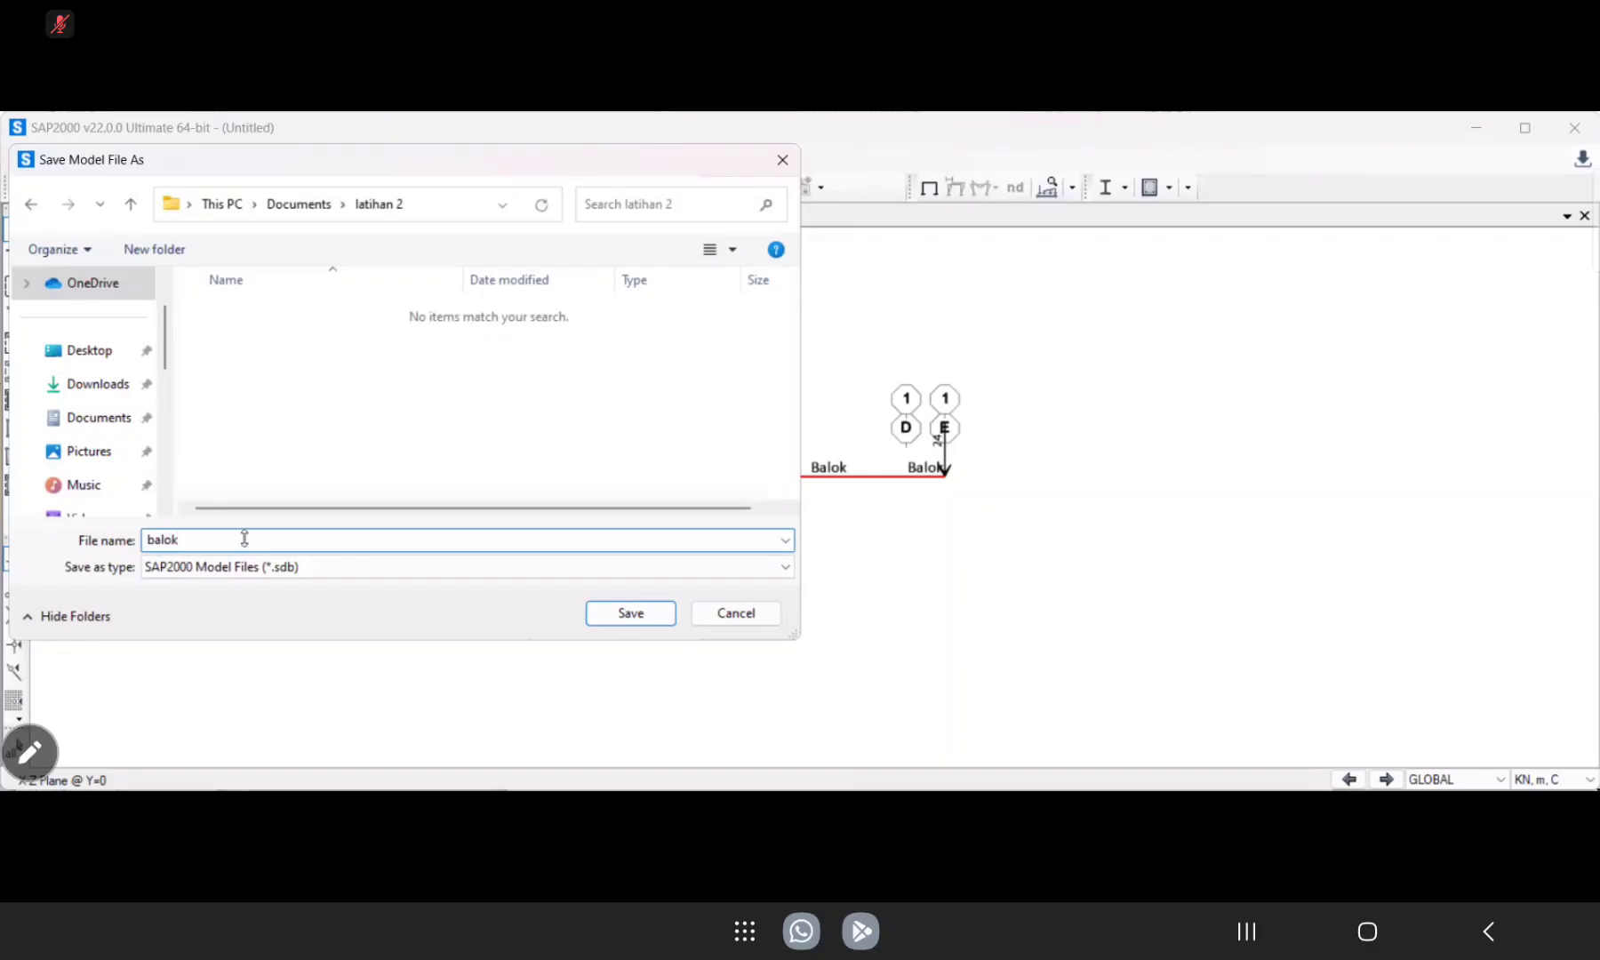
{"action": "left_click", "coordinate": [633, 619]}
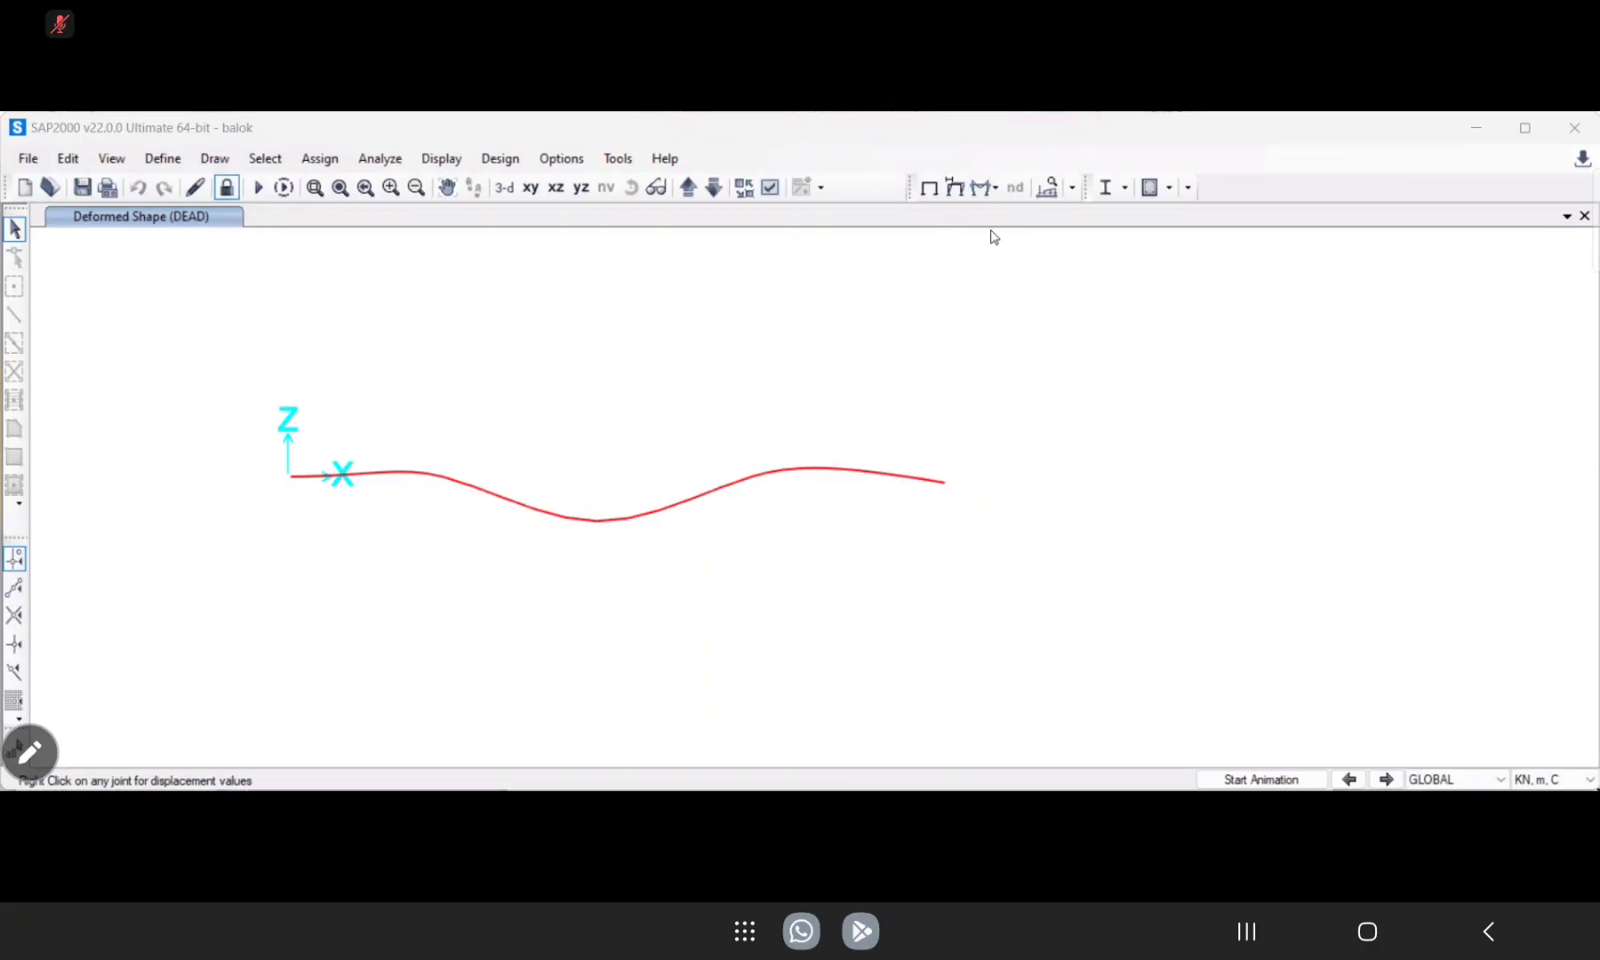
Display the frame Moment 3-3 diagram for the DEAD case with Show Values enabled.
{"action": "left_click", "coordinate": [995, 187]}
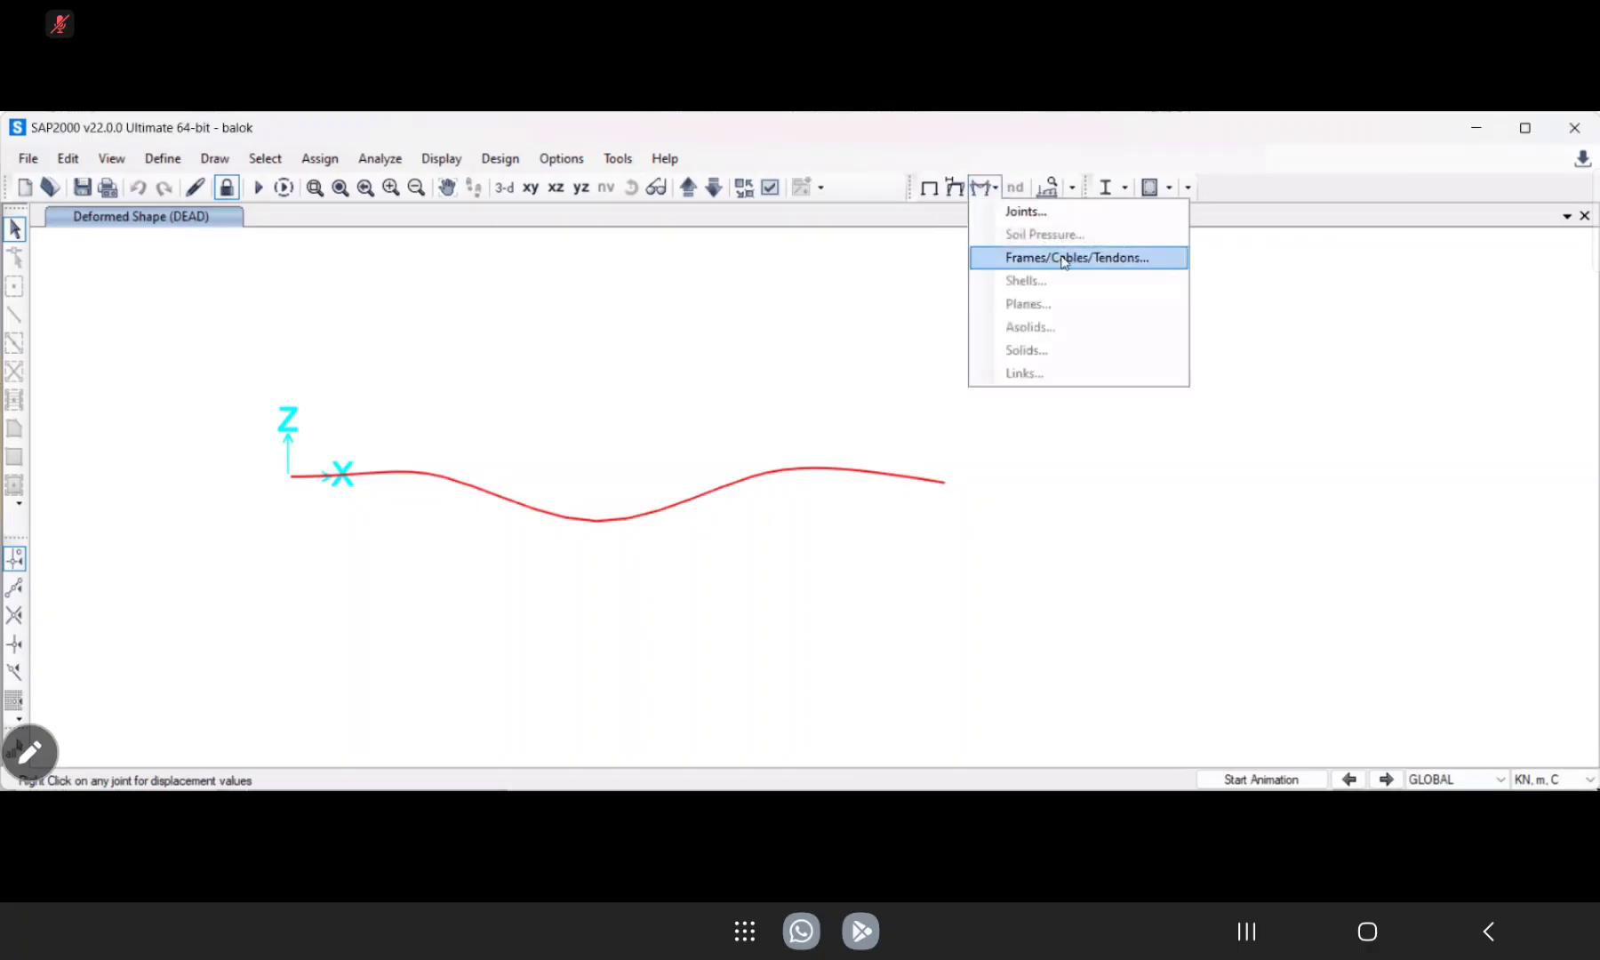
{"action": "left_click", "coordinate": [1063, 258]}
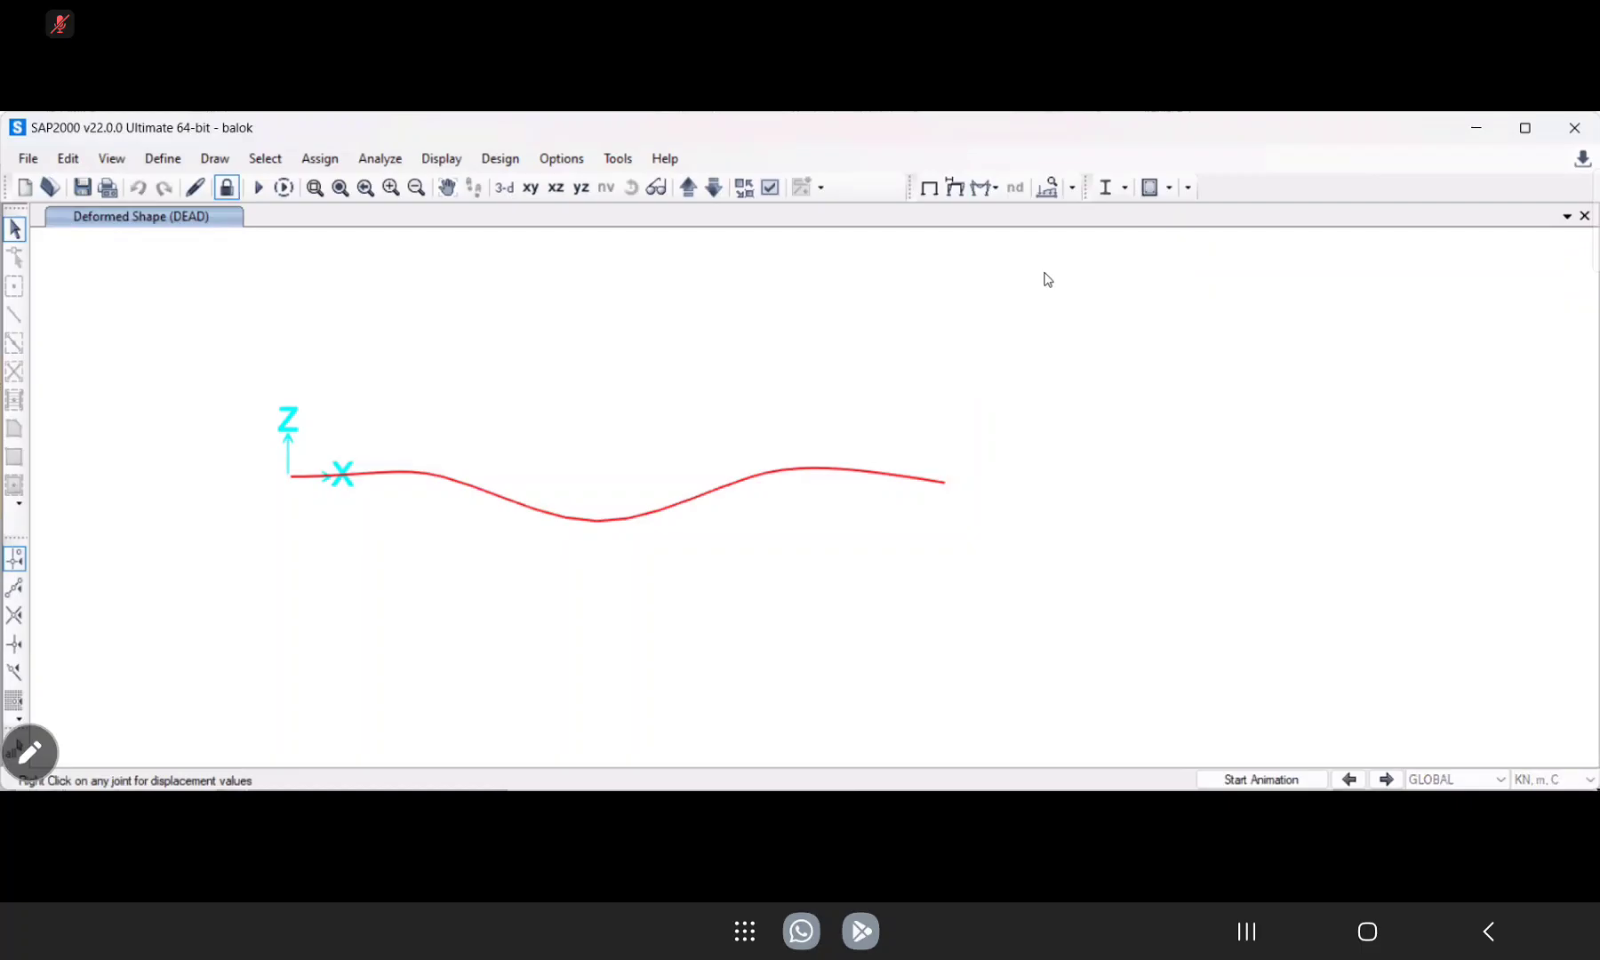
{"action": "left_click", "coordinate": [817, 500]}
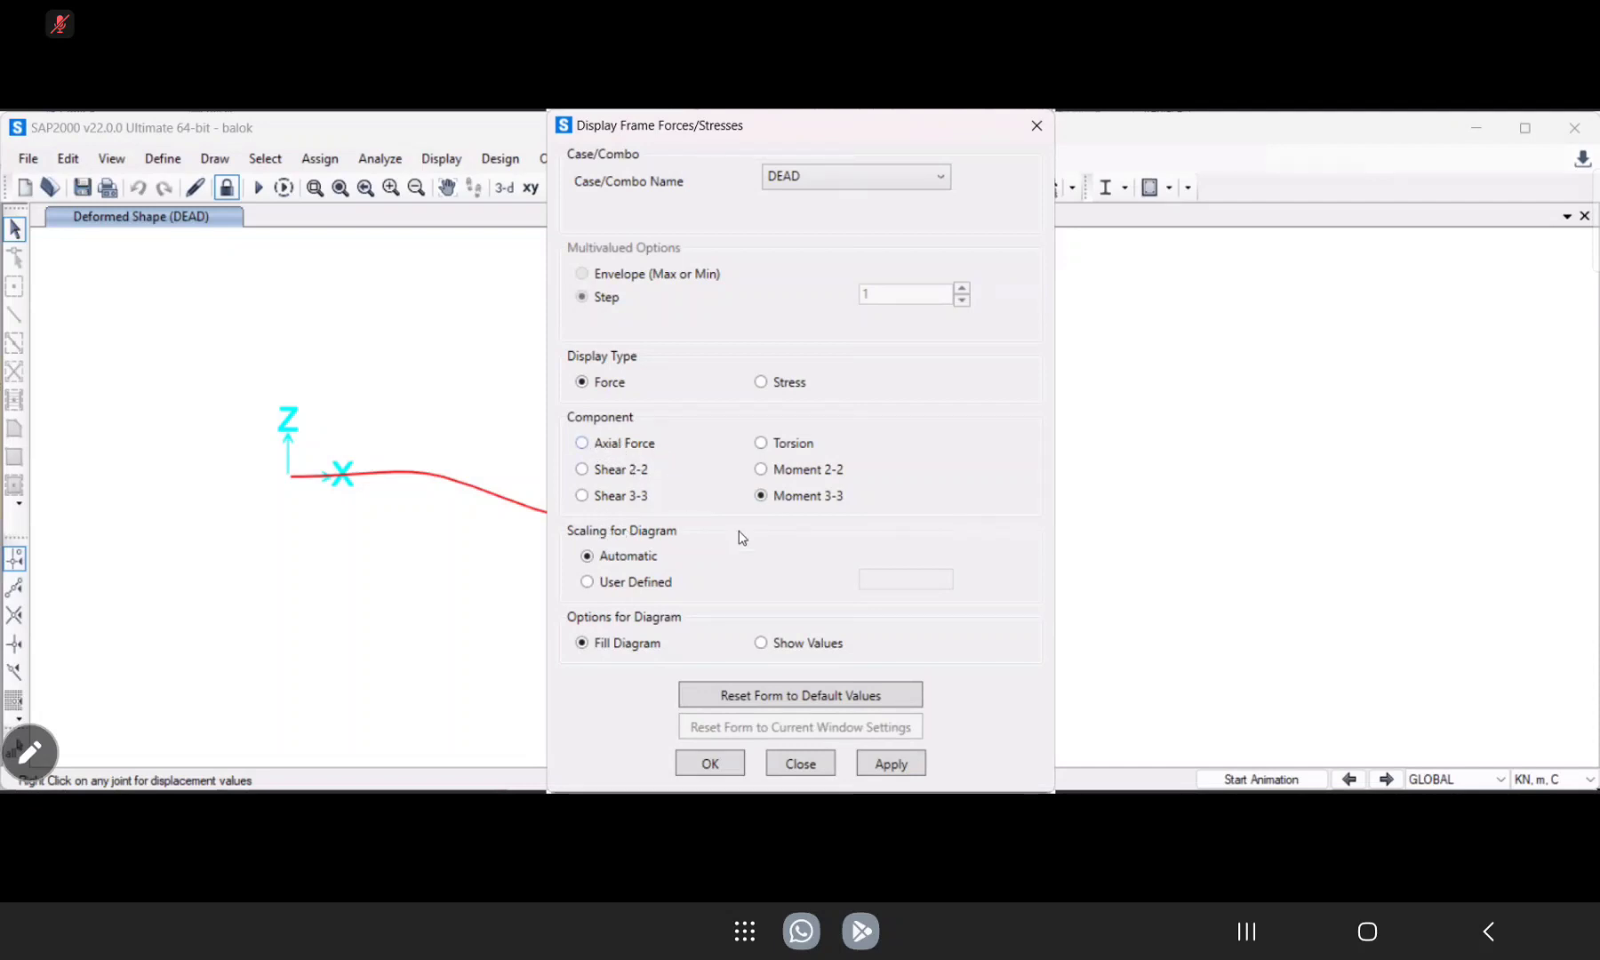
{"action": "left_click", "coordinate": [762, 643]}
{"action": "left_click", "coordinate": [890, 762]}
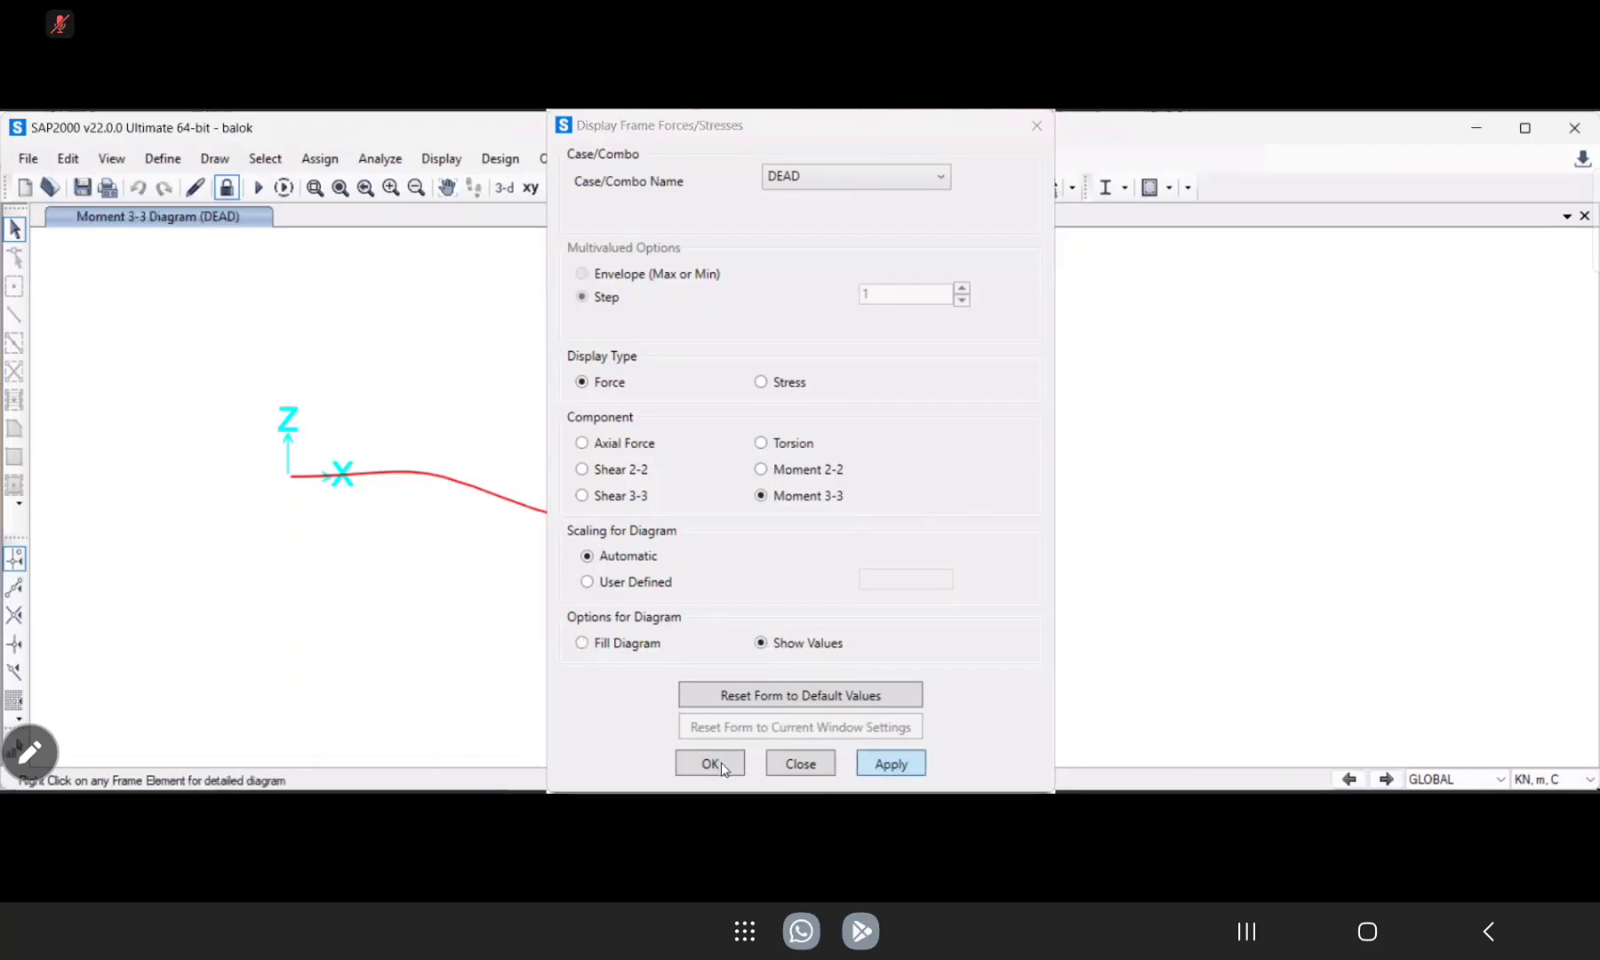
{"action": "left_click", "coordinate": [721, 768]}
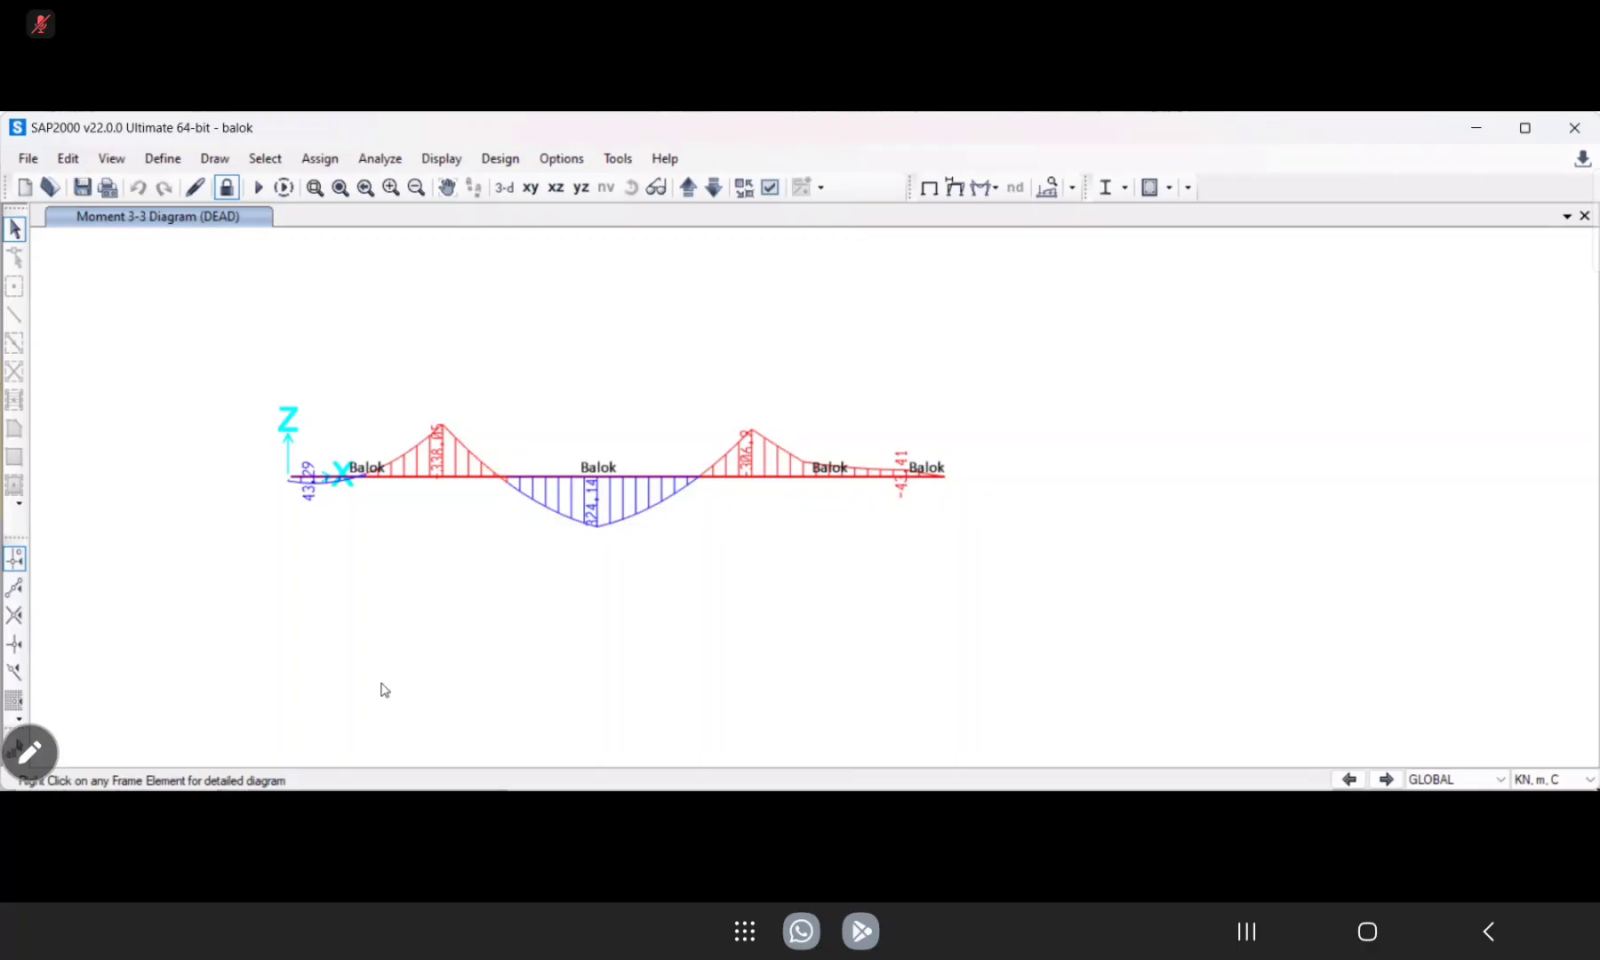
Display the Shear 2-2 diagram with values for the DEAD case and examine the middle of the B–C span.
{"action": "left_click", "coordinate": [995, 188]}
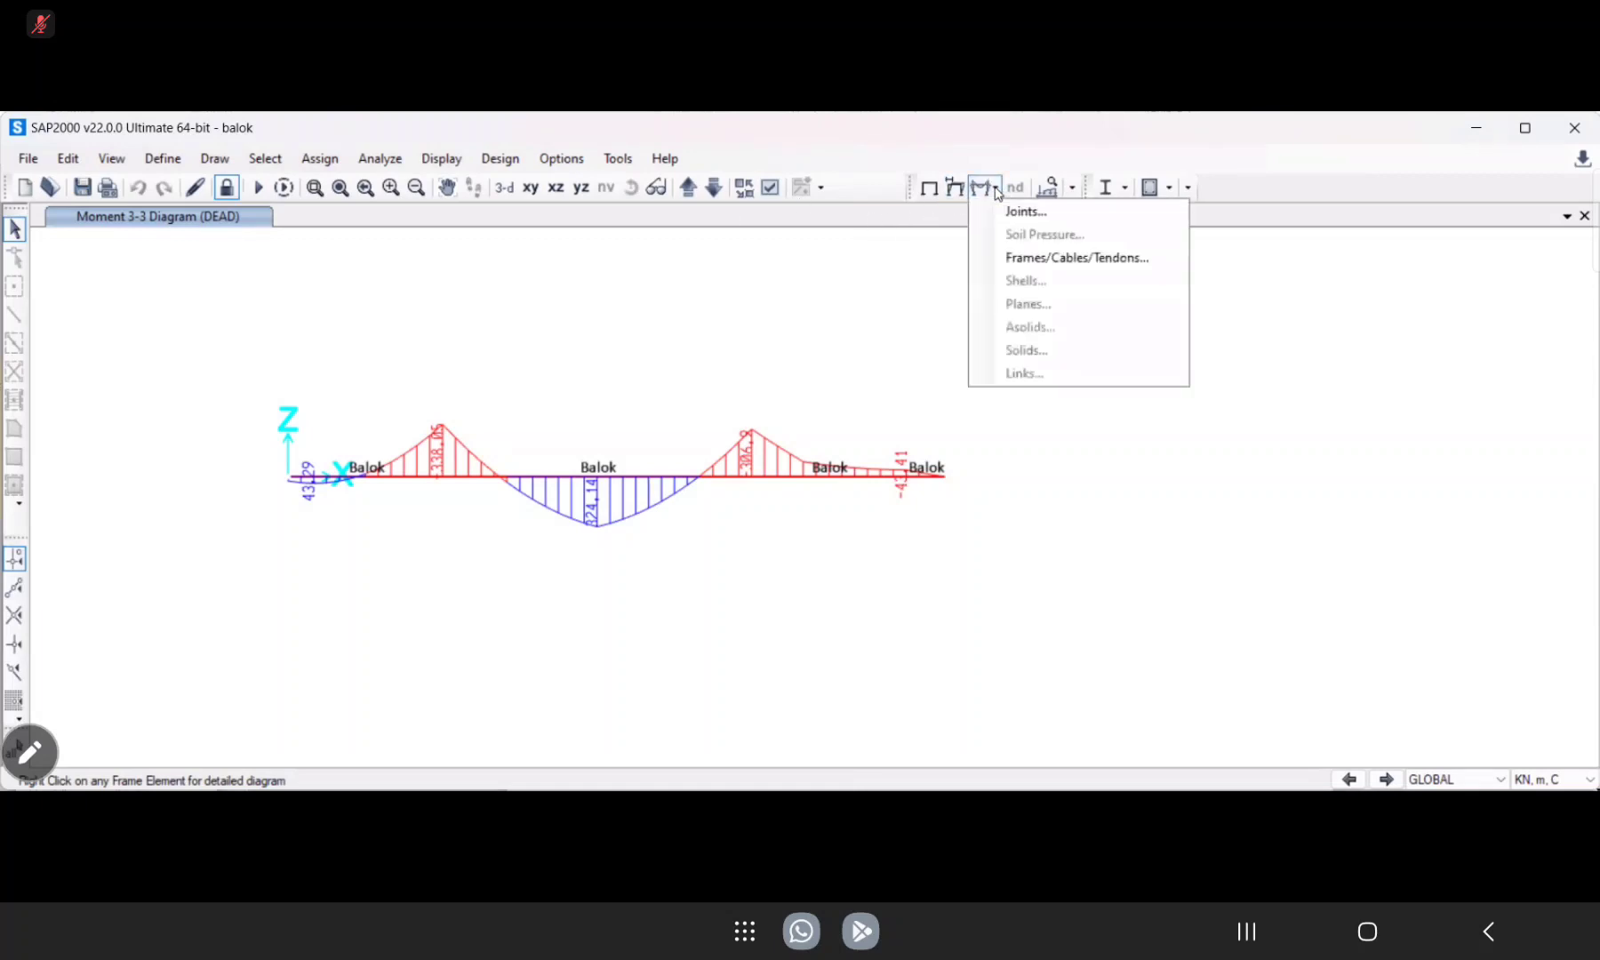
{"action": "left_click", "coordinate": [1047, 260]}
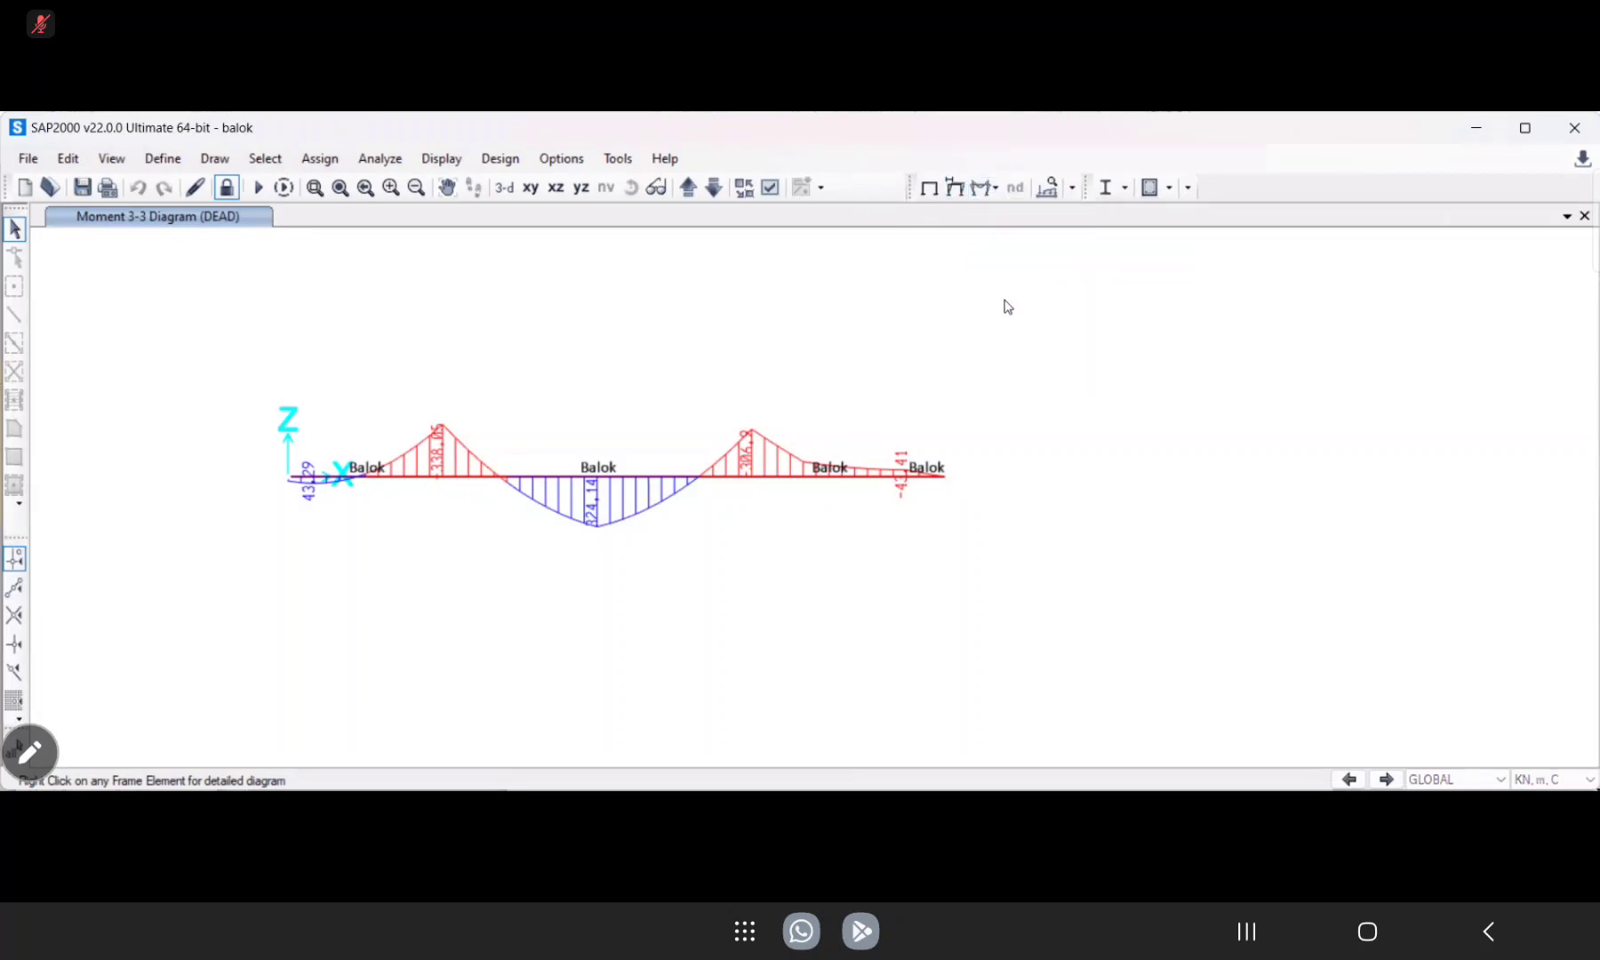
{"action": "left_click", "coordinate": [584, 470]}
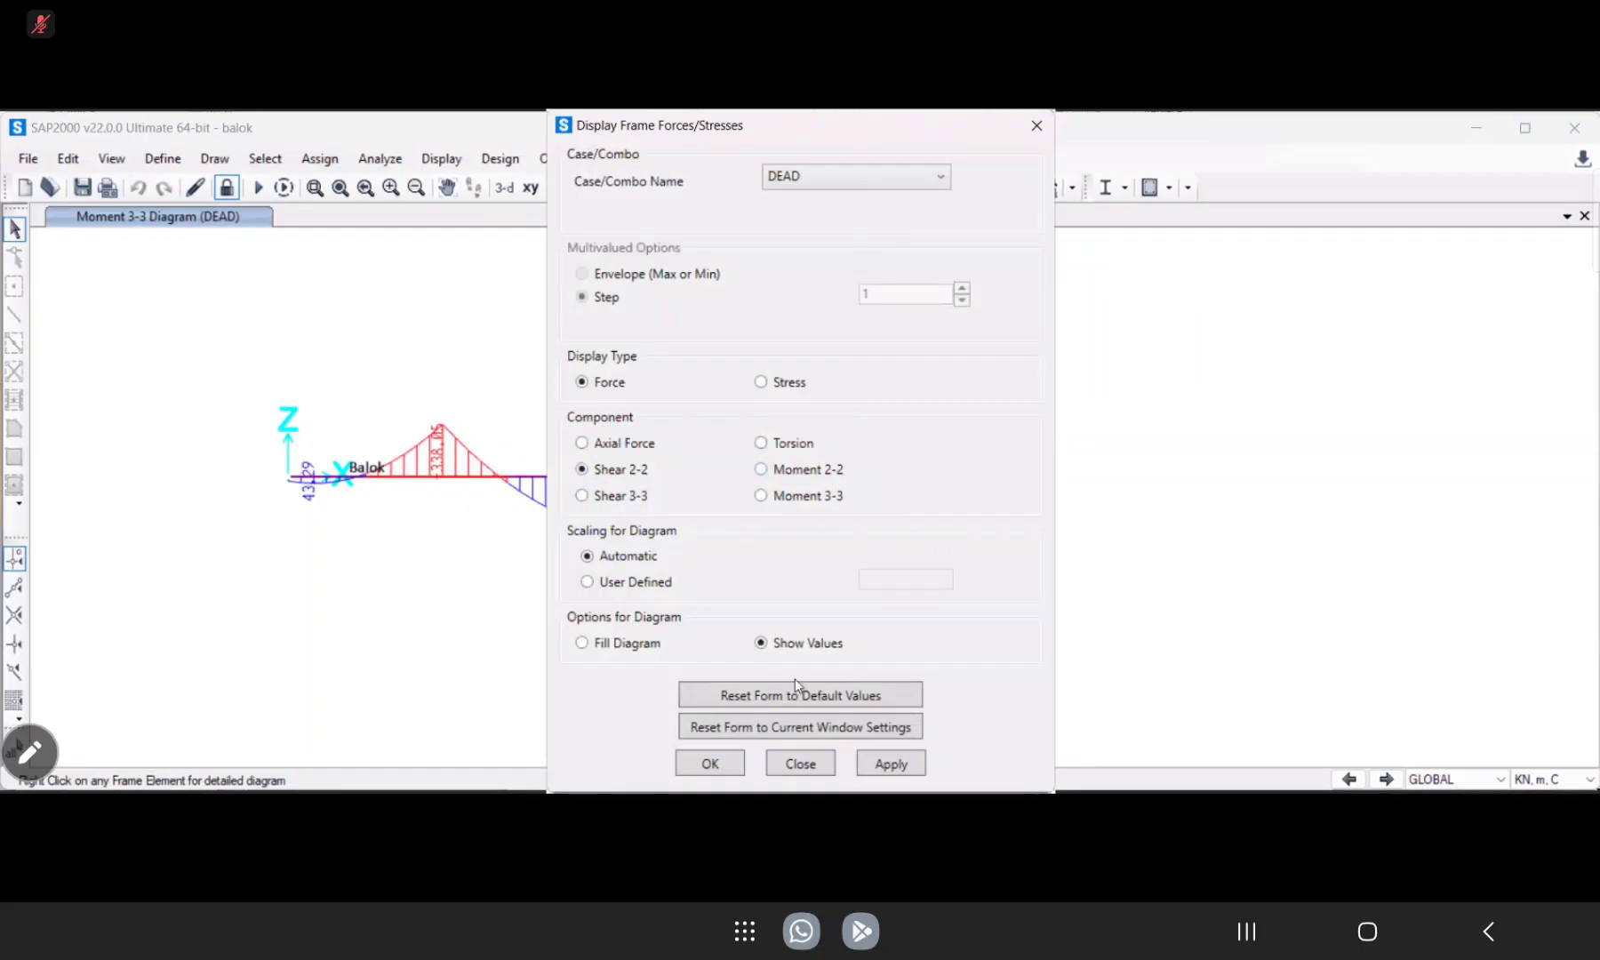
{"action": "left_click", "coordinate": [884, 770]}
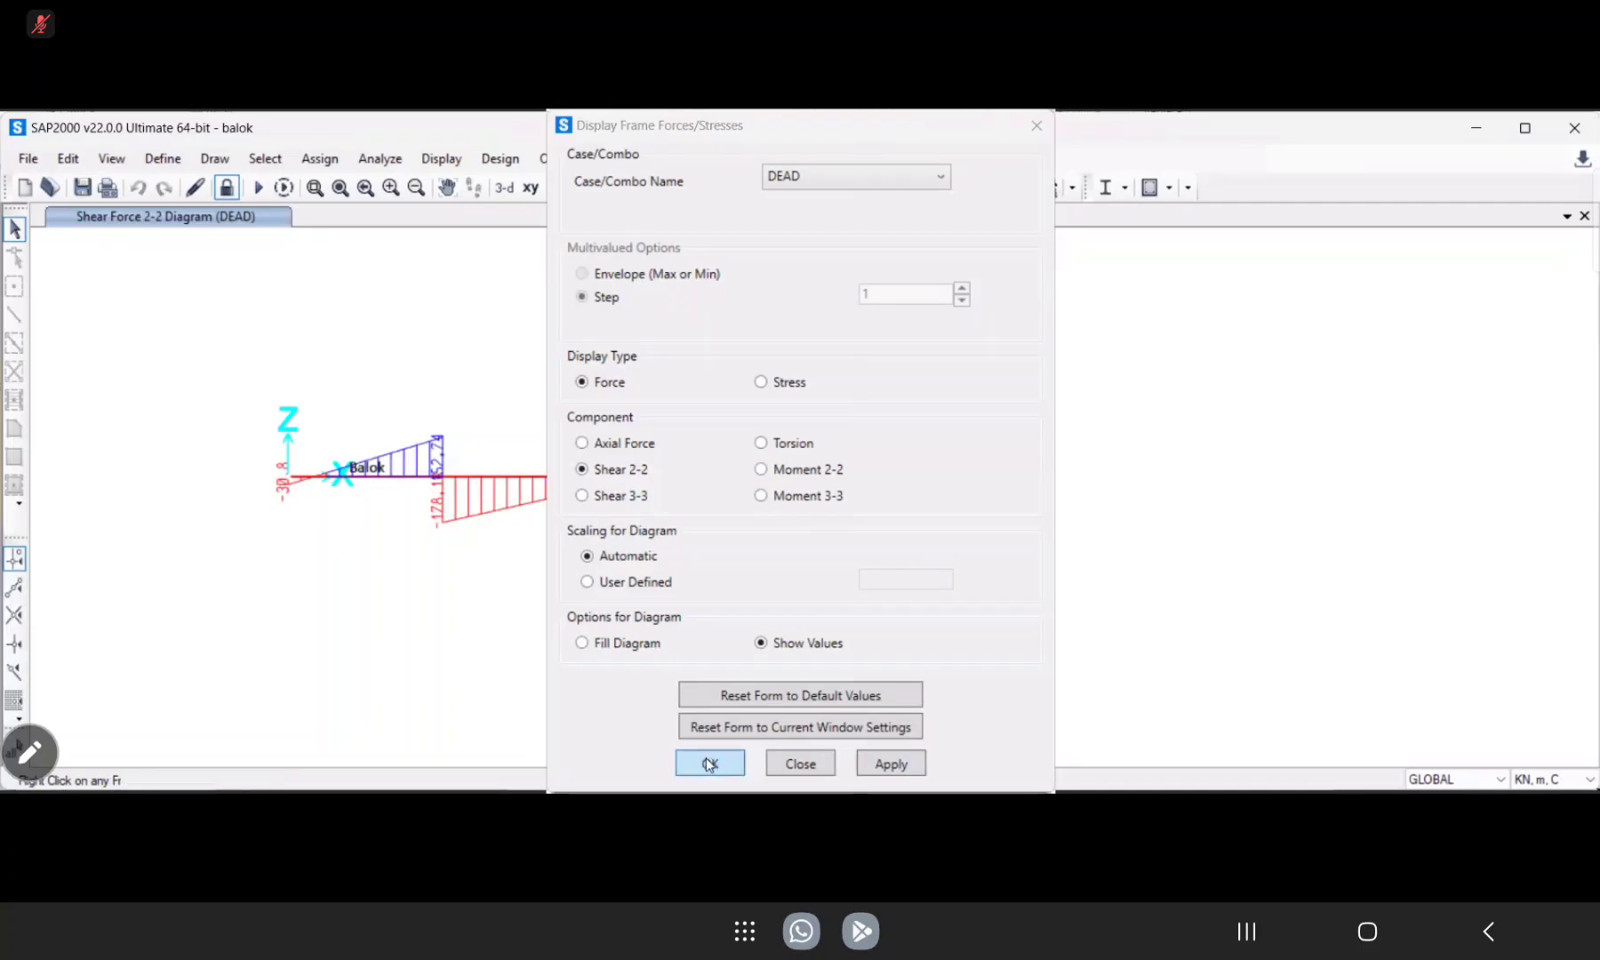
{"action": "left_click", "coordinate": [709, 763]}
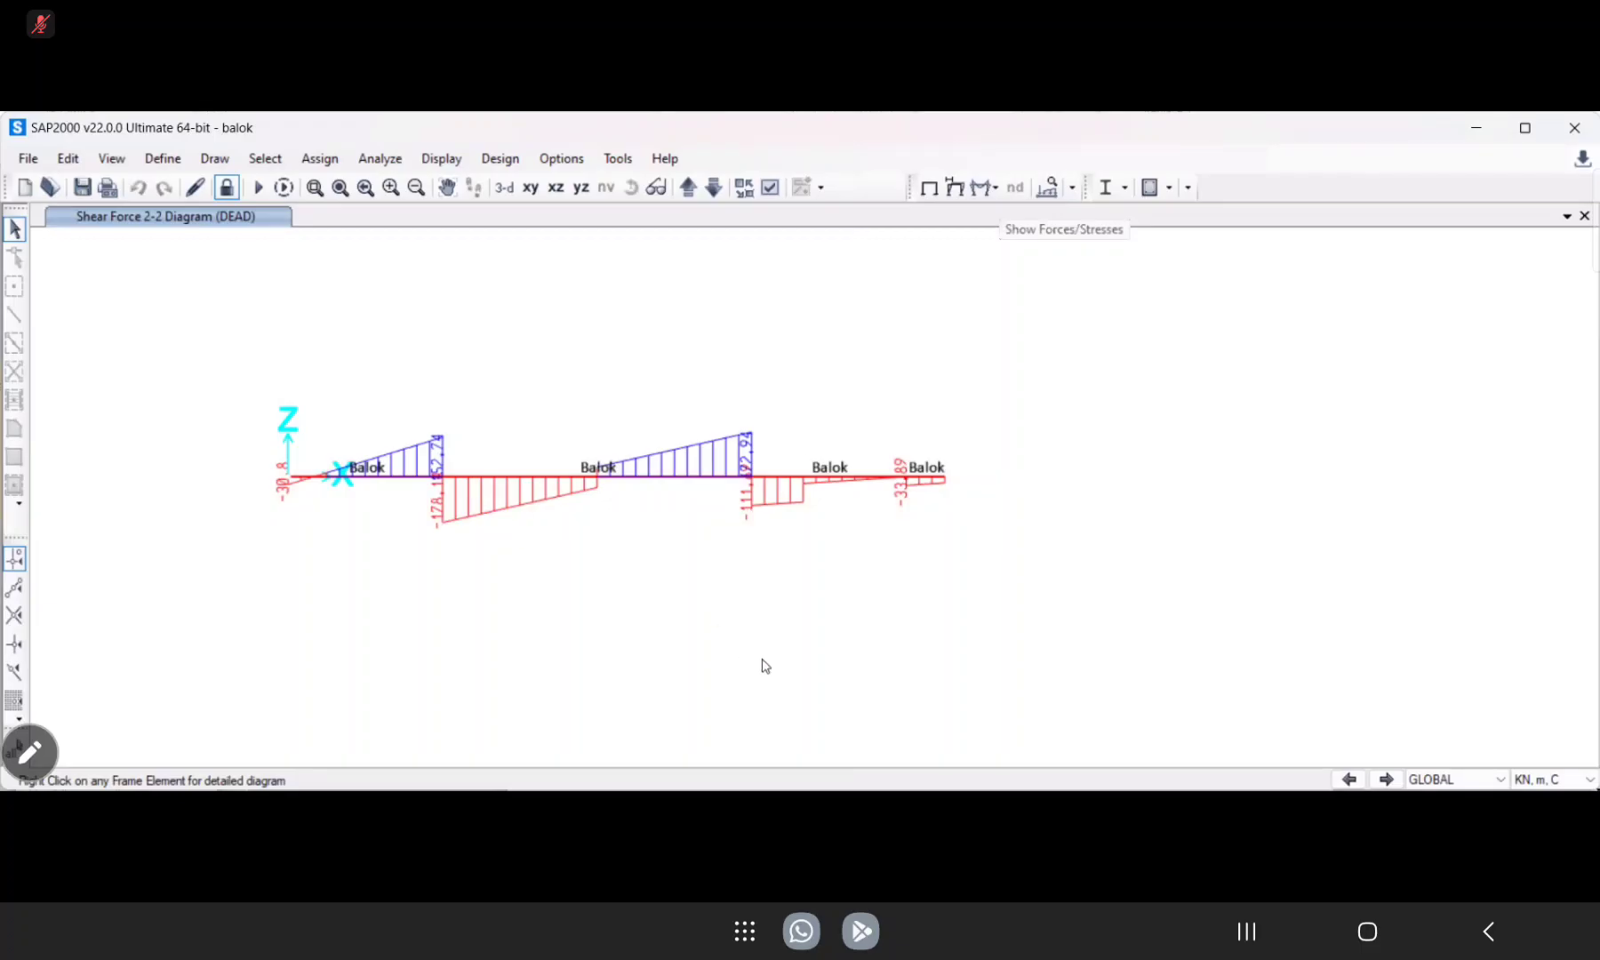
{"action": "mouse_move", "coordinate": [667, 483]}
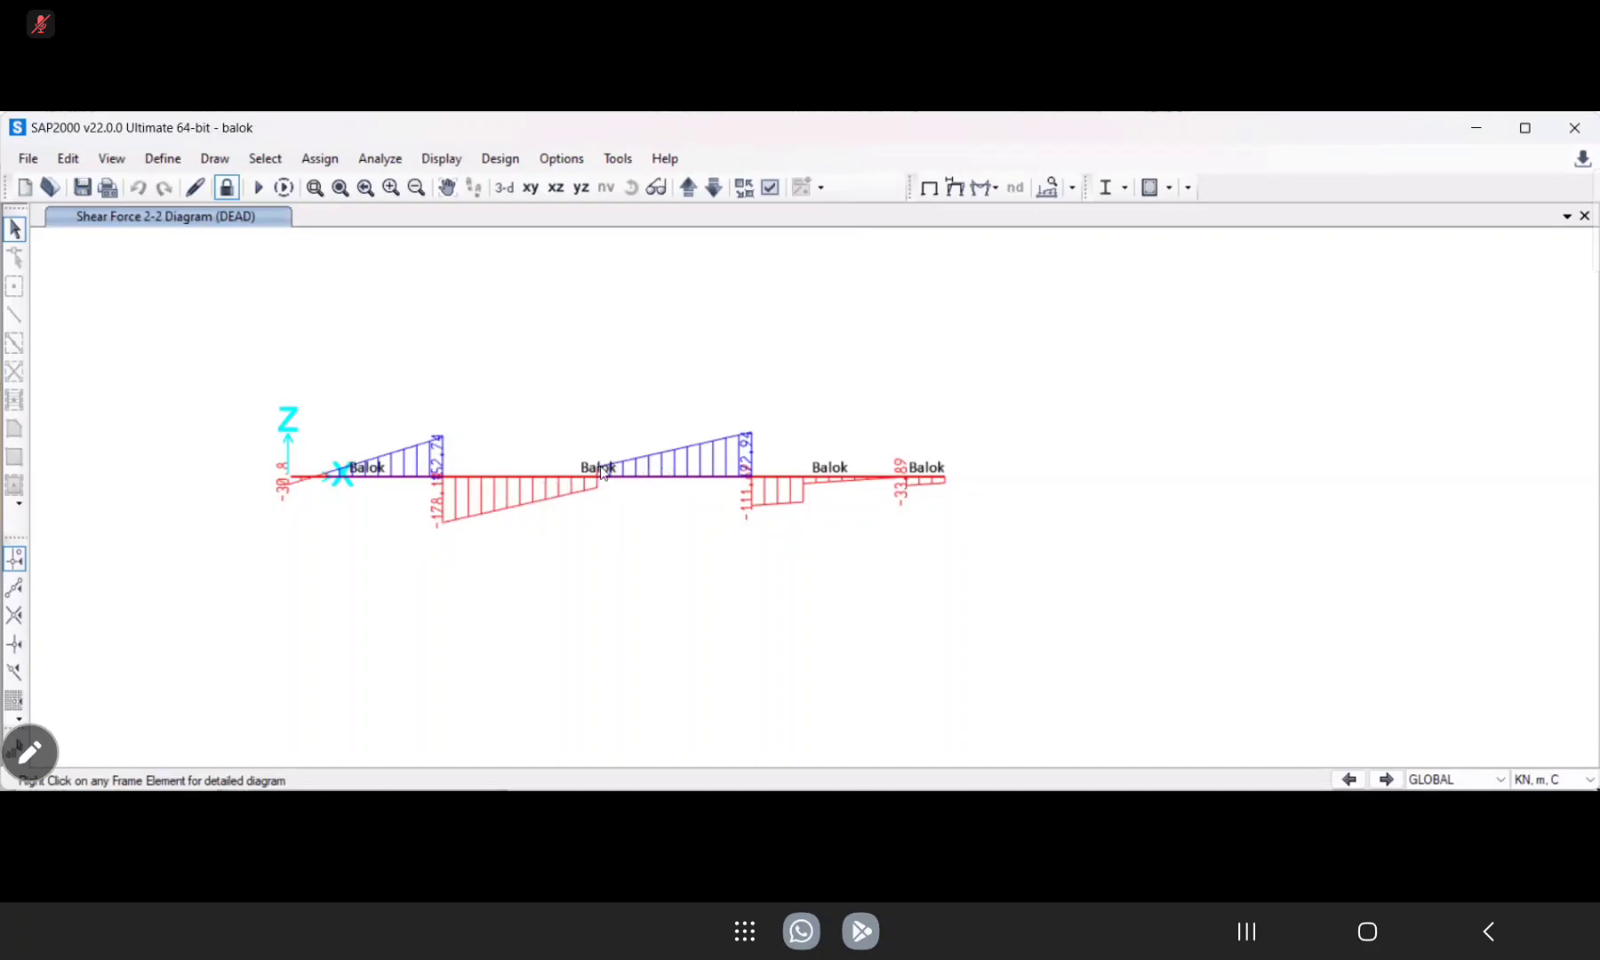
{"action": "mouse_move", "coordinate": [600, 478]}
{"action": "right_click", "coordinate": [591, 470]}
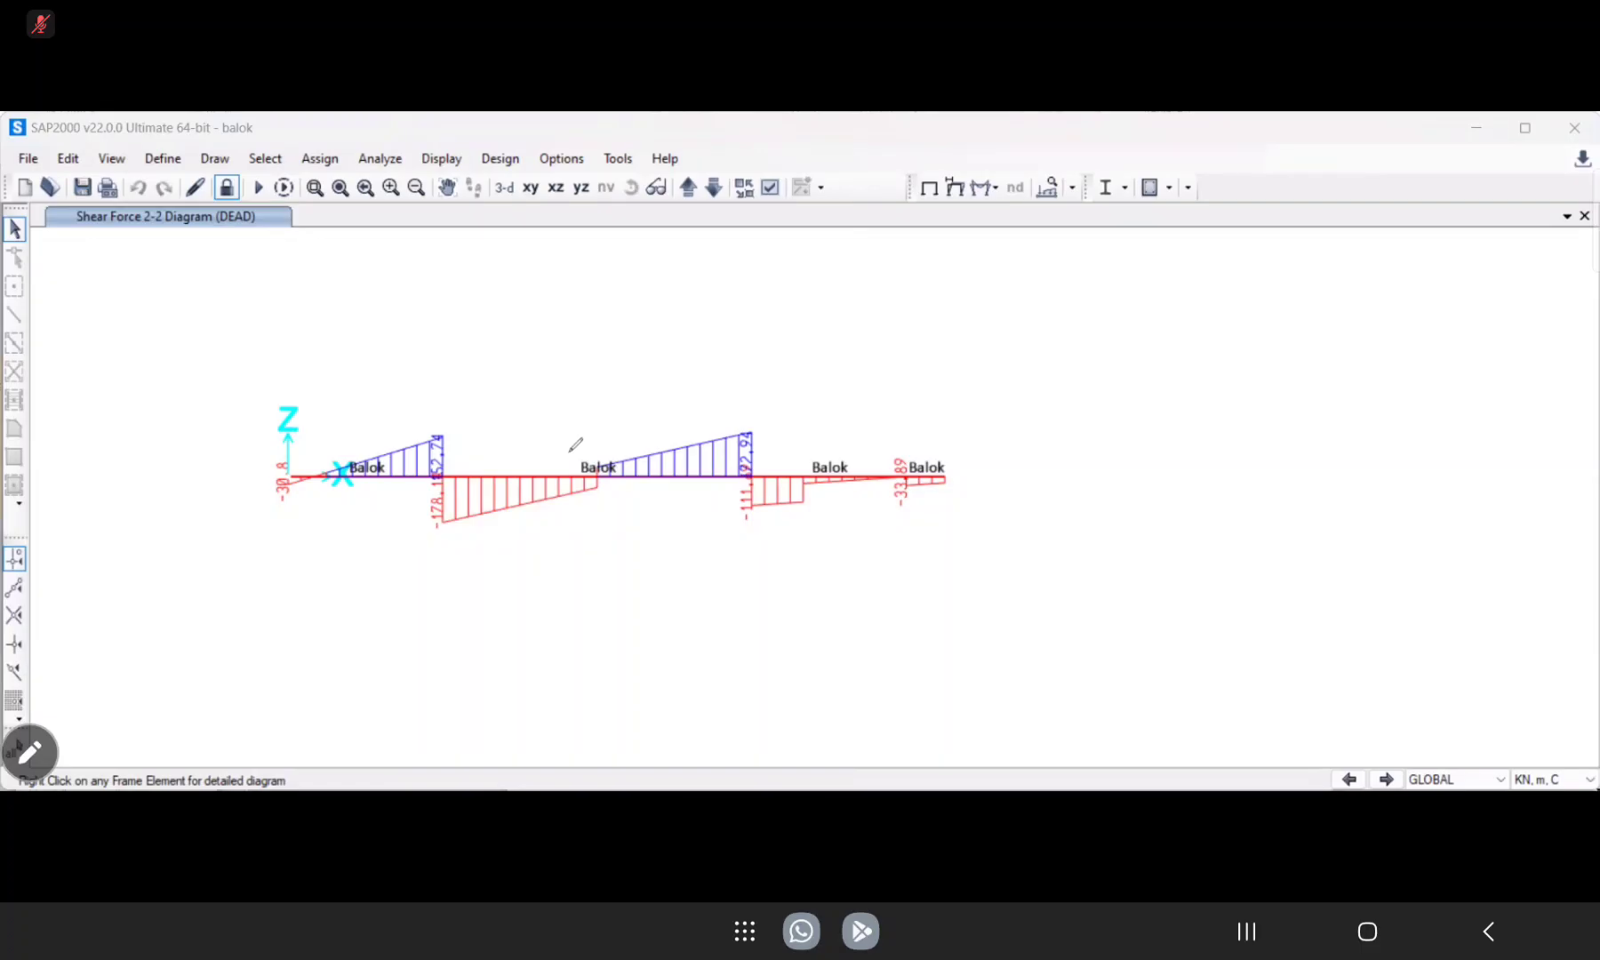
{"action": "mouse_move", "coordinate": [598, 451]}
{"action": "left_mouse_down"}
{"action": "mouse_move", "coordinate": [592, 492]}
{"action": "mouse_move", "coordinate": [597, 421]}
{"action": "mouse_move", "coordinate": [621, 407]}
{"action": "left_mouse_up"}
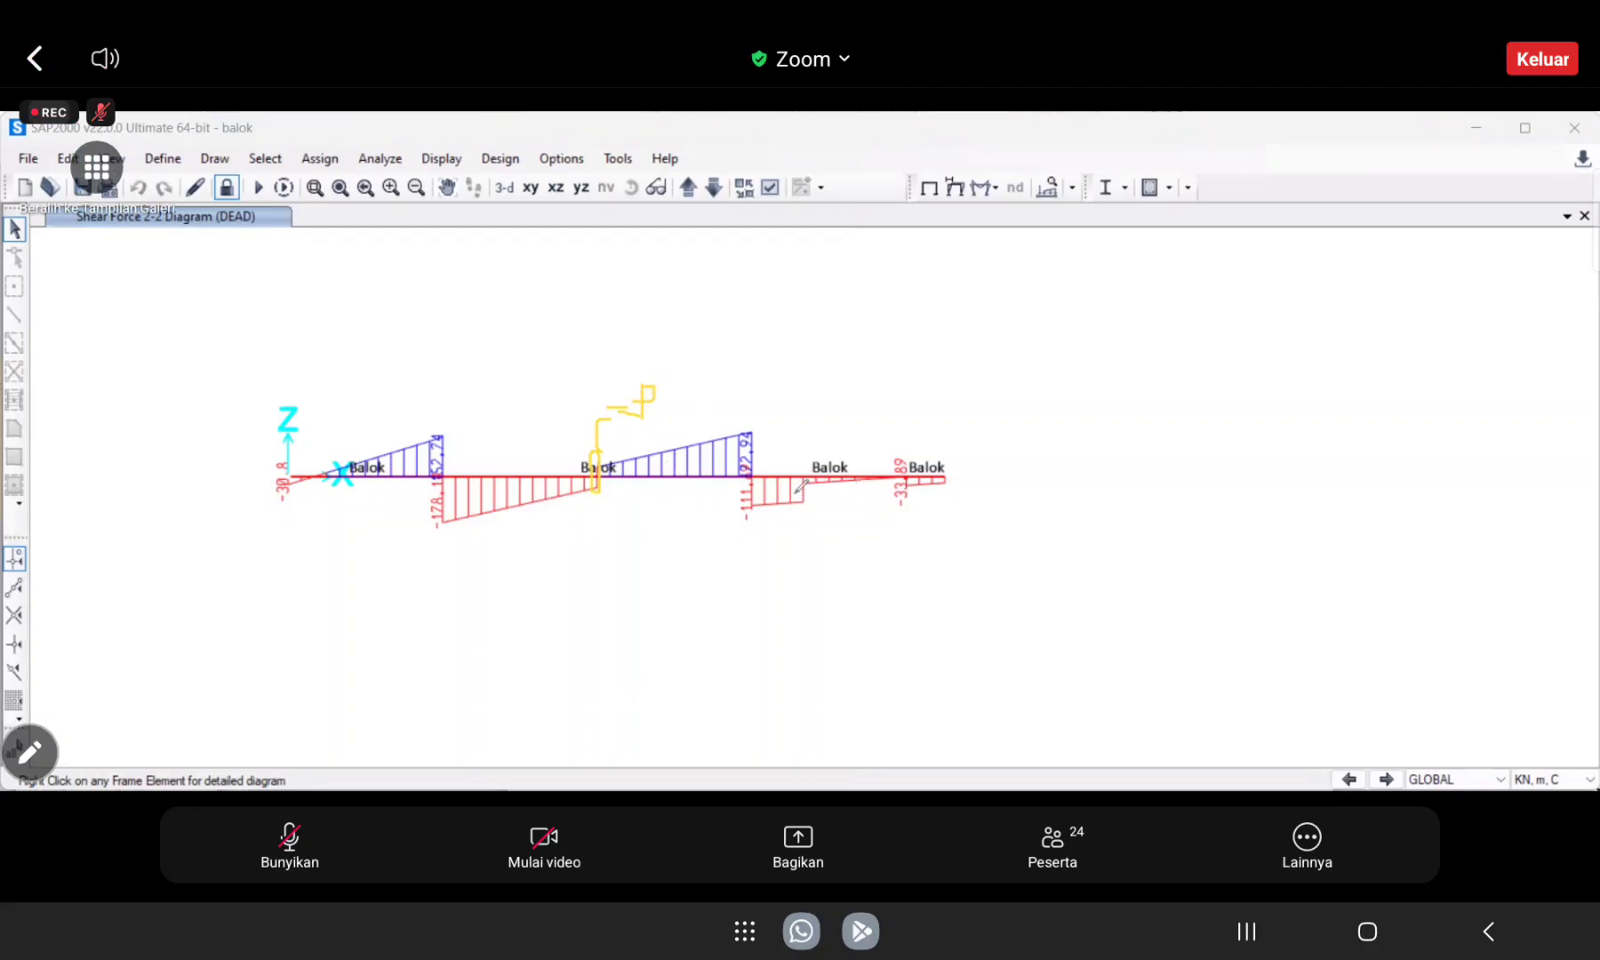
{"action": "left_click", "coordinate": [842, 574]}
{"action": "left_click", "coordinate": [290, 845]}
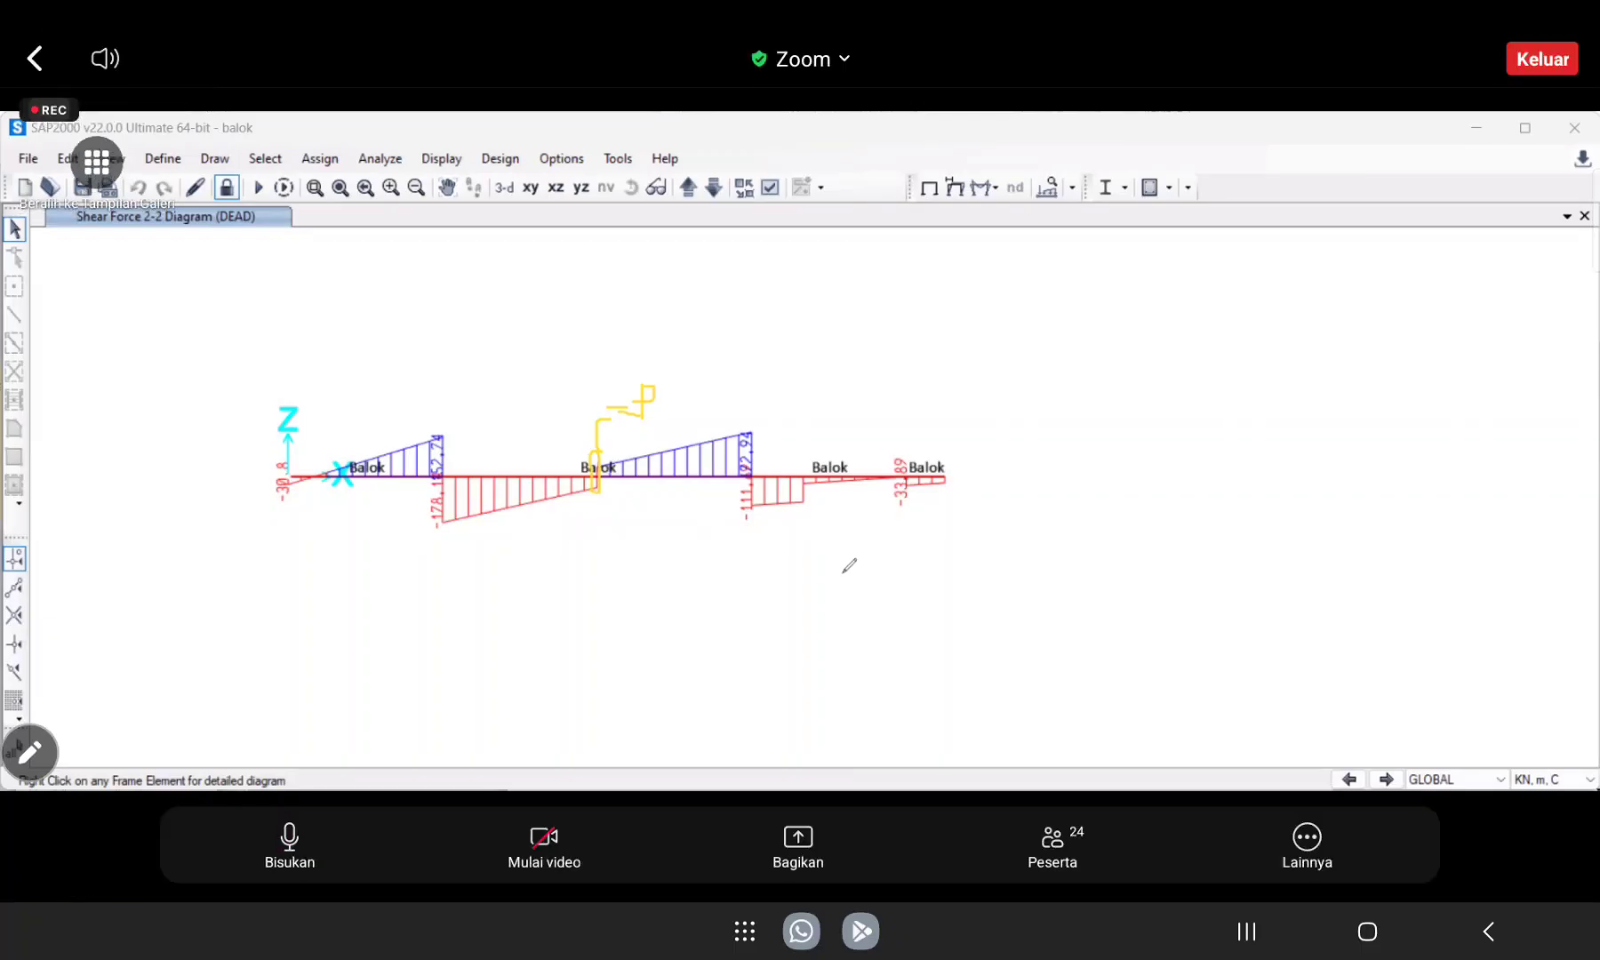
{"action": "left_click", "coordinate": [290, 846]}
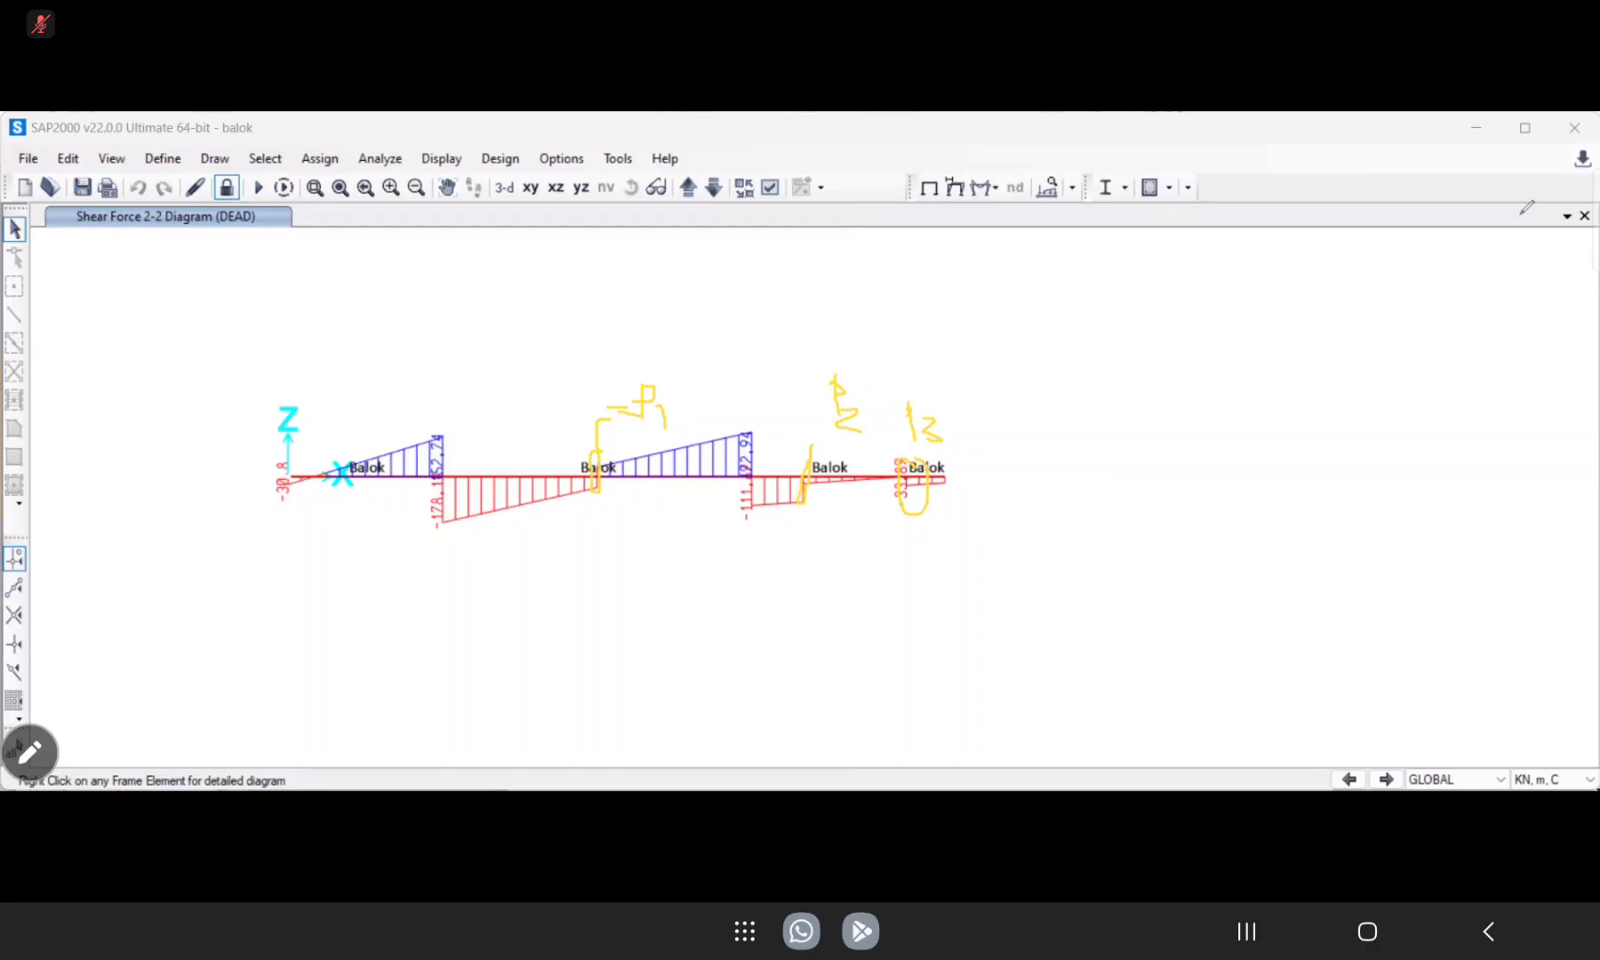
Switch the display back from shear to the Moment 3-3 diagram and examine the moments at the beam supports.
{"action": "left_click", "coordinate": [996, 189]}
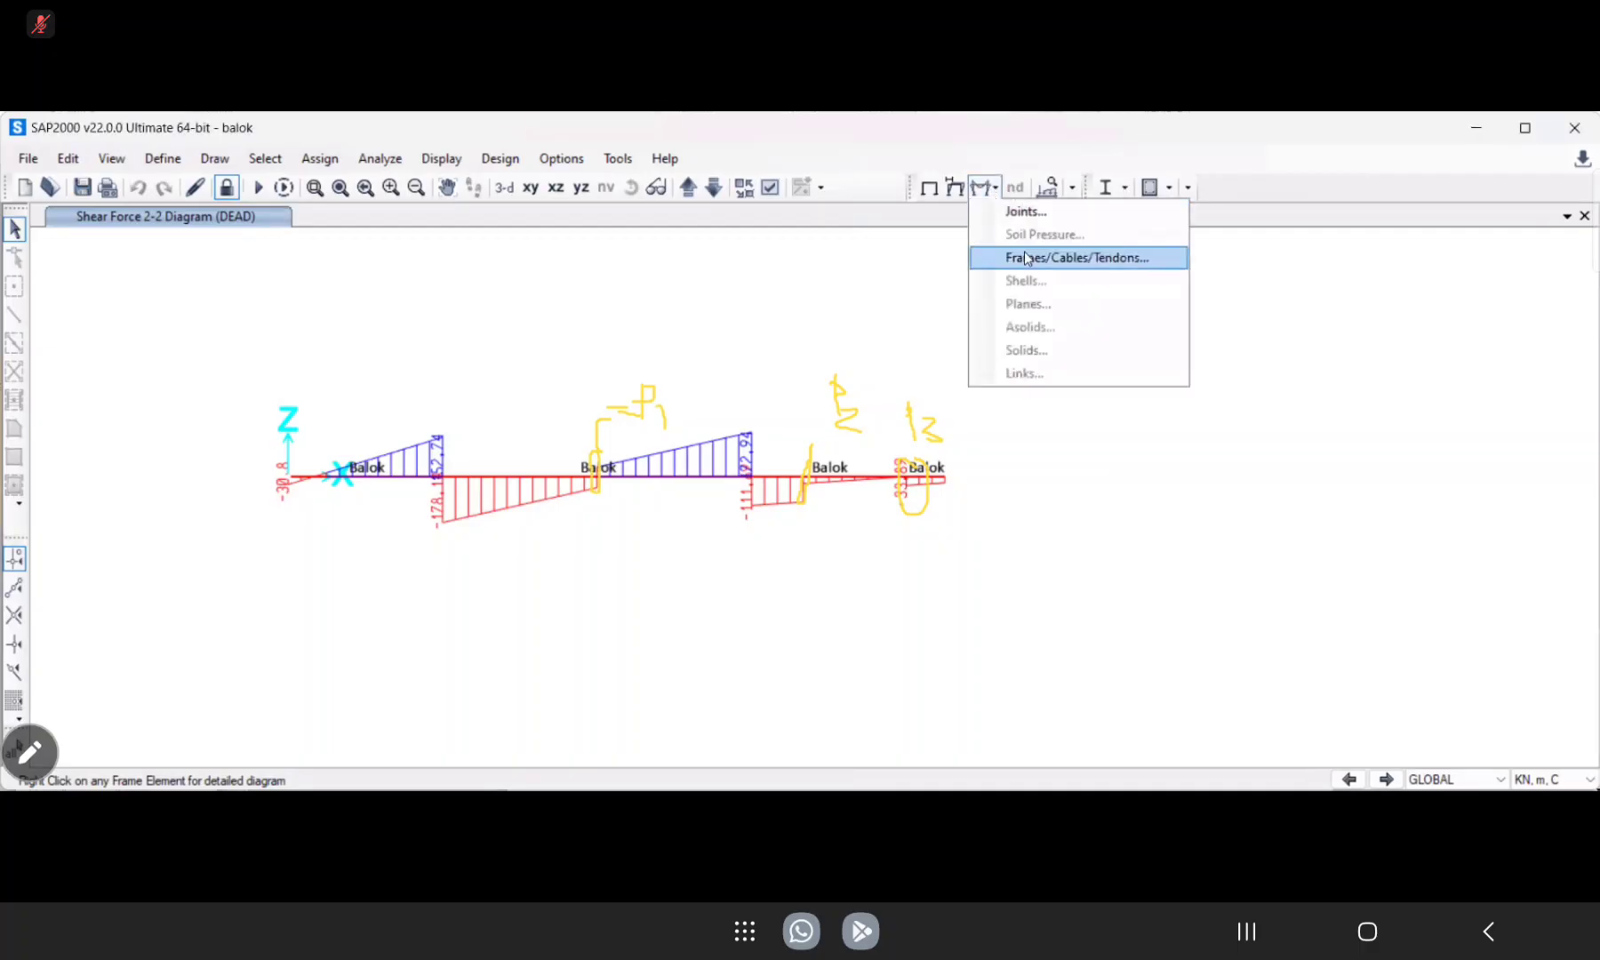
{"action": "left_click", "coordinate": [1027, 257]}
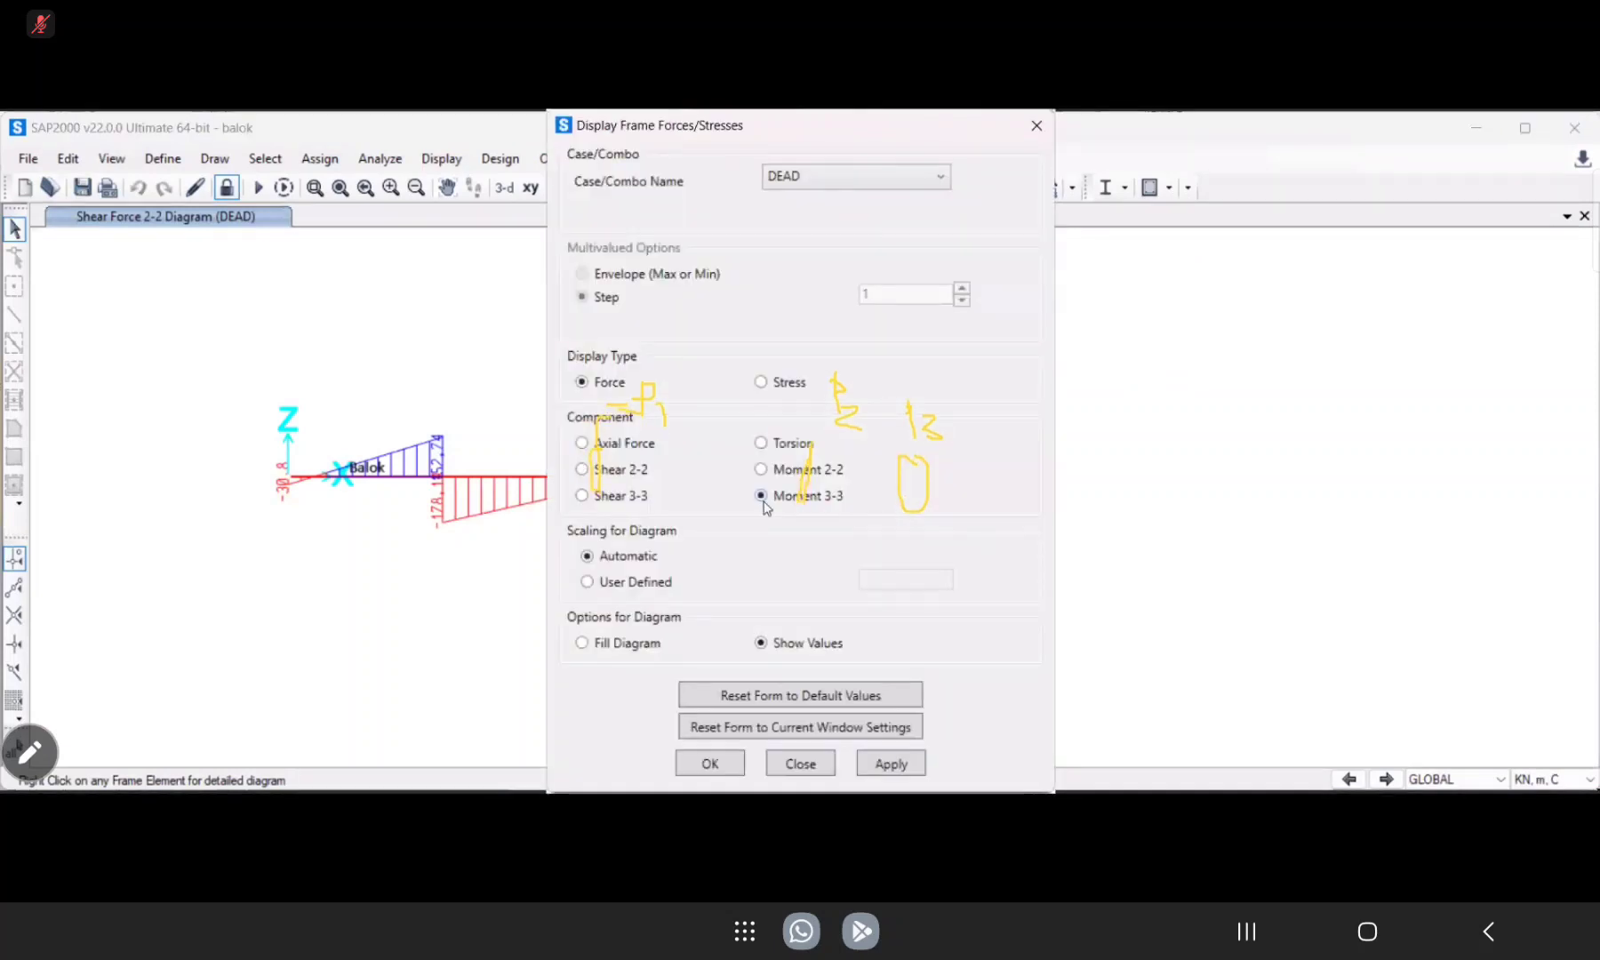
{"action": "left_click", "coordinate": [896, 765]}
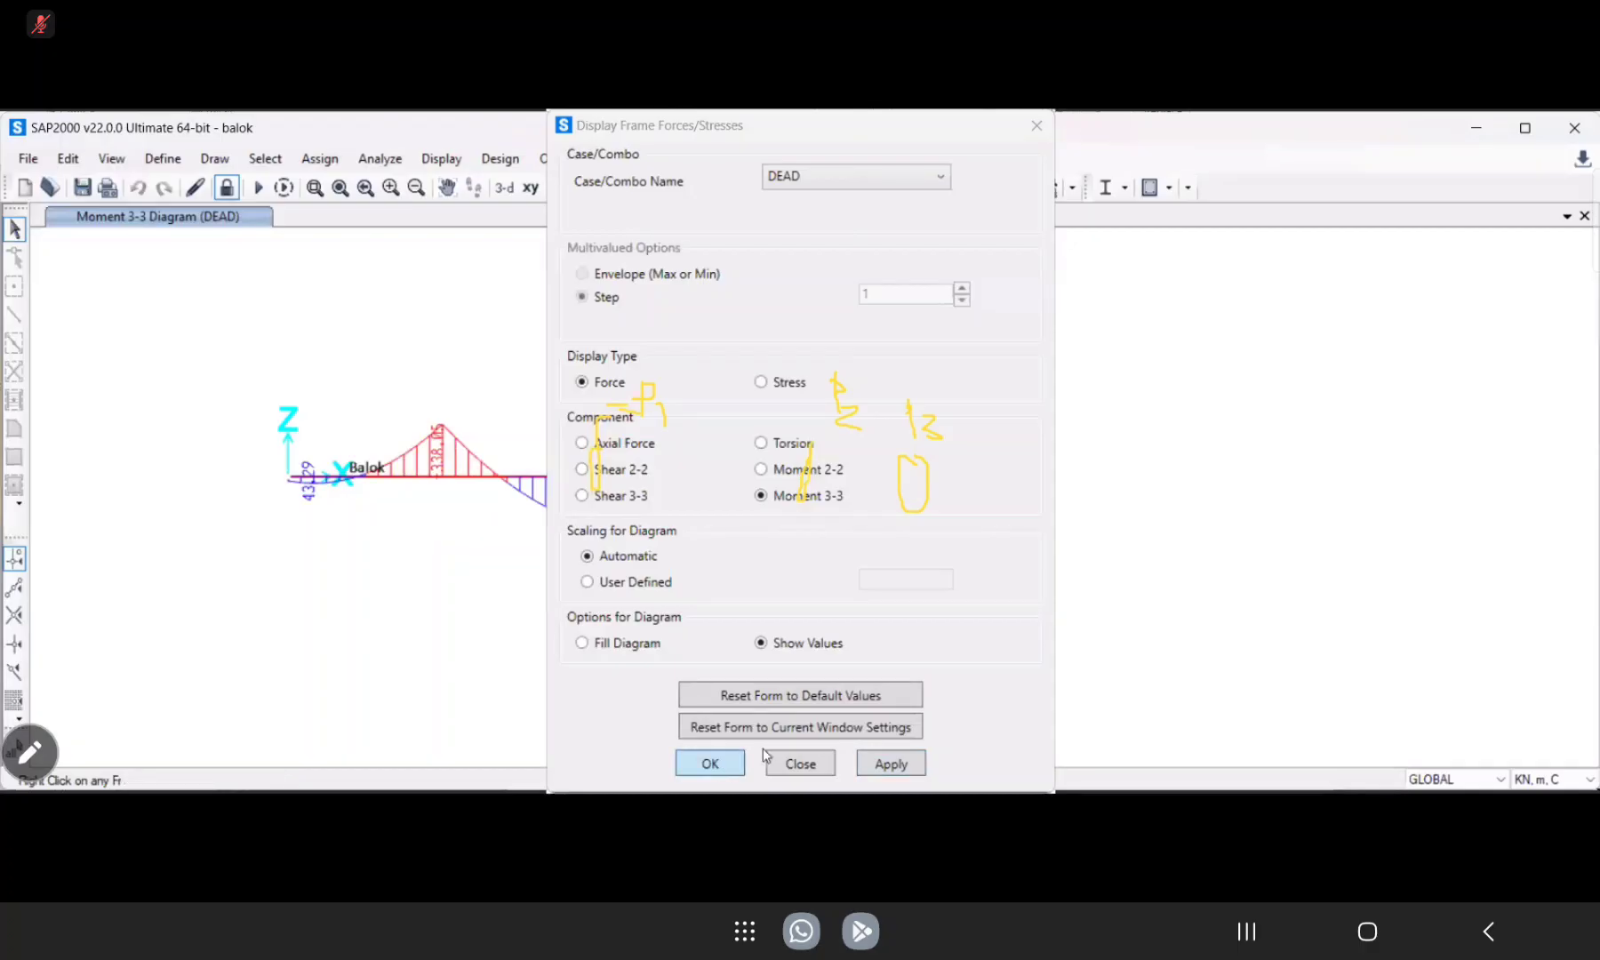
{"action": "left_click", "coordinate": [799, 762]}
{"action": "mouse_move", "coordinate": [436, 484]}
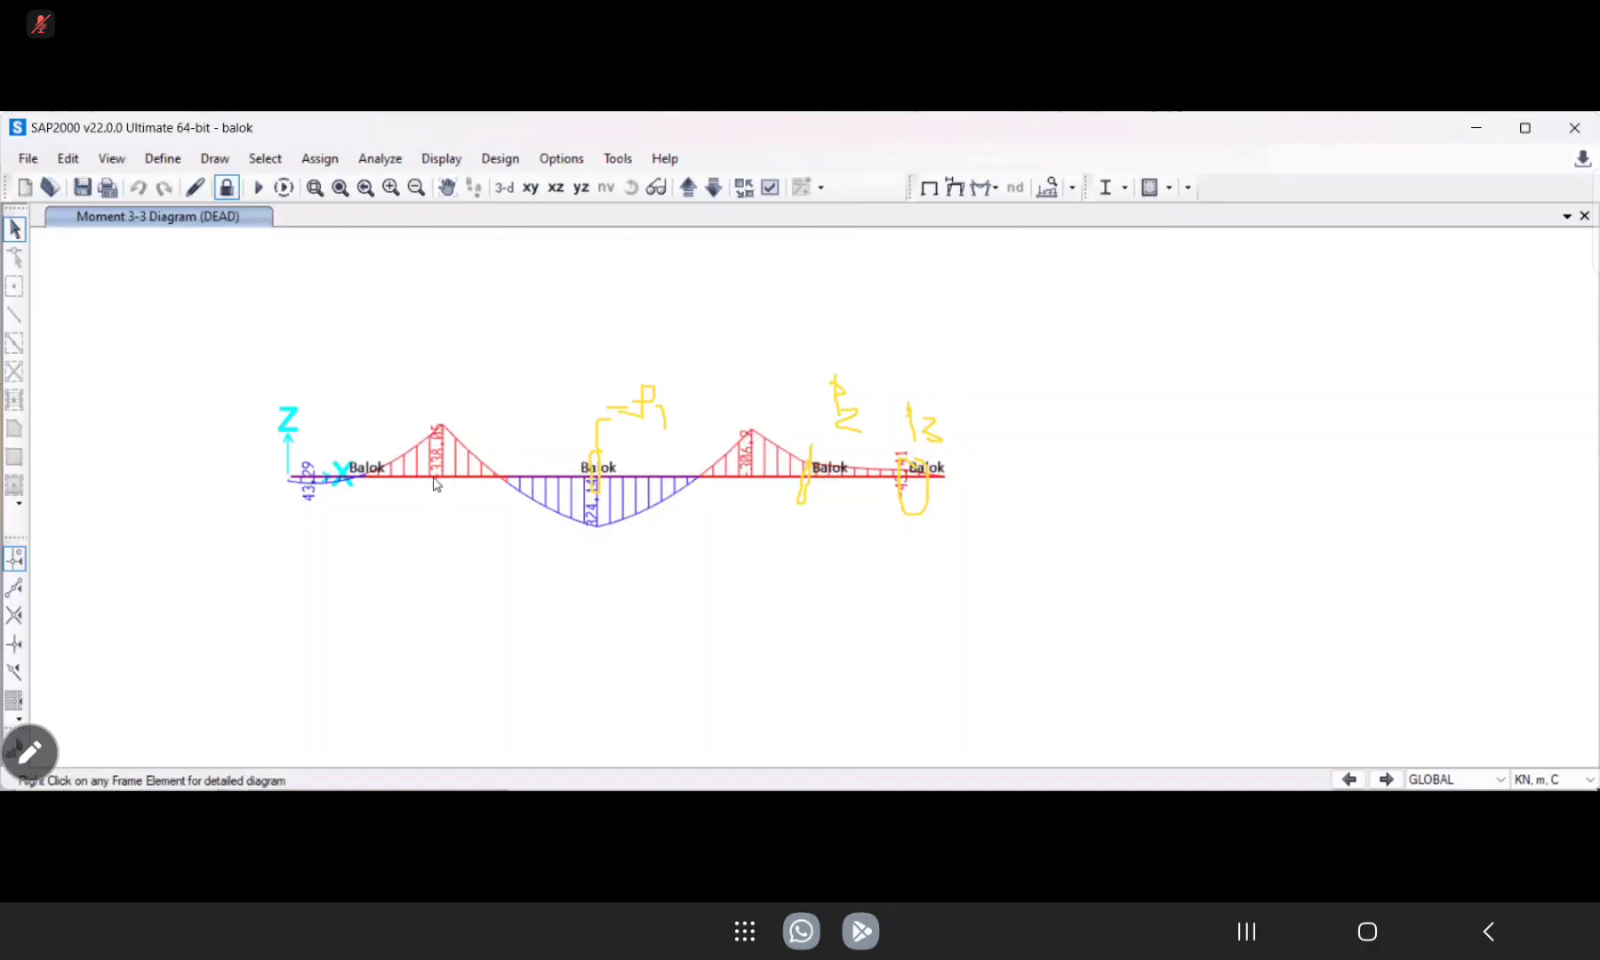
{"action": "mouse_move", "coordinate": [751, 485]}
{"action": "mouse_move", "coordinate": [908, 480]}
{"action": "mouse_move", "coordinate": [290, 480]}
{"action": "left_click", "coordinate": [1045, 749]}
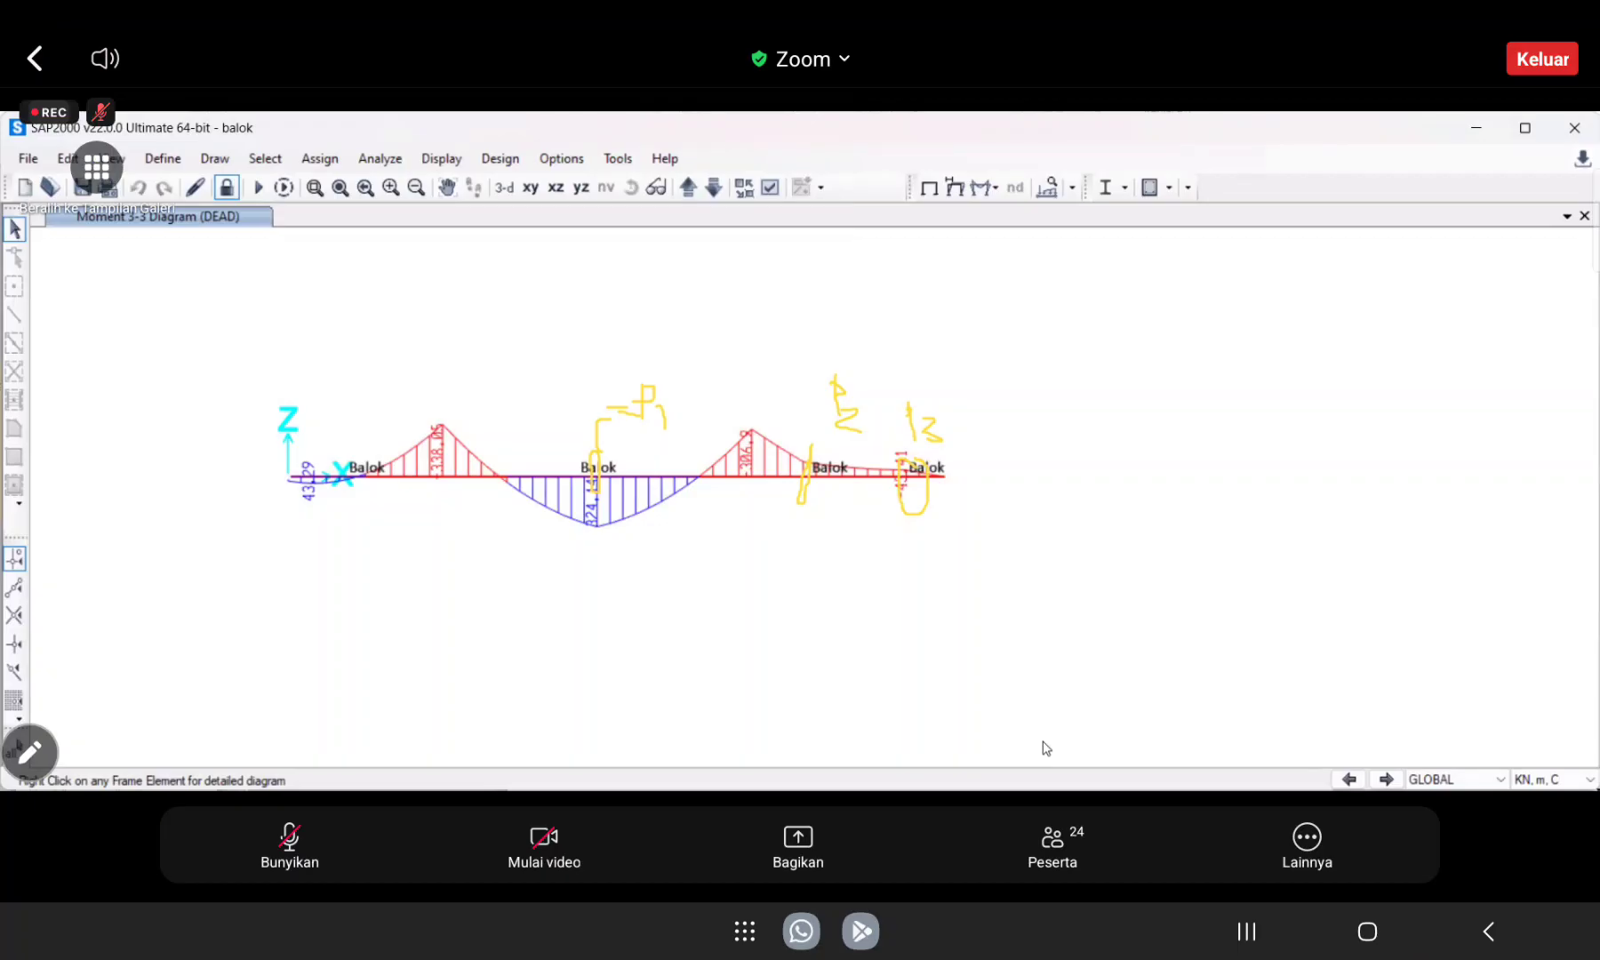
{"action": "left_click", "coordinate": [1046, 748]}
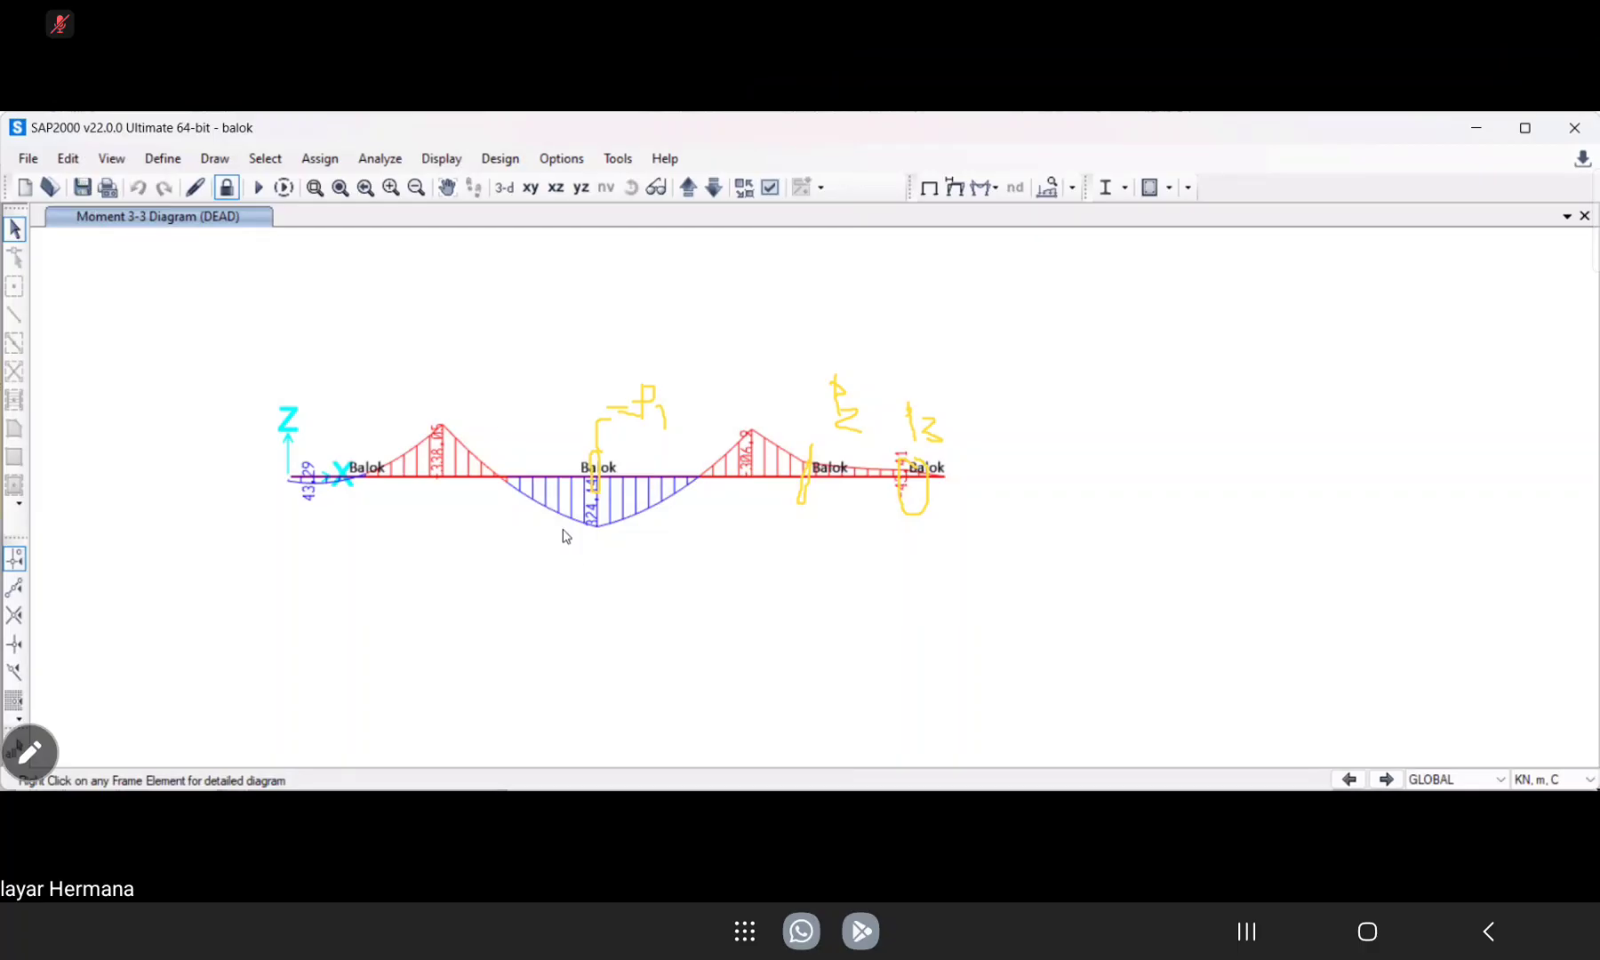
Open the detailed diagrams of the B–C span member to examine its loads, shear, moment and deflection under DEAD.
{"action": "left_click_drag", "start_coordinate": [574, 591], "coordinate": [535, 358]}
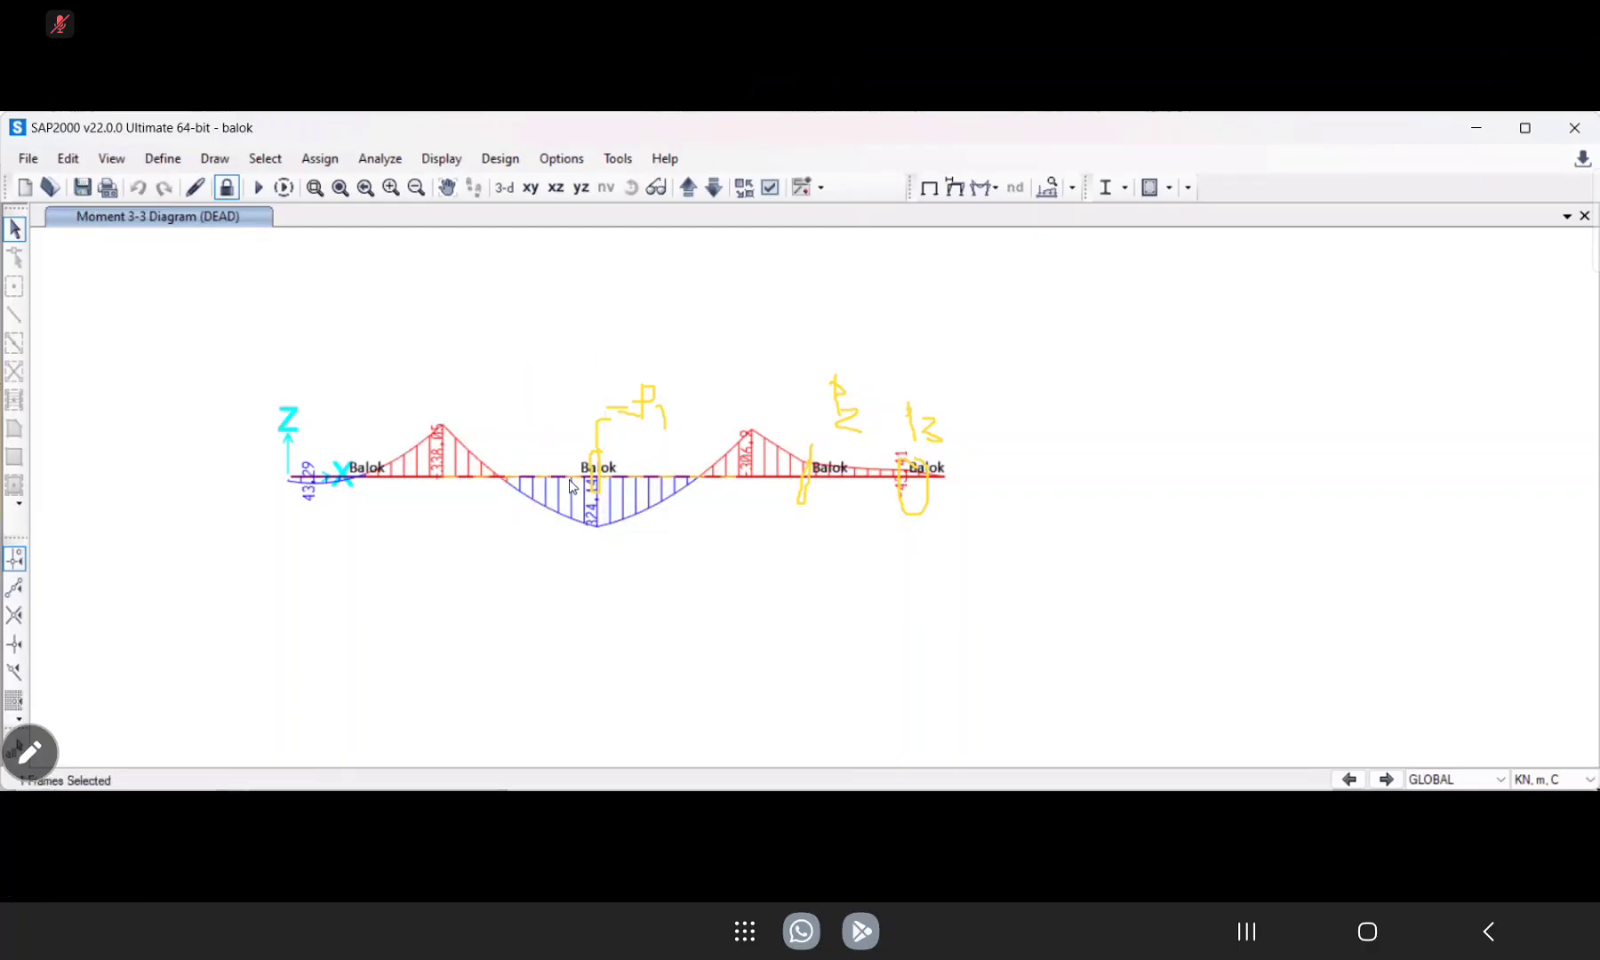
{"action": "left_click", "coordinate": [570, 485]}
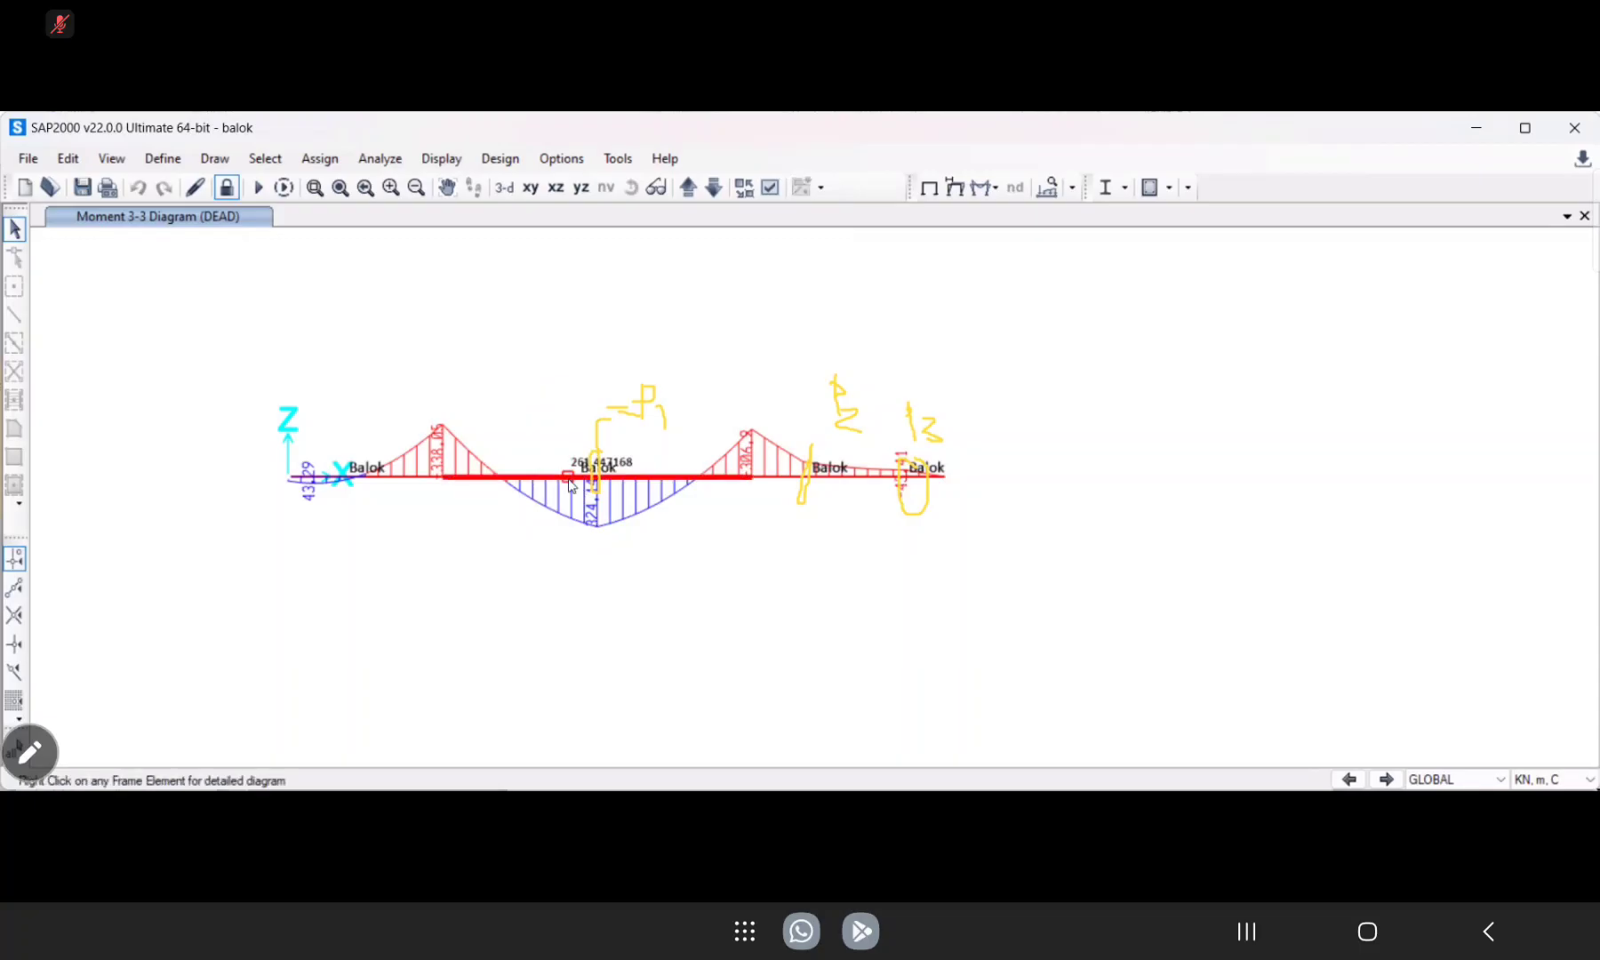
{"action": "right_click", "coordinate": [684, 507]}
{"action": "mouse_move", "coordinate": [596, 463]}
{"action": "left_mouse_down"}
{"action": "mouse_move", "coordinate": [584, 424]}
{"action": "mouse_move", "coordinate": [639, 379]}
{"action": "mouse_move", "coordinate": [589, 417]}
{"action": "mouse_move", "coordinate": [882, 362]}
{"action": "mouse_move", "coordinate": [863, 404]}
{"action": "mouse_move", "coordinate": [925, 429]}
{"action": "left_mouse_up"}
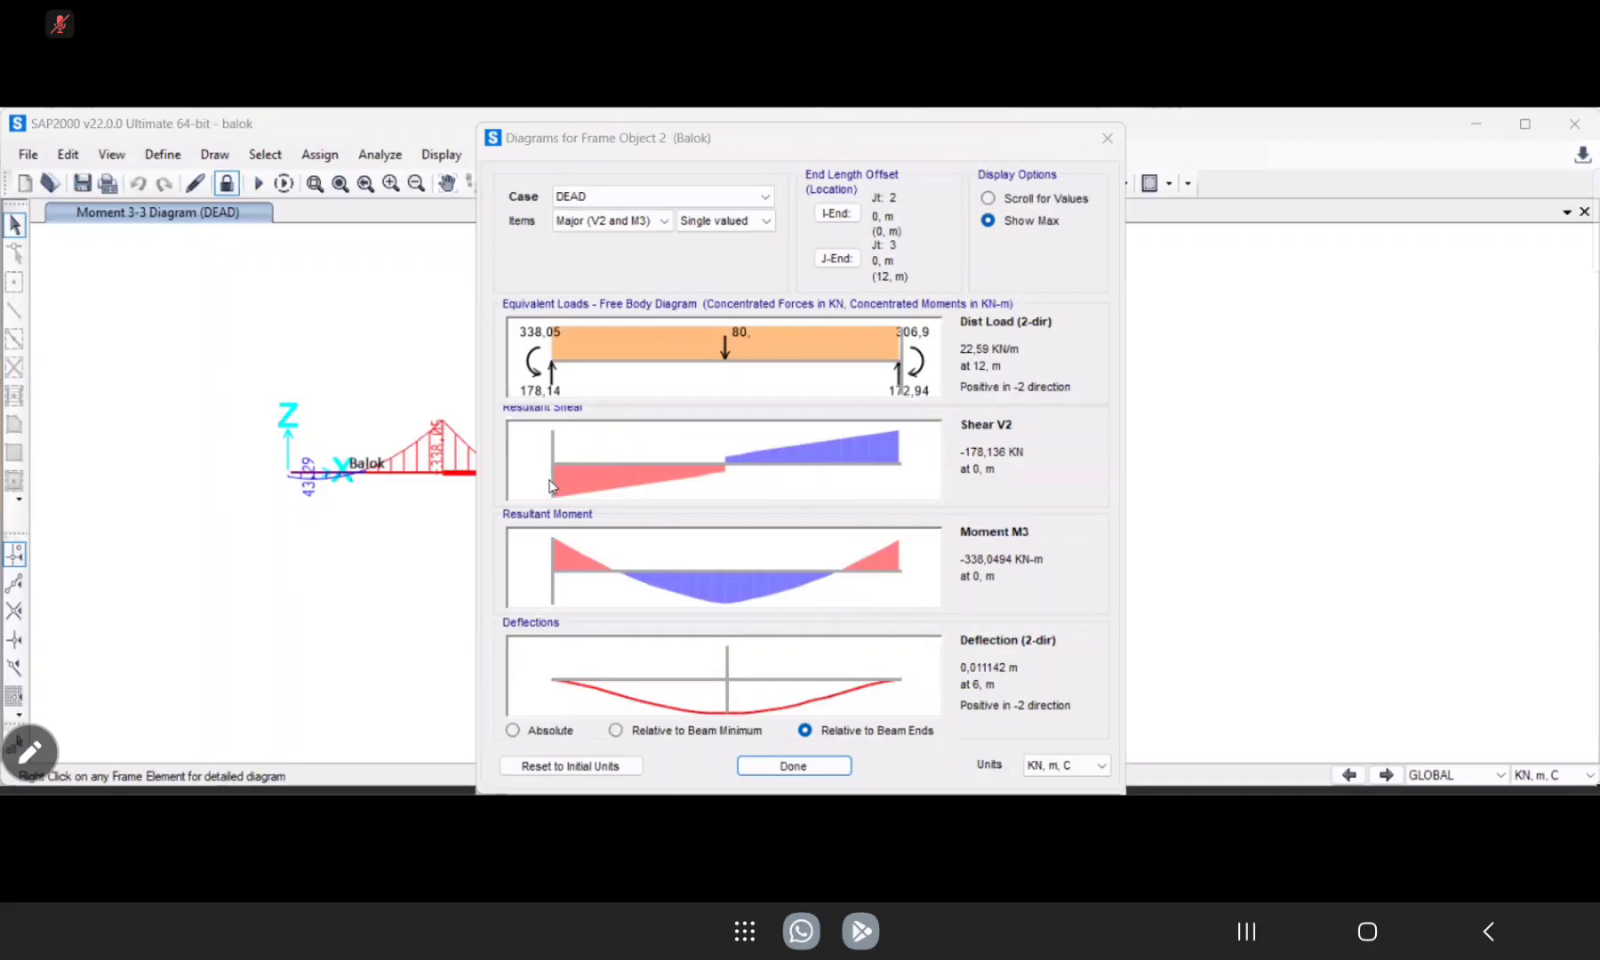
Examine the B–C span's diagram values by scrolling from midspan to the start of the member, and close its detailed diagrams.
{"action": "left_click", "coordinate": [732, 502]}
{"action": "left_click_drag", "start_coordinate": [735, 503], "coordinate": [549, 594]}
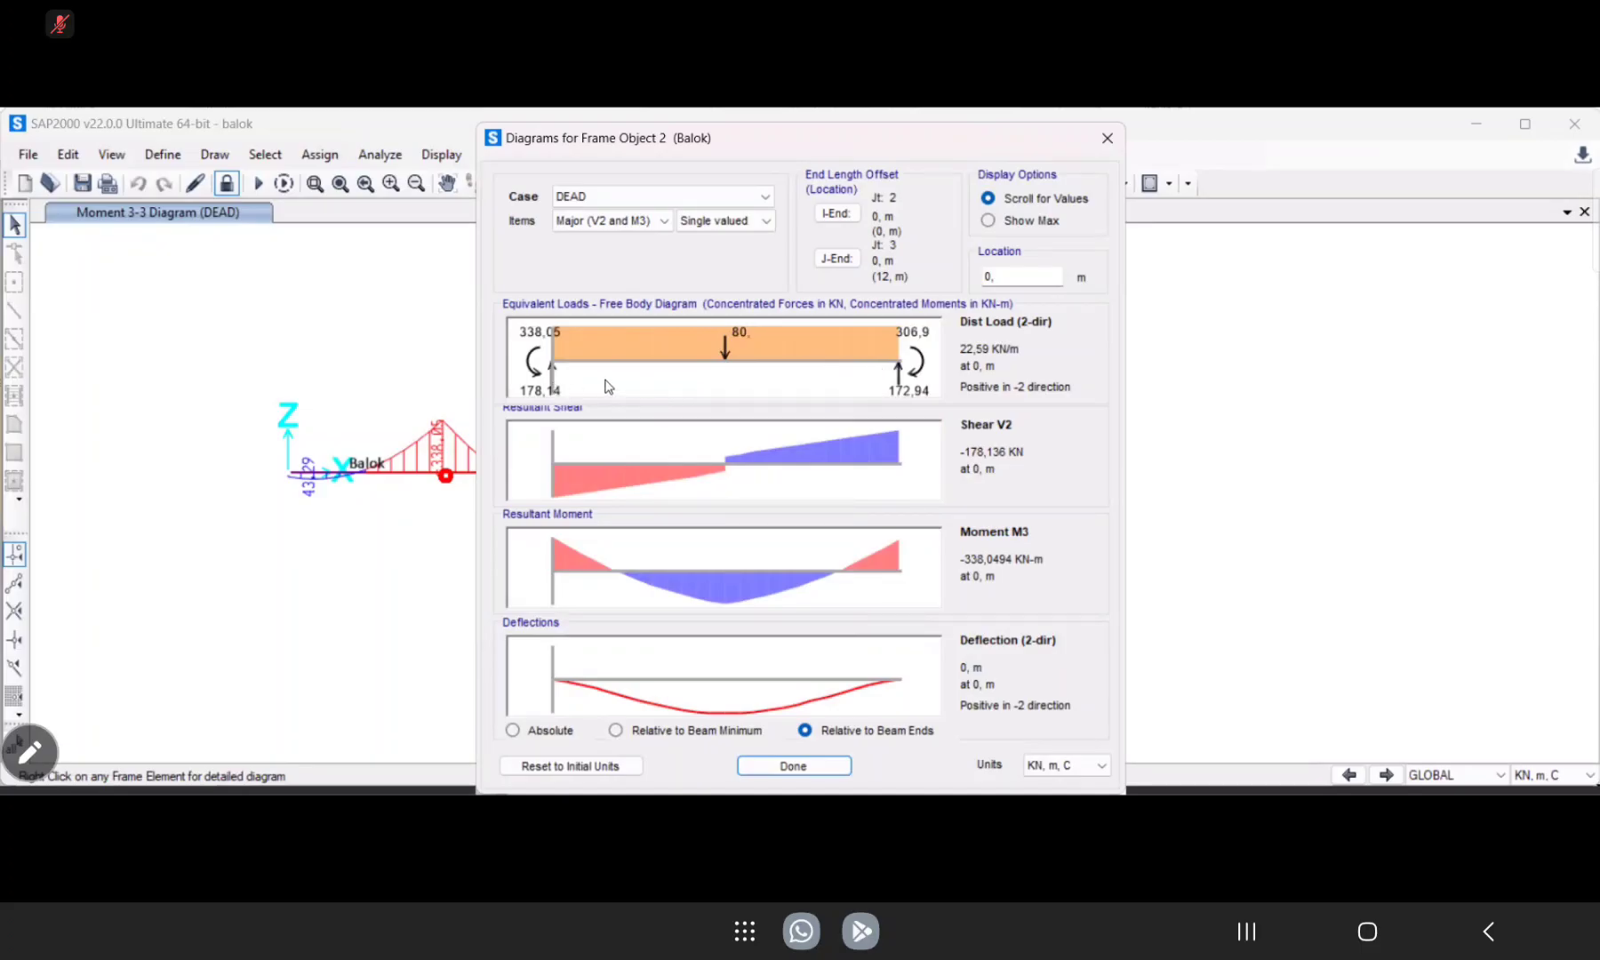
{"action": "left_click", "coordinate": [794, 766]}
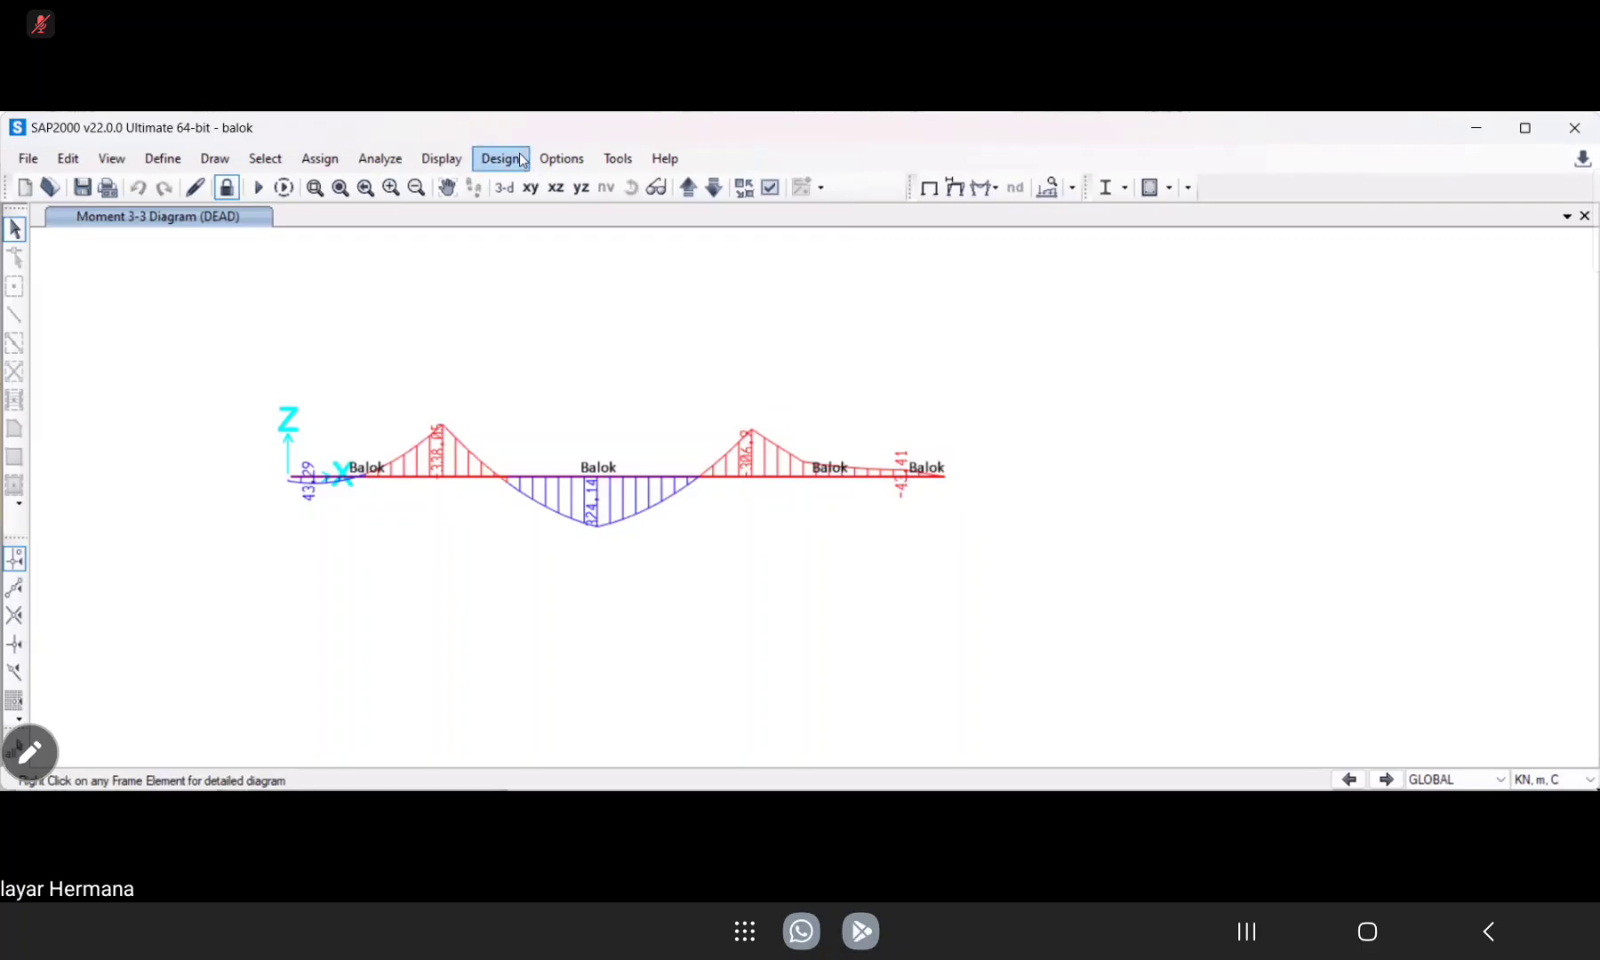
Turn off automatic generation of code-based design load combinations for concrete frame design.
{"action": "left_click", "coordinate": [522, 160]}
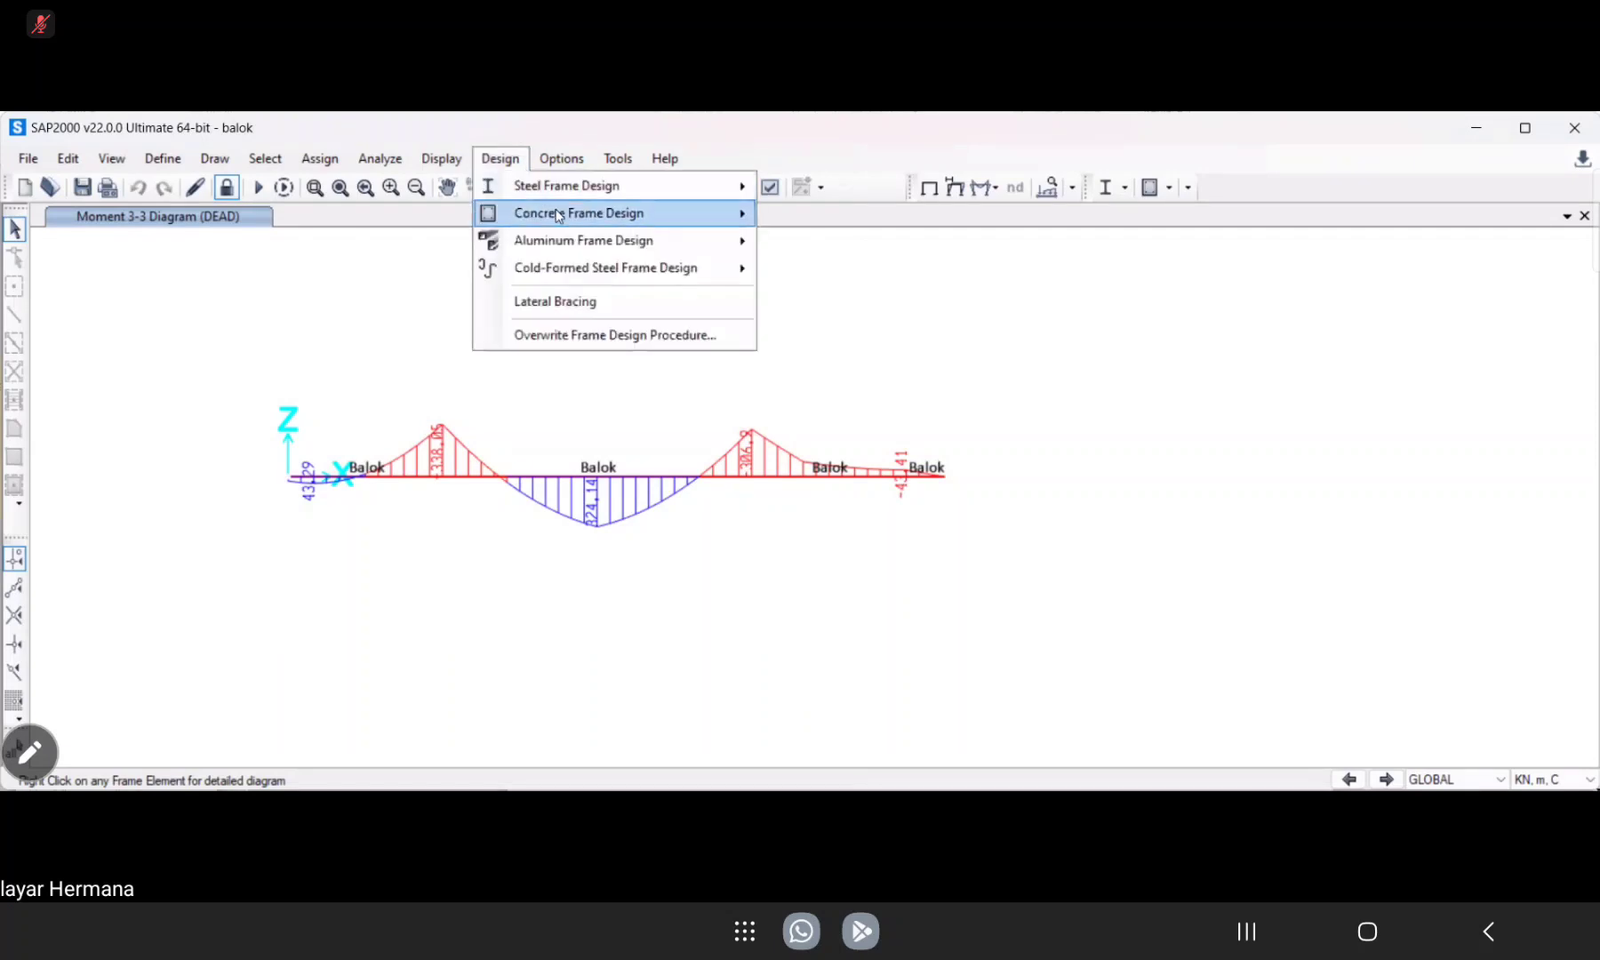
{"action": "mouse_move", "coordinate": [557, 216]}
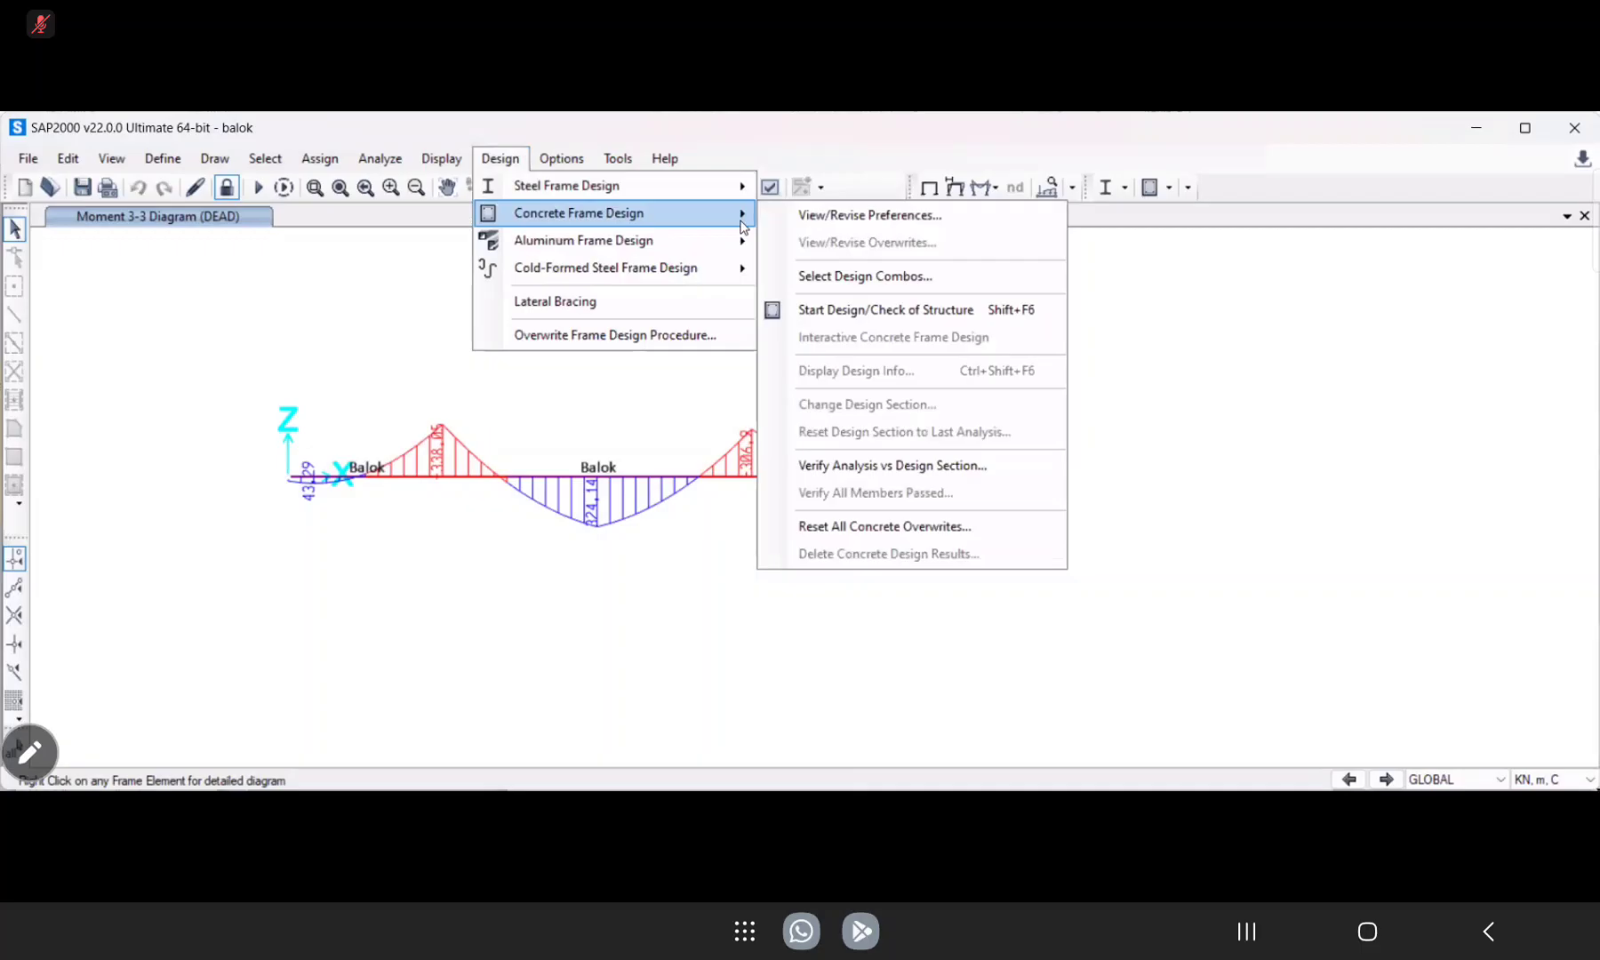
{"action": "left_click", "coordinate": [849, 282]}
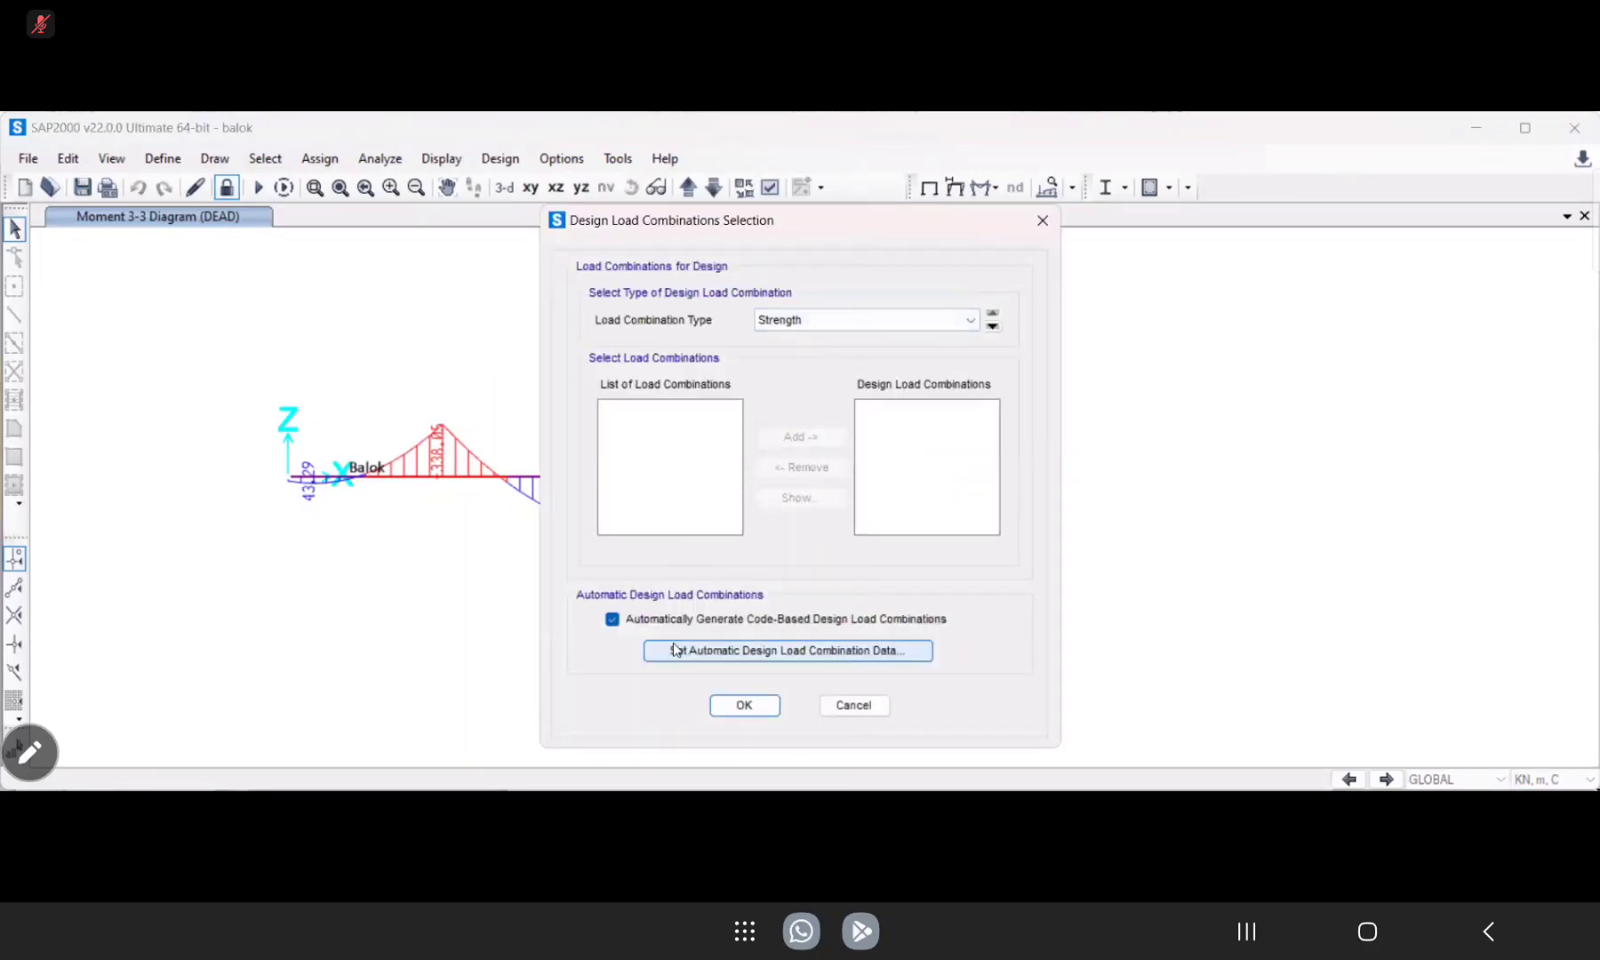
{"action": "left_click", "coordinate": [612, 620]}
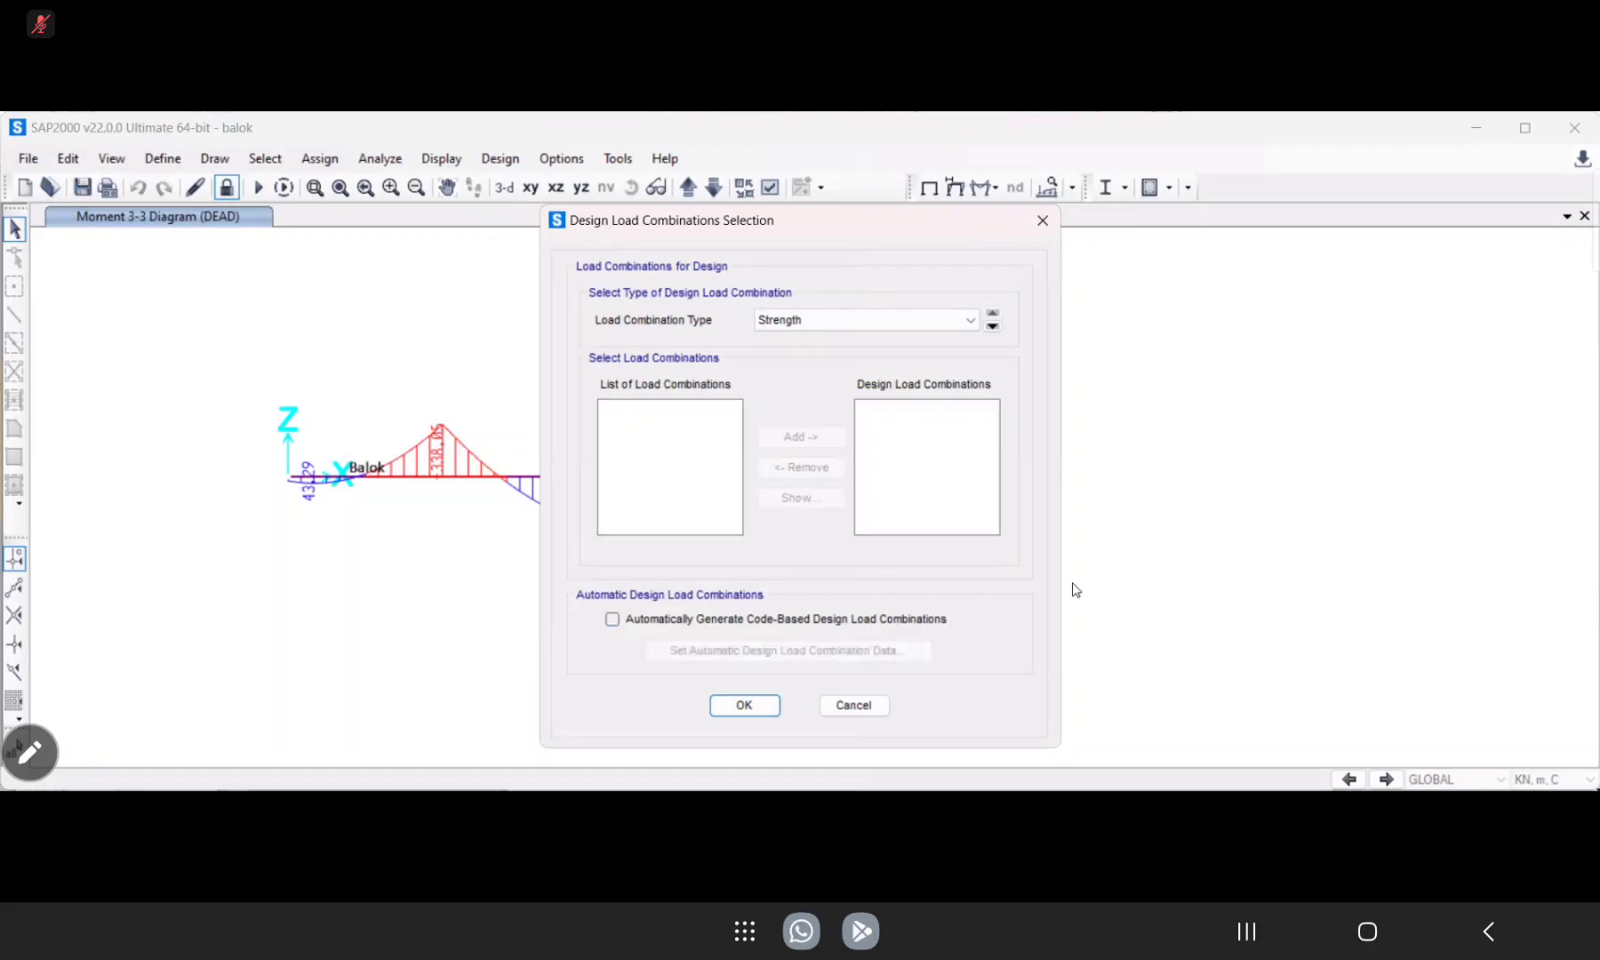
{"action": "left_click", "coordinate": [754, 706]}
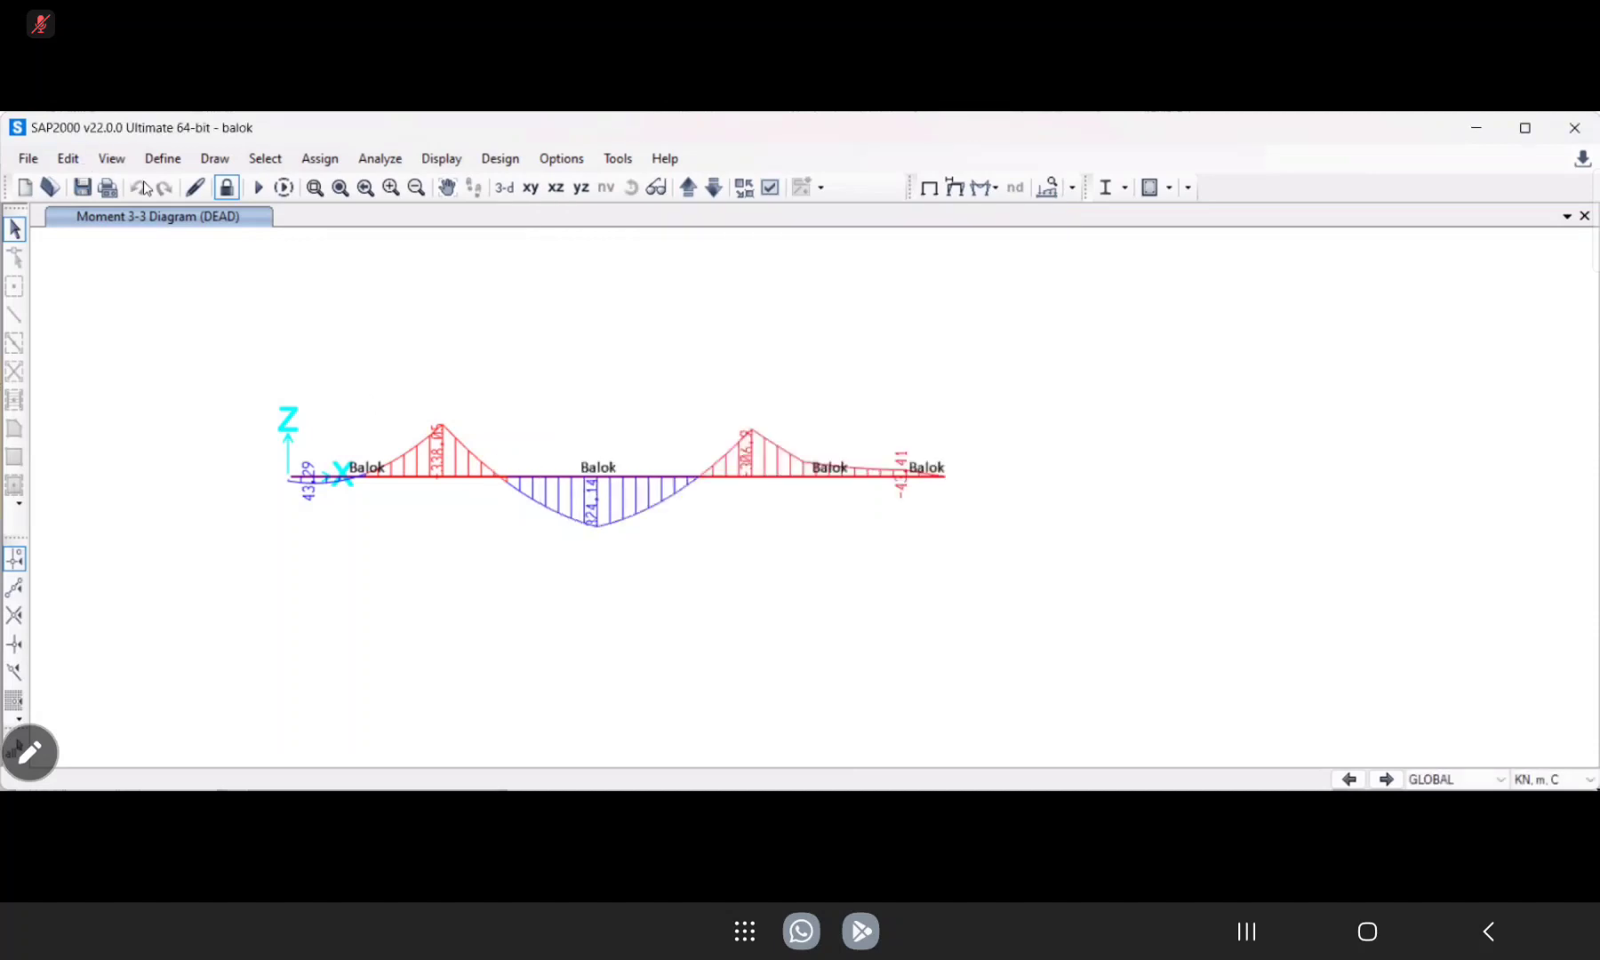
Unlock the model and define a Linear Add load combination containing the DEAD case with scale factor 1,4.
{"action": "left_click", "coordinate": [229, 192]}
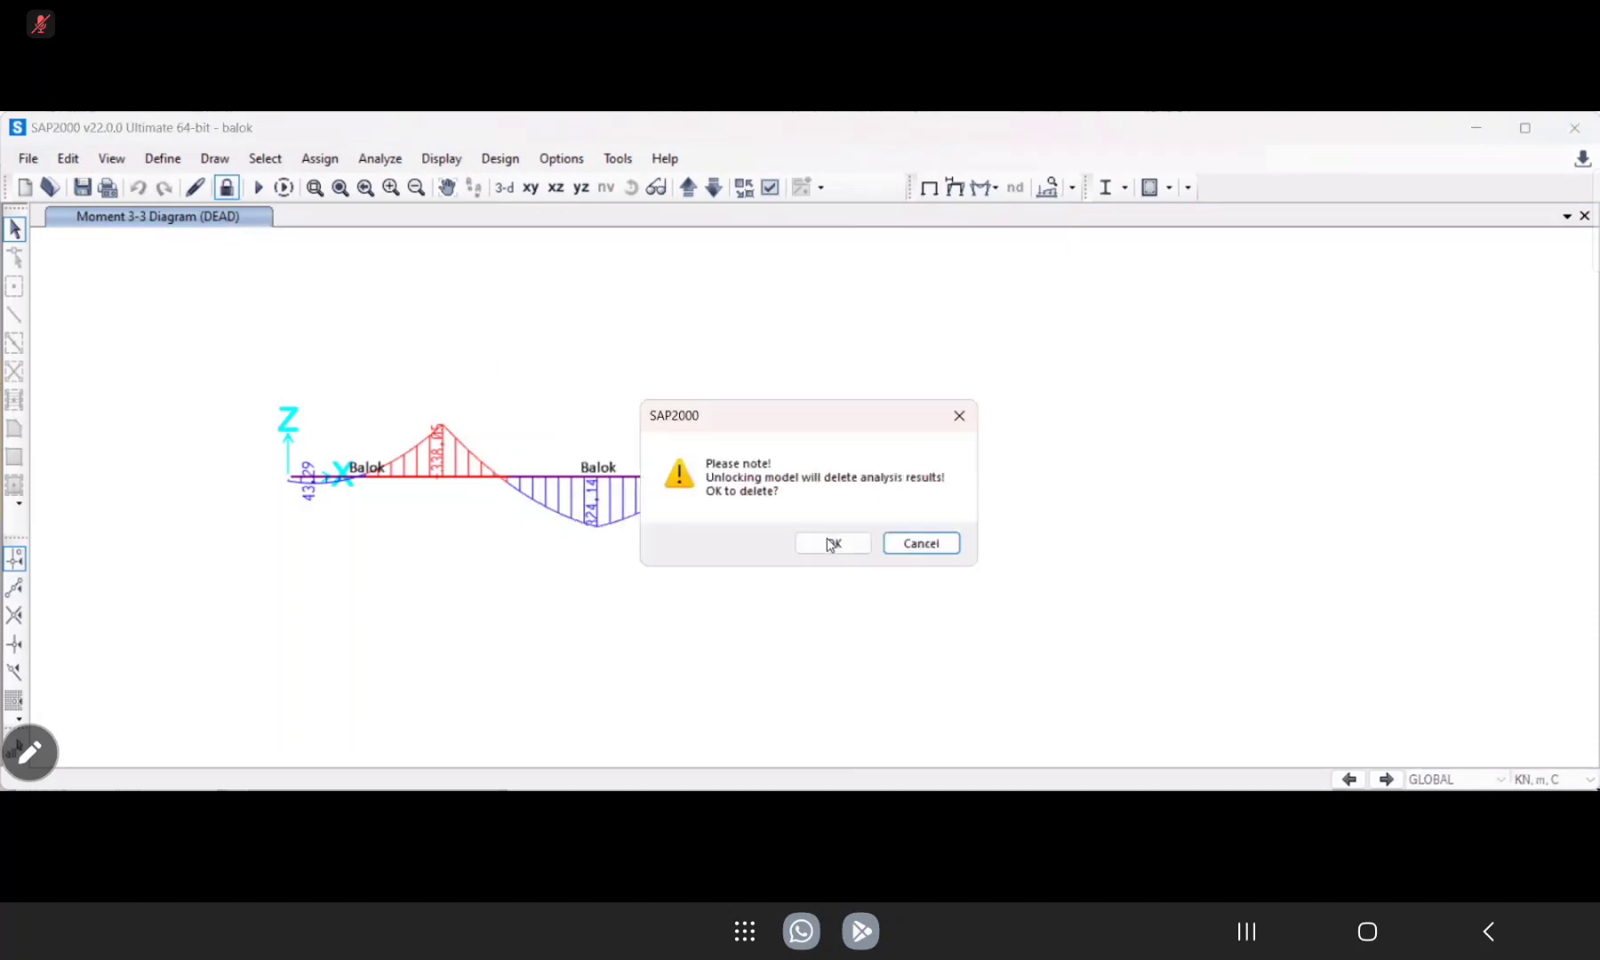
{"action": "left_click", "coordinate": [834, 544]}
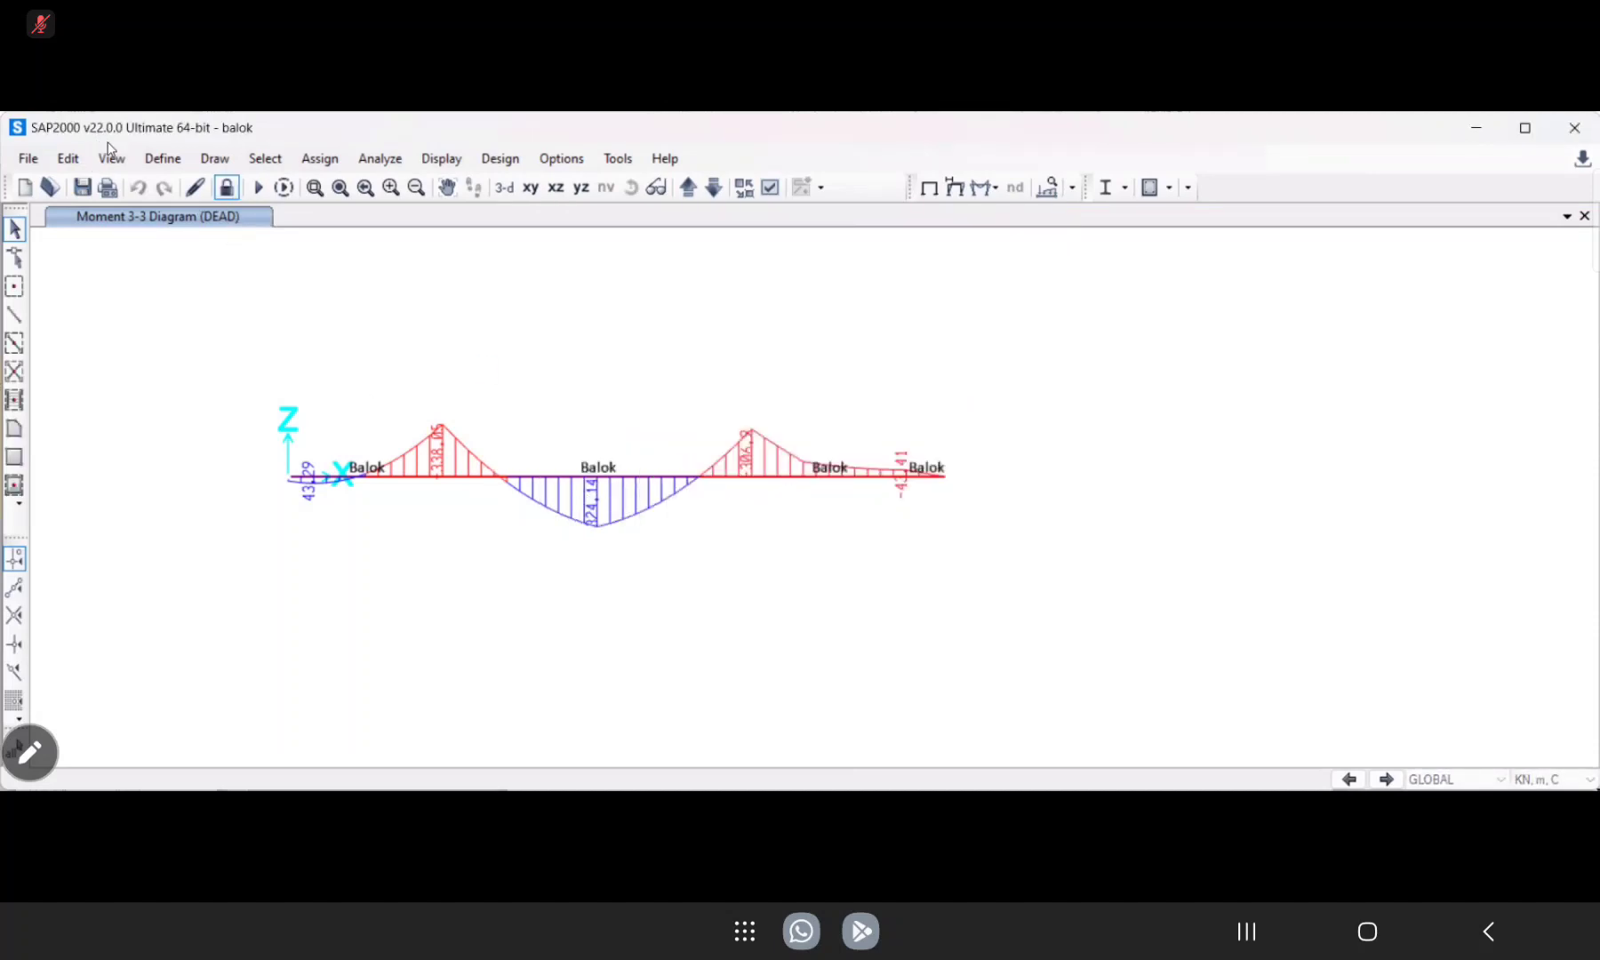
{"action": "left_click", "coordinate": [163, 158]}
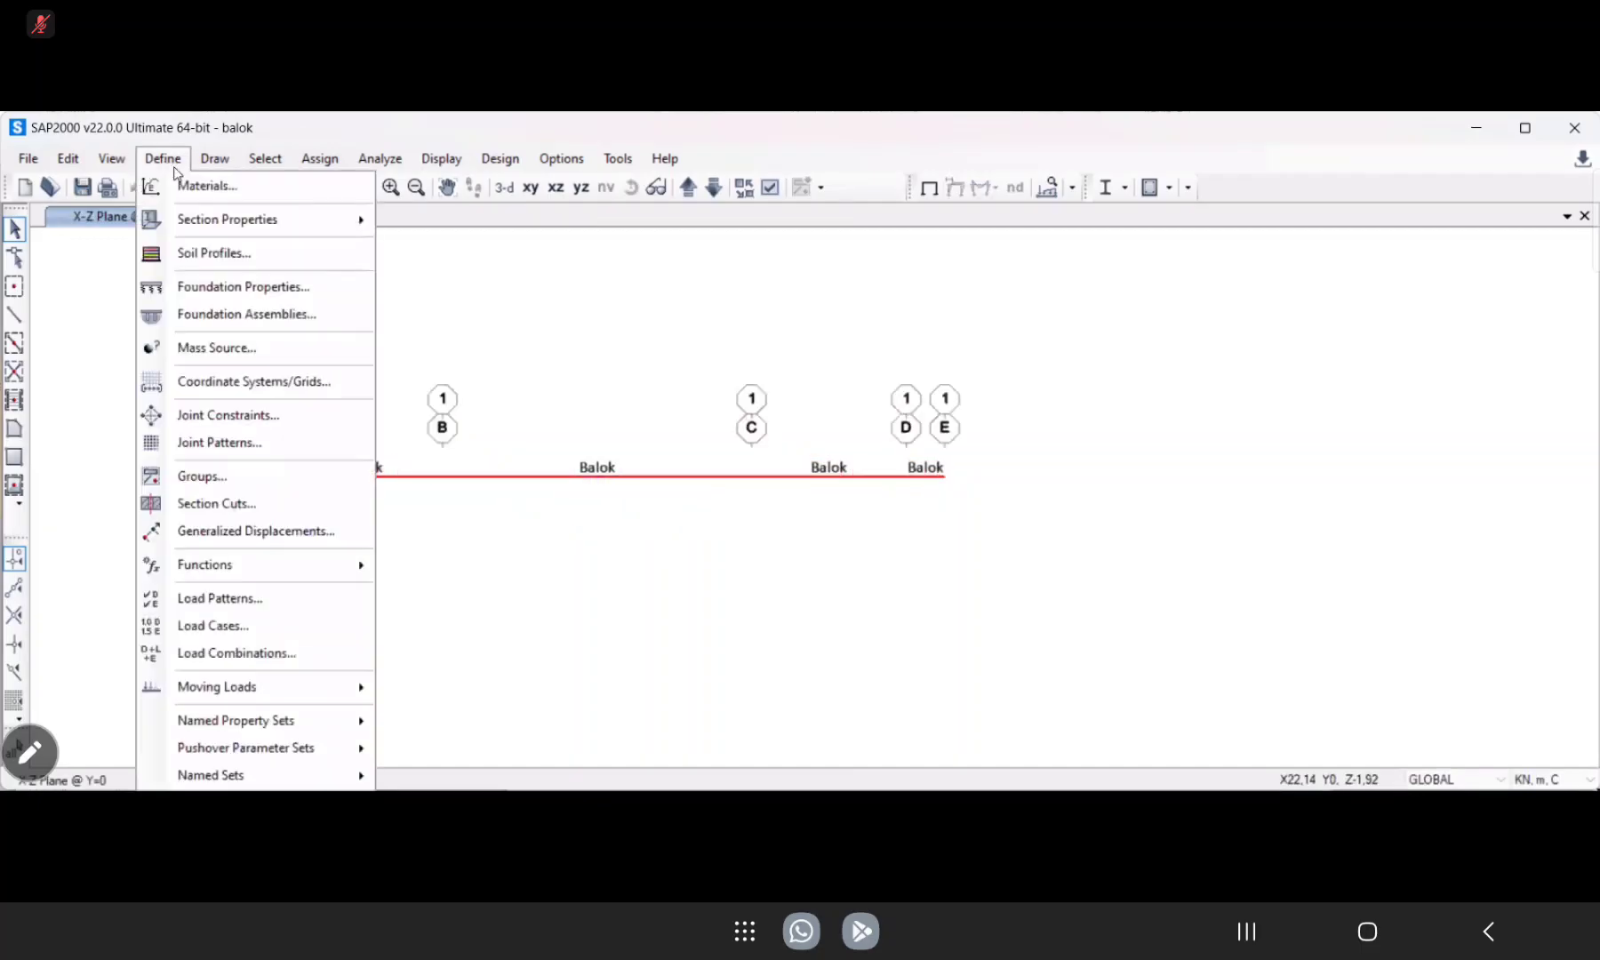
{"action": "left_click", "coordinate": [229, 650]}
{"action": "left_click", "coordinate": [947, 375]}
{"action": "left_click", "coordinate": [947, 530]}
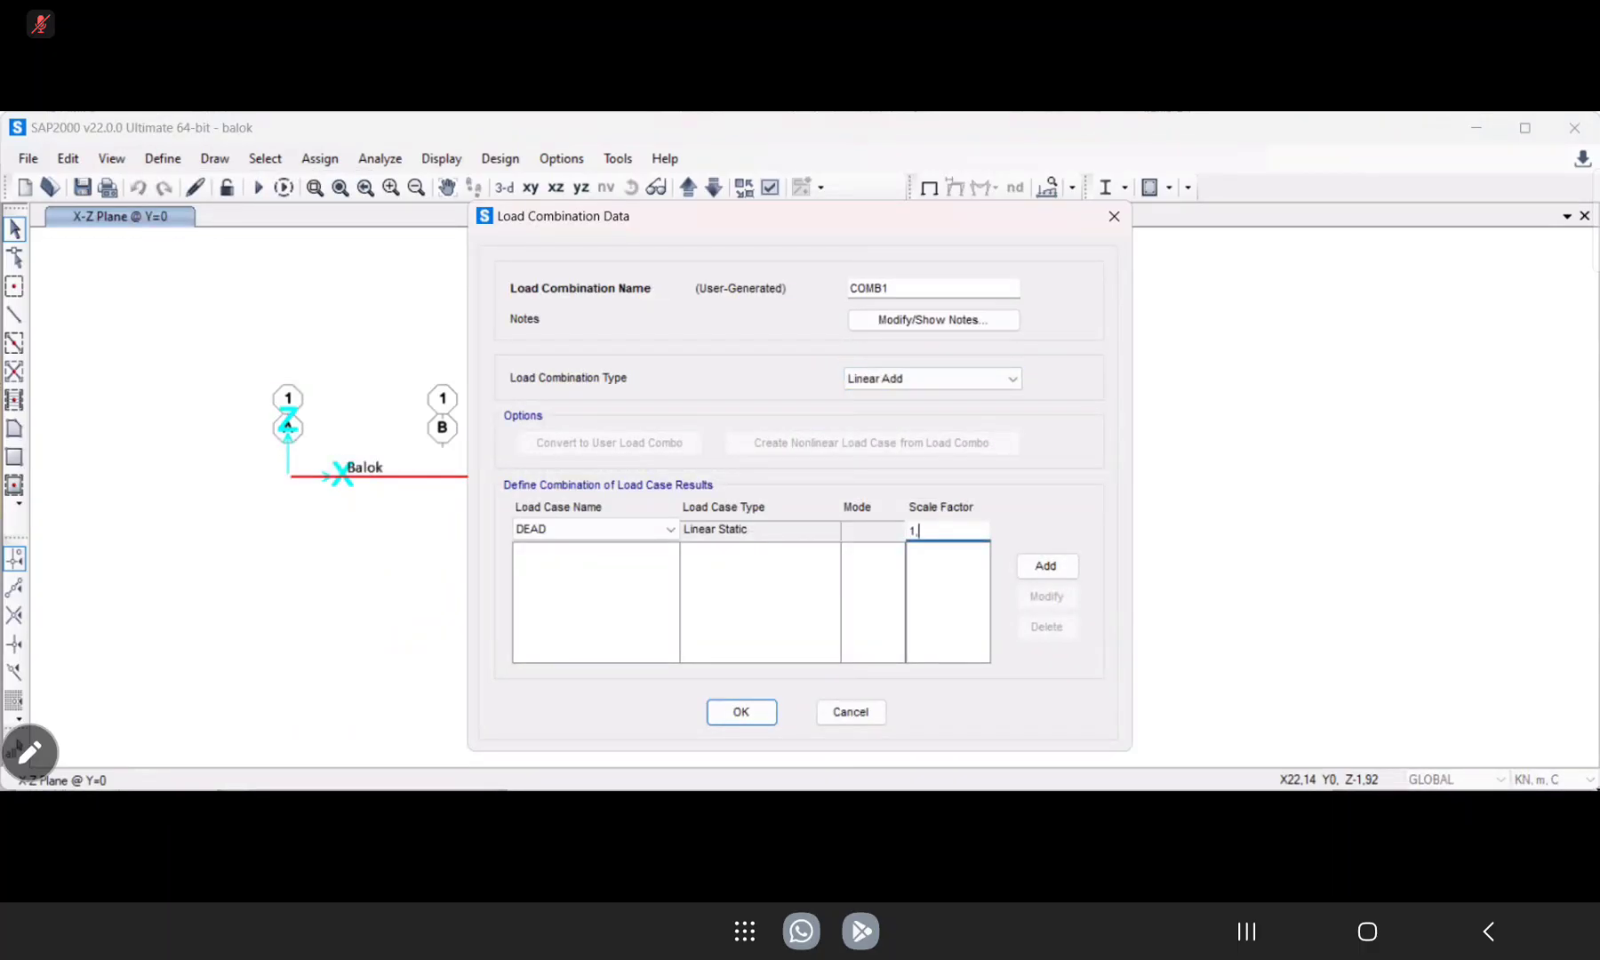
{"action": "type", "text": ",4"}
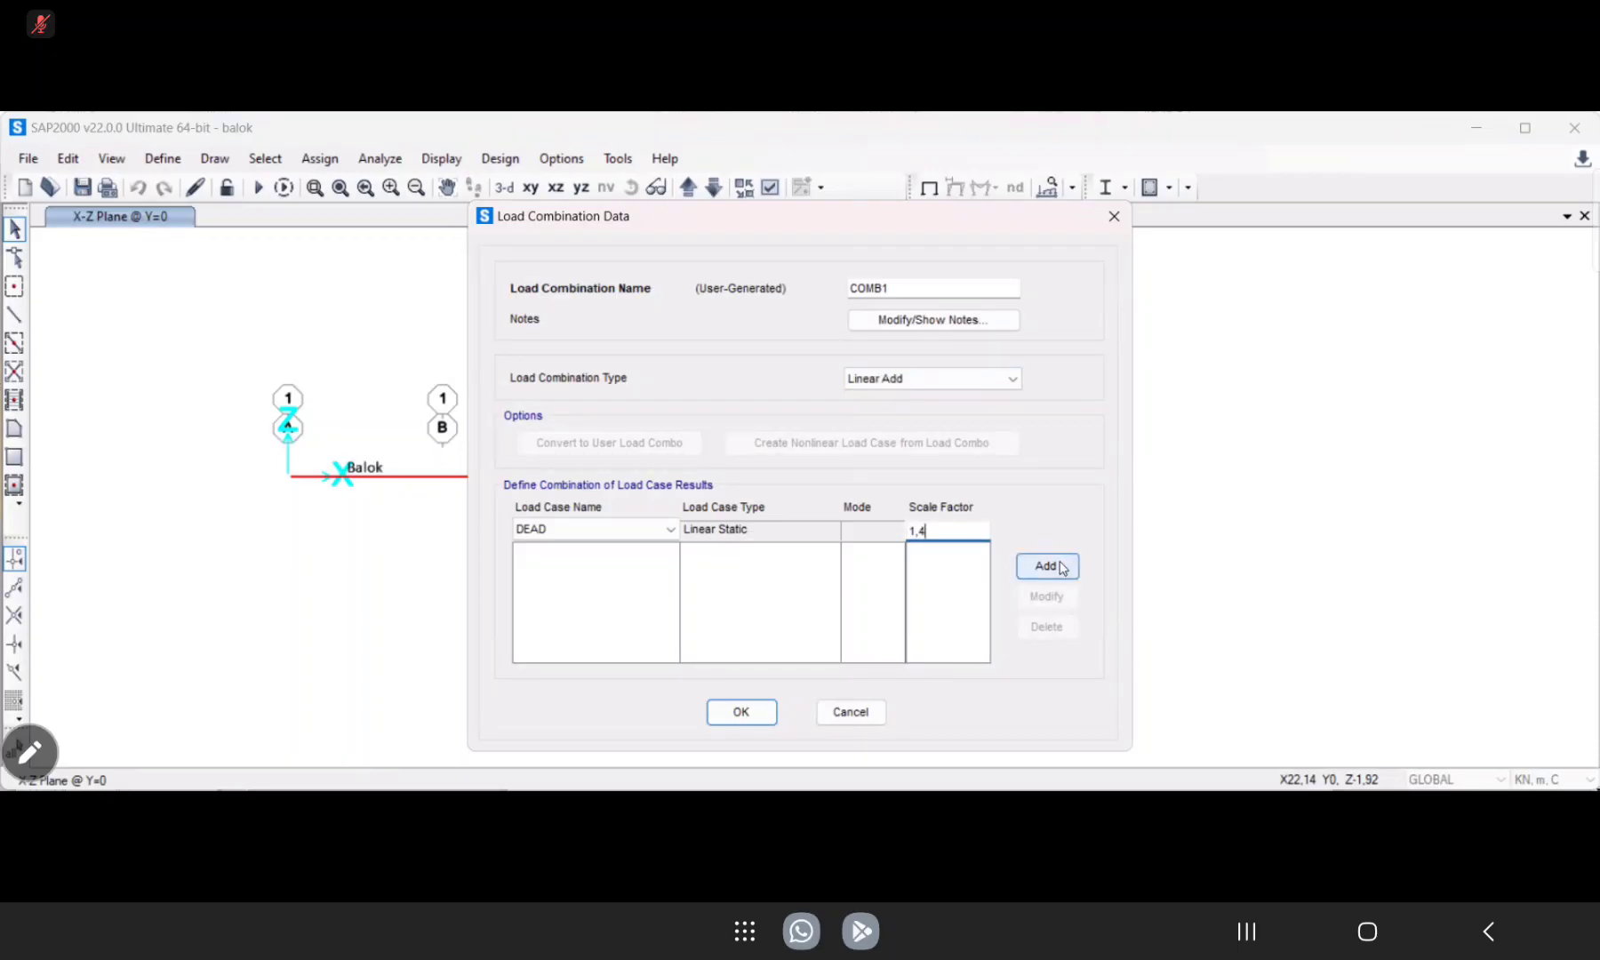
{"action": "left_click", "coordinate": [1046, 566]}
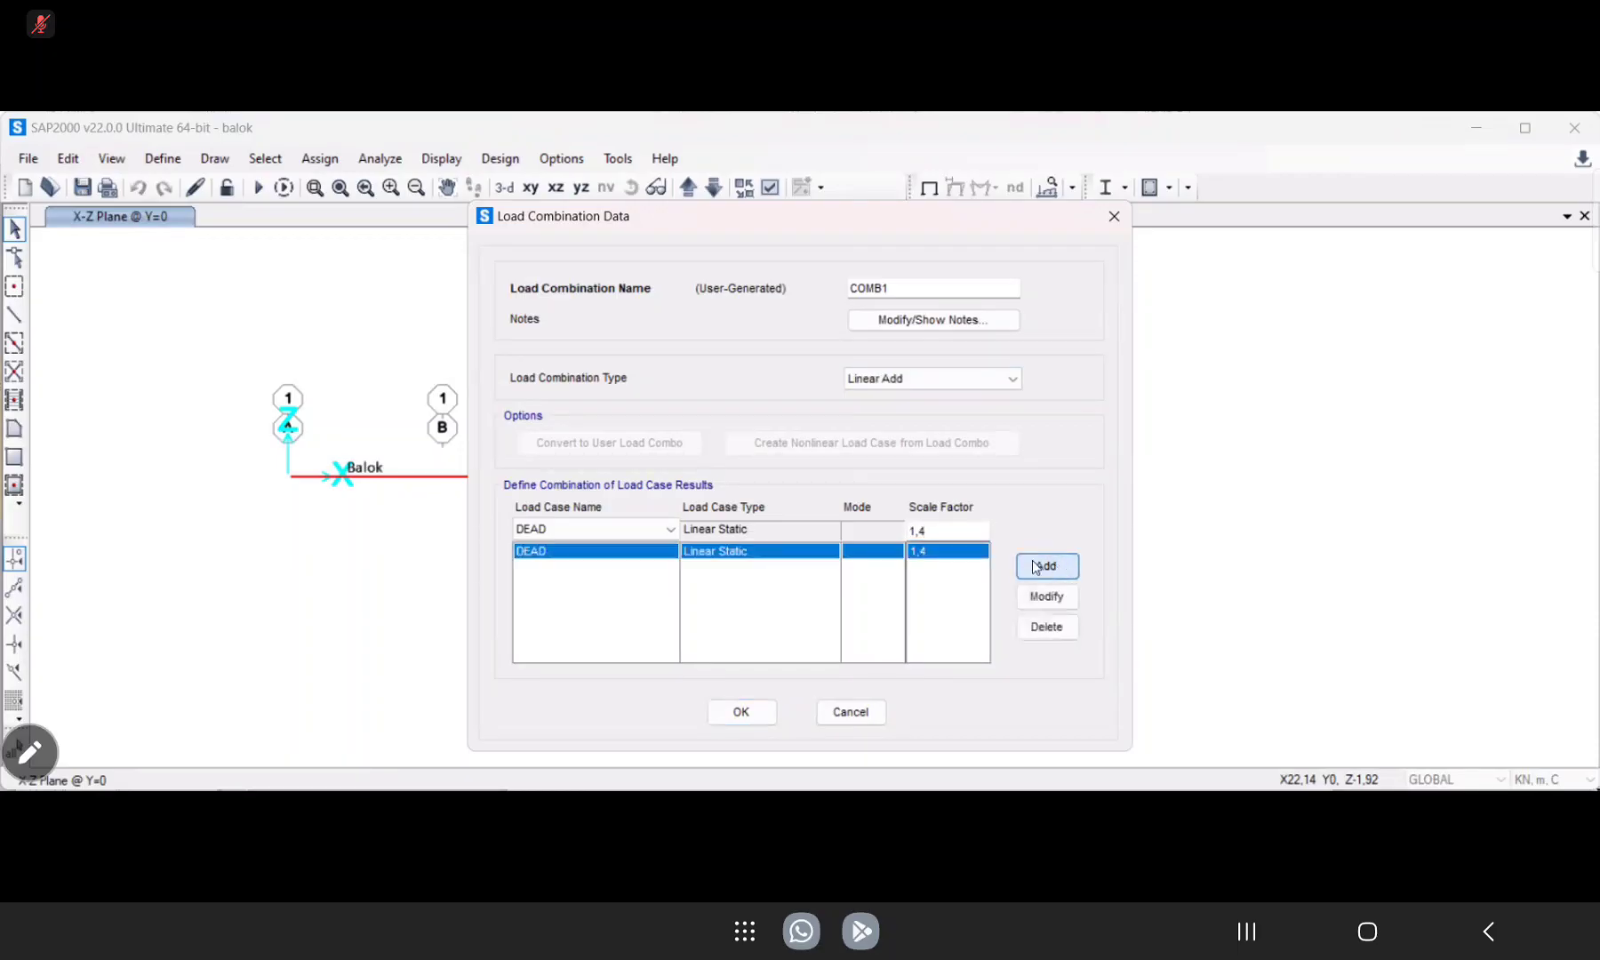
{"action": "left_click", "coordinate": [738, 713]}
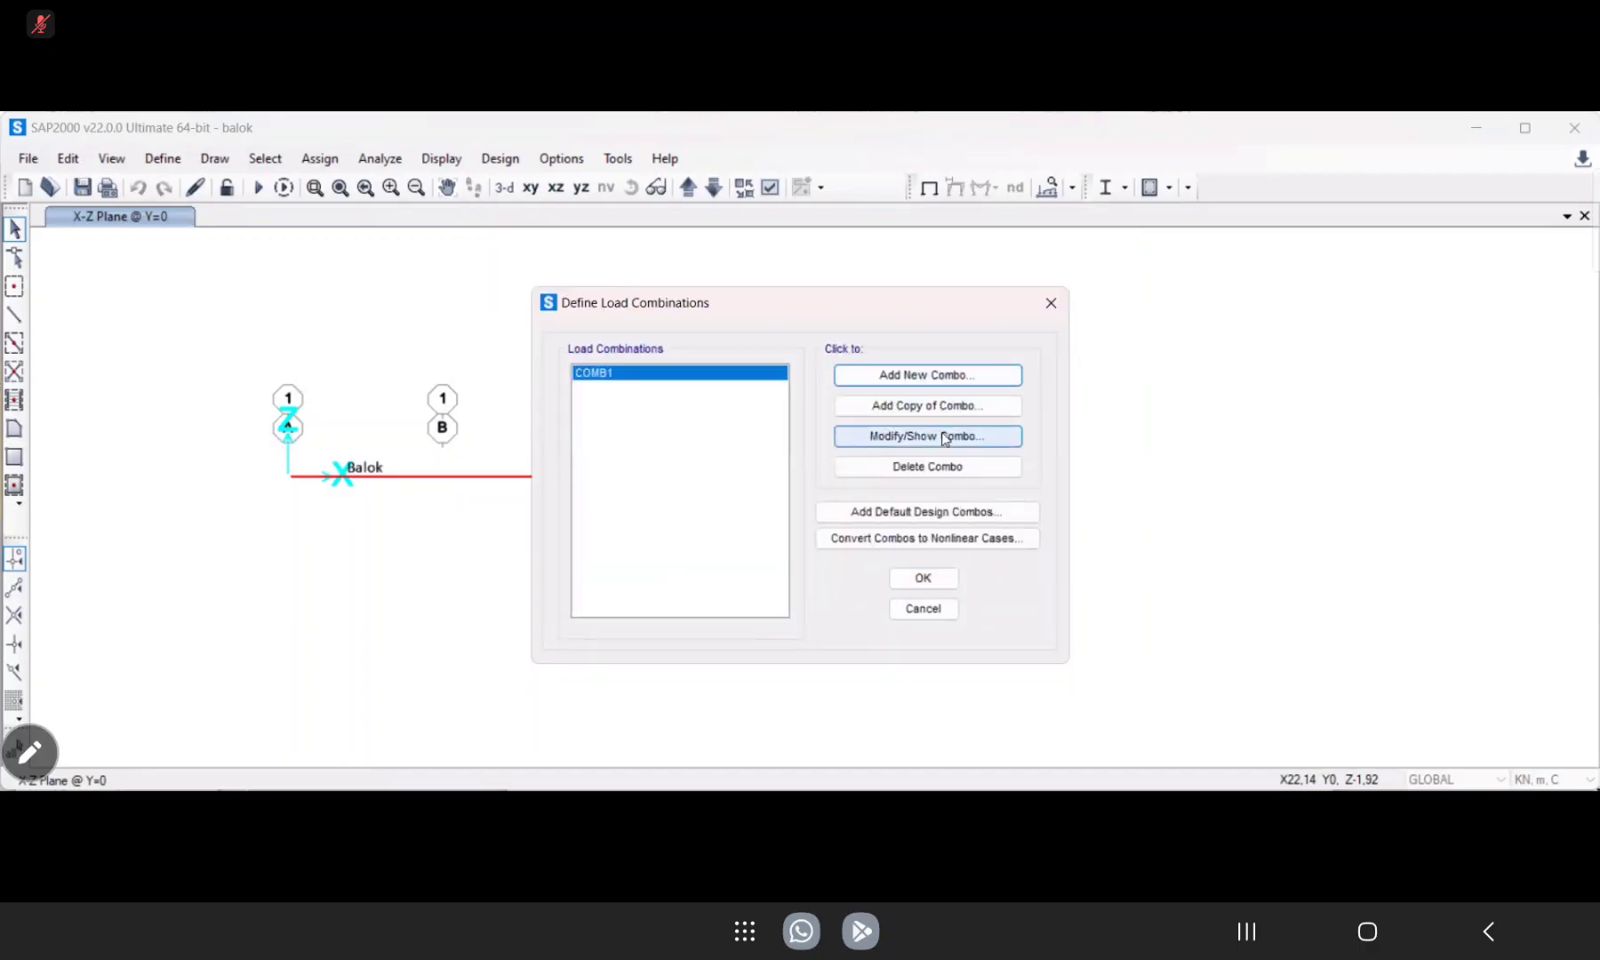
{"action": "key", "text": "Return"}
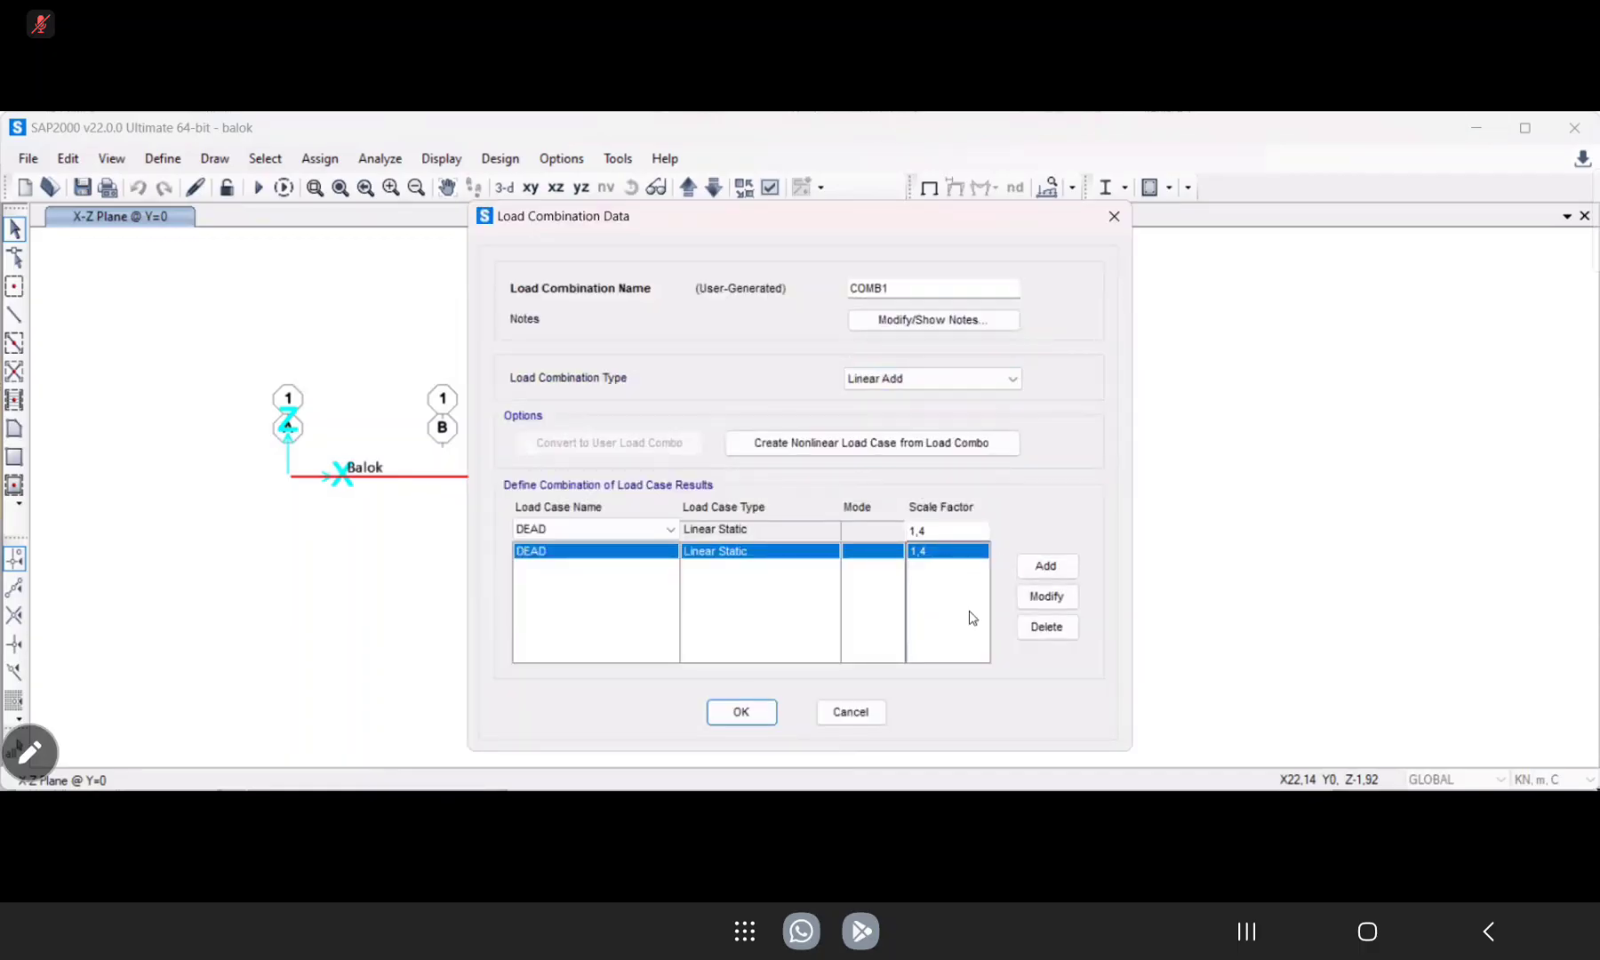
{"action": "left_click", "coordinate": [744, 713]}
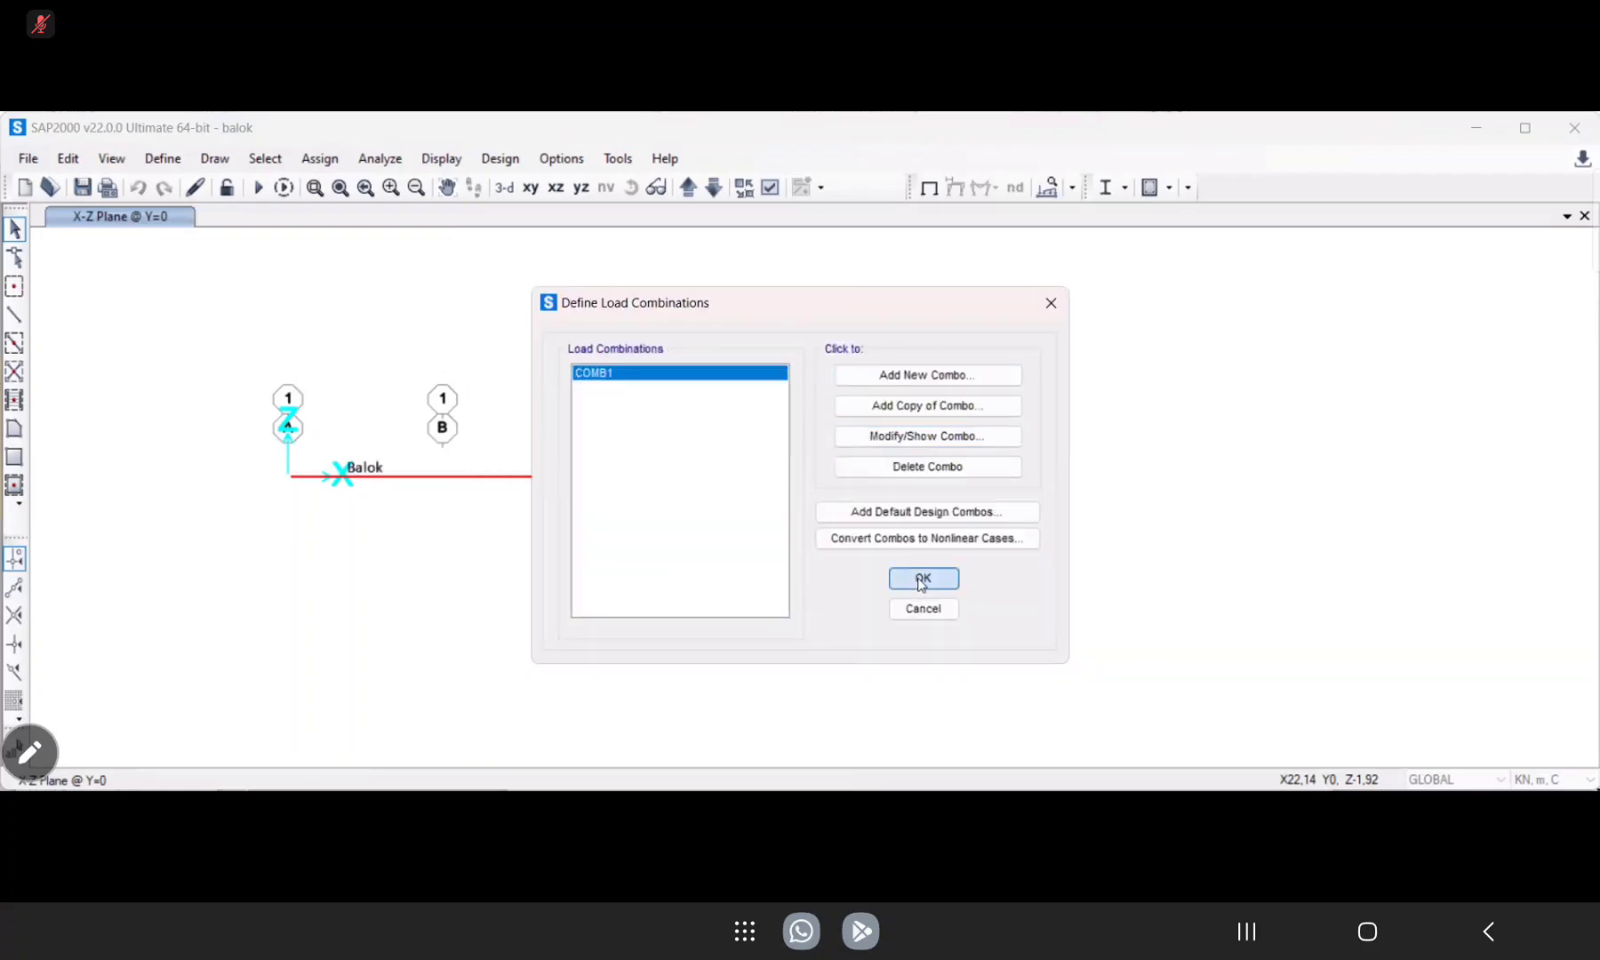
{"action": "left_click", "coordinate": [922, 579]}
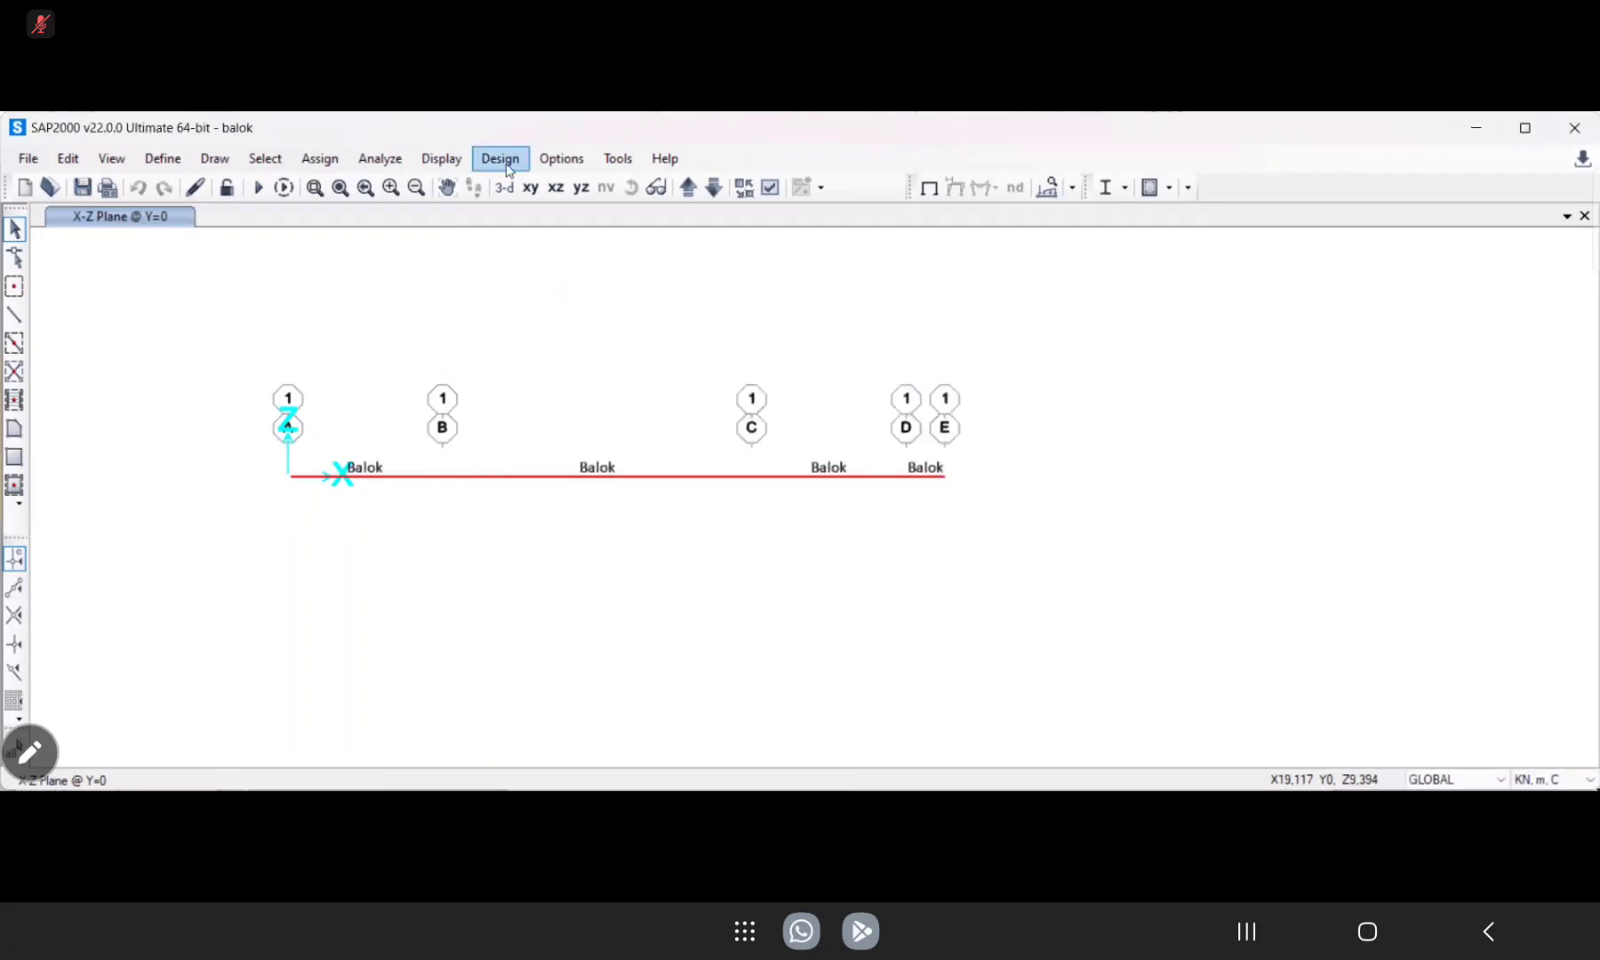
Rerun the analysis and add COMB1 to the strength design load combinations for concrete frame design.
{"action": "left_click", "coordinate": [258, 186]}
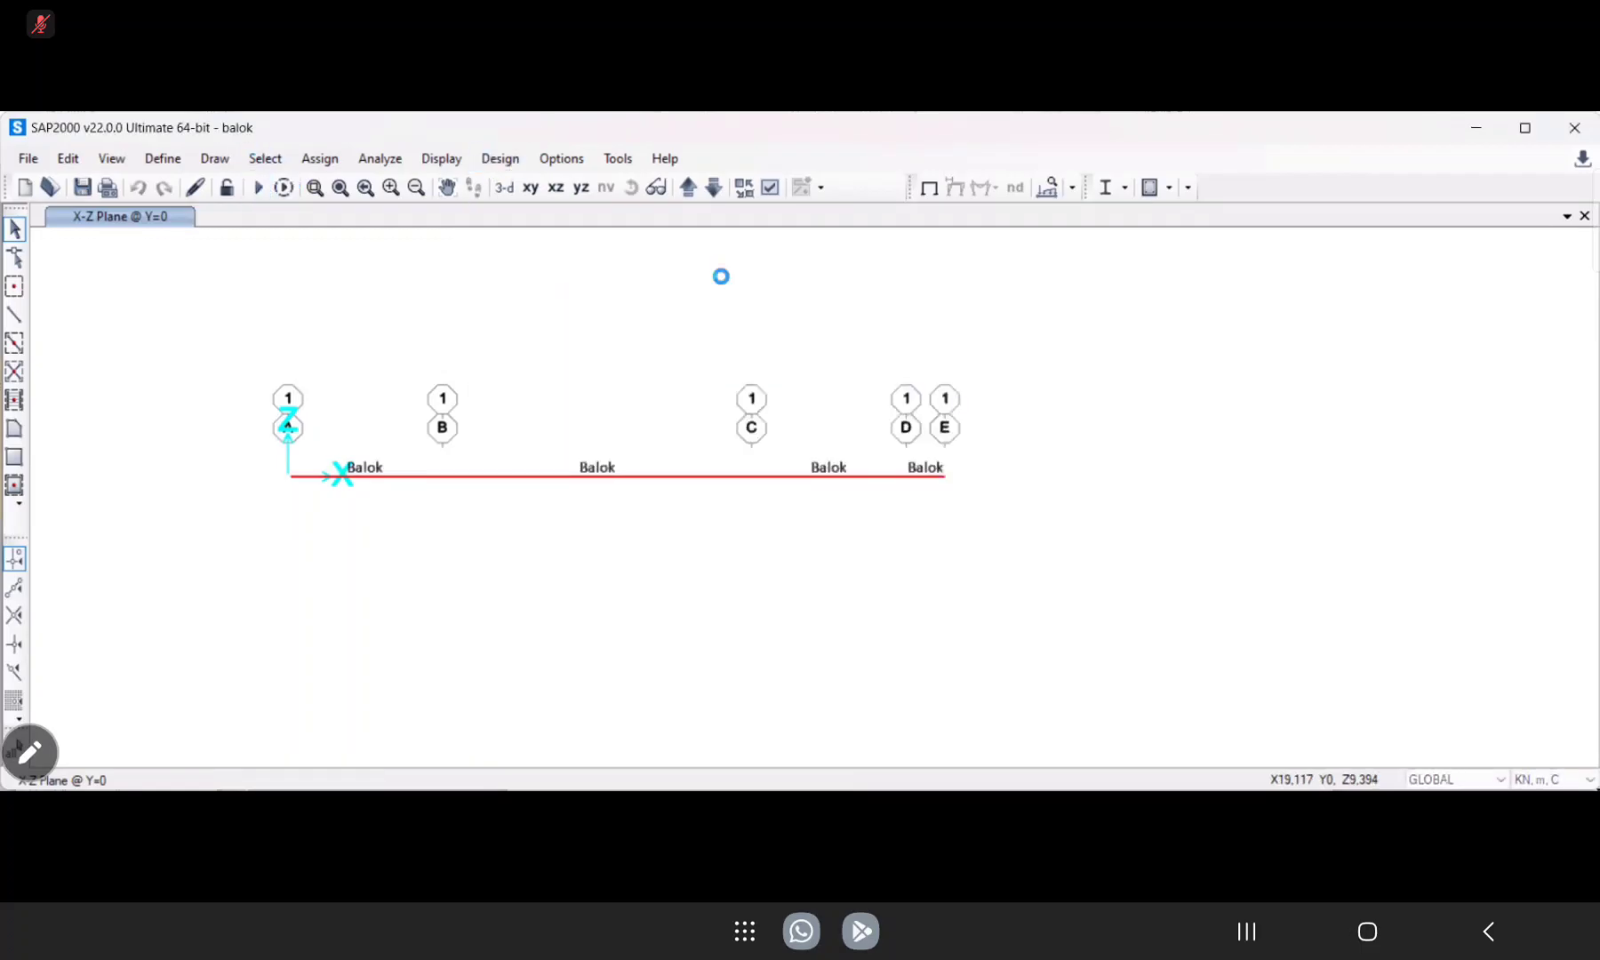
{"action": "left_click", "coordinate": [1027, 594]}
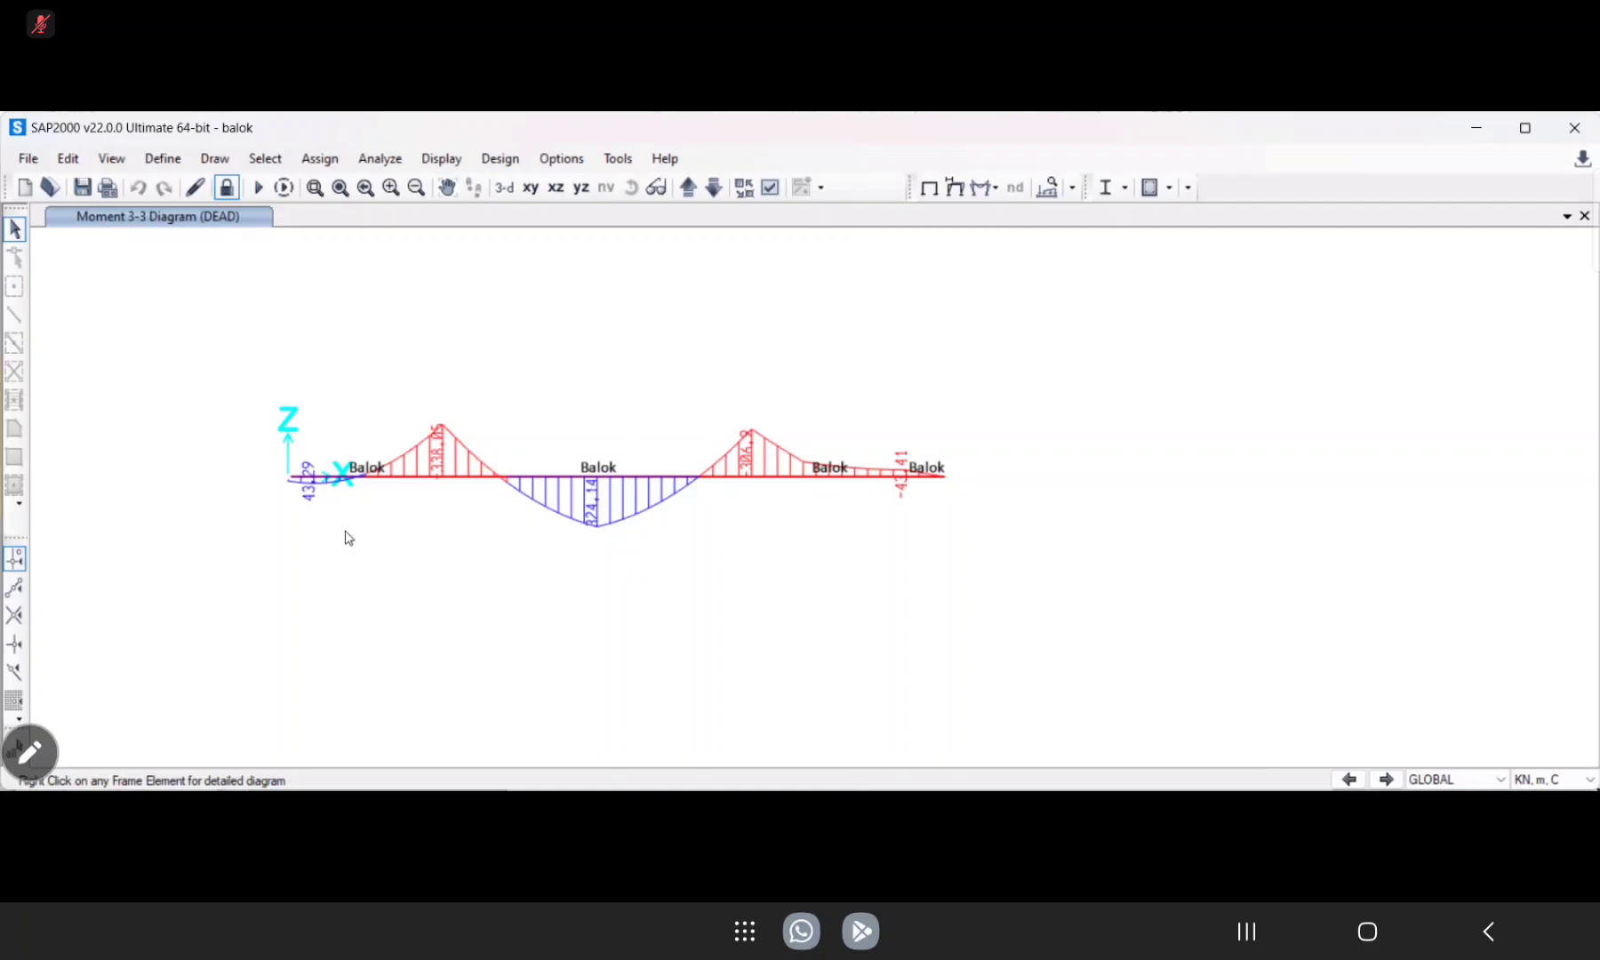
{"action": "left_click", "coordinate": [500, 158]}
{"action": "mouse_move", "coordinate": [732, 217]}
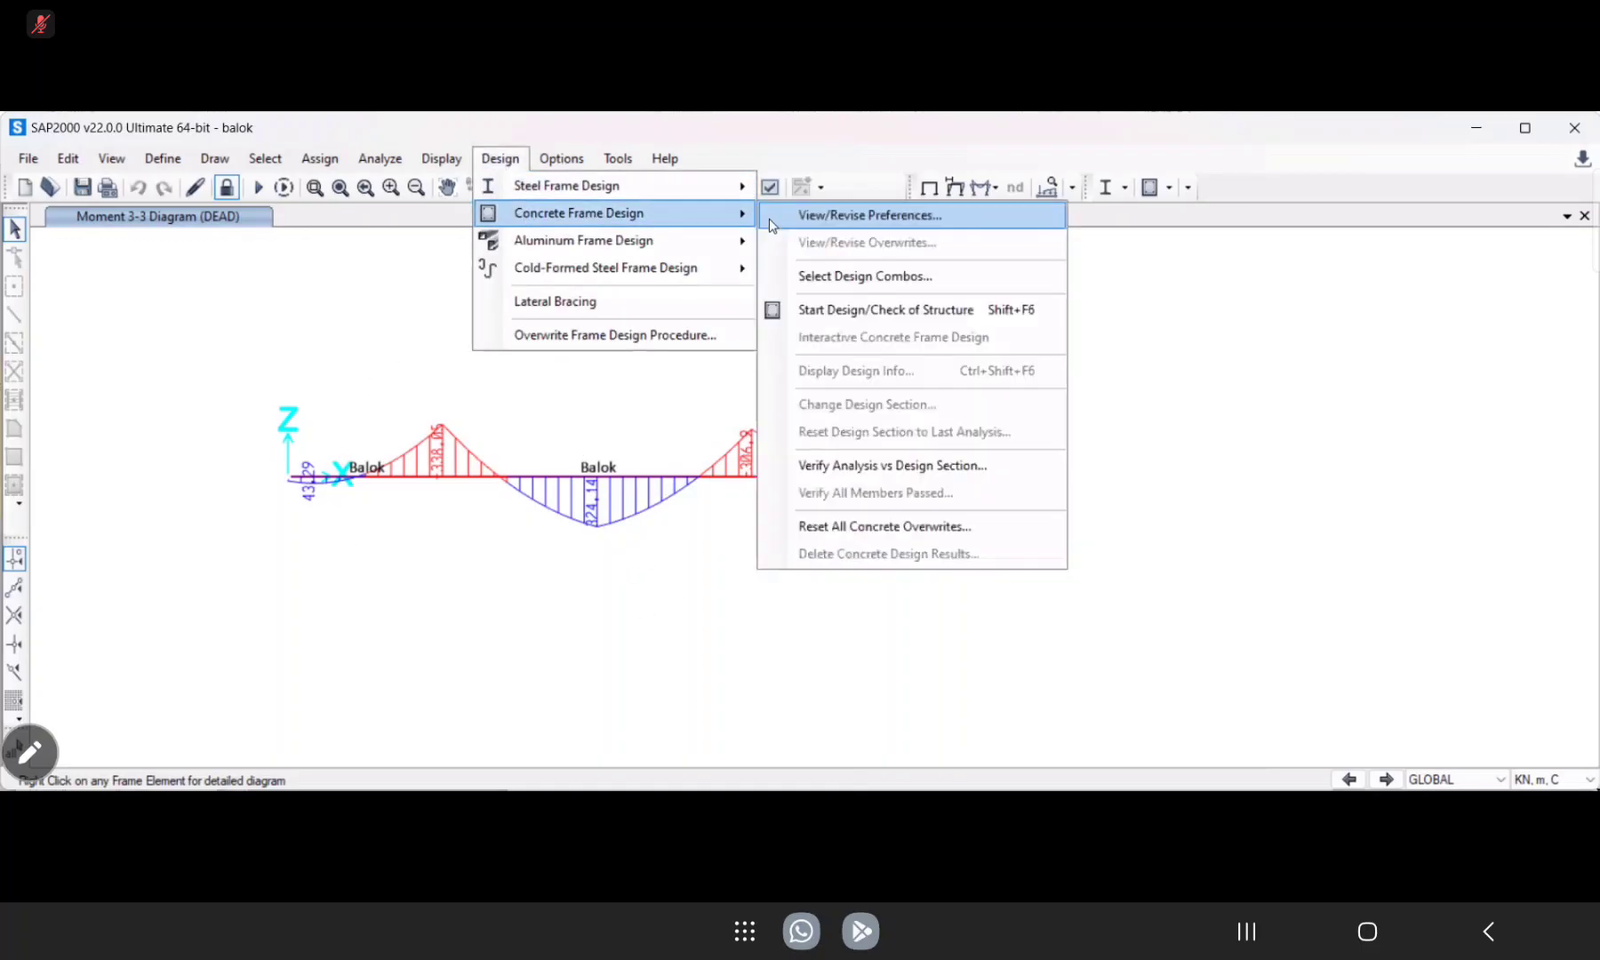
{"action": "left_click", "coordinate": [982, 311]}
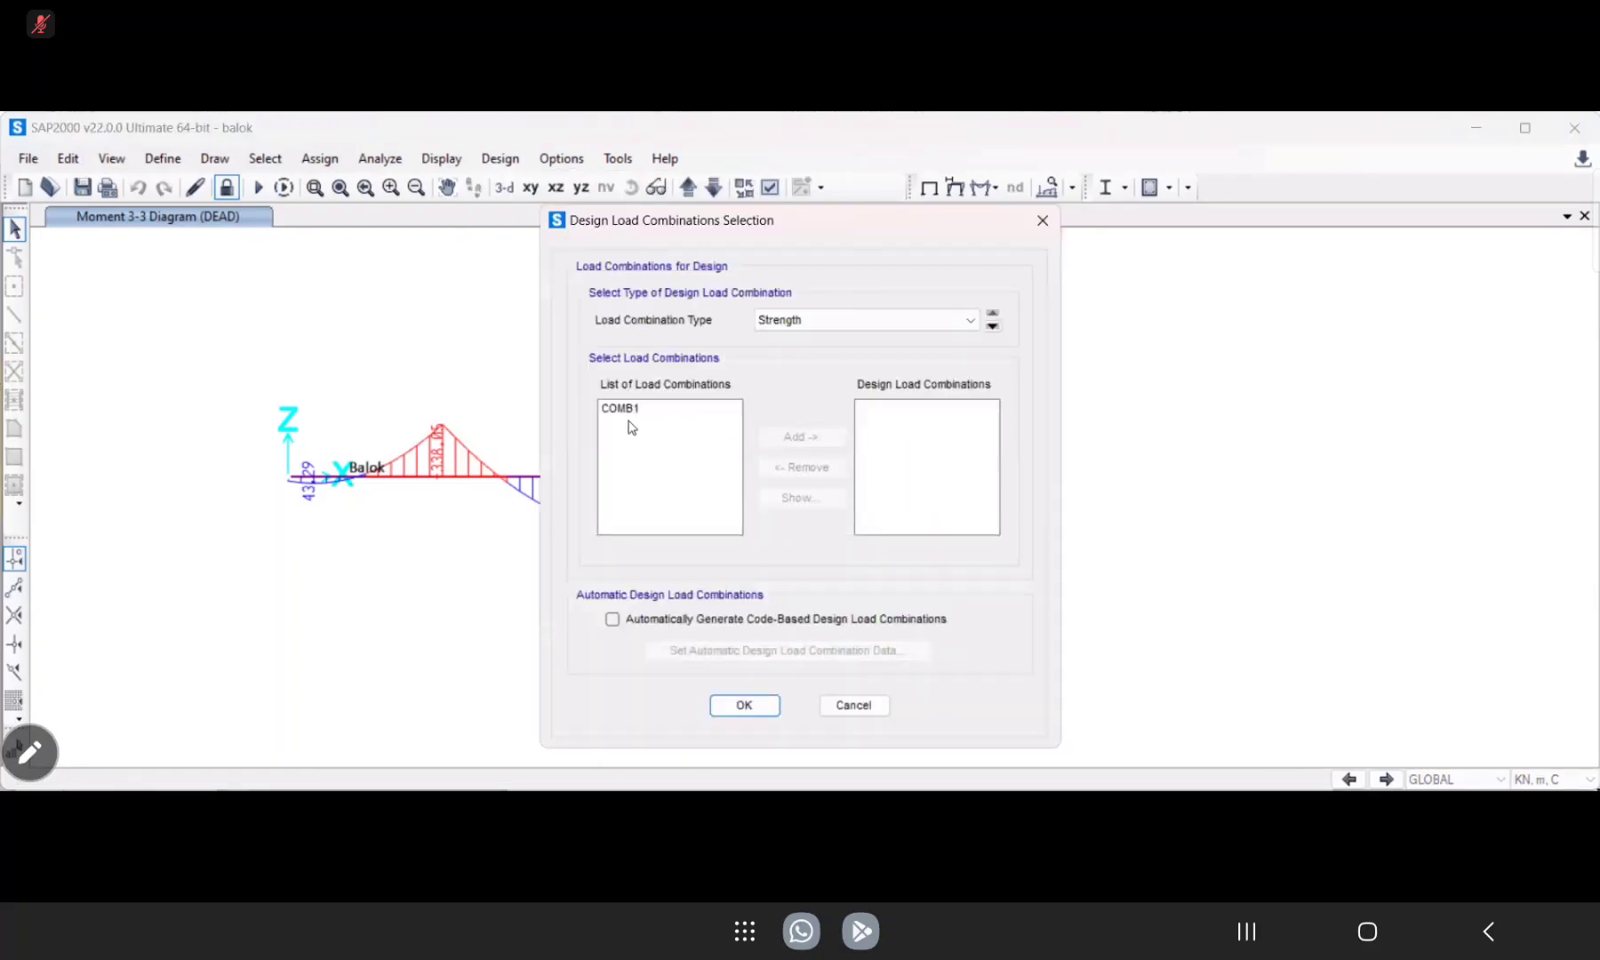
{"action": "left_click", "coordinate": [631, 410]}
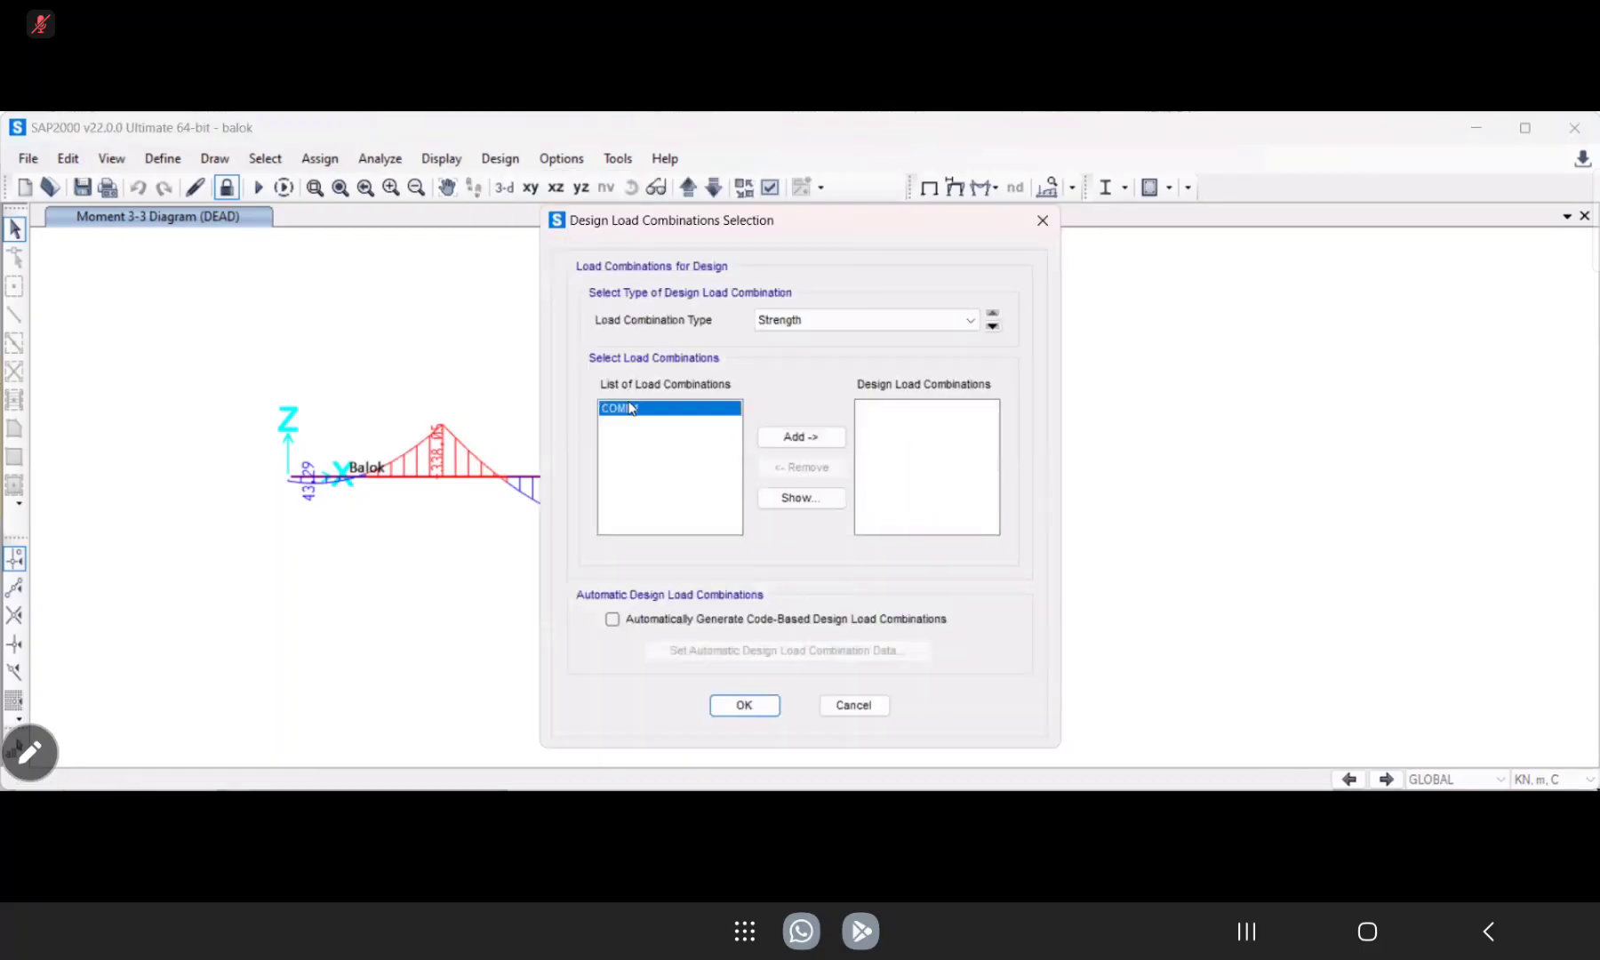
{"action": "left_click", "coordinate": [777, 438]}
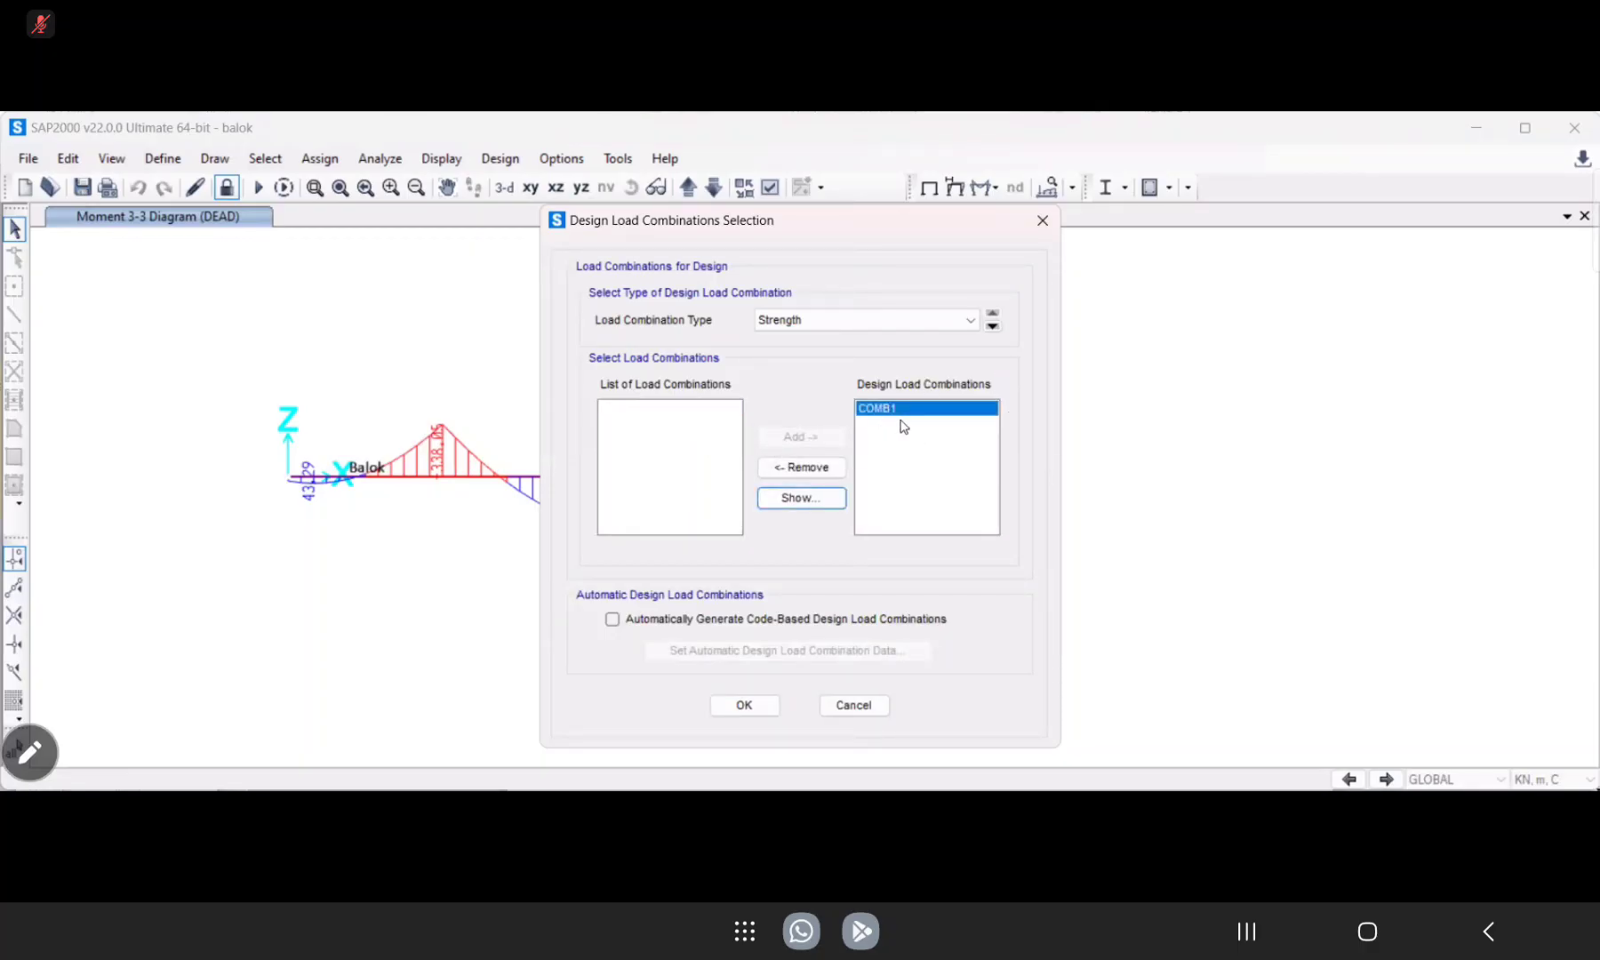
{"action": "left_click", "coordinate": [765, 717]}
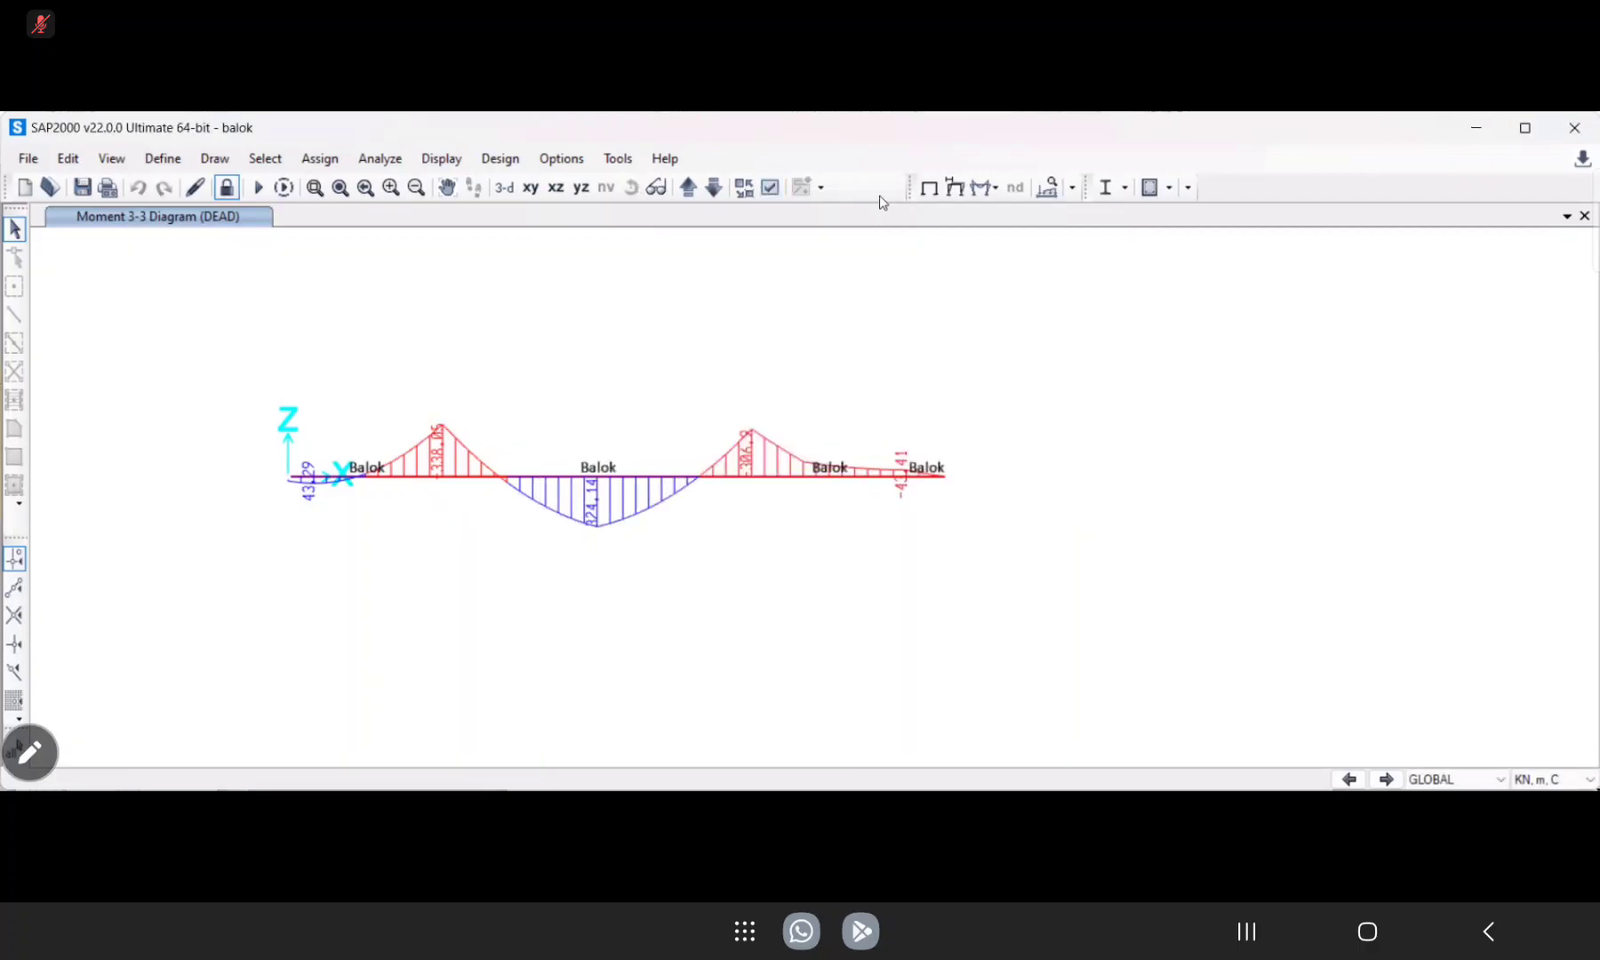
Run the concrete frame design check of the structure.
{"action": "left_click", "coordinate": [500, 158]}
{"action": "mouse_move", "coordinate": [551, 212]}
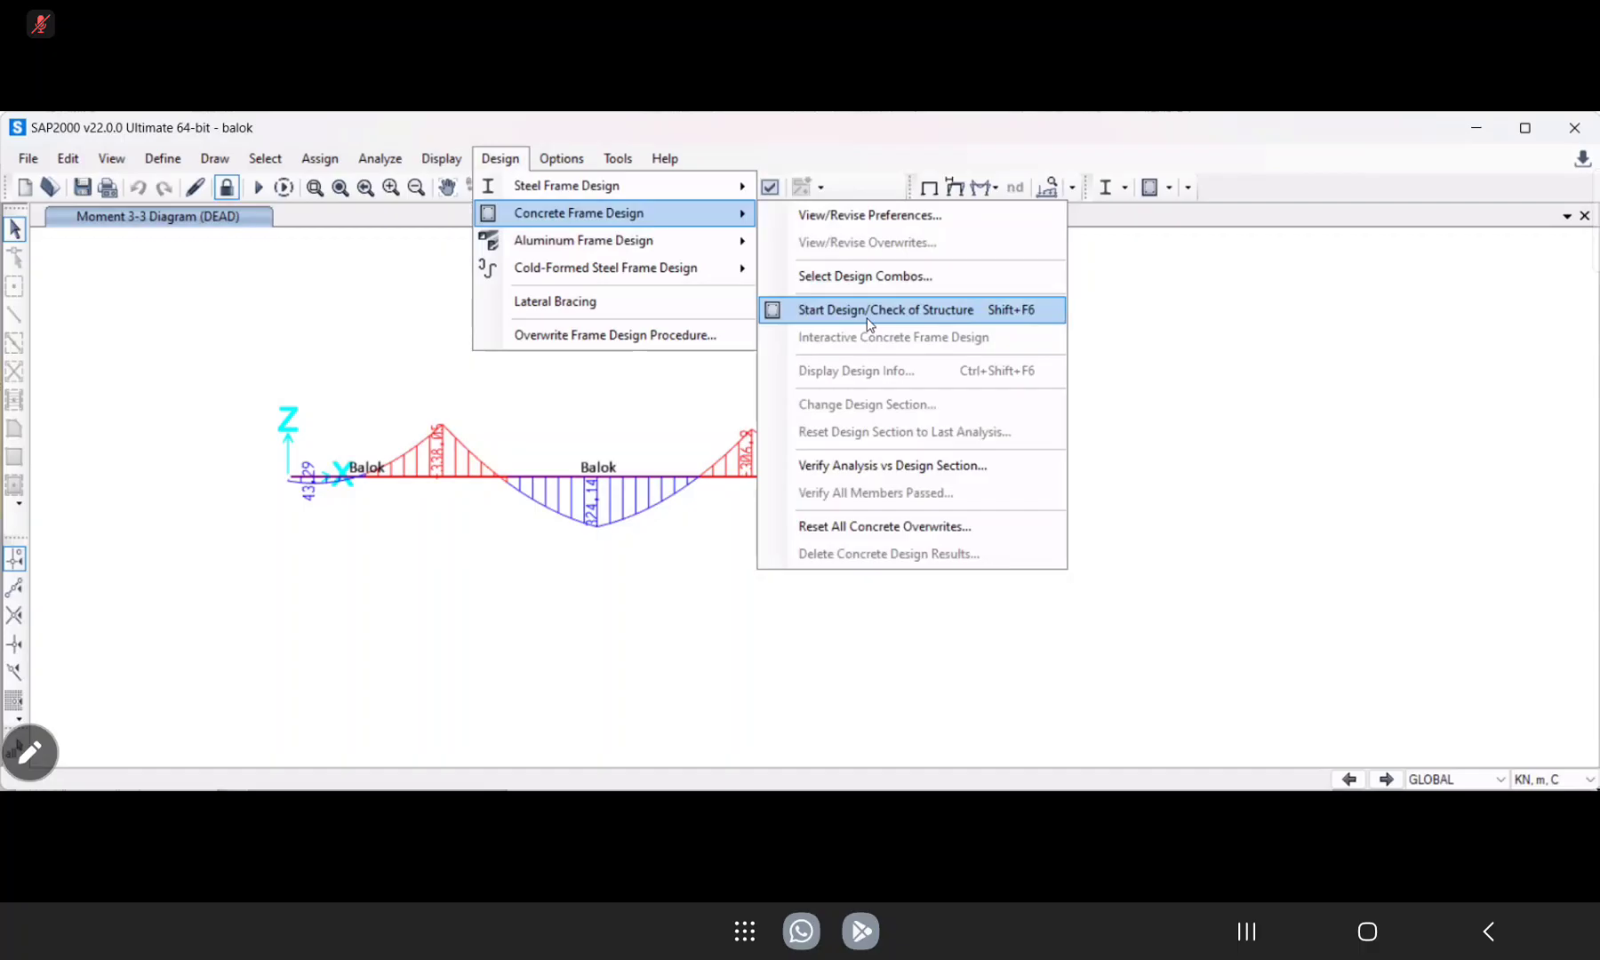
{"action": "left_click", "coordinate": [874, 311]}
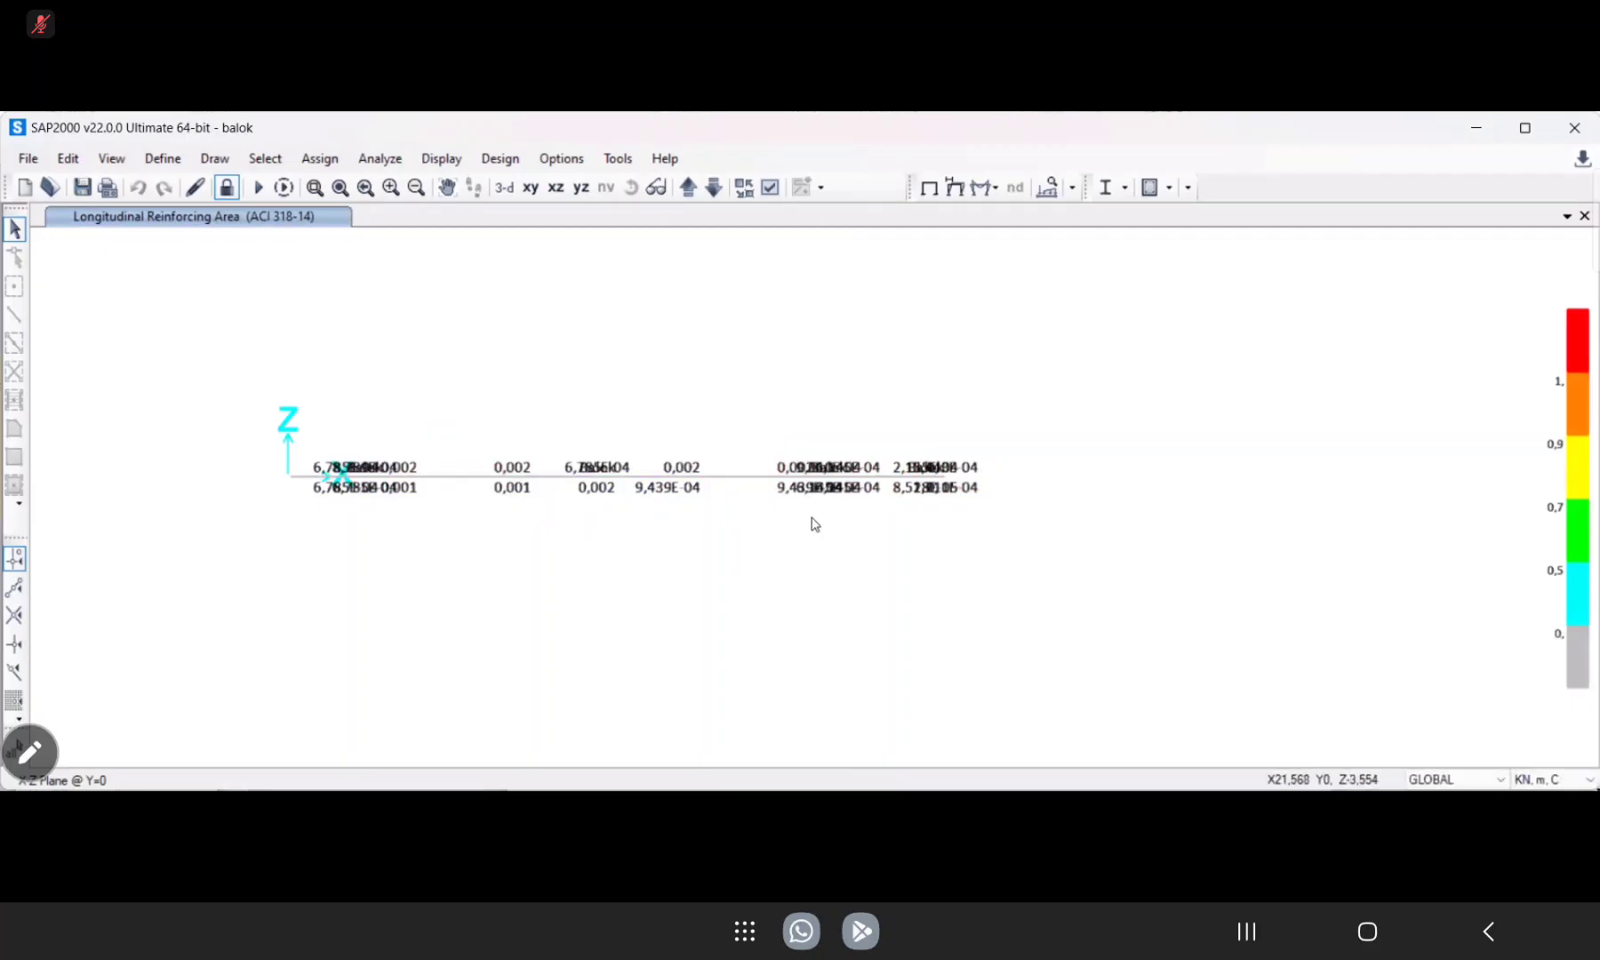
Hide the frame section labels in the longitudinal reinforcing area view.
{"action": "left_click", "coordinate": [771, 188]}
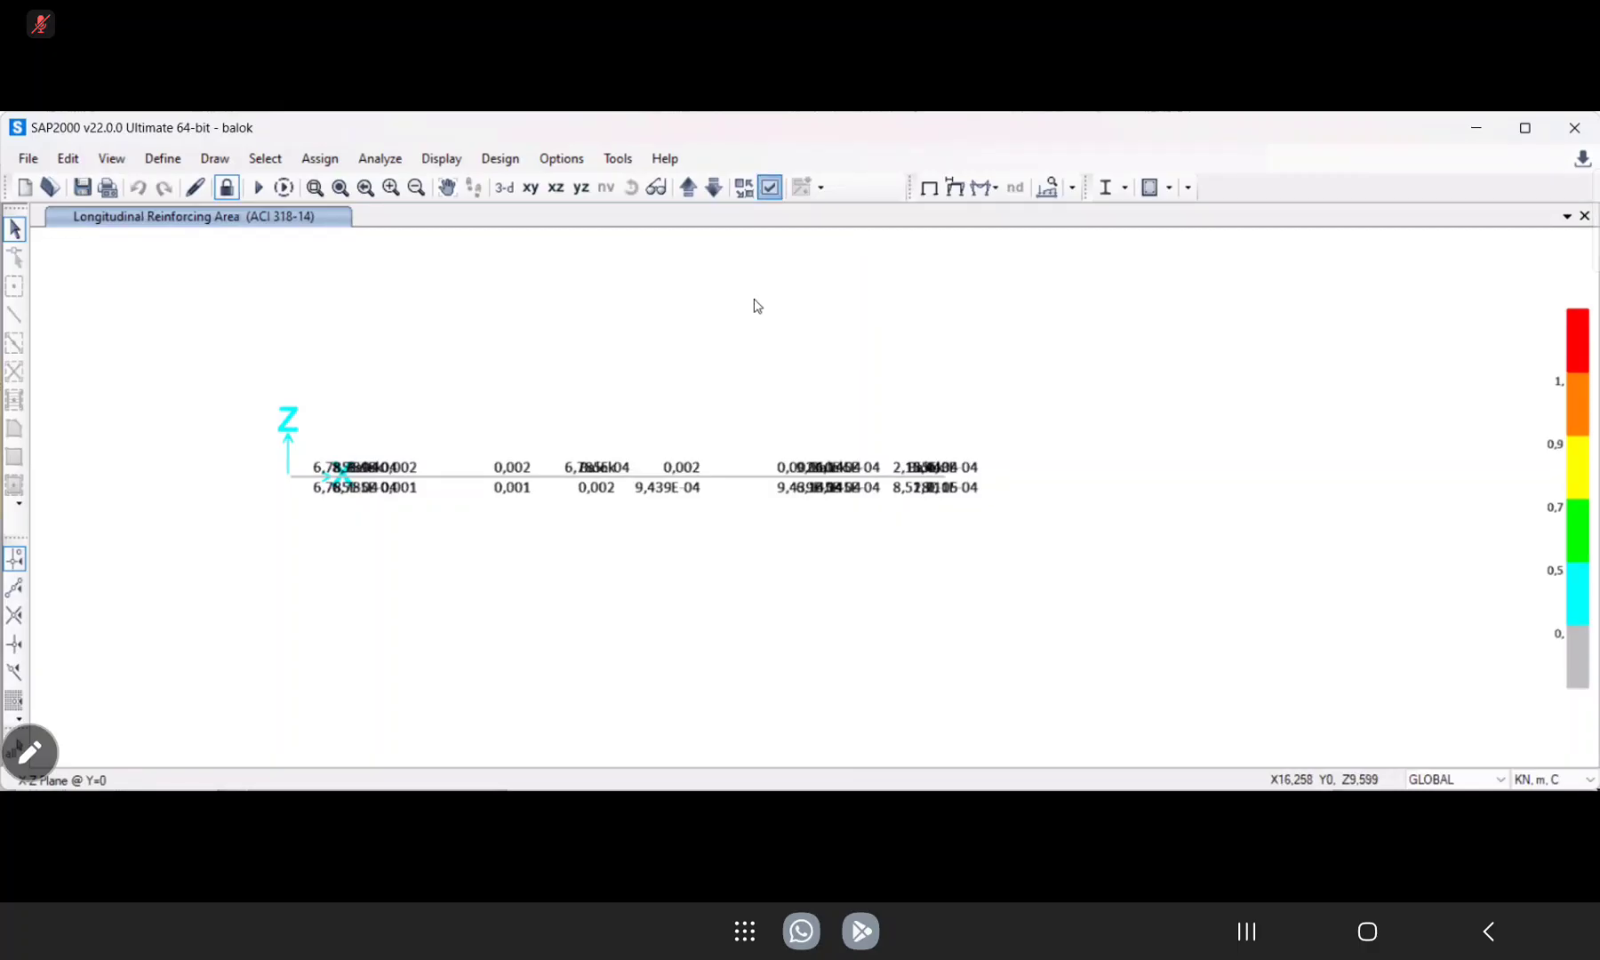
{"action": "left_click", "coordinate": [592, 459]}
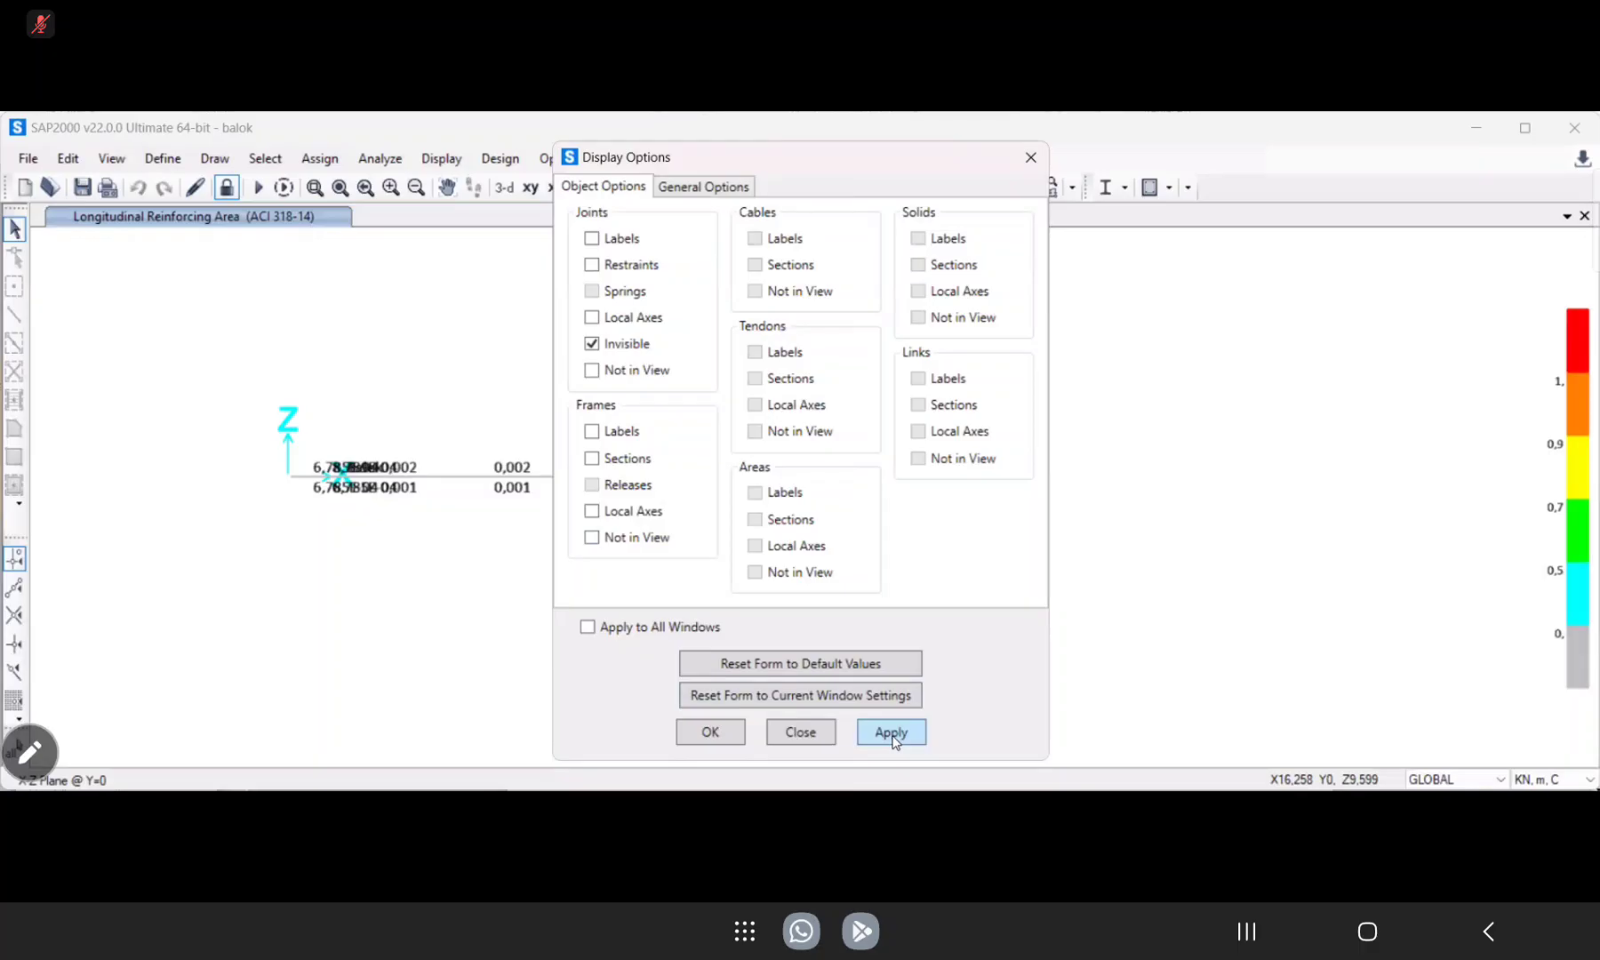
{"action": "left_click", "coordinate": [711, 732]}
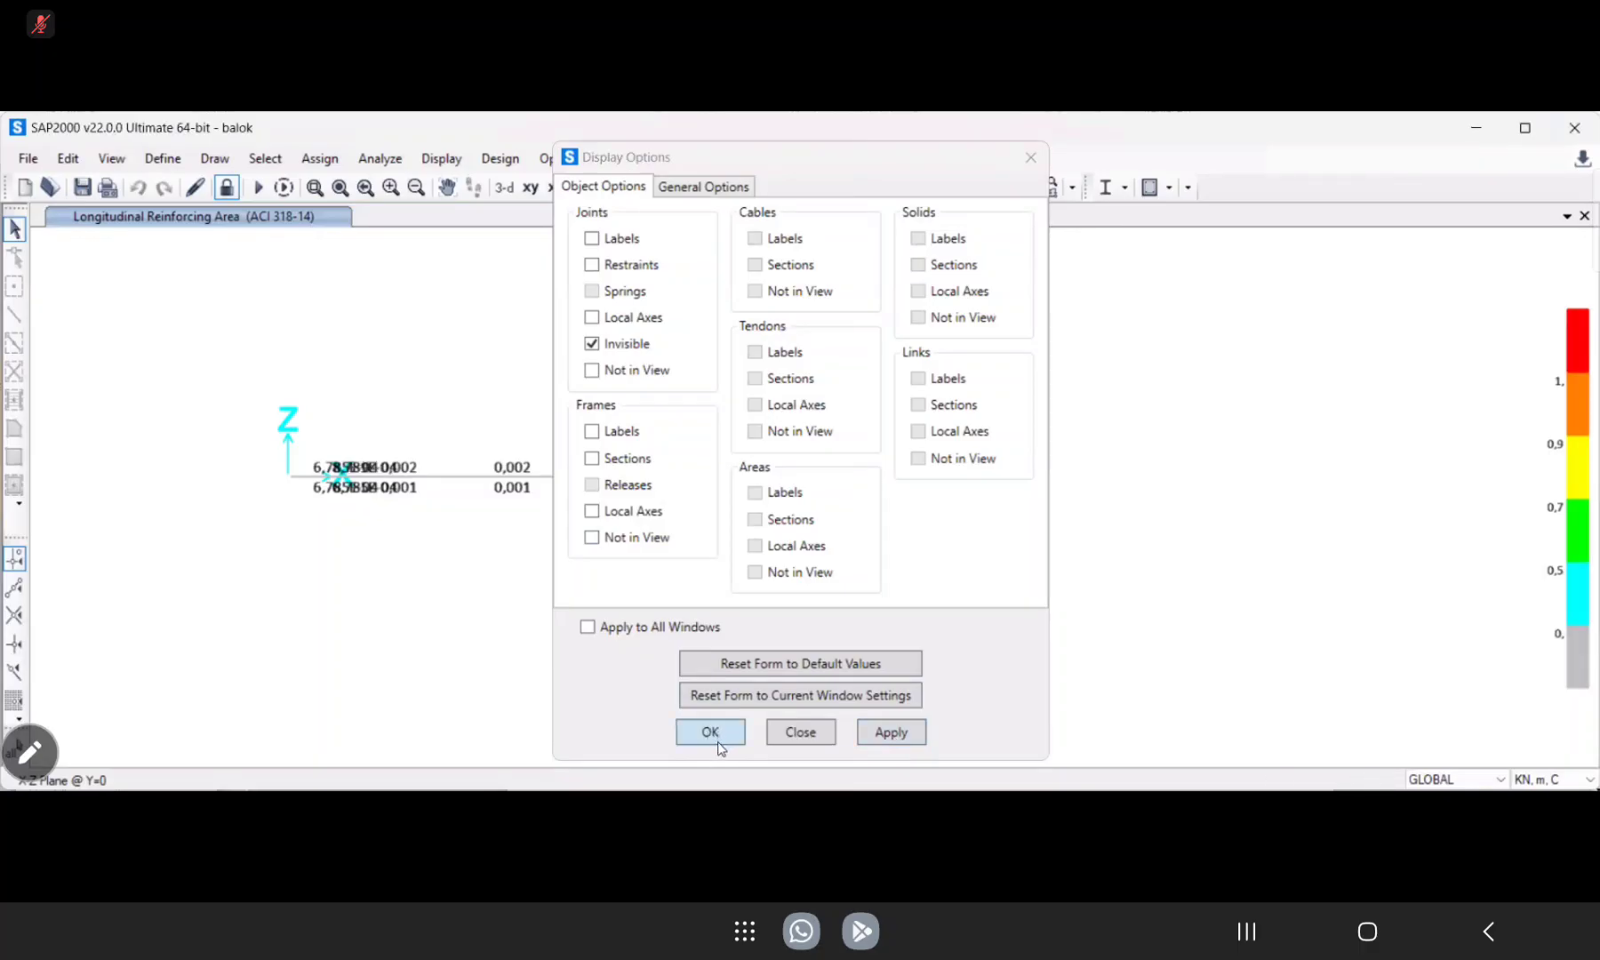
{"action": "left_click", "coordinate": [718, 734]}
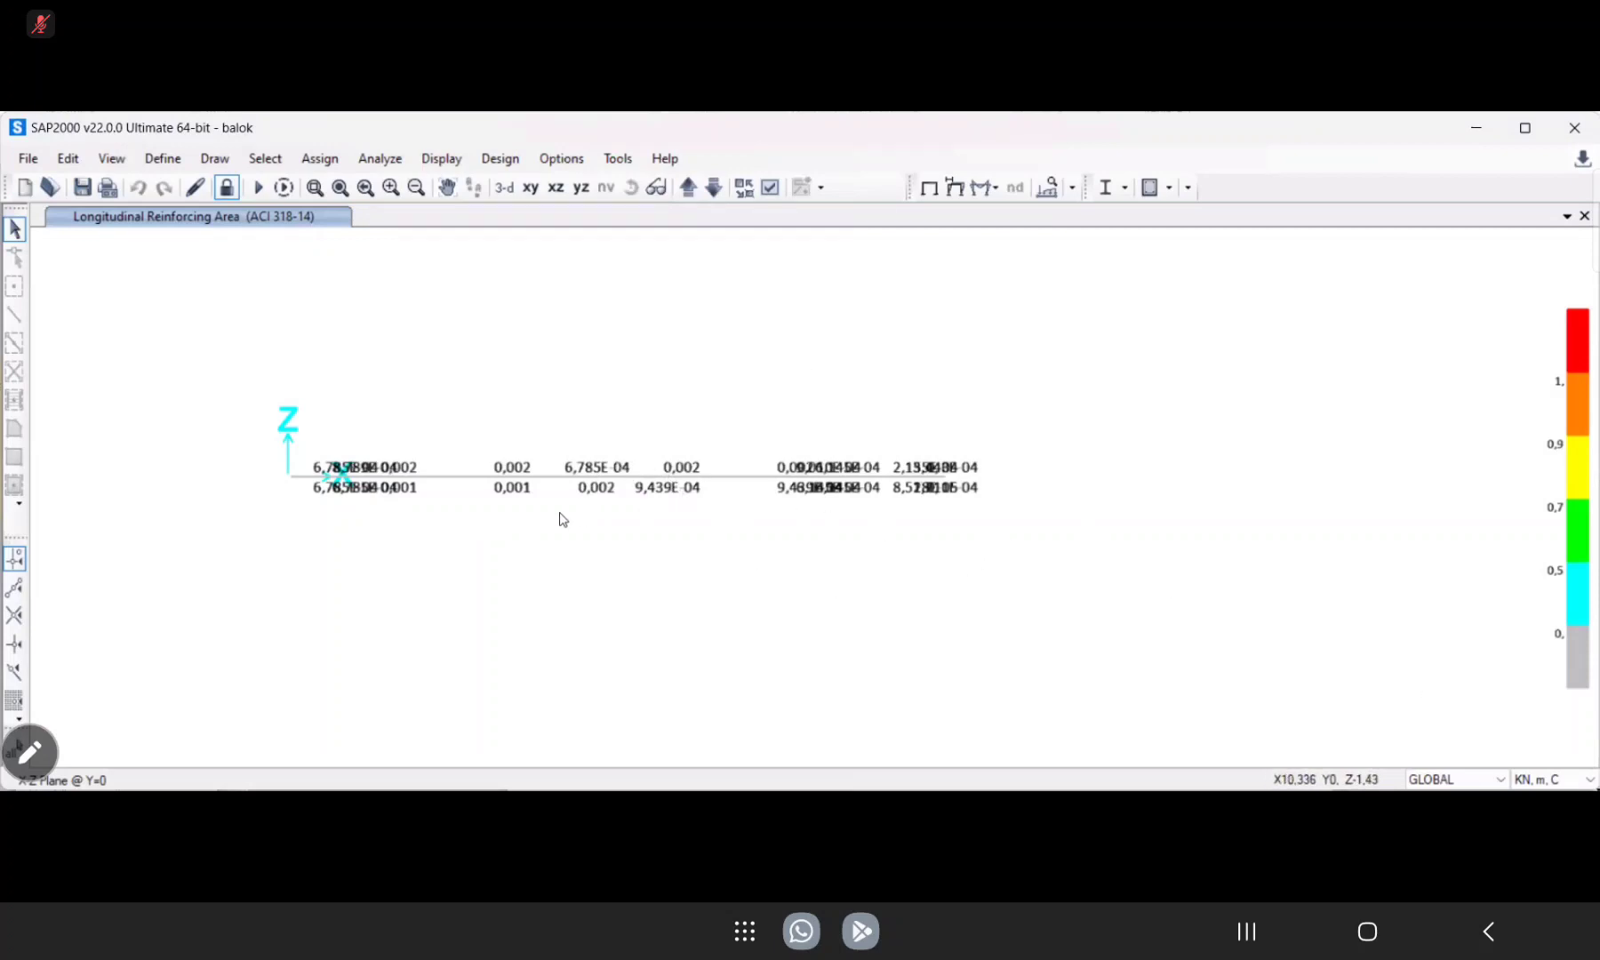
Open the B–C span's design summary at station 0 in KN, mm, C units and examine the required top flexural and shear reinforcement.
{"action": "left_click", "coordinate": [555, 480]}
{"action": "right_click", "coordinate": [558, 481]}
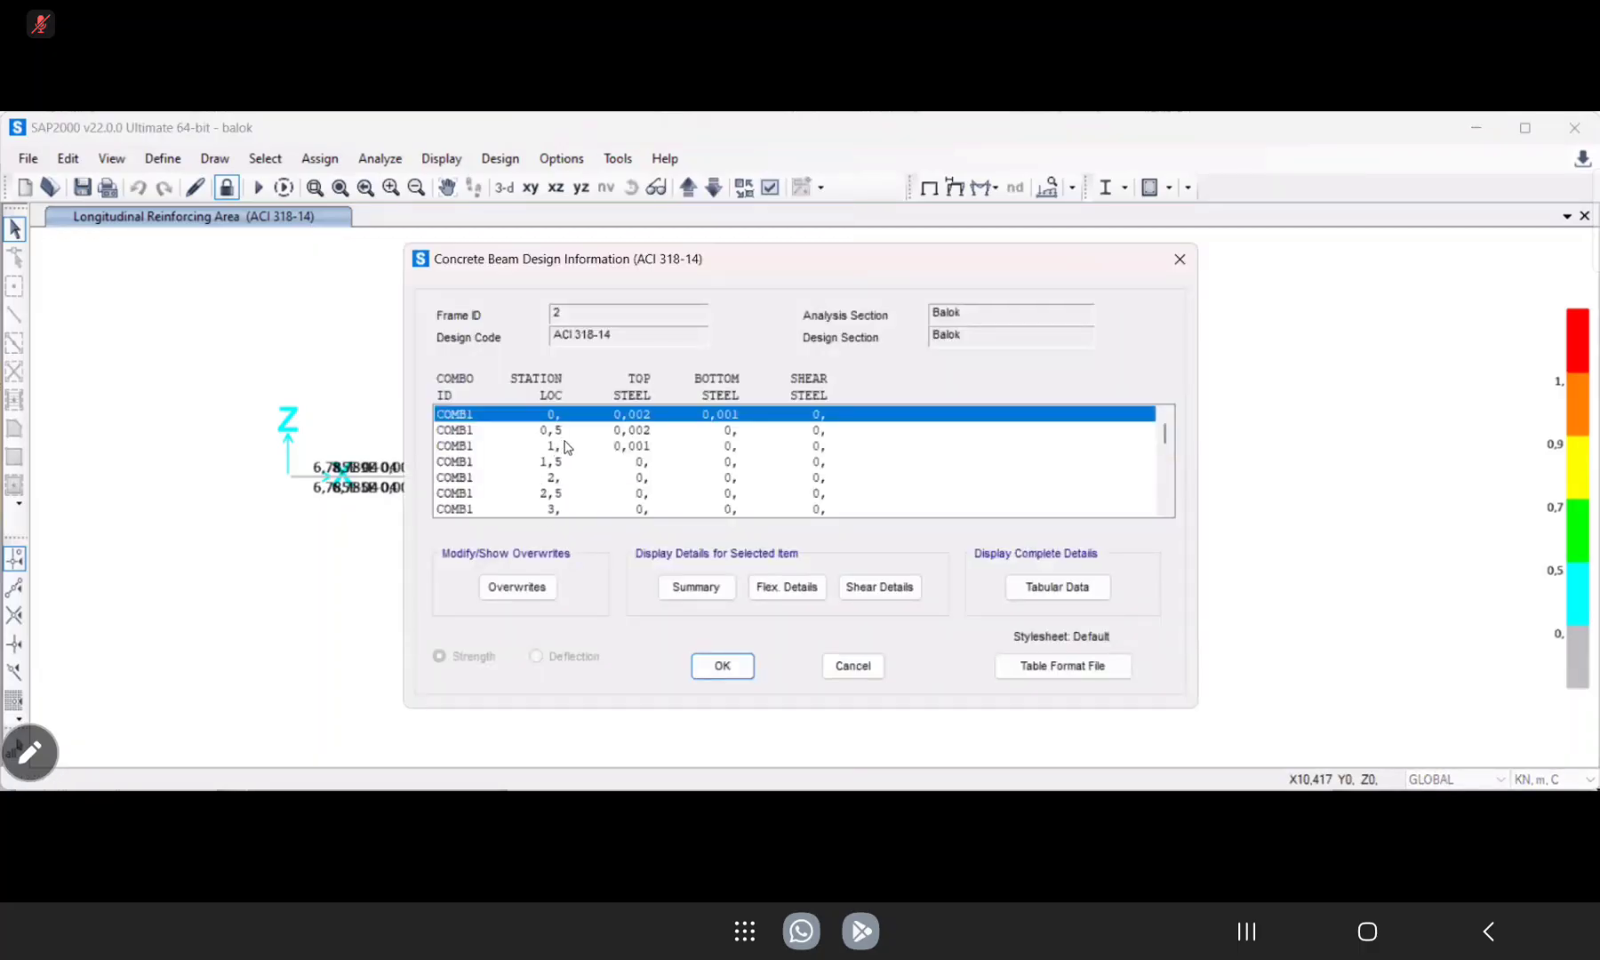
{"action": "left_click", "coordinate": [702, 589]}
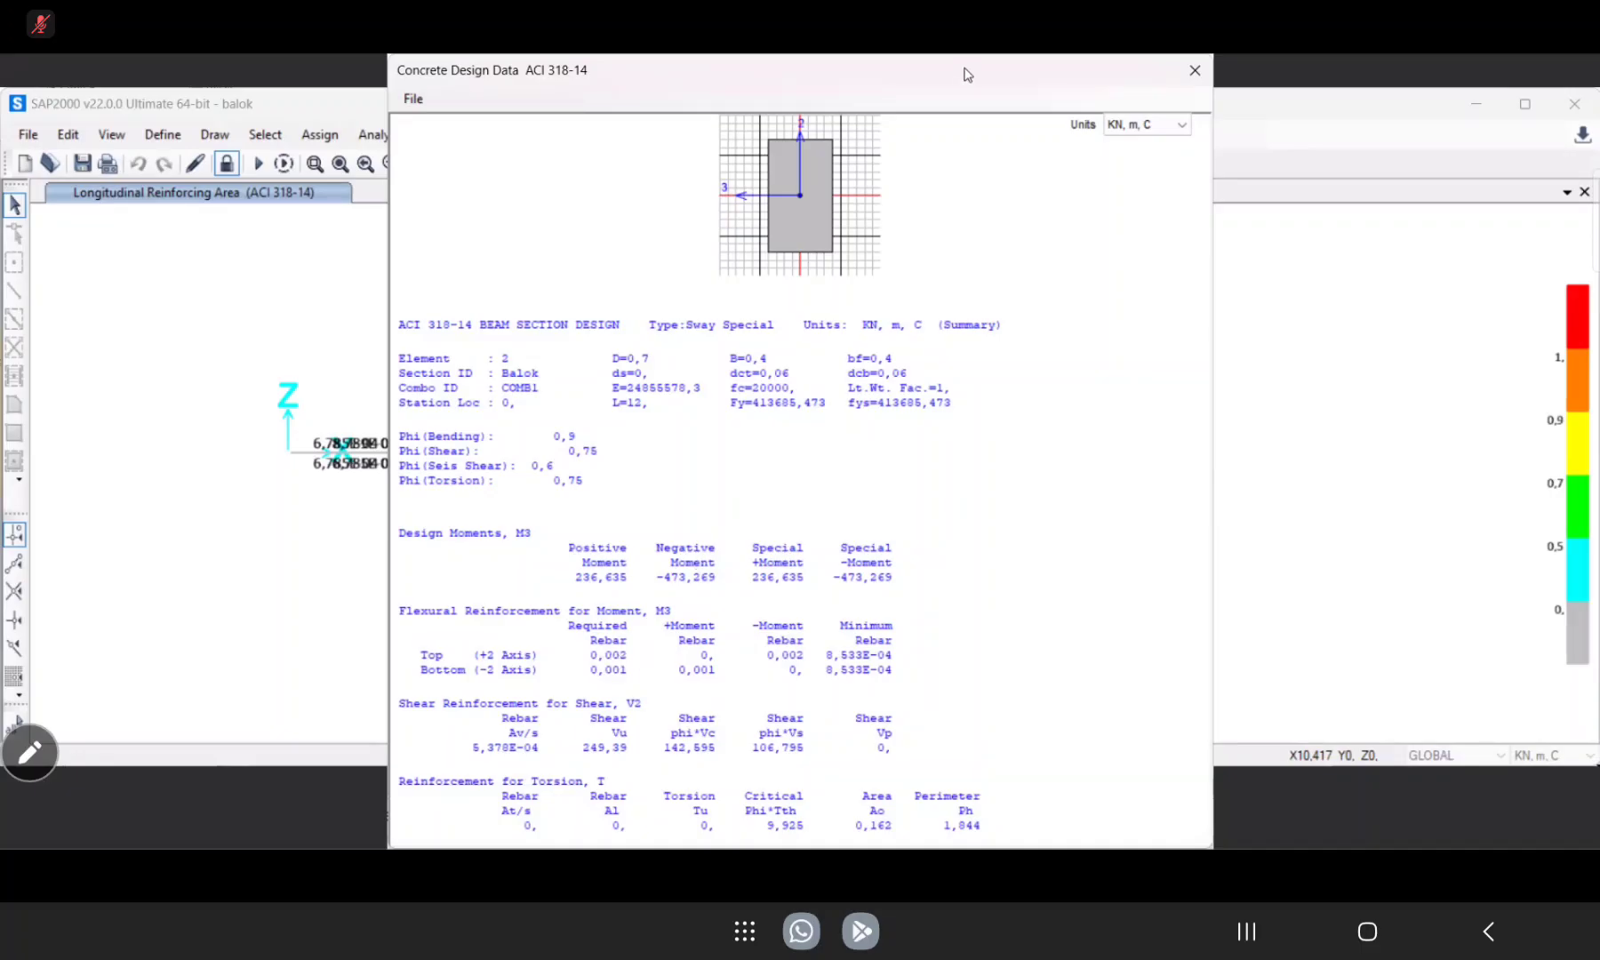
{"action": "left_click", "coordinate": [1185, 127]}
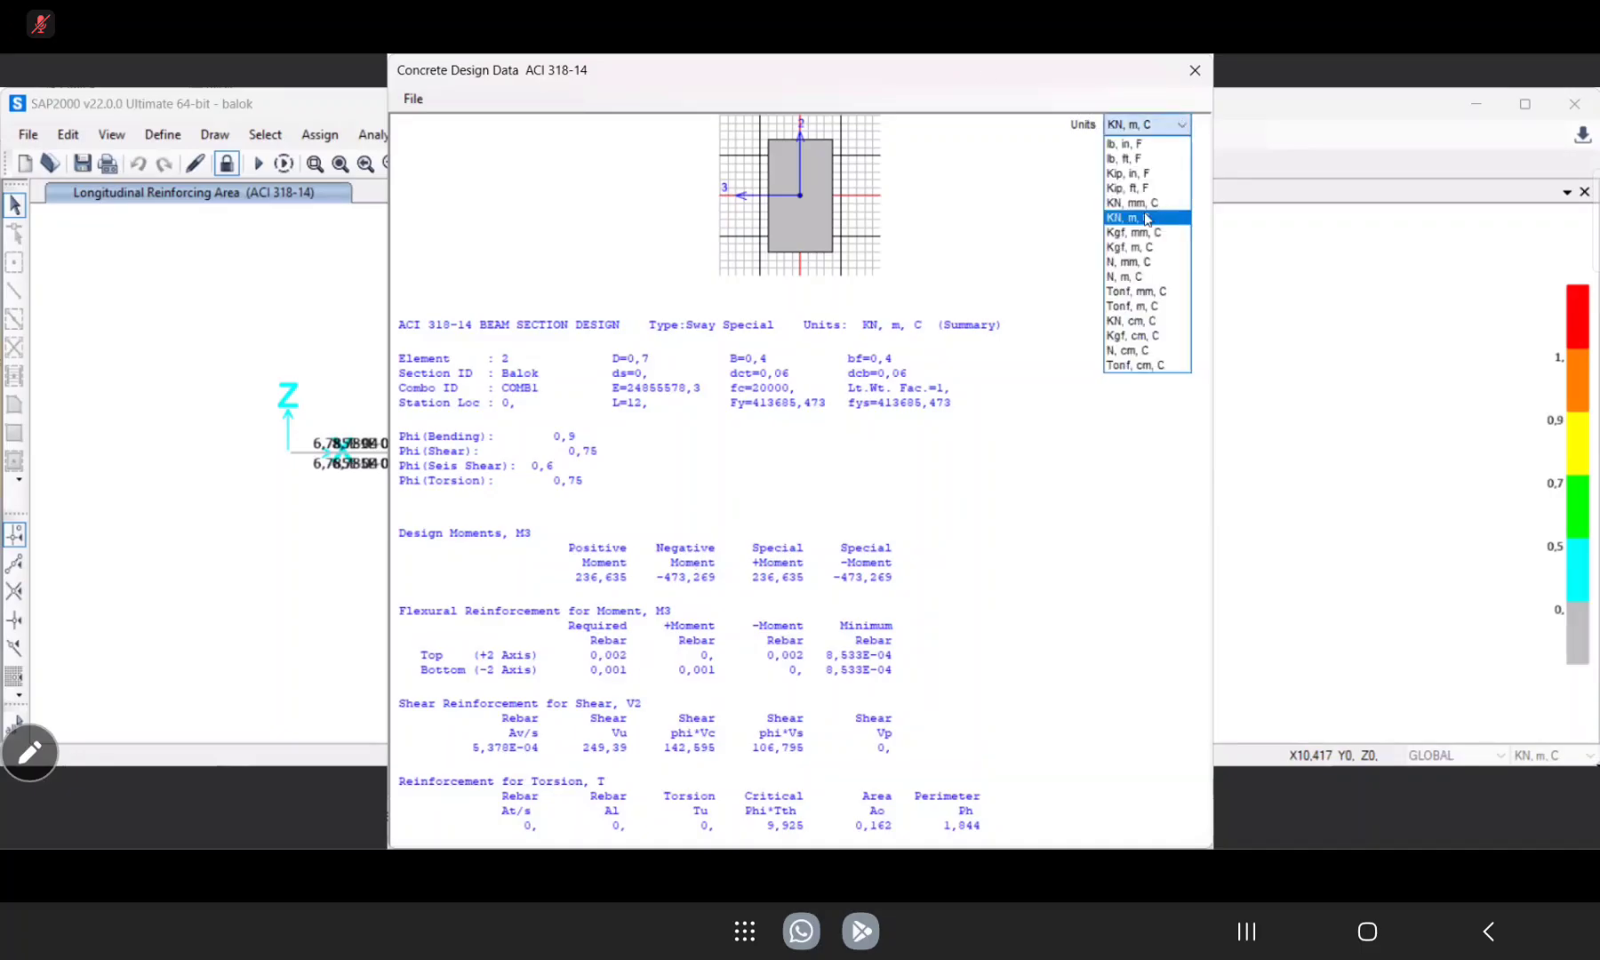
{"action": "left_click", "coordinate": [1129, 205]}
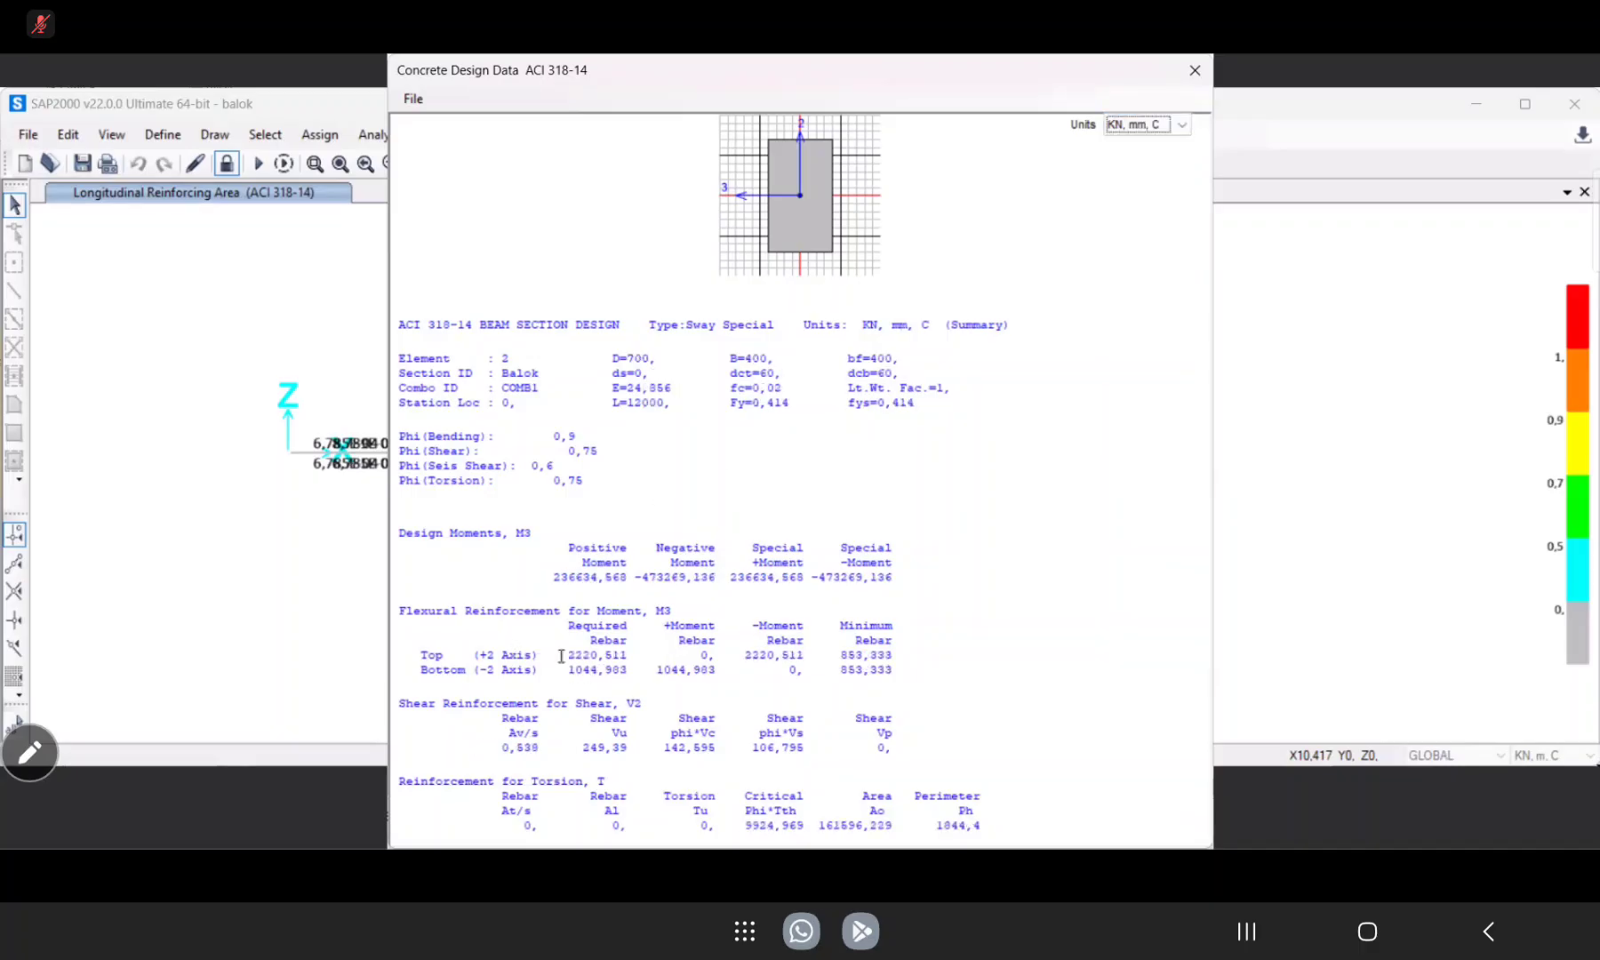
{"action": "left_click_drag", "start_coordinate": [565, 656], "coordinate": [602, 656]}
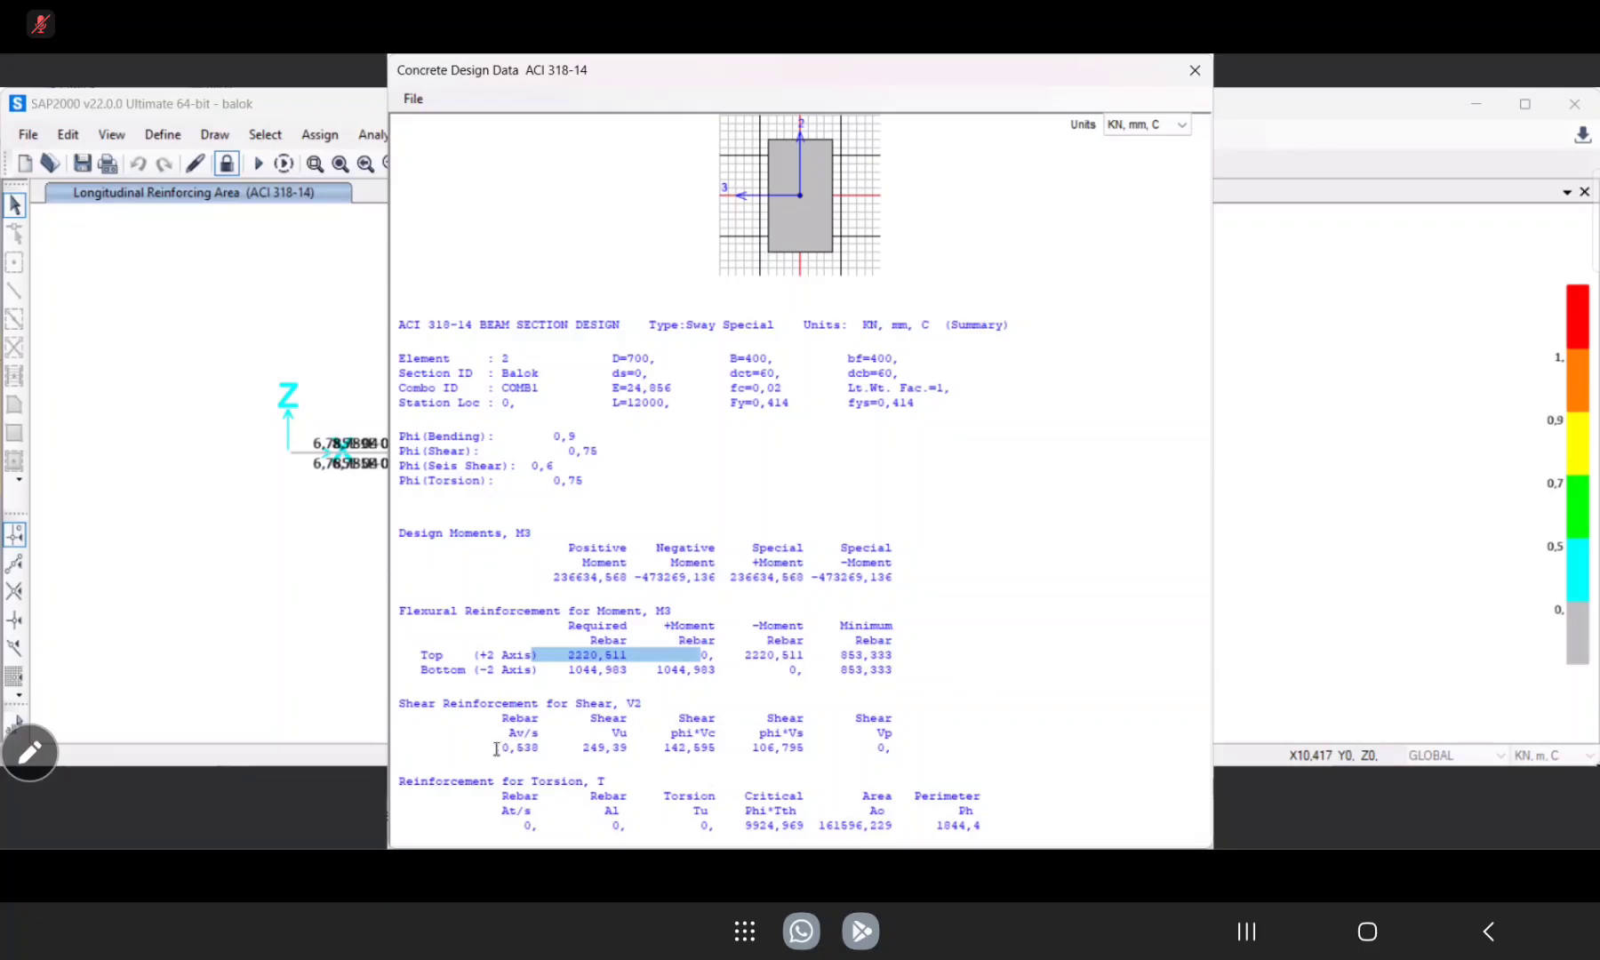
{"action": "left_click_drag", "start_coordinate": [496, 749], "coordinate": [550, 751]}
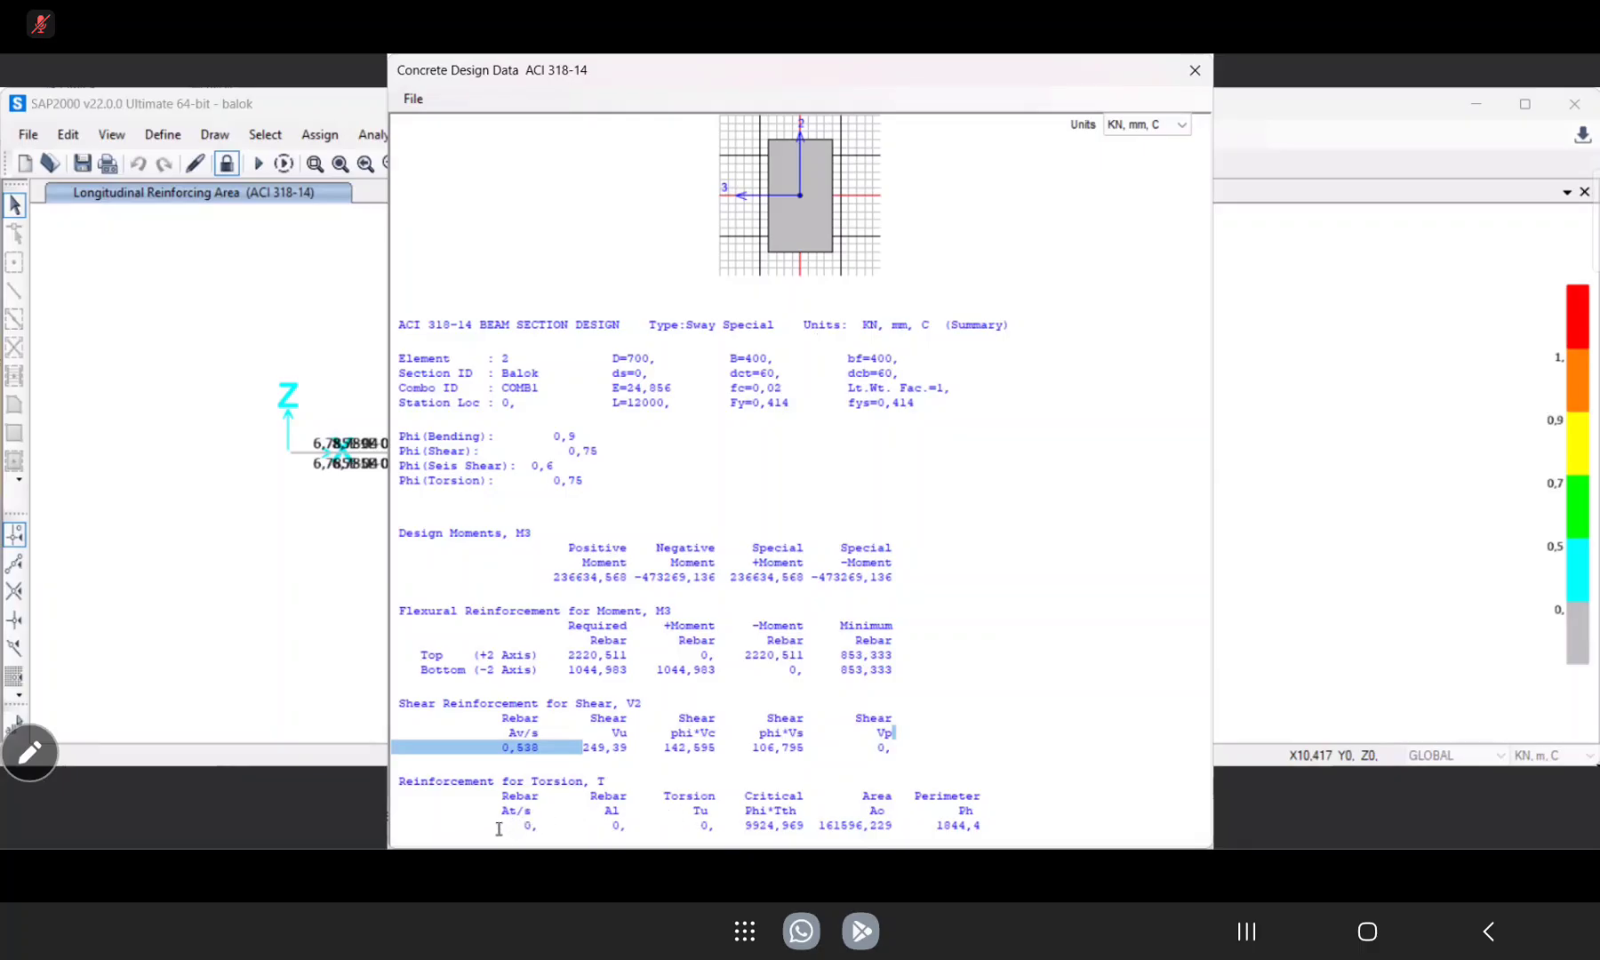
Examine the torsion reinforcement in the beam's design summary, and close the summary and the beam design information.
{"action": "left_click_drag", "start_coordinate": [499, 829], "coordinate": [624, 828]}
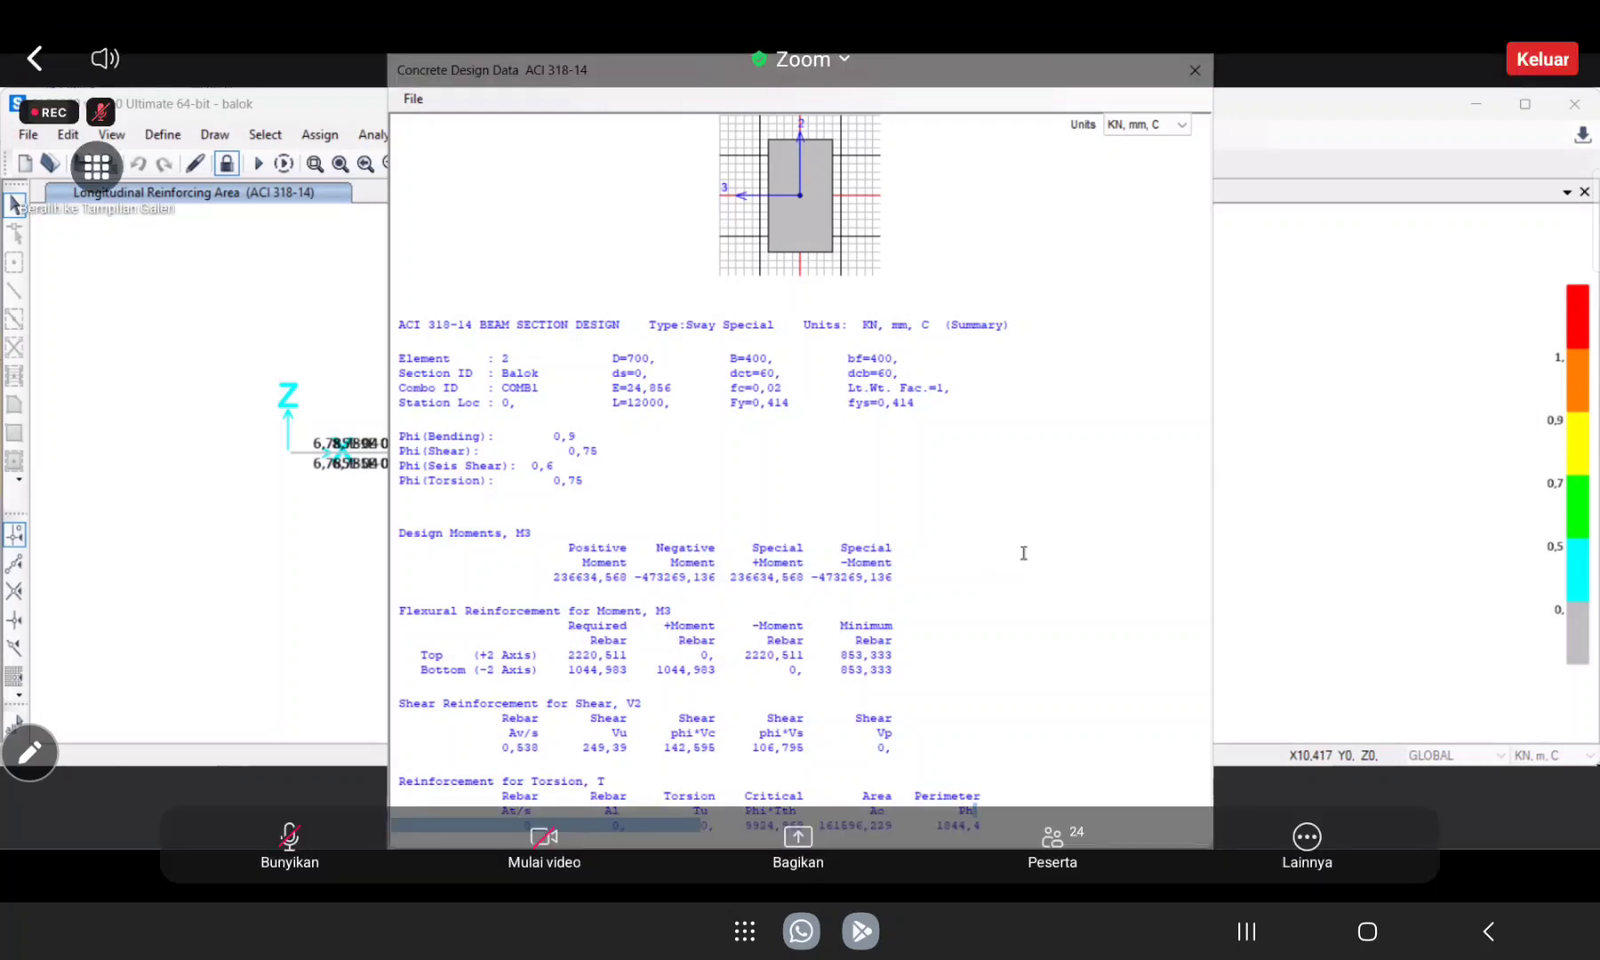
{"action": "left_click", "coordinate": [1024, 553]}
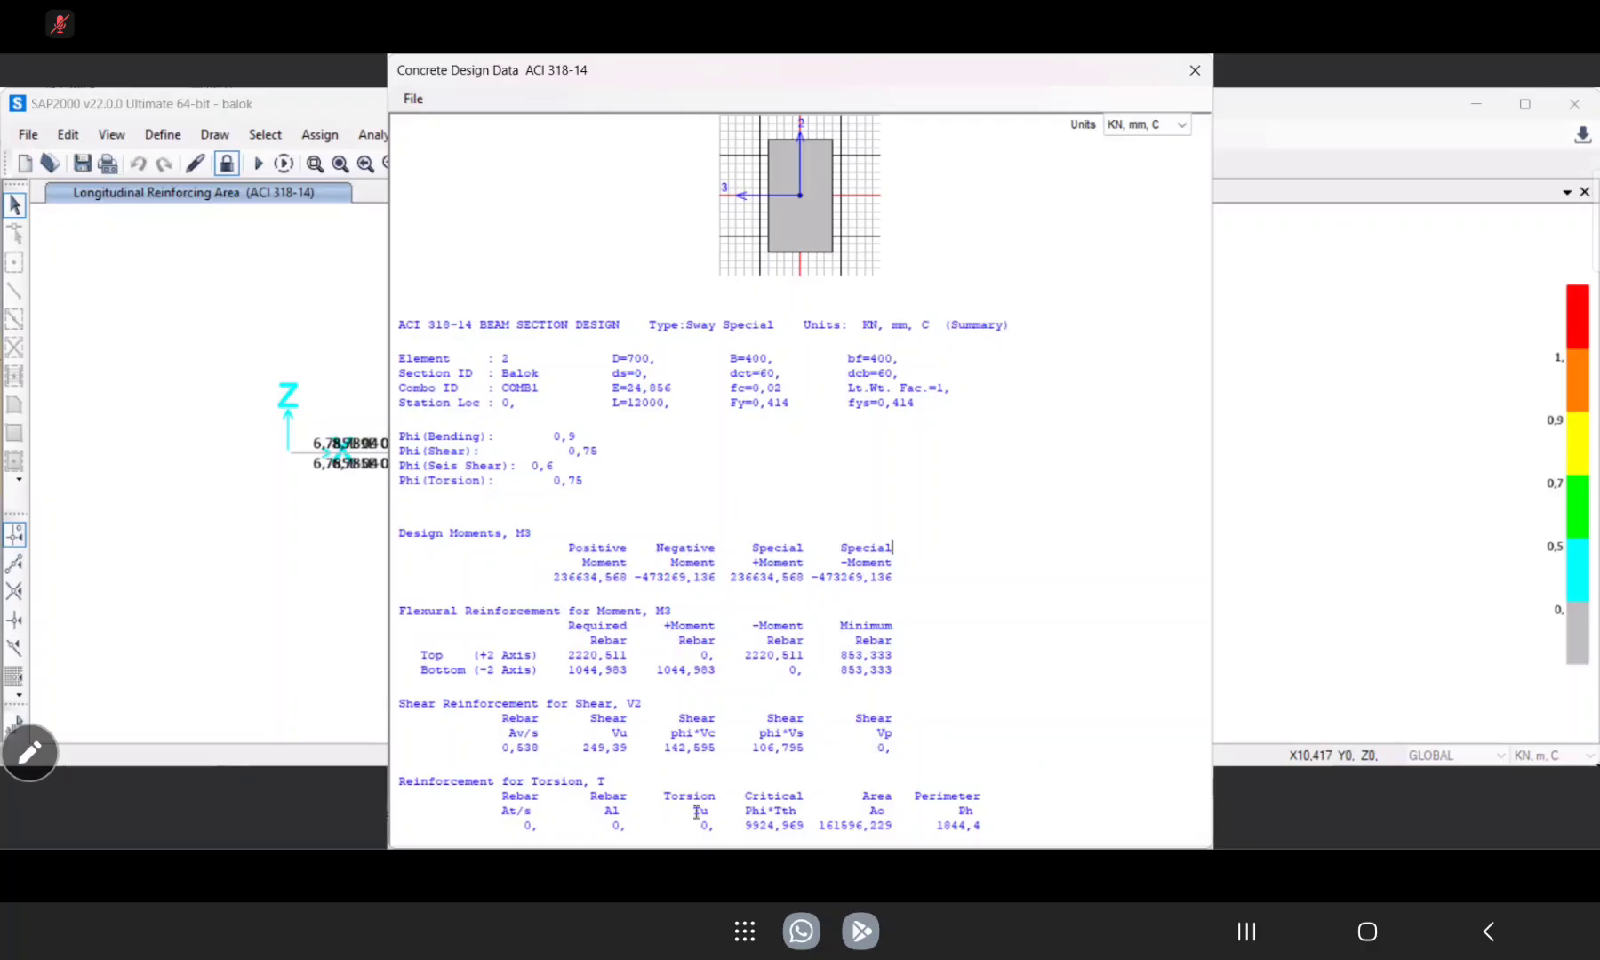
{"action": "left_click", "coordinate": [1200, 70]}
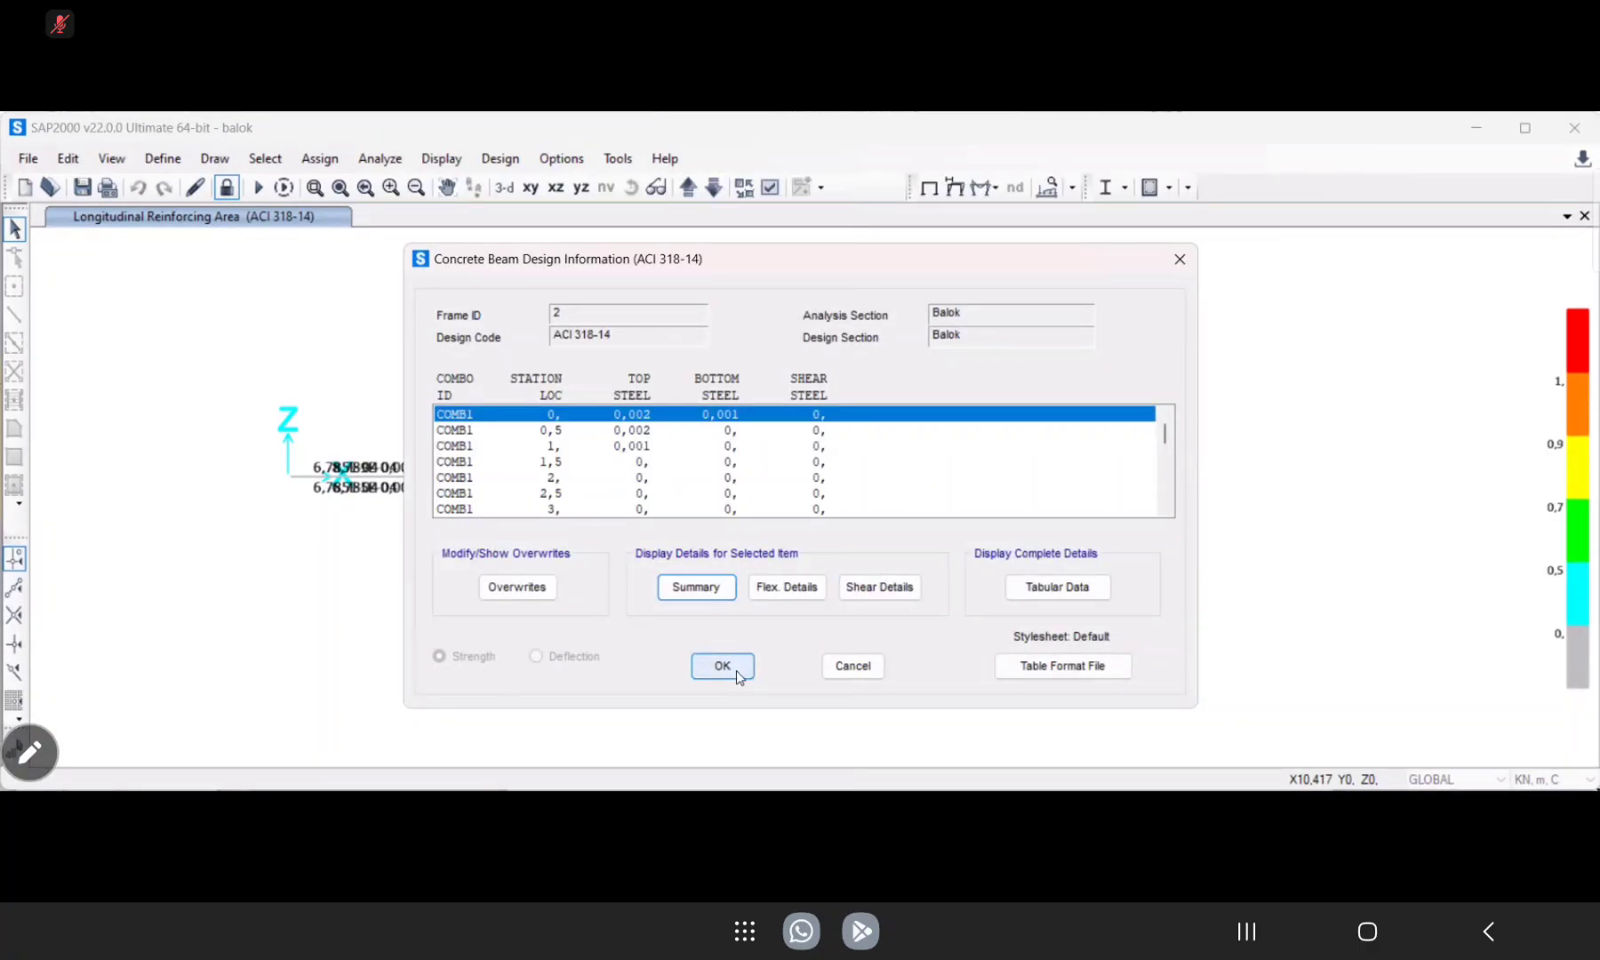
{"action": "left_click", "coordinate": [736, 671]}
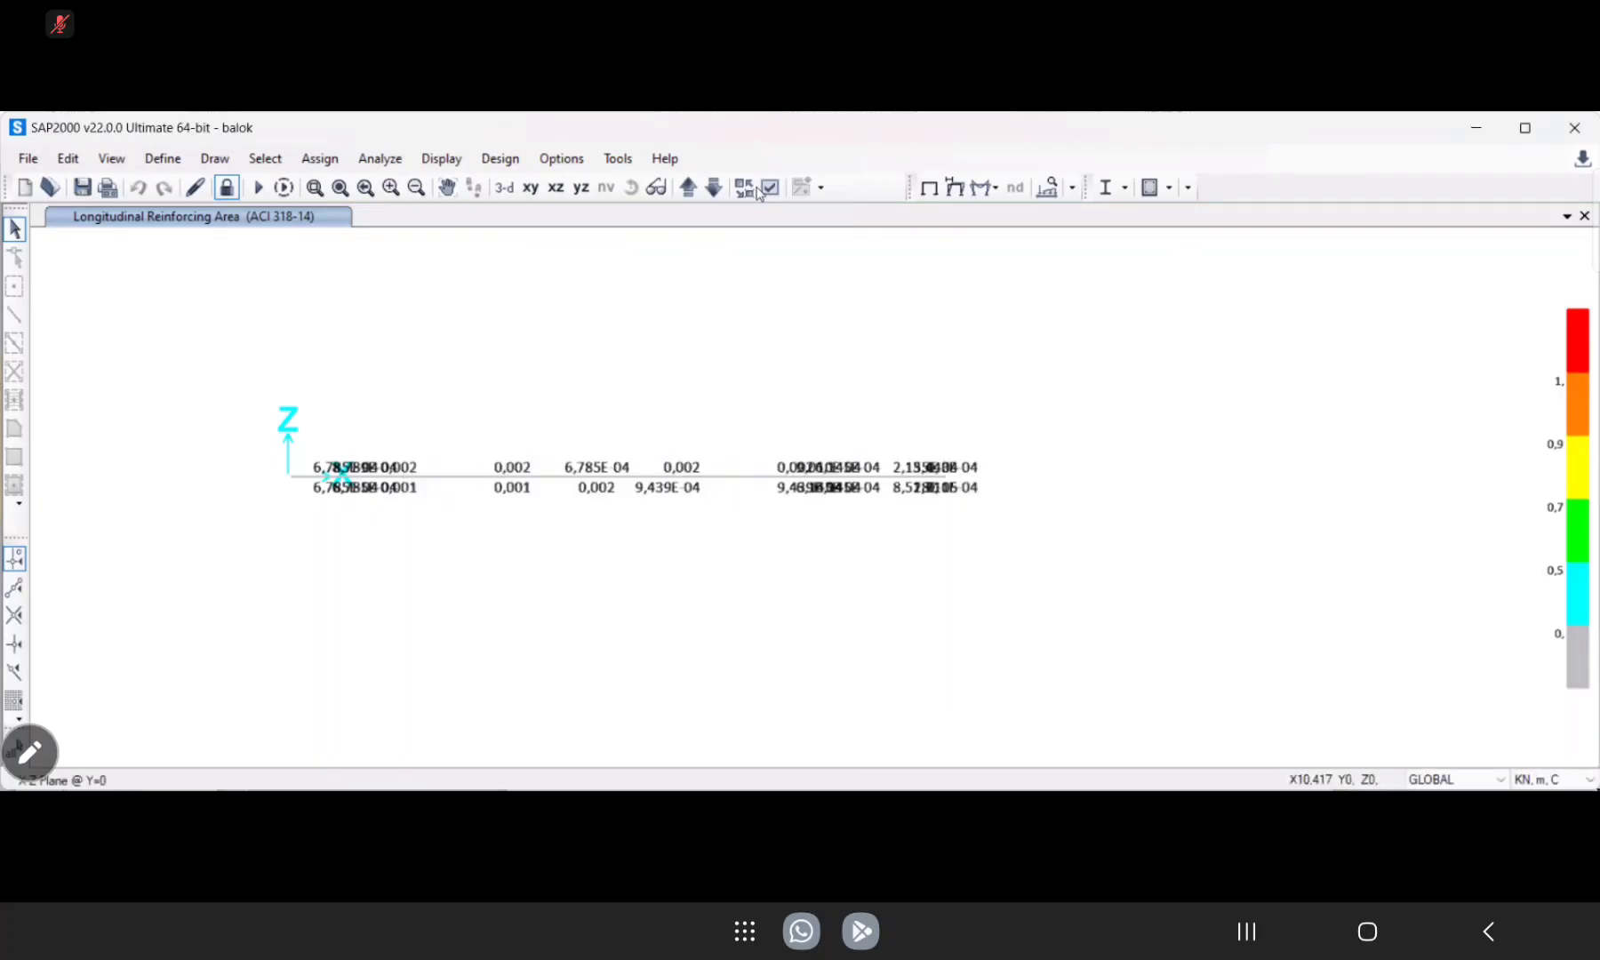
Verify that all concrete frame members pass the stress/capacity check.
{"action": "left_click", "coordinate": [500, 158]}
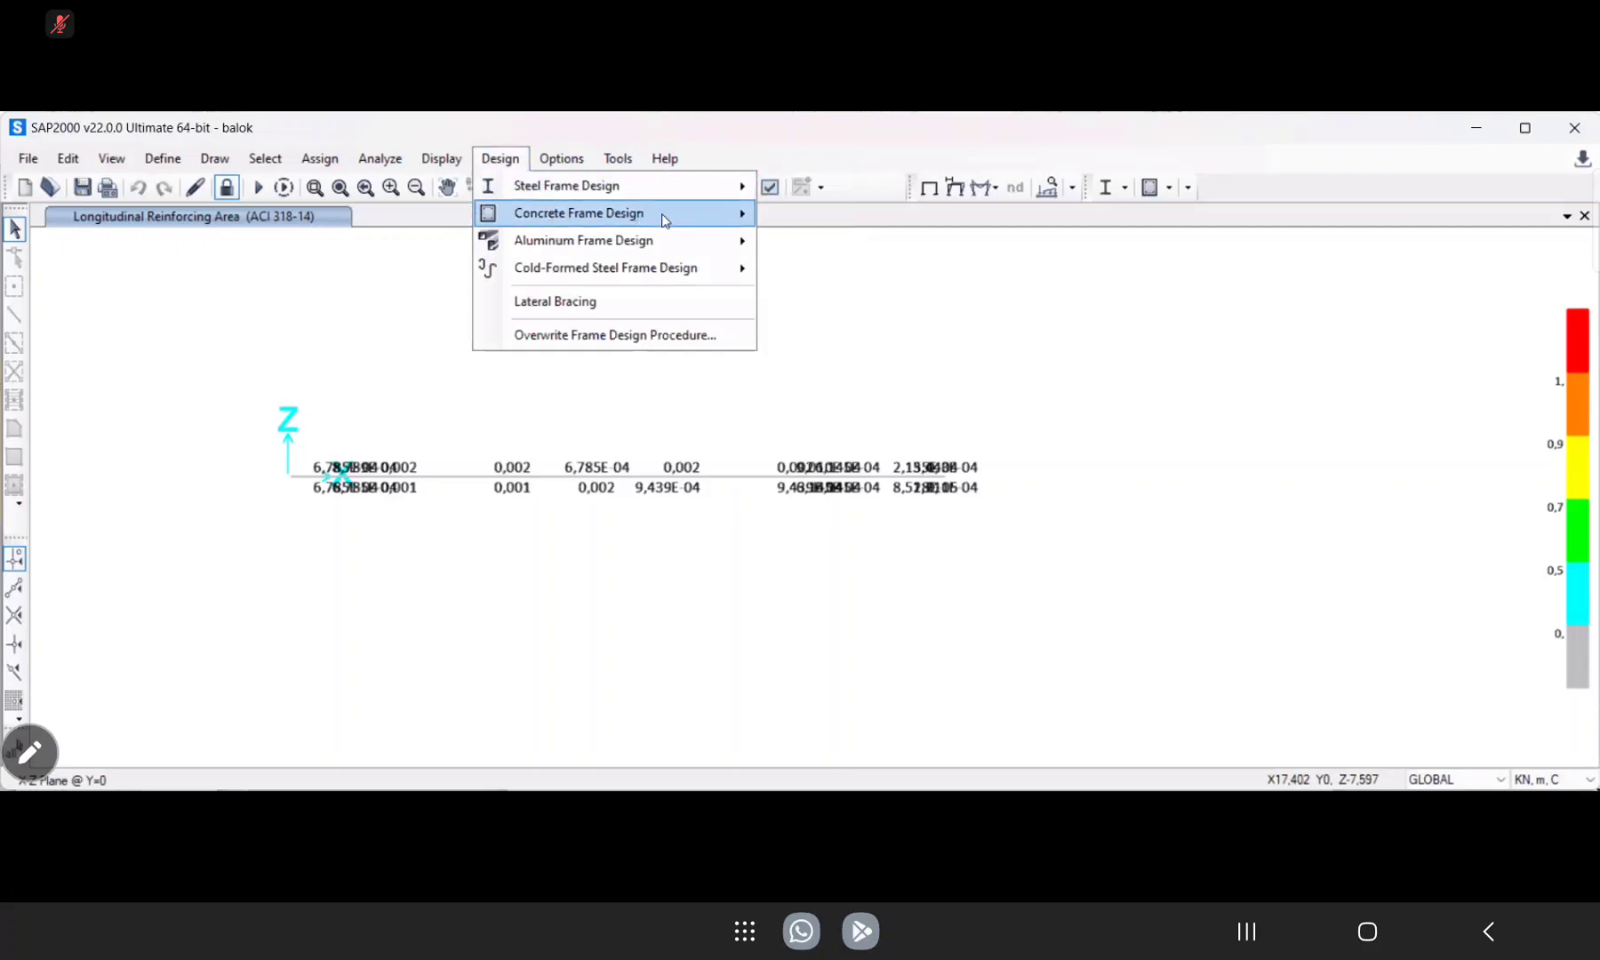
{"action": "mouse_move", "coordinate": [660, 213]}
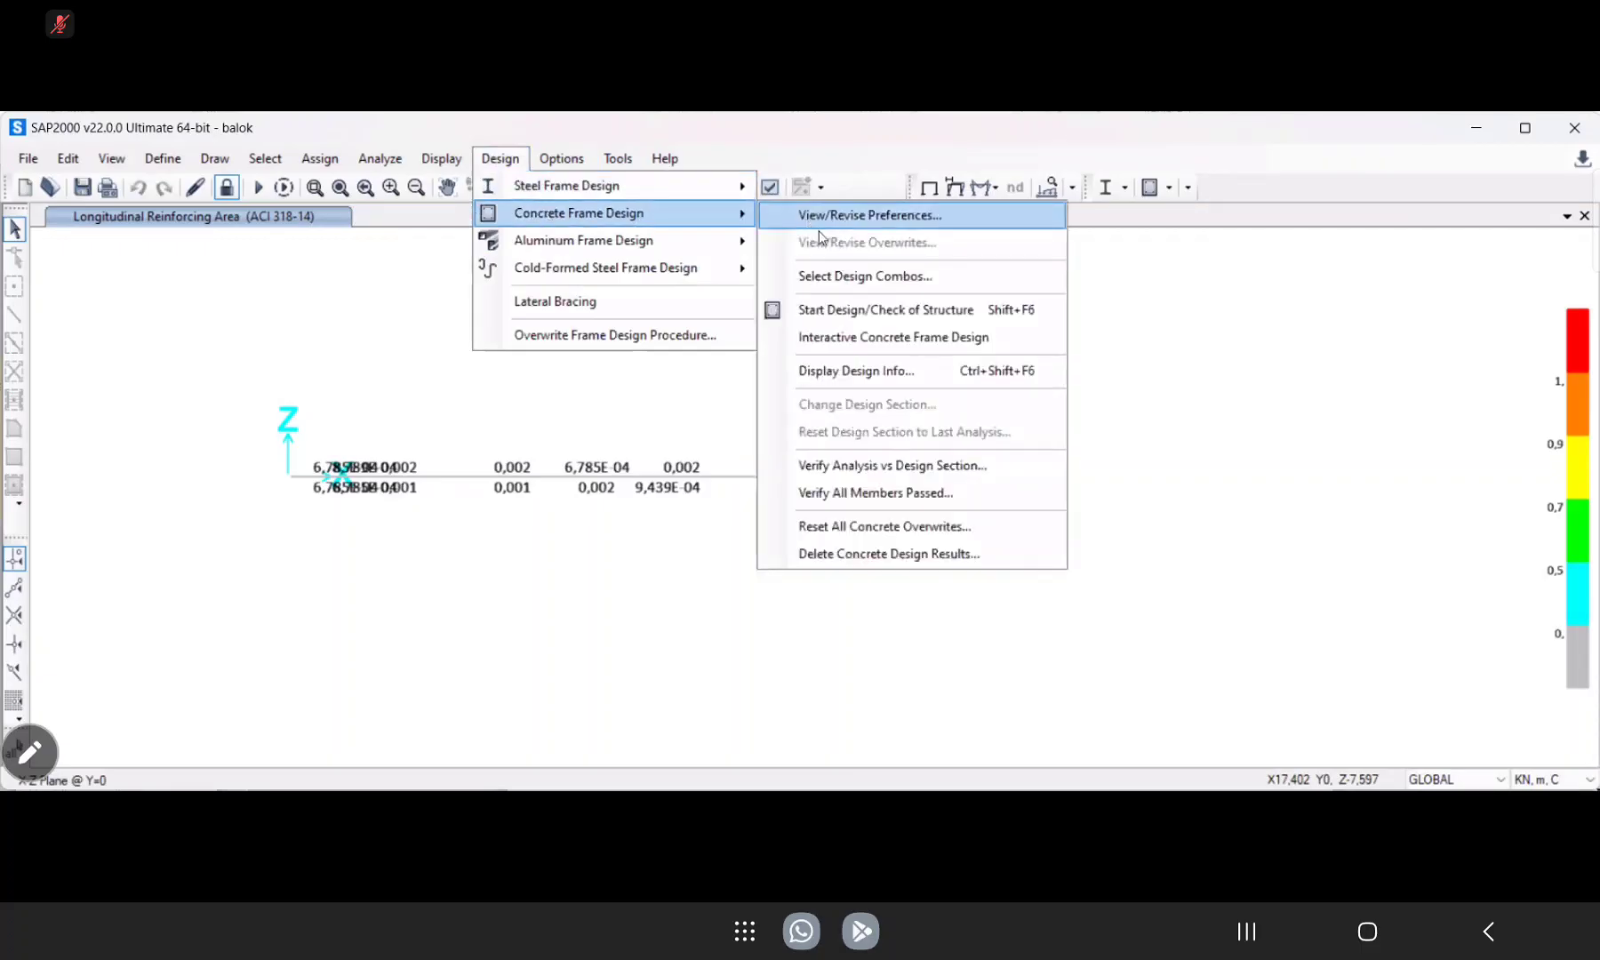
{"action": "left_click", "coordinate": [847, 500]}
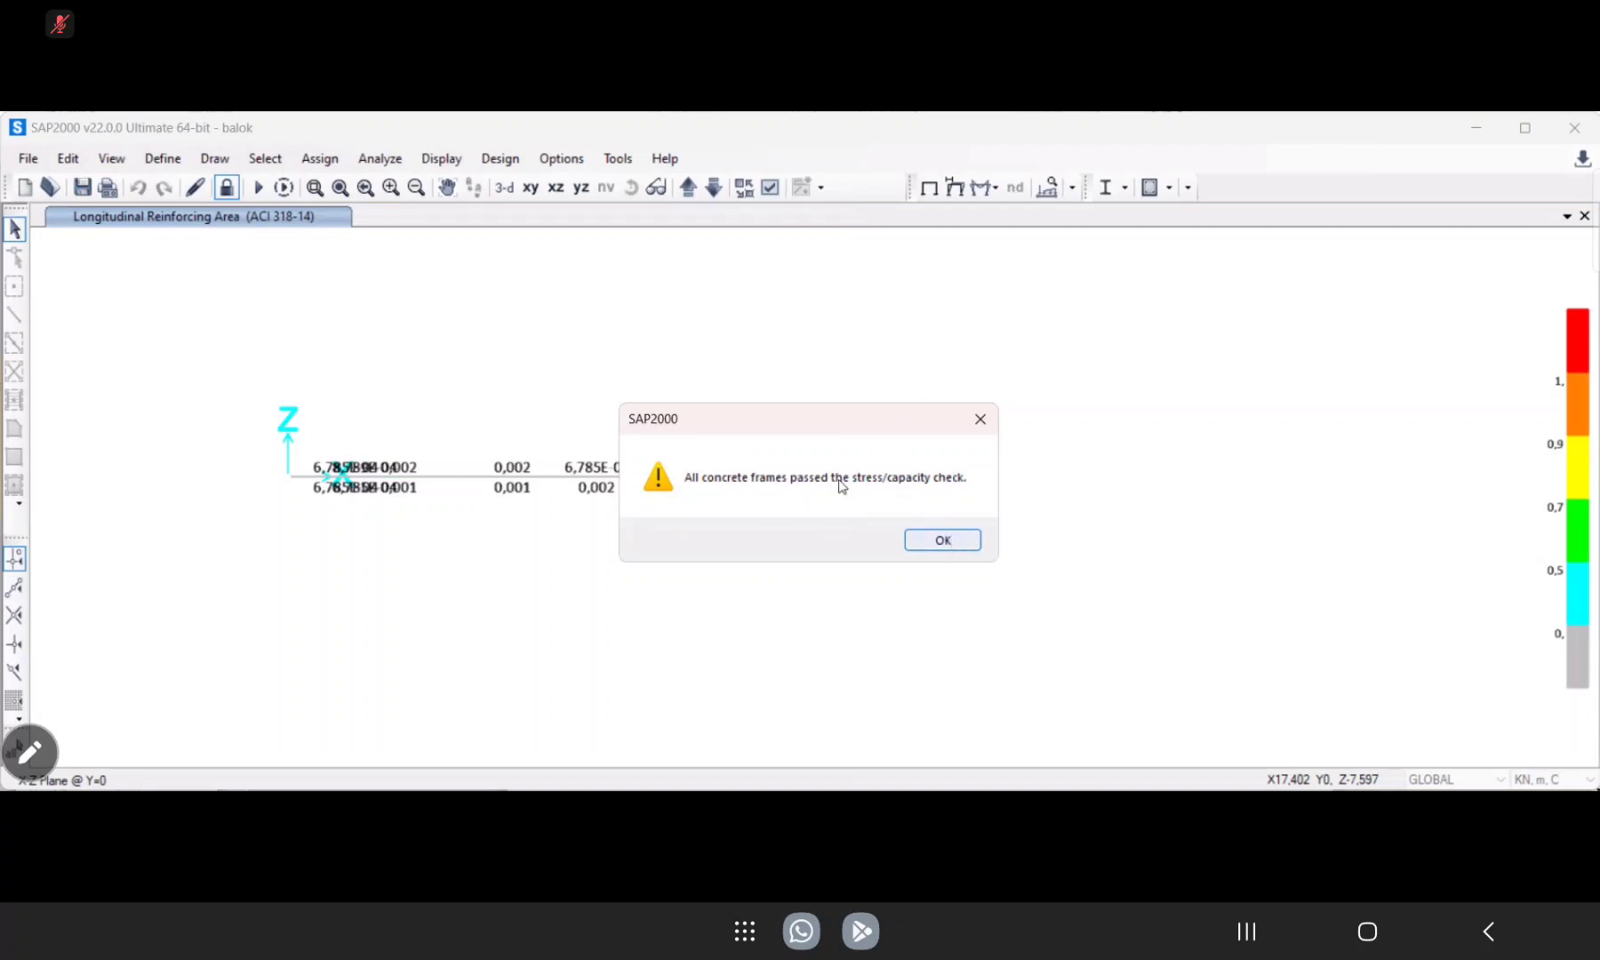
{"action": "left_click", "coordinate": [944, 541]}
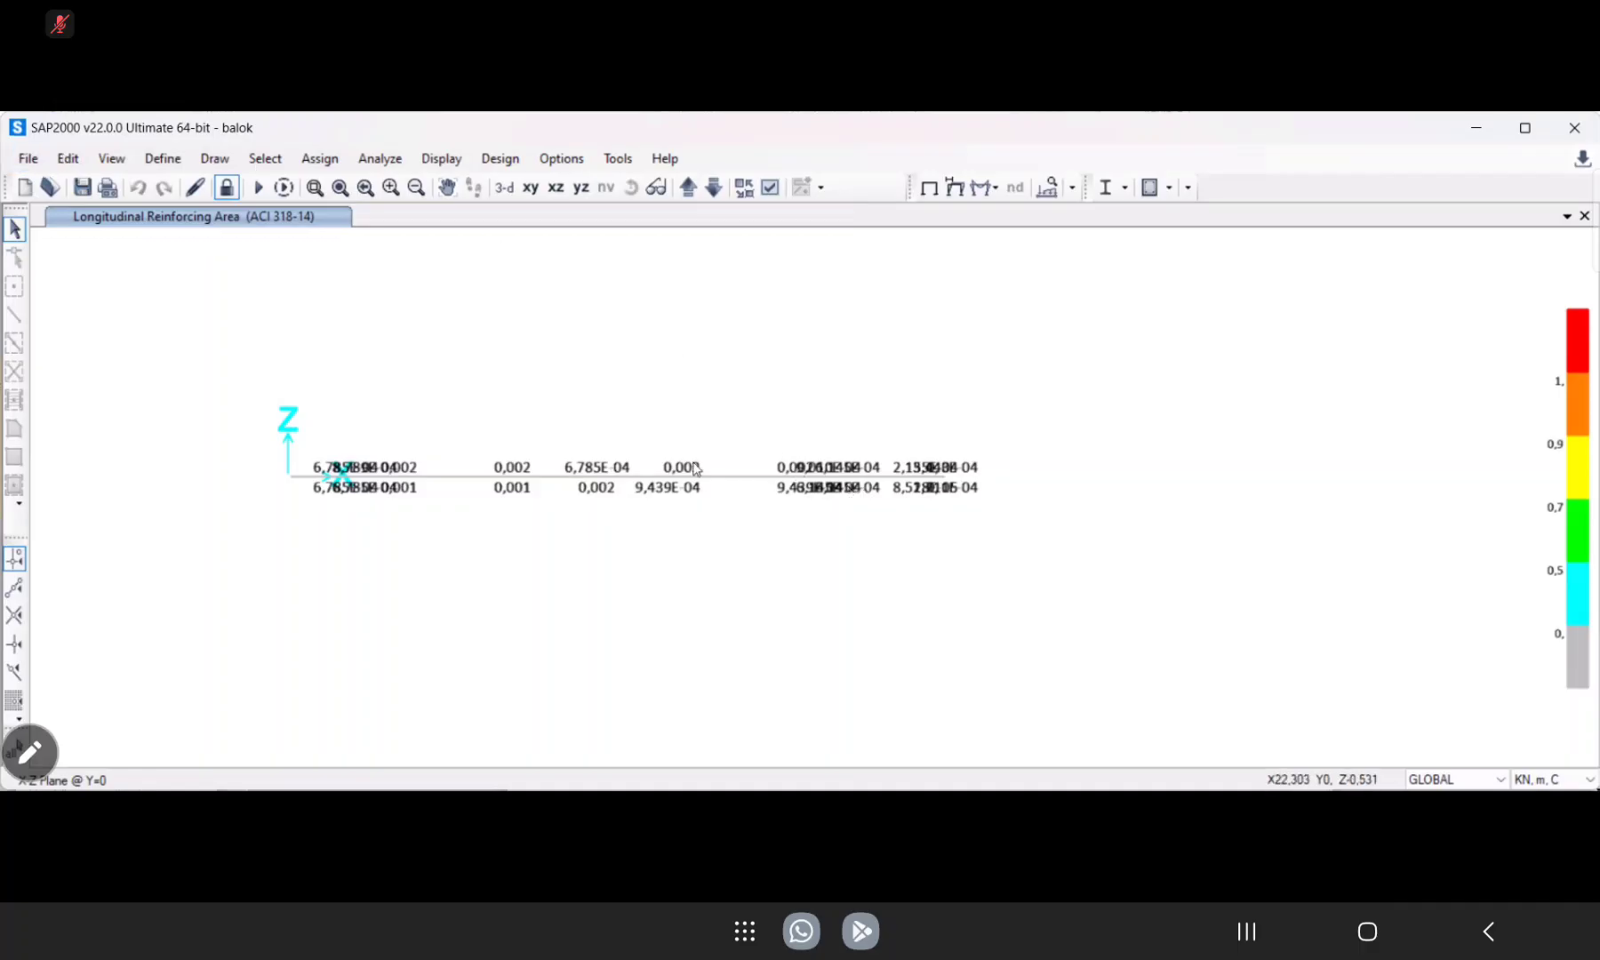
Start an export to an MS Excel spreadsheet and include the Joint Reactions table from the analysis results.
{"action": "left_click", "coordinate": [25, 160]}
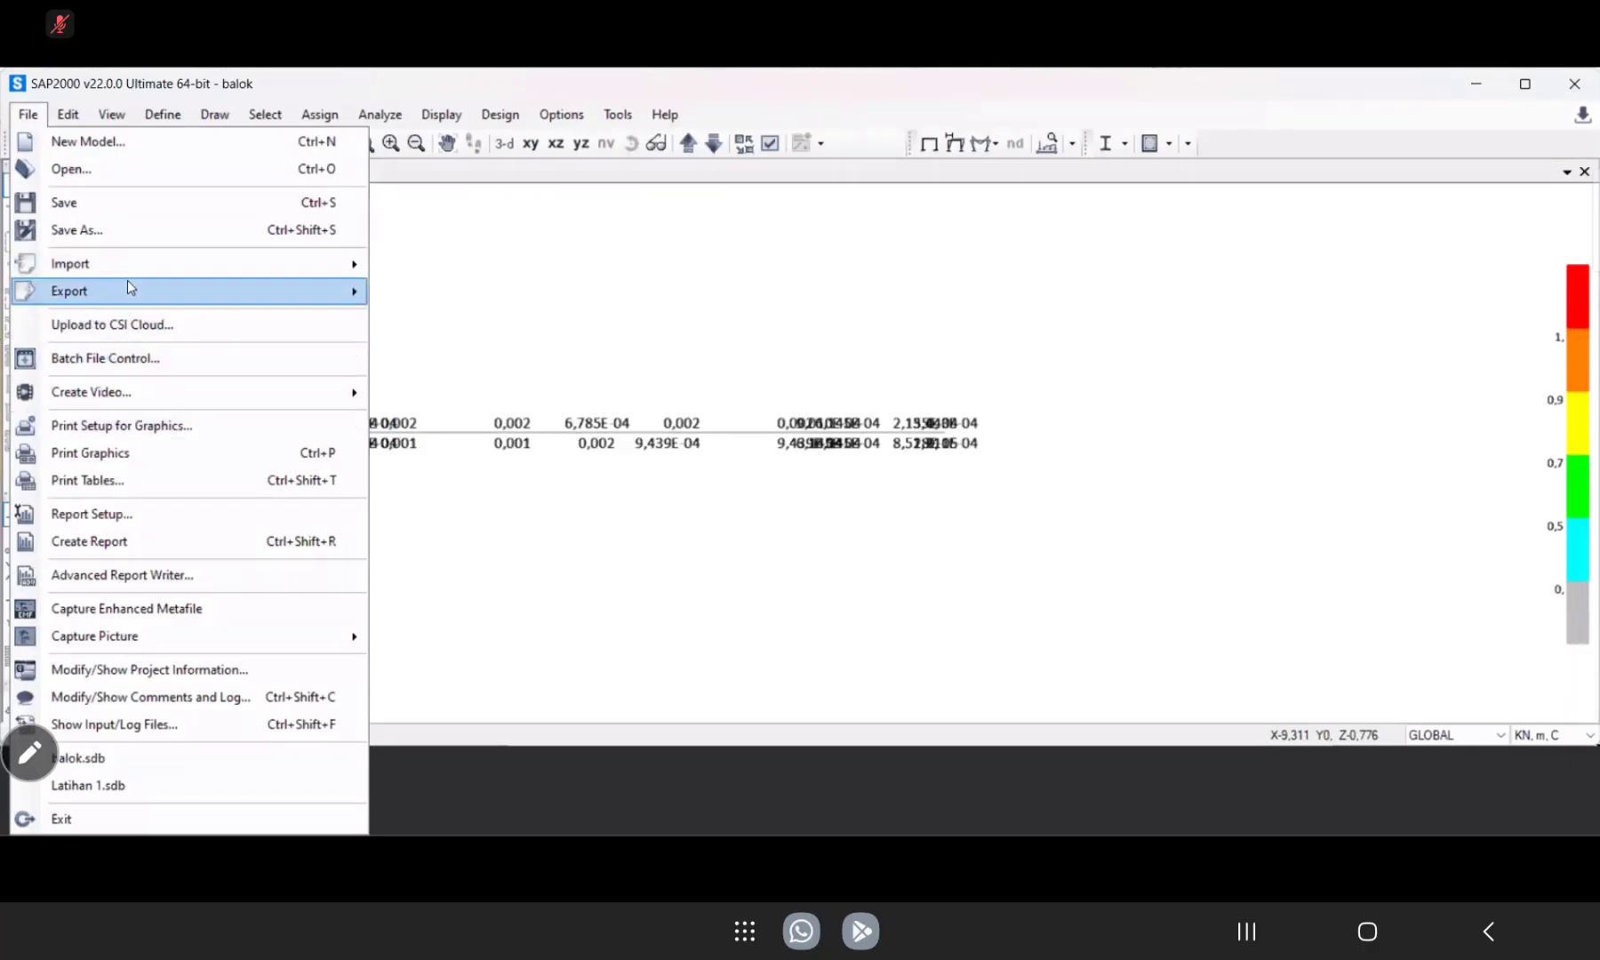
{"action": "mouse_move", "coordinate": [127, 283]}
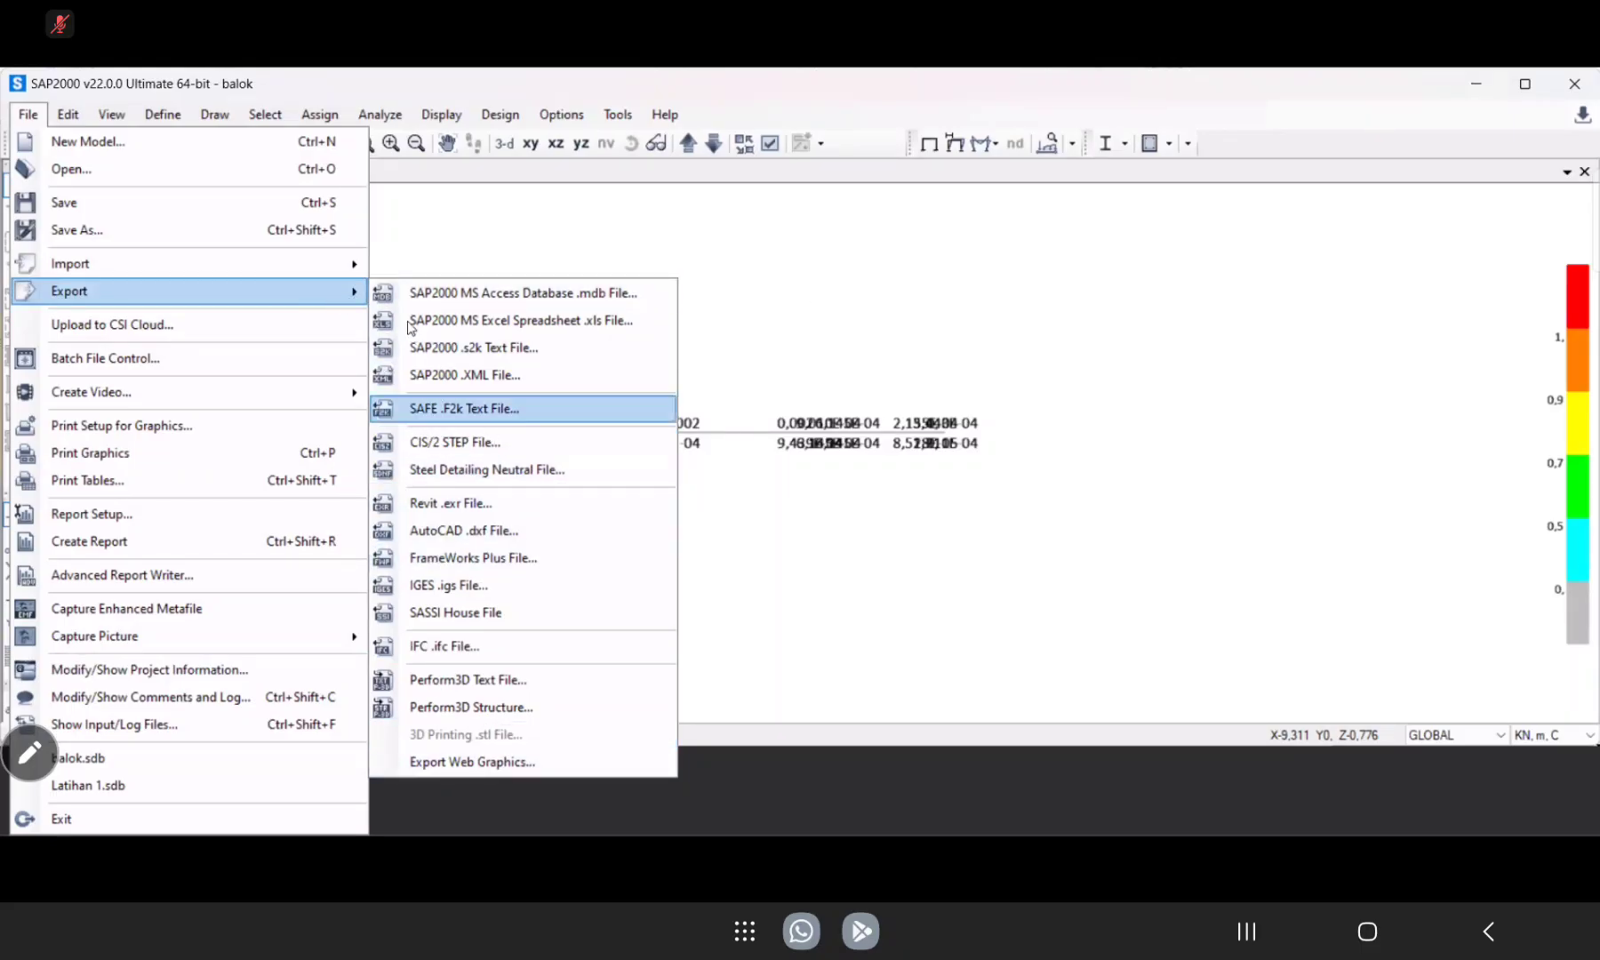
{"action": "mouse_move", "coordinate": [352, 266]}
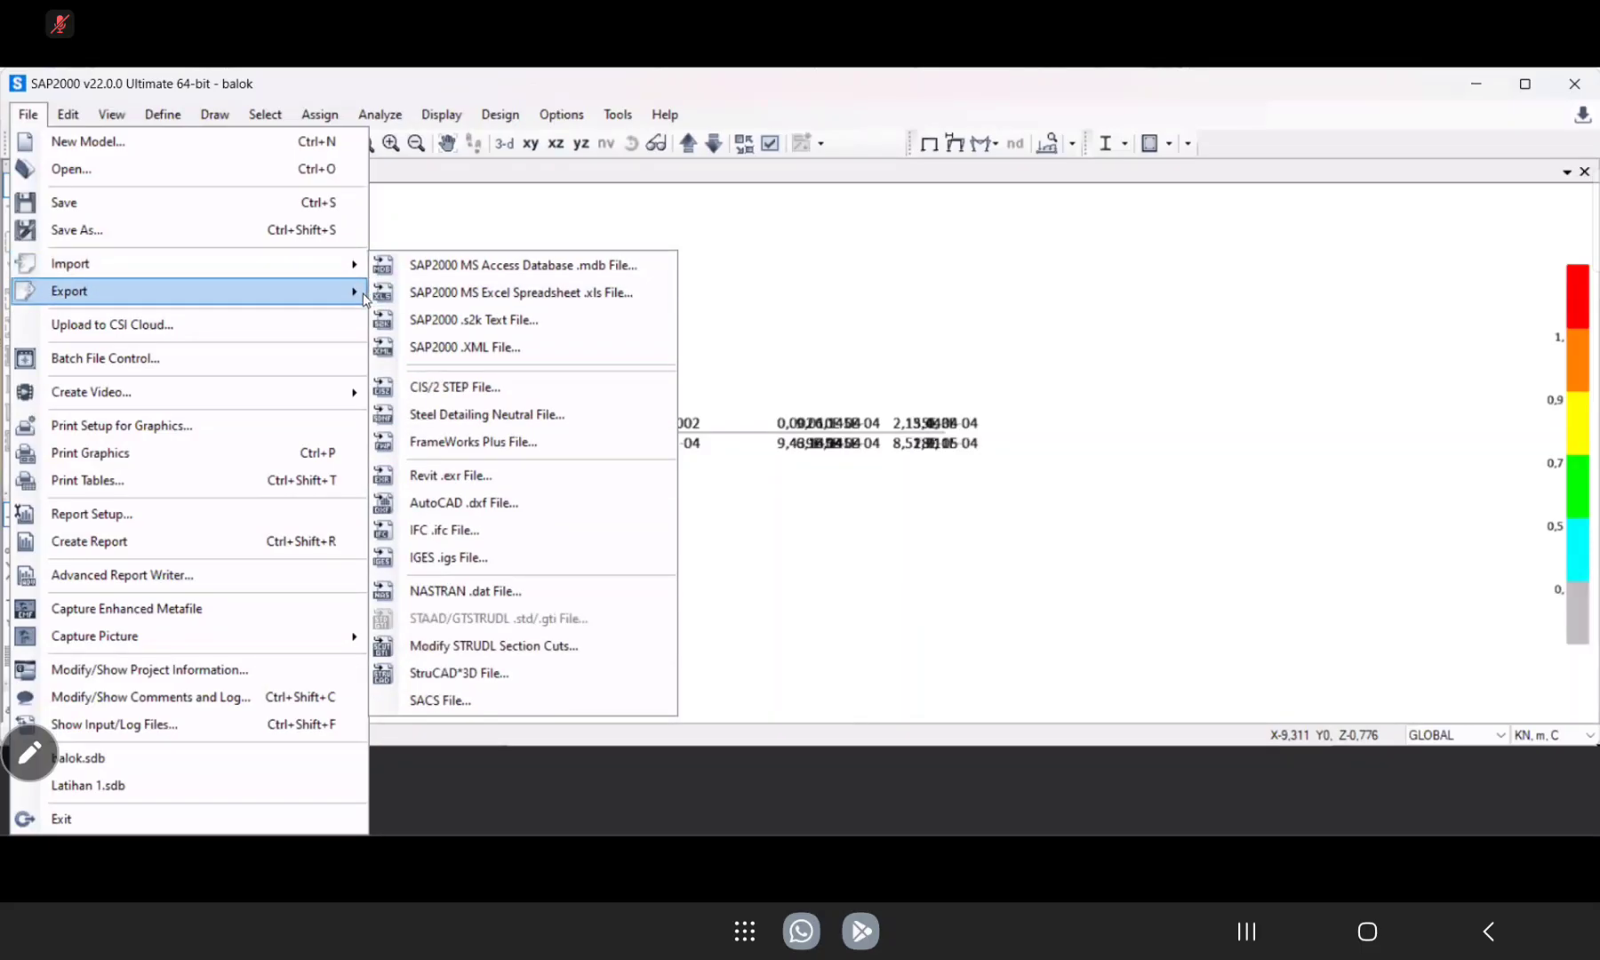
{"action": "mouse_move", "coordinate": [364, 299]}
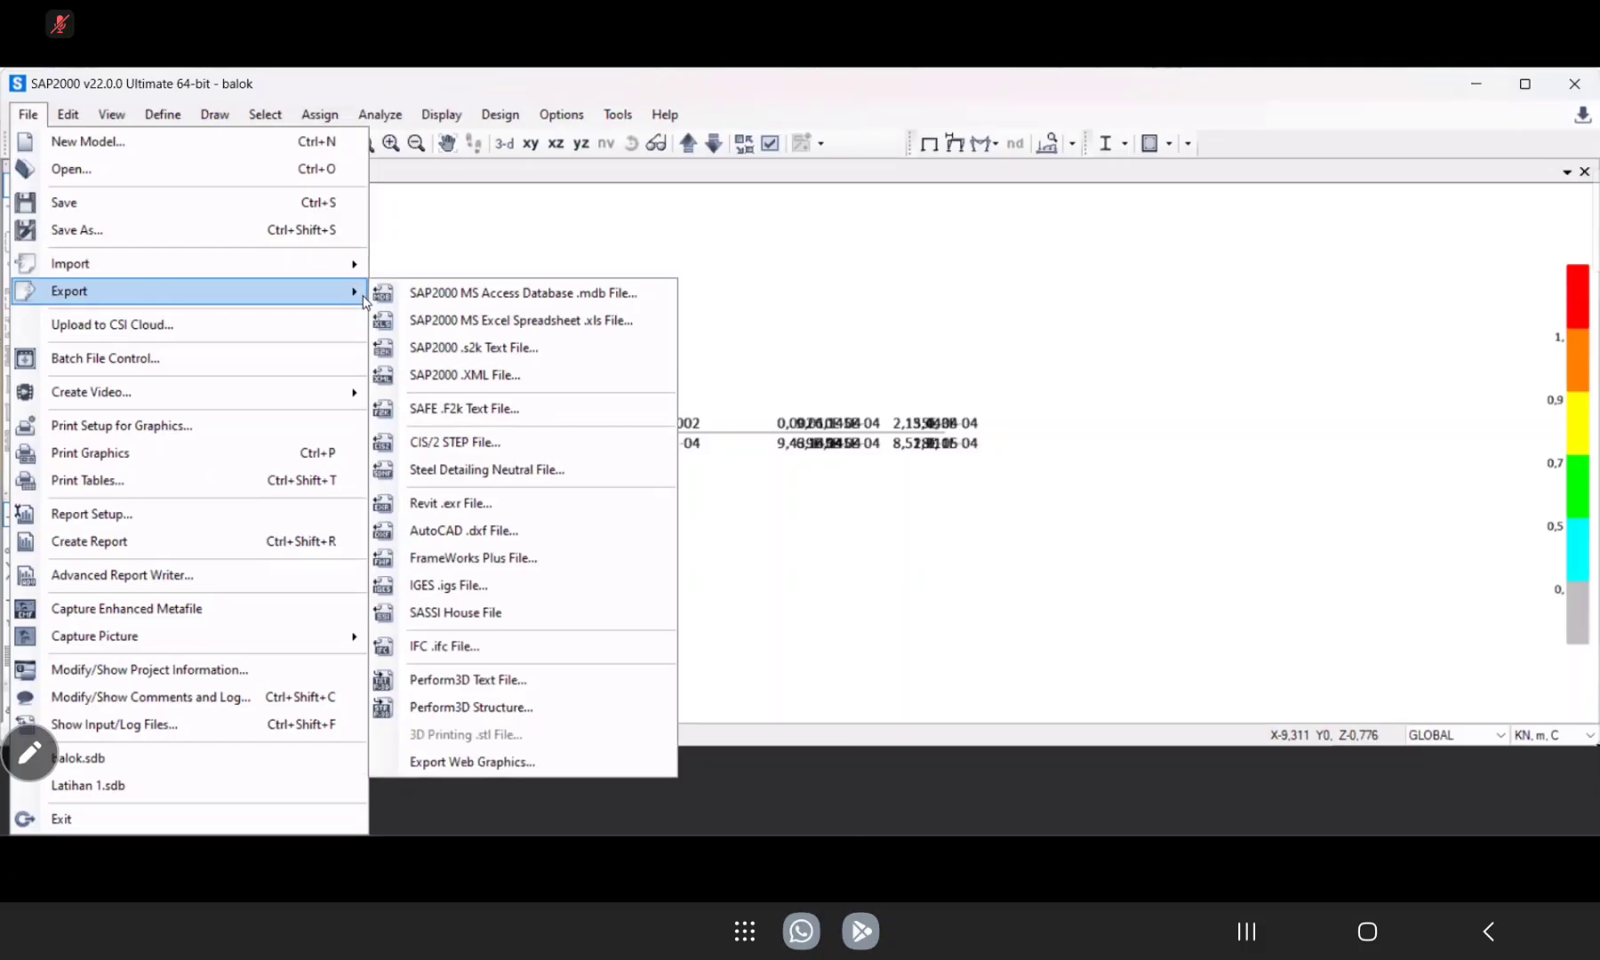
{"action": "left_click", "coordinate": [485, 325]}
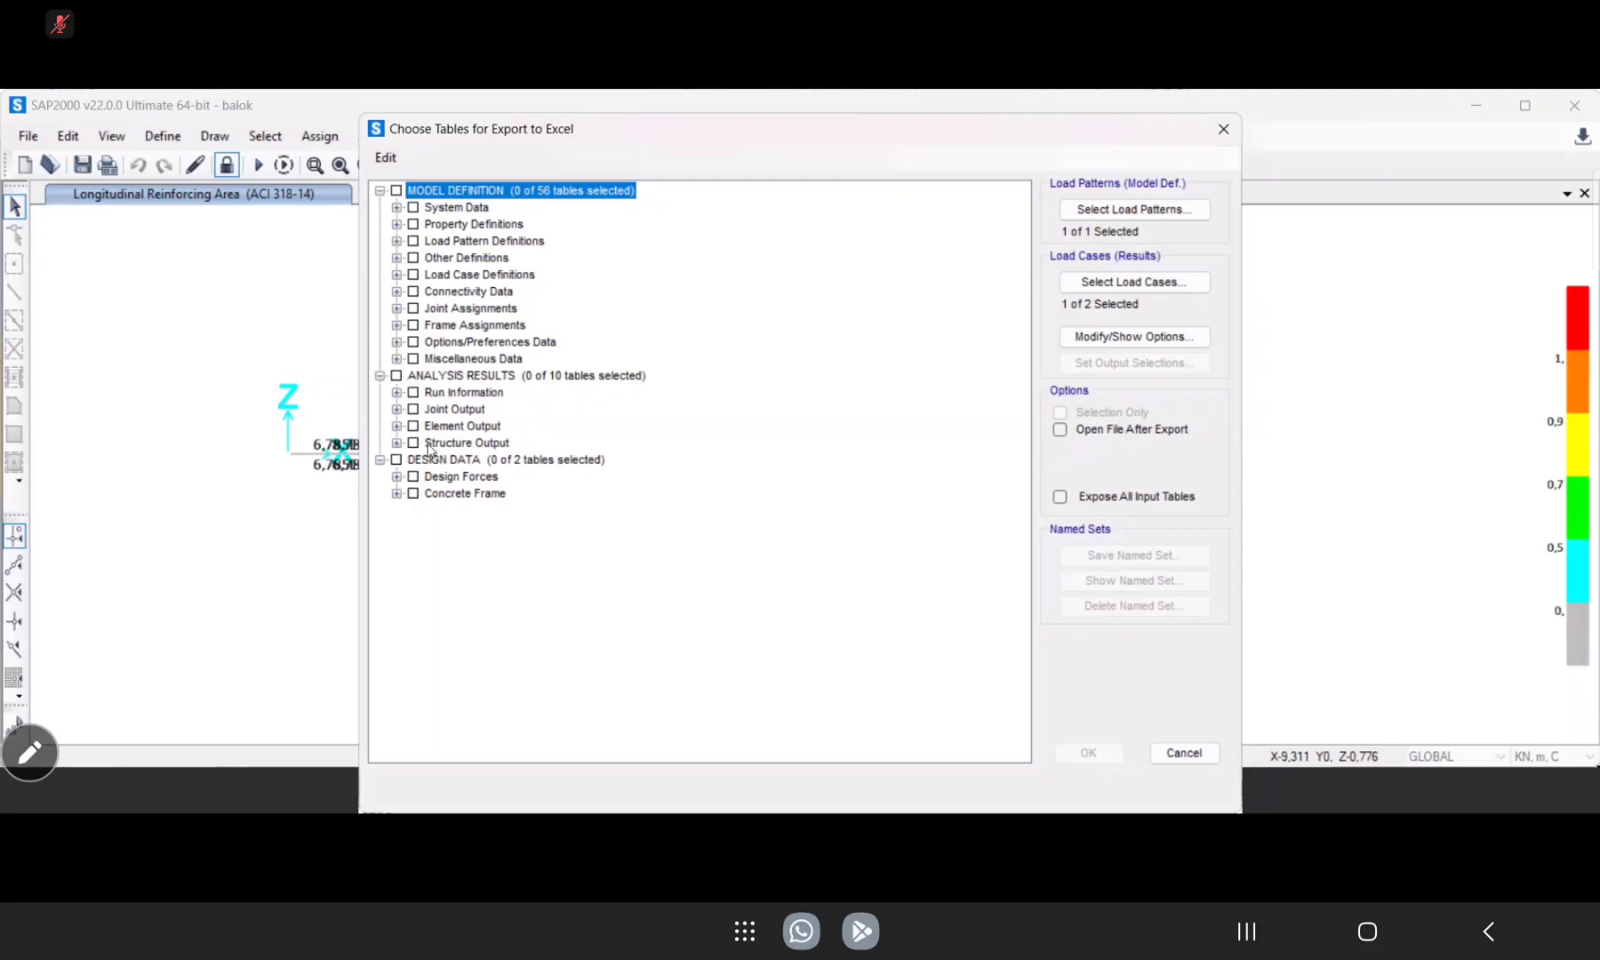
{"action": "left_click", "coordinate": [397, 410]}
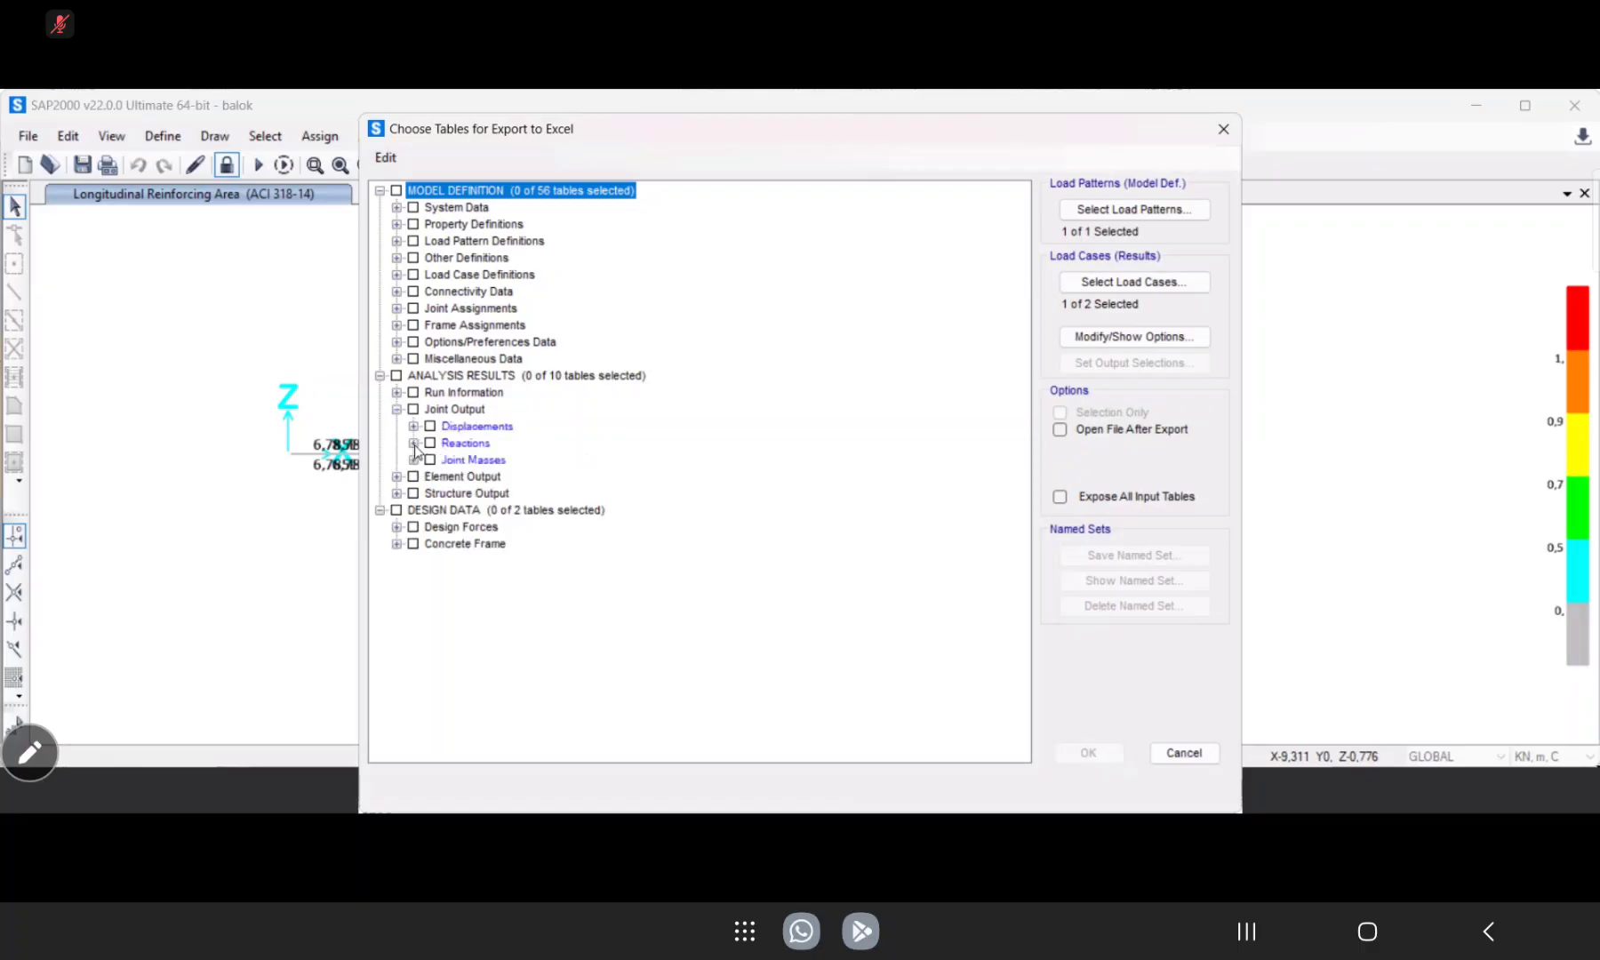
{"action": "left_click", "coordinate": [413, 444]}
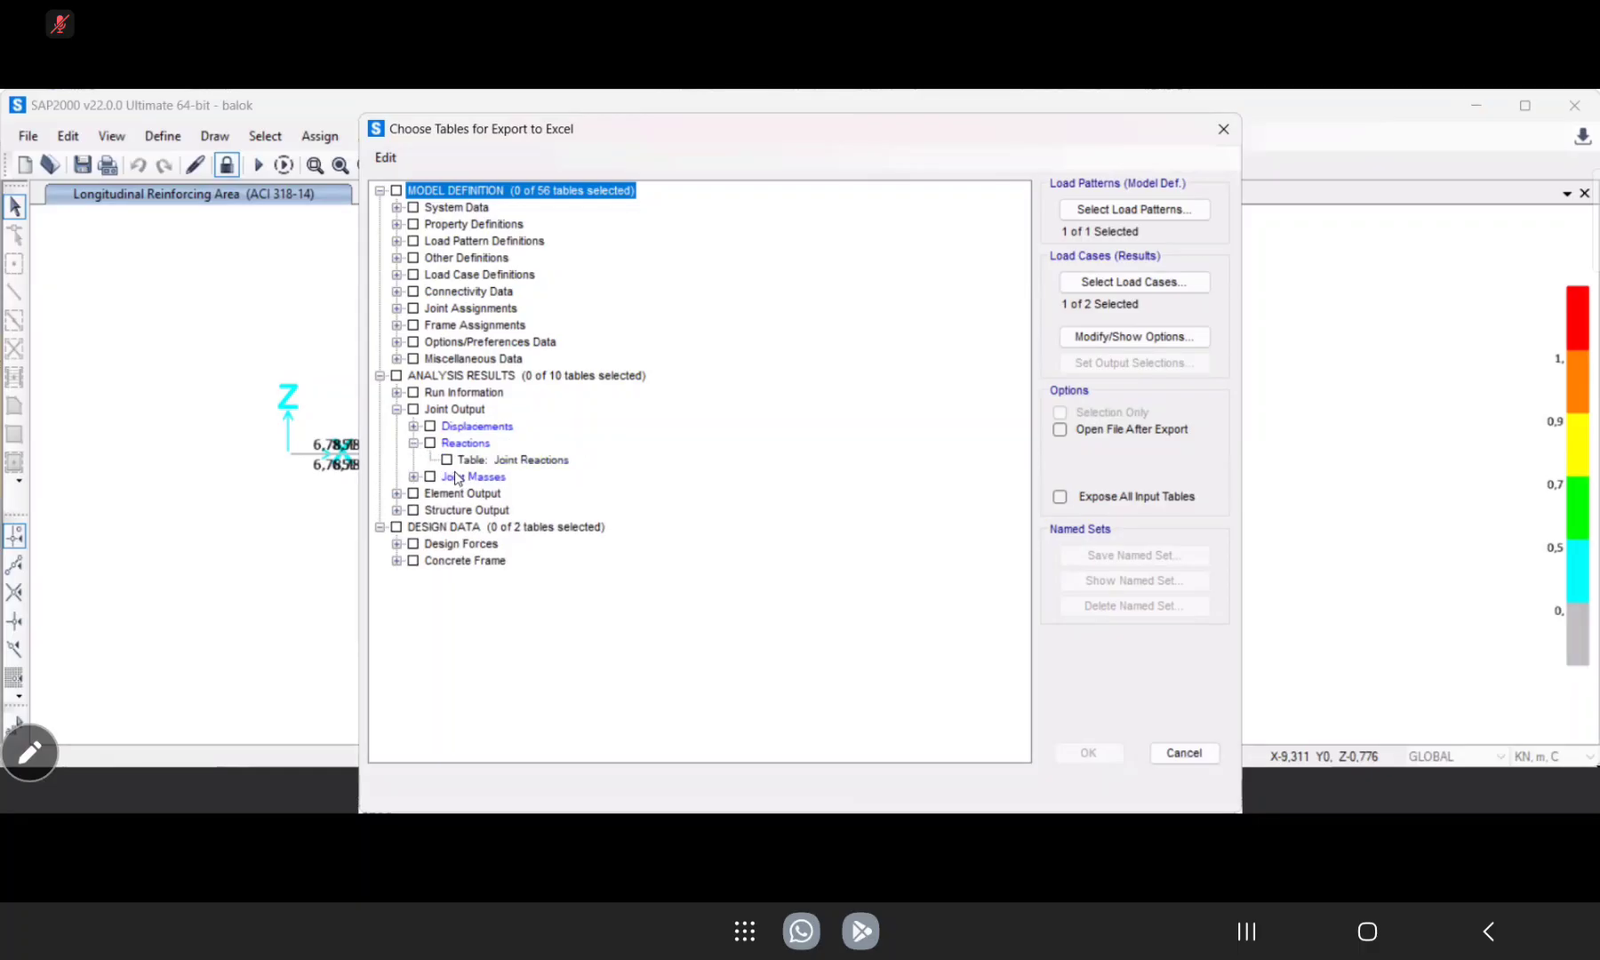
{"action": "left_click", "coordinate": [443, 457]}
{"action": "left_click", "coordinate": [446, 458]}
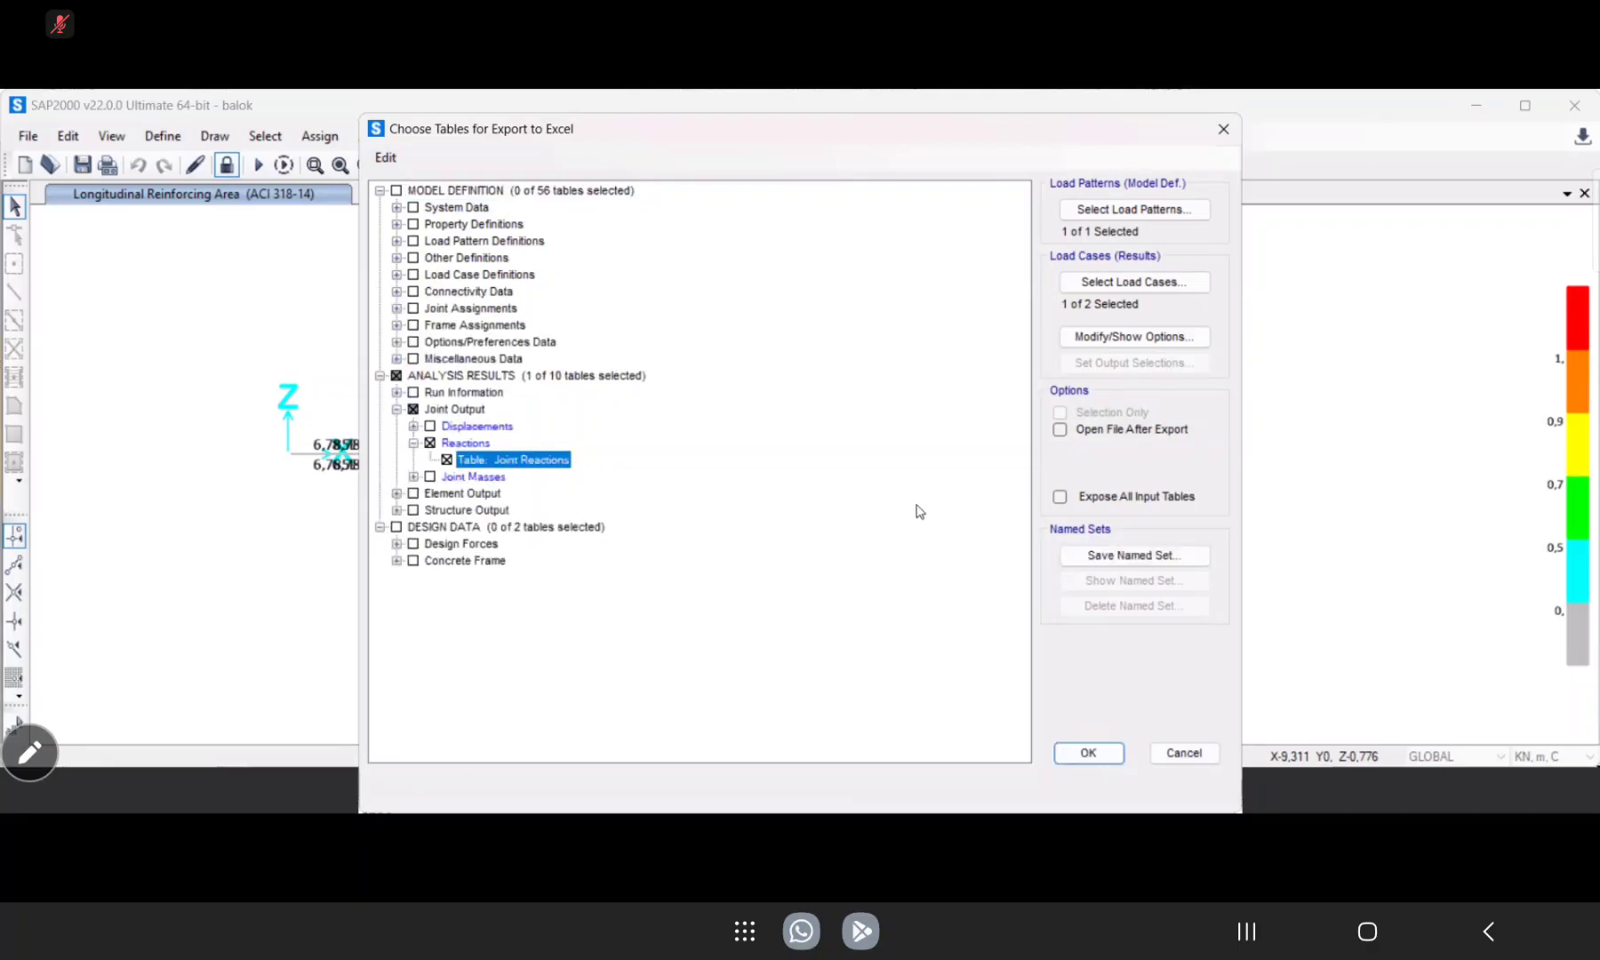
Include the Element Forces - Frames table from the element output in the Excel export.
{"action": "left_click", "coordinate": [397, 494]}
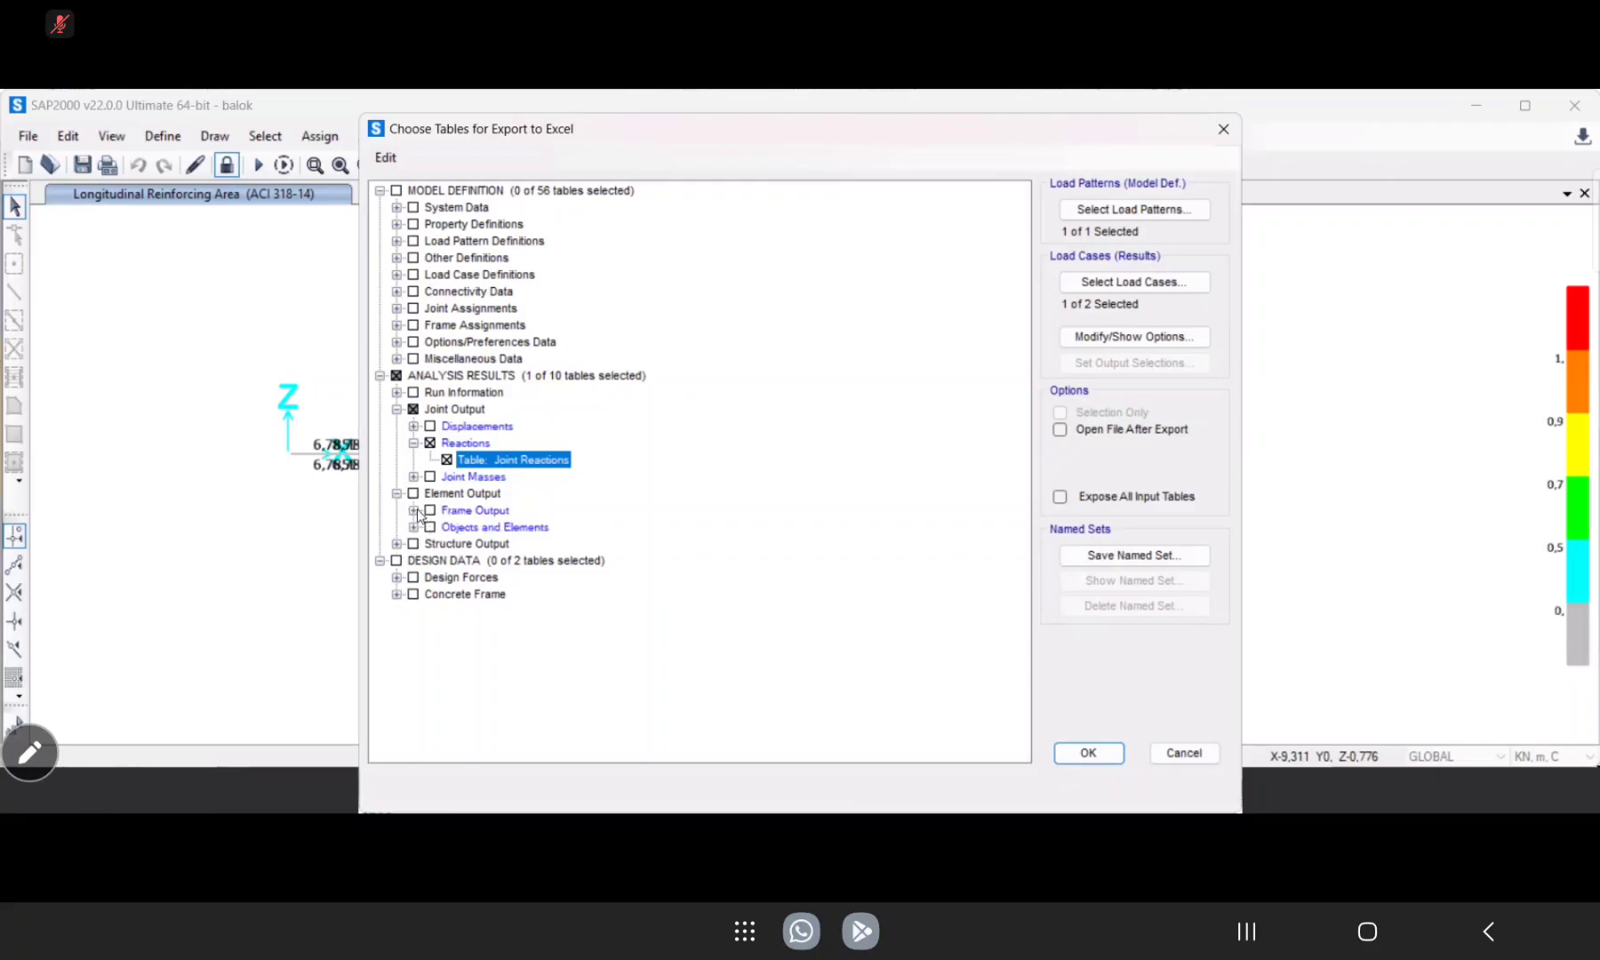
{"action": "left_click", "coordinate": [414, 511]}
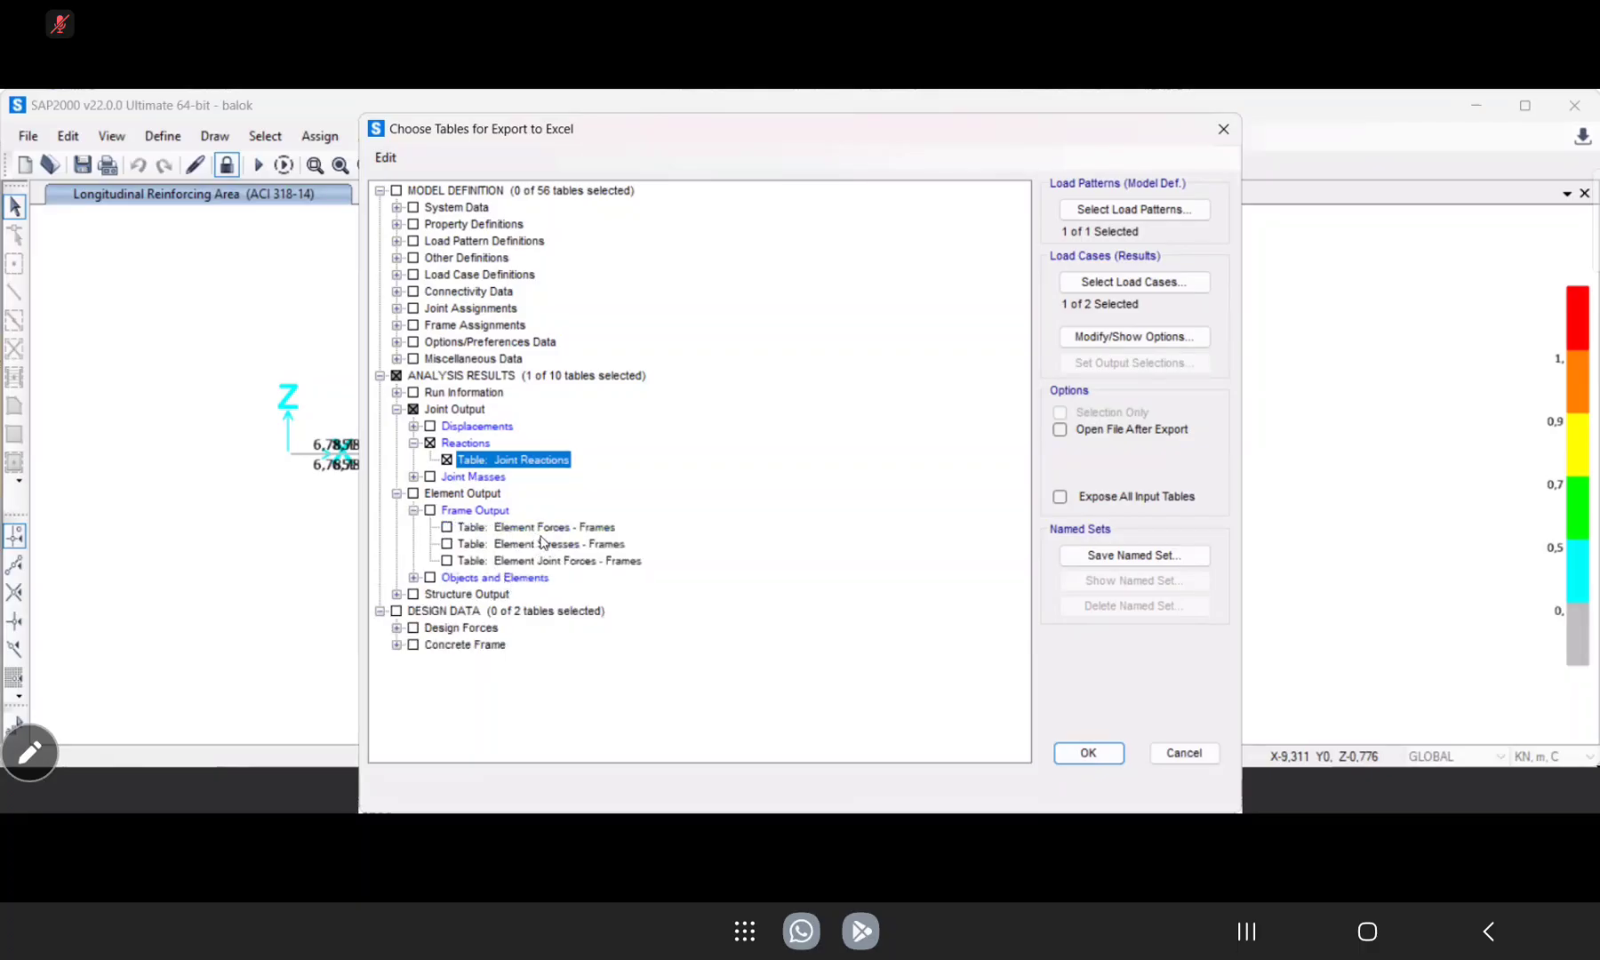
{"action": "left_click", "coordinate": [444, 527]}
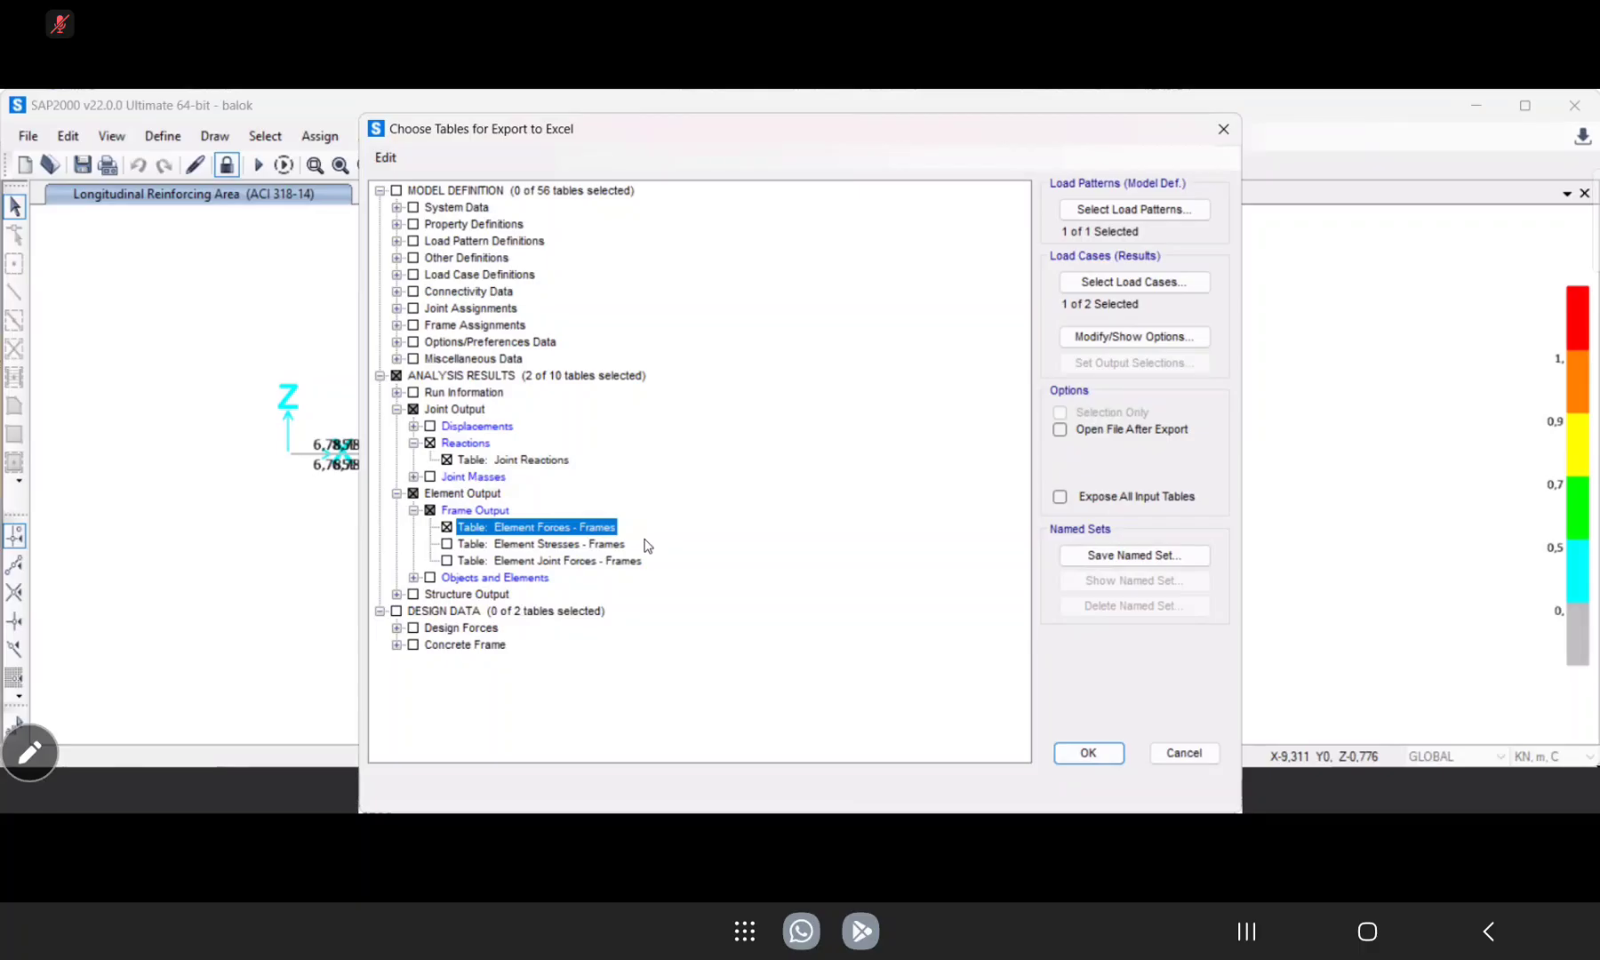
Include the Concrete Design 2 - Beam Summary Data - ACI 318-14 table in the Excel export.
{"action": "left_click", "coordinate": [398, 595]}
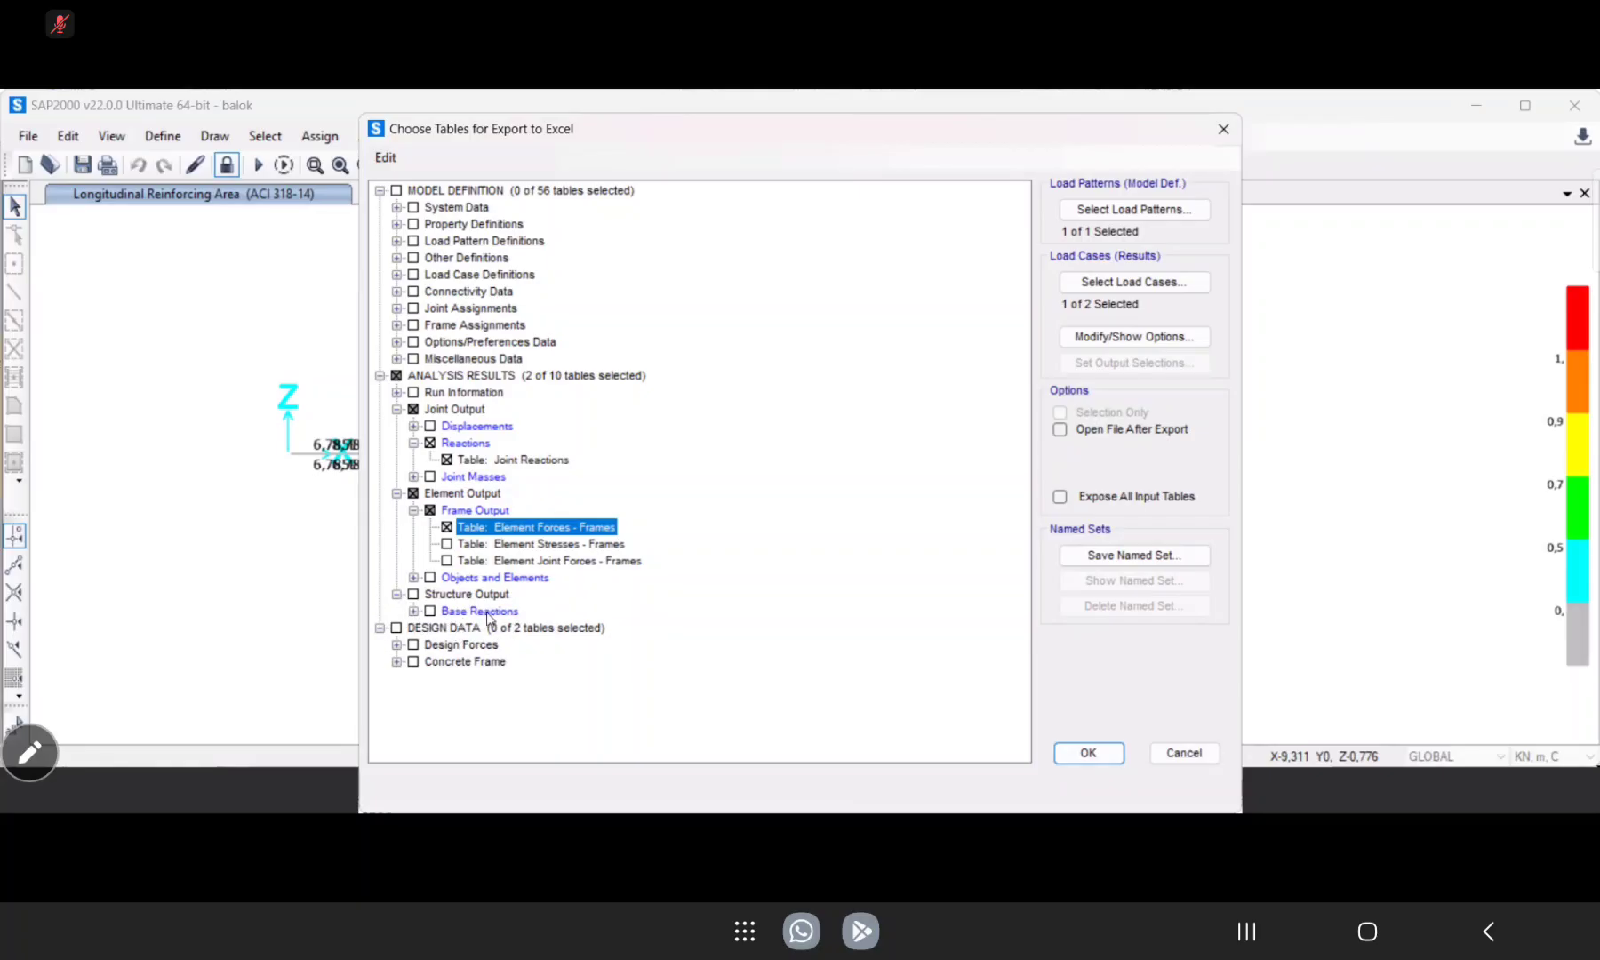
{"action": "left_click", "coordinate": [398, 663]}
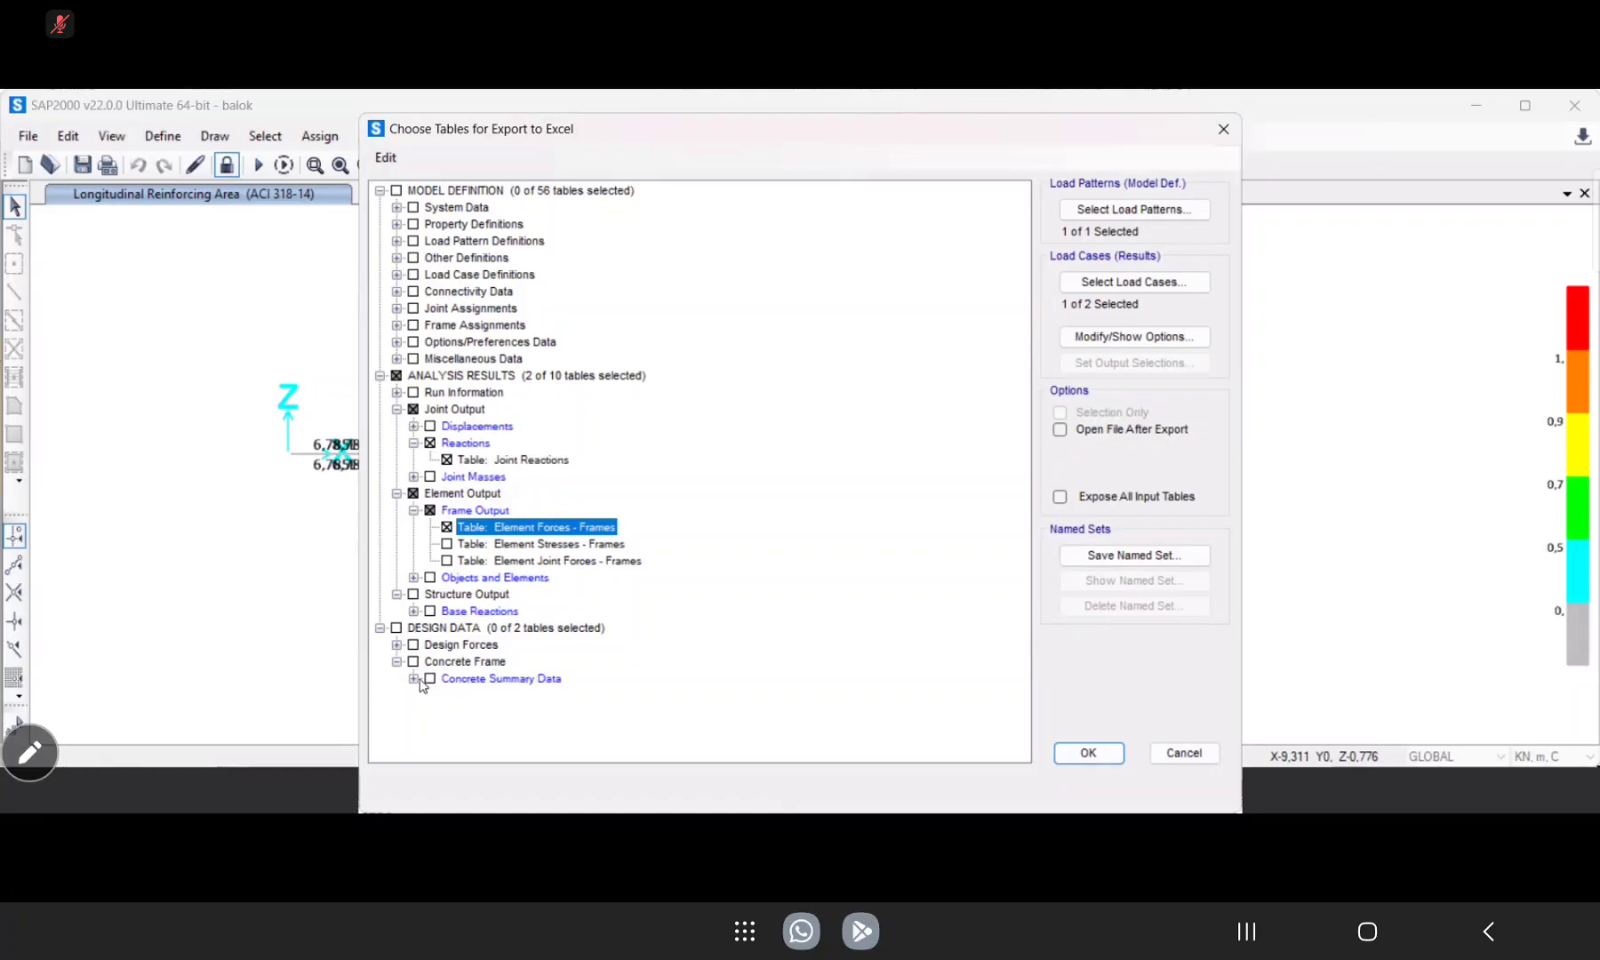
{"action": "left_click", "coordinate": [415, 679]}
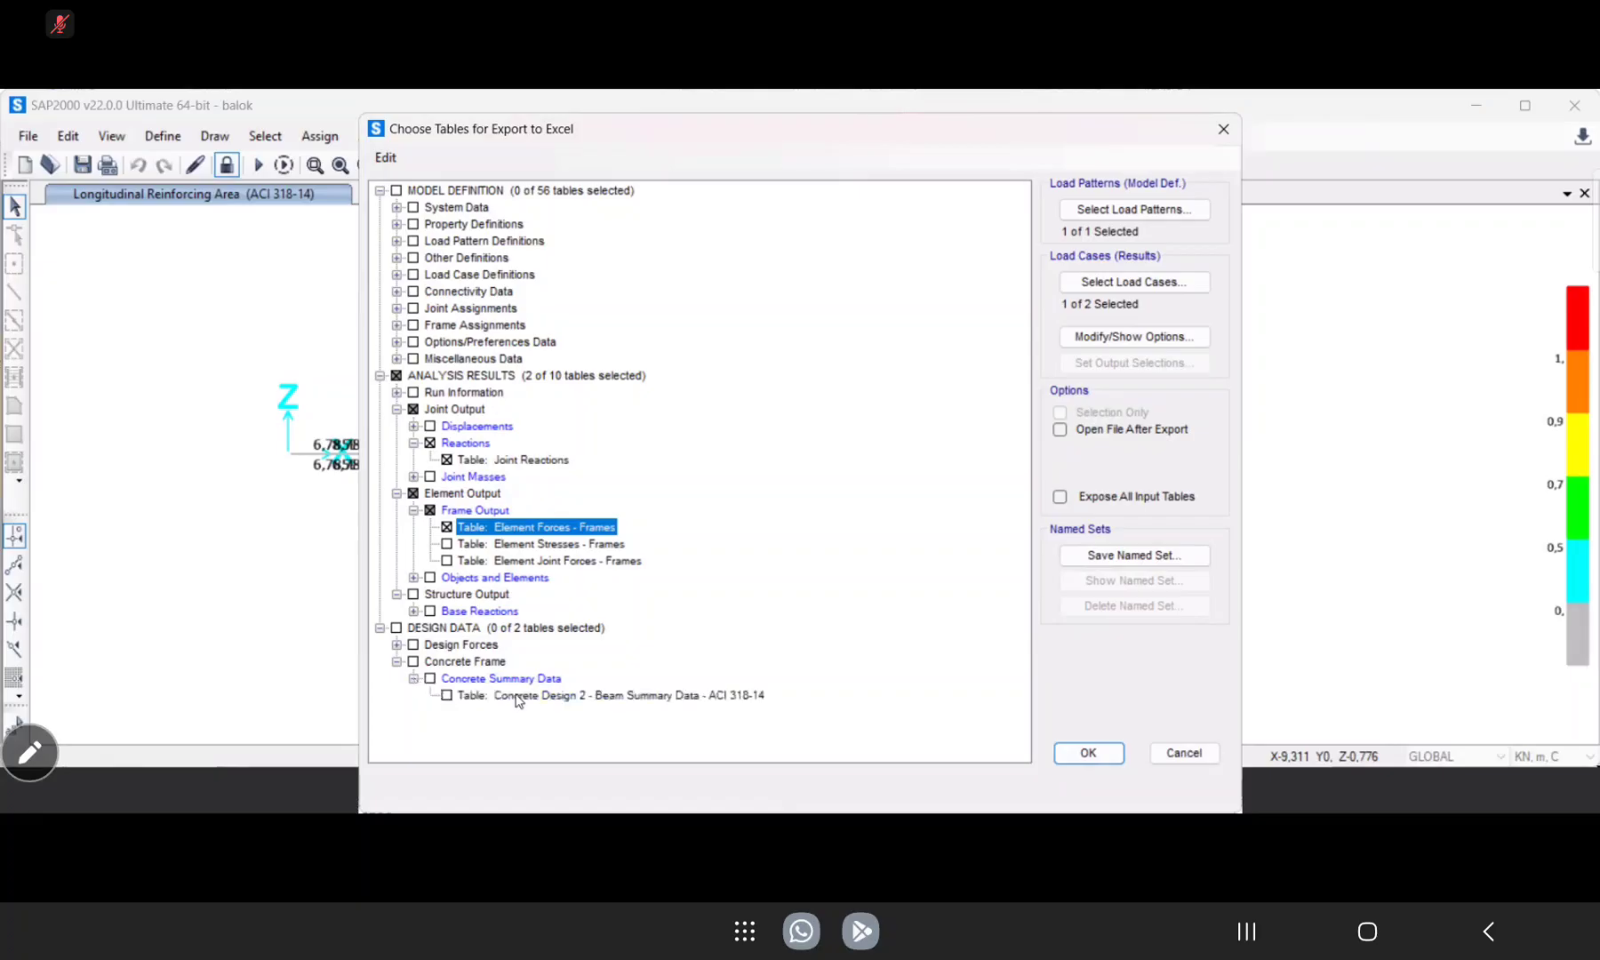
{"action": "left_click", "coordinate": [447, 695]}
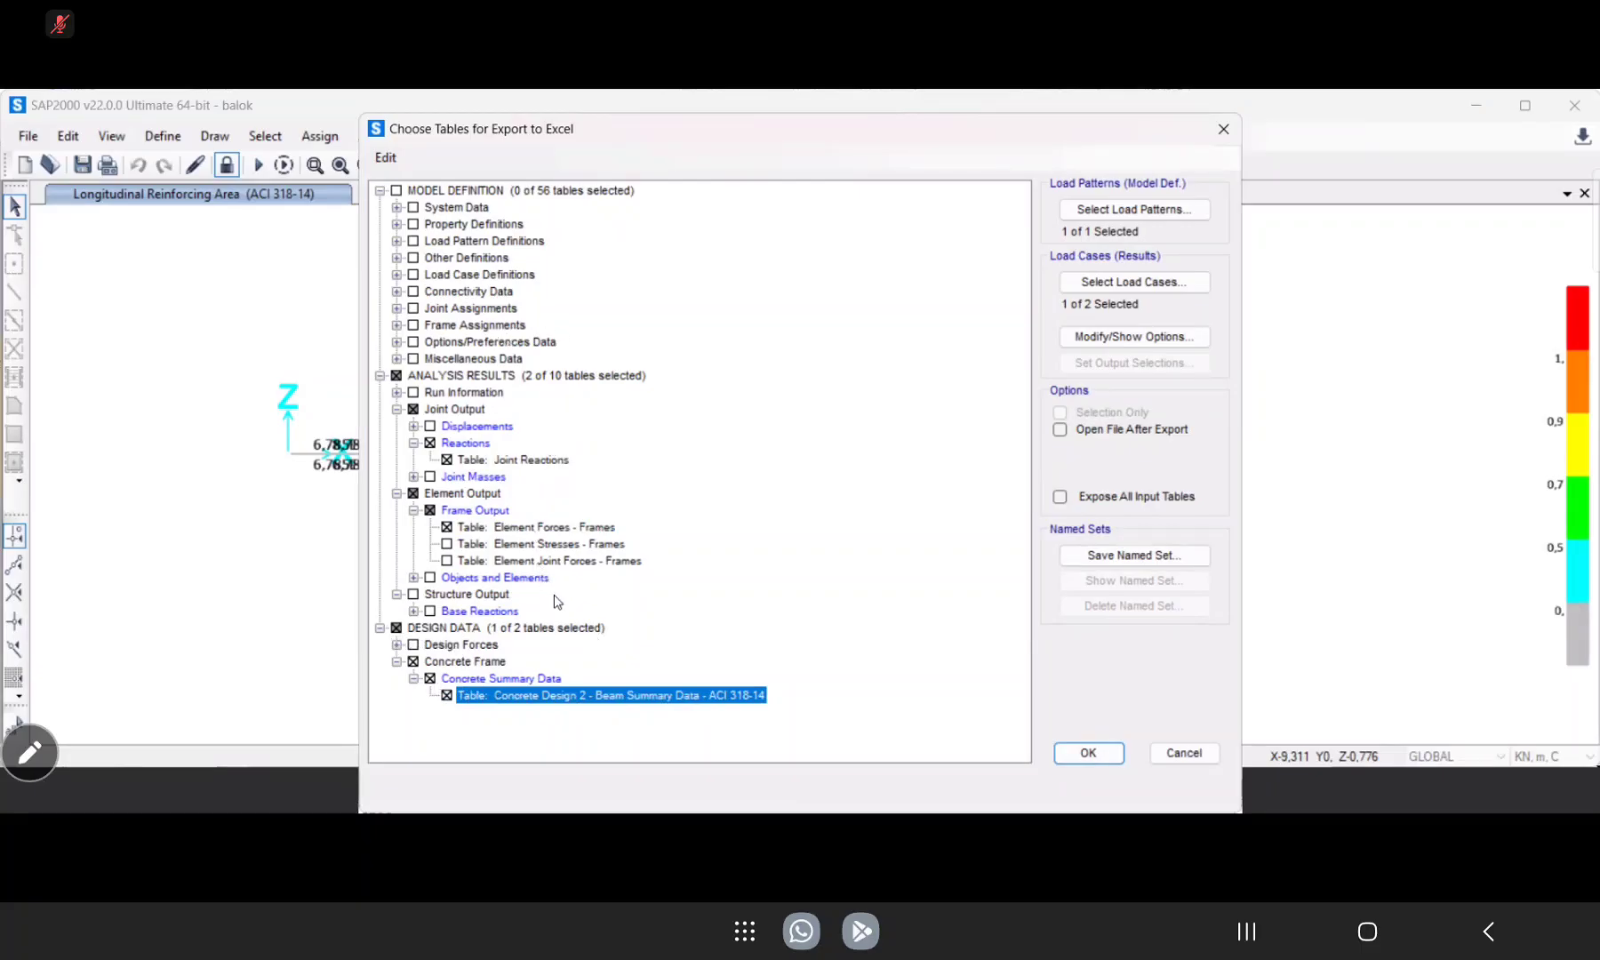
Look through the material property, rebar size and load pattern tables offered under the model definition.
{"action": "left_click", "coordinate": [397, 241]}
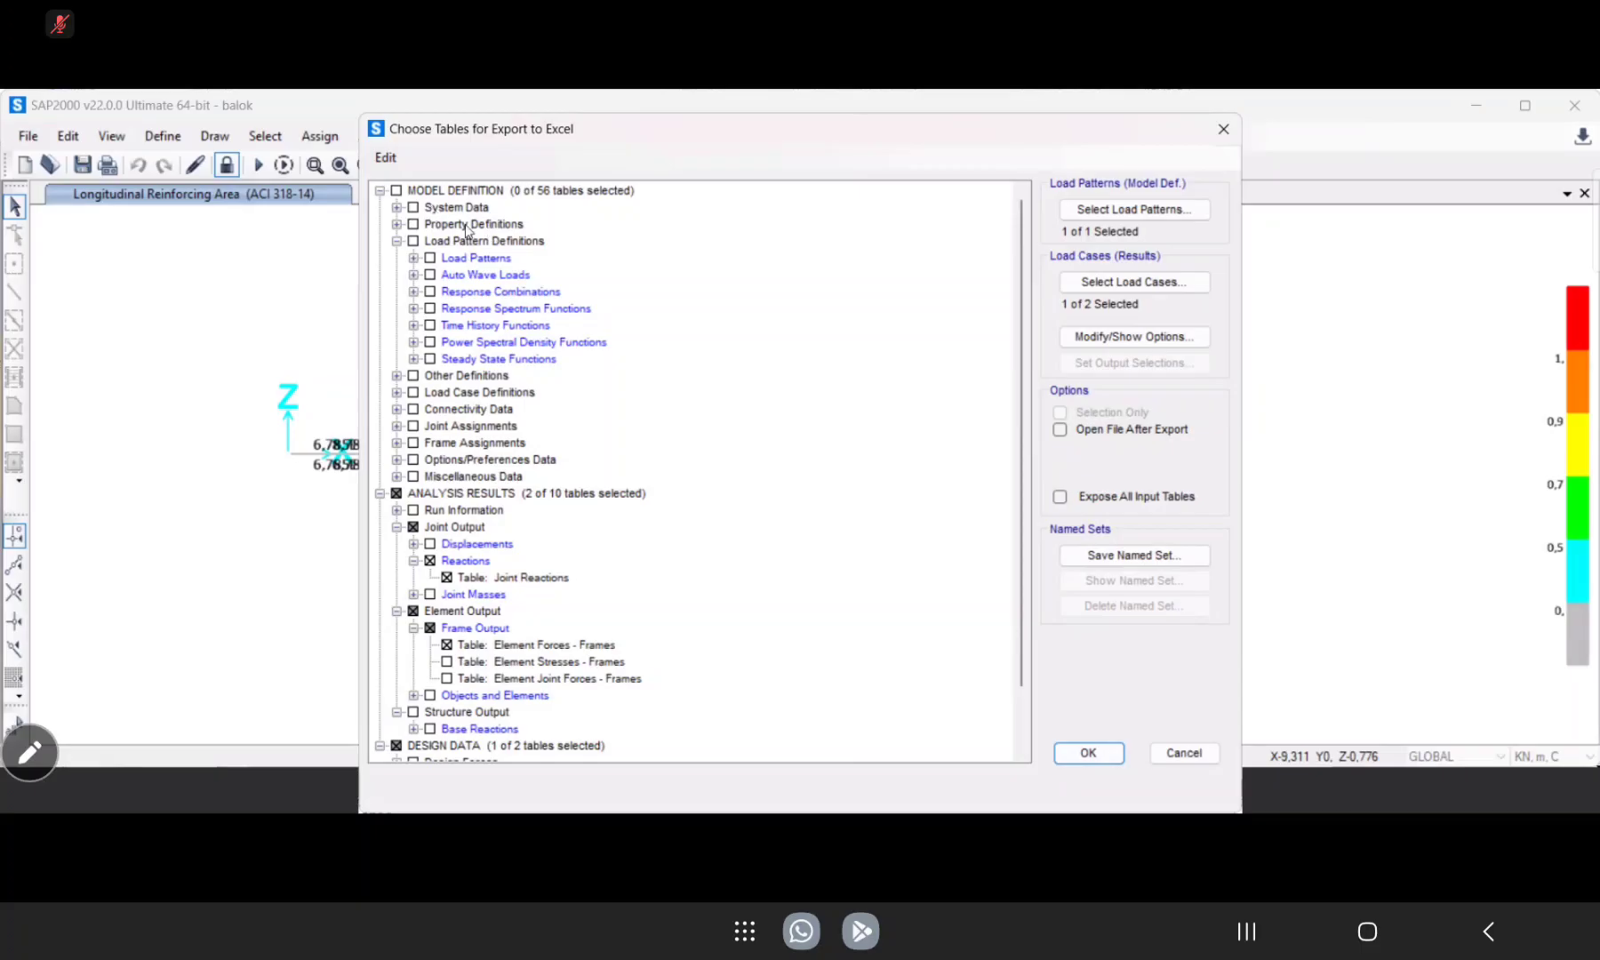
{"action": "left_click", "coordinate": [398, 225]}
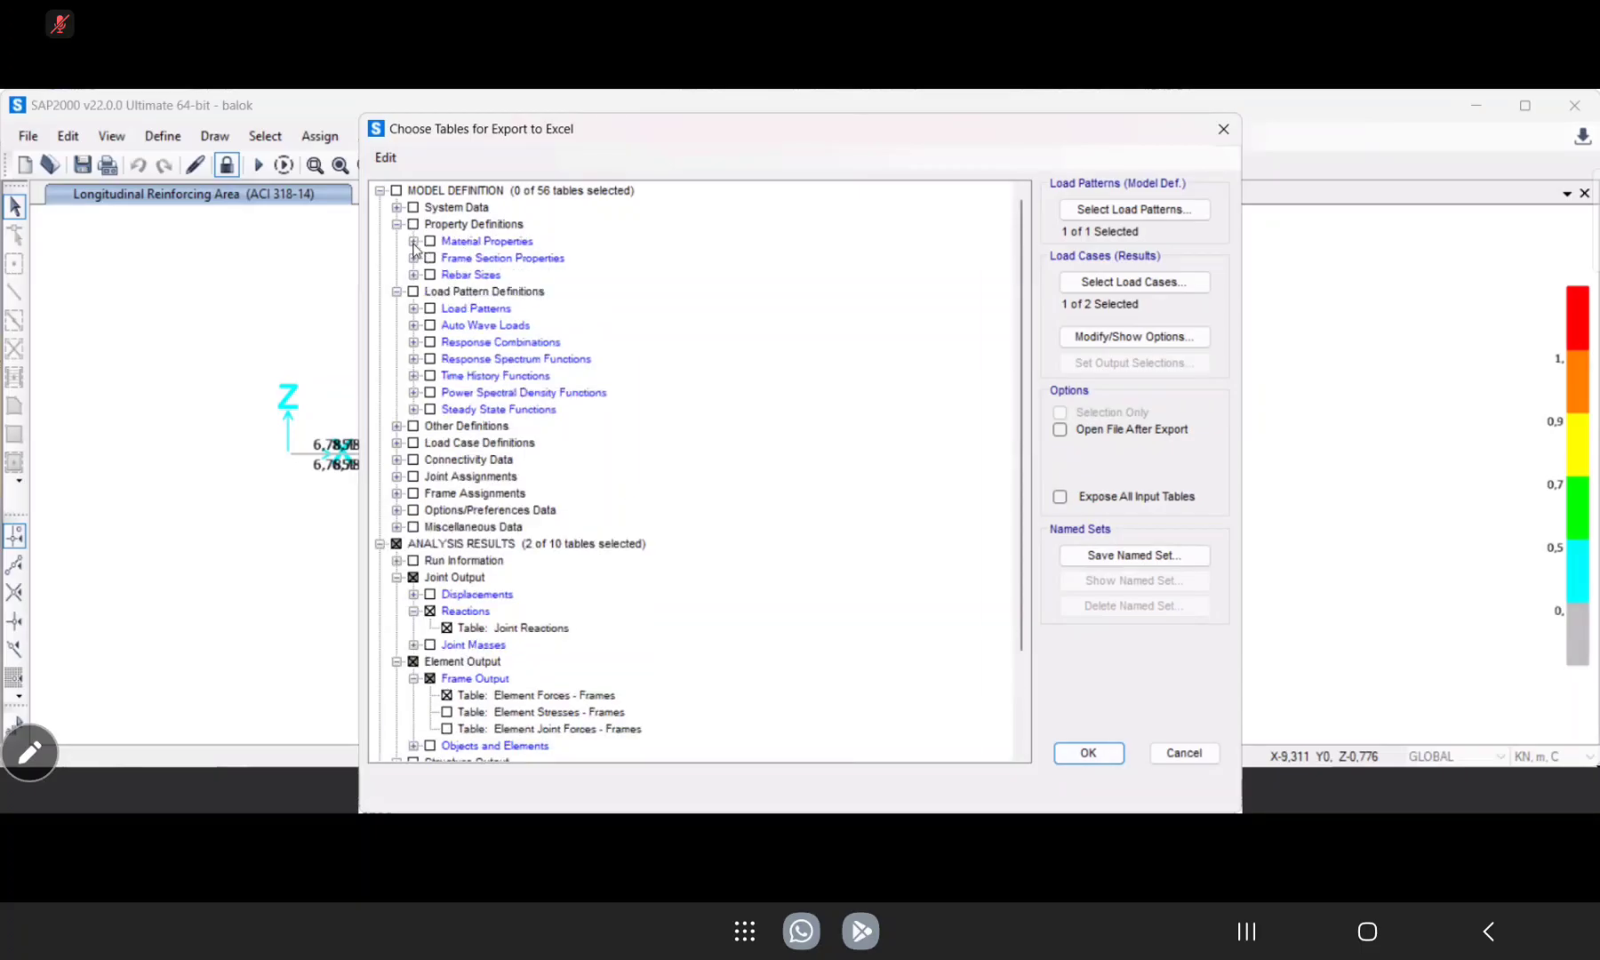
{"action": "left_click", "coordinate": [413, 241]}
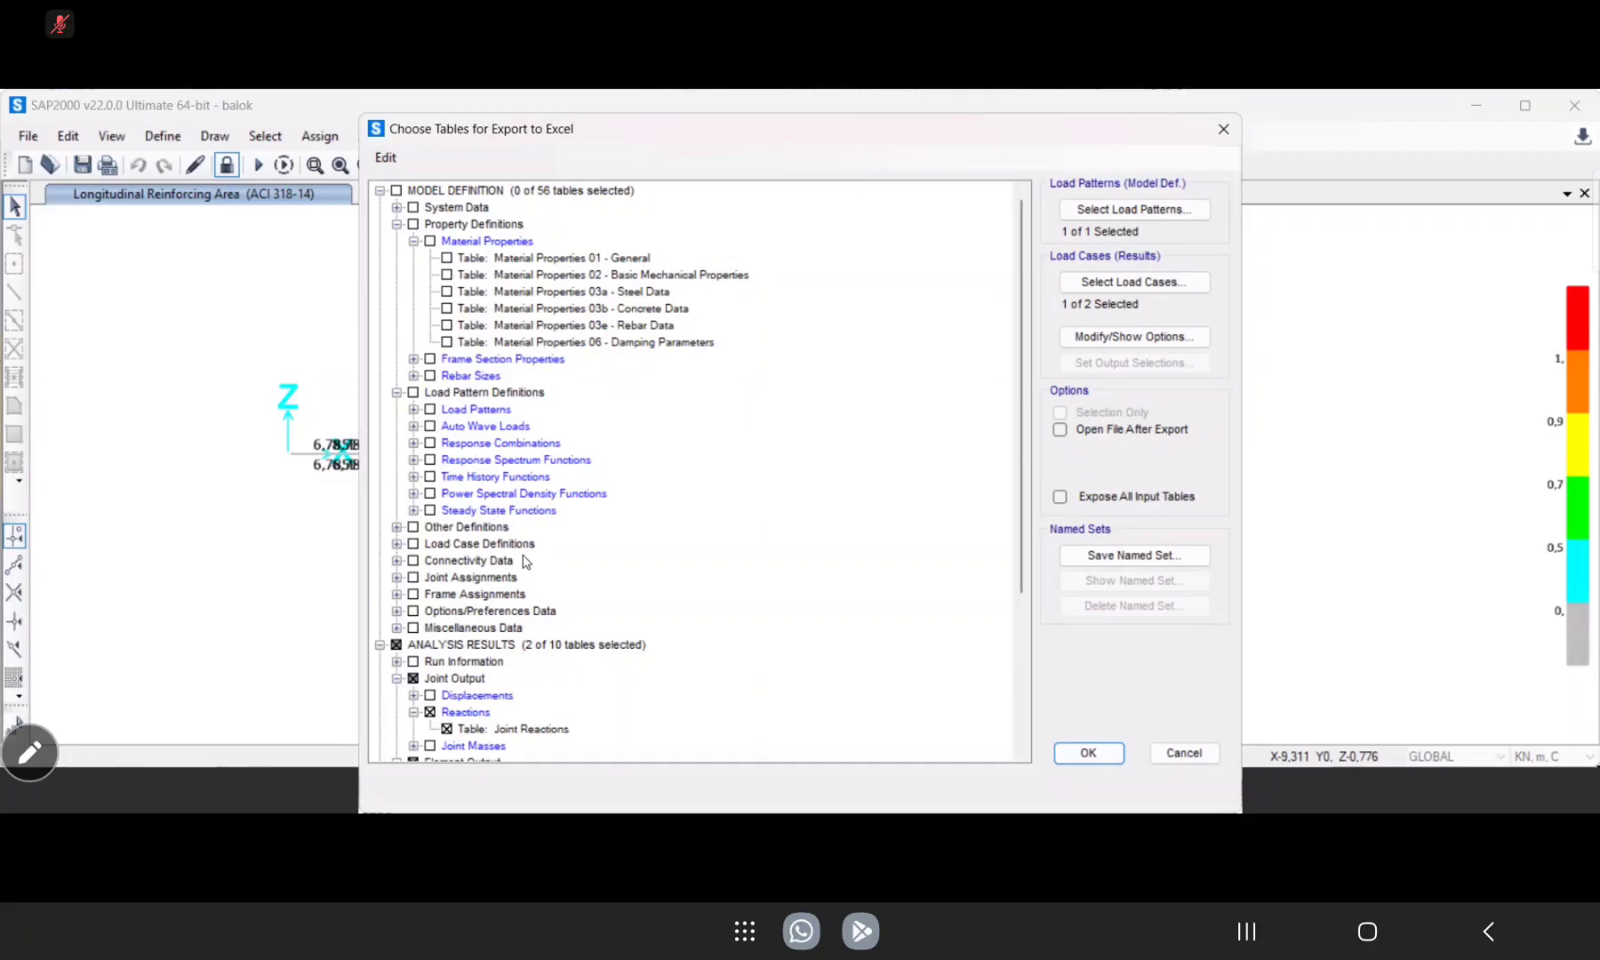
{"action": "left_click", "coordinate": [413, 376]}
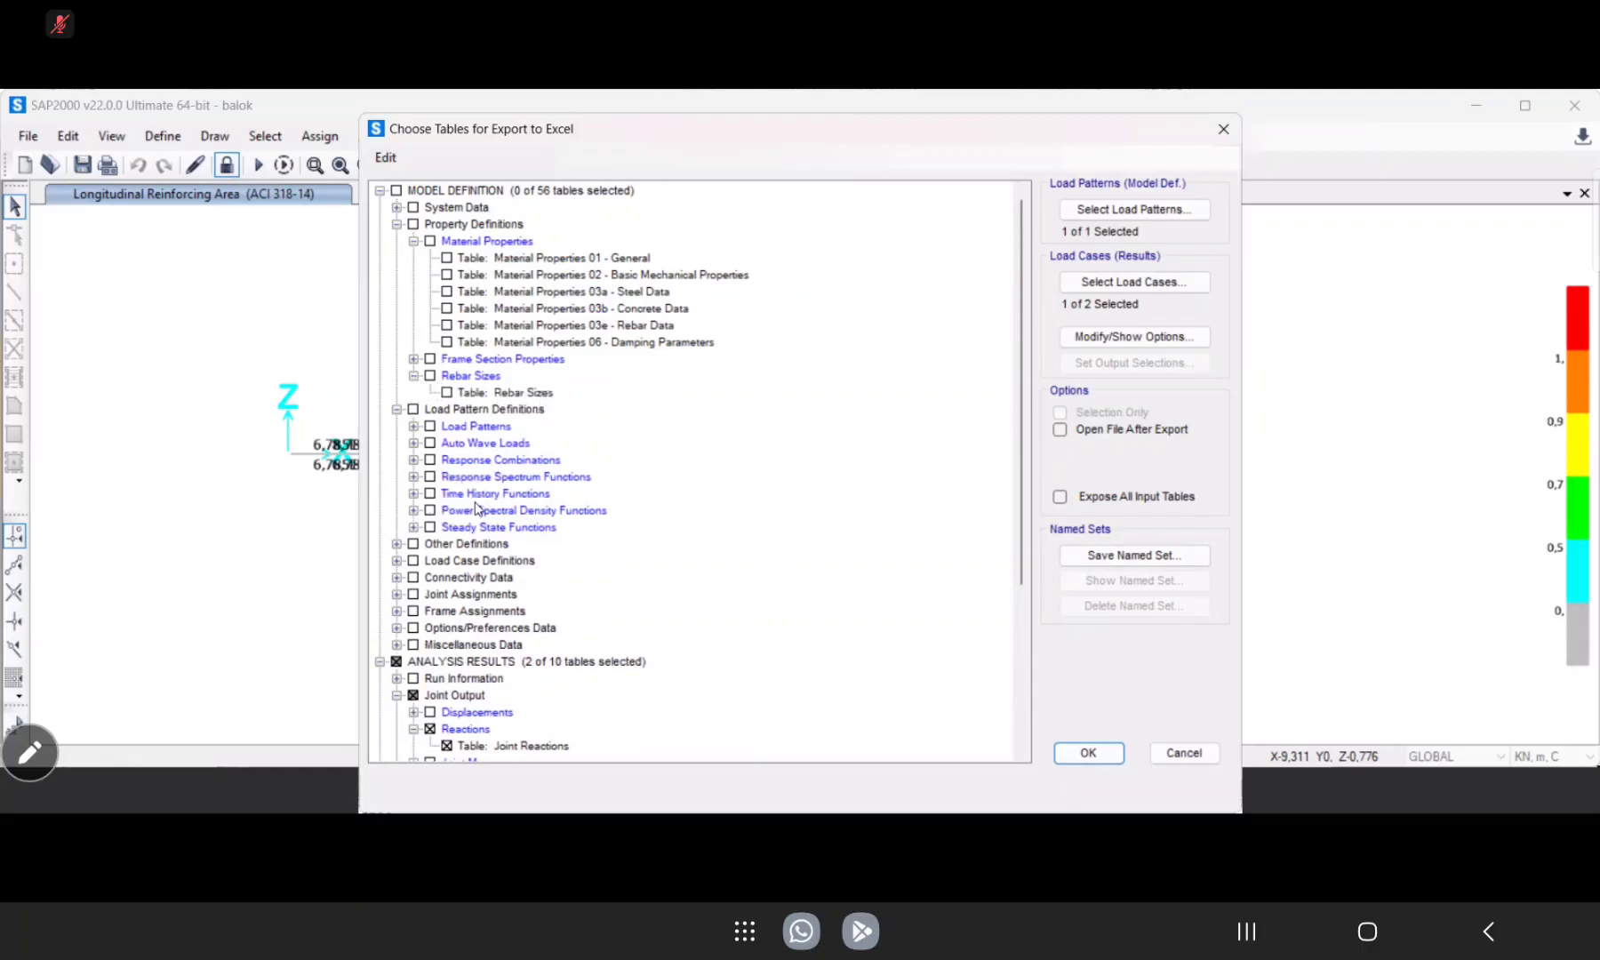
{"action": "left_click", "coordinate": [413, 426]}
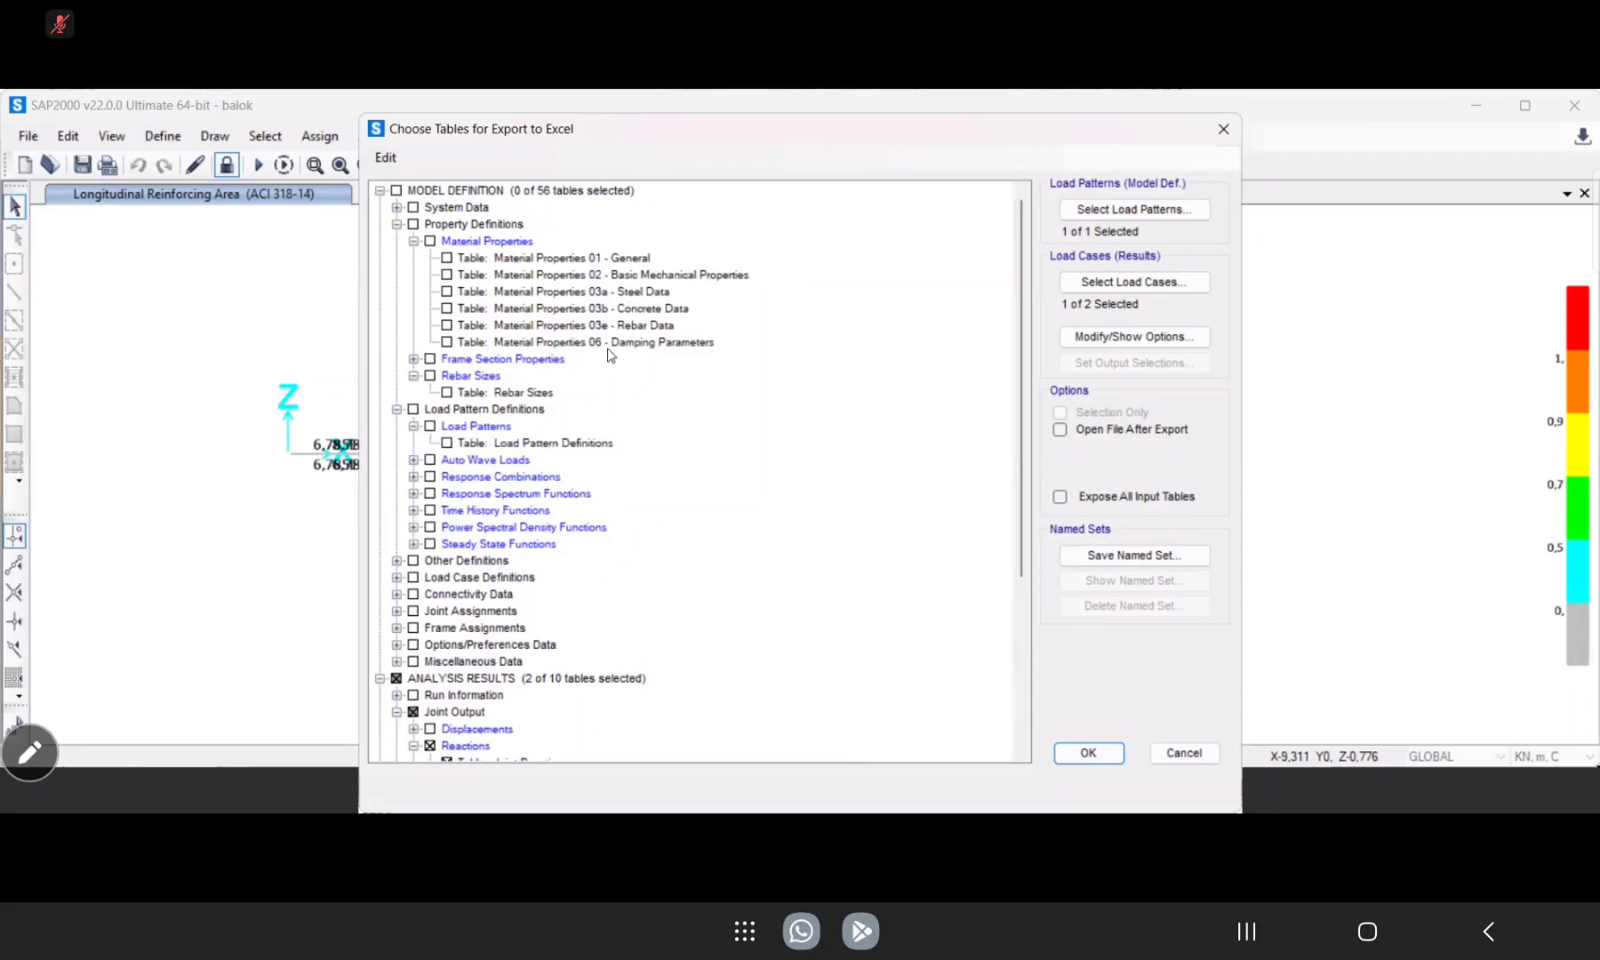
{"action": "scroll", "coordinate": [622, 611], "scroll_direction": "down", "scroll_amount": 4}
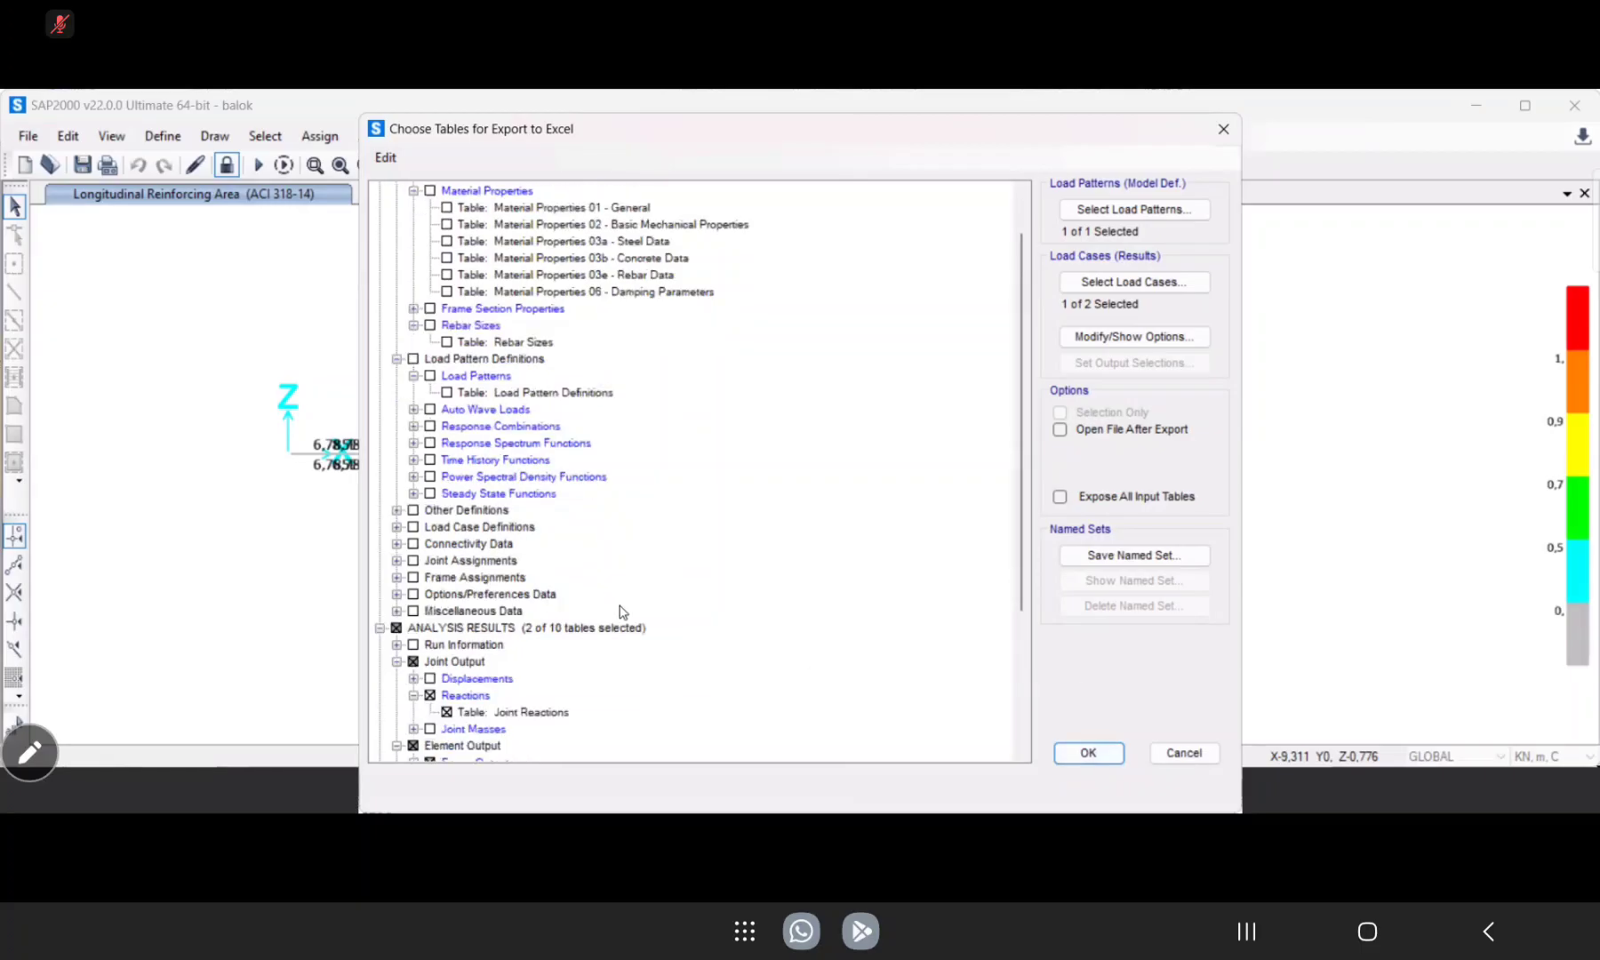
{"action": "scroll", "coordinate": [622, 611], "scroll_direction": "down", "scroll_amount": 1}
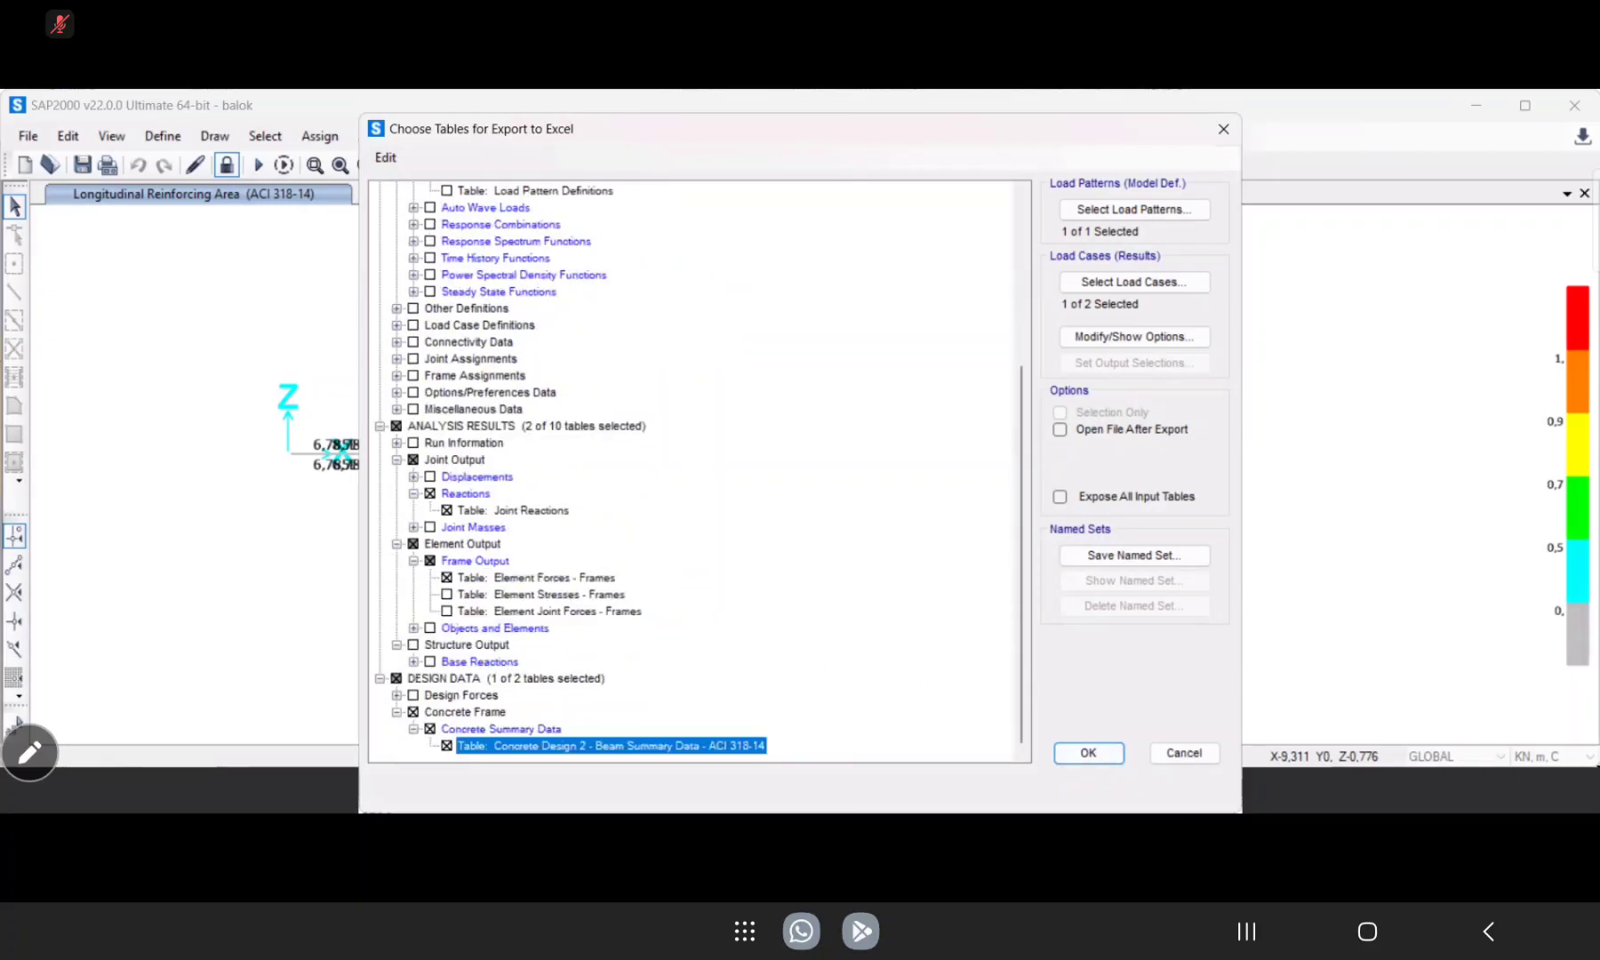
Choose the DEAD load pattern and the COMB1 output case for the exported tables.
{"action": "left_click", "coordinate": [1127, 211]}
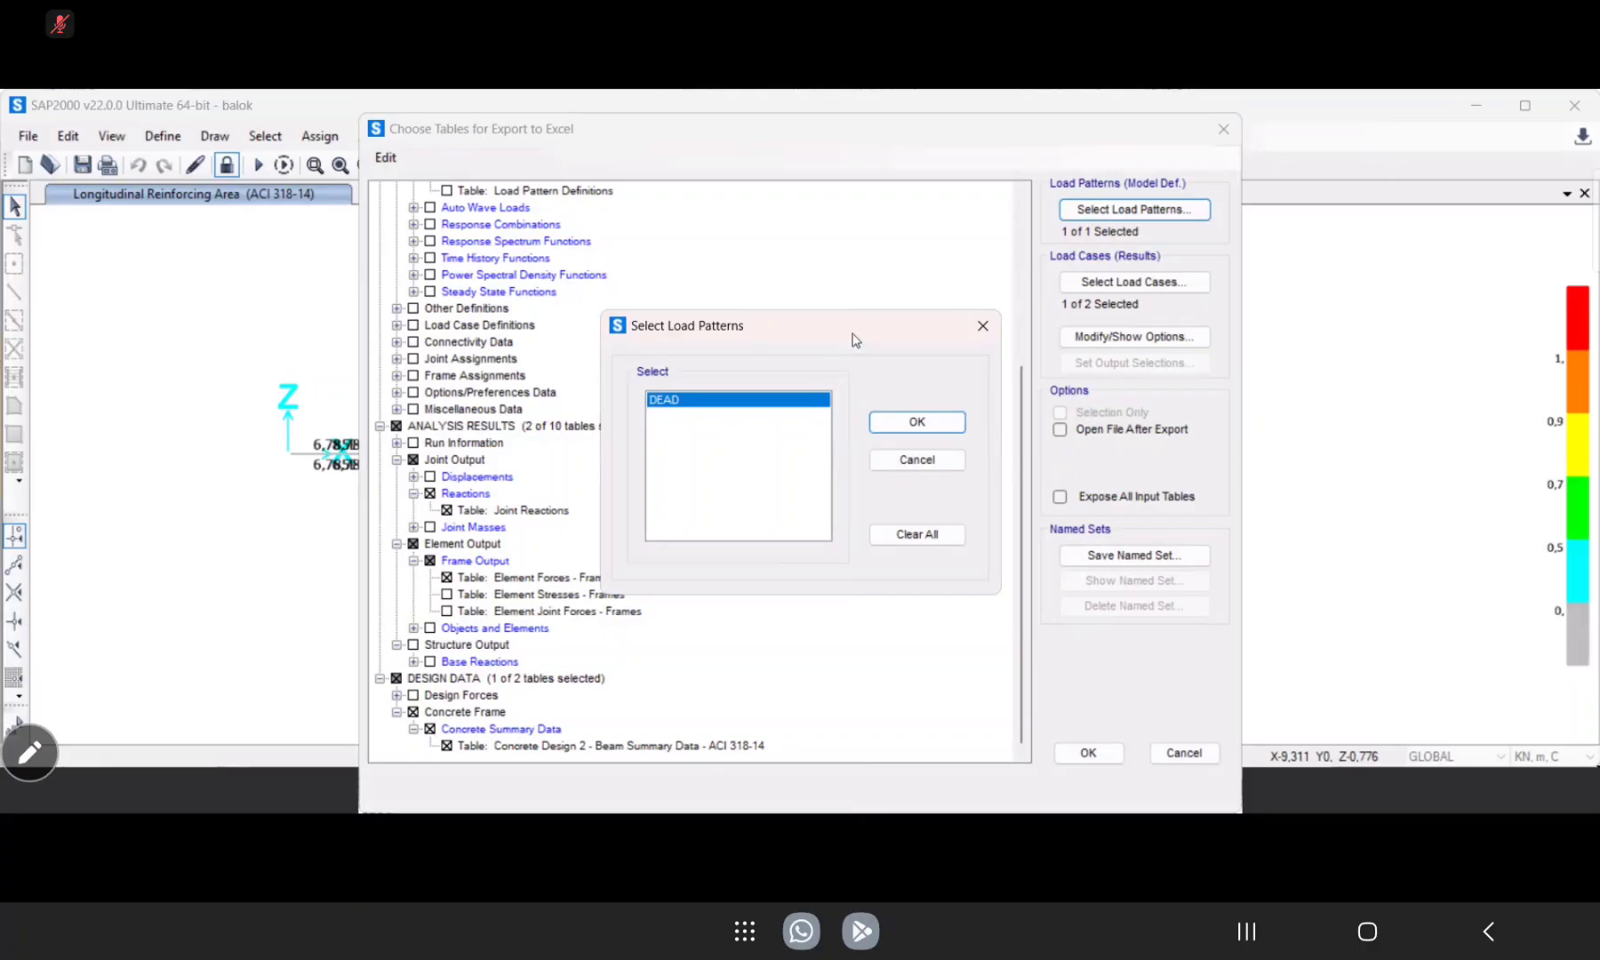
{"action": "left_click", "coordinate": [921, 424]}
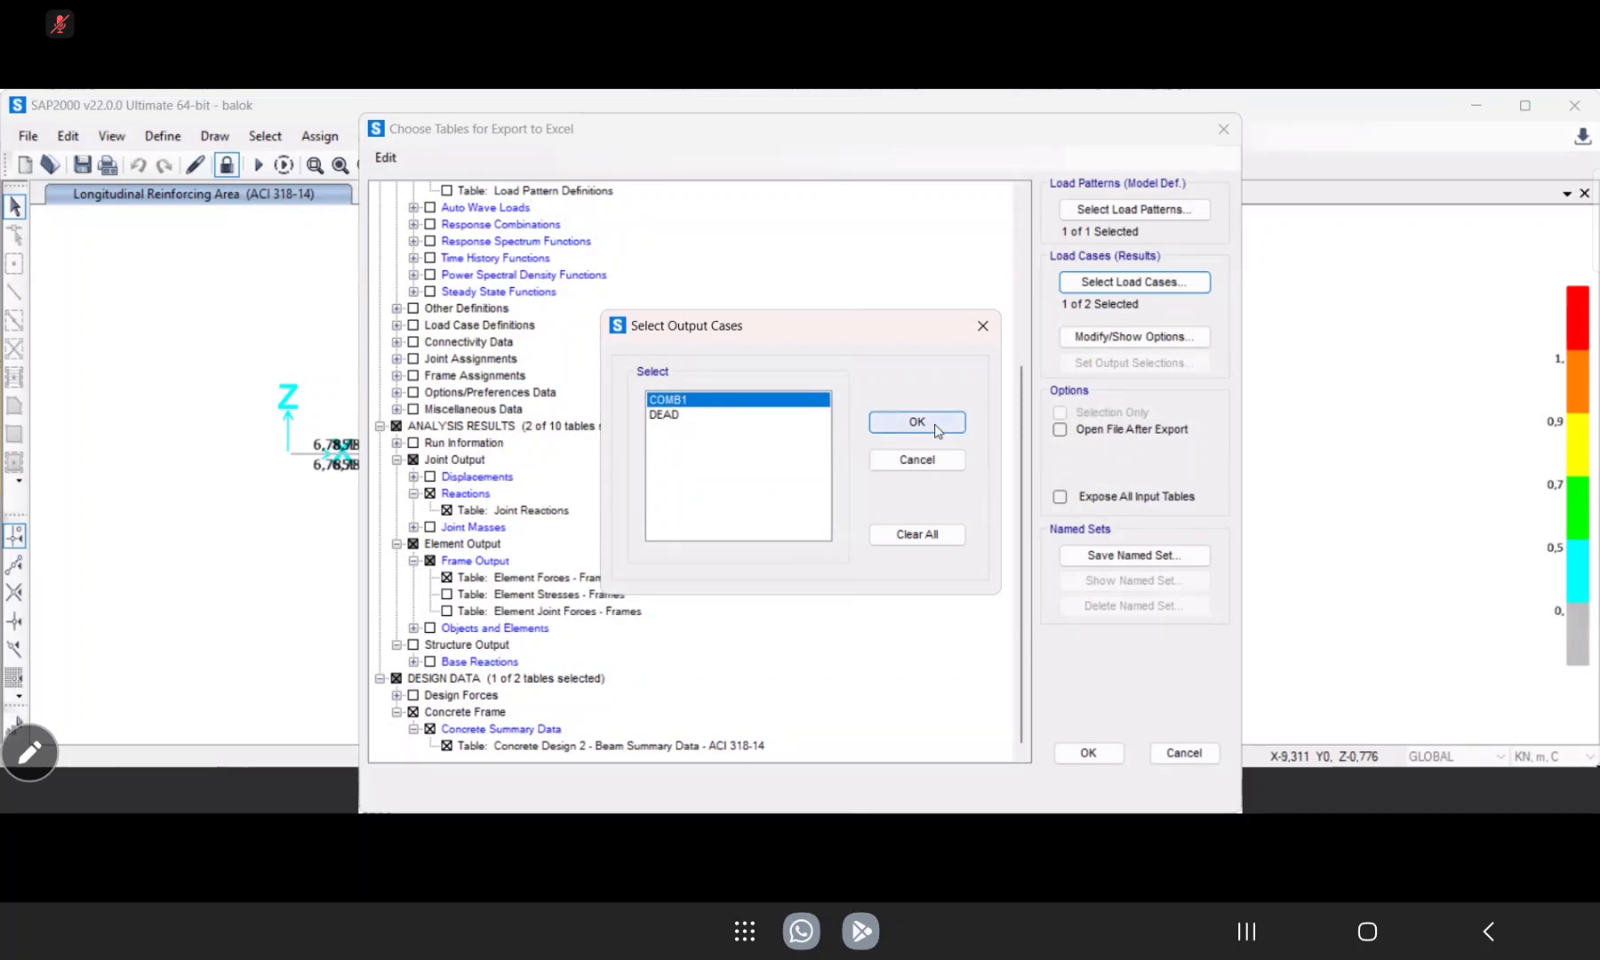
{"action": "left_click", "coordinate": [679, 415]}
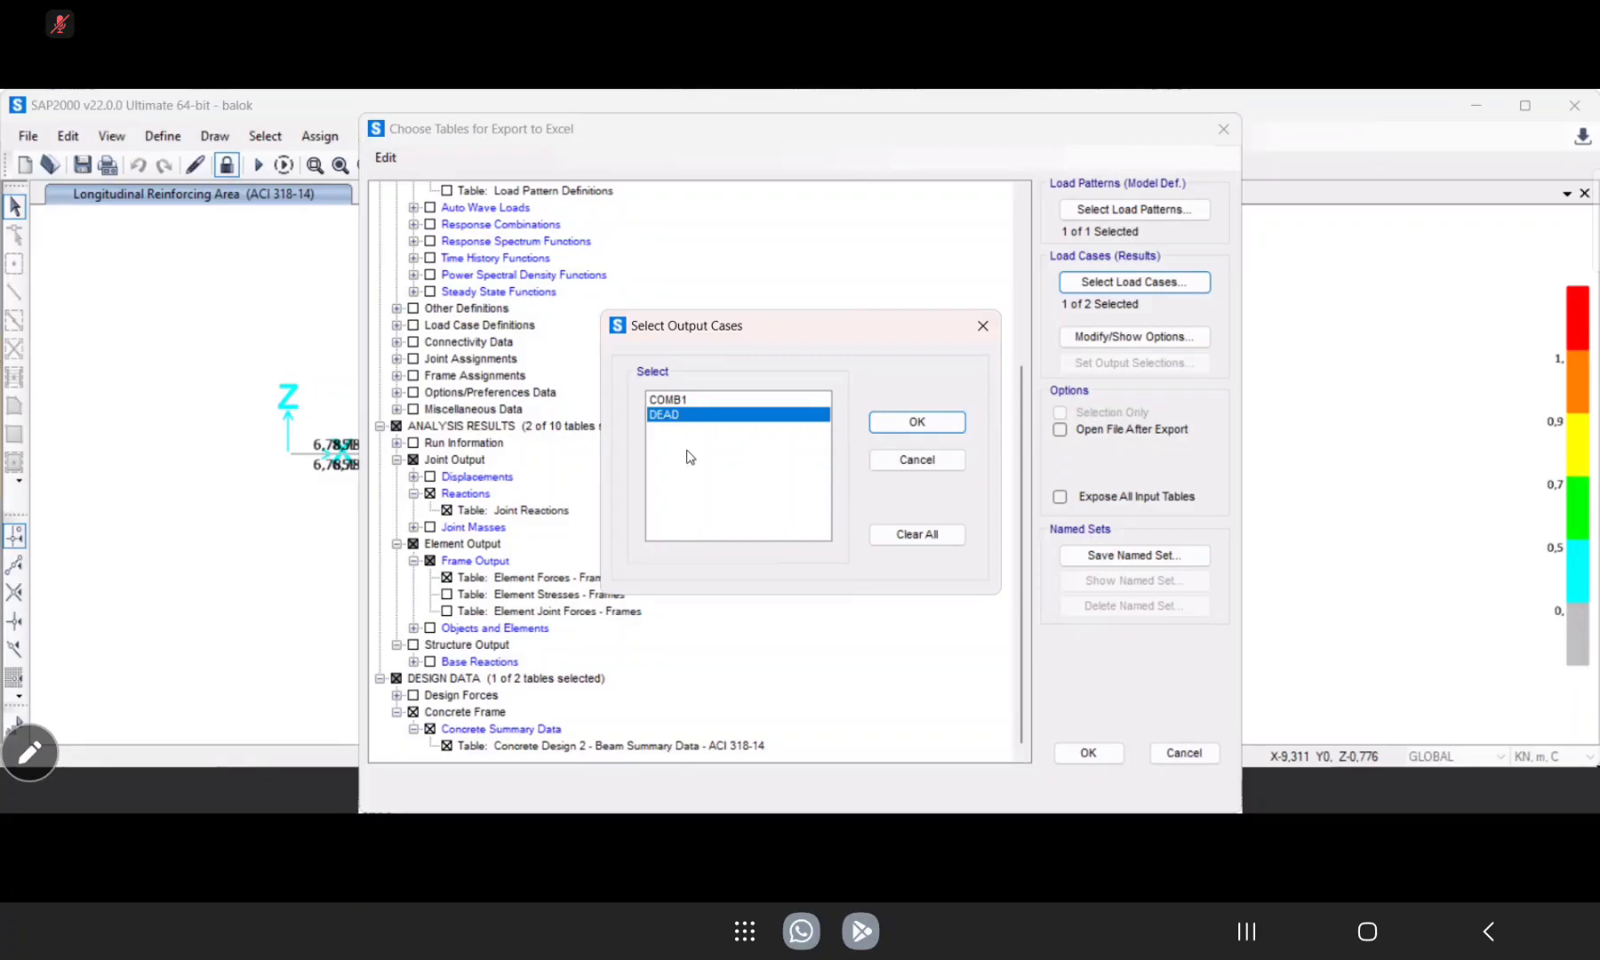
{"action": "left_click", "coordinate": [764, 401]}
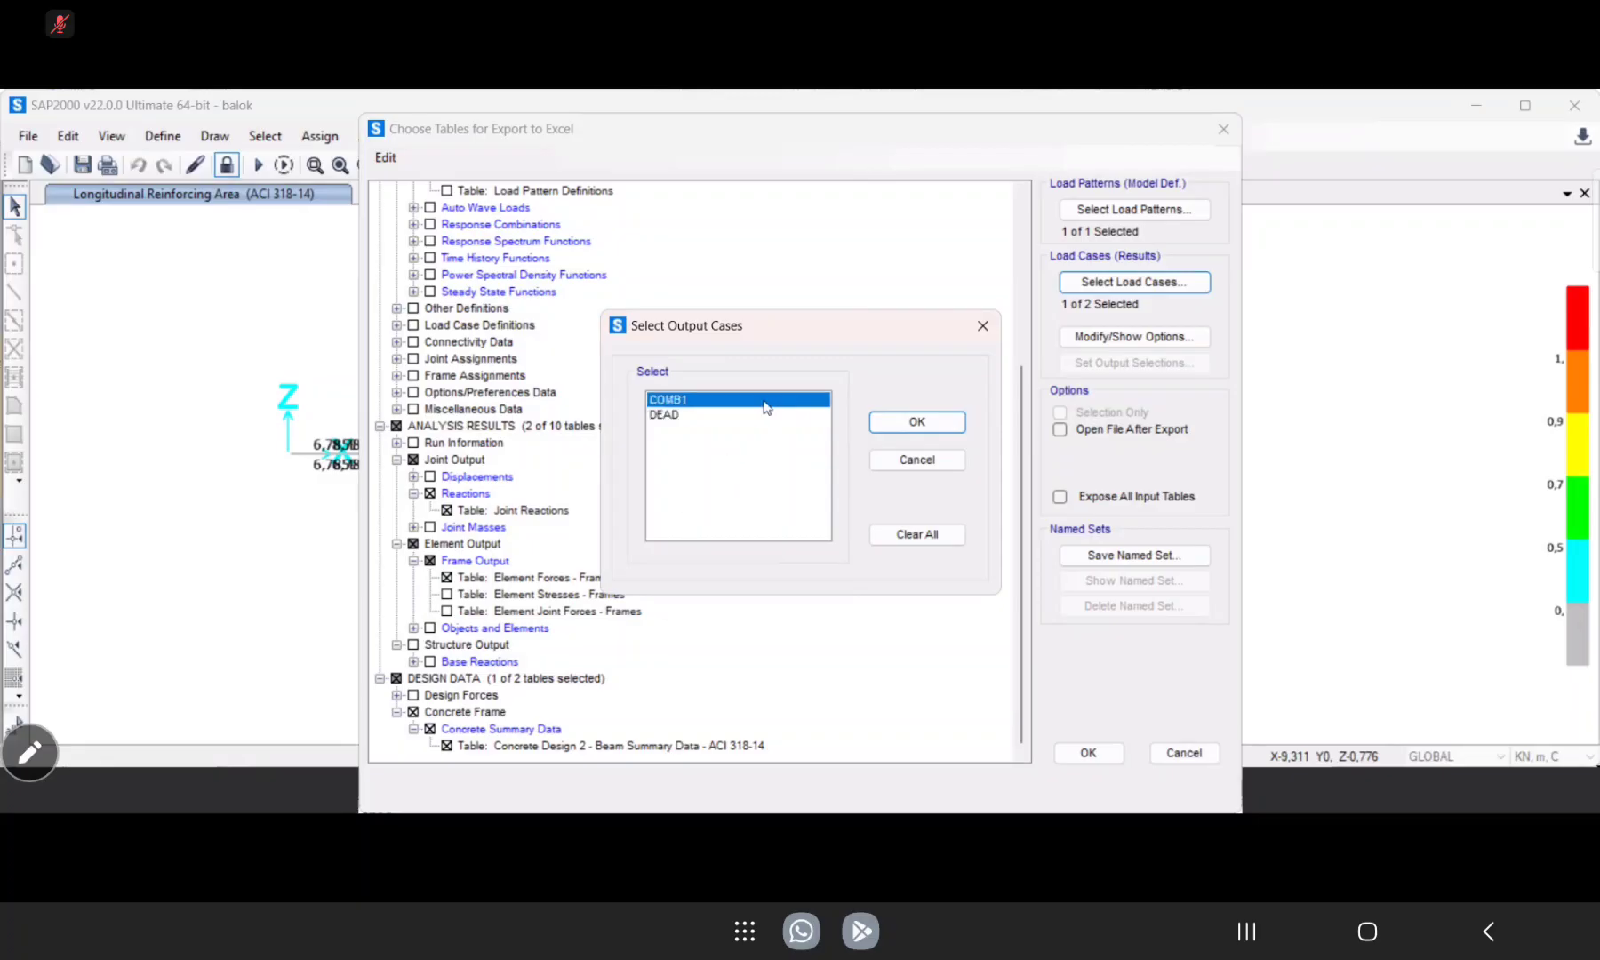
{"action": "left_click", "coordinate": [942, 430]}
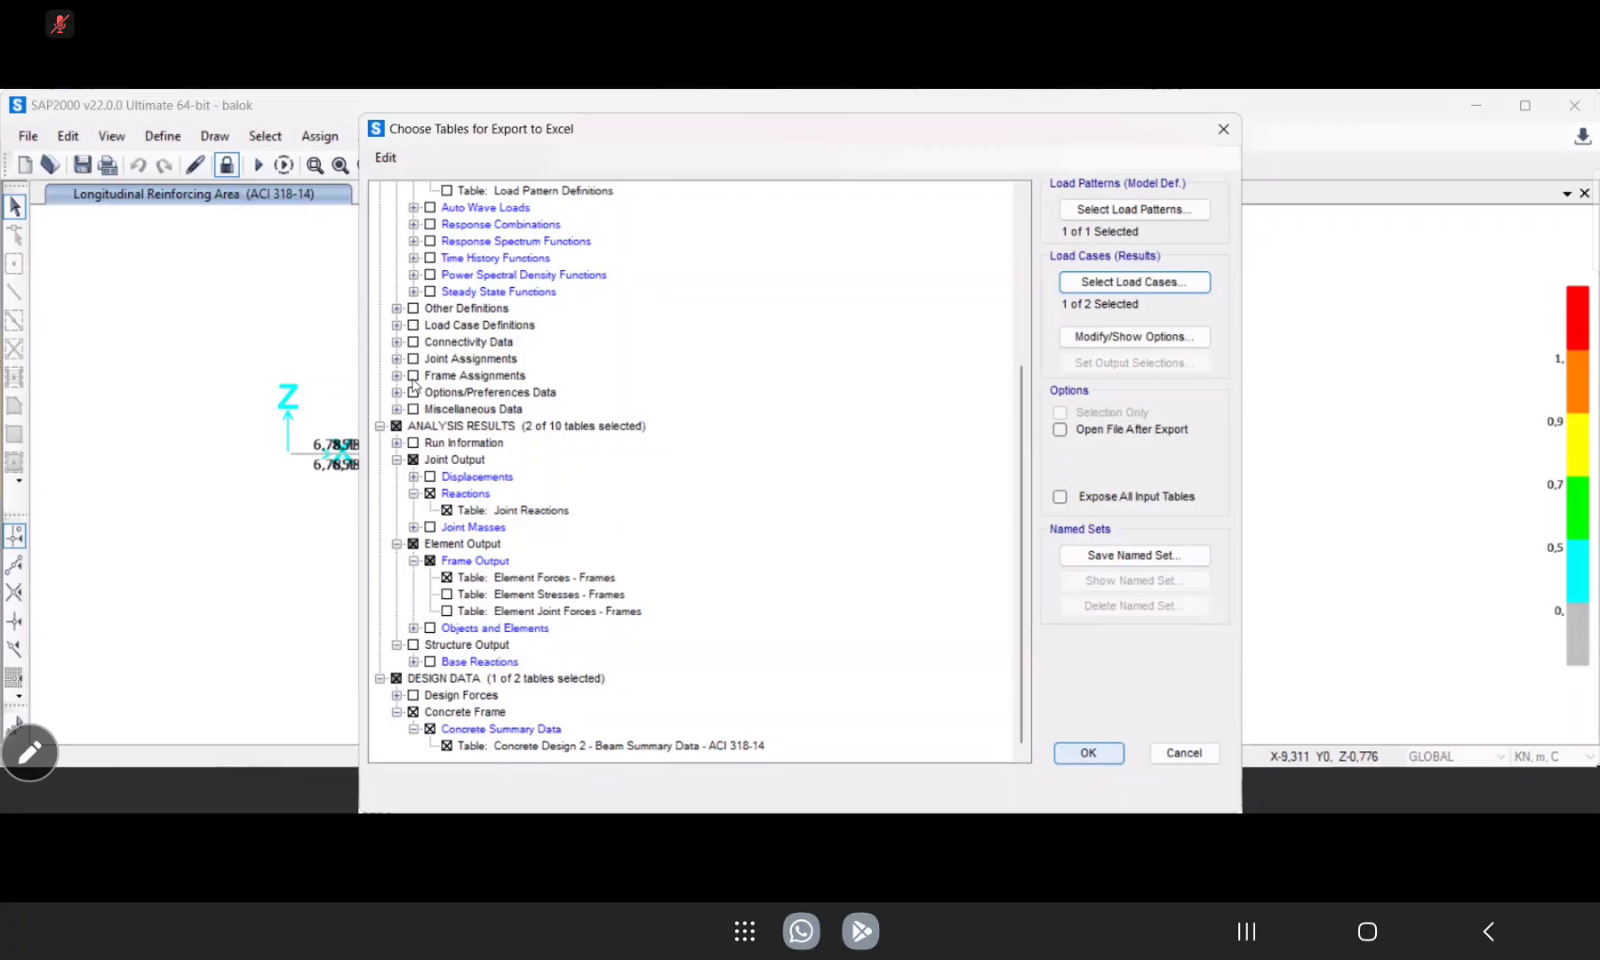
Export the chosen tables to an Excel .xlsx file named "output balok" in the latihan 2 folder.
{"action": "key", "text": "Return"}
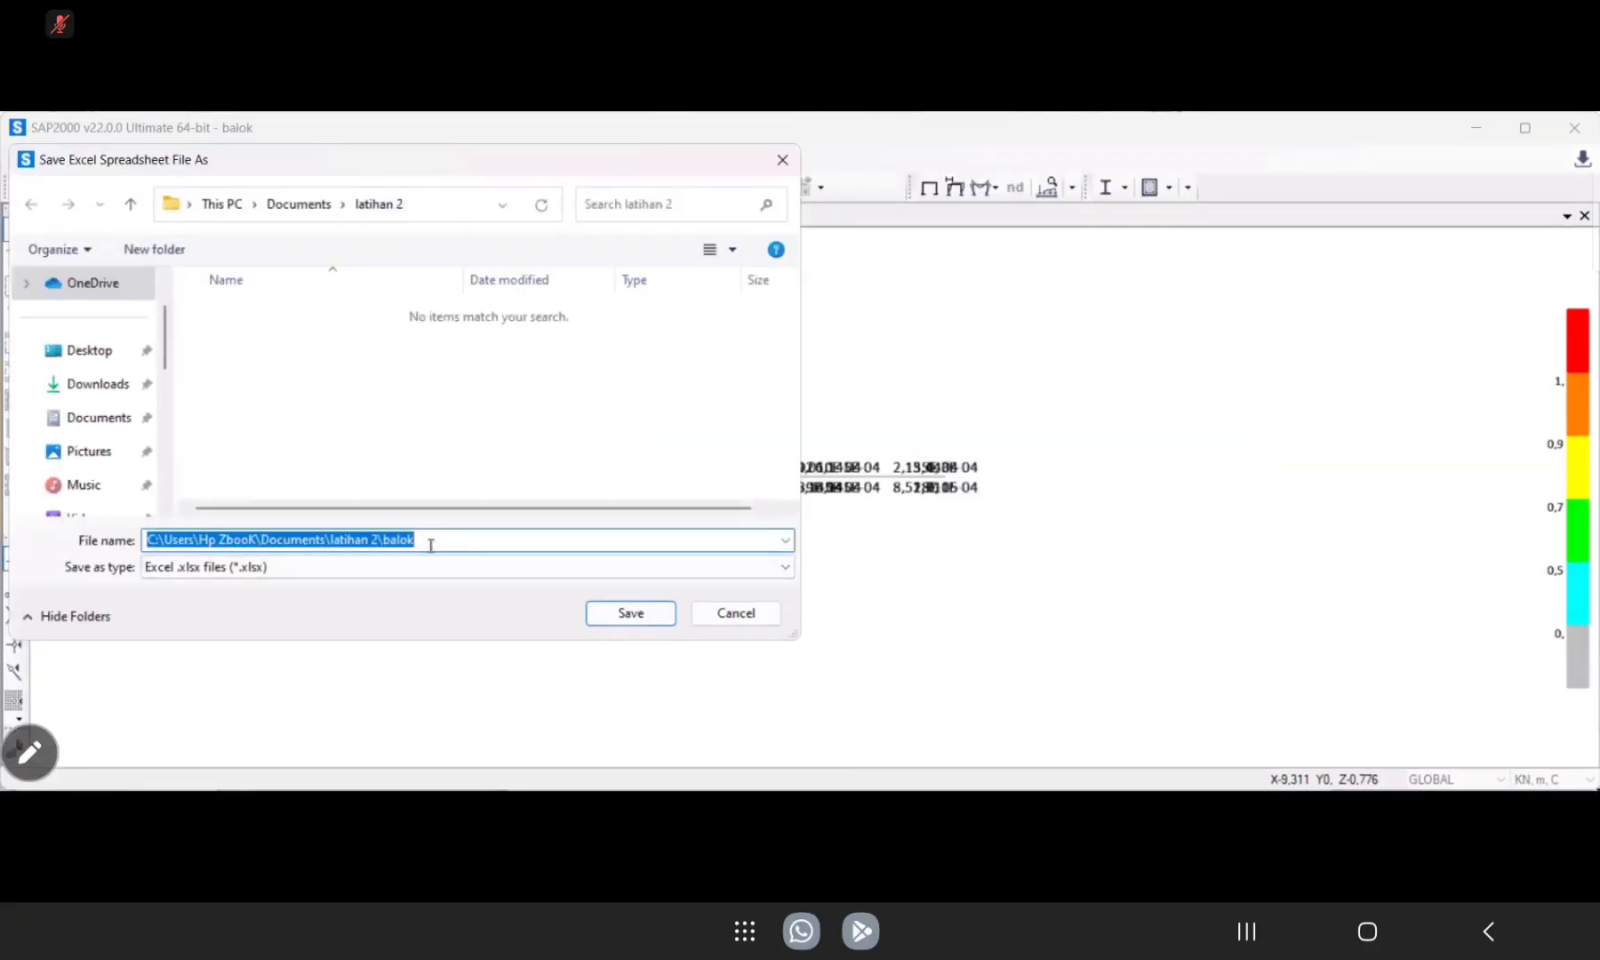
{"action": "key", "text": "BackSpace"}
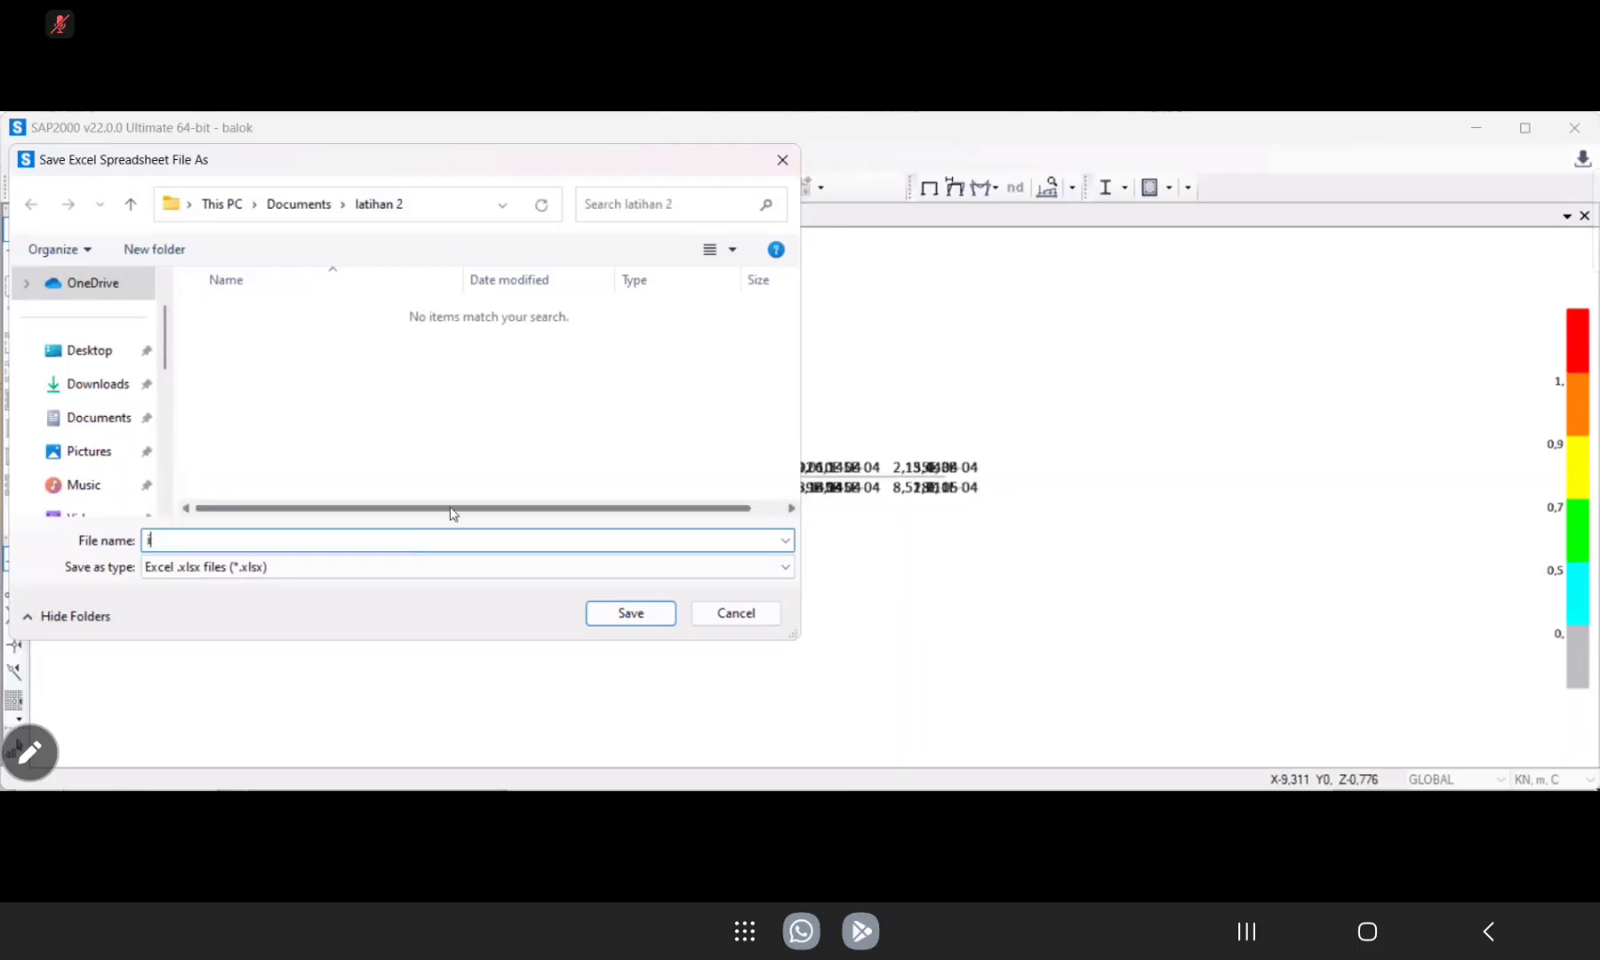
{"action": "type", "text": "output balok"}
{"action": "key", "text": "Return"}
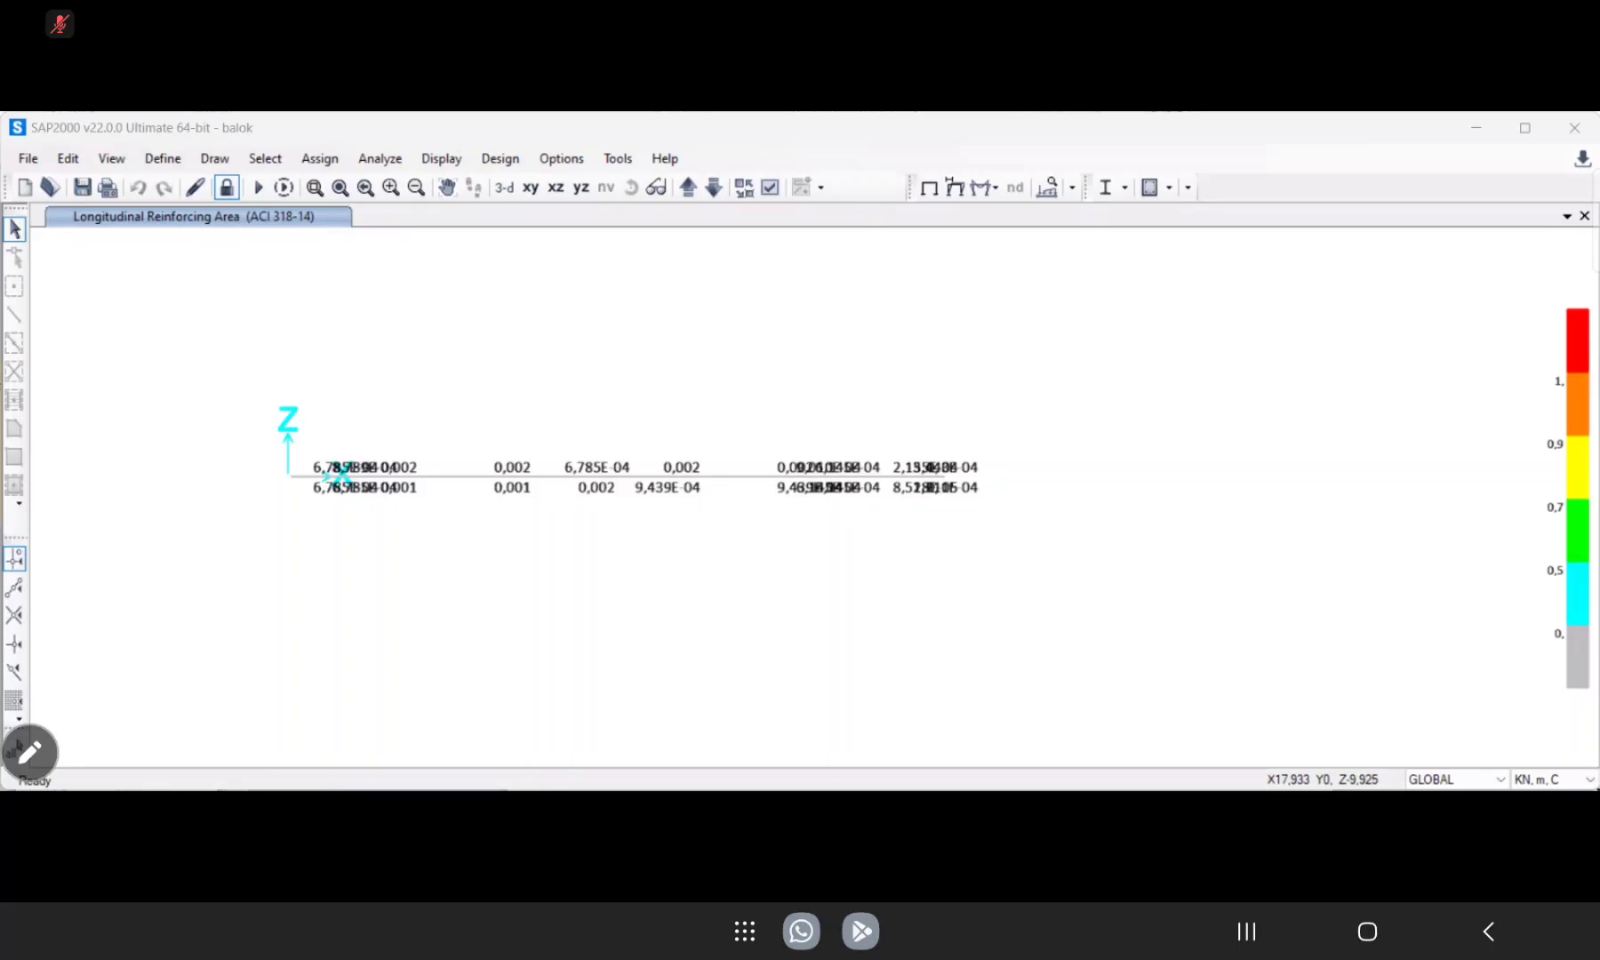
Switch to the latihan 2 folder in File Explorer and open the "output balok" workbook.
{"action": "key", "text": "alt+Tab"}
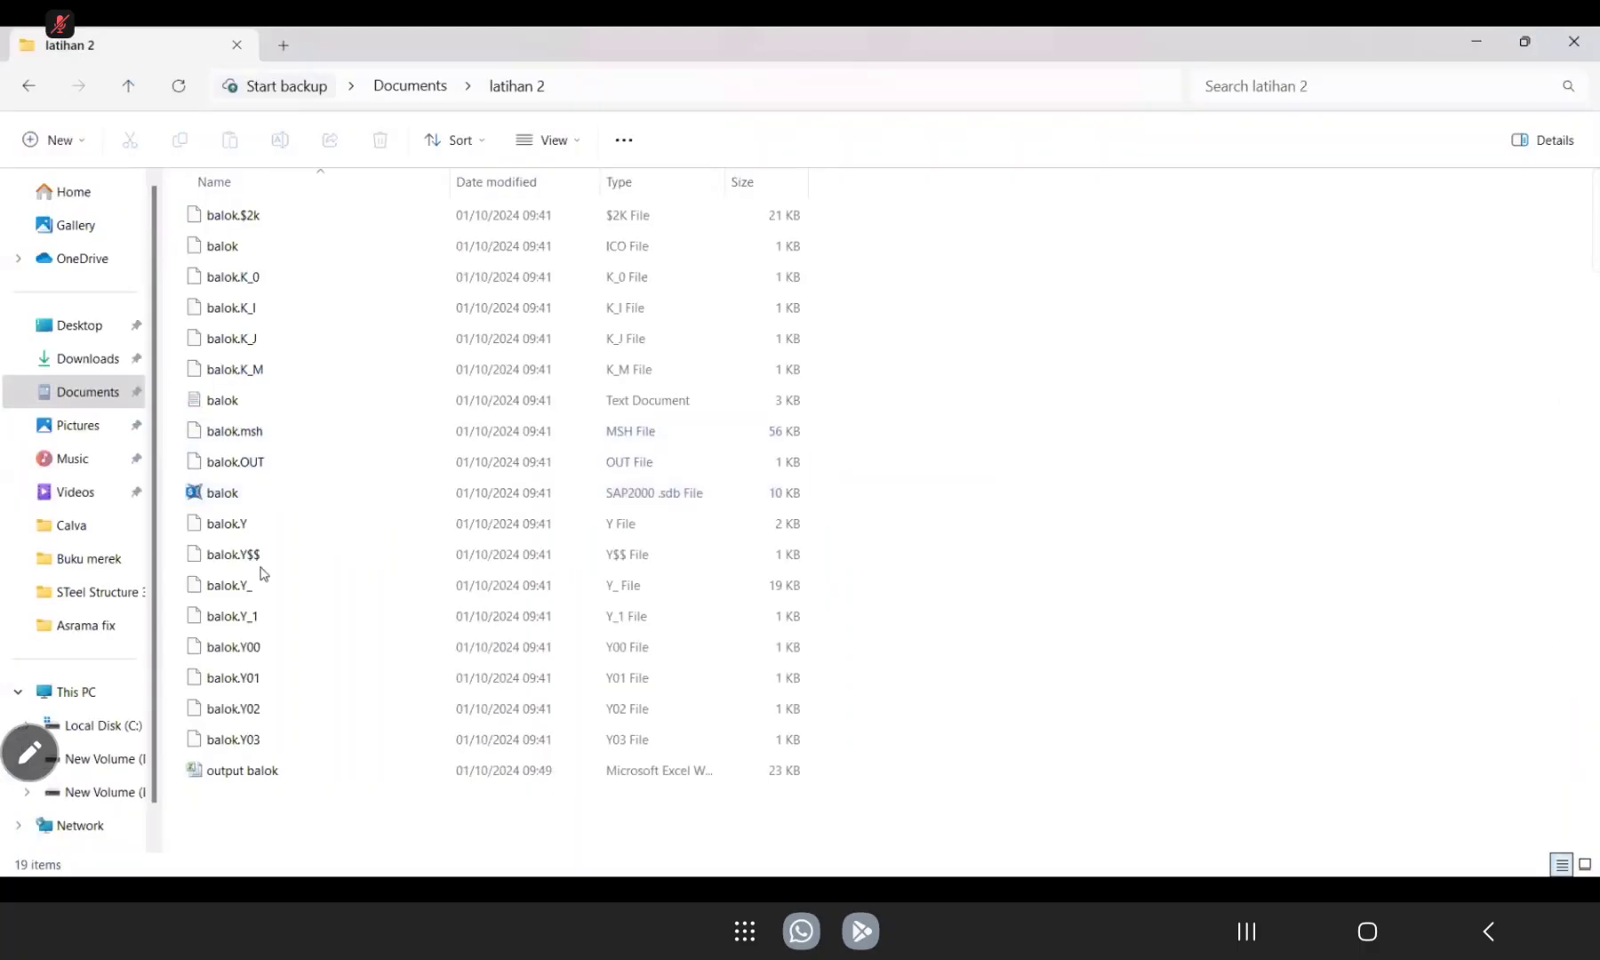
{"action": "double_click", "coordinate": [250, 779]}
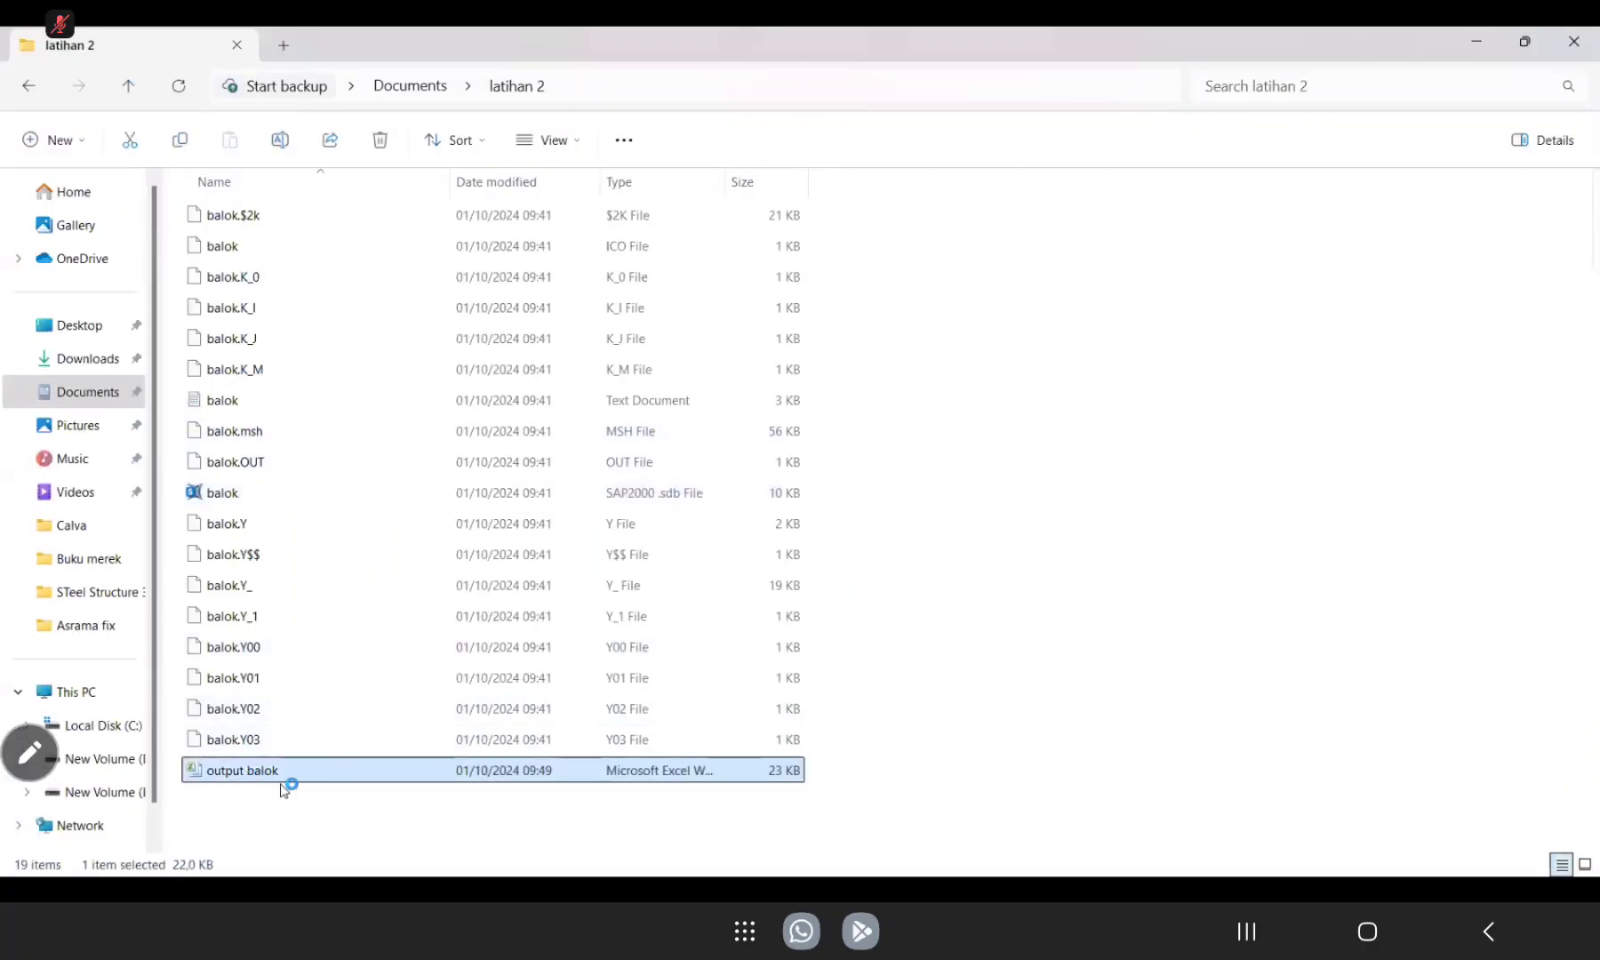
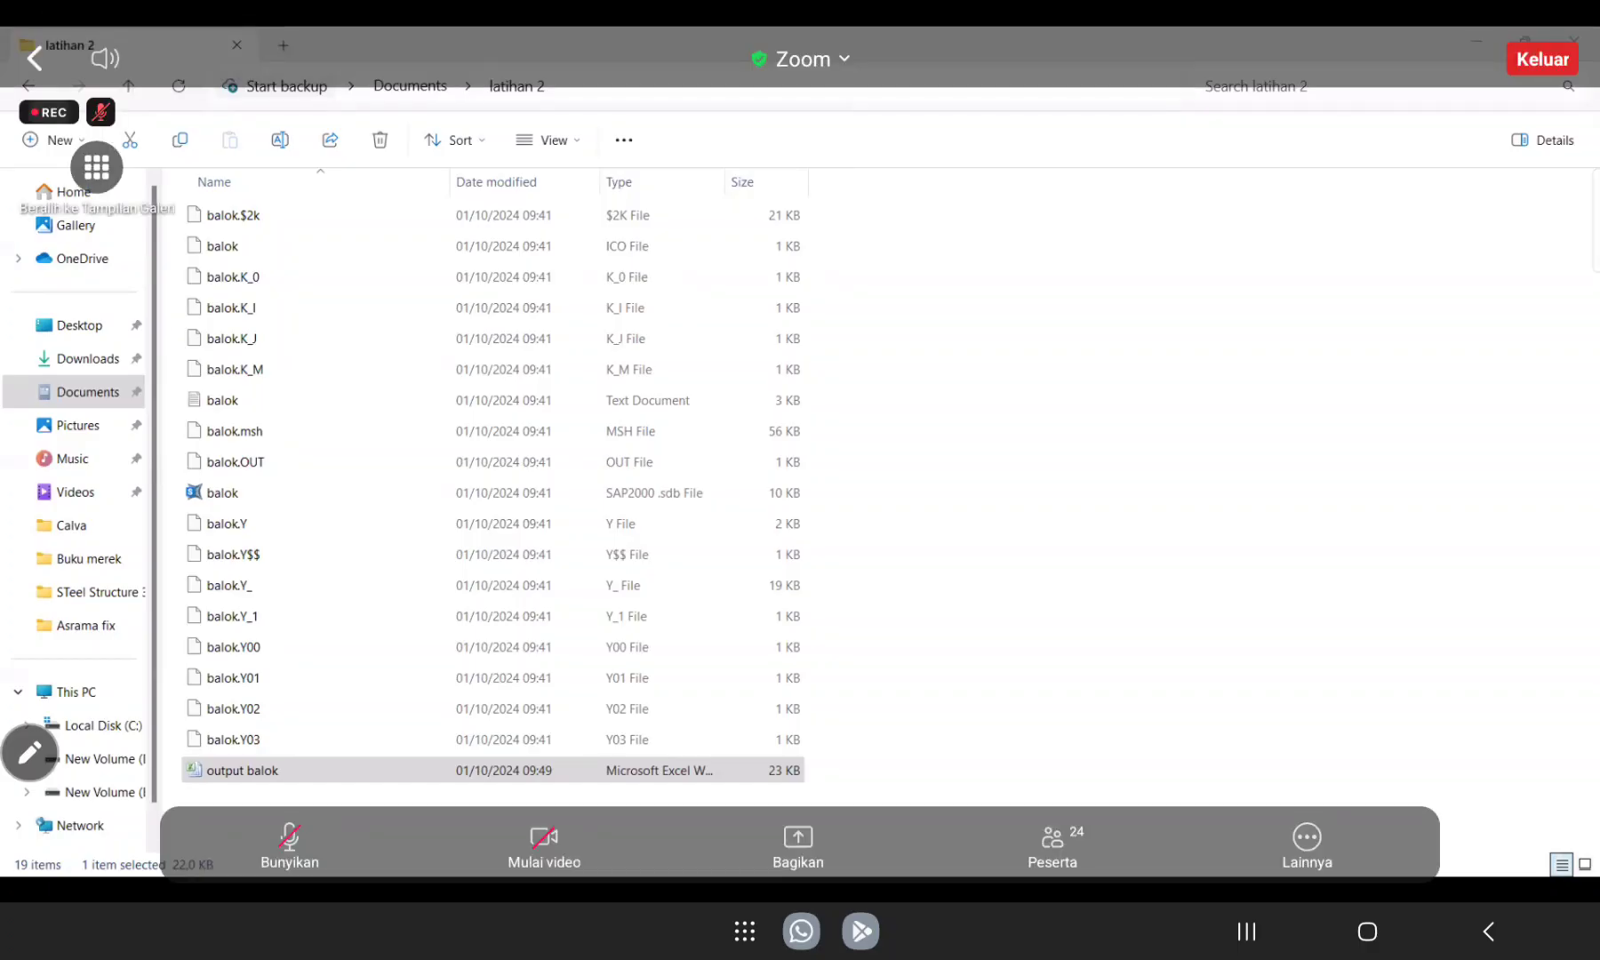
{"action": "left_click", "coordinate": [289, 845]}
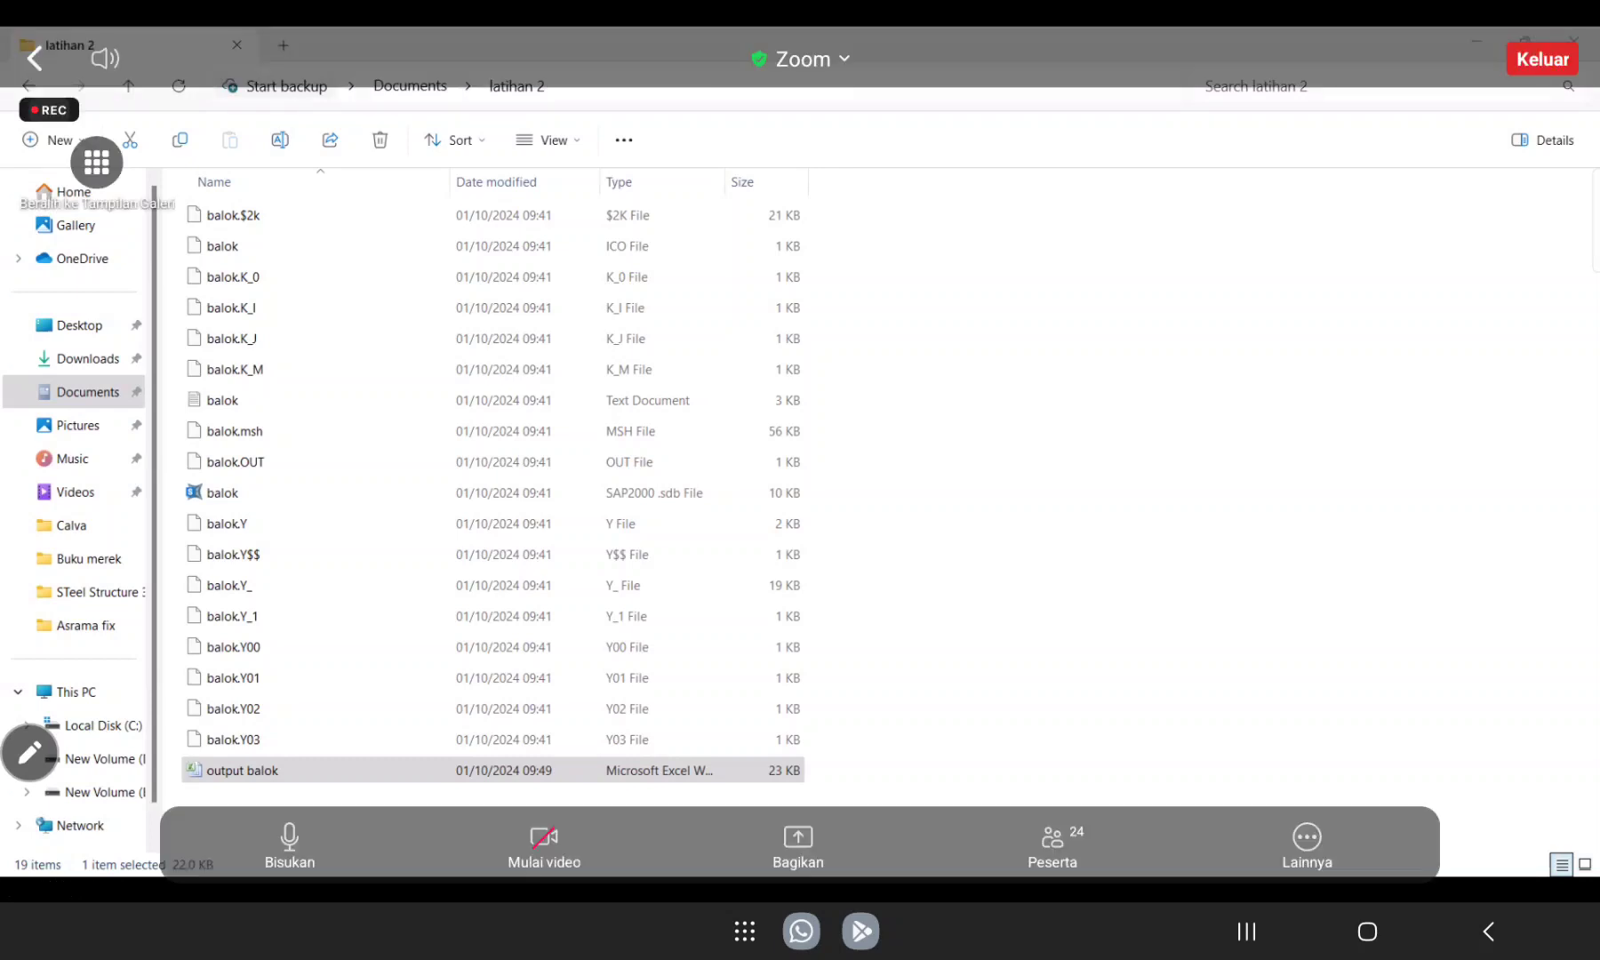
{"action": "left_click", "coordinate": [290, 845]}
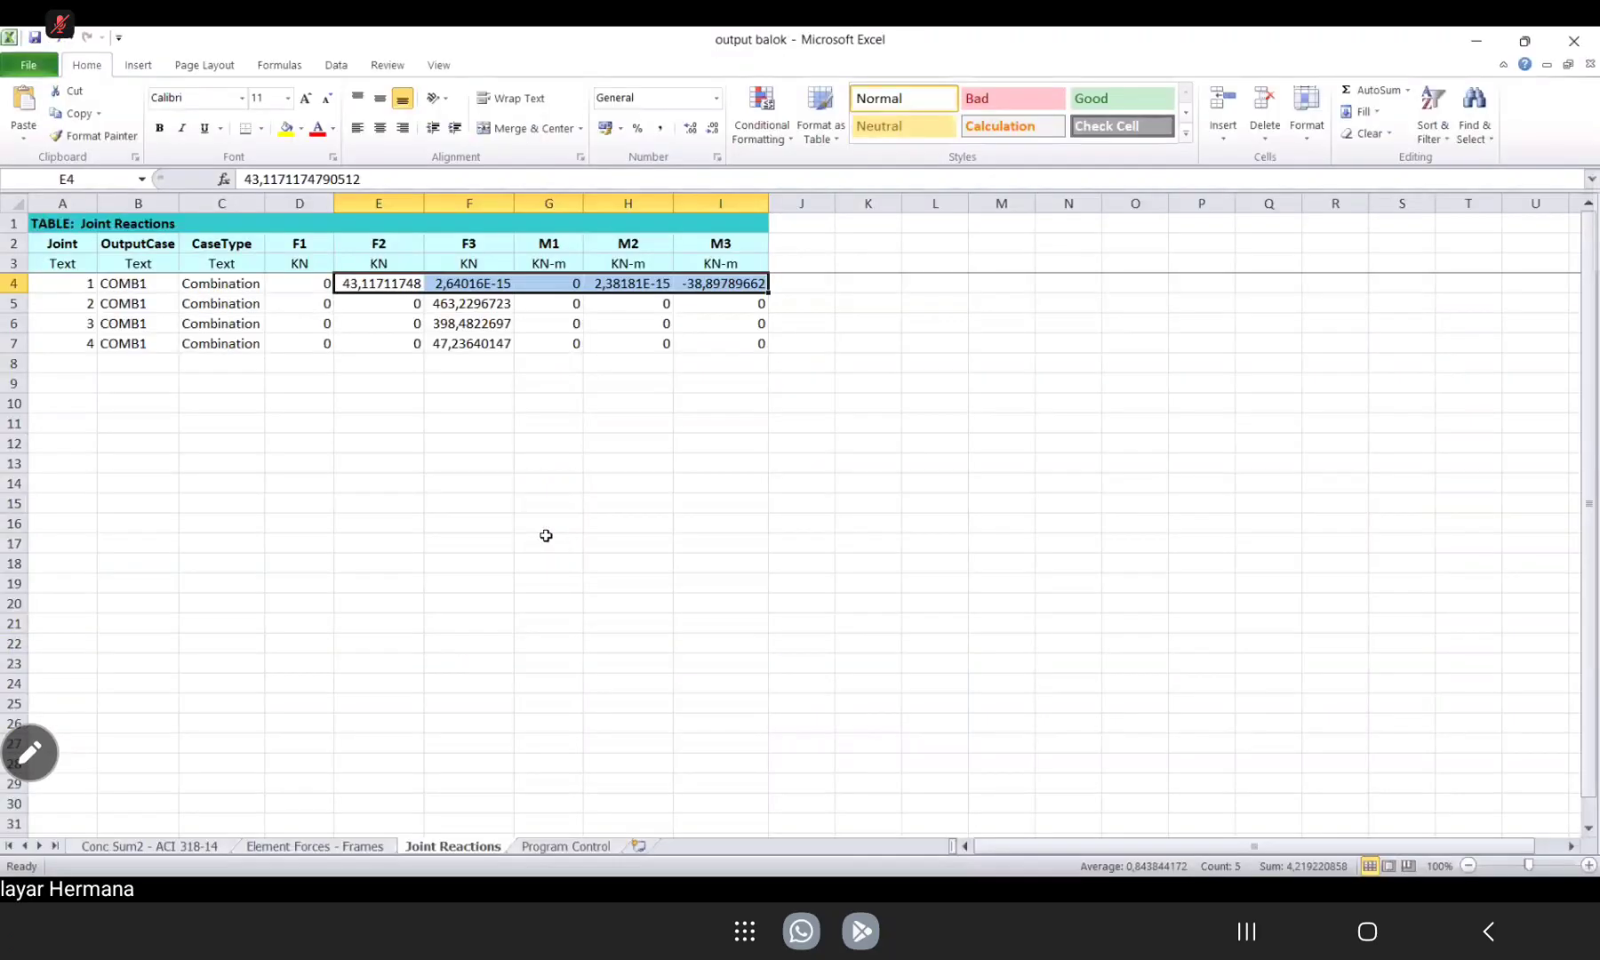
Examine frame 1's stations, V2 and M3 values and their maximum cells in row 17 of the Element Forces - Frames sheet.
{"action": "left_click", "coordinate": [548, 542]}
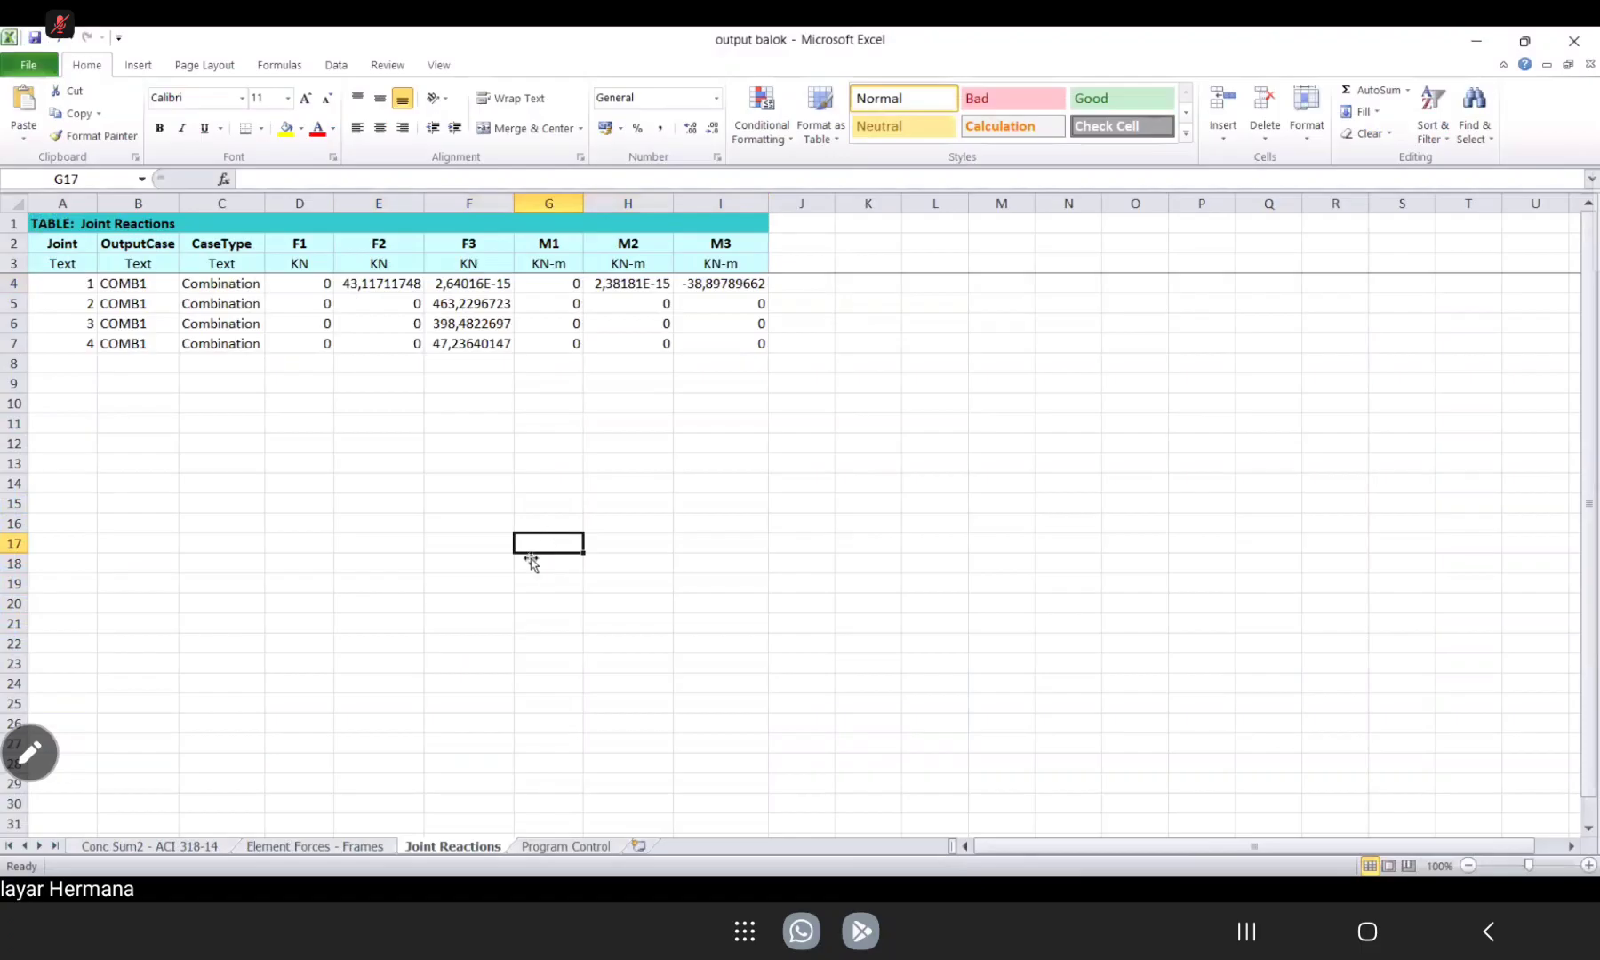
{"action": "left_click", "coordinate": [298, 846]}
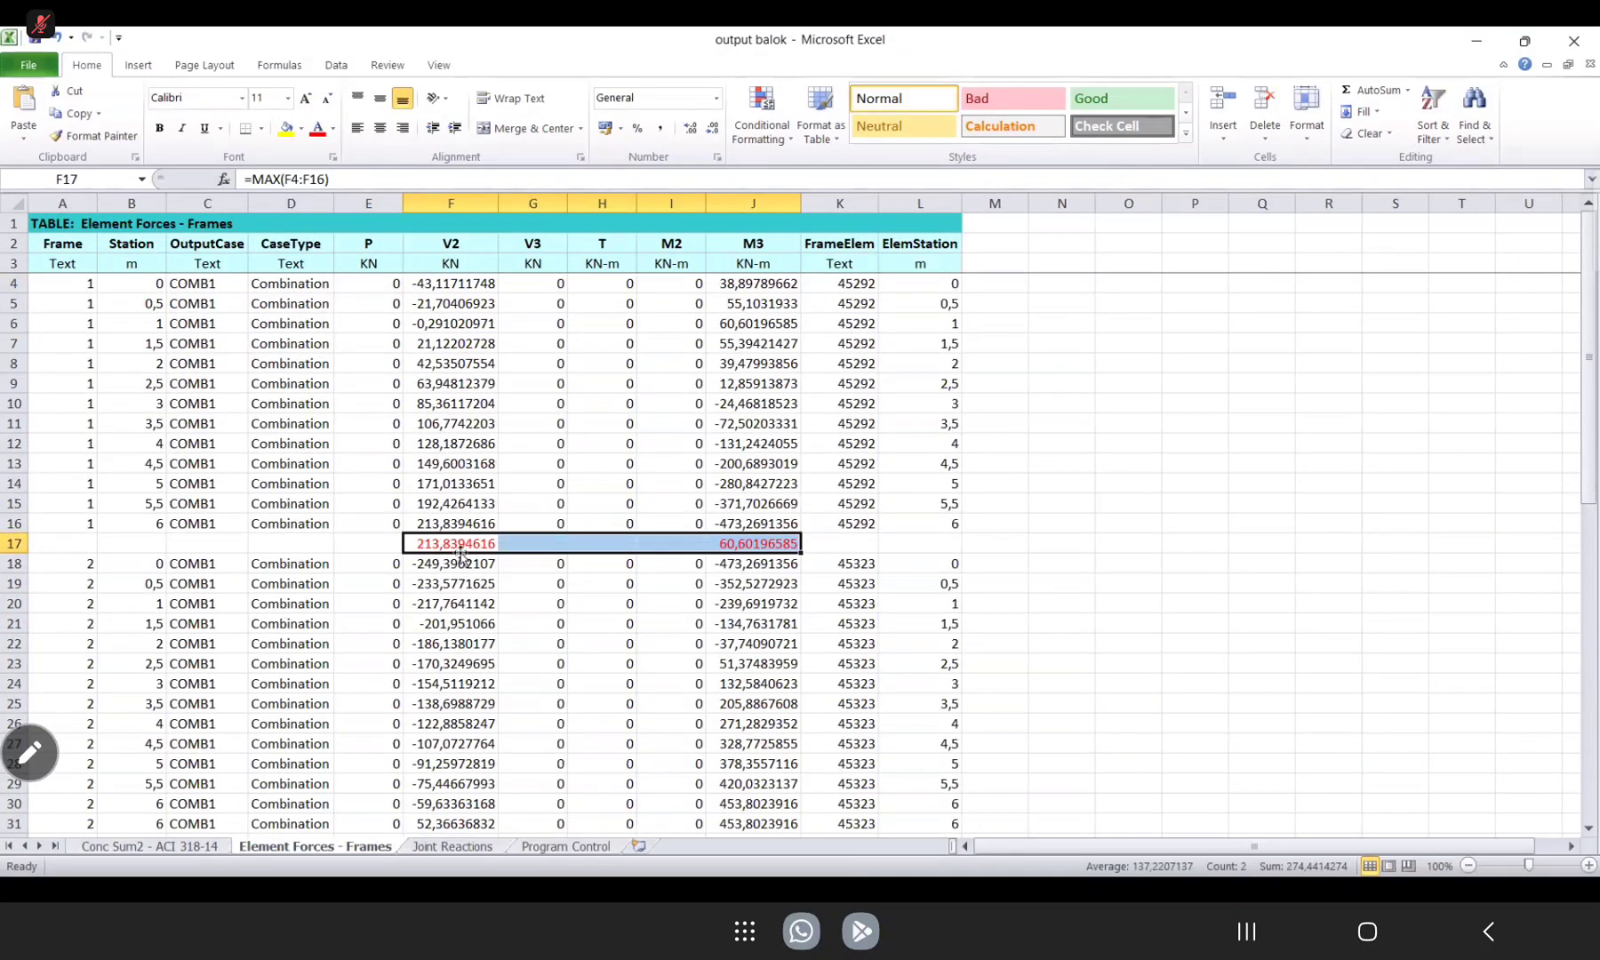
{"action": "left_click_drag", "start_coordinate": [128, 288], "coordinate": [127, 523]}
{"action": "left_click_drag", "start_coordinate": [128, 284], "coordinate": [128, 525]}
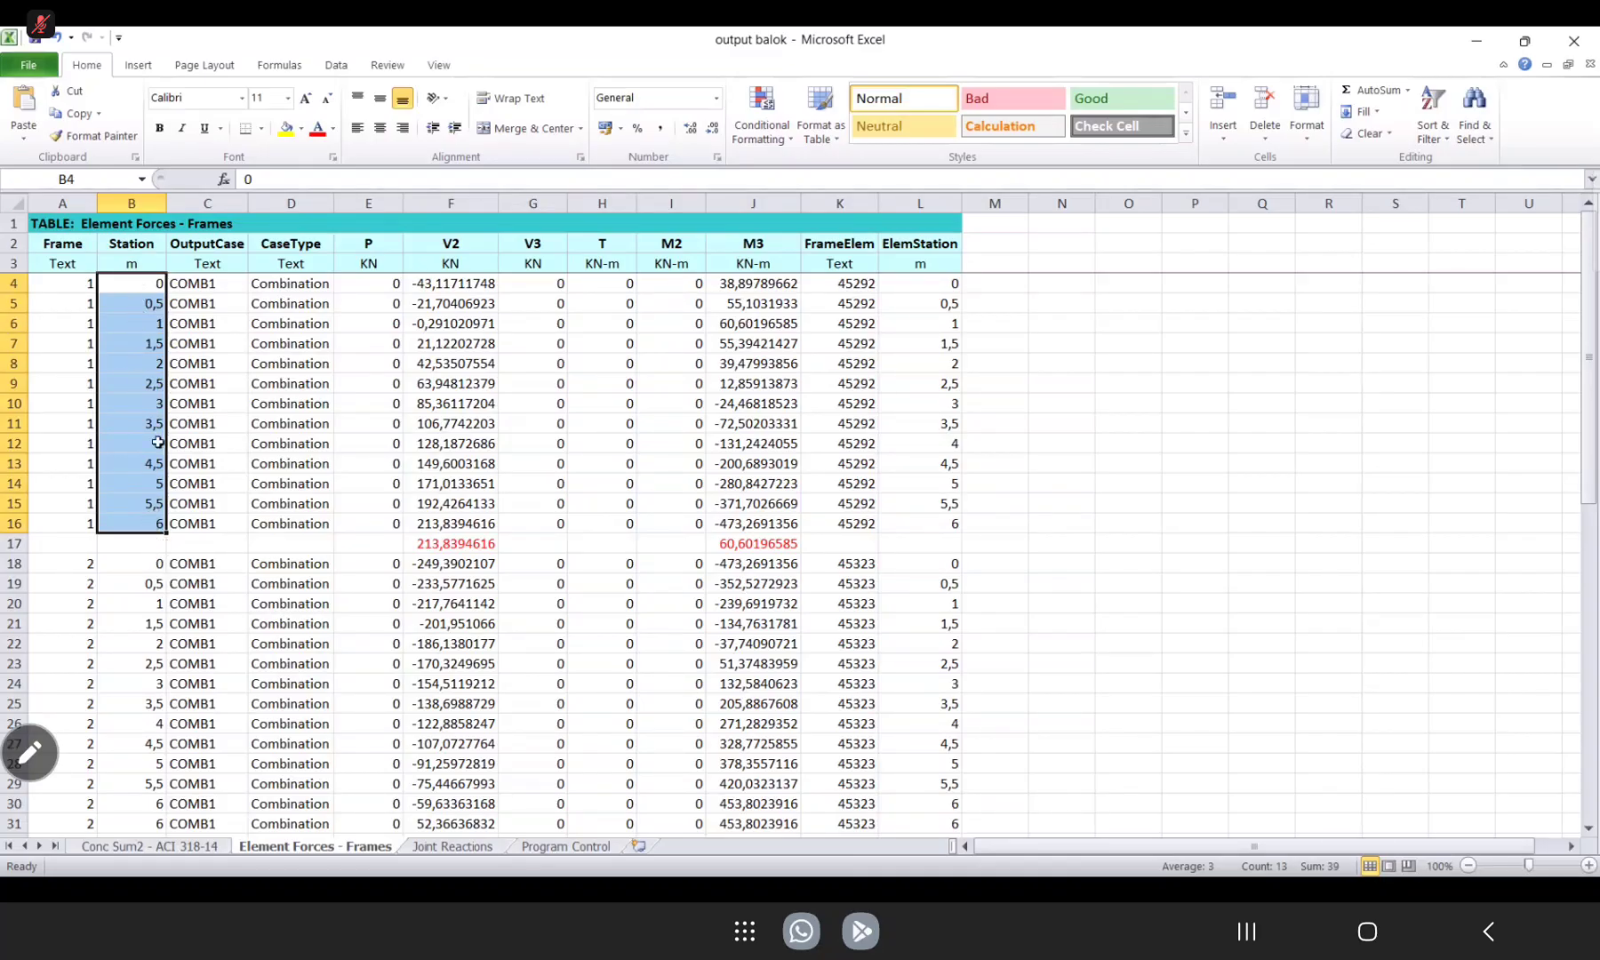
{"action": "left_click_drag", "start_coordinate": [443, 283], "coordinate": [454, 503]}
{"action": "left_click_drag", "start_coordinate": [741, 286], "coordinate": [743, 526]}
{"action": "left_click", "coordinate": [463, 542]}
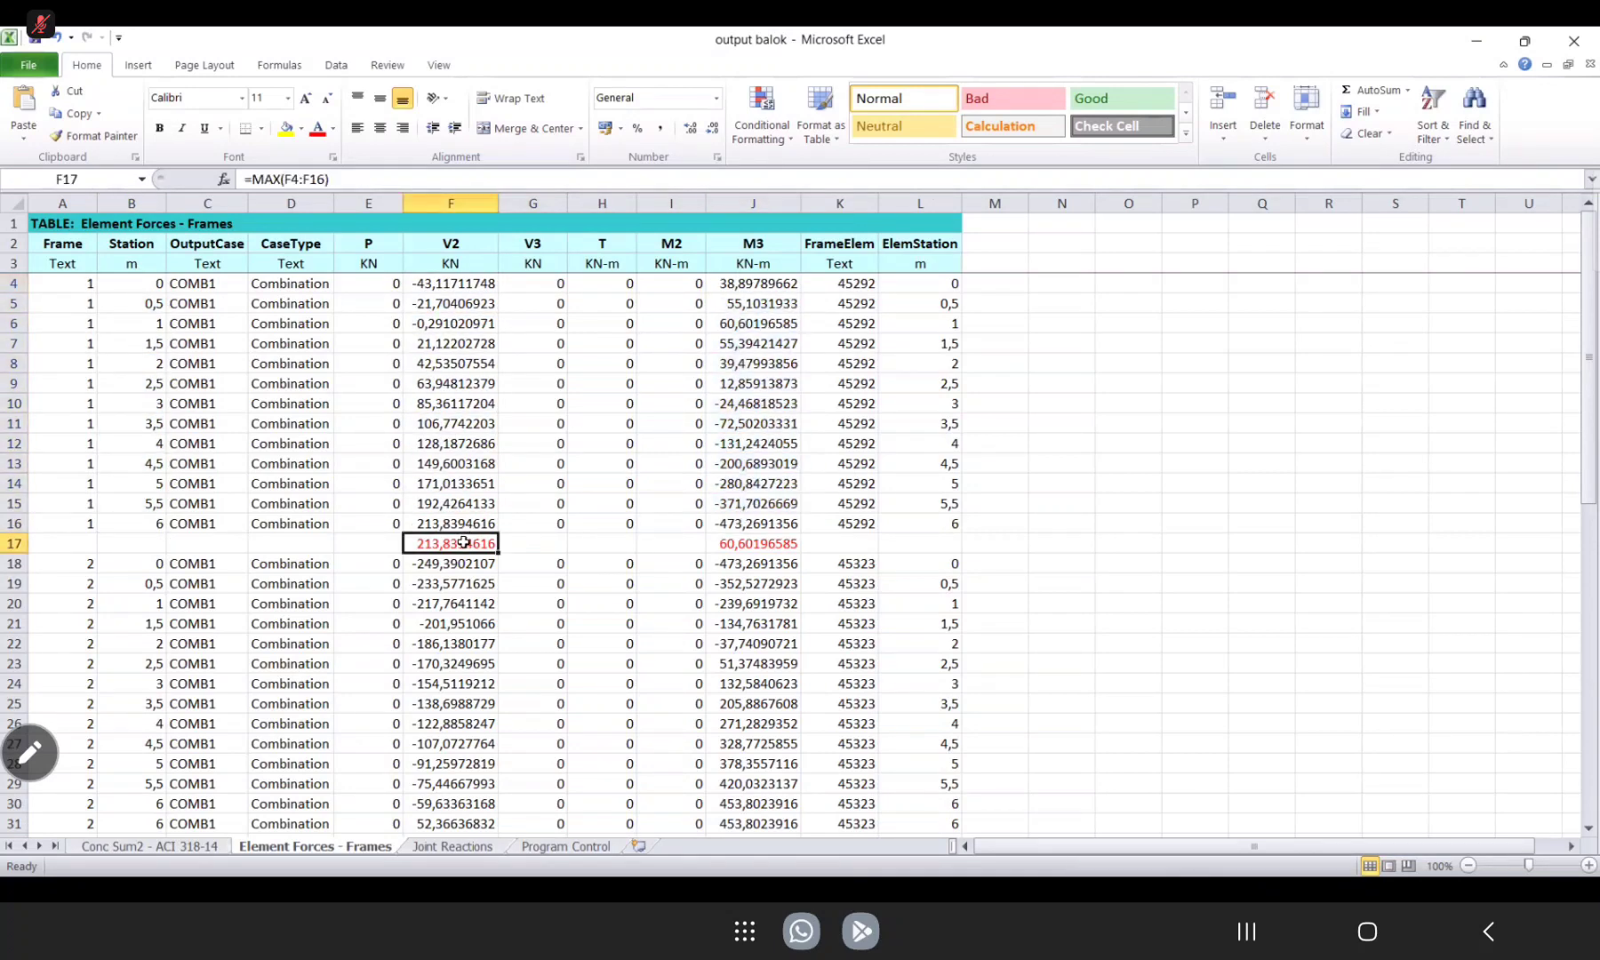
{"action": "left_click", "coordinate": [737, 544]}
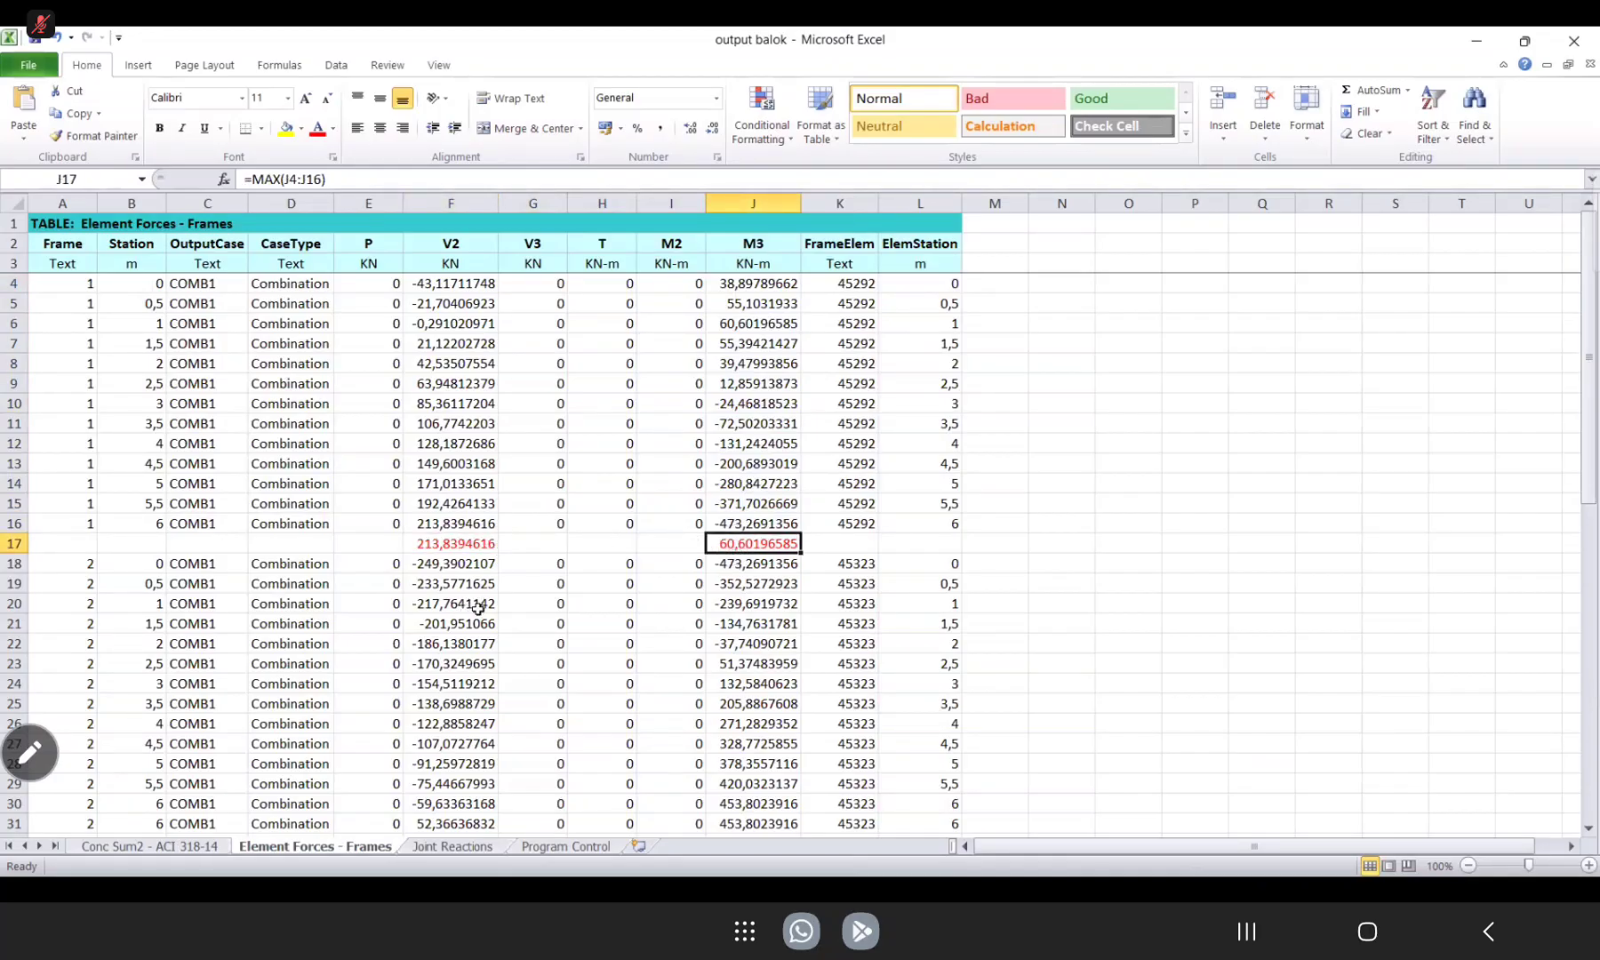
Examine the F1 to M3 reactions of joint 1 for COMB1 in the Joint Reactions sheet.
{"action": "left_click", "coordinate": [454, 847]}
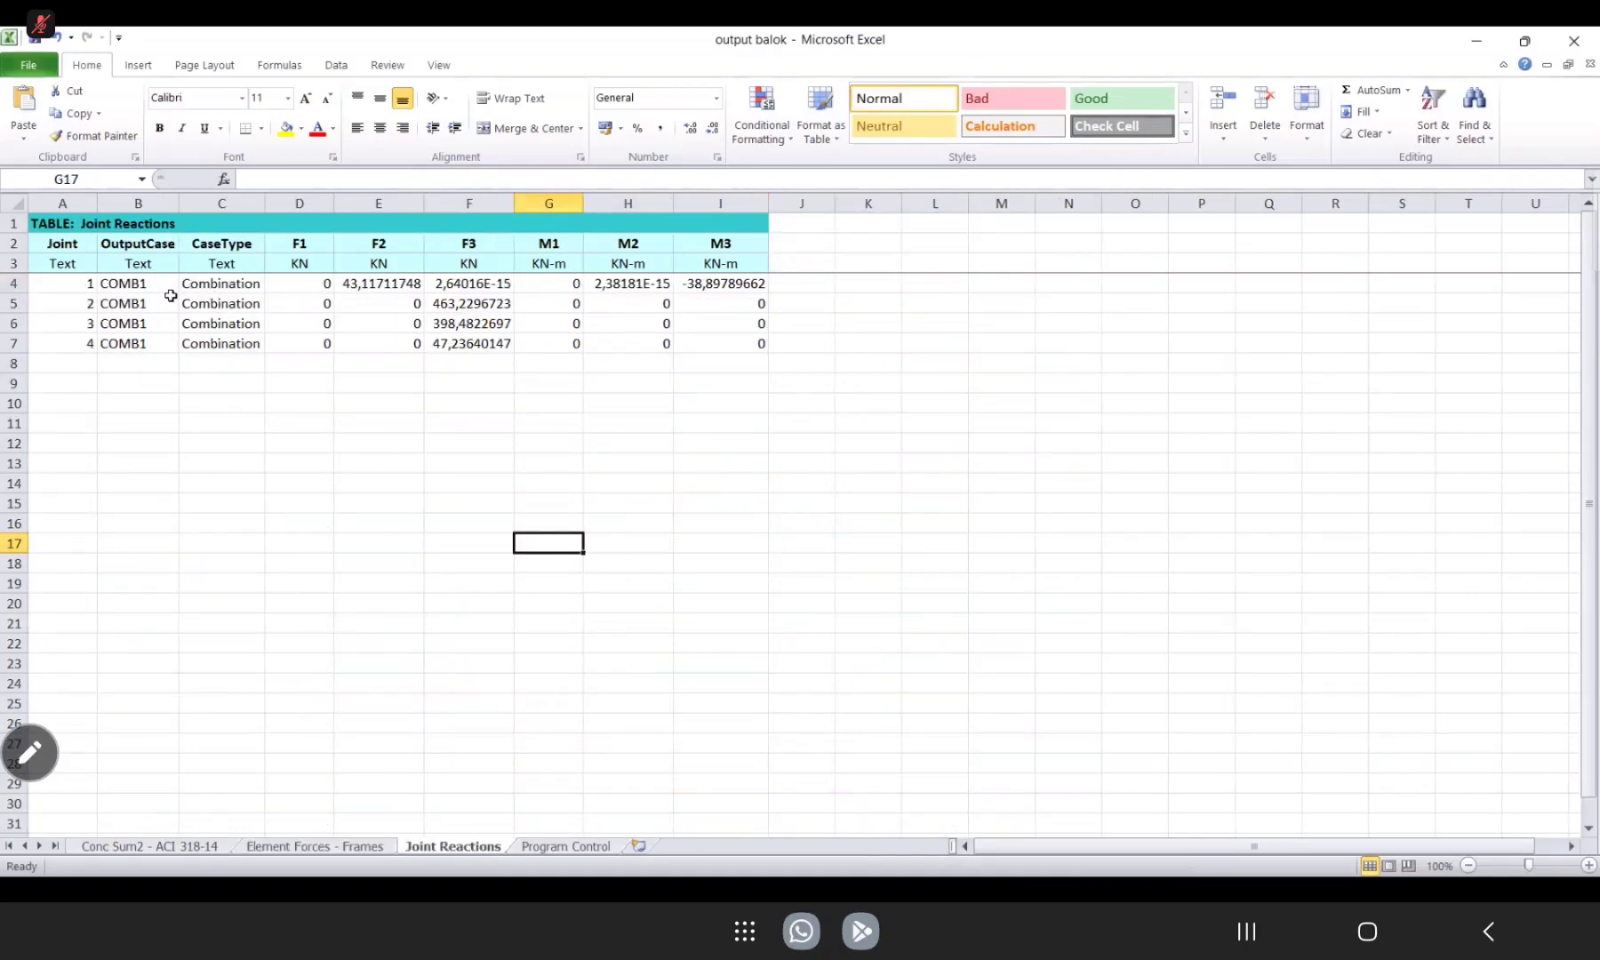
{"action": "left_click_drag", "start_coordinate": [317, 284], "coordinate": [766, 286]}
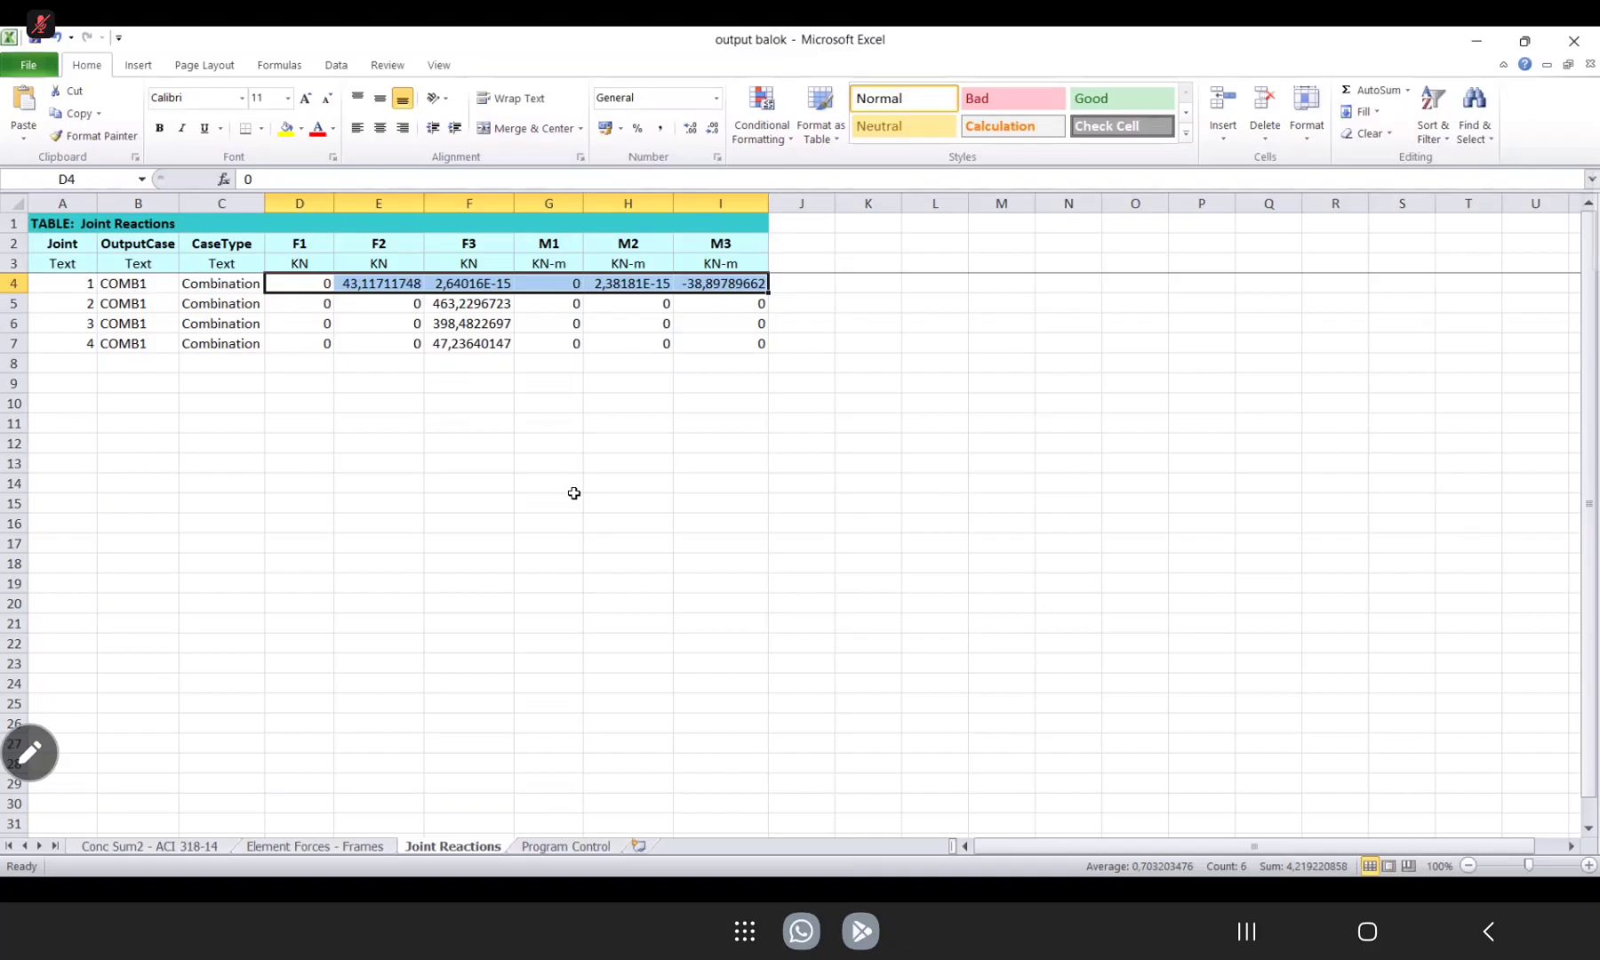
{"action": "left_click", "coordinate": [575, 493]}
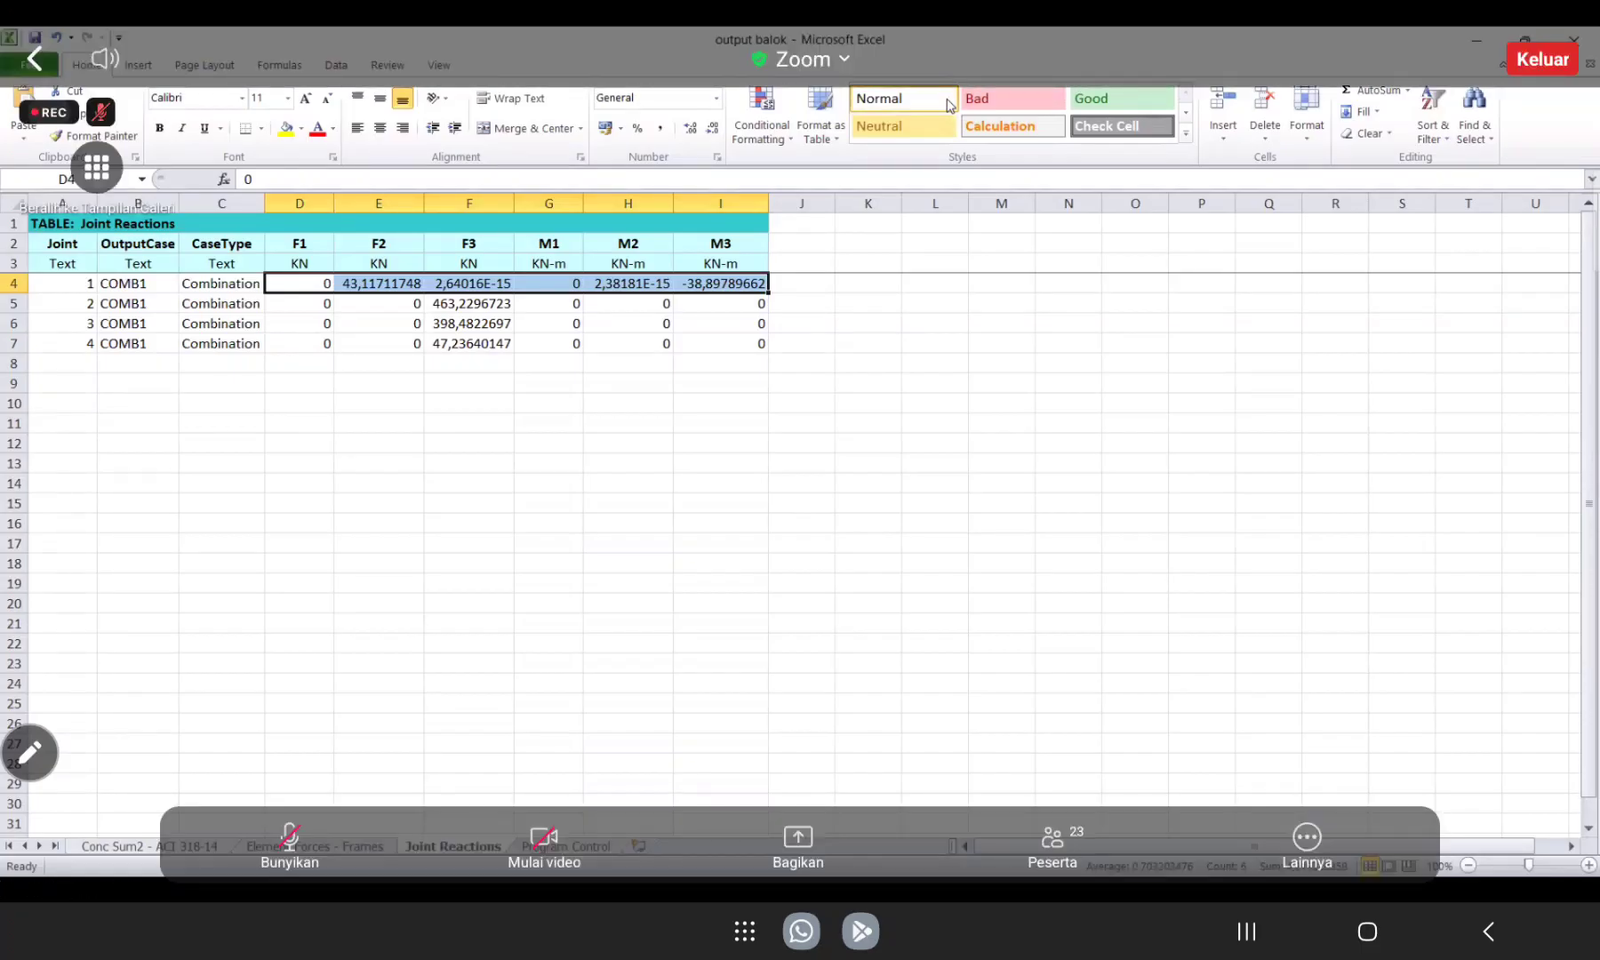
Switch from the workbook to the presentation slide with the Kasus 1 beam diagram and section data.
{"action": "key", "text": "alt+Tab"}
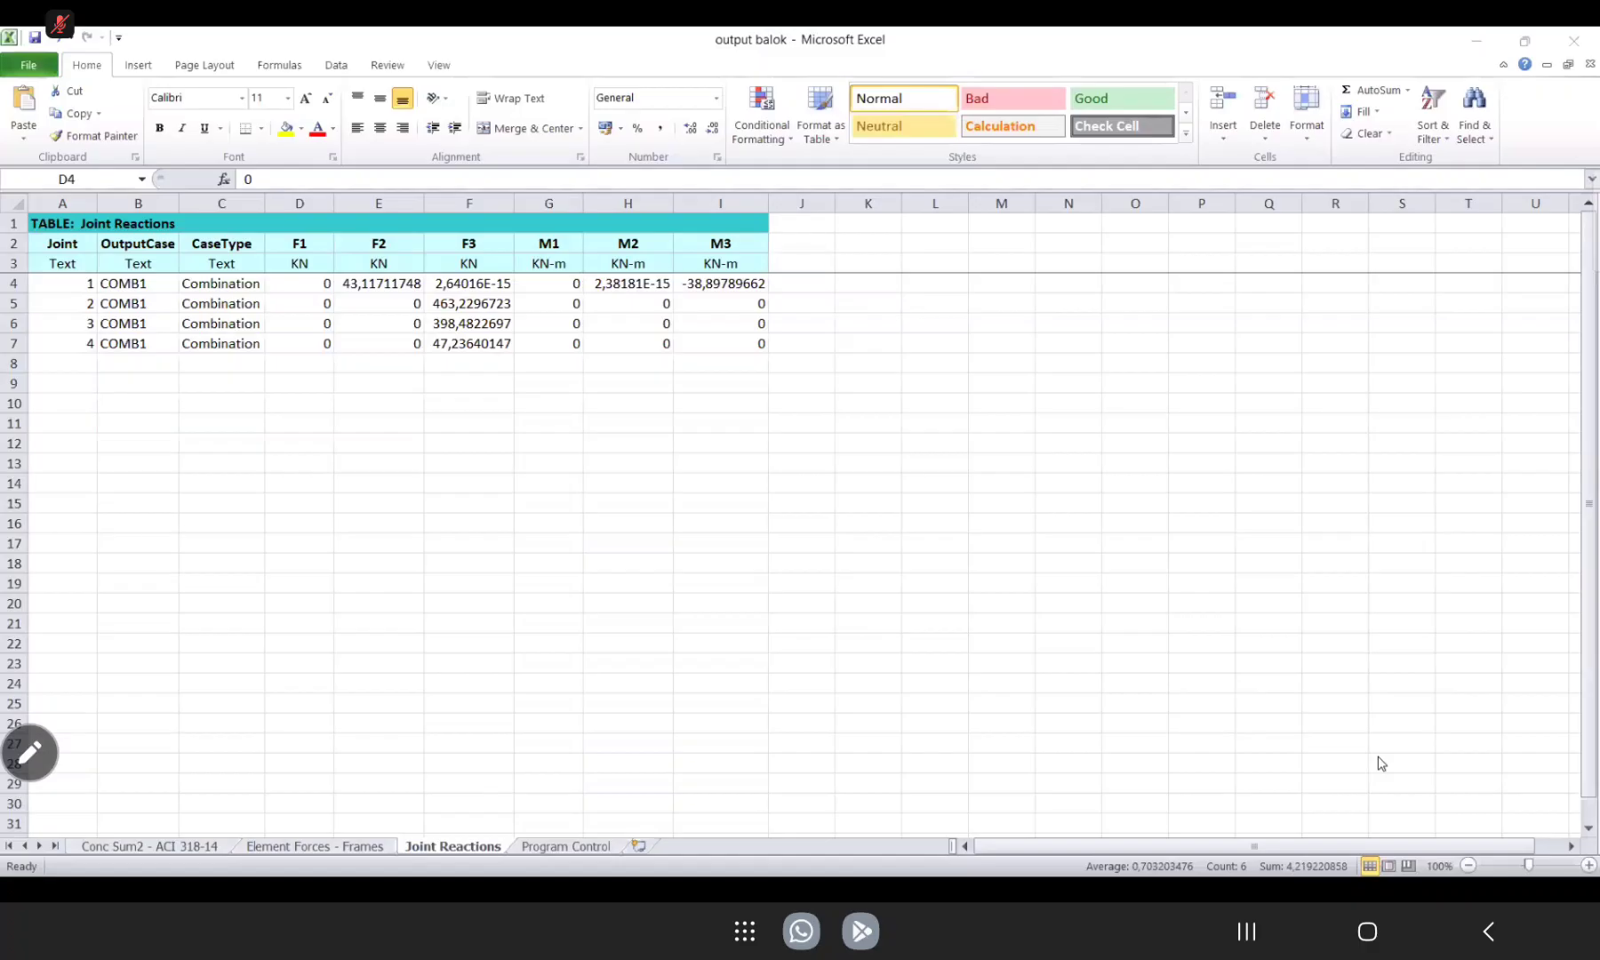
{"action": "key", "text": "alt+Tab"}
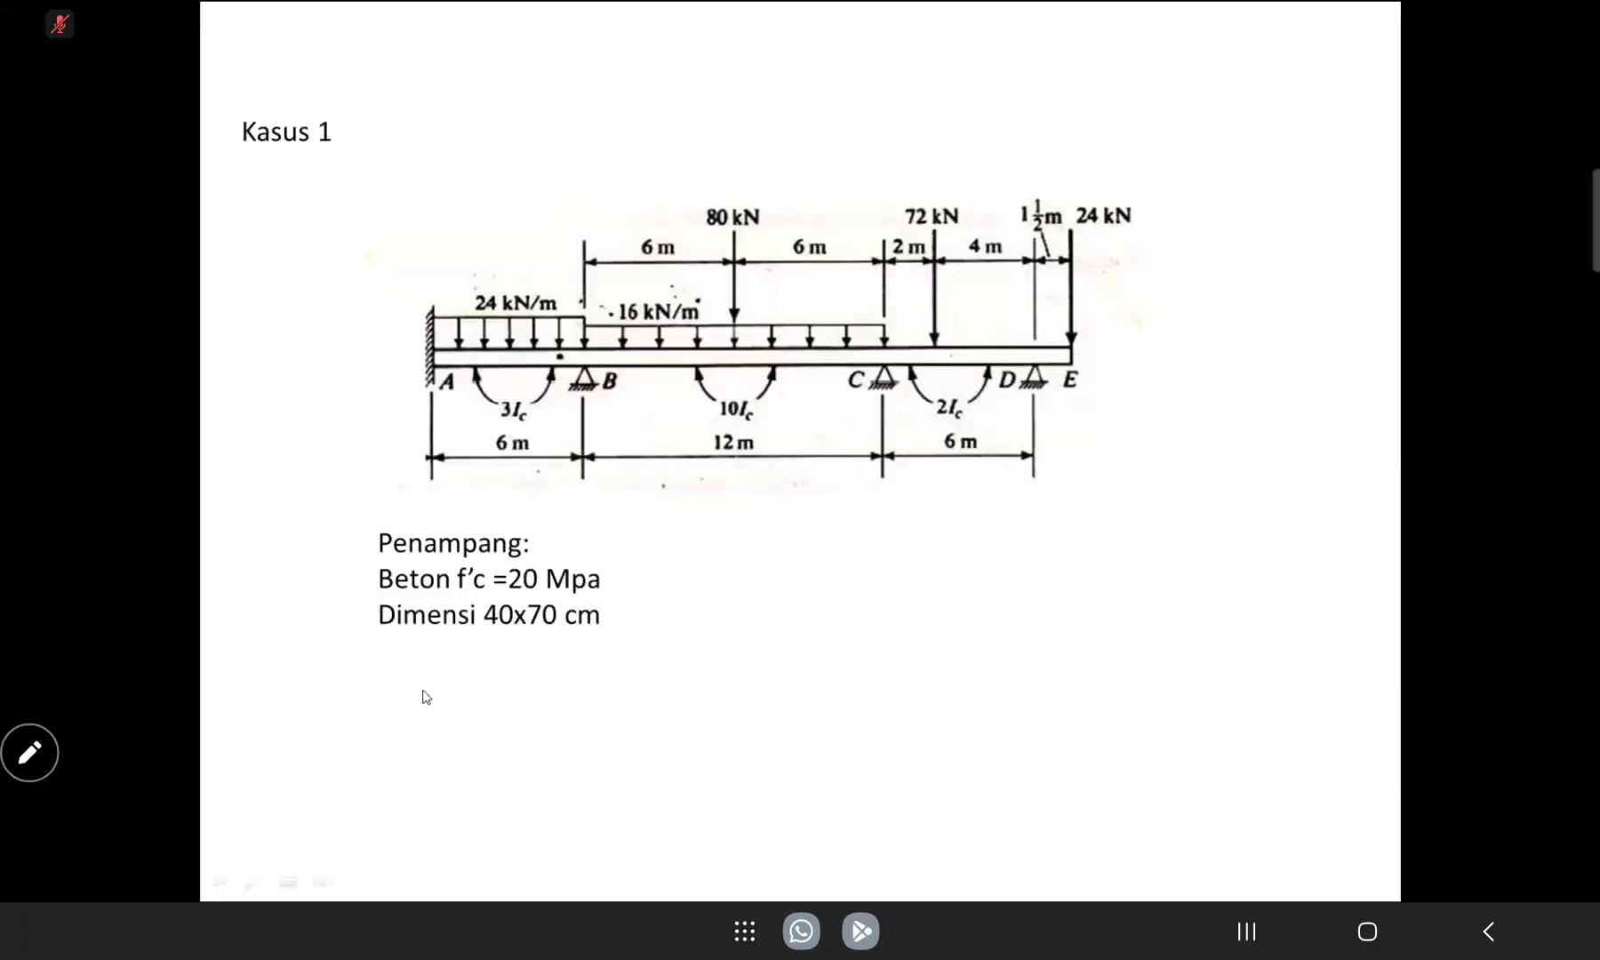